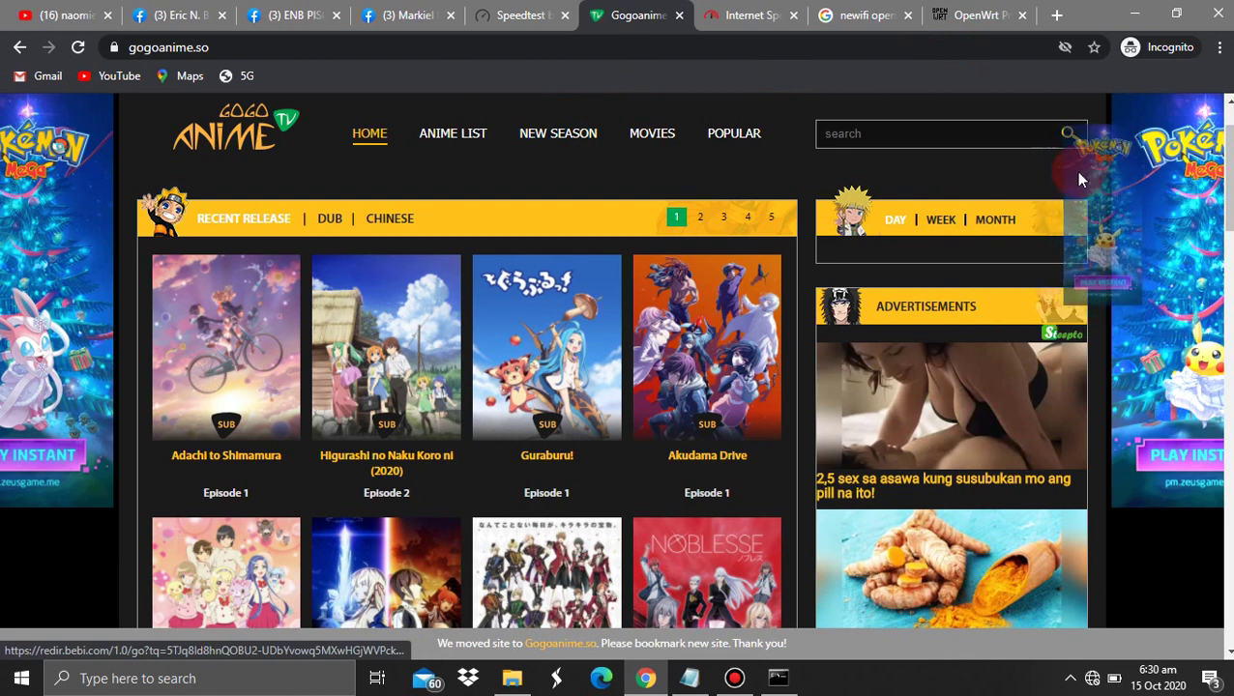
# Open a new incognito window with 192.168.1.1 entered in the address bar, not loaded
pyautogui.hotkey('ctrl', 'shift', 'n')
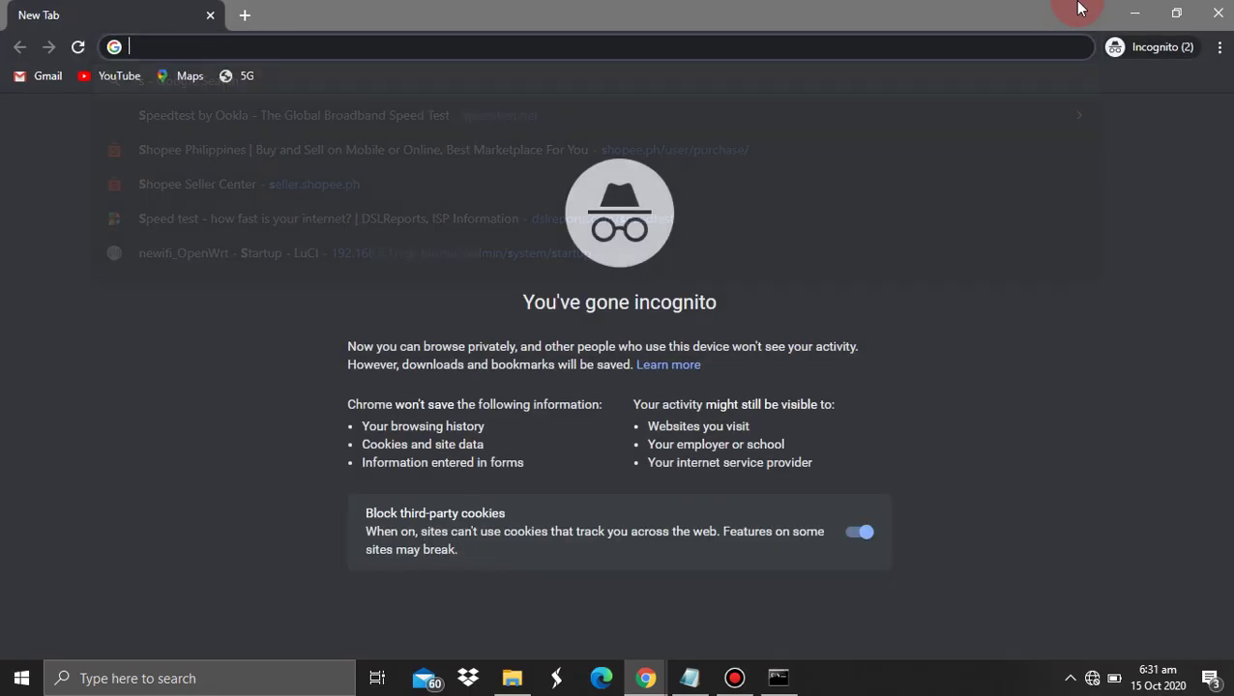
pyautogui.write('192.168.1.1')
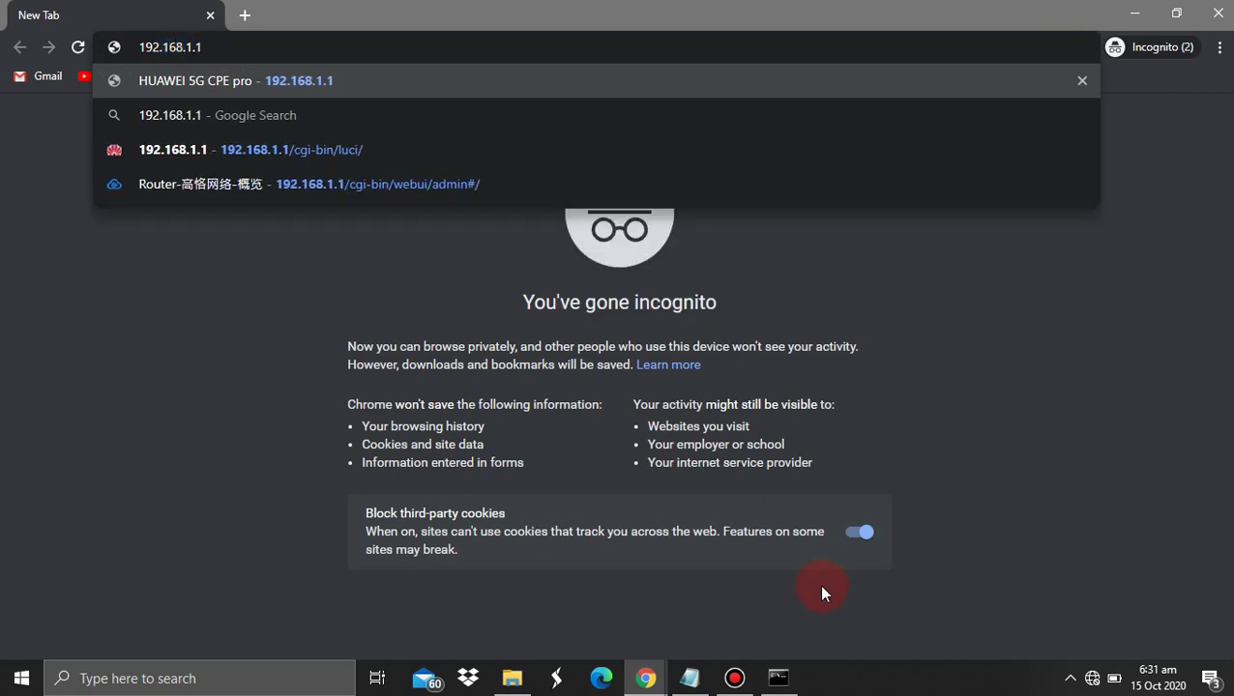
pyautogui.moveTo(779, 672)
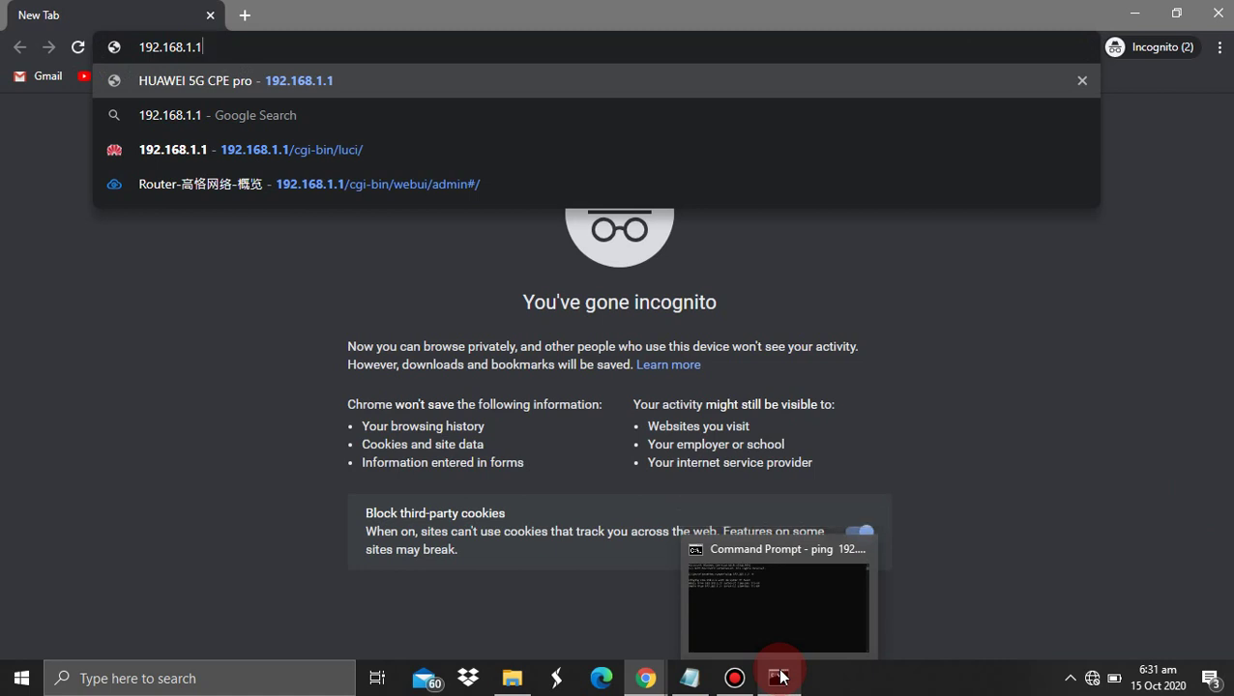
pyautogui.click(412, 603)
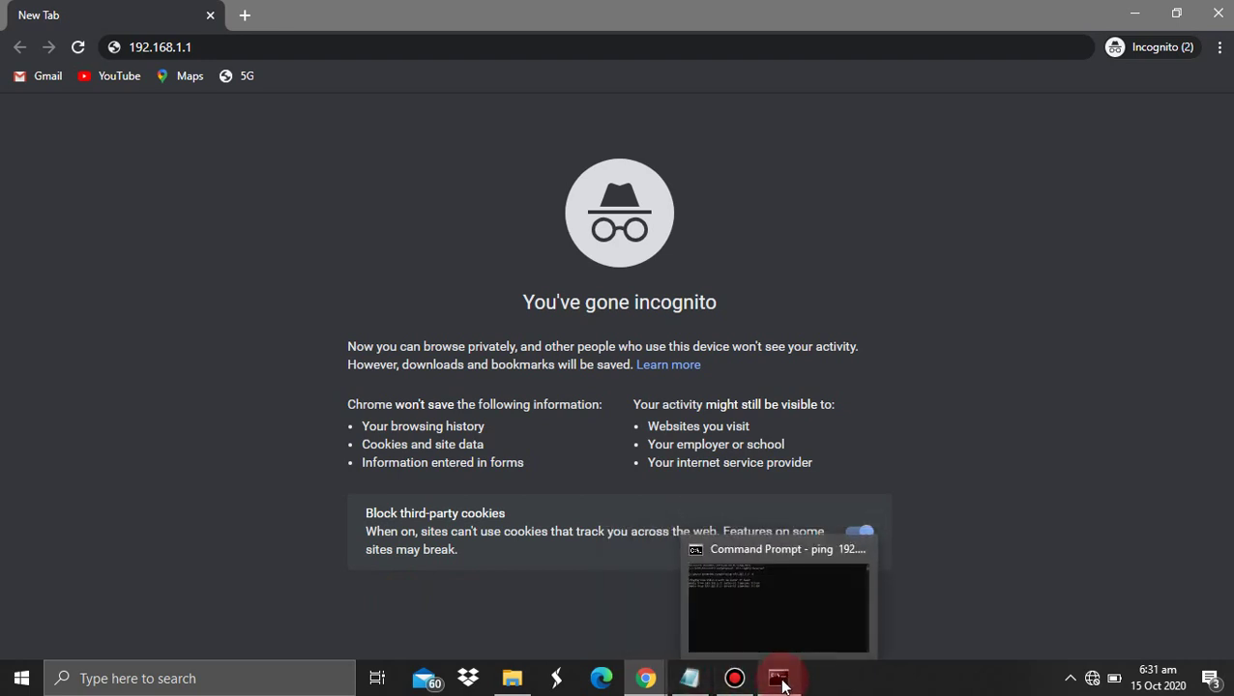
# Restart the continuous ping to the router at 192.168.1.1 in Command Prompt
pyautogui.click(773, 681)
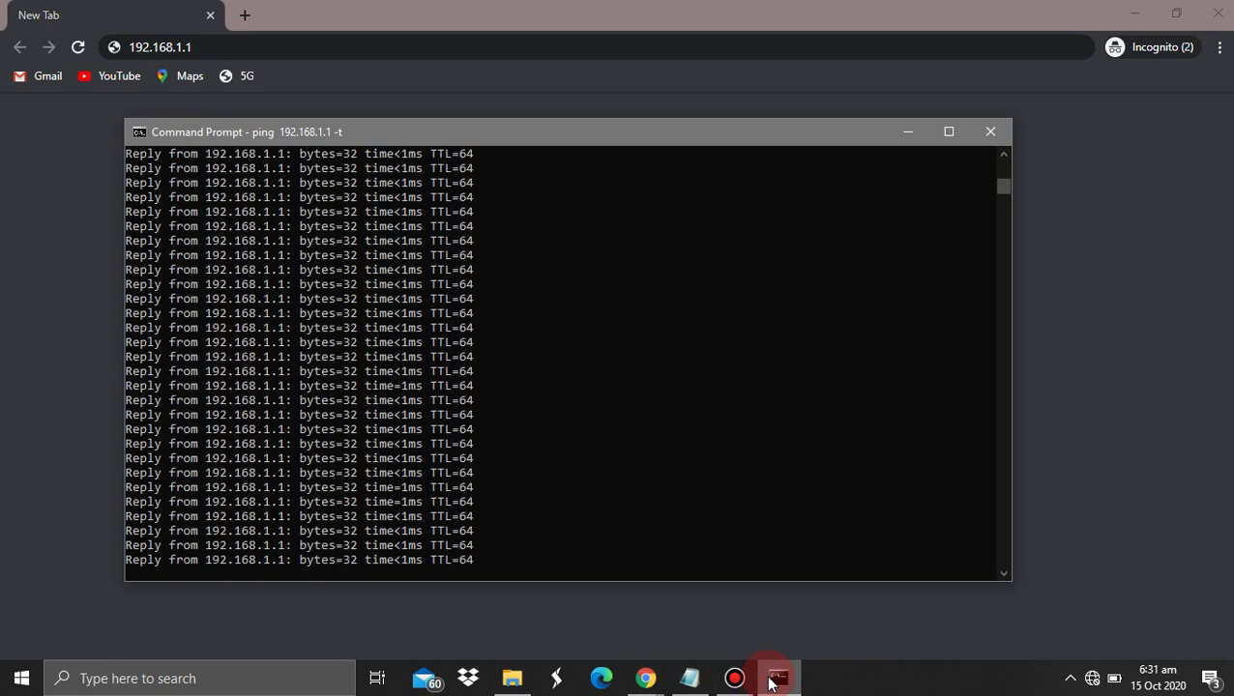
pyautogui.hotkey('ctrl', 'c')
pyautogui.press('Up')
pyautogui.press('Return')
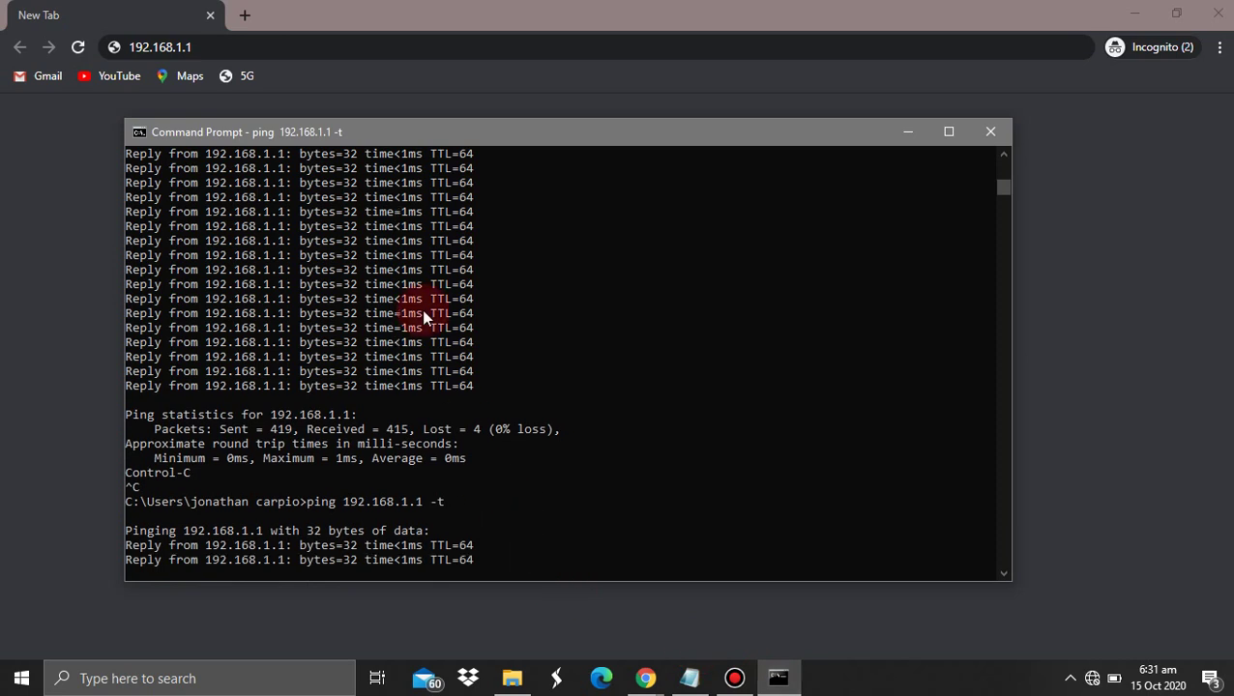
pyautogui.moveTo(452, 134); pyautogui.dragTo(585, 74)
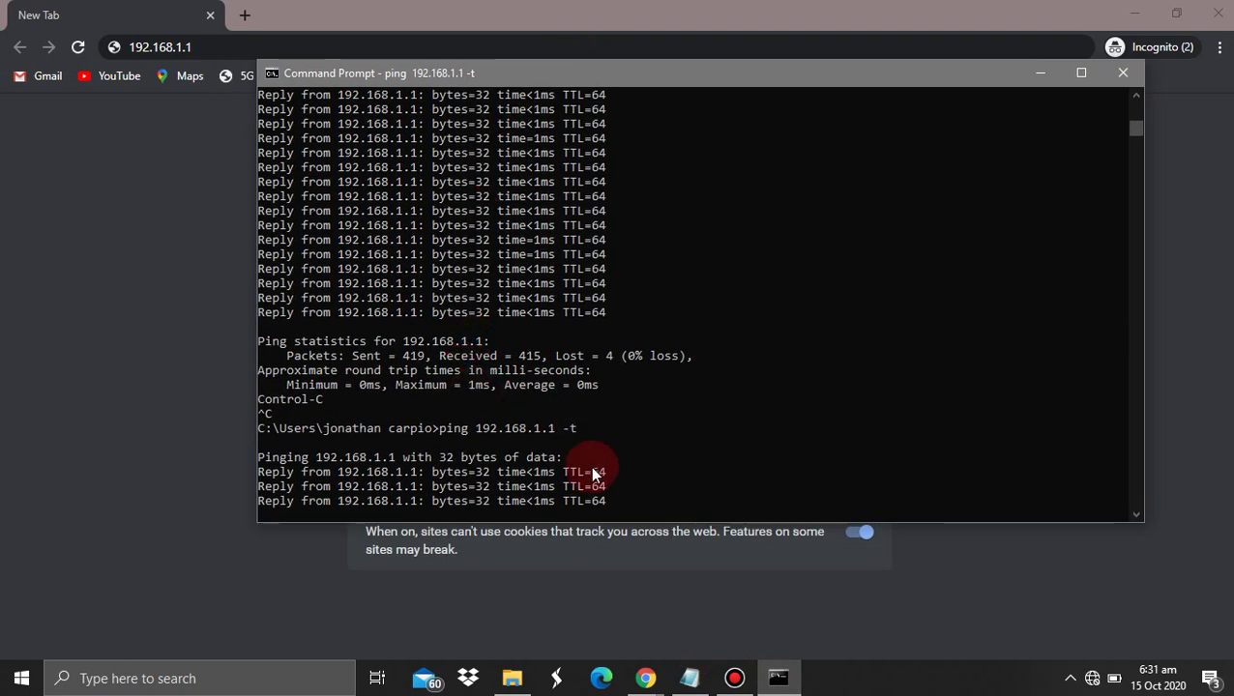
# Ping 8.8.8.8, confirm it is unreachable and the network shows No Internet, then return to Chrome
pyautogui.hotkey('ctrl', 'c')
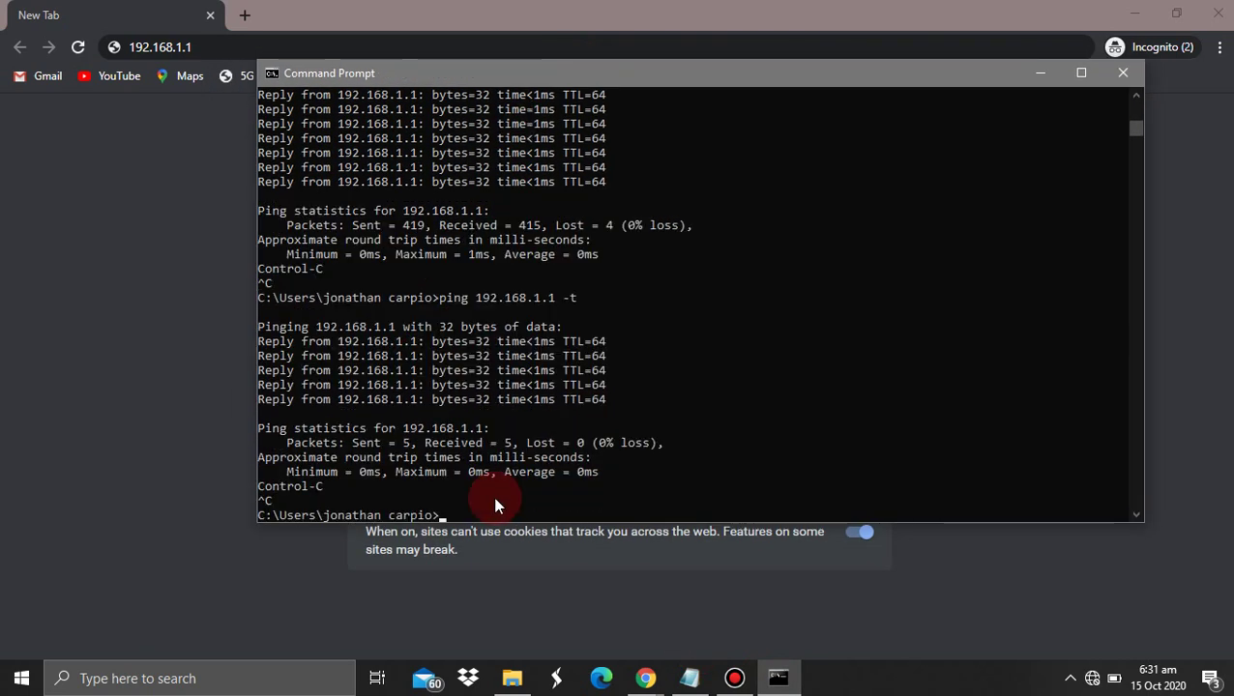
pyautogui.write('ping')
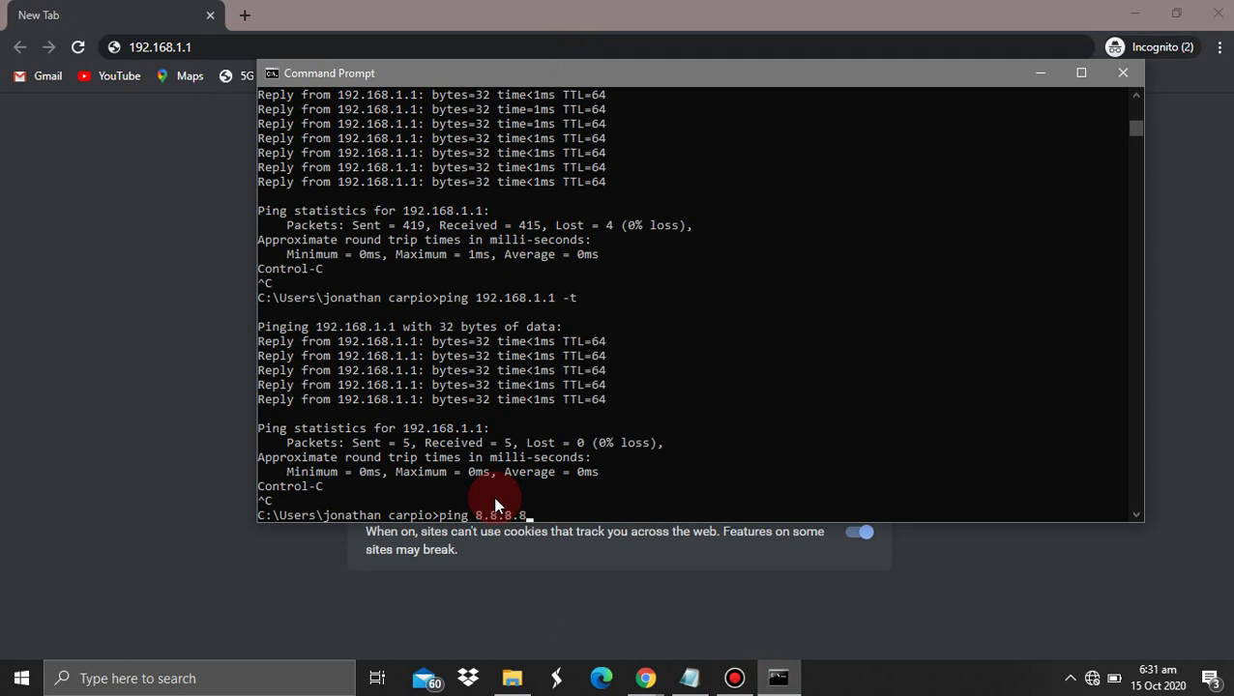
pyautogui.write(' 8.8.8.8')
pyautogui.press('Return')
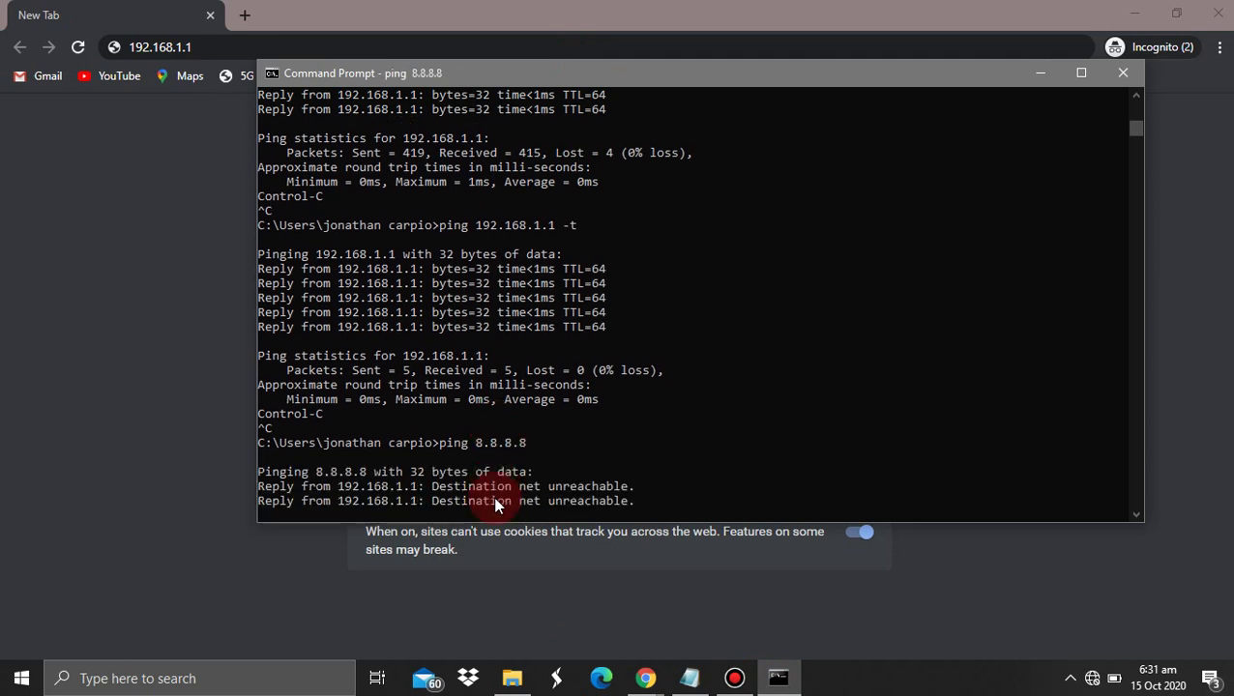
pyautogui.hotkey('ctrl', 'c')
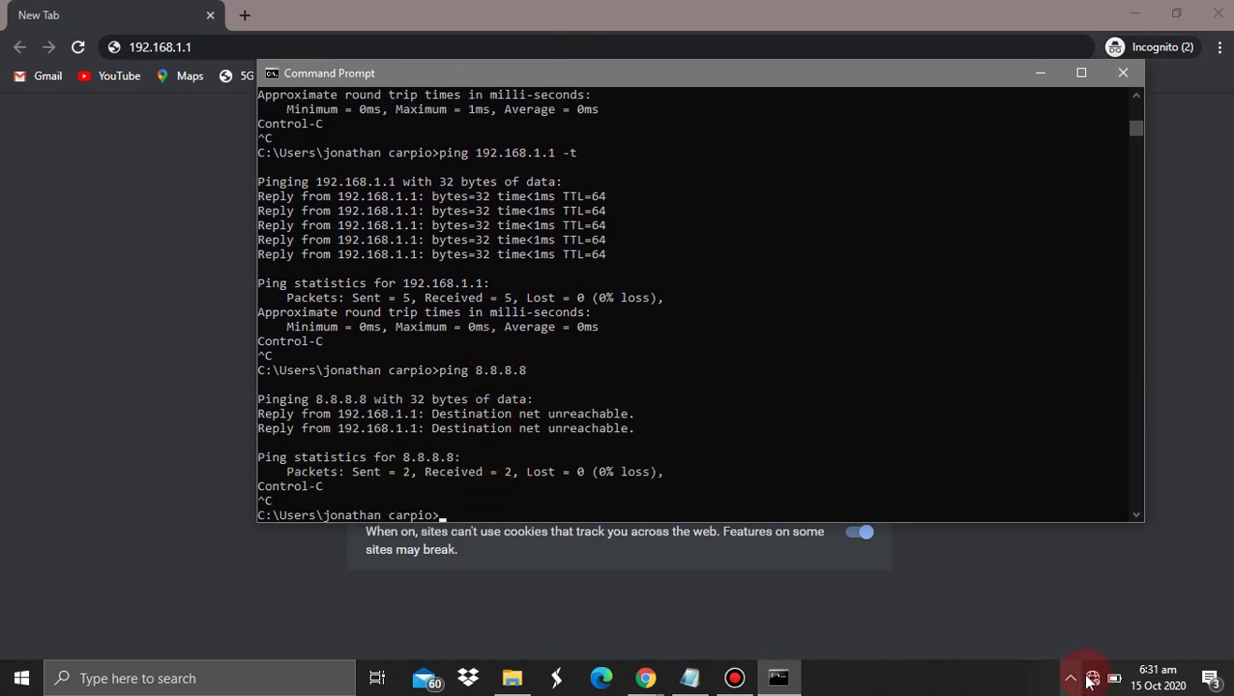
pyautogui.click(1091, 677)
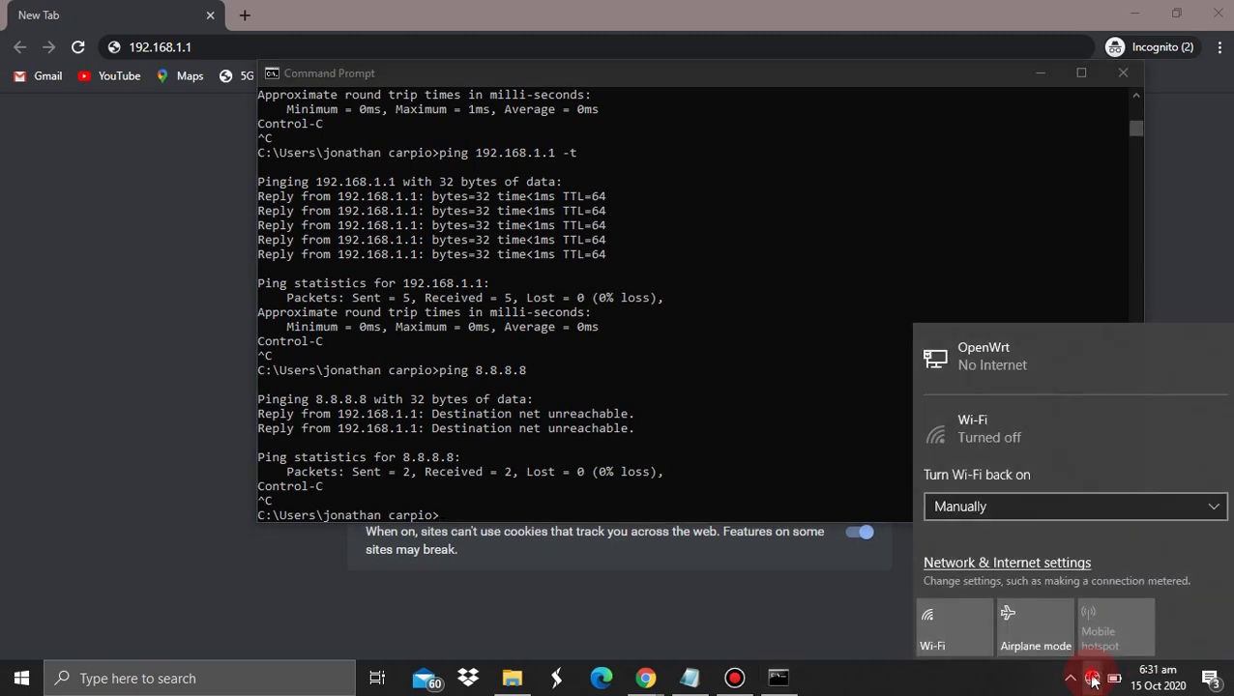
pyautogui.click(1091, 678)
pyautogui.click(136, 184)
# Load the router's LuCI login page at 192.168.1.1
pyautogui.click(249, 46)
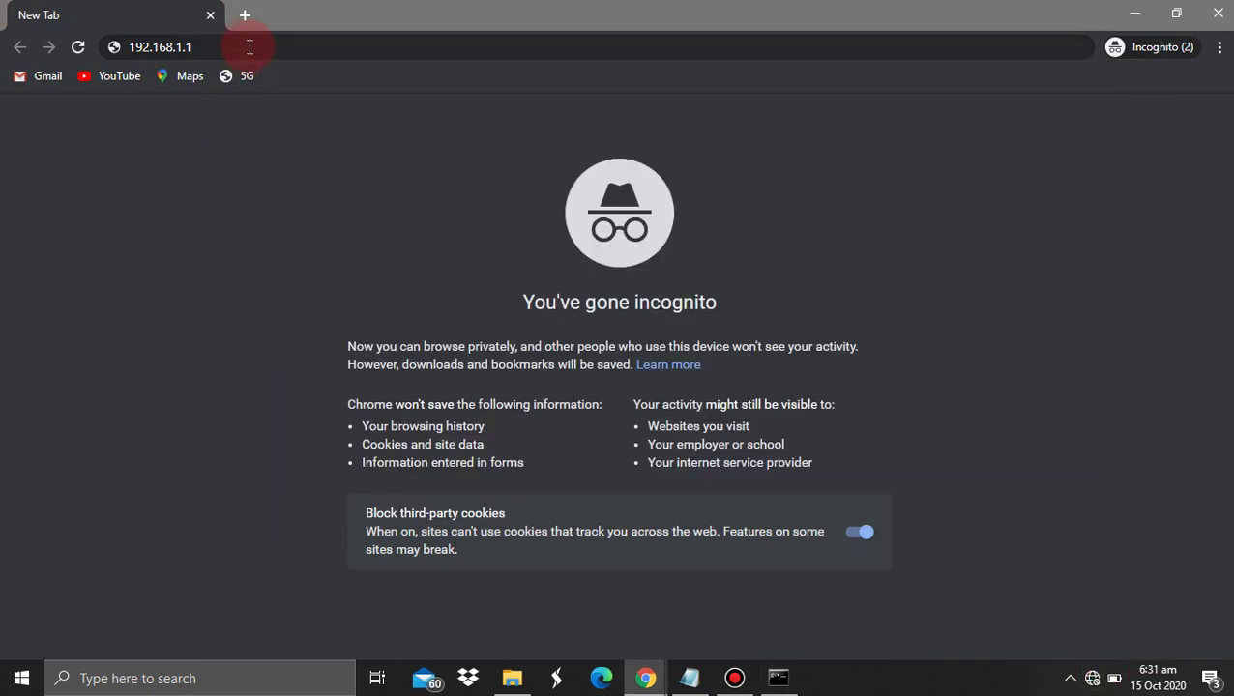
pyautogui.click(249, 48)
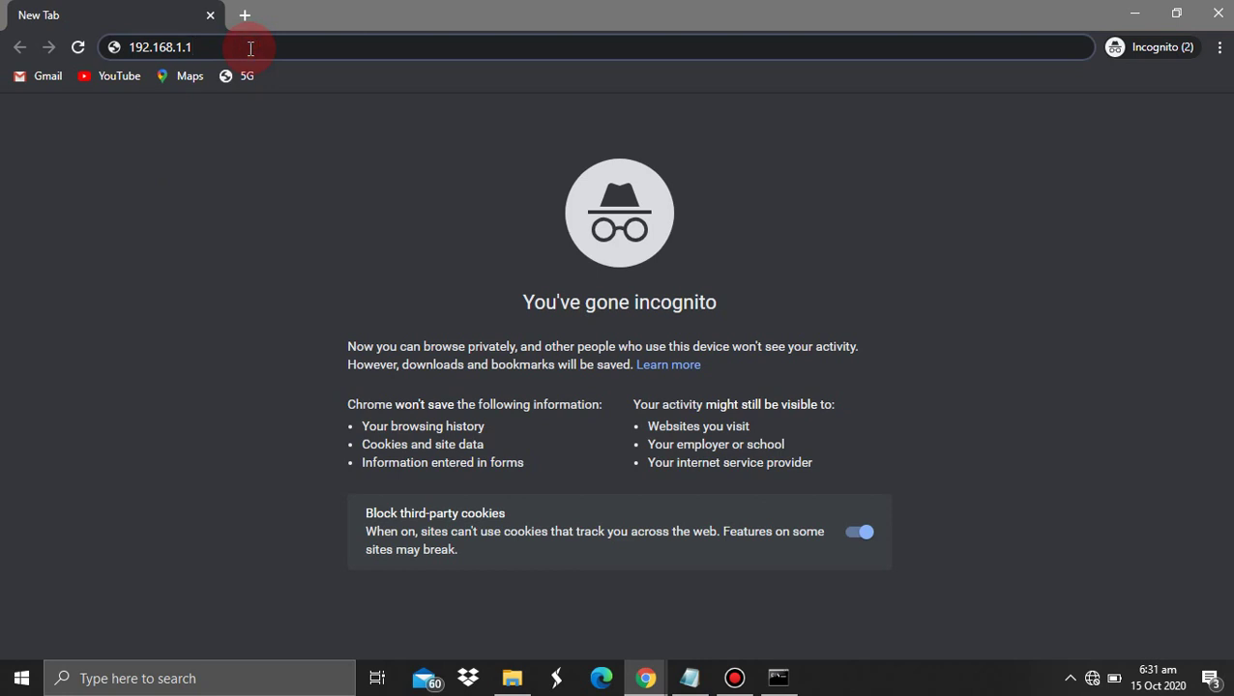
pyautogui.press('Return')
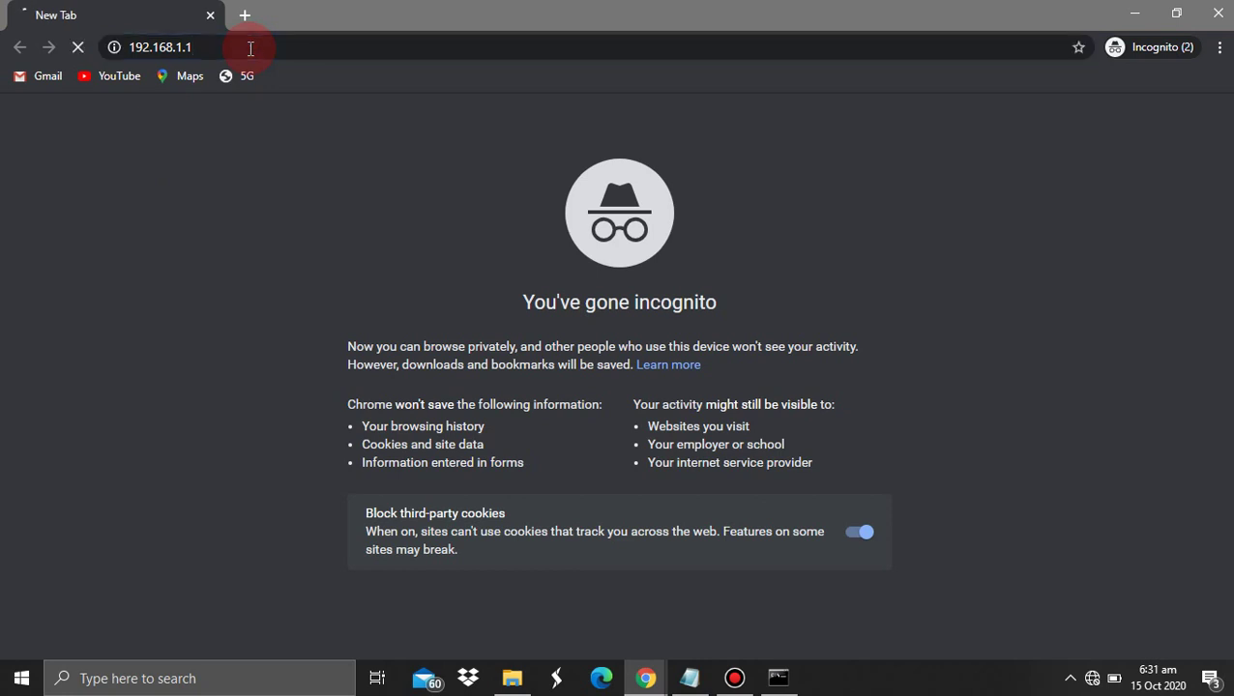
# Log in as root with the password to reach the Newifi-D2 Status overview
pyautogui.click(311, 355)
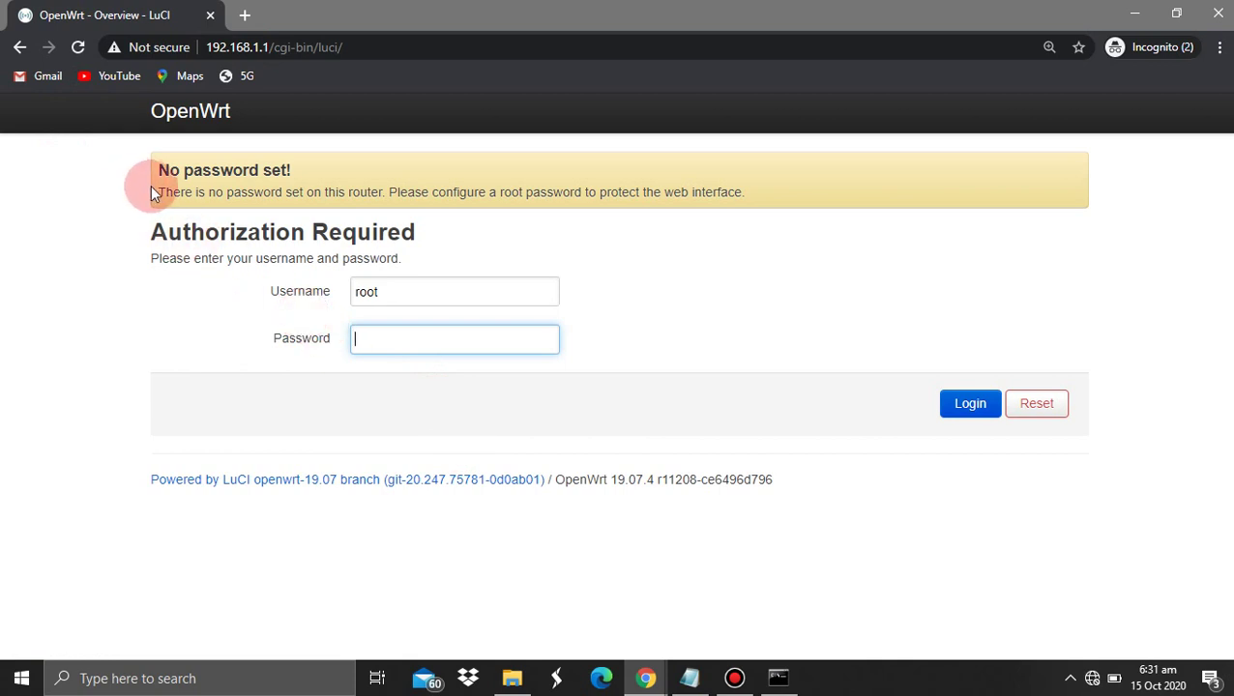
pyautogui.moveTo(155, 191); pyautogui.dragTo(752, 201)
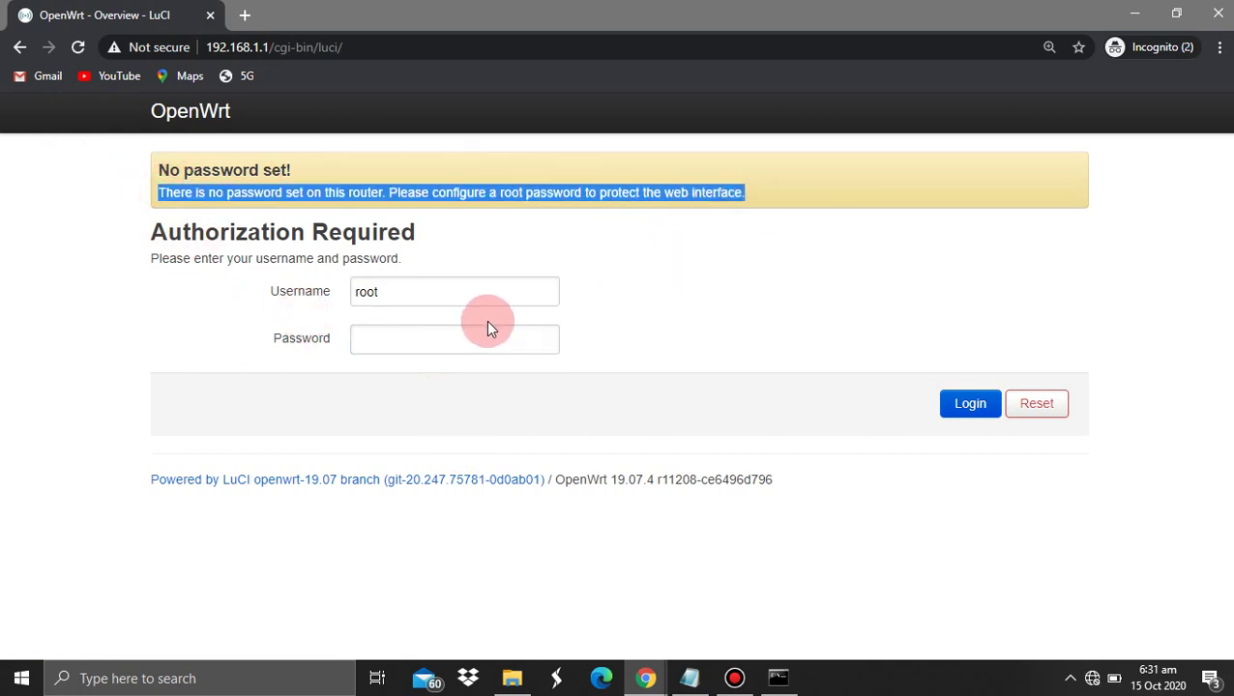
pyautogui.click(428, 331)
pyautogui.write('root')
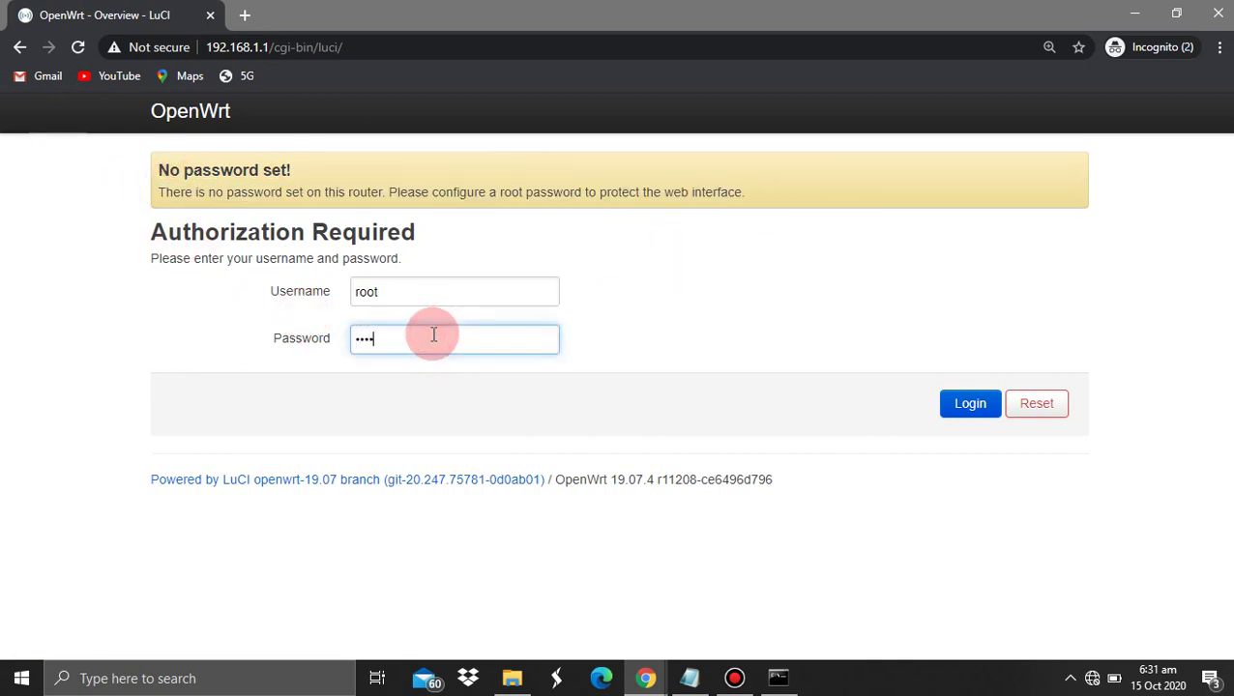
pyautogui.press('Return')
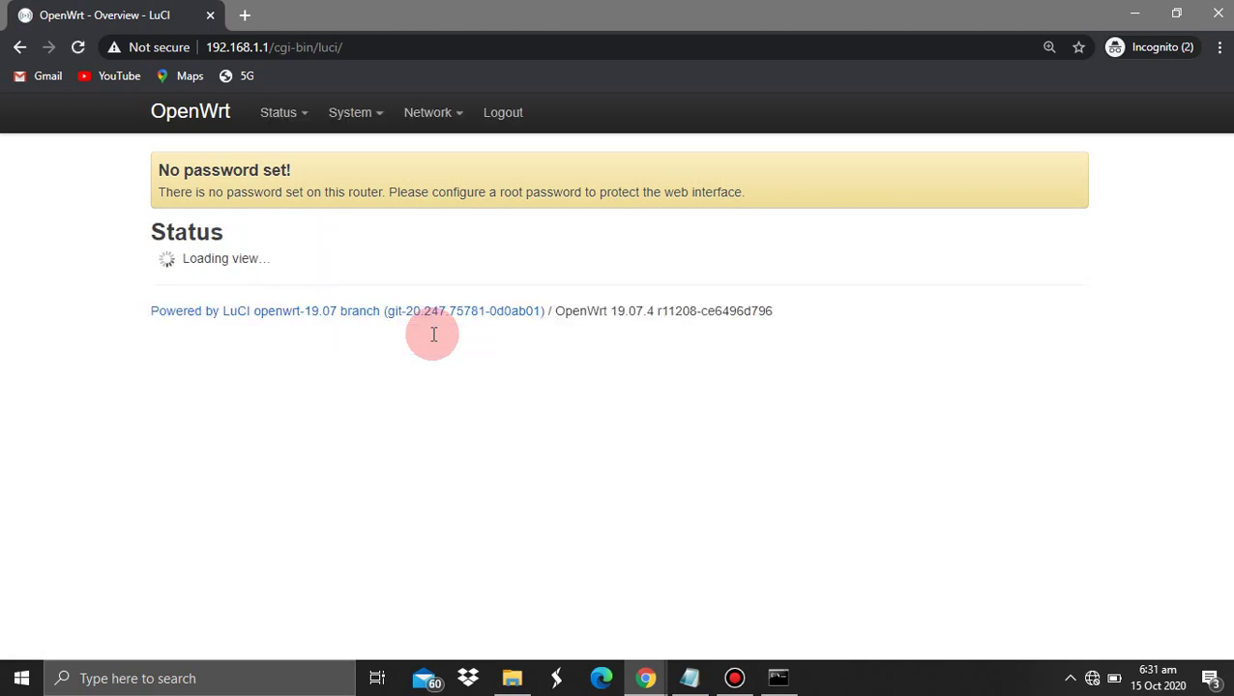
pyautogui.moveTo(680, 683)
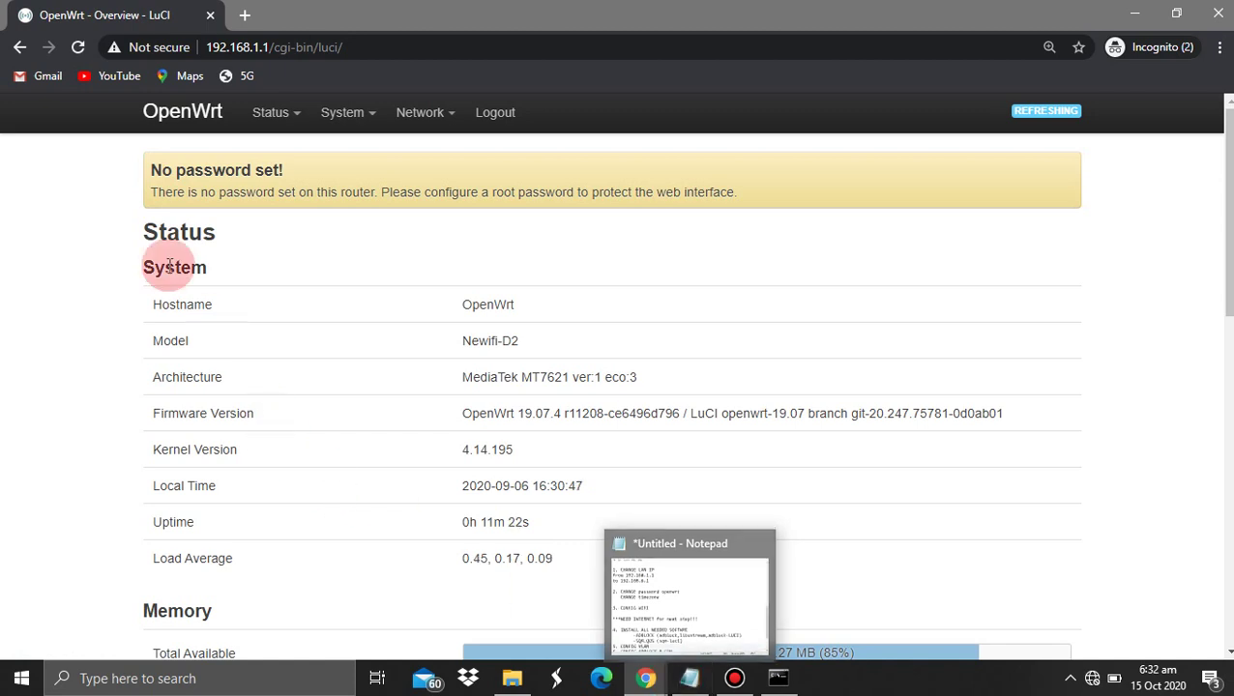
pyautogui.moveTo(370, 116)
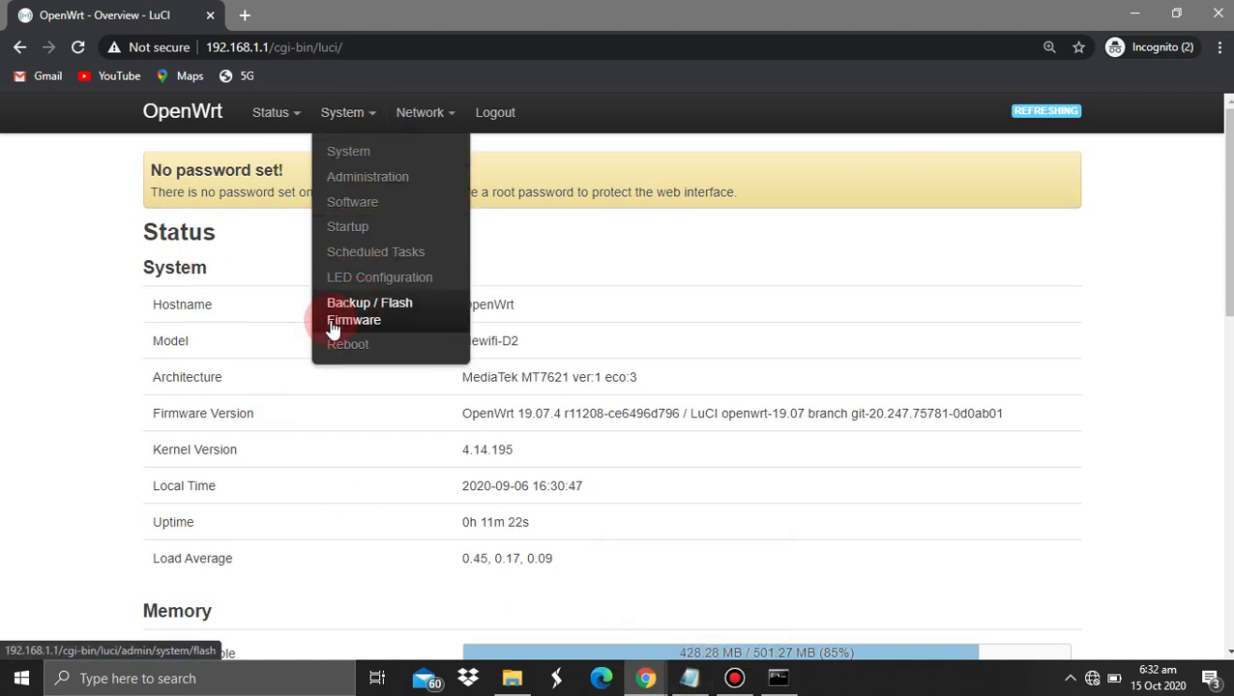
pyautogui.click(384, 319)
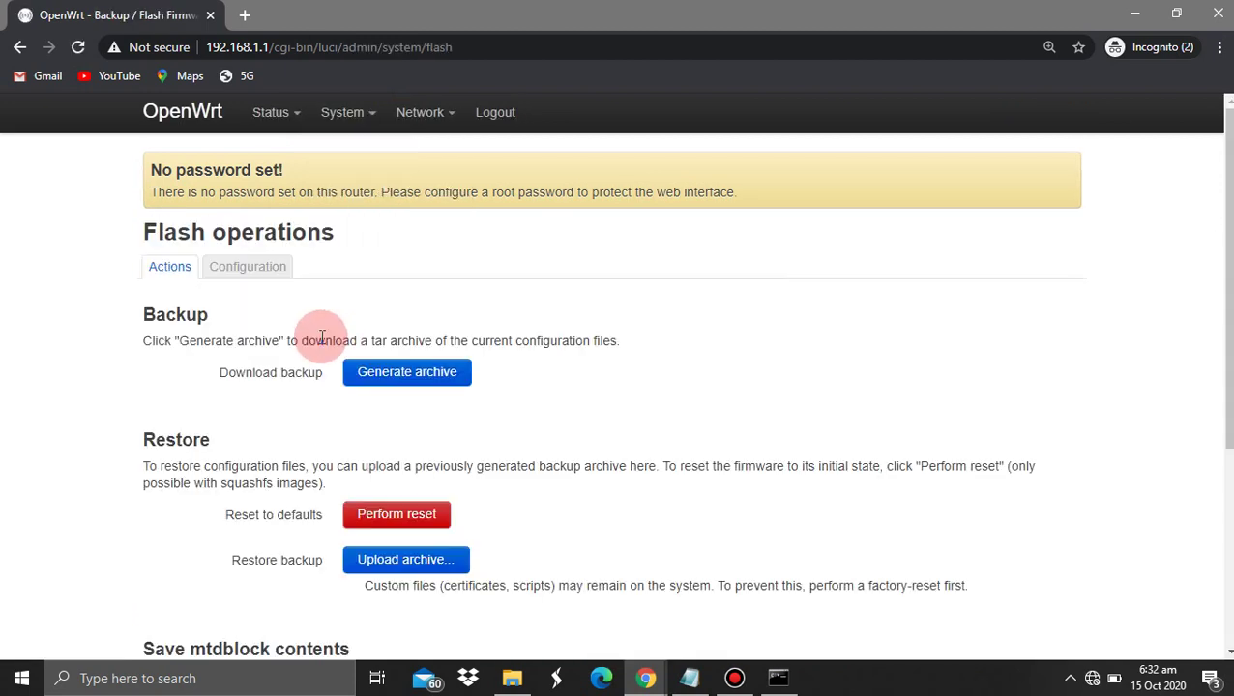
pyautogui.scroll(-1, 322, 336)
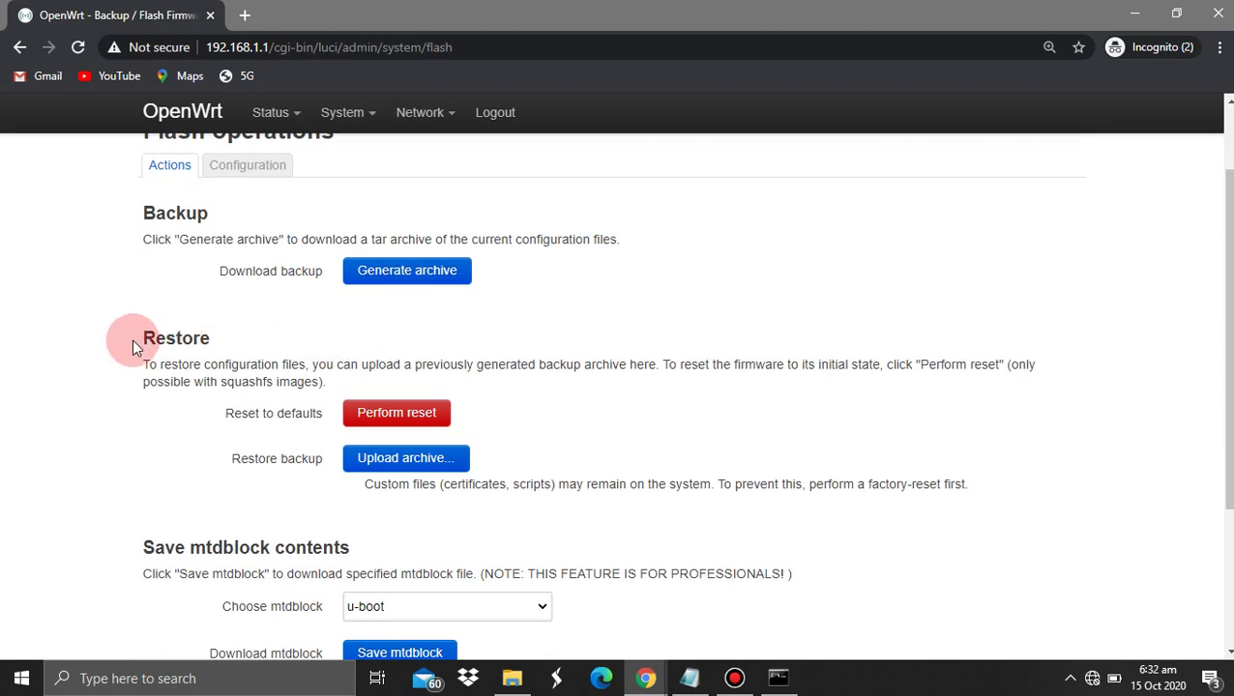
pyautogui.moveTo(143, 344); pyautogui.dragTo(210, 338)
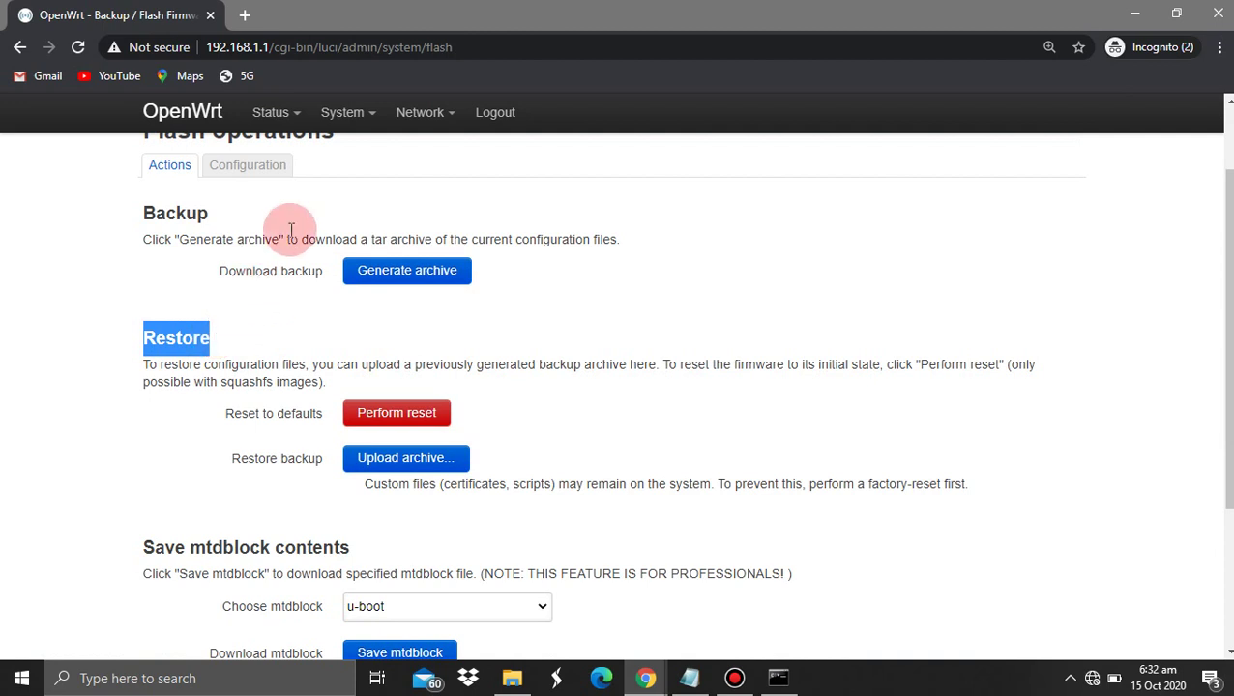
pyautogui.moveTo(348, 134)
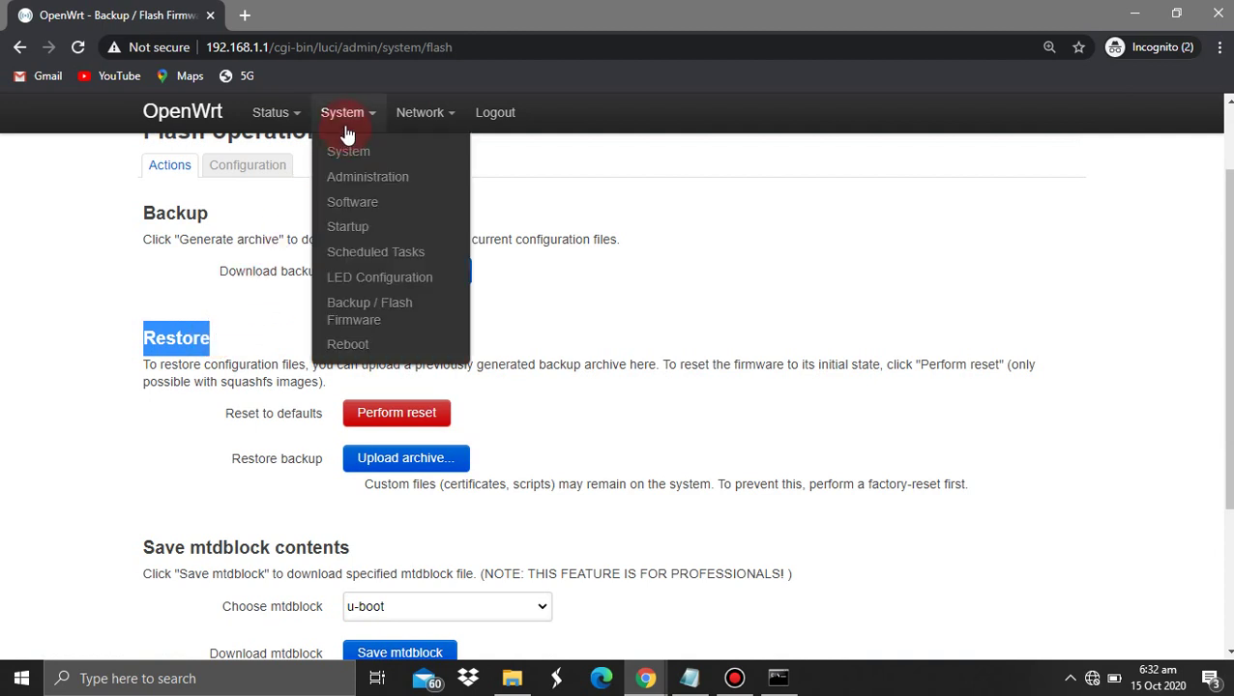
pyautogui.click(203, 114)
pyautogui.moveTo(260, 114)
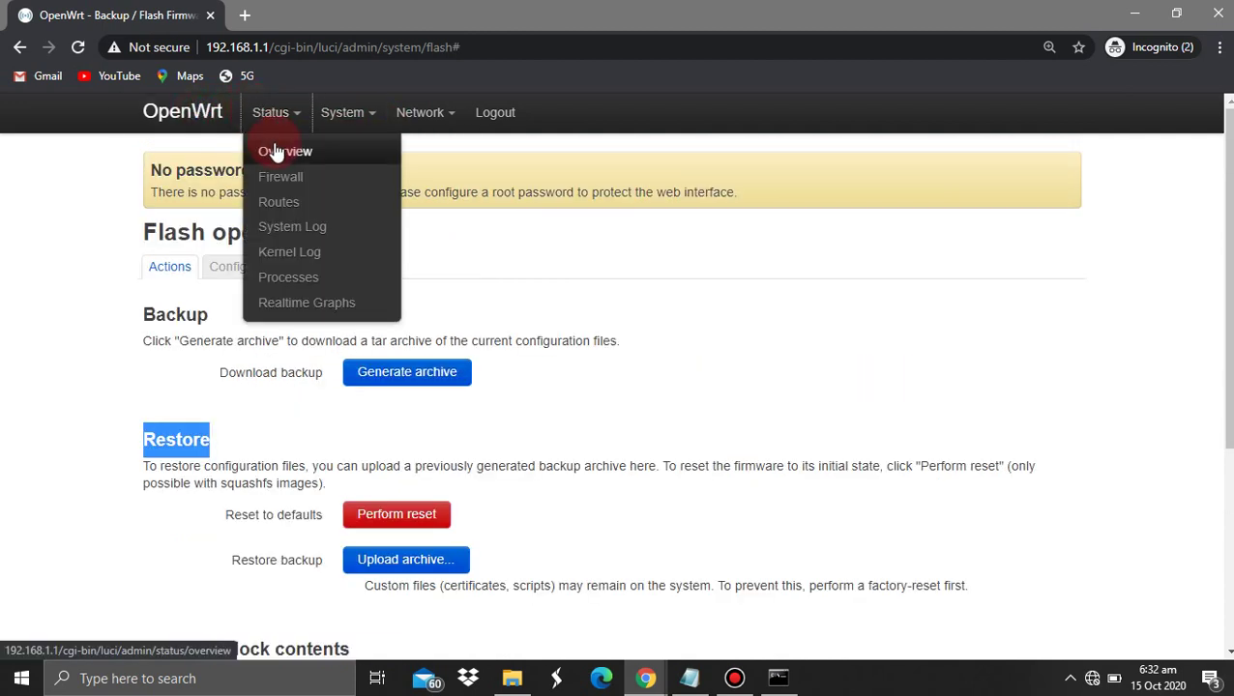
pyautogui.click(275, 152)
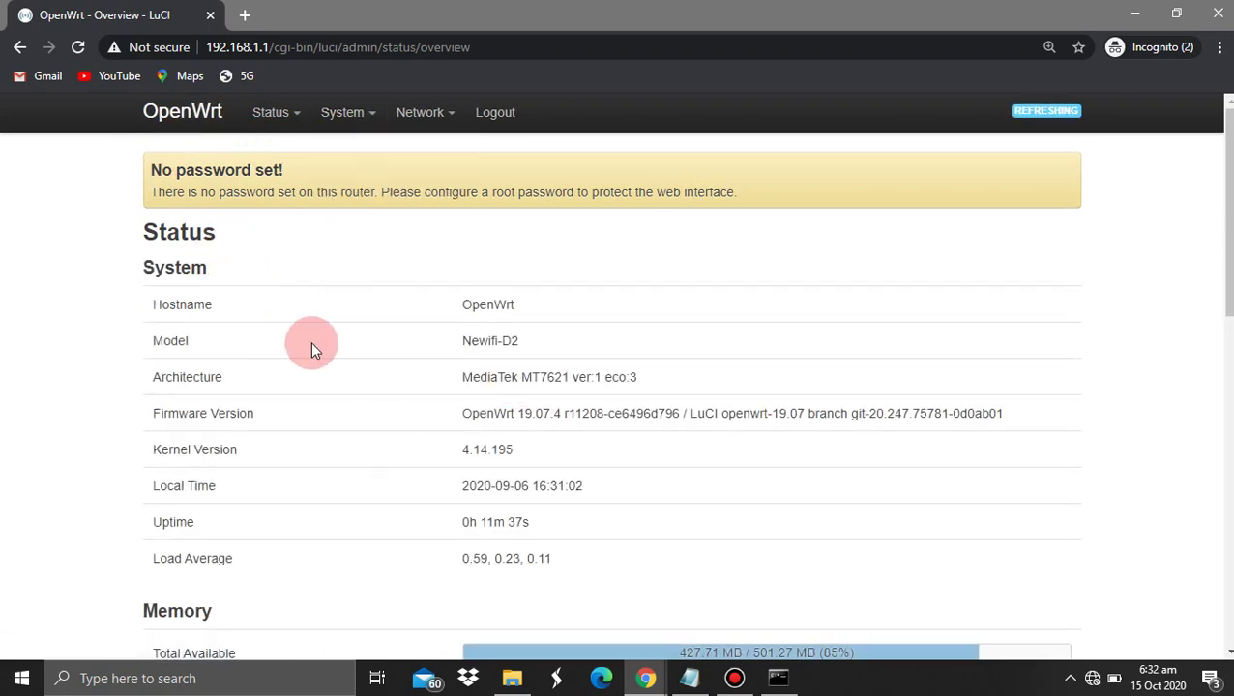
pyautogui.click(688, 677)
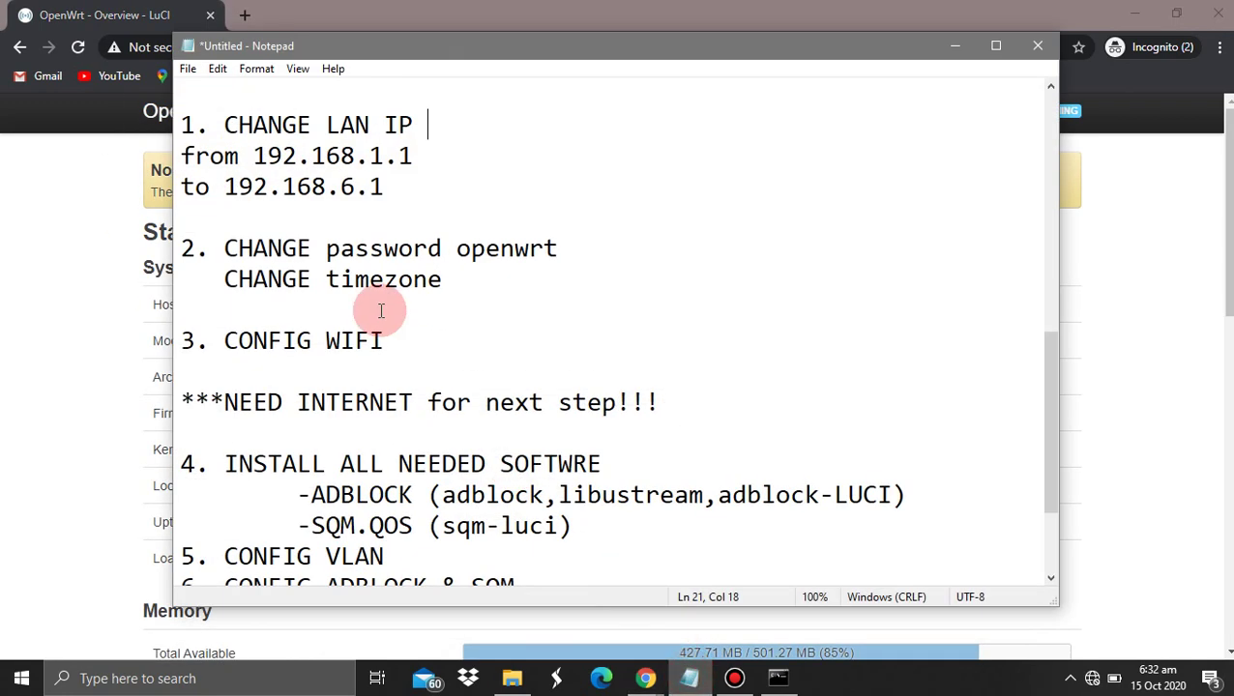
pyautogui.moveTo(404, 188); pyautogui.dragTo(227, 190)
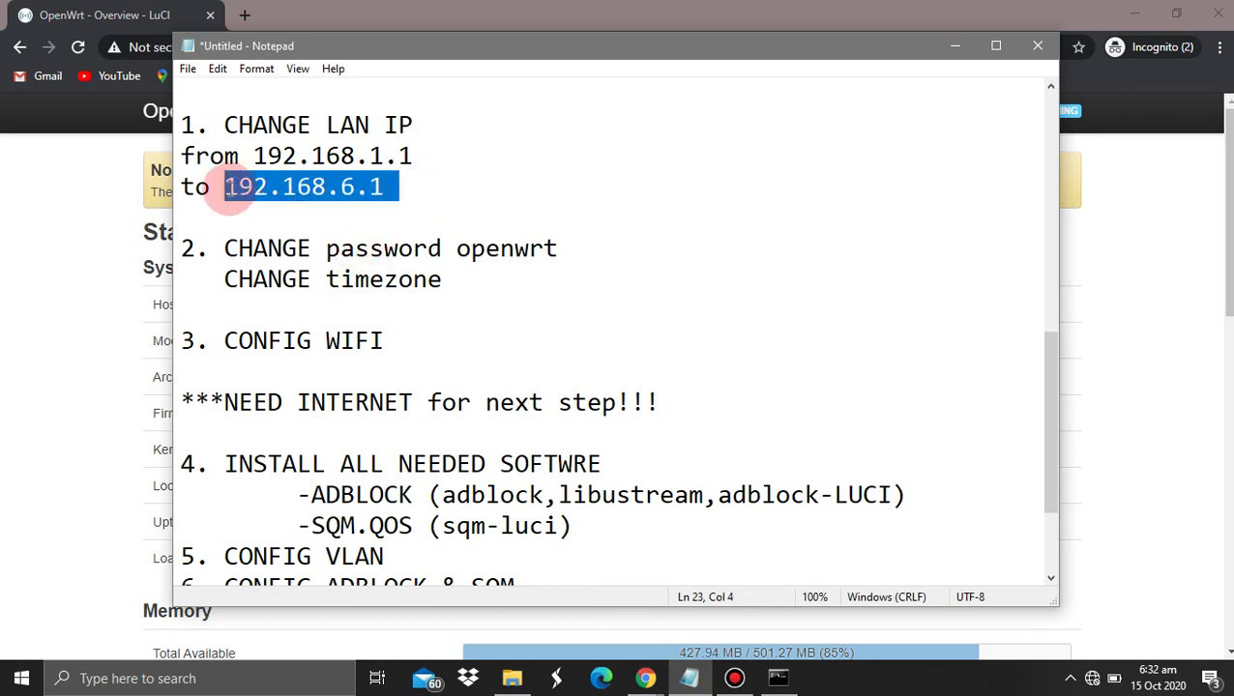
pyautogui.click(7, 187)
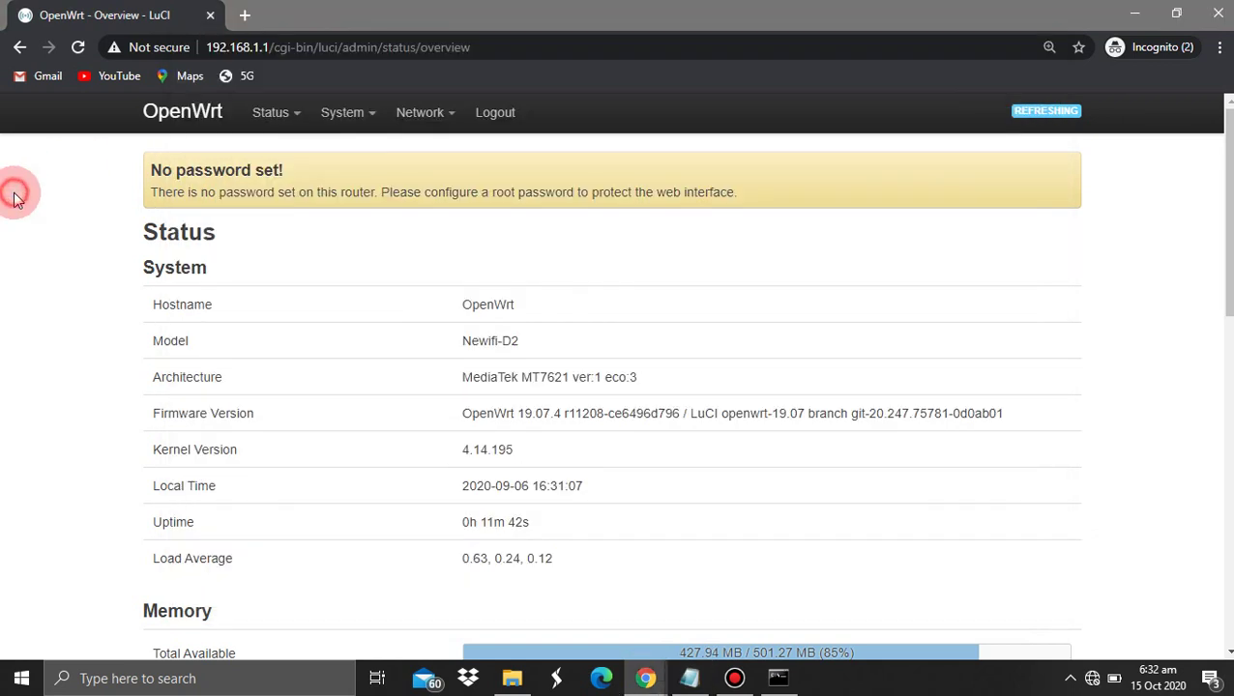
pyautogui.moveTo(426, 123)
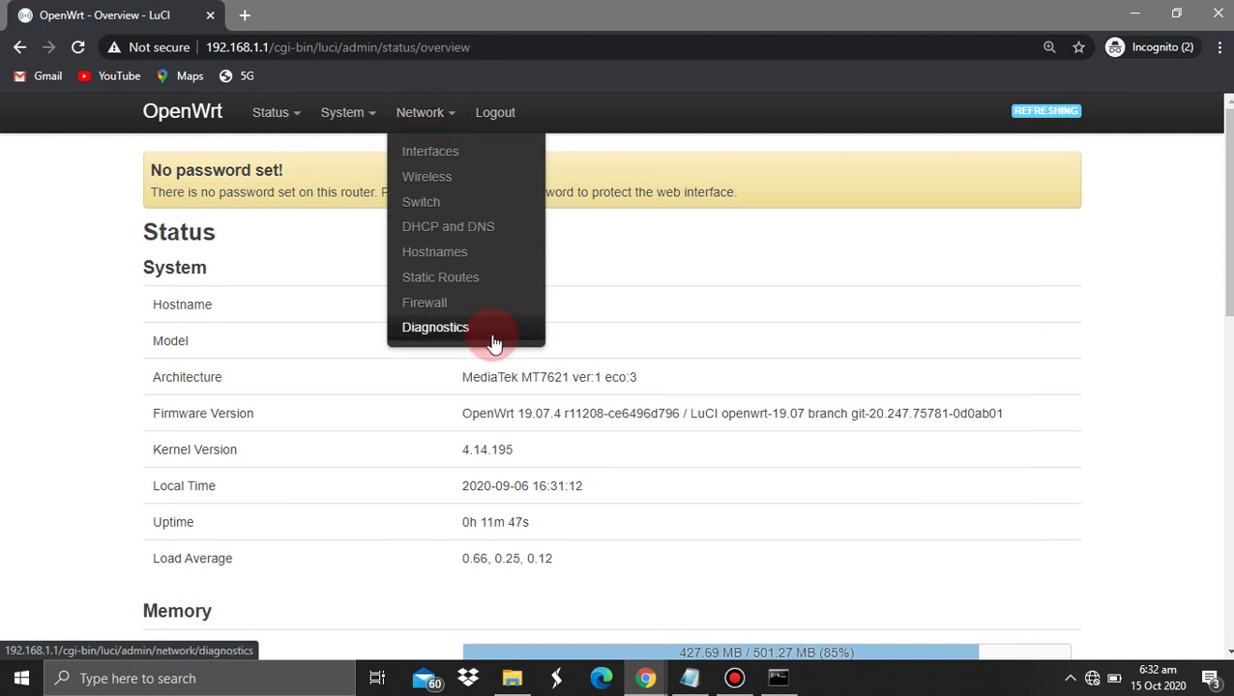
# Mark the WAN6 interface for deletion on the Network > Interfaces page
pyautogui.click(463, 155)
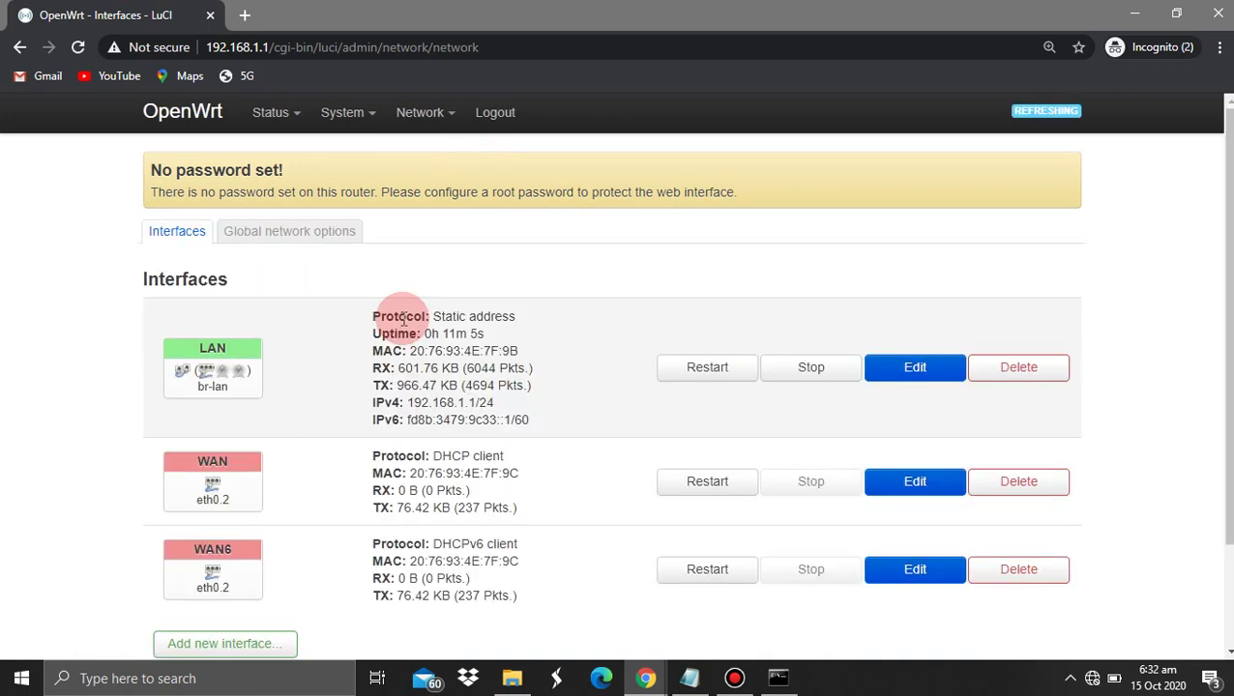
pyautogui.scroll(-2, 649, 392)
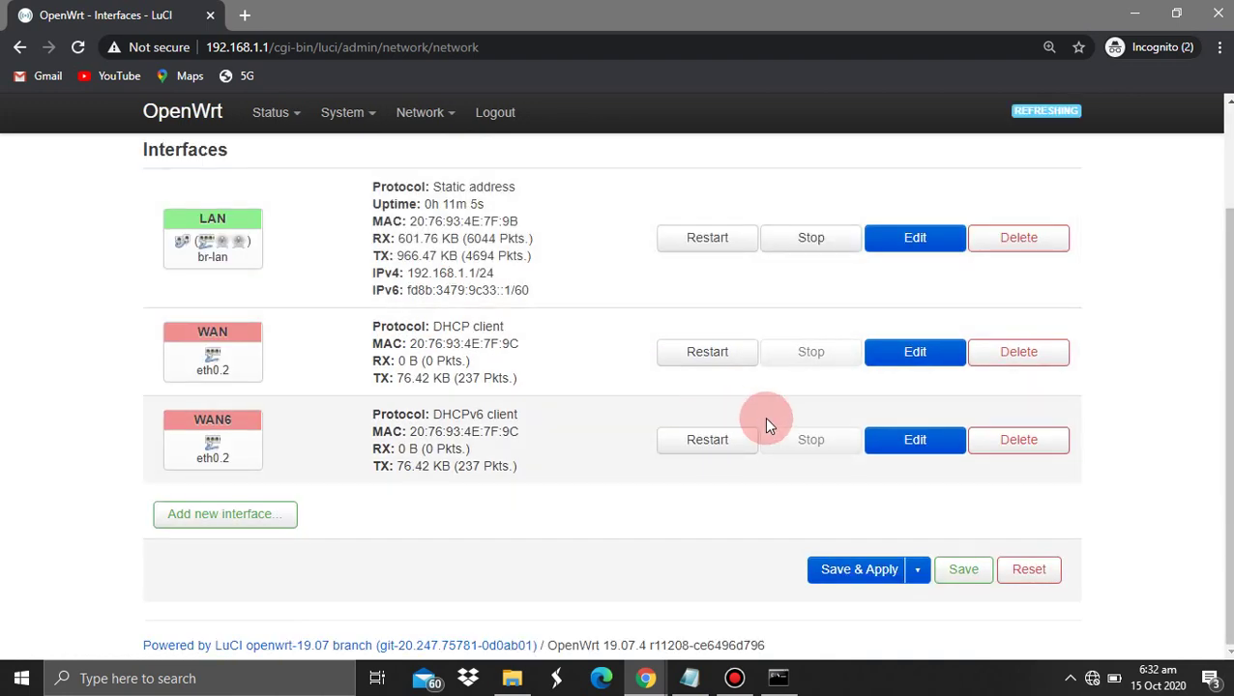
pyautogui.moveTo(396, 118)
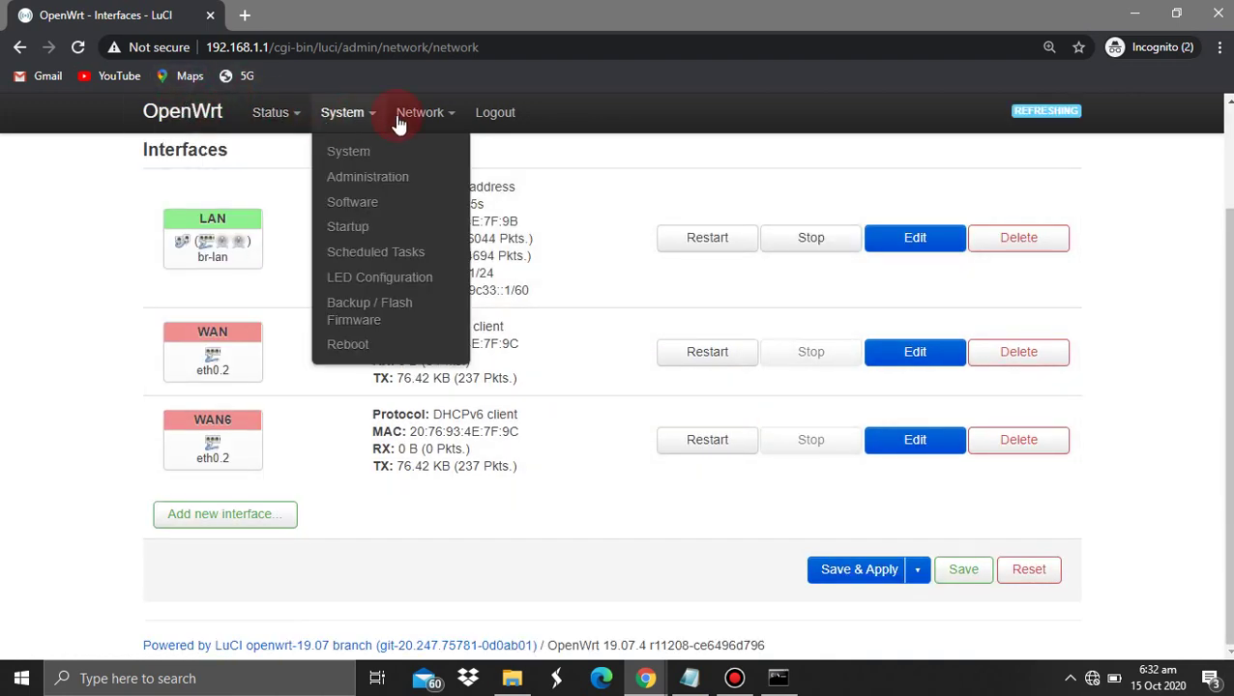
pyautogui.click(415, 151)
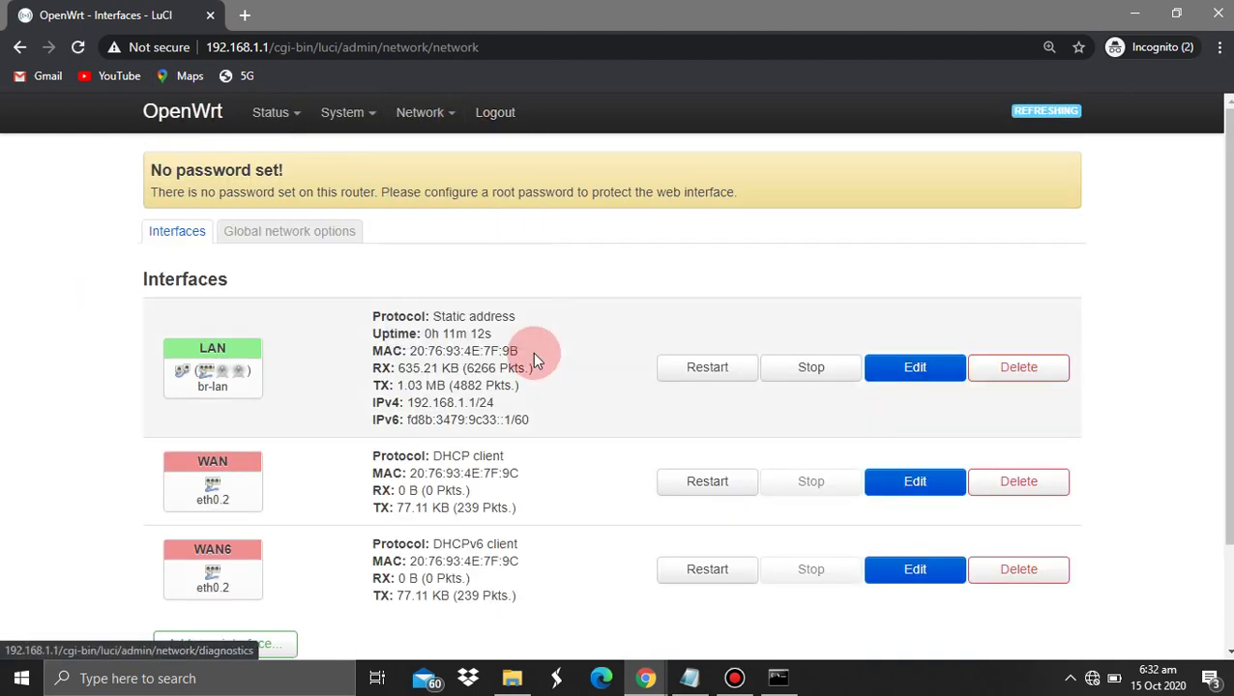
pyautogui.scroll(-2, 536, 359)
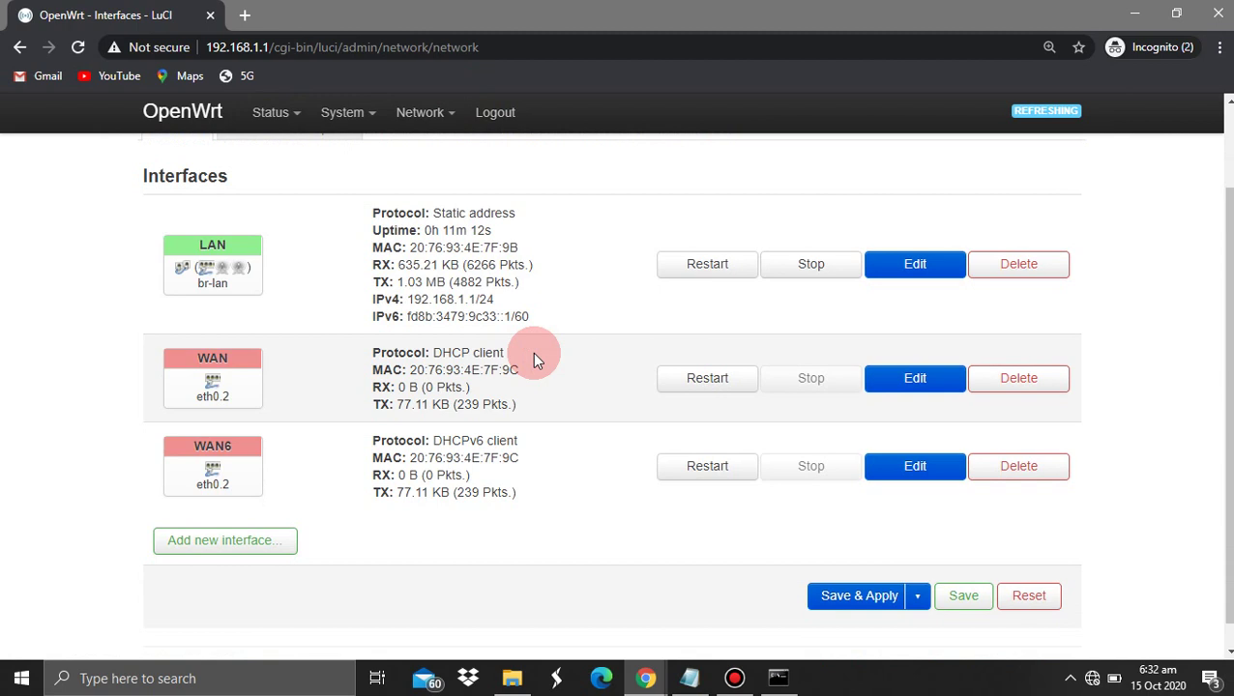
pyautogui.click(1007, 480)
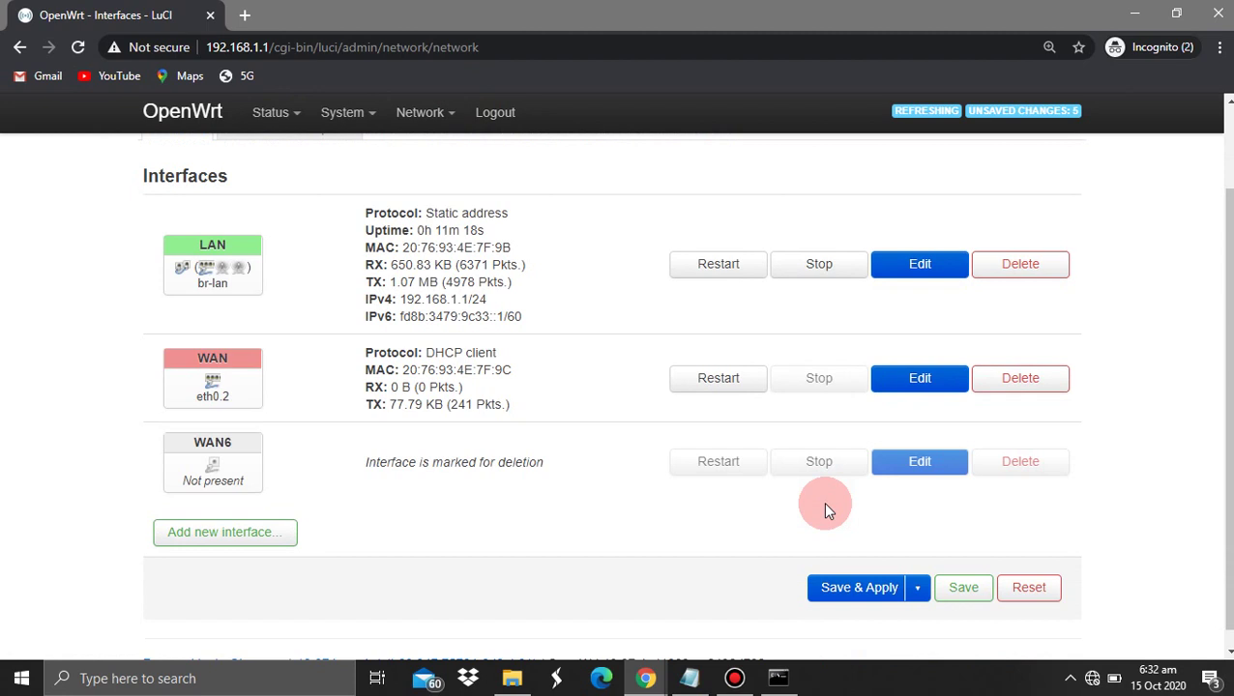
# Point out the LAN interface and its current address 192.168.1.1
pyautogui.scroll(-1, 825, 510)
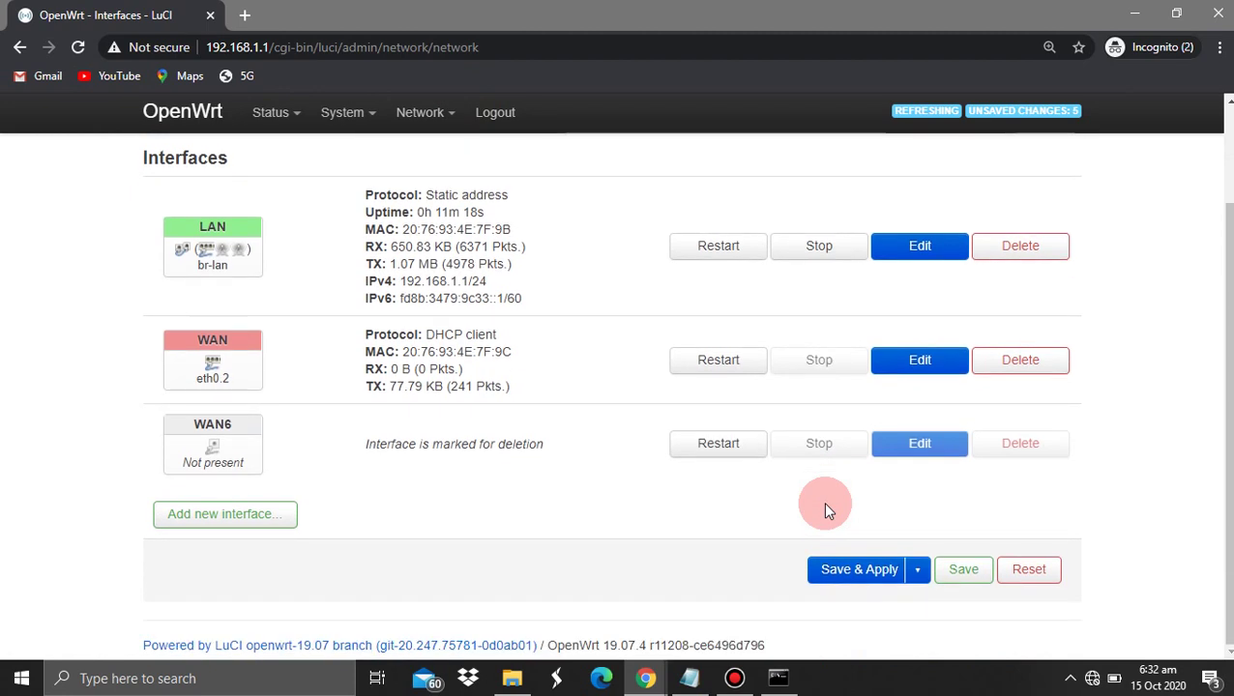
pyautogui.tripleClick(754, 514)
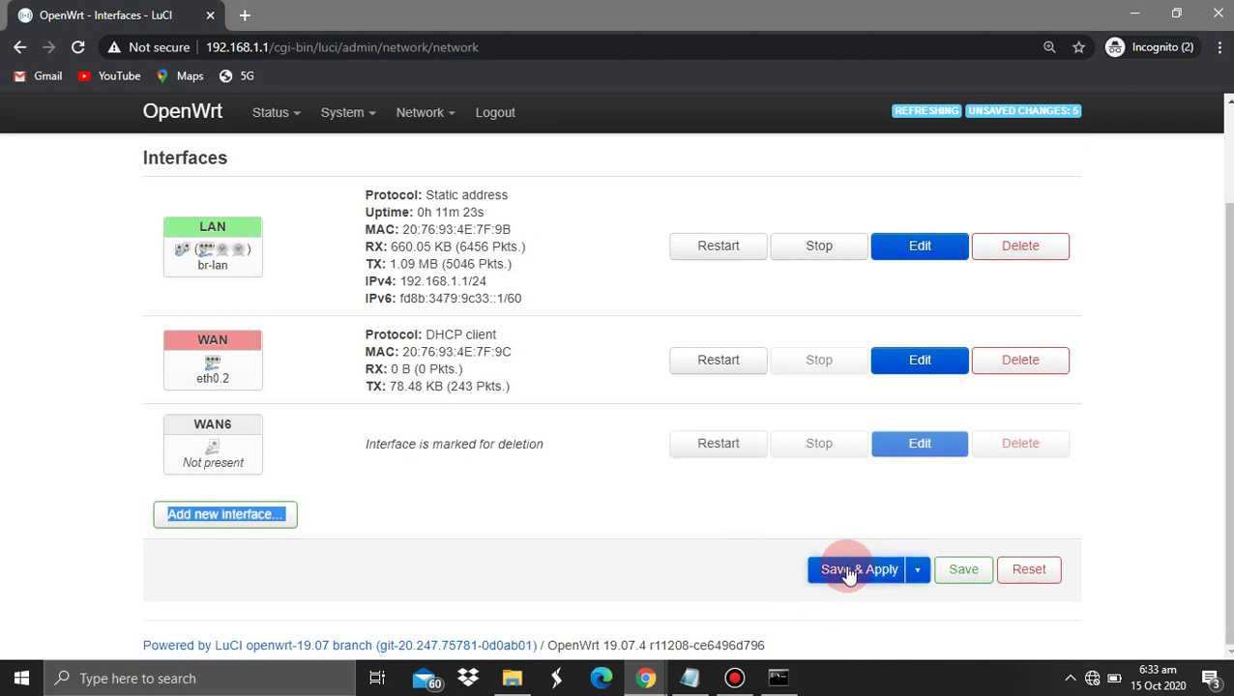
pyautogui.click(561, 226)
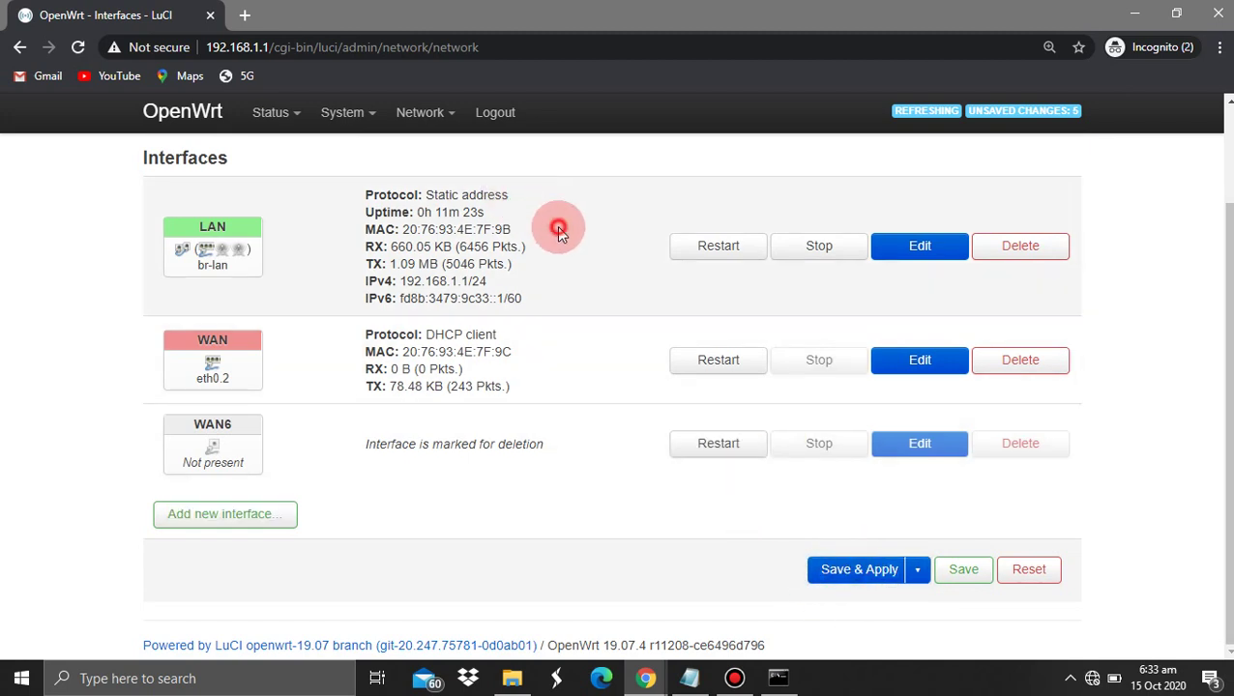
pyautogui.moveTo(189, 224); pyautogui.dragTo(224, 227)
pyautogui.moveTo(470, 280); pyautogui.dragTo(401, 286)
# Edit the LAN interface and change its IPv4 address to 192.168.6.1
pyautogui.click(919, 249)
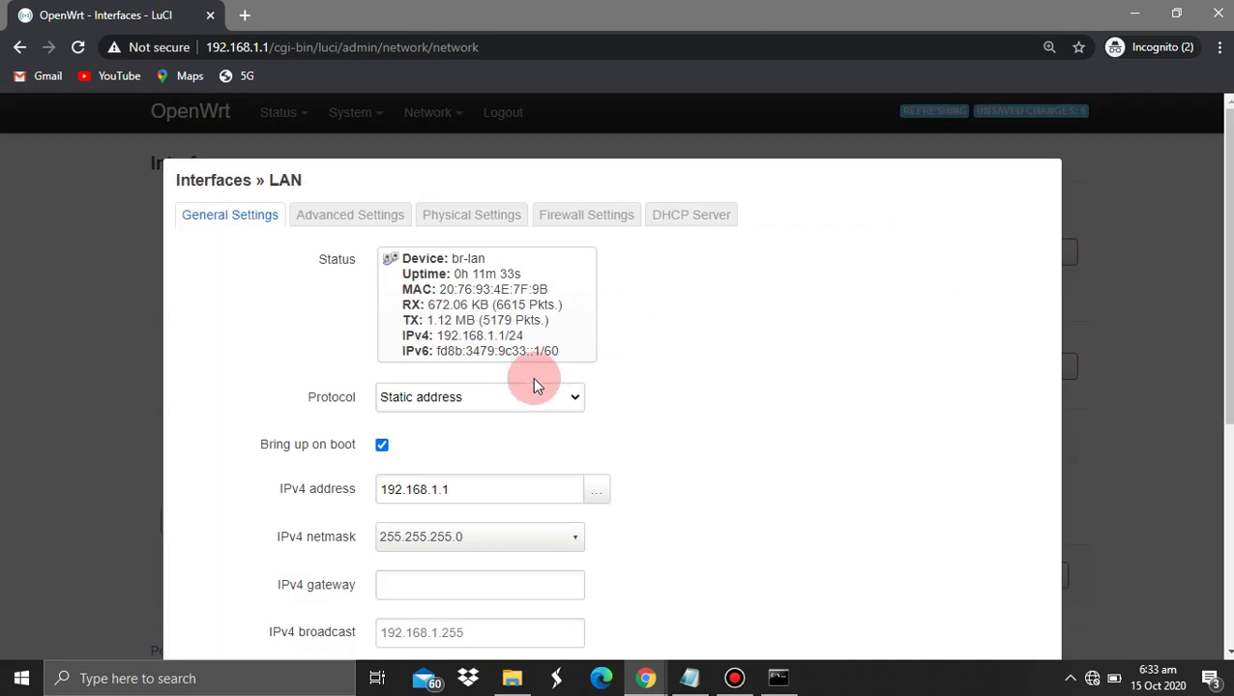
pyautogui.scroll(-2, 534, 383)
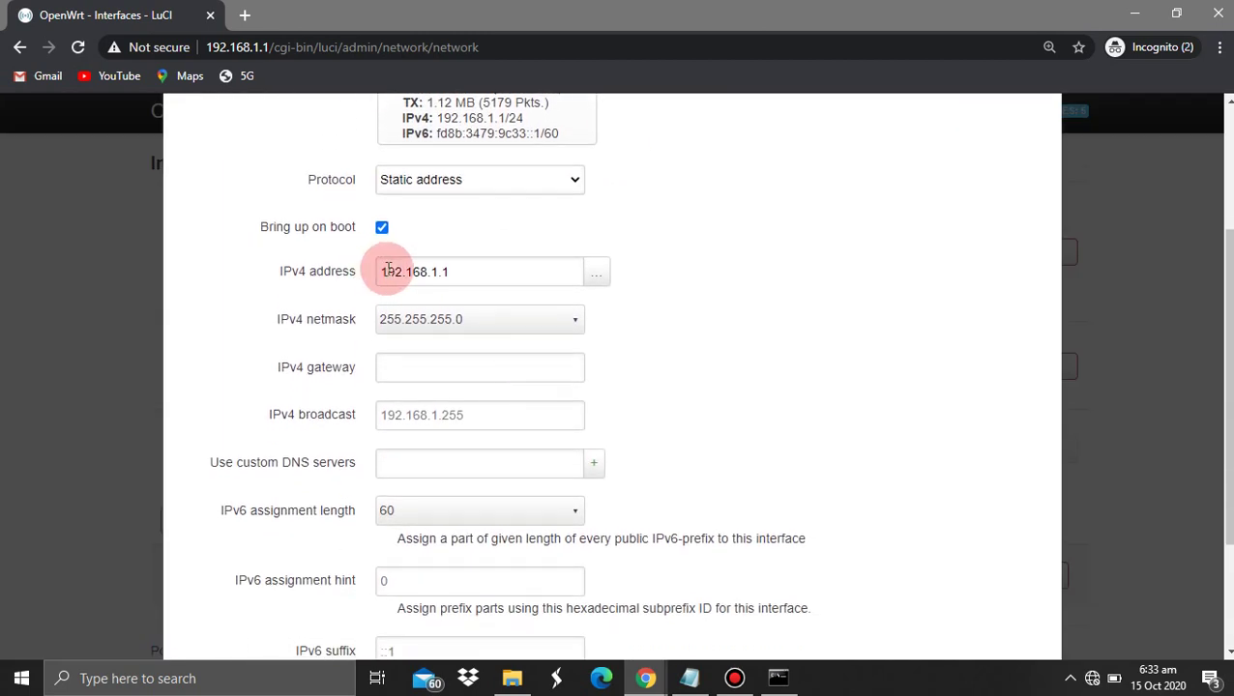
pyautogui.scroll(3, 442, 258)
pyautogui.scroll(-1, 466, 353)
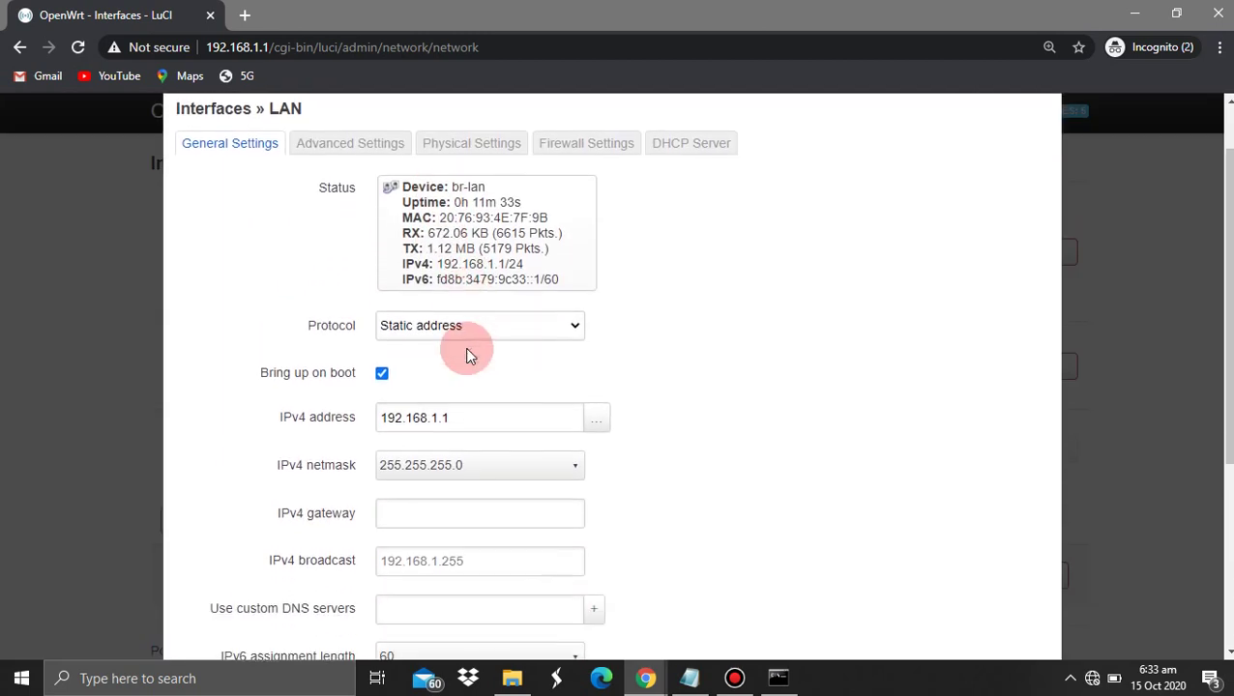
pyautogui.click(440, 416)
pyautogui.press('BackSpace')
pyautogui.press('BackSpace')
pyautogui.press('BackSpace')
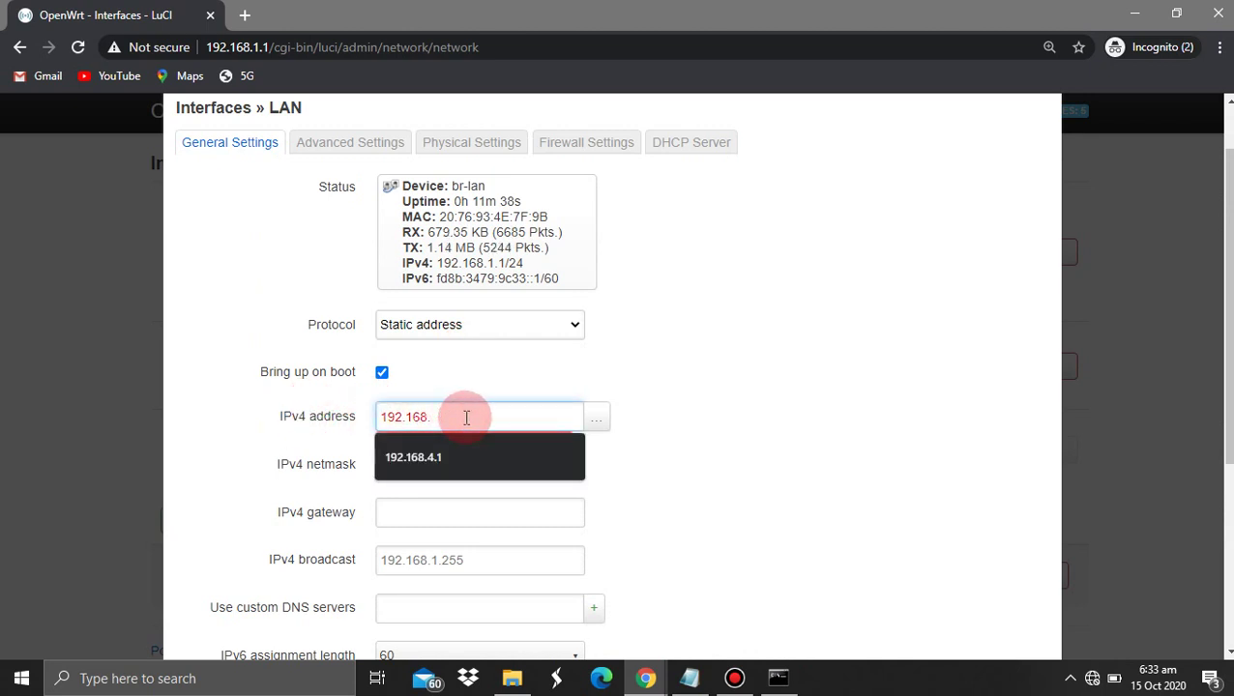
pyautogui.write('8.6.1')
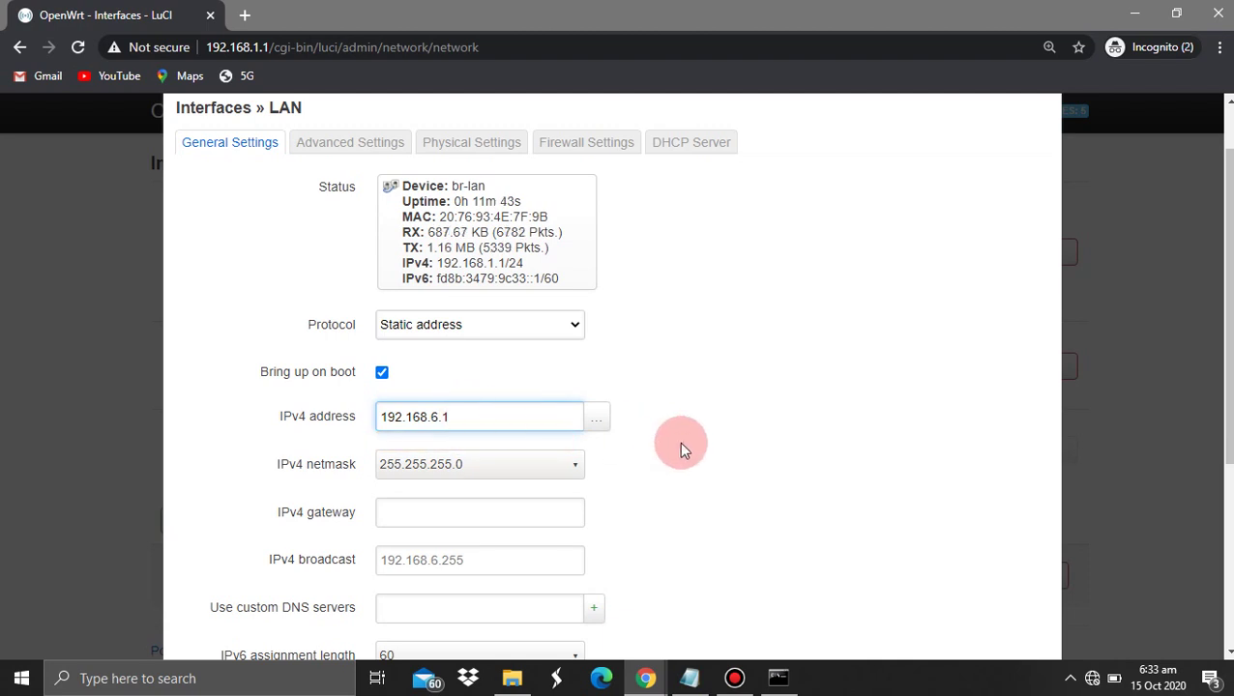
# Set the LAN IPv6 assignment length to disabled
pyautogui.scroll(-1, 680, 442)
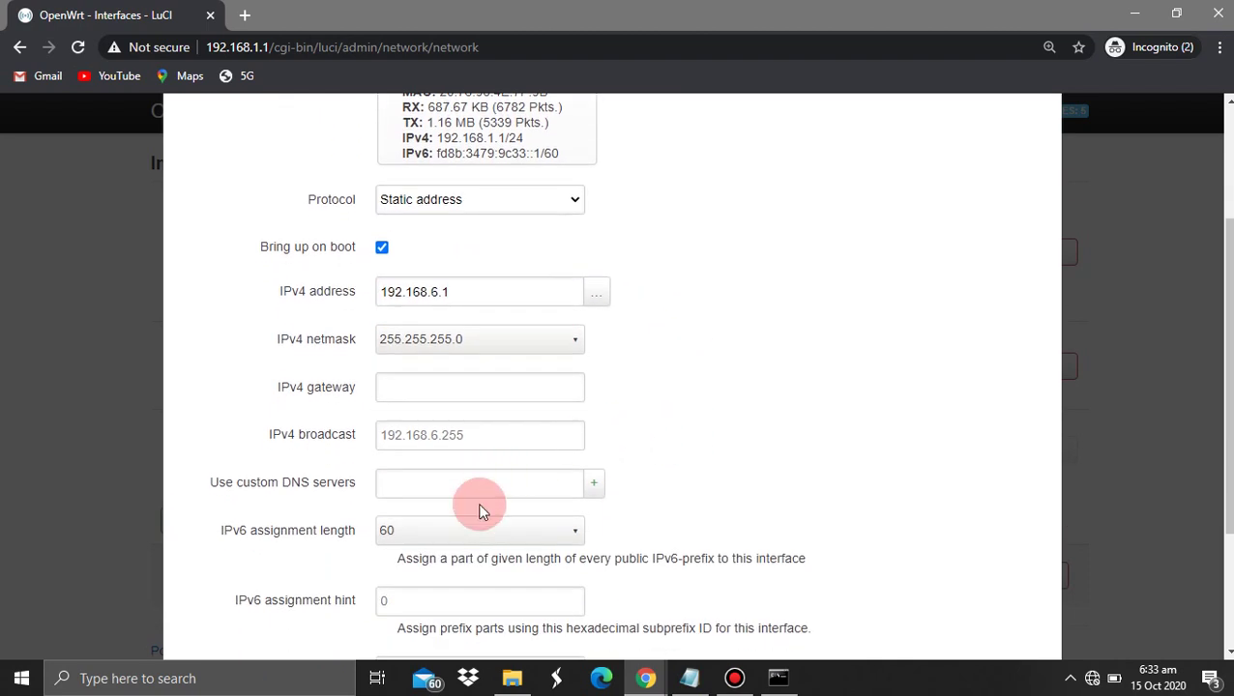
pyautogui.scroll(-2, 485, 509)
pyautogui.click(439, 404)
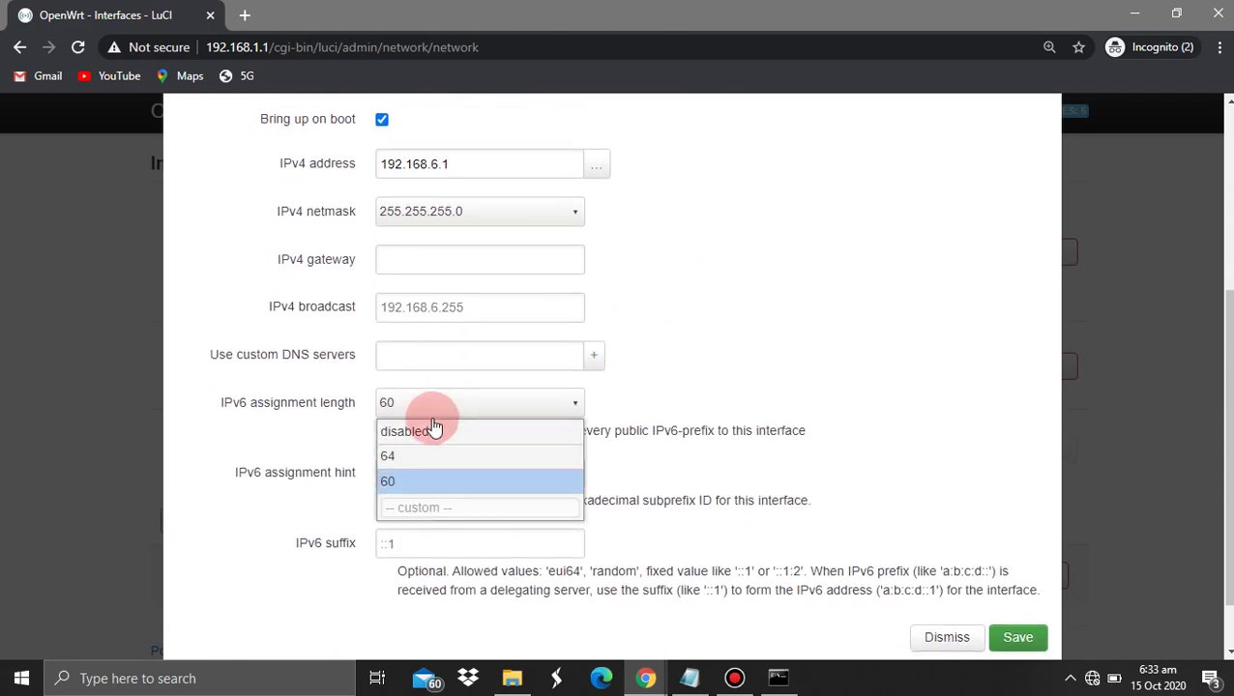
pyautogui.click(433, 426)
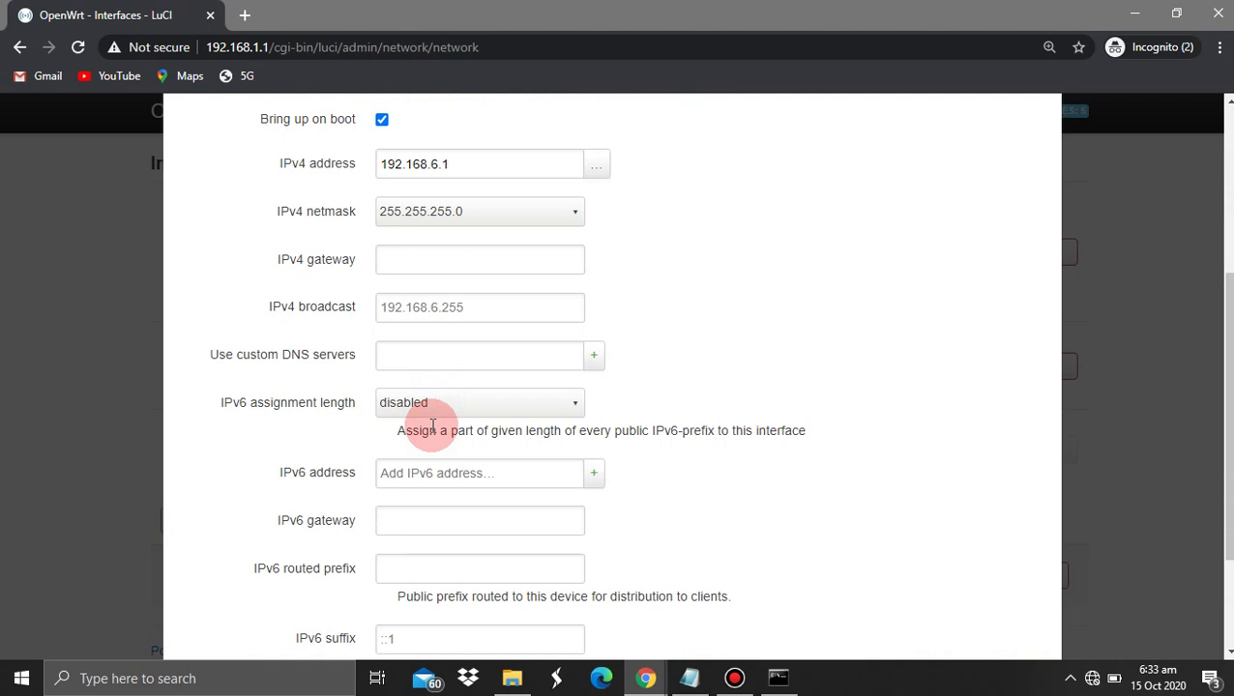
# Add custom DNS servers 8.8.8.8 and 8.8.4.4 to the LAN
pyautogui.click(465, 367)
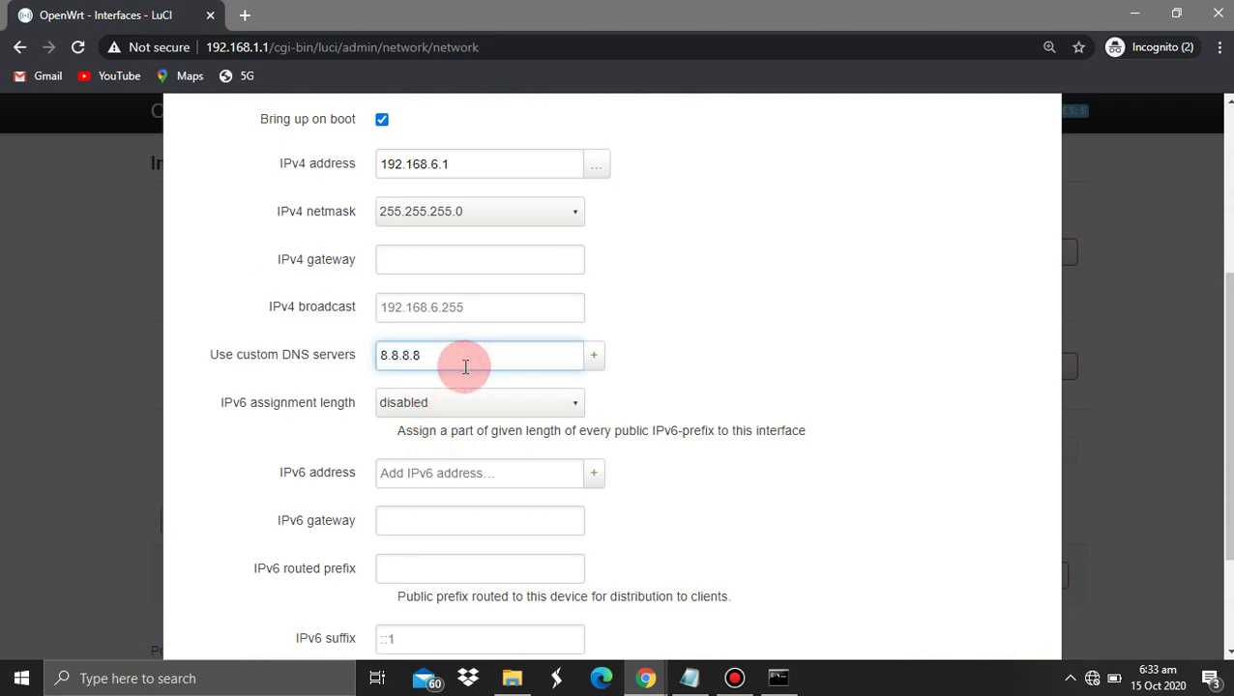
pyautogui.click(592, 361)
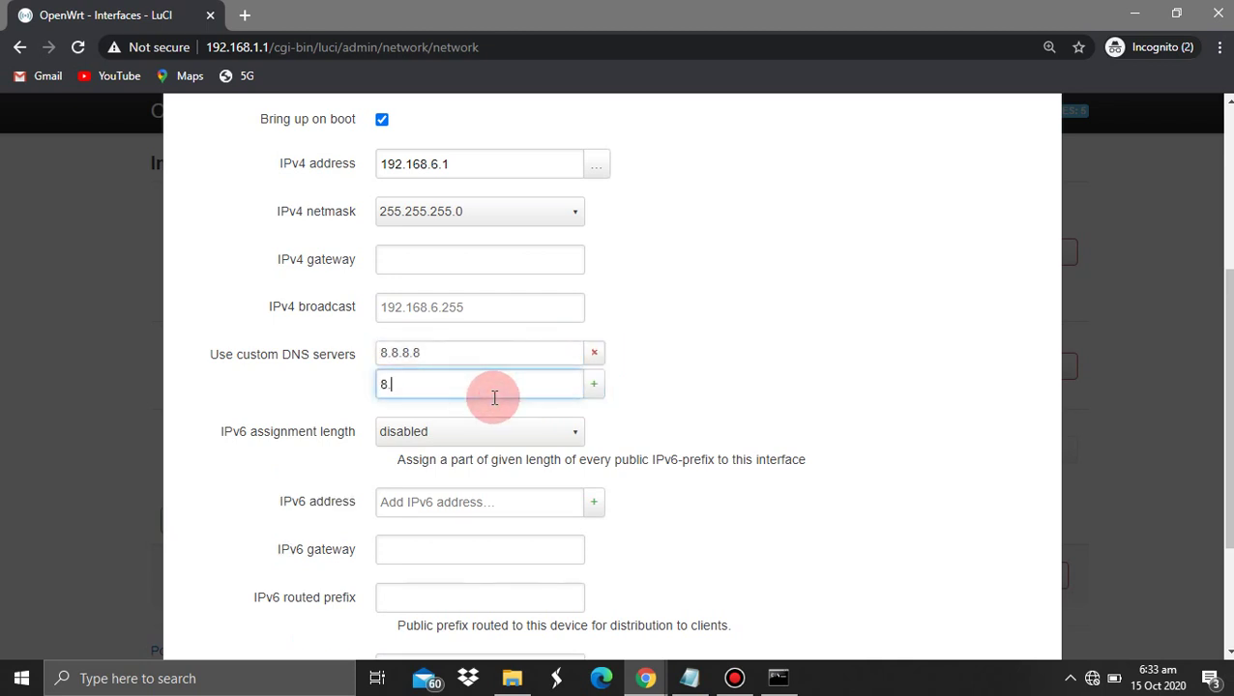
pyautogui.write('8.8.4.4')
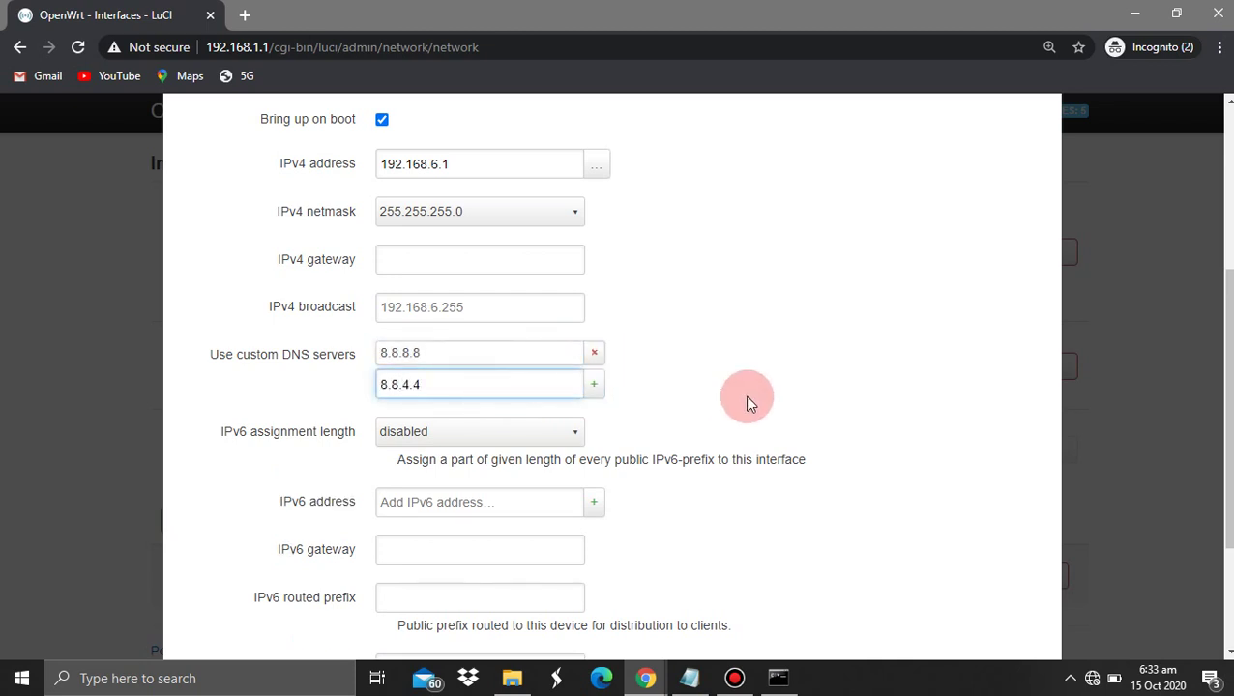
pyautogui.click(747, 400)
pyautogui.scroll(-1, 748, 400)
pyautogui.click(603, 300)
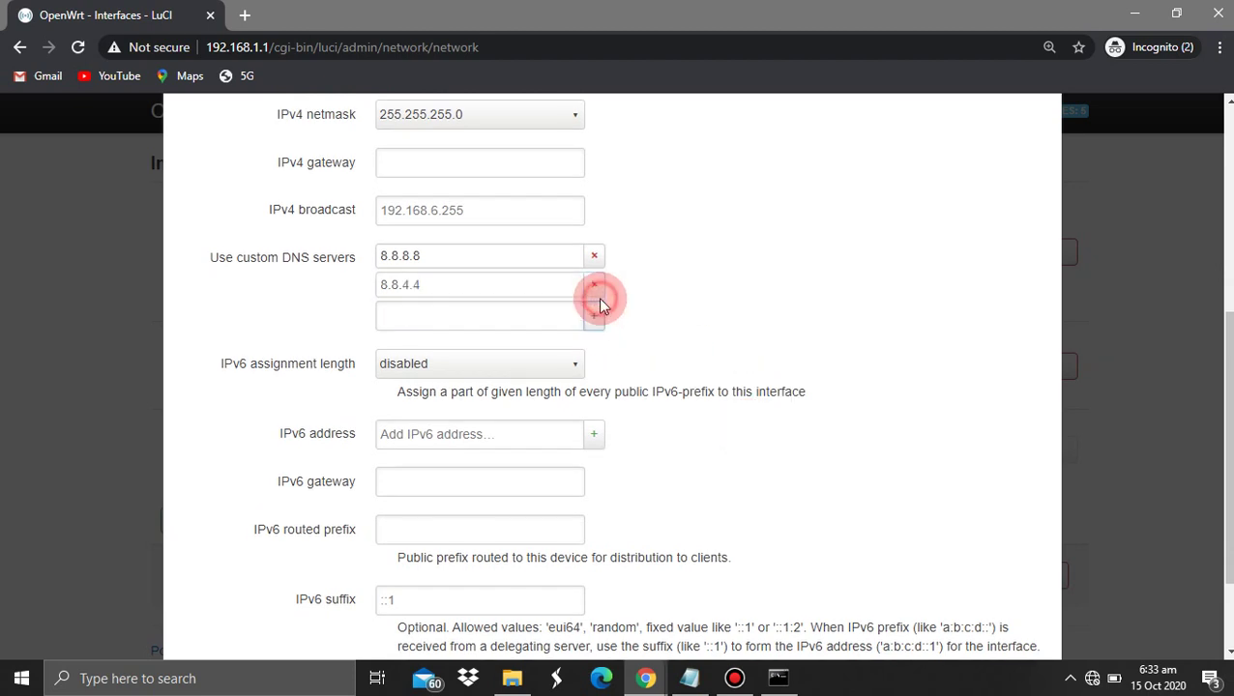
pyautogui.scroll(2, 724, 253)
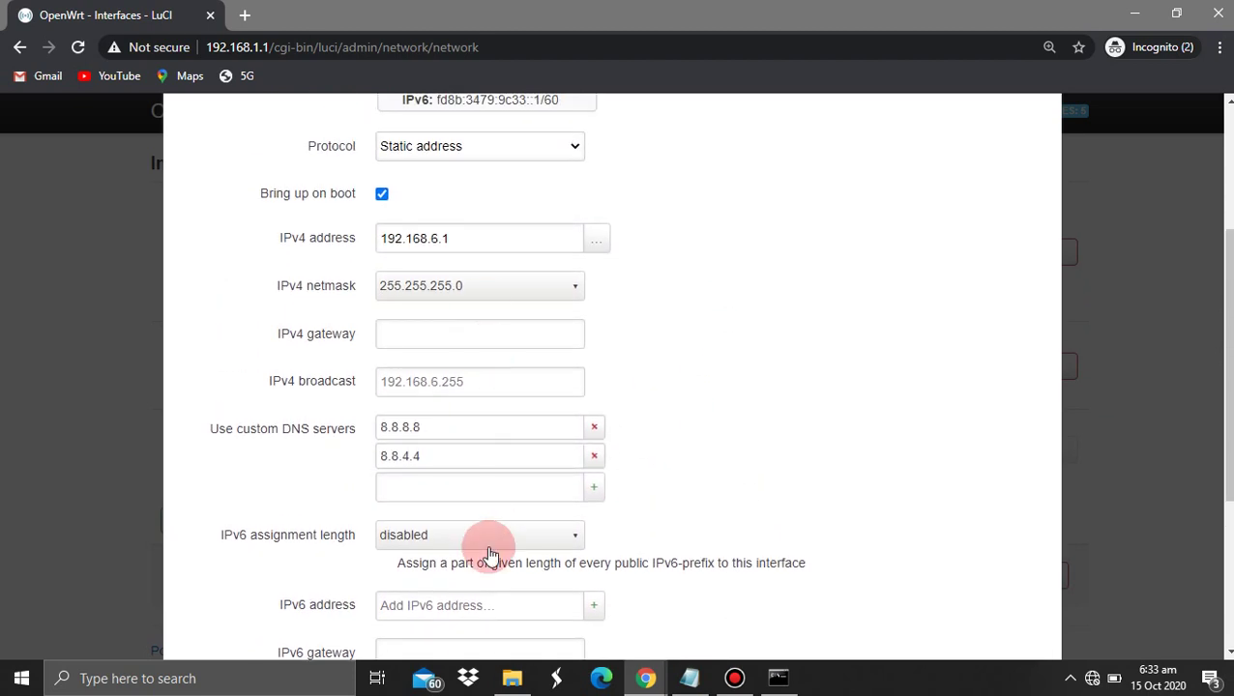
pyautogui.scroll(3, 719, 362)
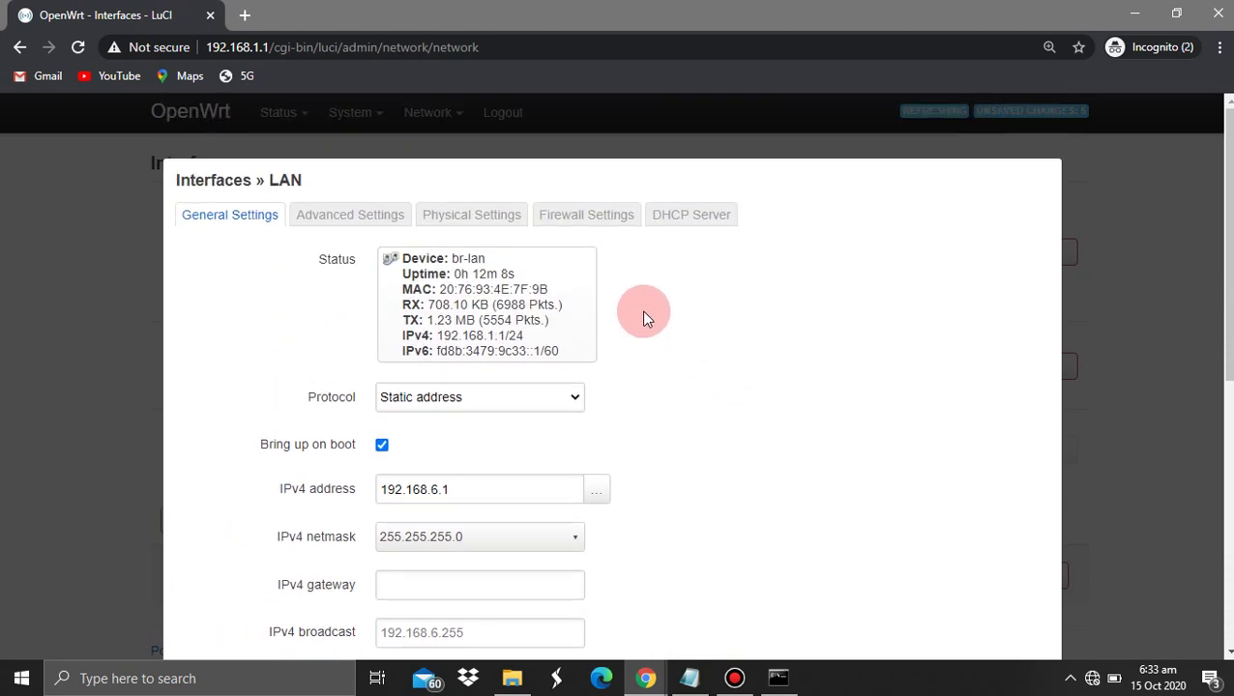
# Tick Force in the LAN DHCP server's advanced settings and save the LAN interface
pyautogui.click(682, 213)
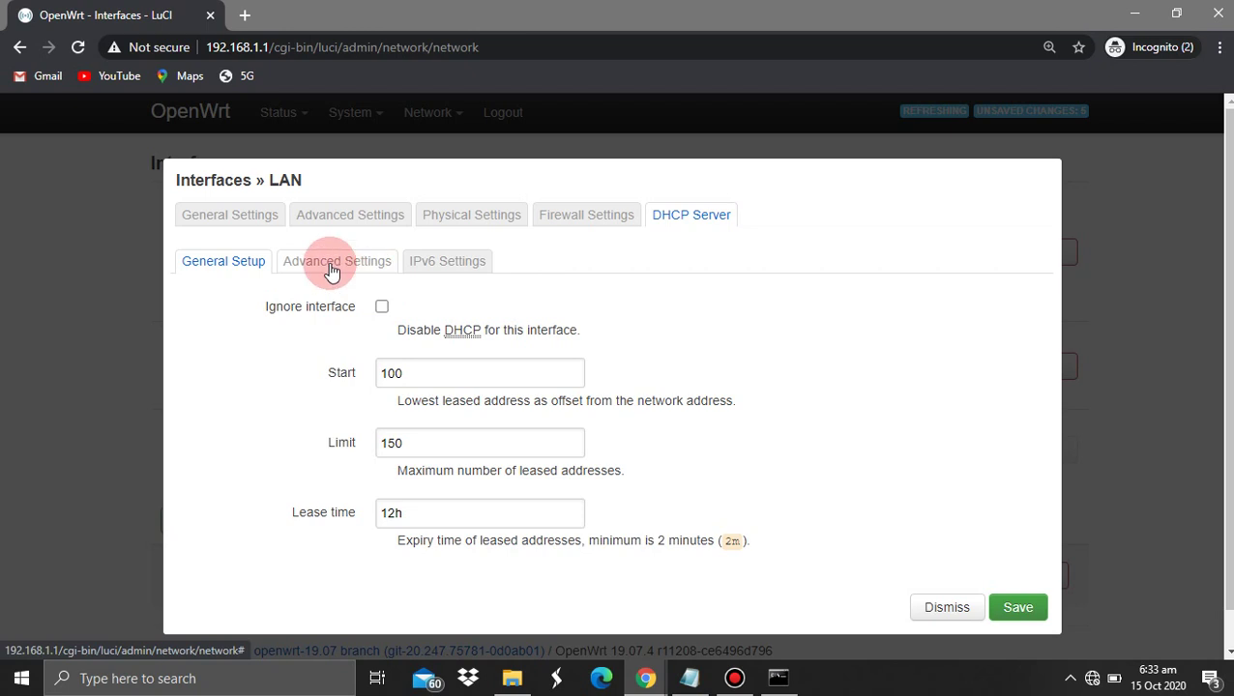
pyautogui.click(331, 263)
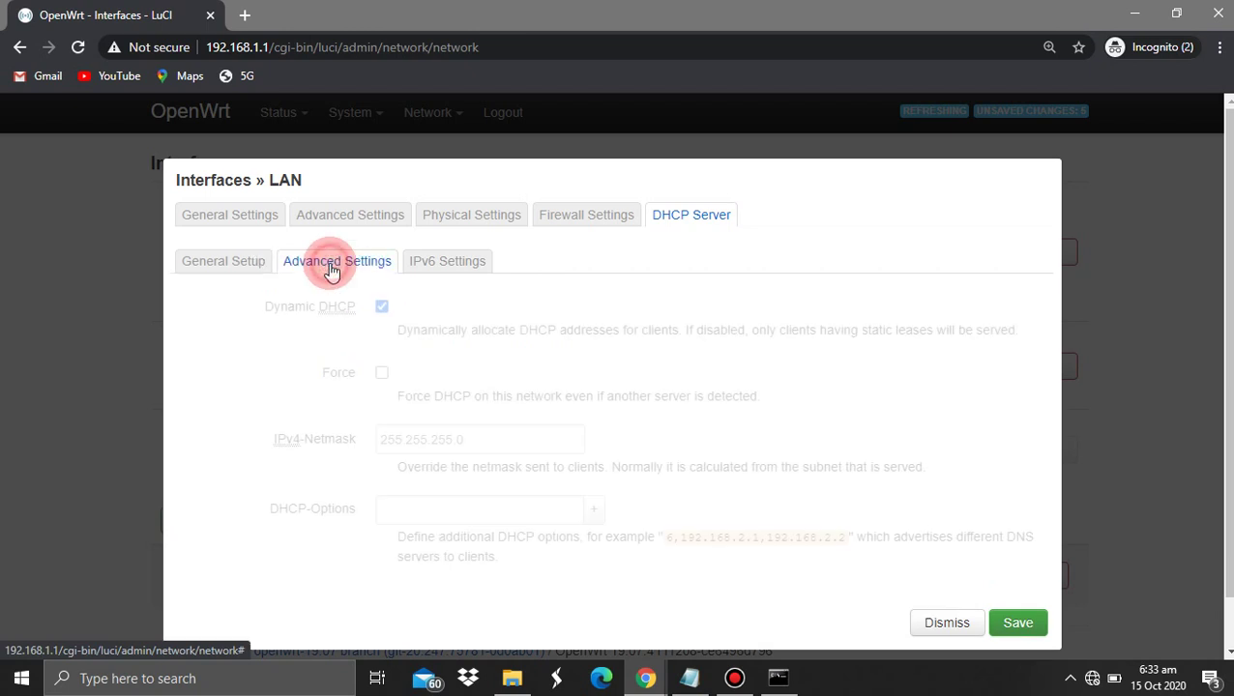
pyautogui.click(383, 375)
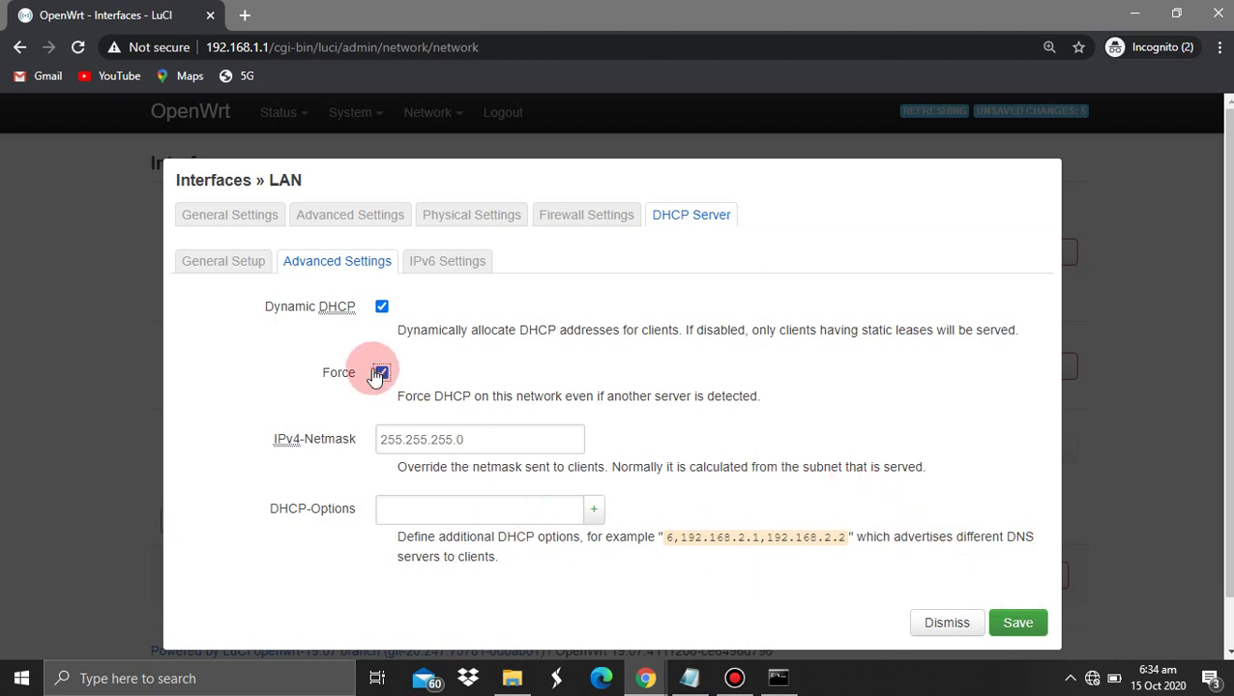
pyautogui.doubleClick(344, 376)
pyautogui.click(401, 383)
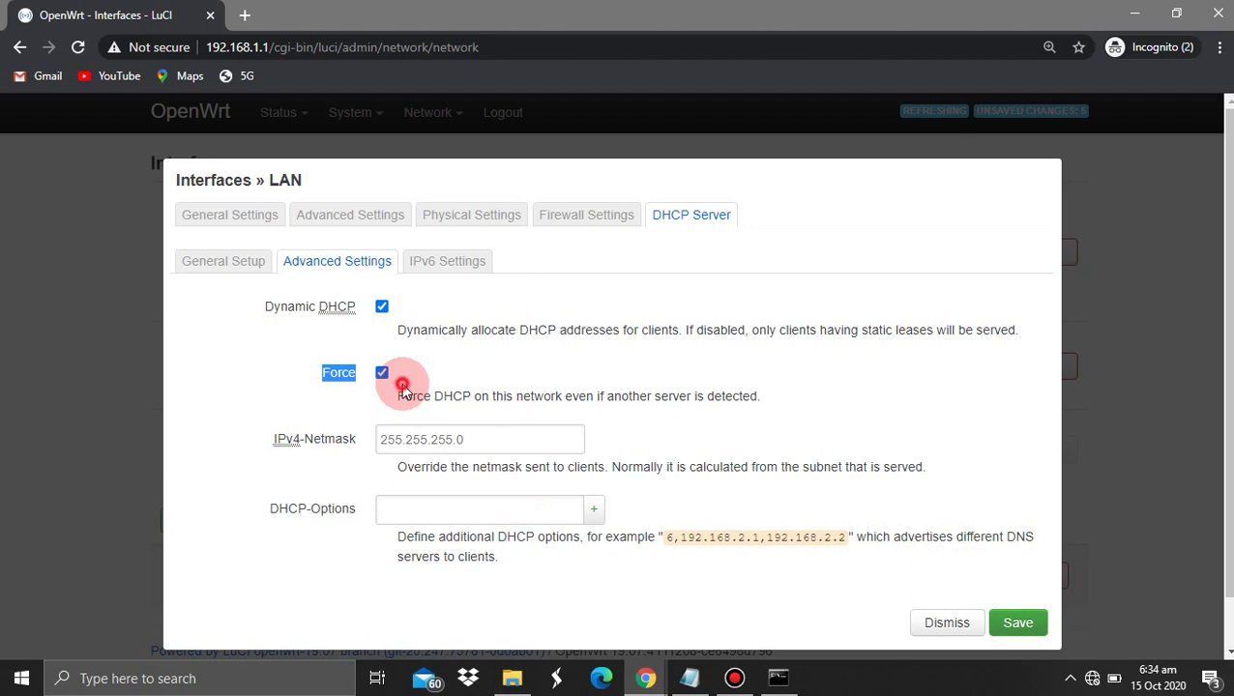
pyautogui.click(490, 391)
pyautogui.moveTo(490, 392); pyautogui.dragTo(320, 375)
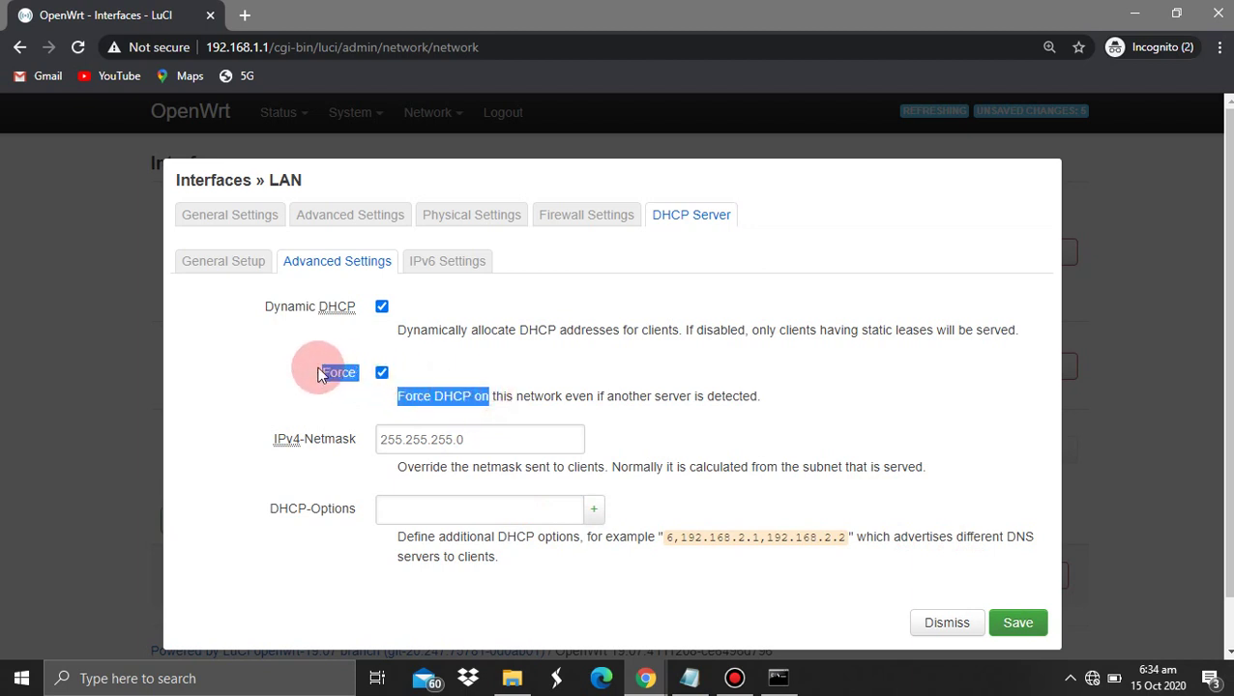
pyautogui.click(319, 374)
pyautogui.click(381, 372)
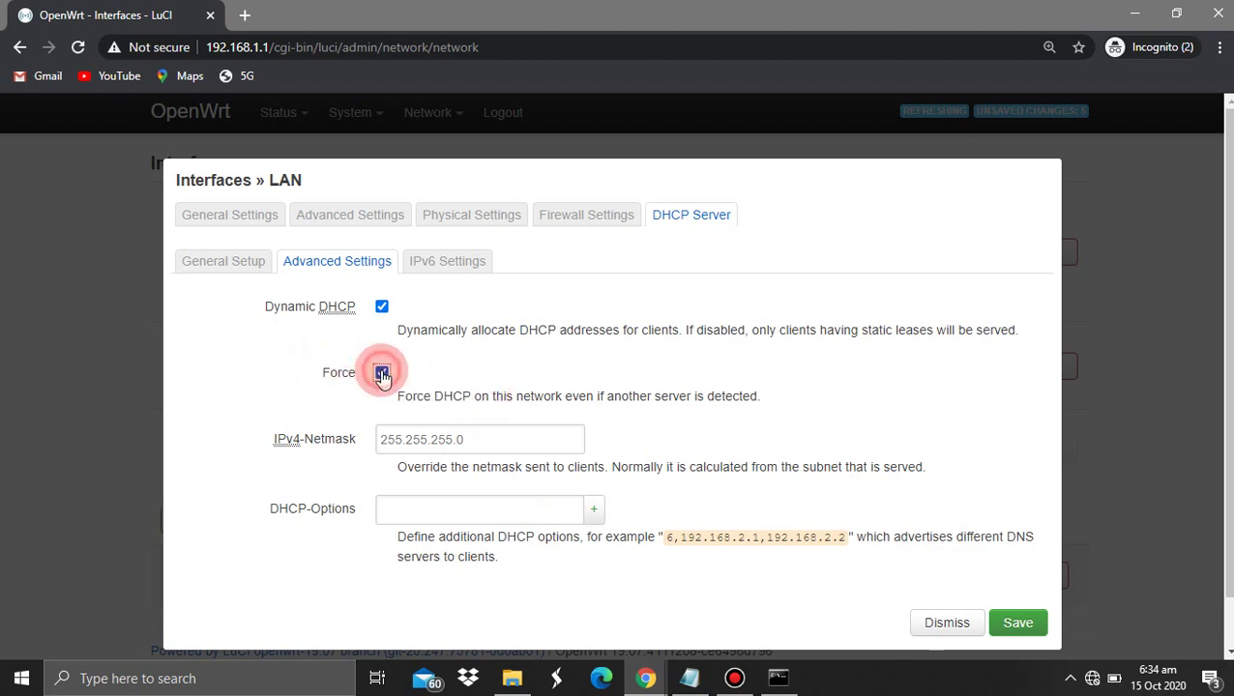
pyautogui.click(1015, 627)
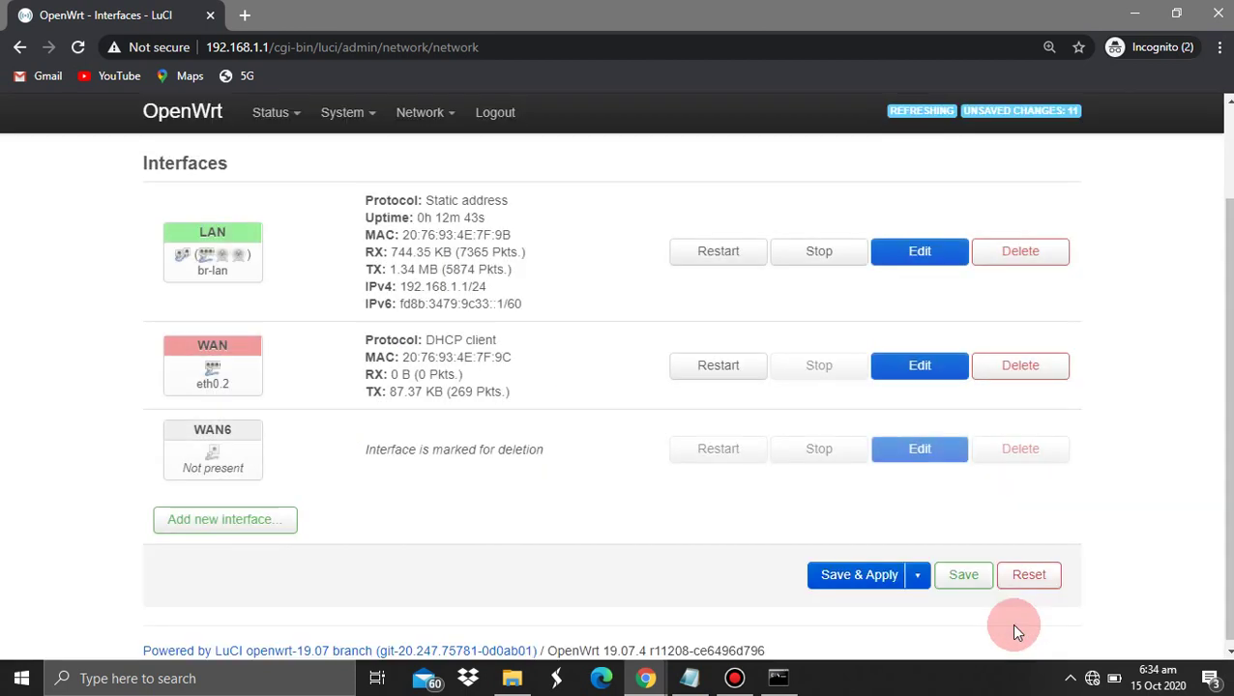
# Apply the pending network changes and switch to Command Prompt to test 192.168.6.1
pyautogui.click(855, 580)
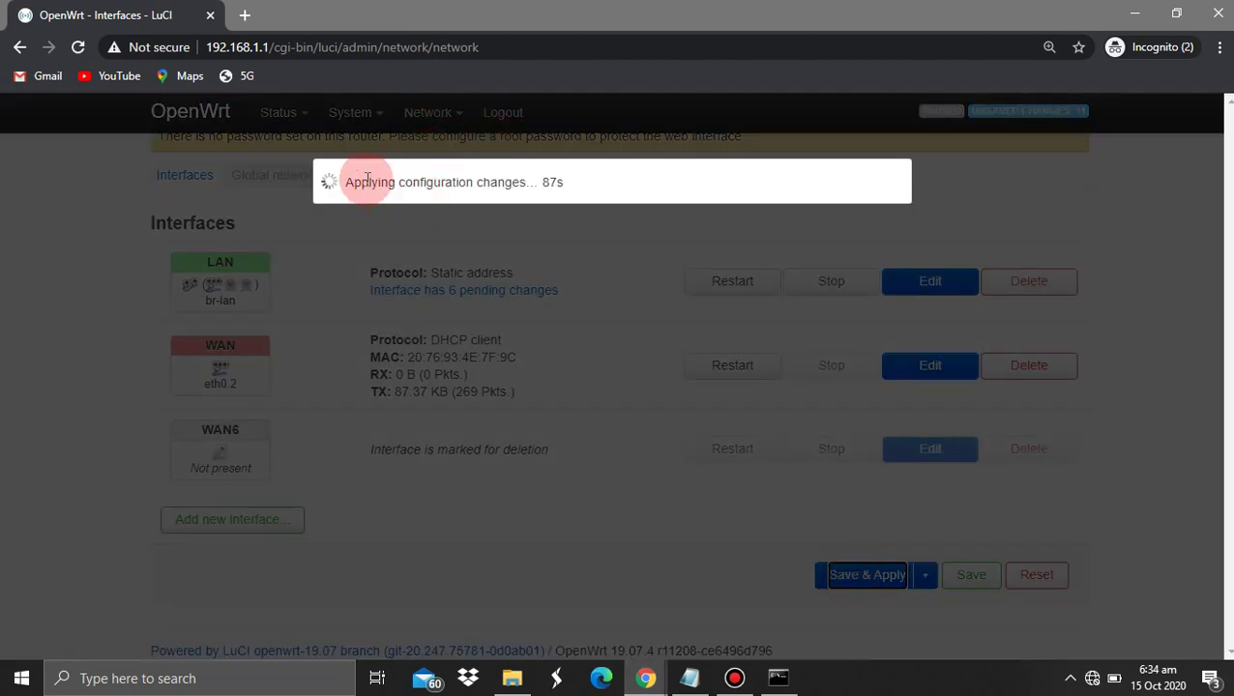
pyautogui.moveTo(268, 47); pyautogui.dragTo(161, 46)
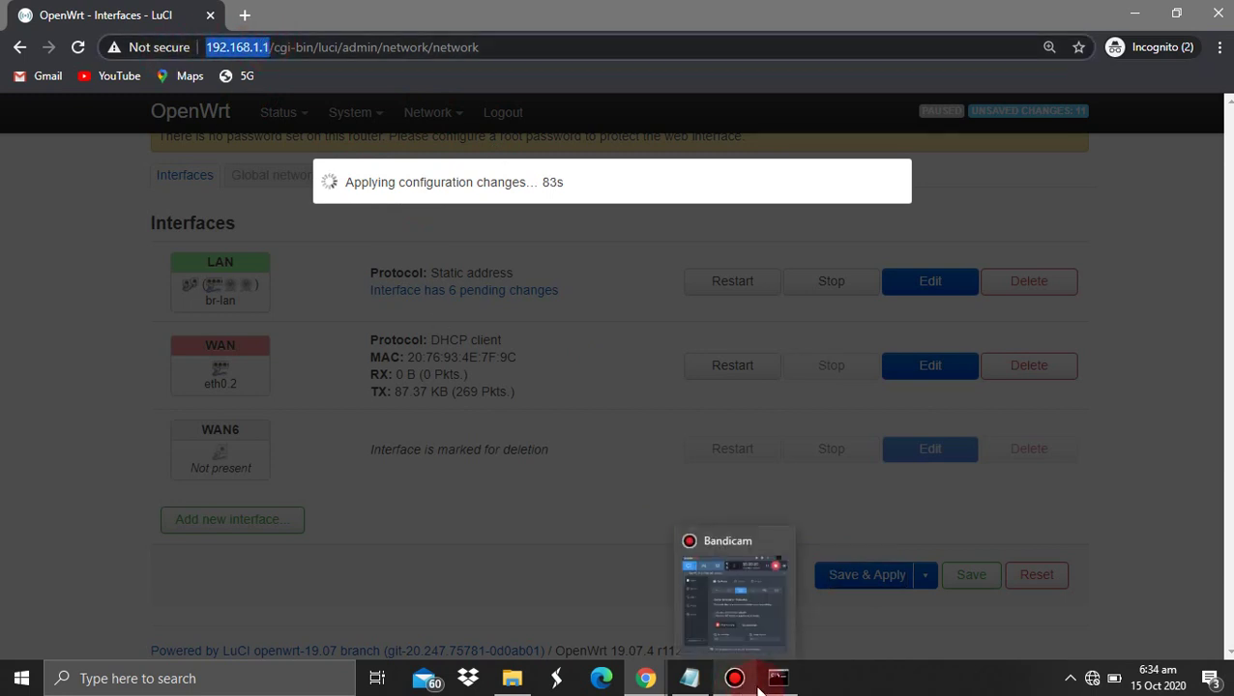
pyautogui.click(769, 681)
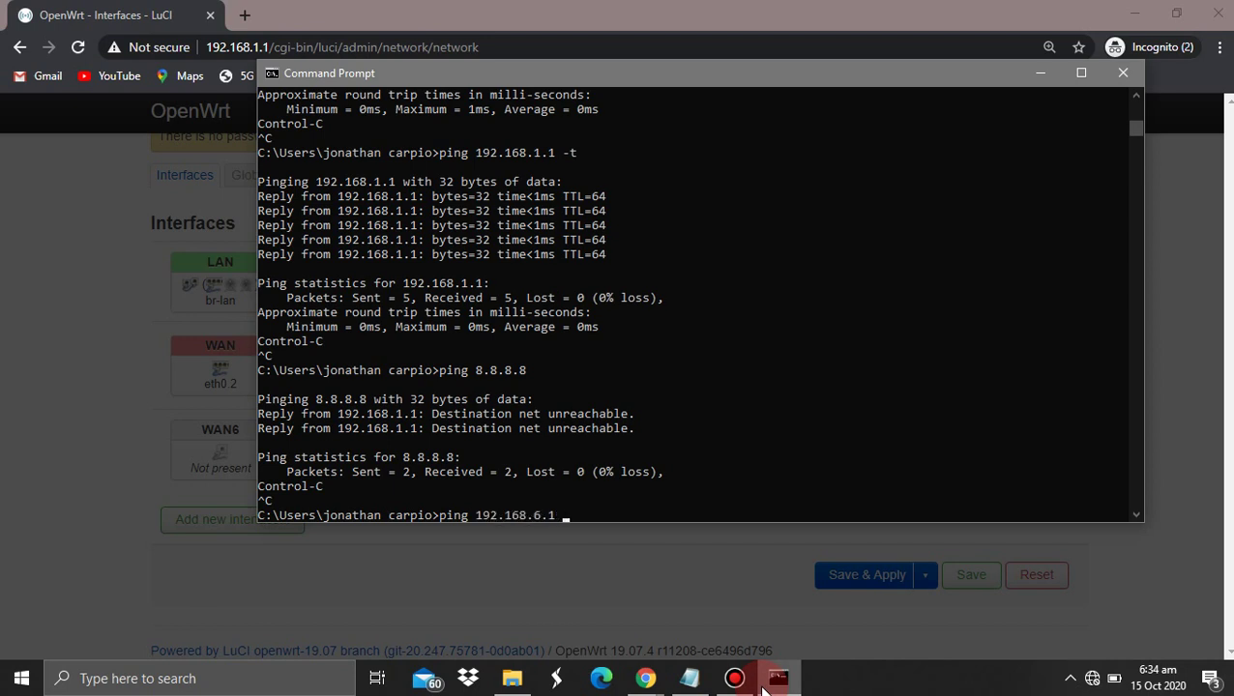
# Run a continuous ping to 192.168.6.1 with -t, then bring LuCI back in front
pyautogui.write('-t')
pyautogui.press('Return')
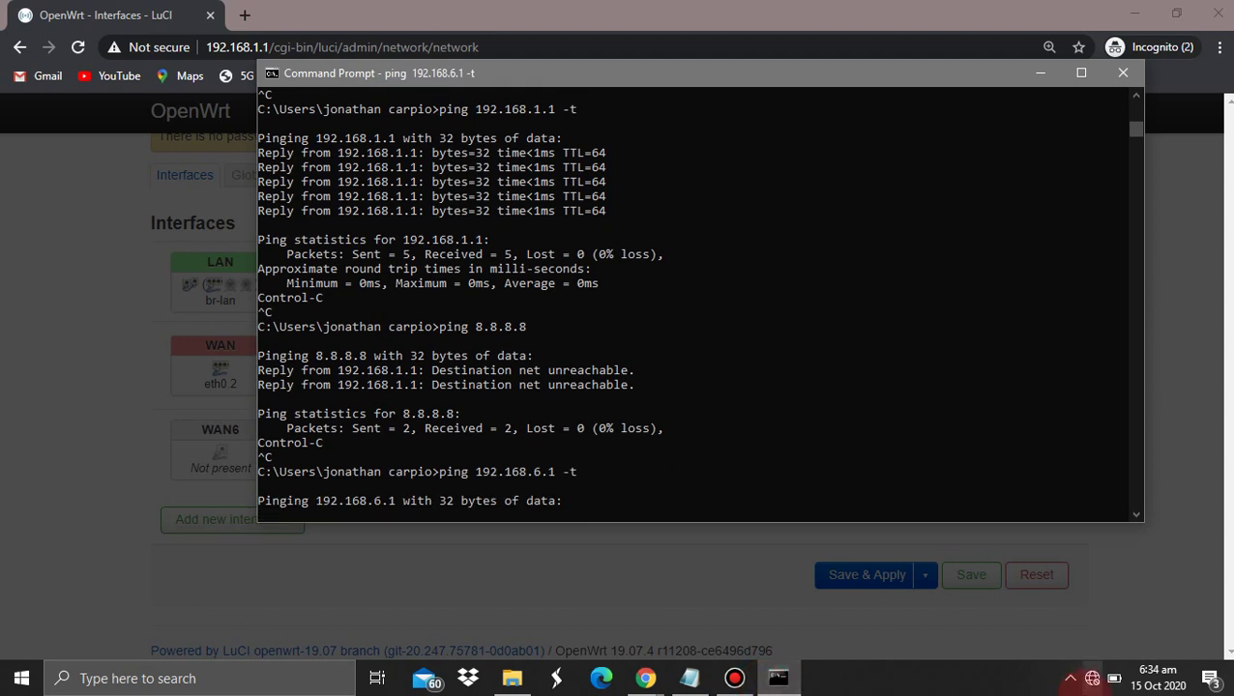
pyautogui.click(608, 257)
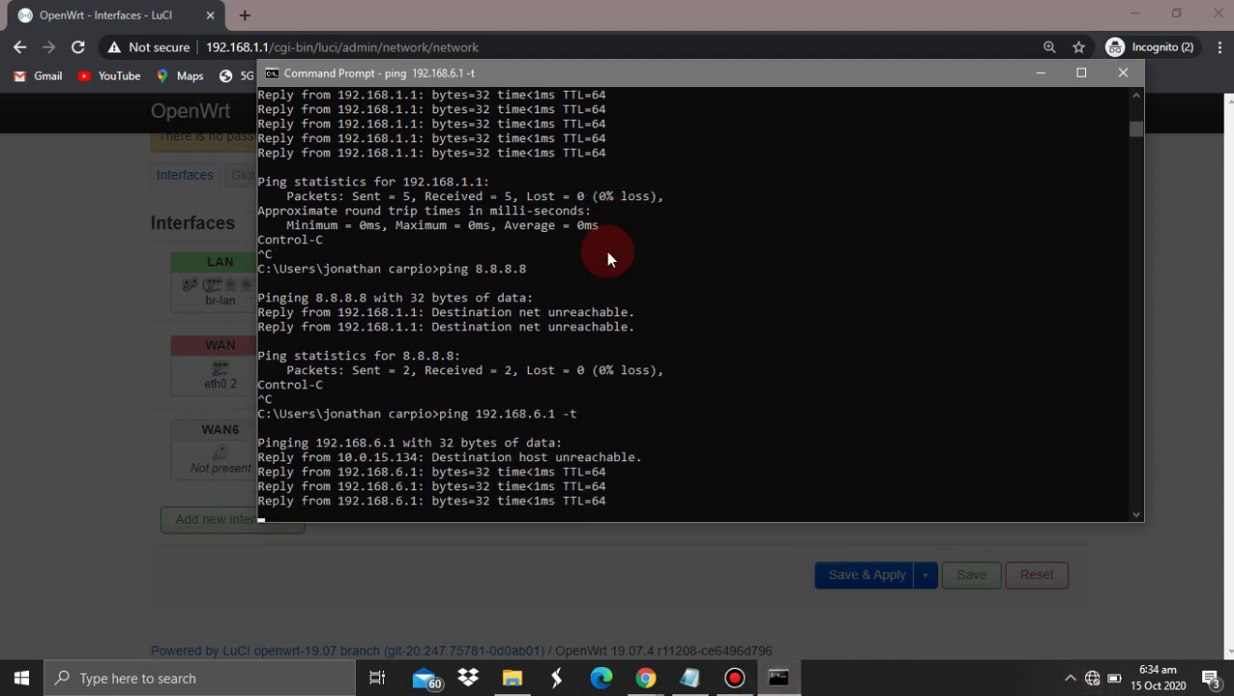
pyautogui.click(97, 196)
# Load the router's web page at 192.168.6.1, then bring the Notepad setup notes forward
pyautogui.click(234, 48)
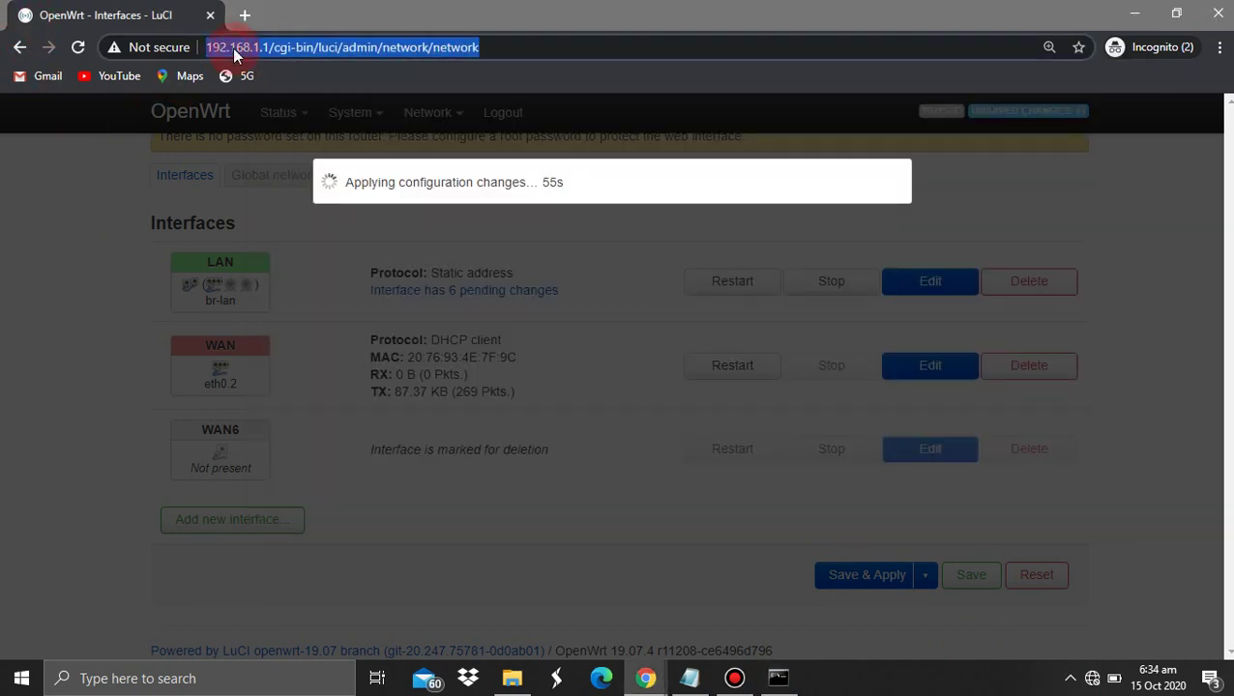
pyautogui.write('192.168.6.1')
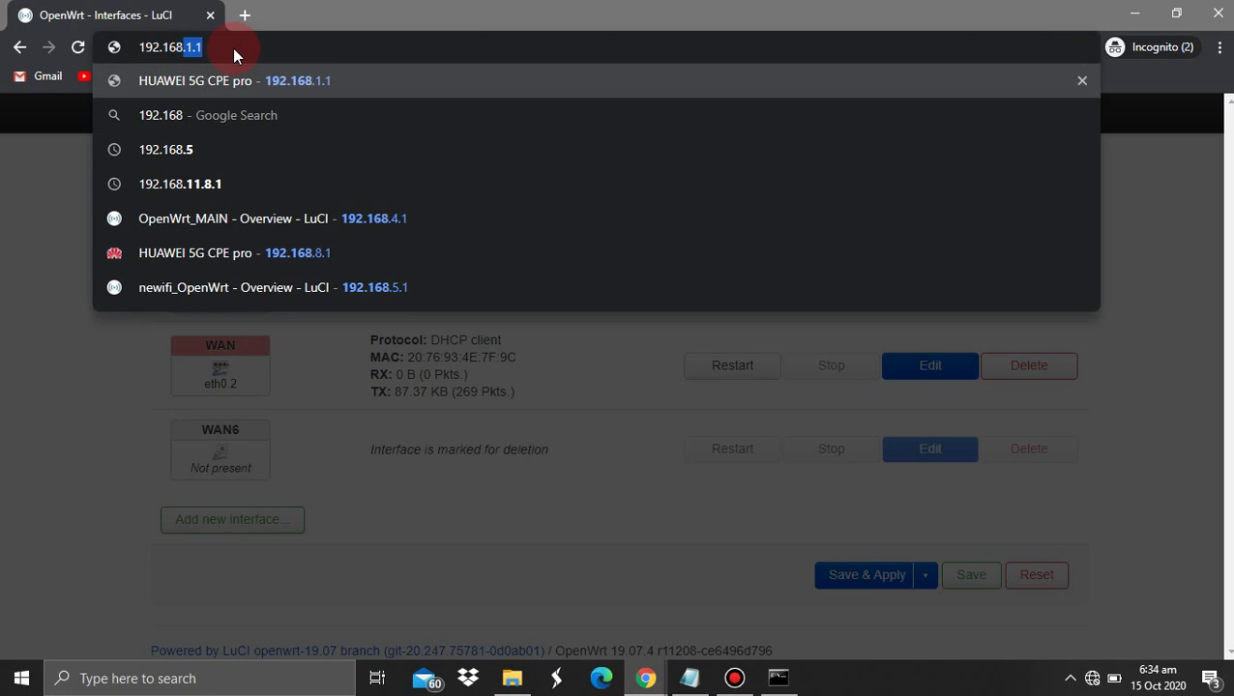
pyautogui.press('Return')
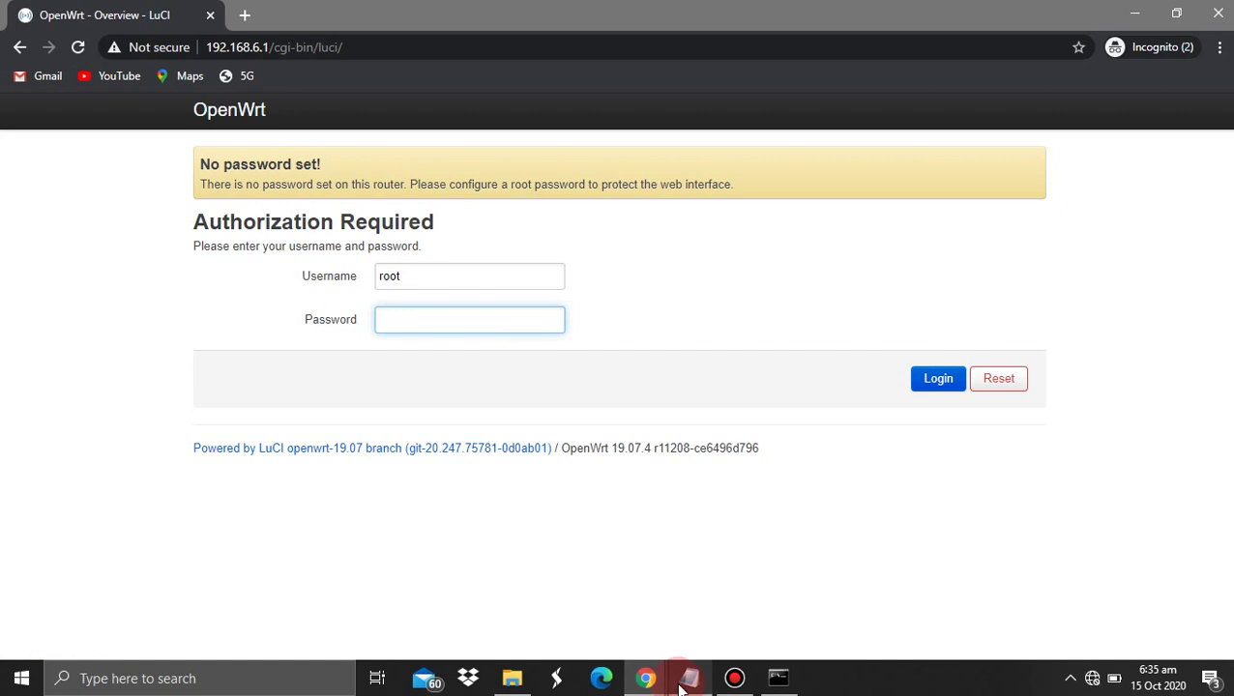
pyautogui.click(681, 682)
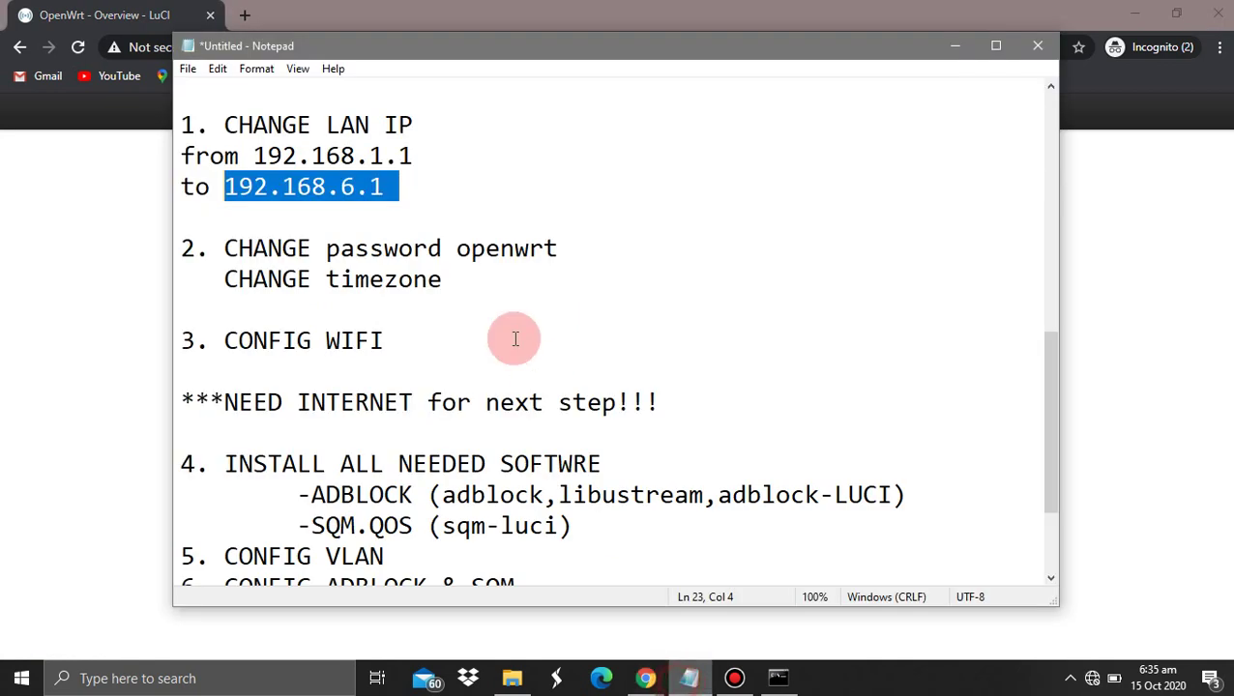
# Review the Notepad setup checklist, including the password-change and timezone steps
pyautogui.click(407, 174)
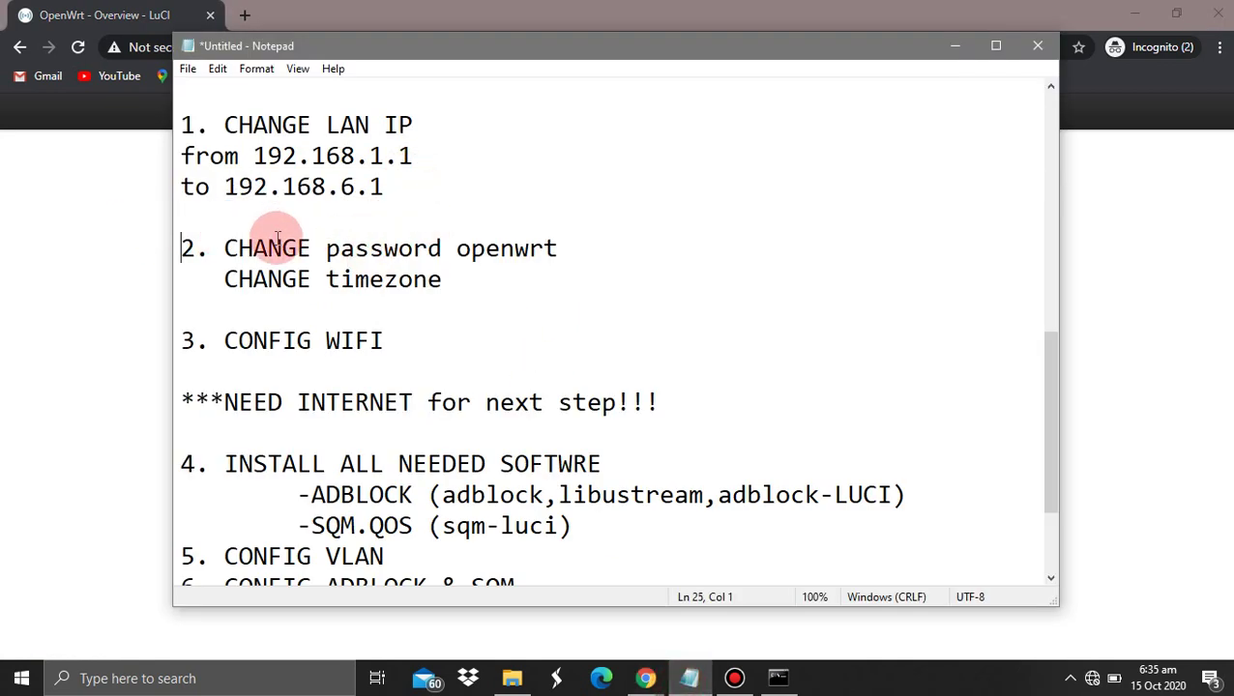
pyautogui.rightClick(300, 219)
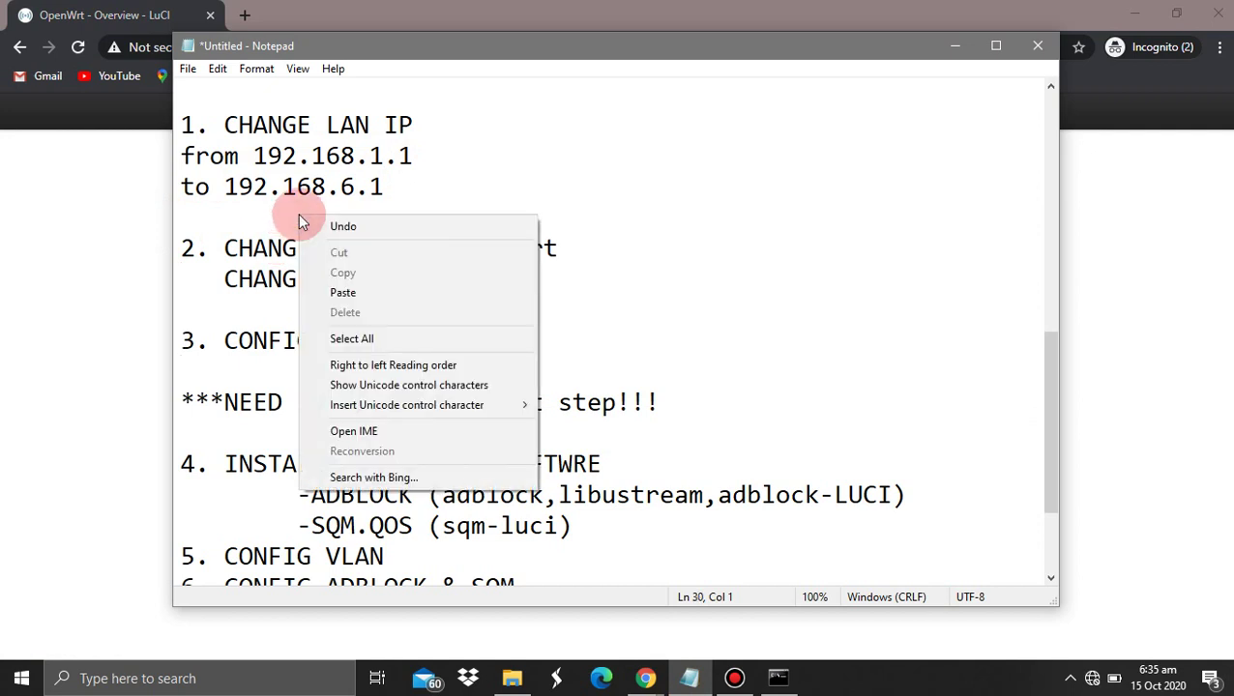
pyautogui.click(248, 231)
pyautogui.scroll(-2, 250, 232)
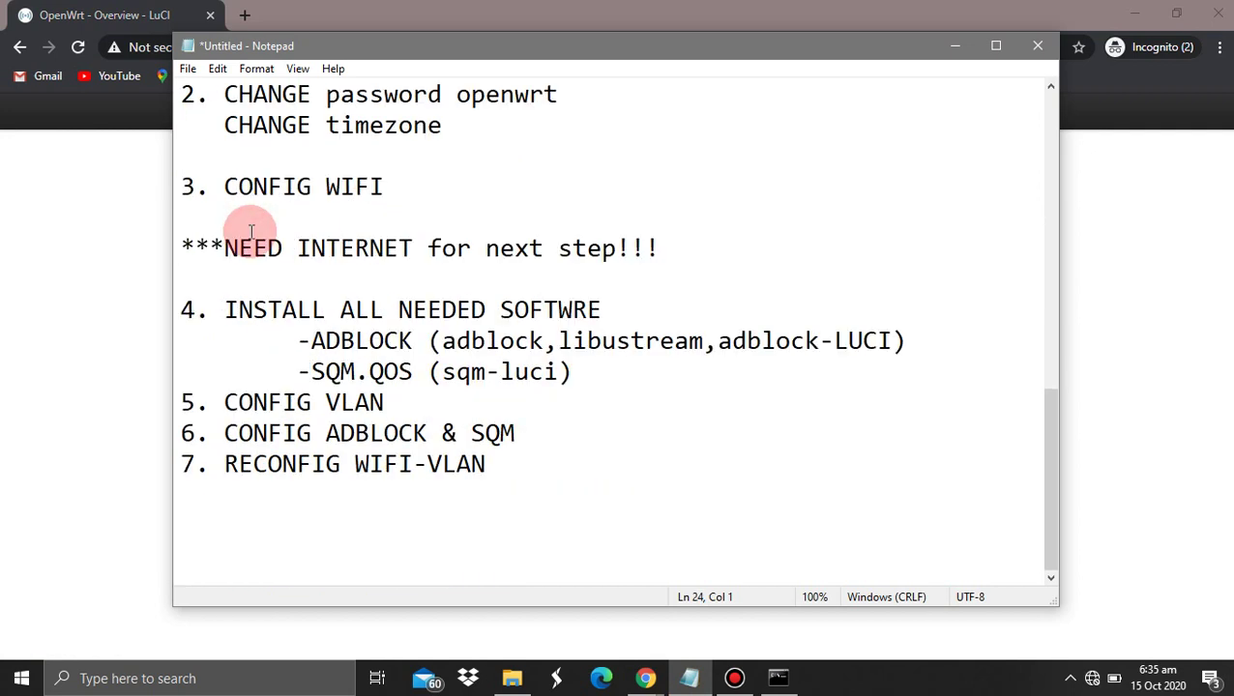
pyautogui.scroll(5, 268, 218)
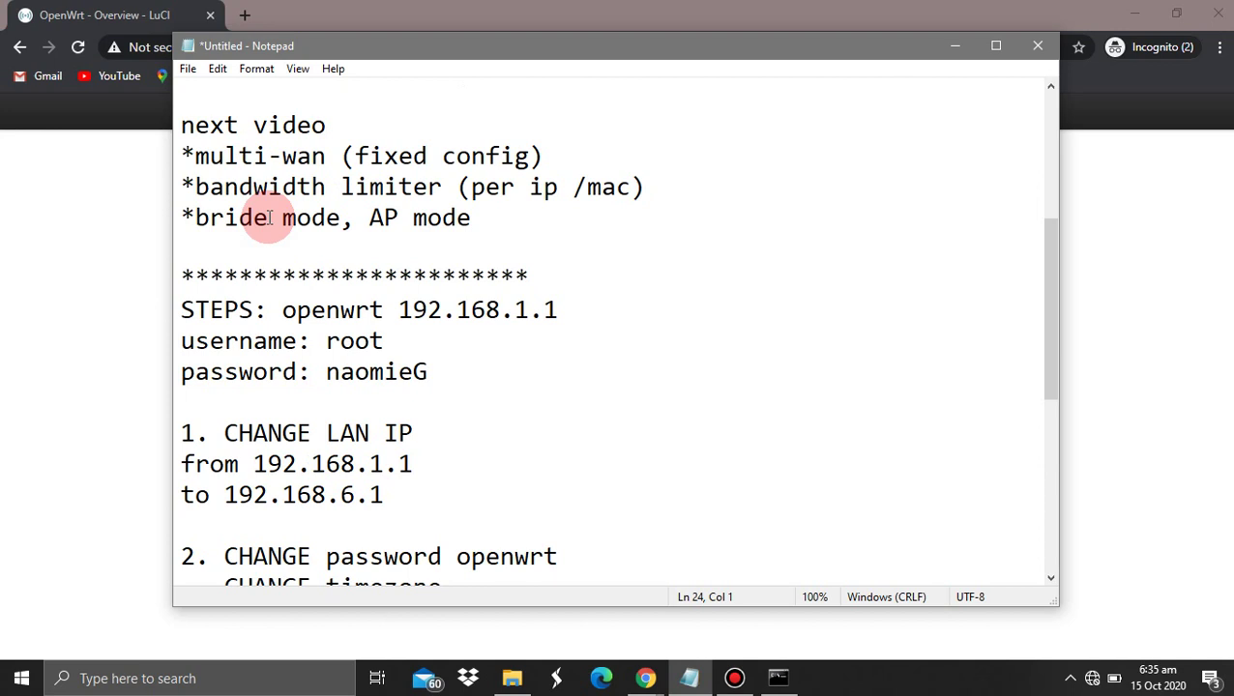
pyautogui.scroll(-2, 270, 218)
pyautogui.press('Down')
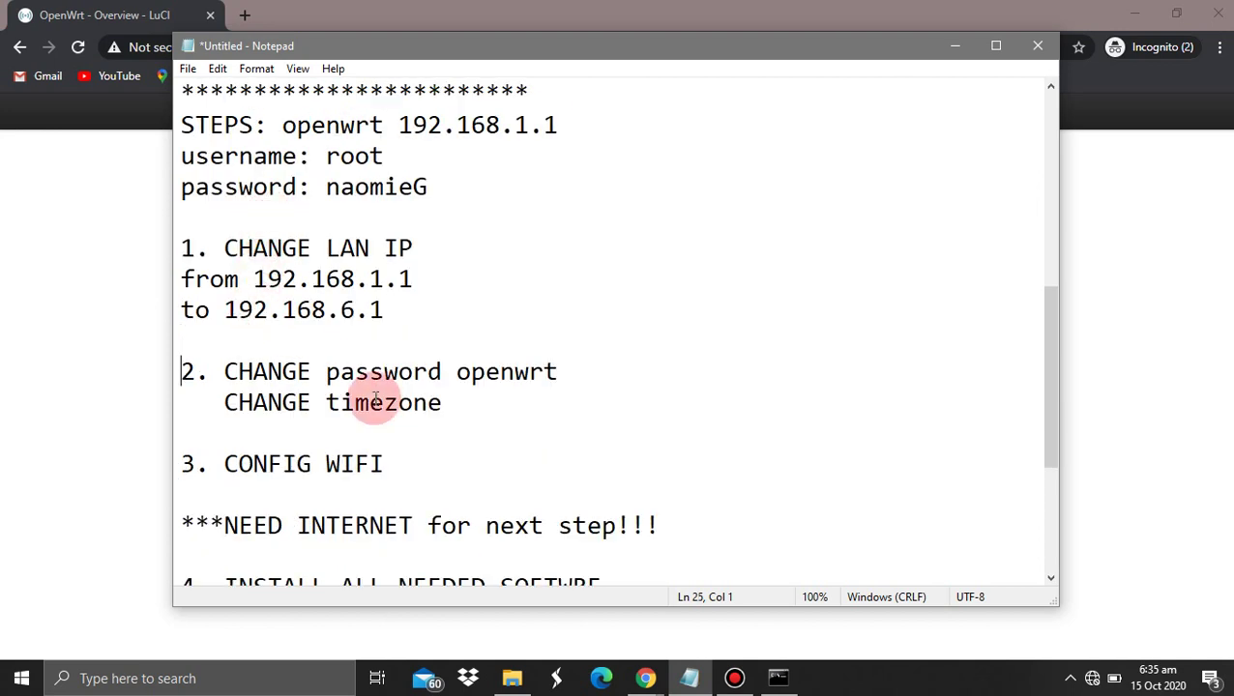
pyautogui.press('Down')
pyautogui.press('Down')
pyautogui.press('Up')
pyautogui.press('Up')
pyautogui.press('Up')
pyautogui.press('Up')
pyautogui.press('Up')
pyautogui.press('Up')
pyautogui.press('Up')
pyautogui.press('Up')
pyautogui.press('Up')
pyautogui.press('Up')
pyautogui.press('Up')
pyautogui.press('Up')
pyautogui.press('Up')
pyautogui.press('Up')
pyautogui.press('Up')
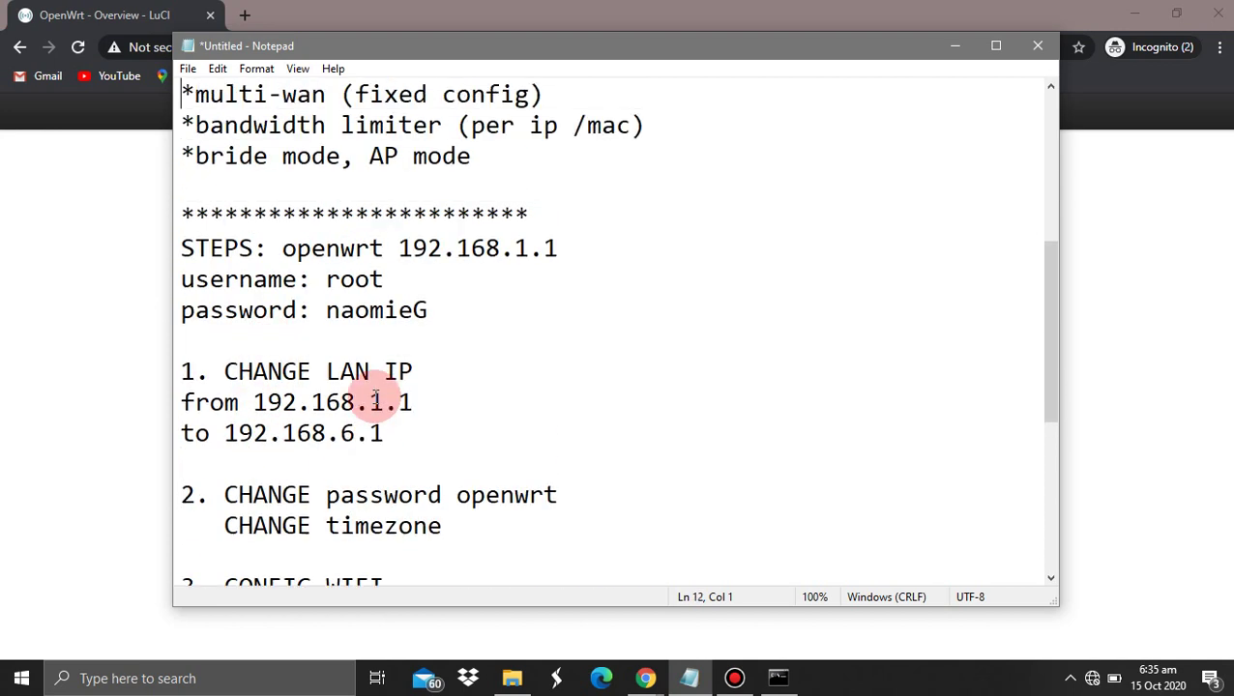
pyautogui.moveTo(463, 568); pyautogui.dragTo(388, 565)
# Log back in to LuCI and go to System > Administration
pyautogui.click(6, 432)
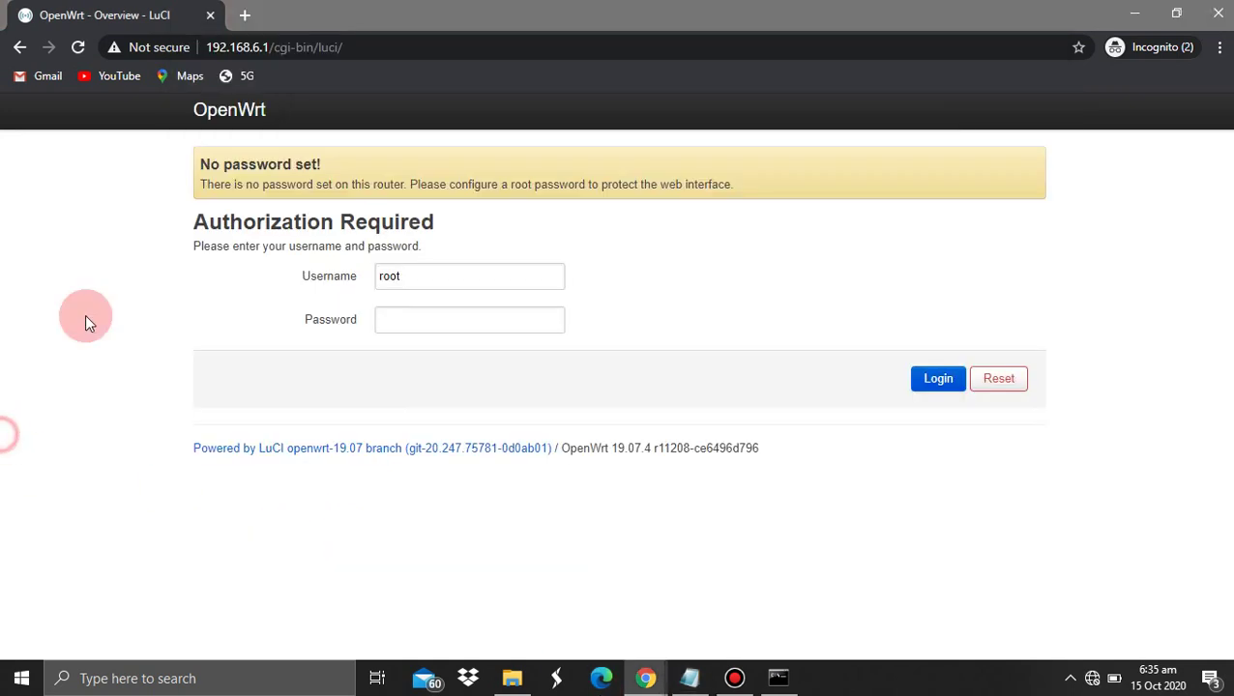
pyautogui.click(431, 307)
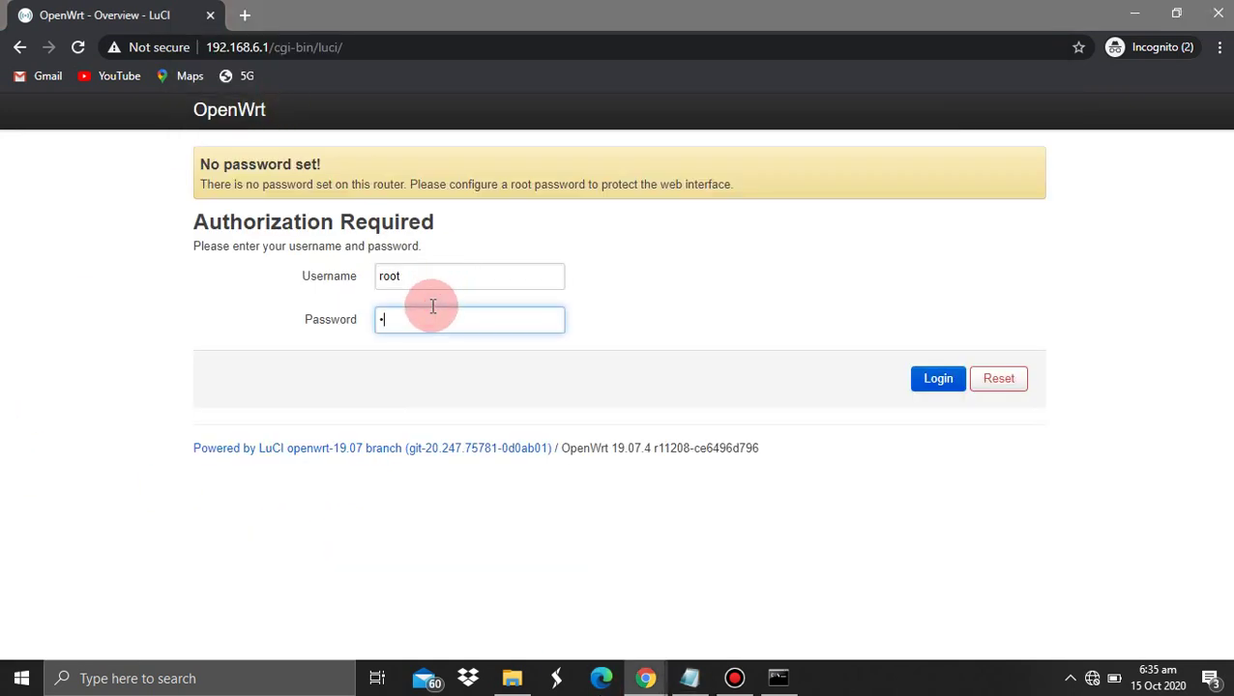
pyautogui.press('Return')
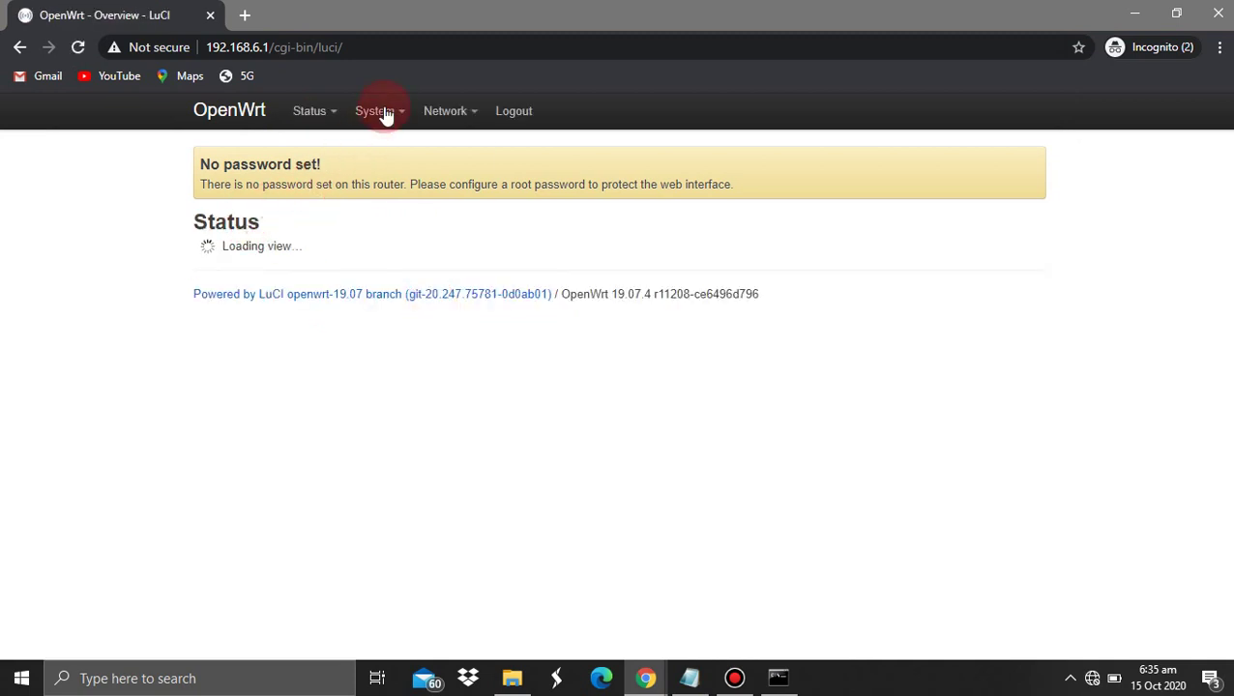
pyautogui.click(385, 117)
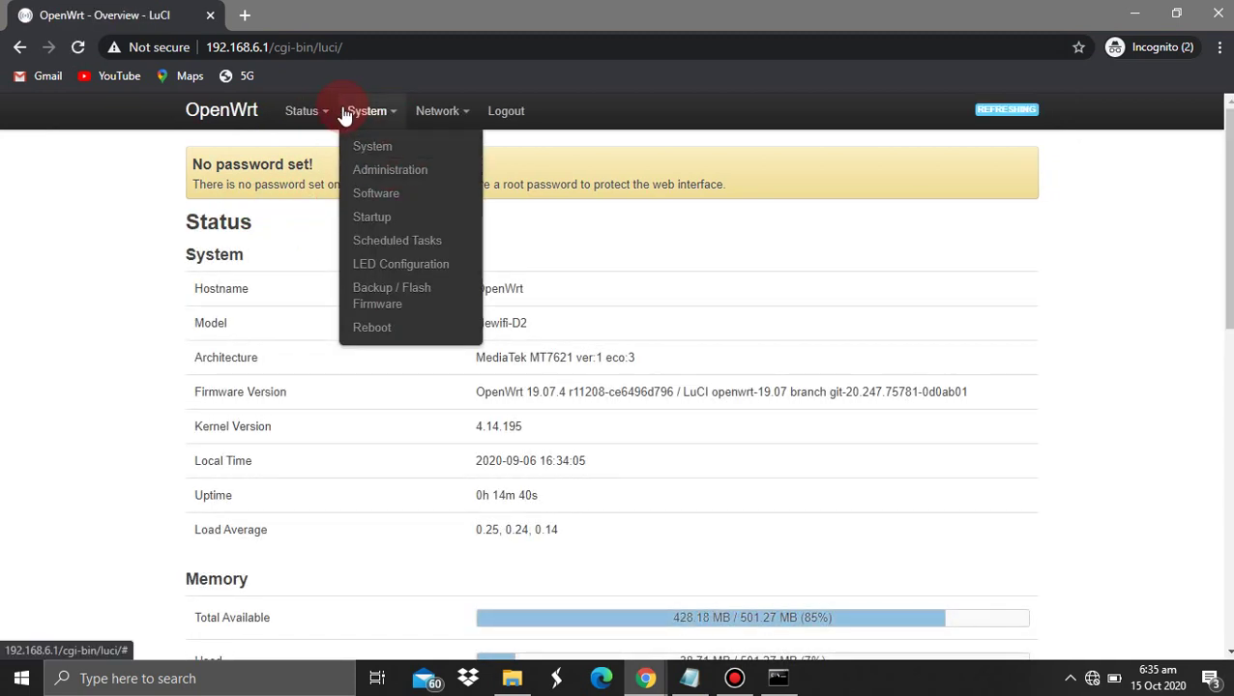
pyautogui.click(370, 171)
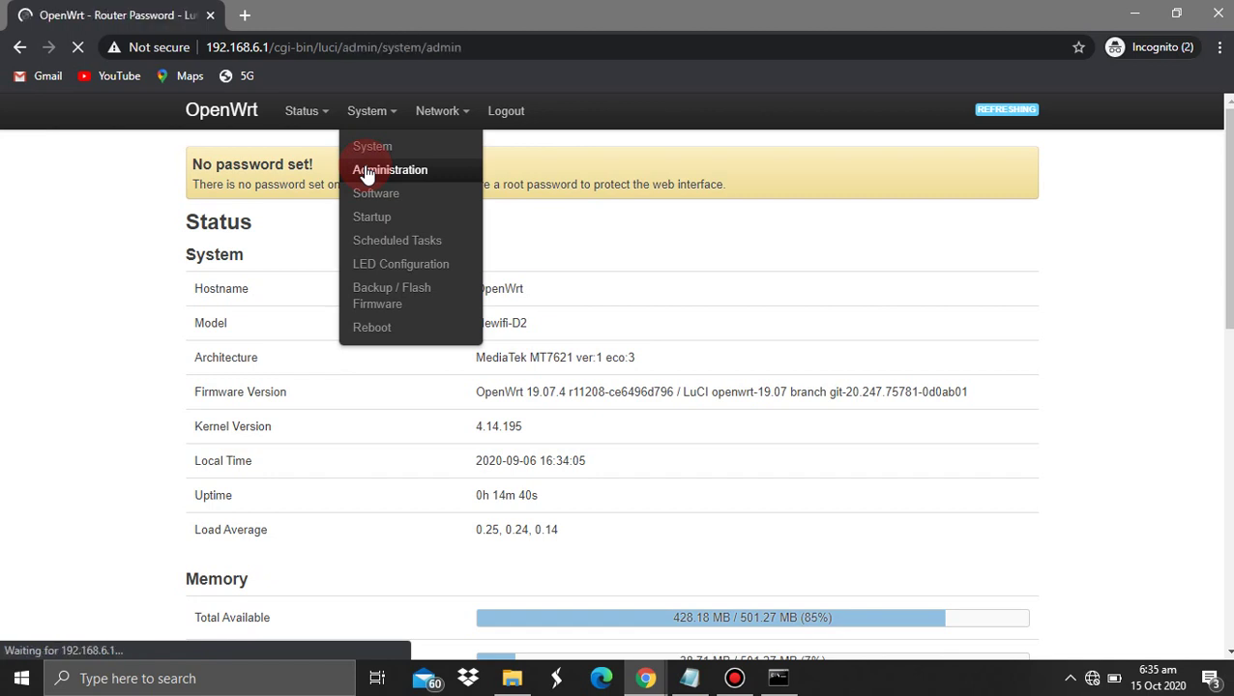
# Enter the new router password in both fields, showing it in plain text to check
pyautogui.click(392, 320)
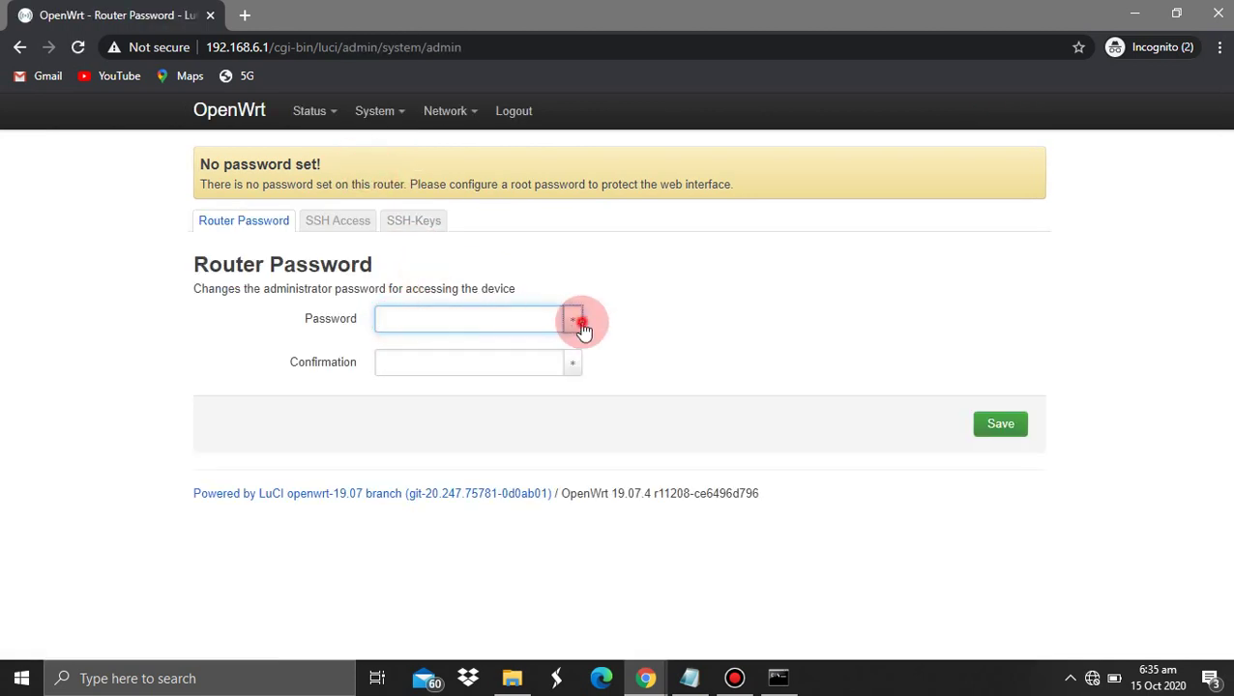
pyautogui.click(574, 320)
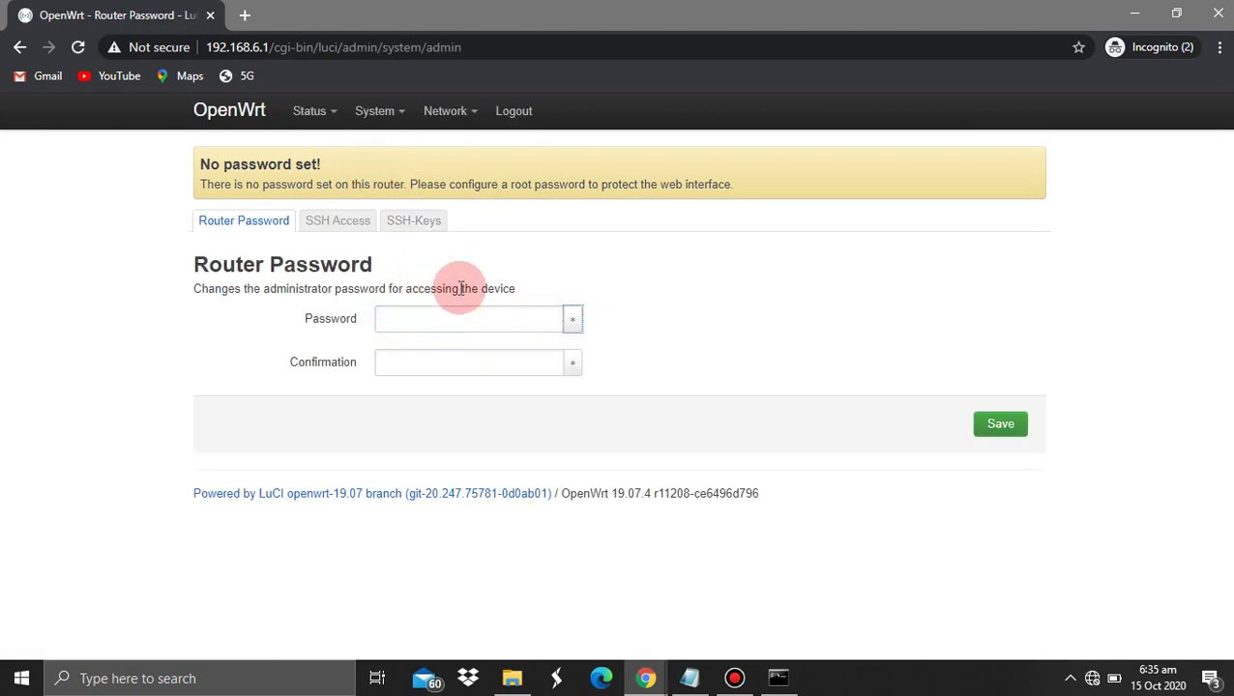
pyautogui.click(509, 319)
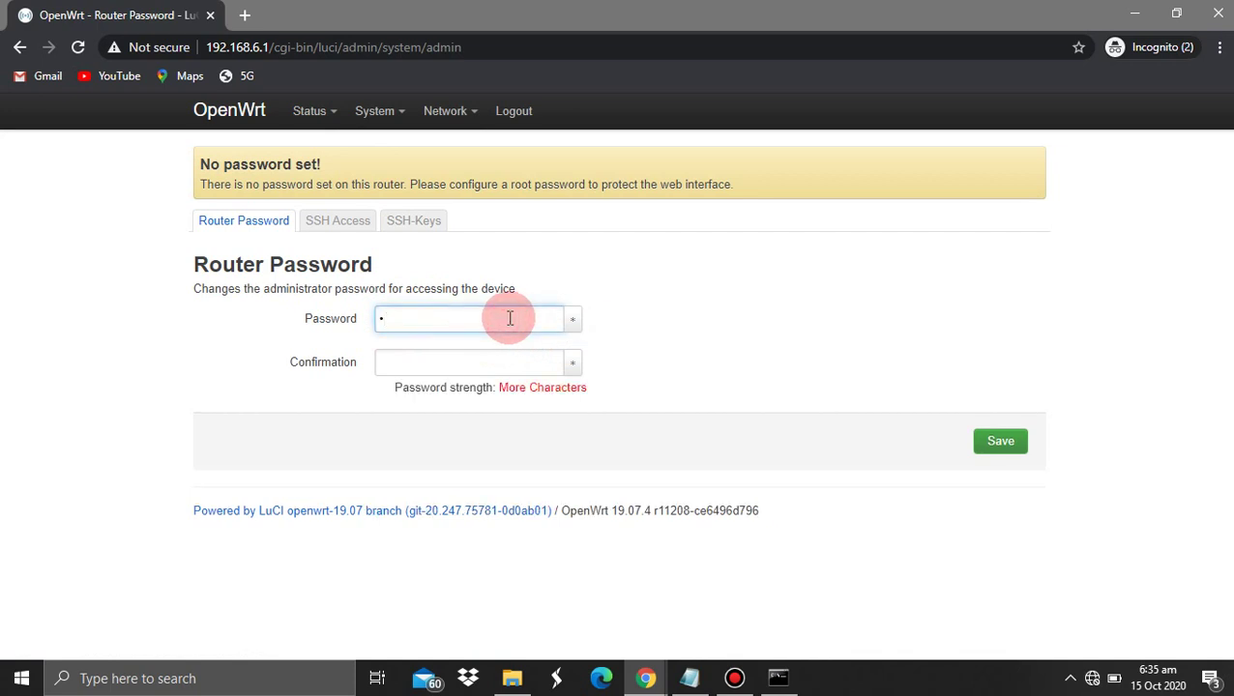
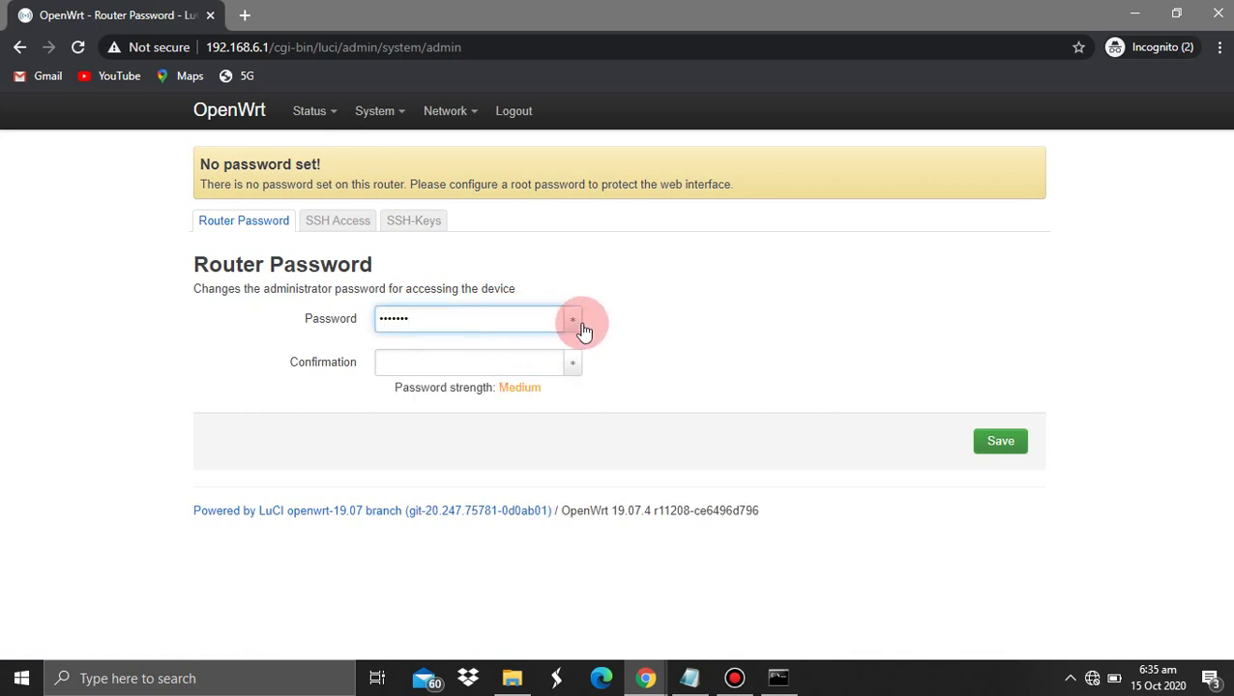
pyautogui.click(573, 319)
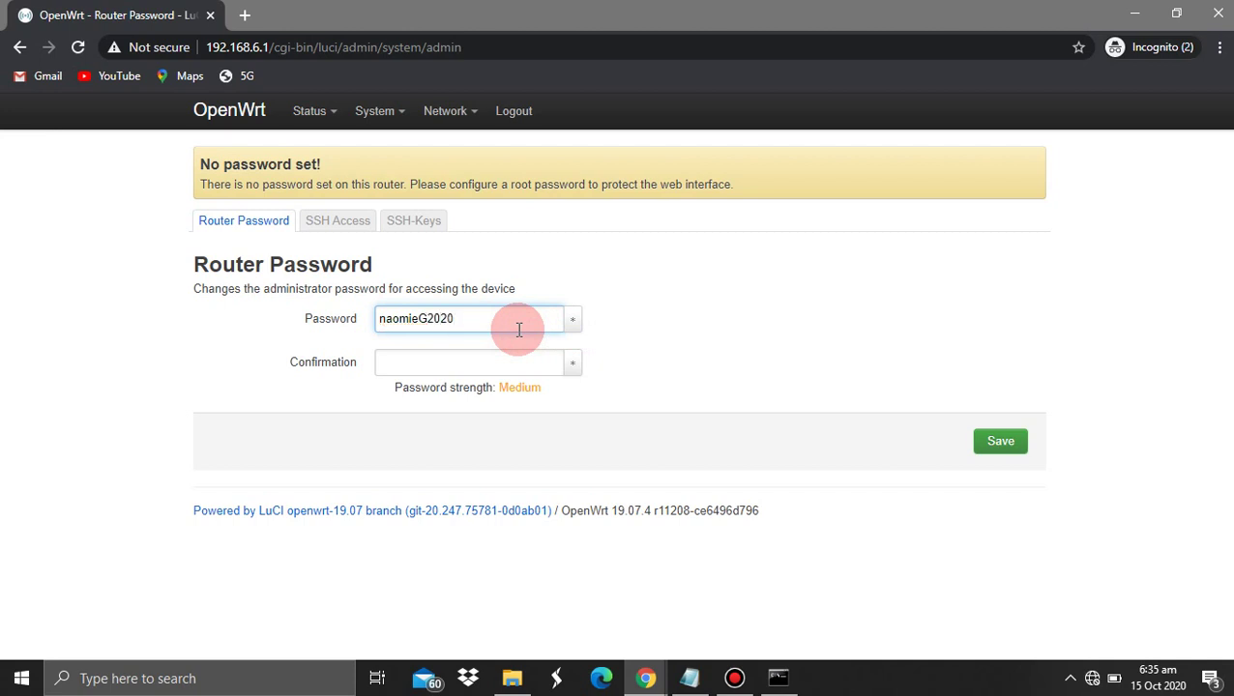
pyautogui.hotkey('ctrl', 'a')
pyautogui.press('Tab')
pyautogui.press('Tab')
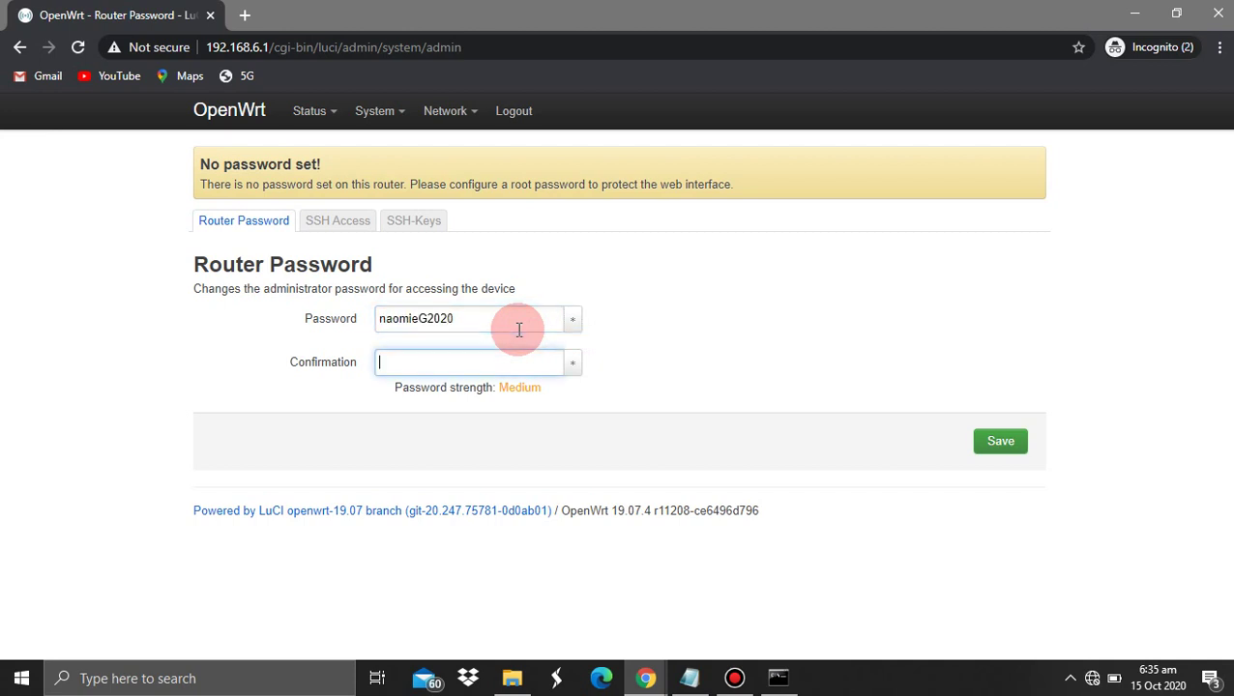
pyautogui.click(572, 362)
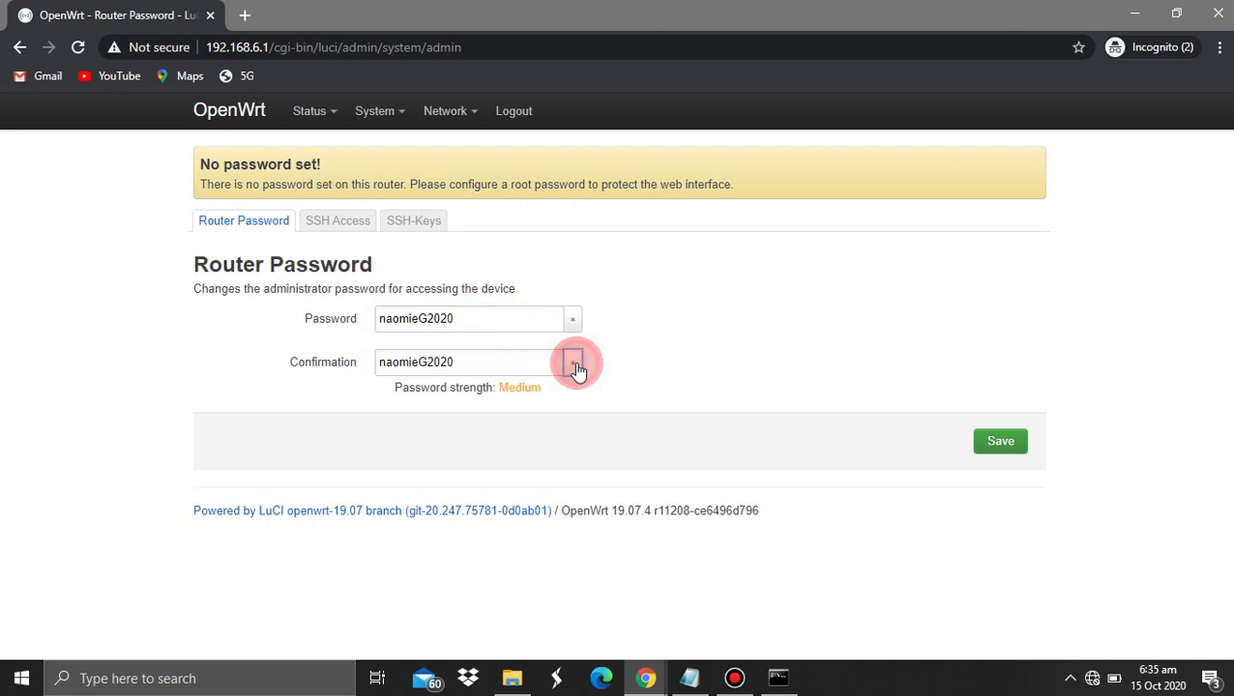
# Update the password recorded in the setup notes to the new one
pyautogui.click(689, 679)
pyautogui.moveTo(432, 347)
pyautogui.mouseDown()
pyautogui.moveTo(328, 343)
pyautogui.moveTo(430, 342)
pyautogui.mouseUp()
pyautogui.click(331, 349)
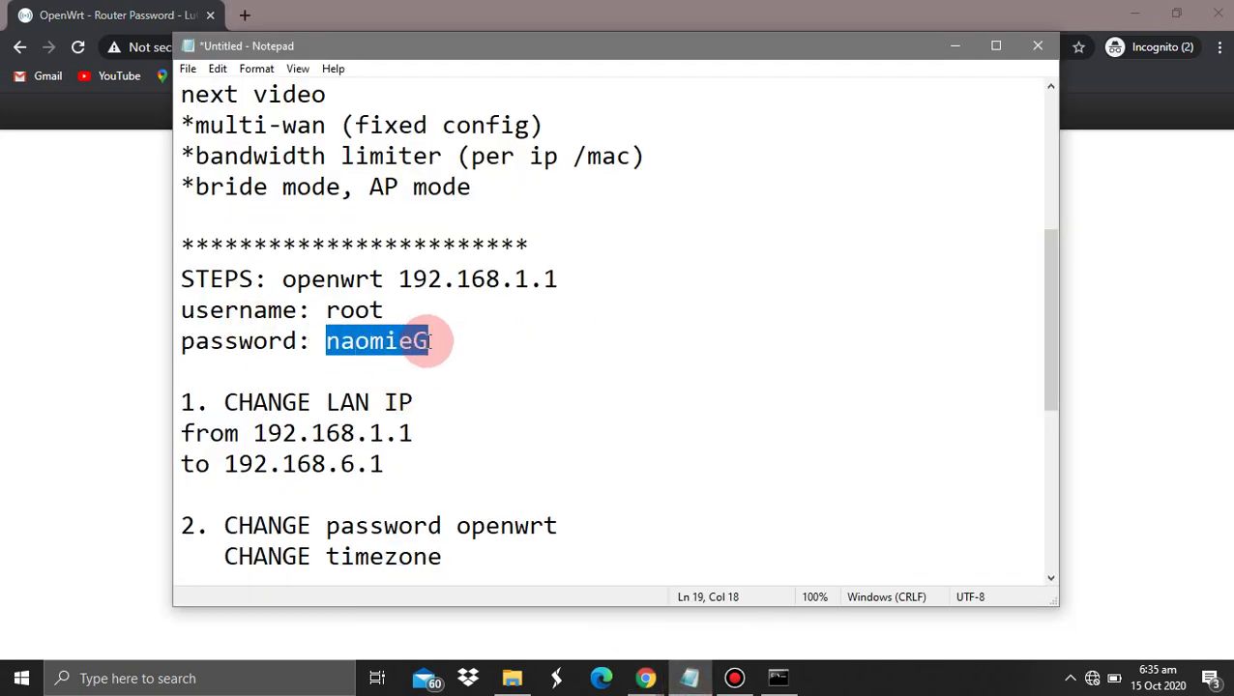
pyautogui.press('Right')
# Save the new router password and dismiss the password-changed banner
pyautogui.click(18, 296)
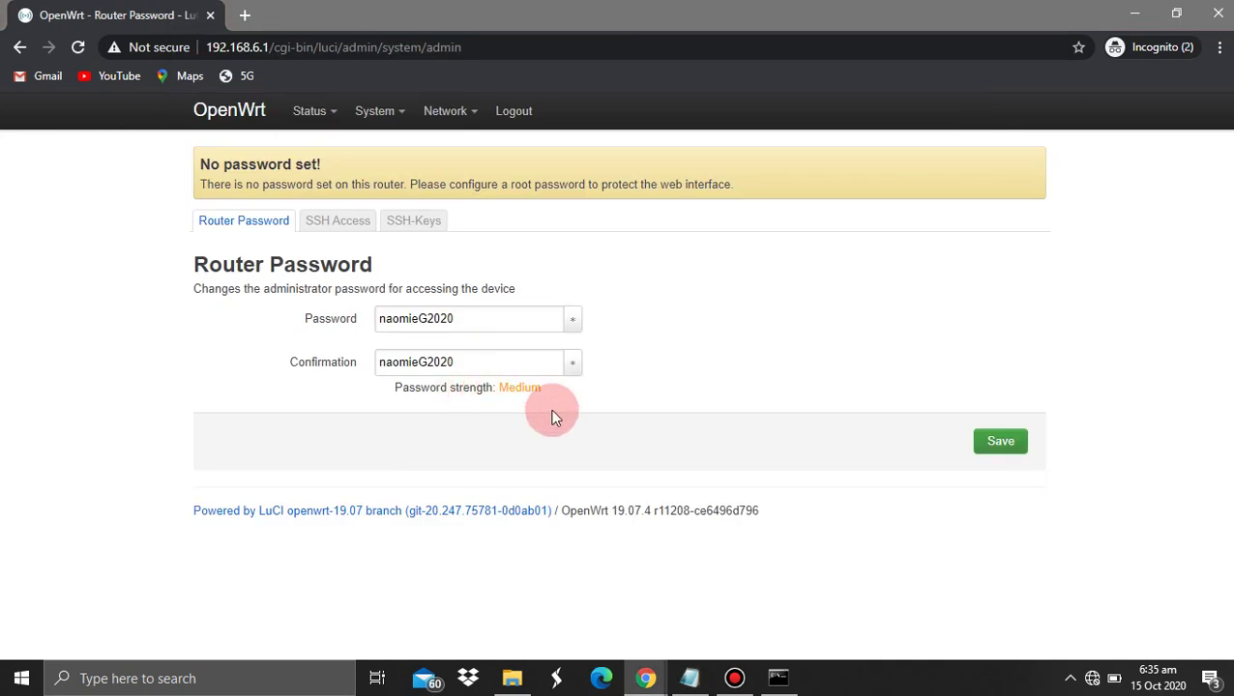
pyautogui.click(997, 440)
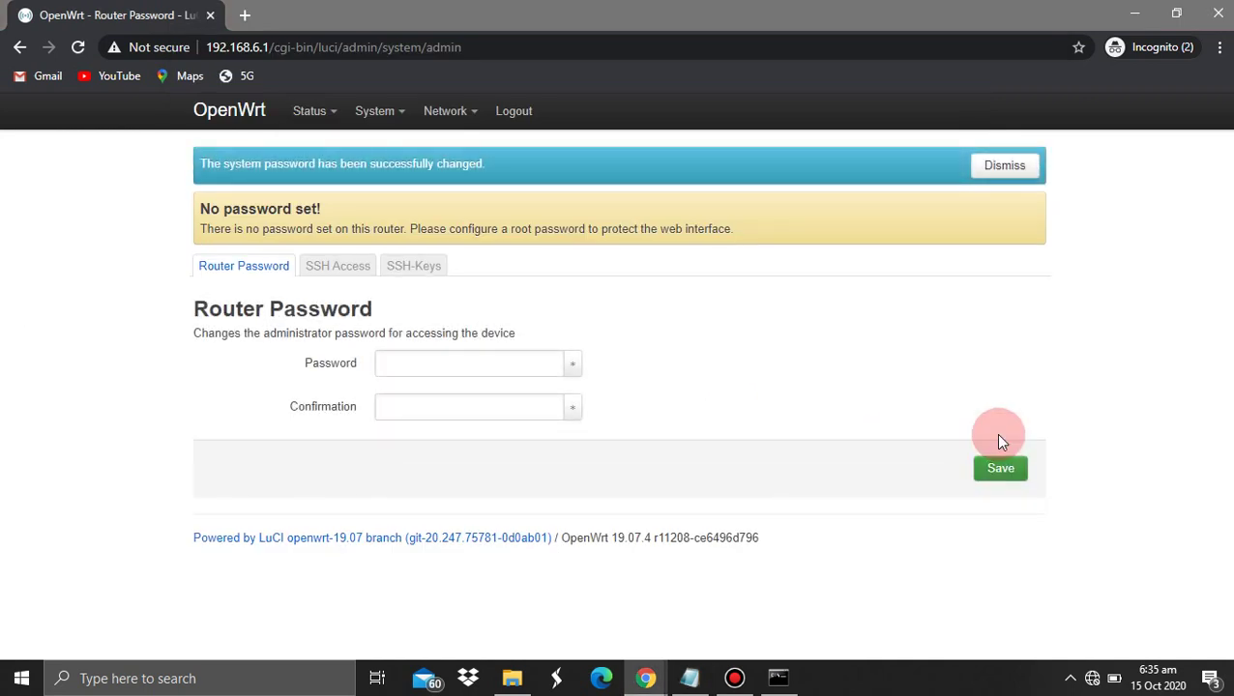
pyautogui.click(1011, 181)
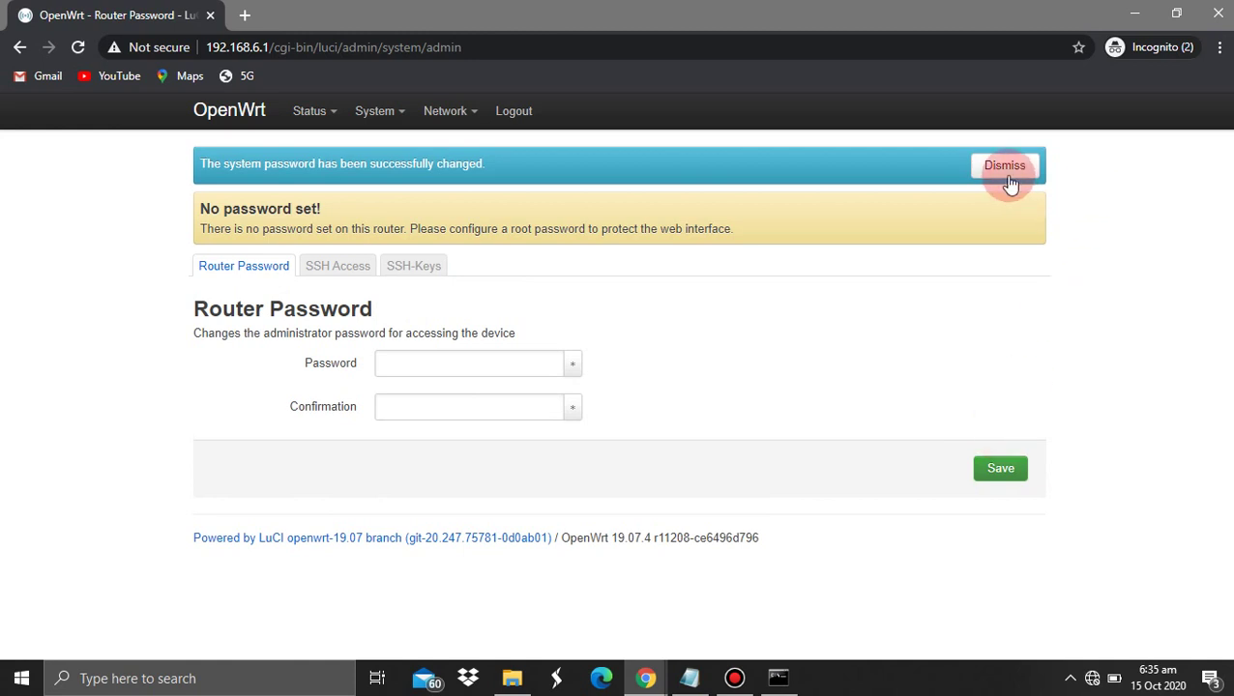
# Log out, sign back in as root with the new password, then mark the password and timezone notes
pyautogui.click(507, 113)
pyautogui.click(248, 263)
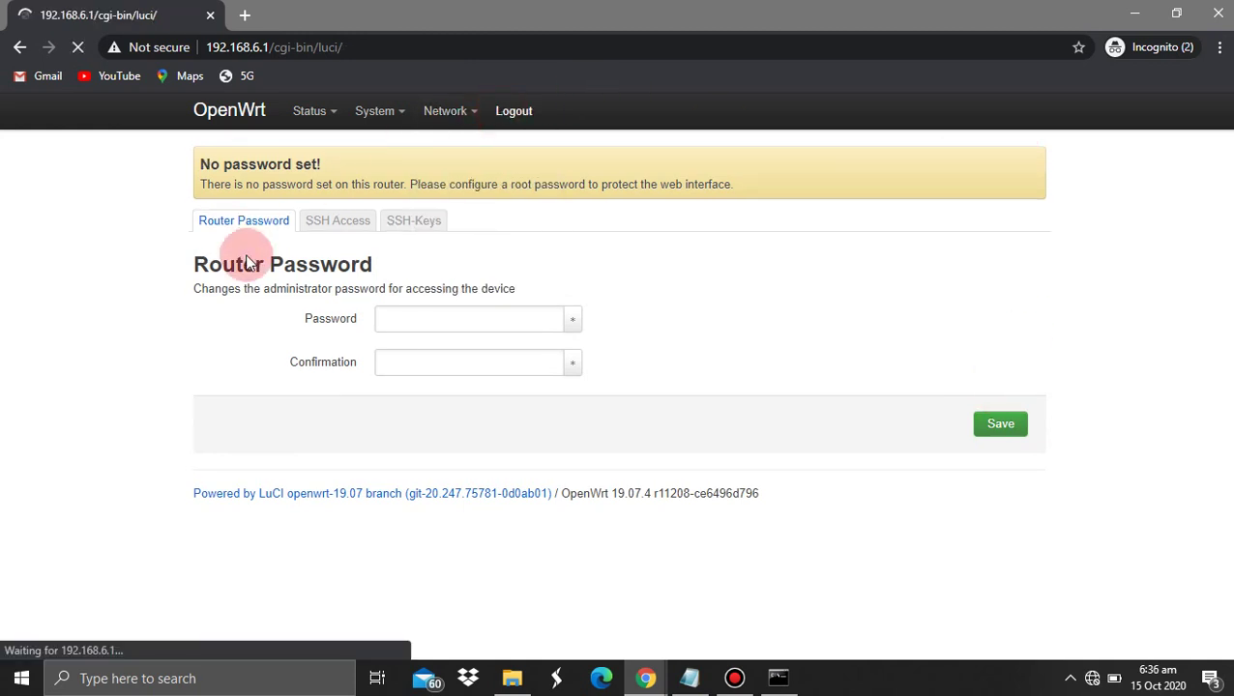
pyautogui.click(353, 263)
pyautogui.press('Return')
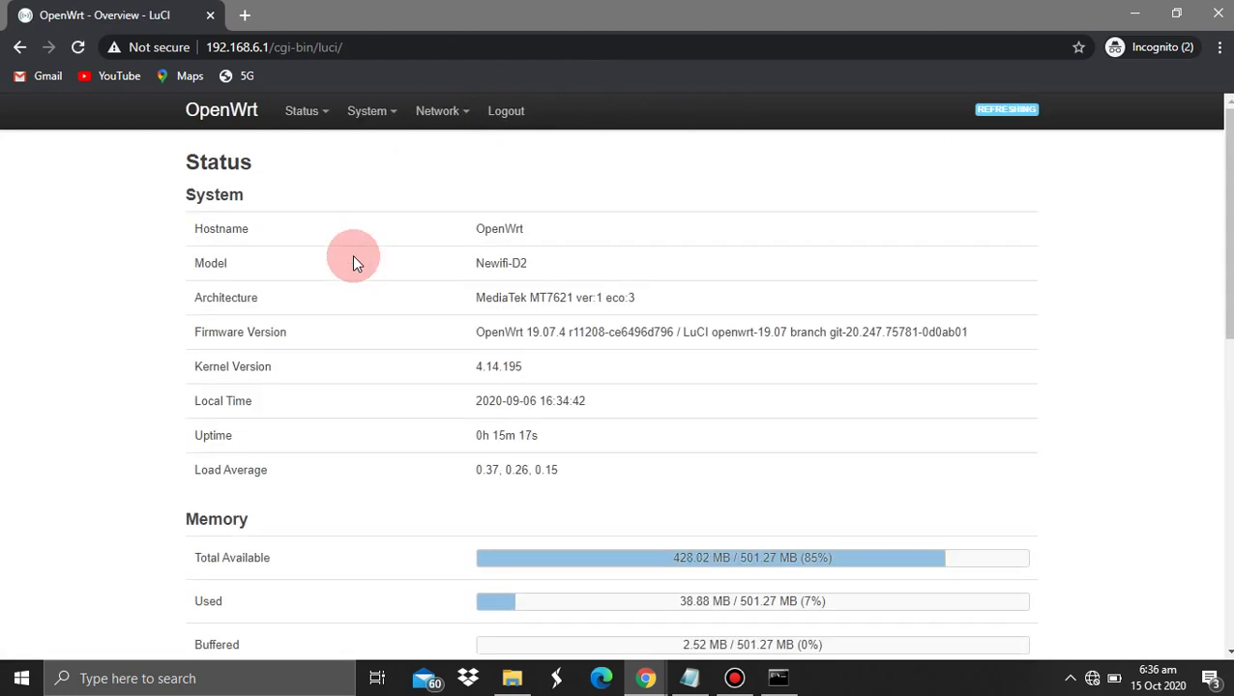
pyautogui.click(689, 678)
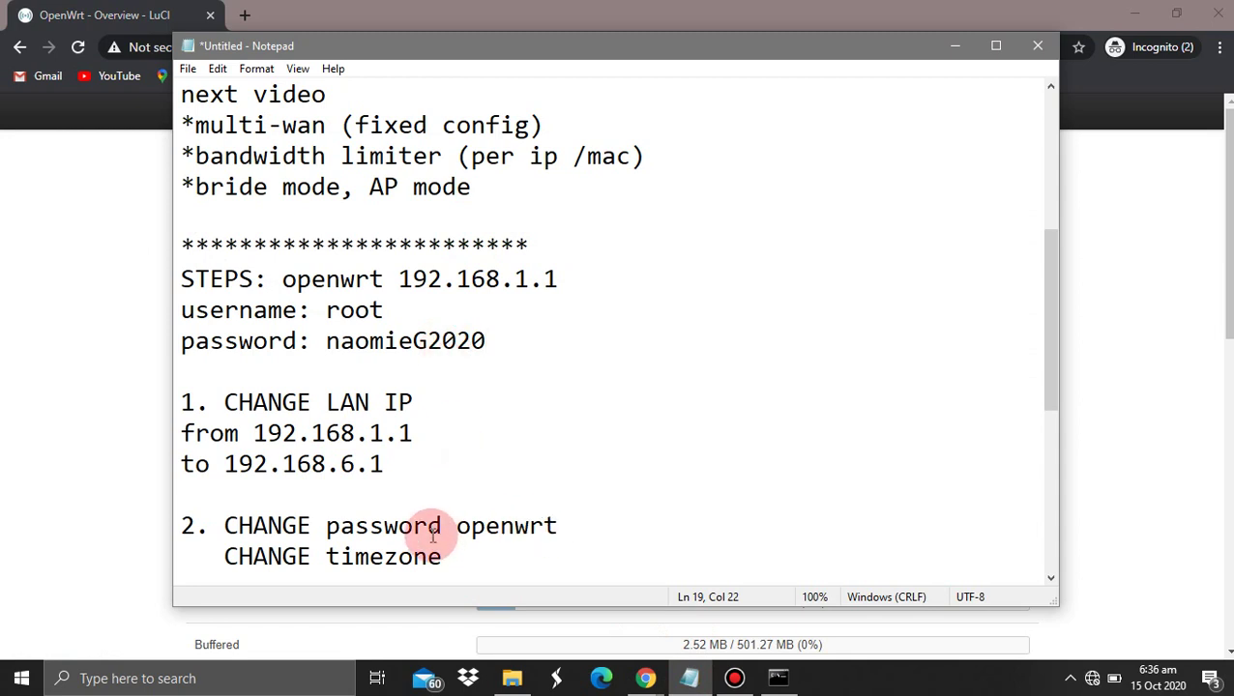
pyautogui.moveTo(437, 557); pyautogui.dragTo(239, 527)
# Set the router timezone to Asia/Manila on the System > System page
pyautogui.click(12, 451)
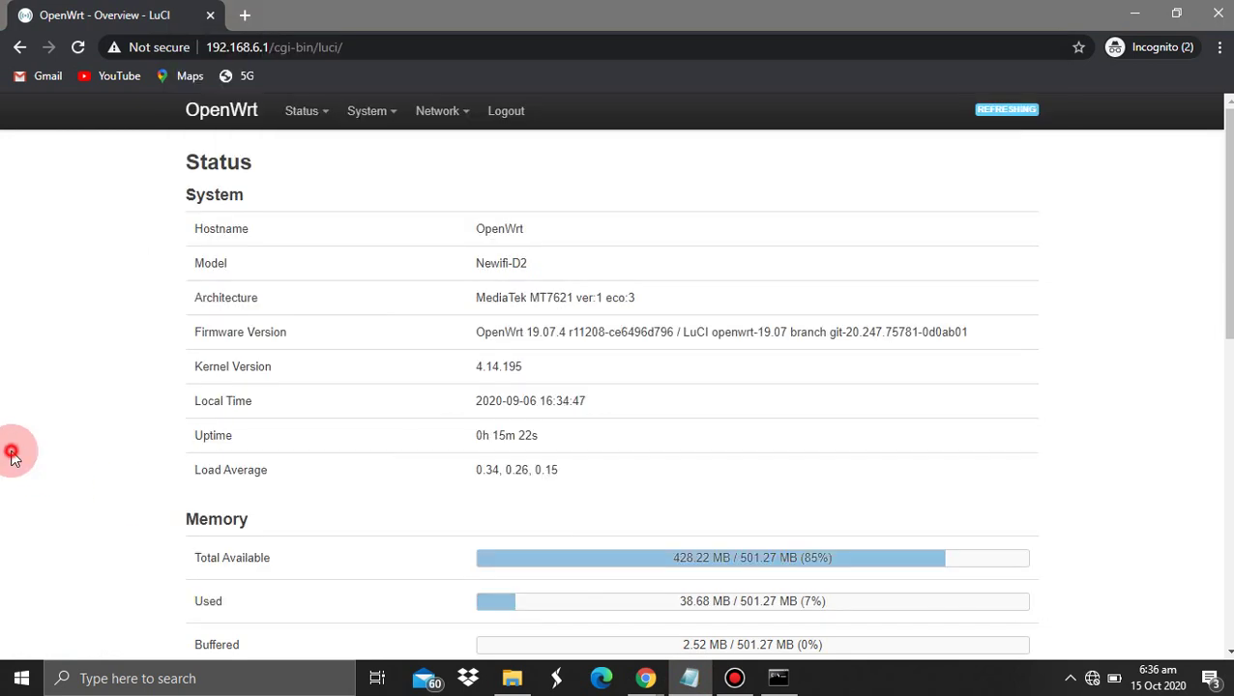
pyautogui.moveTo(367, 110)
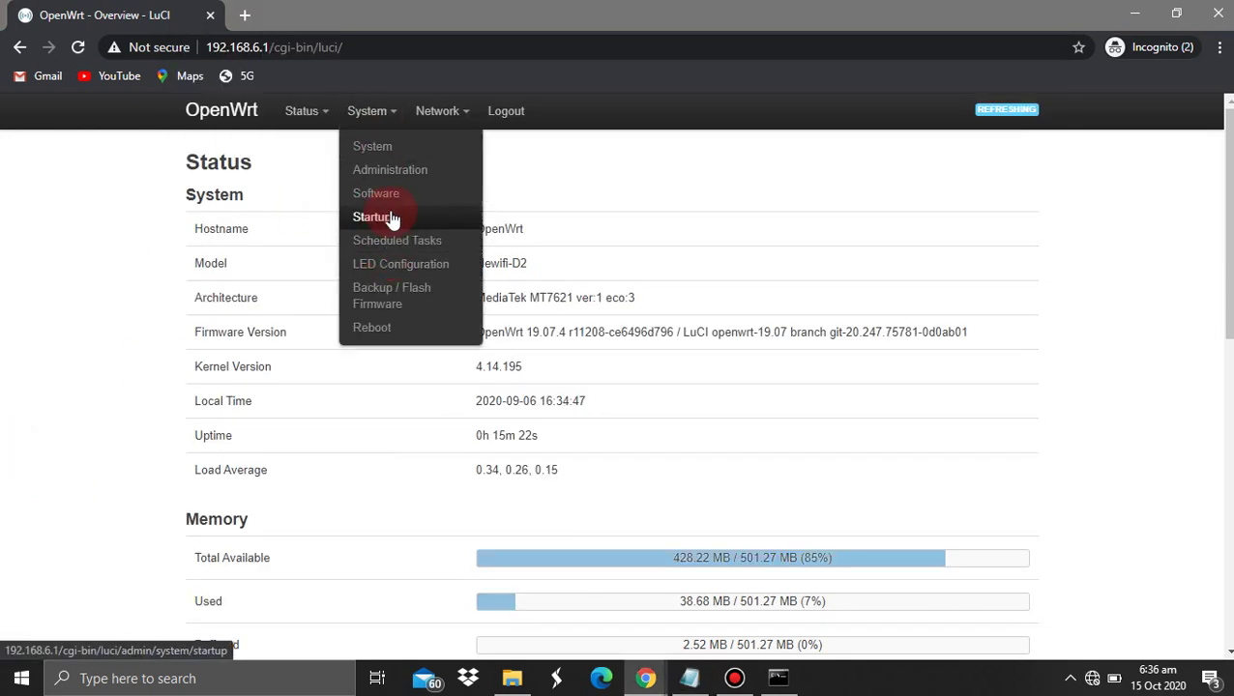
pyautogui.click(390, 158)
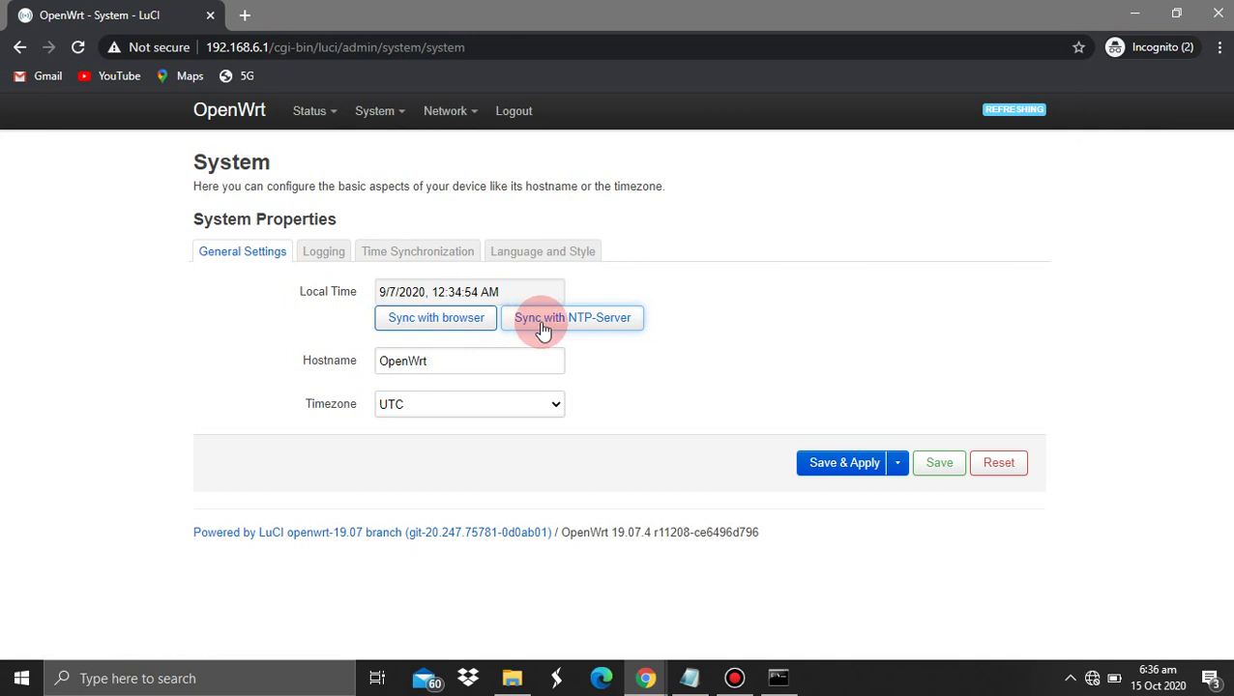
pyautogui.click(453, 404)
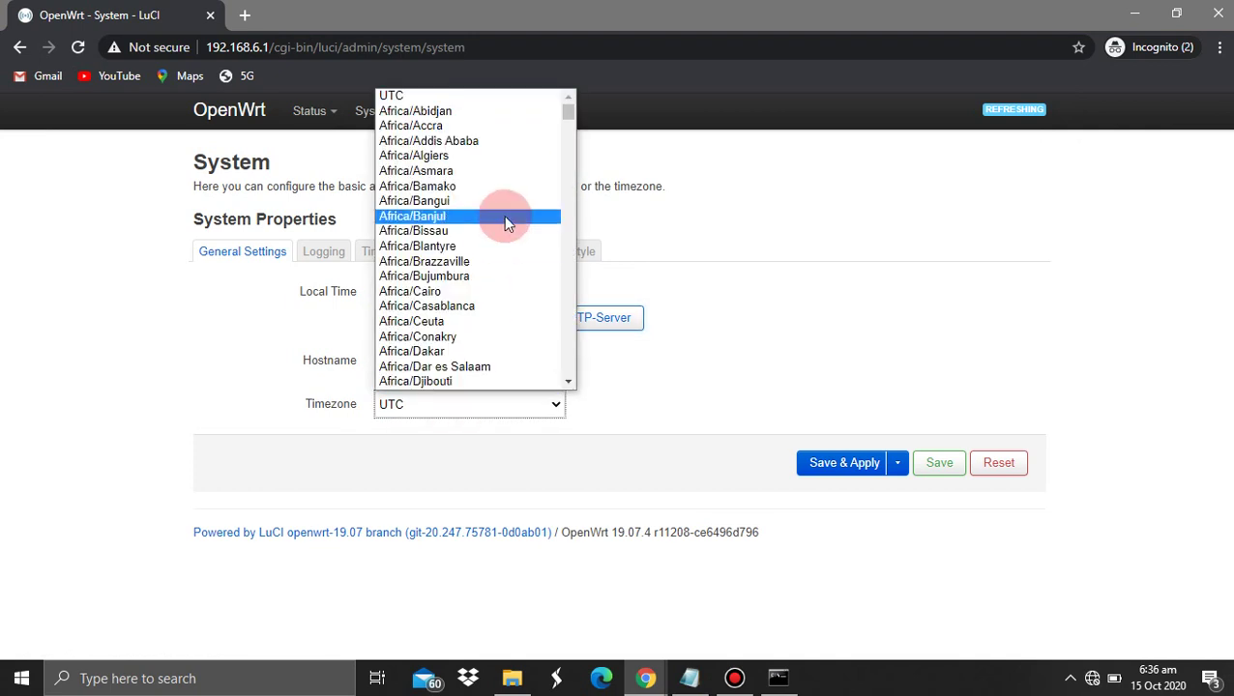
pyautogui.scroll(-12, 504, 217)
pyautogui.scroll(-20, 502, 215)
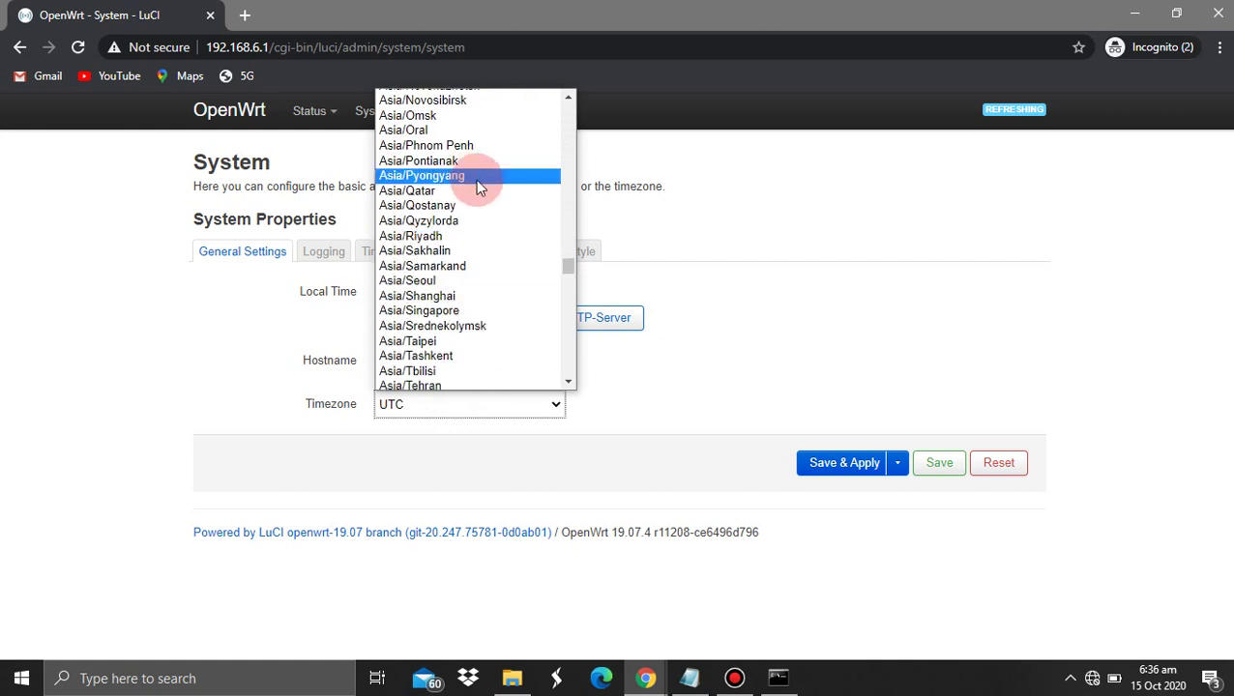
pyautogui.scroll(3, 474, 182)
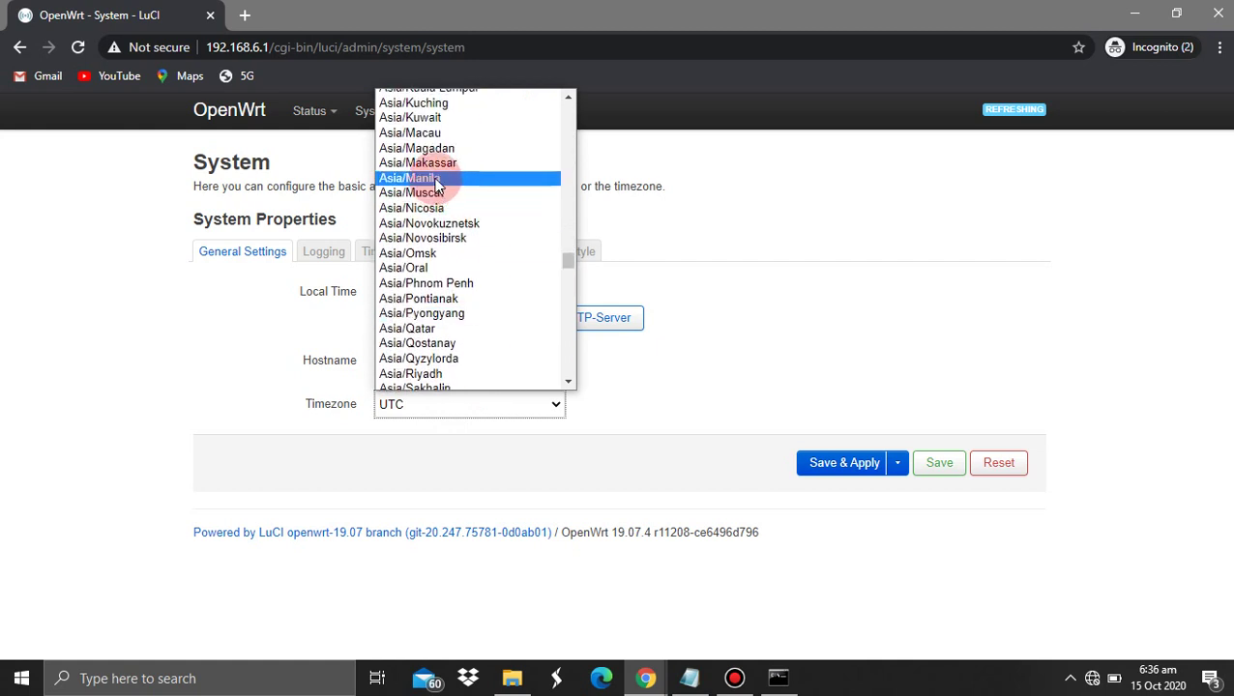
pyautogui.click(437, 178)
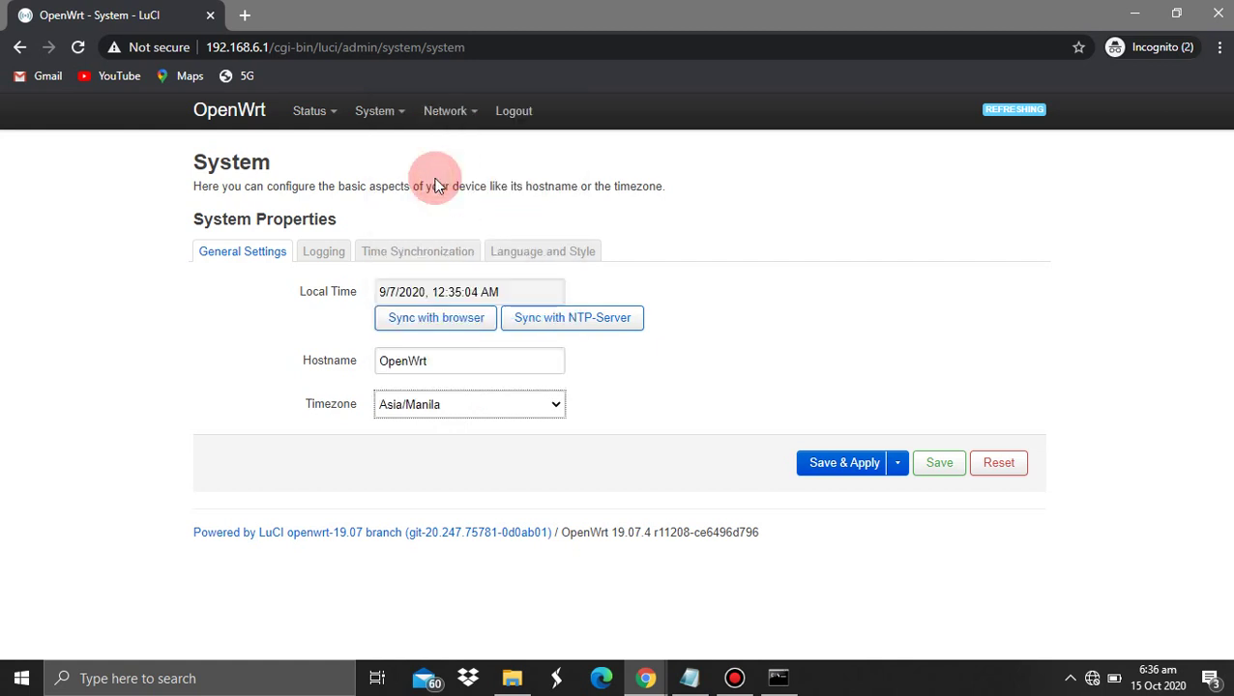
# Sync the router clock with the browser and Save & Apply the time settings
pyautogui.click(551, 317)
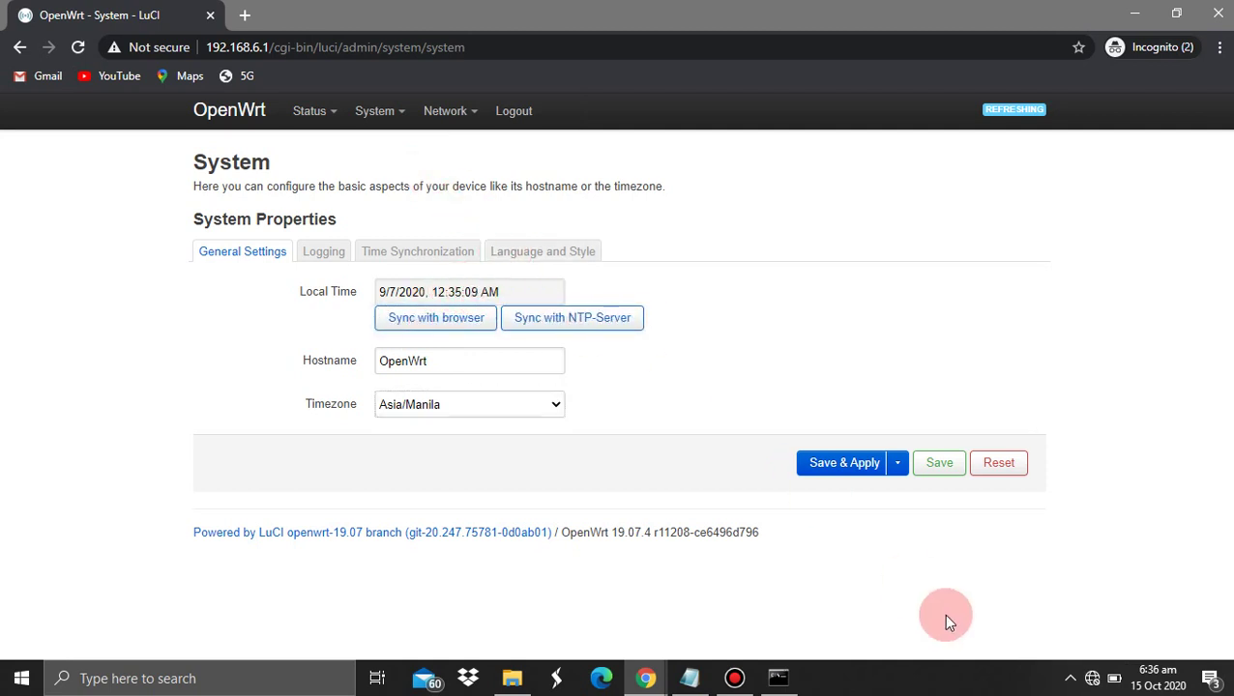
pyautogui.click(441, 325)
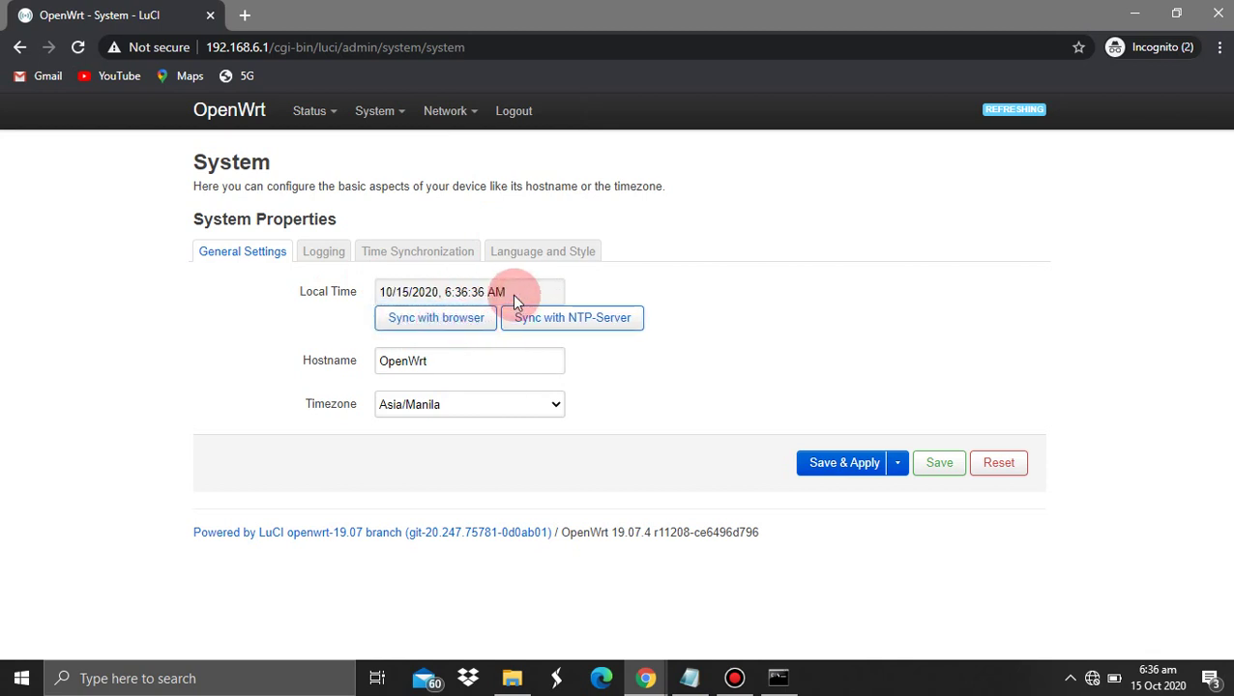
pyautogui.moveTo(495, 292); pyautogui.dragTo(426, 292)
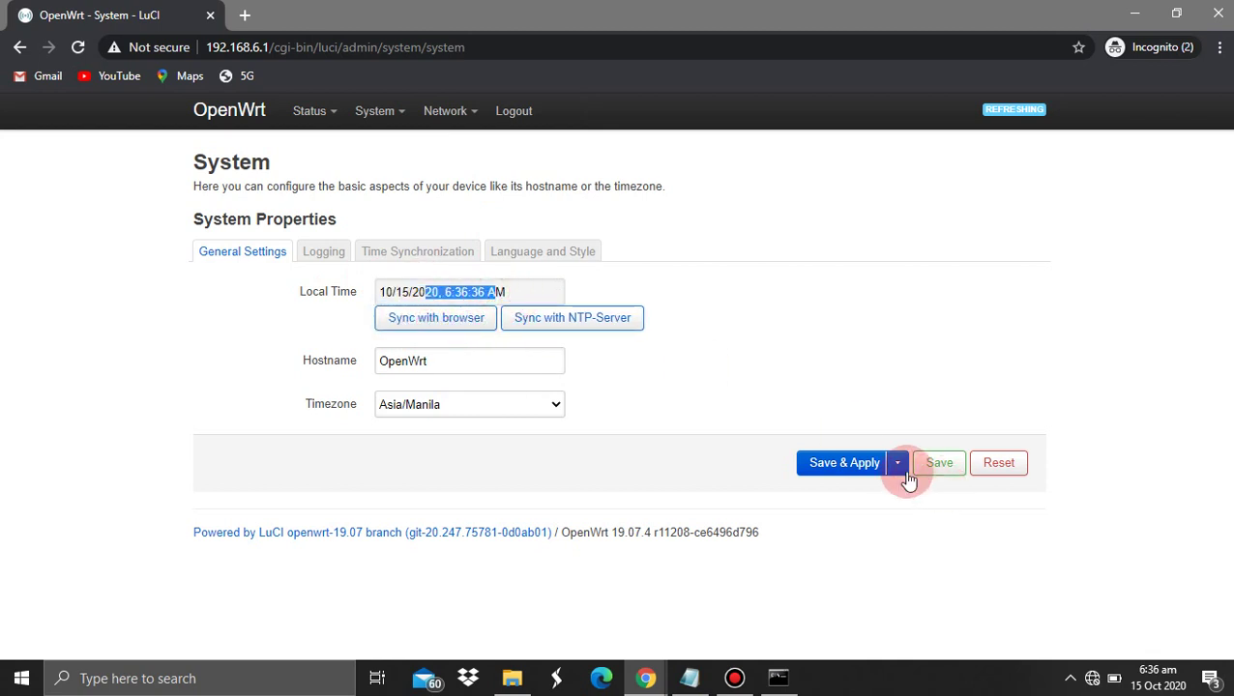
pyautogui.click(872, 466)
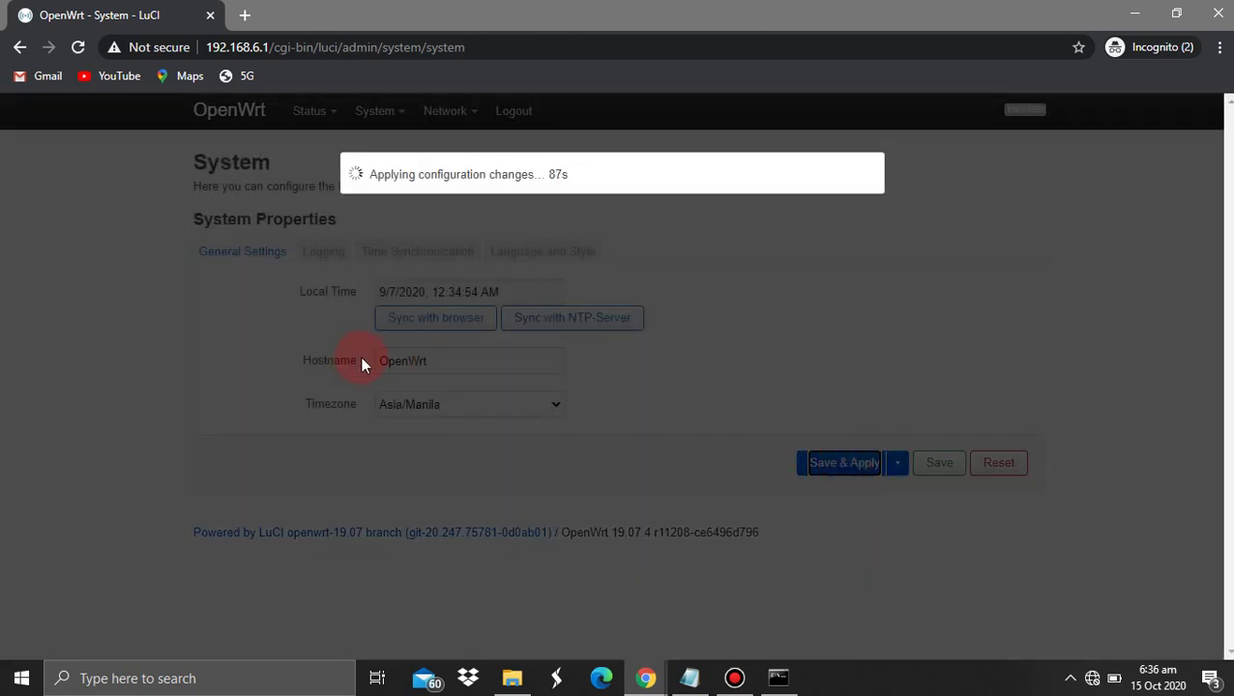
# Move to the CONFIG WIFI step in the setup notes, then return to the System page
pyautogui.click(734, 678)
pyautogui.click(734, 678)
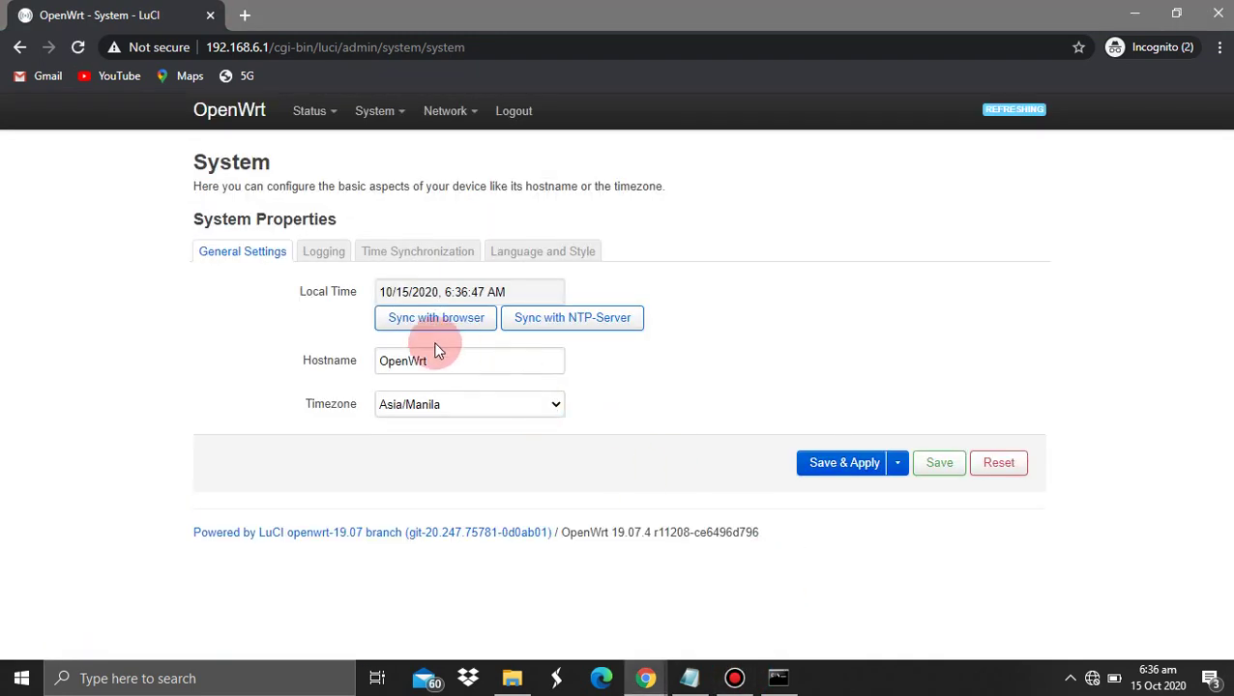
pyautogui.click(689, 678)
pyautogui.click(384, 526)
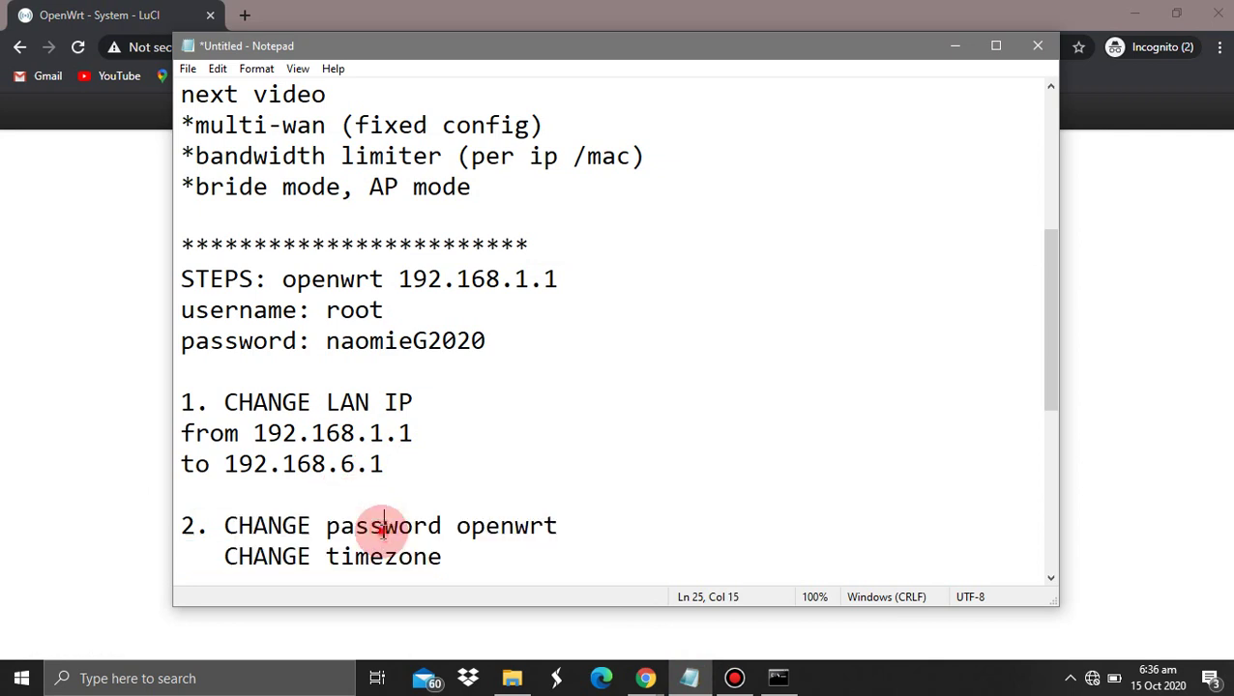
pyautogui.press('Down')
pyautogui.press('Down')
pyautogui.press('Down')
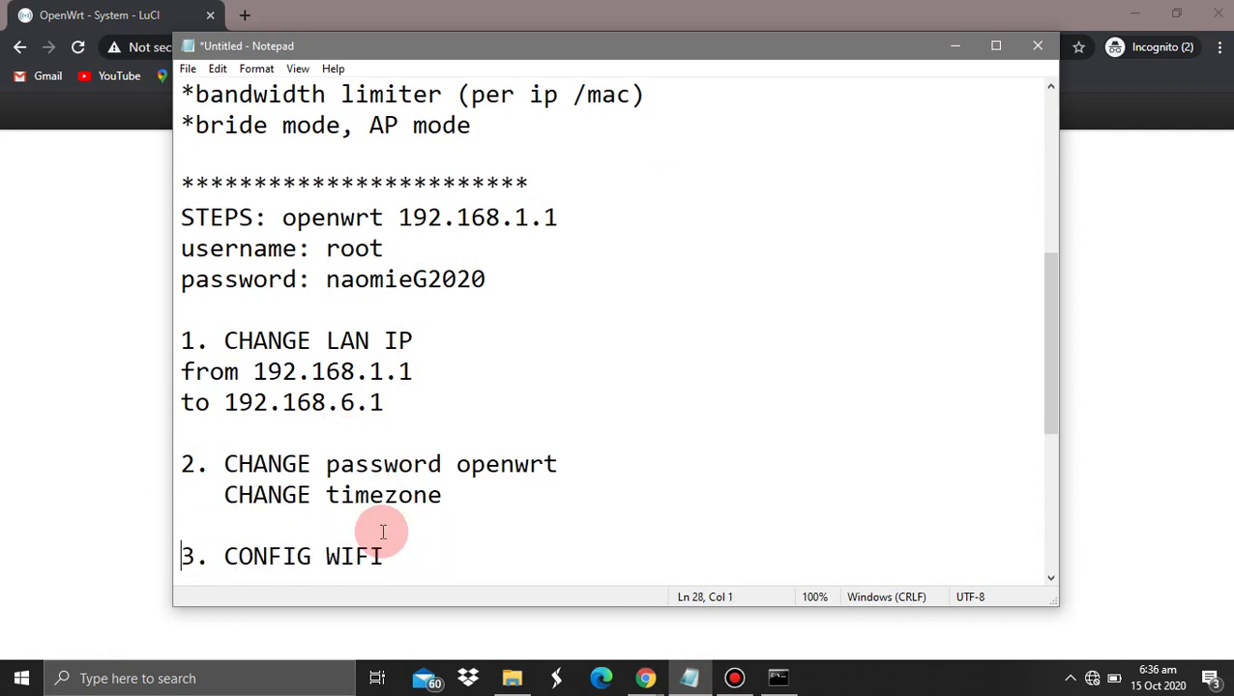
pyautogui.click(62, 462)
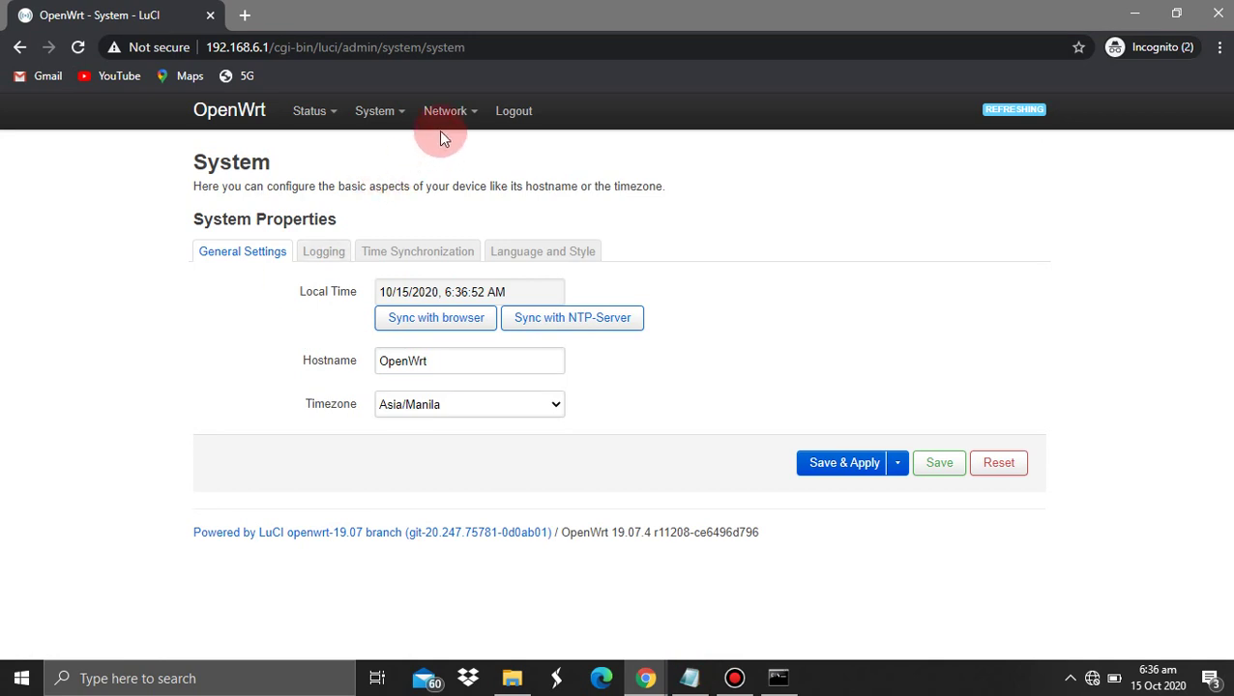
# Enable the disabled OpenWrt SSIDs on radio0 (channel 11) and radio1 (channel 36)
pyautogui.moveTo(449, 116)
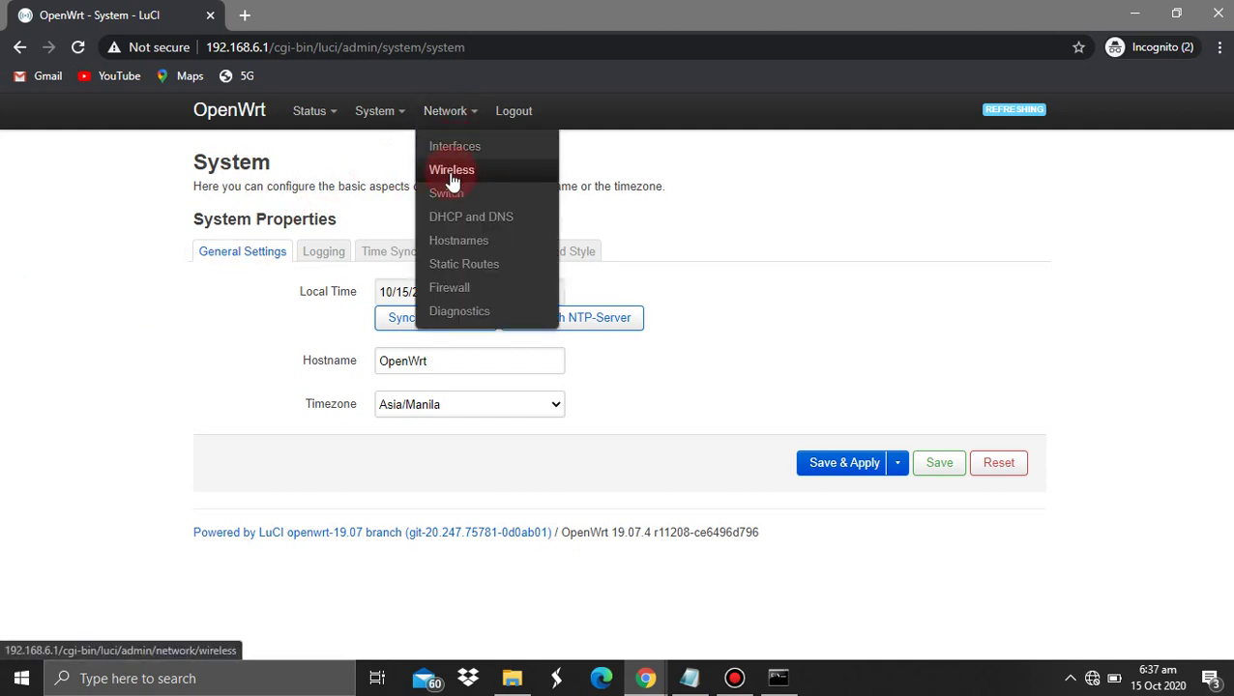
pyautogui.click(461, 181)
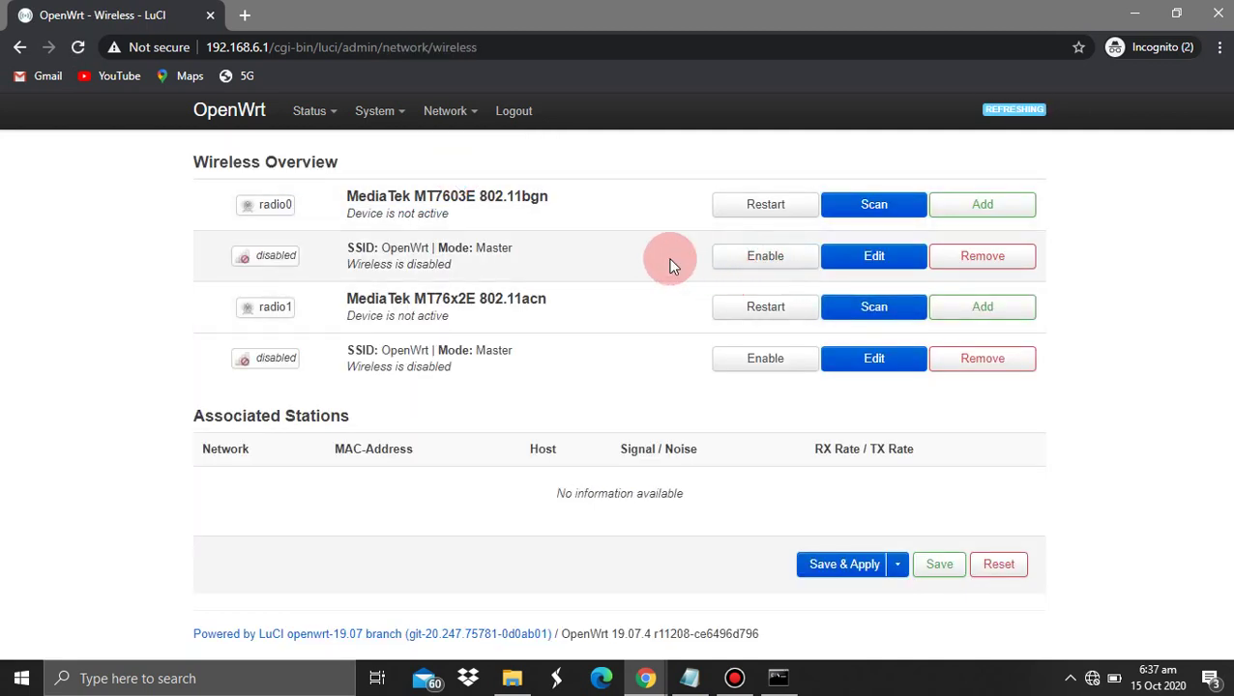
pyautogui.click(732, 258)
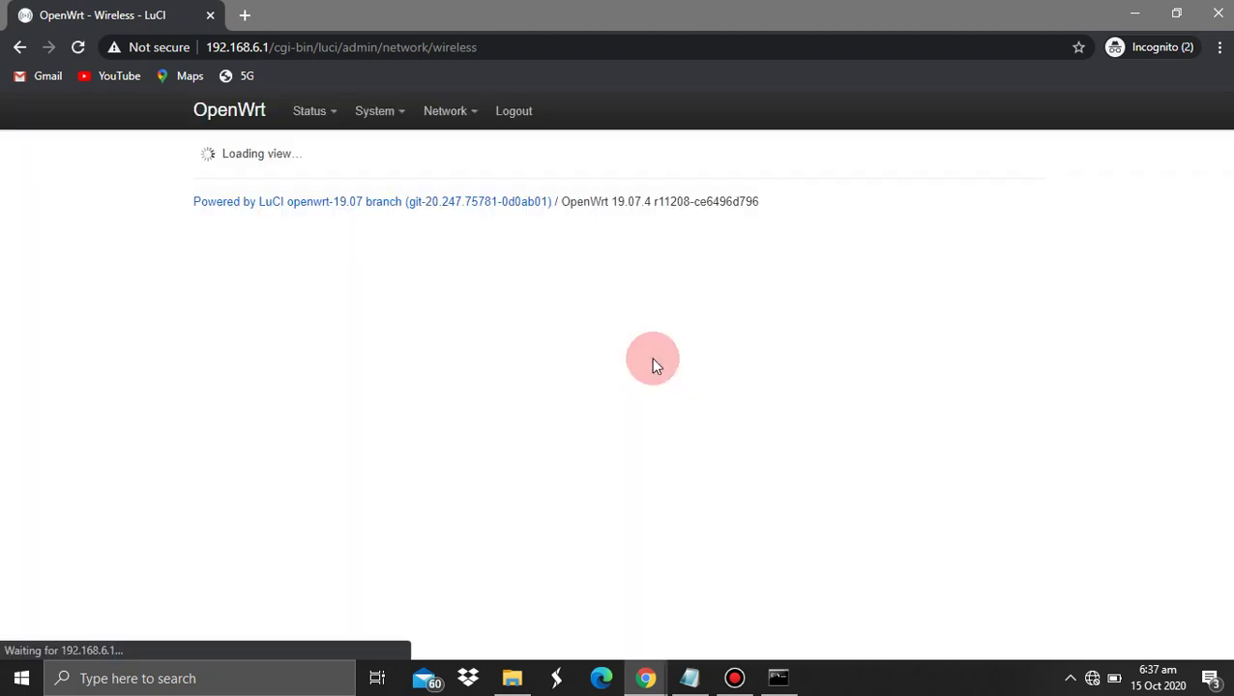
pyautogui.click(793, 360)
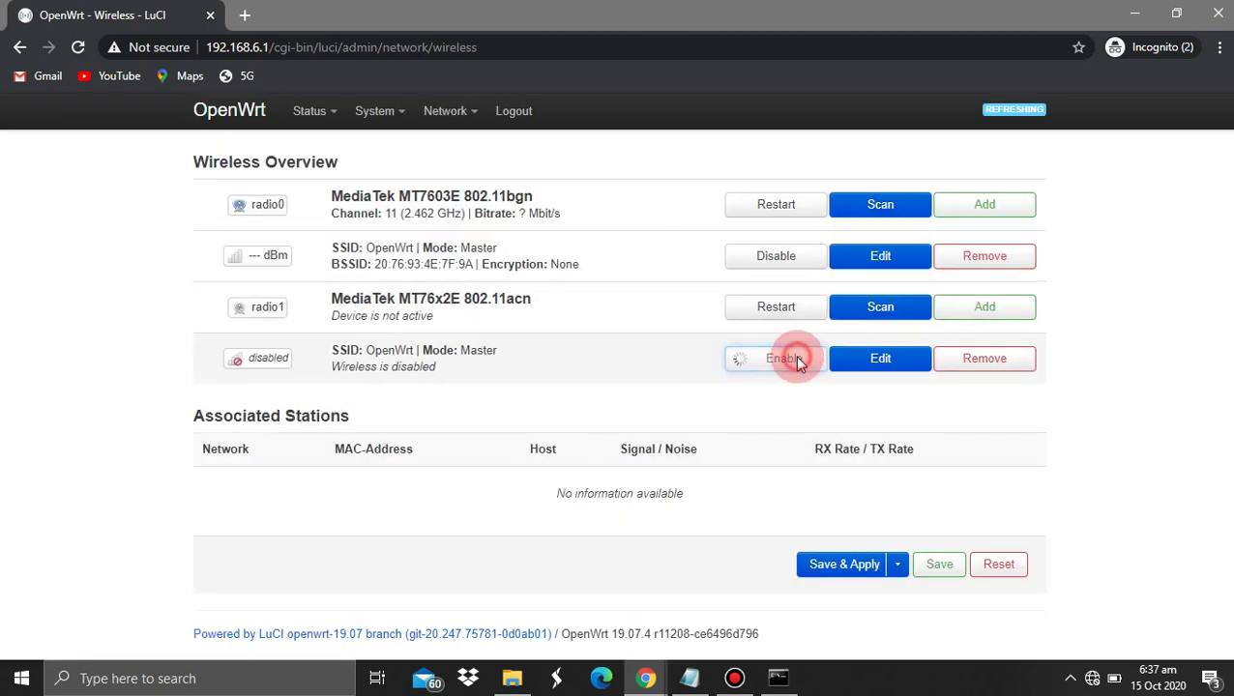
pyautogui.moveTo(339, 239); pyautogui.dragTo(404, 247)
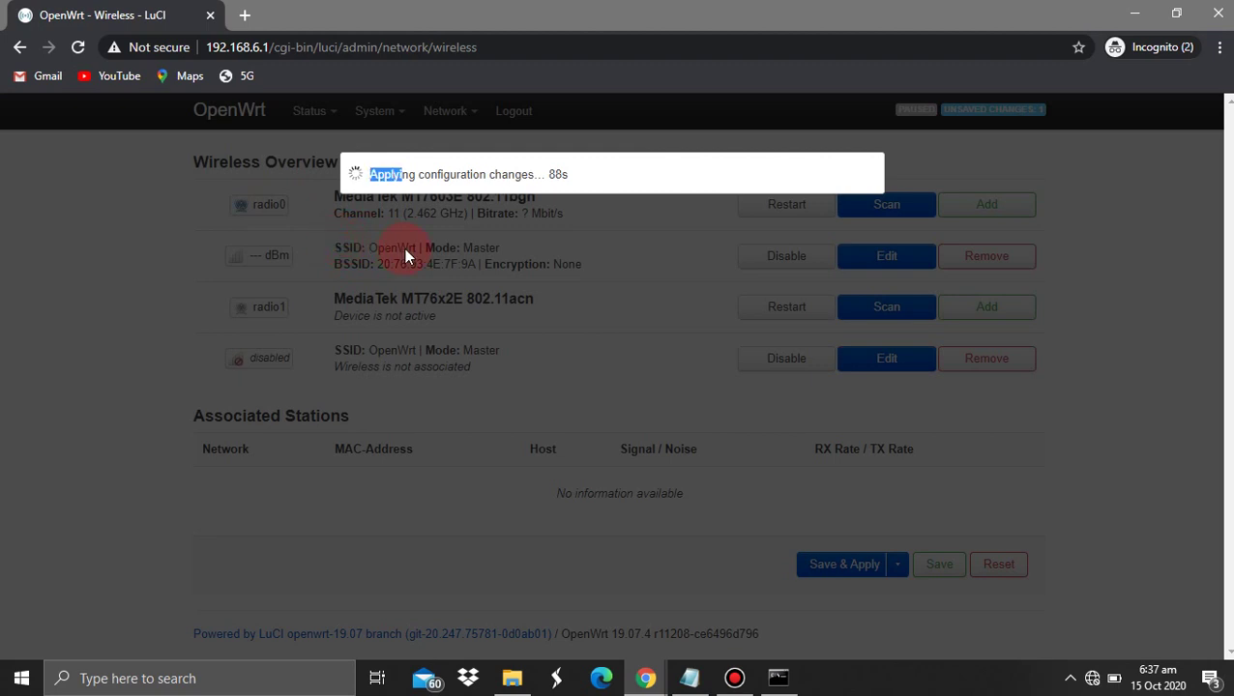
pyautogui.click(393, 251)
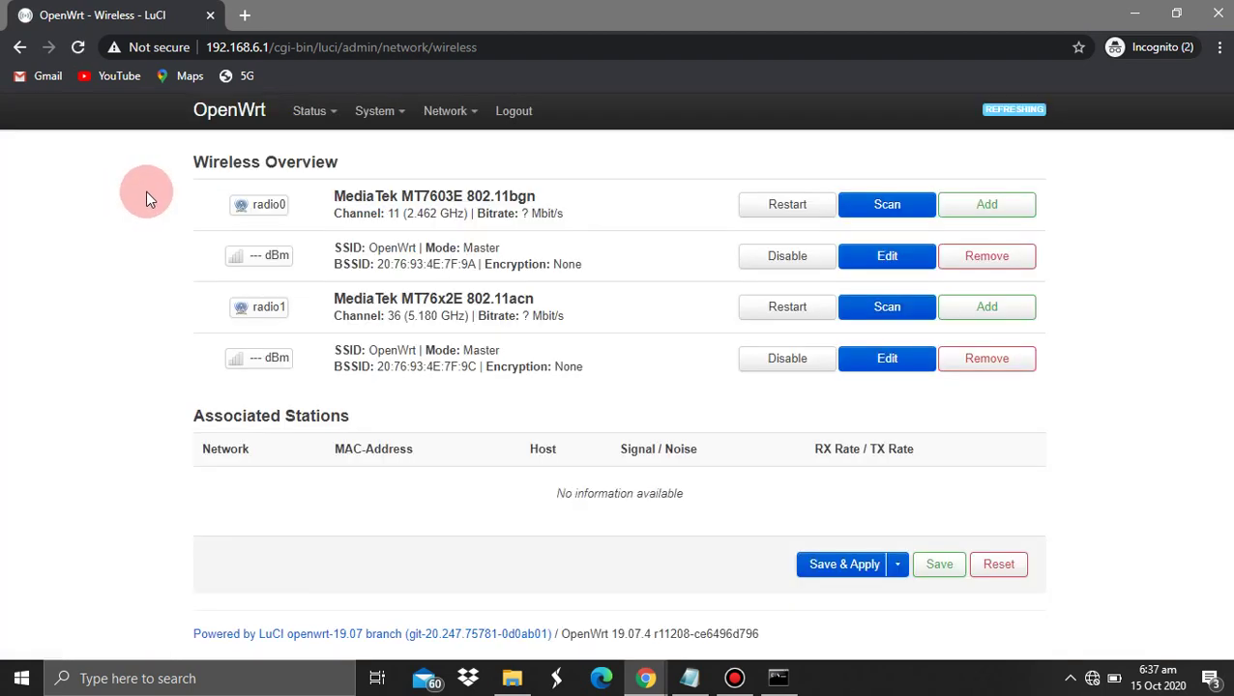
pyautogui.moveTo(146, 191); pyautogui.dragTo(794, 269)
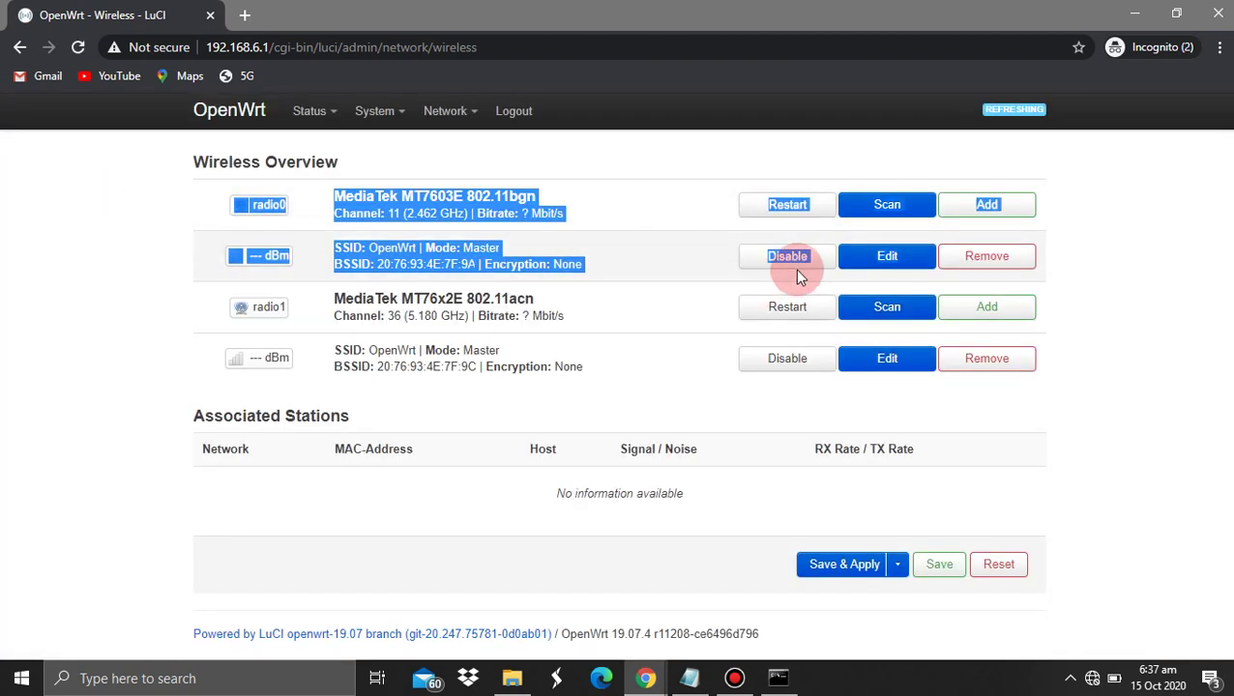
pyautogui.moveTo(435, 379); pyautogui.dragTo(637, 384)
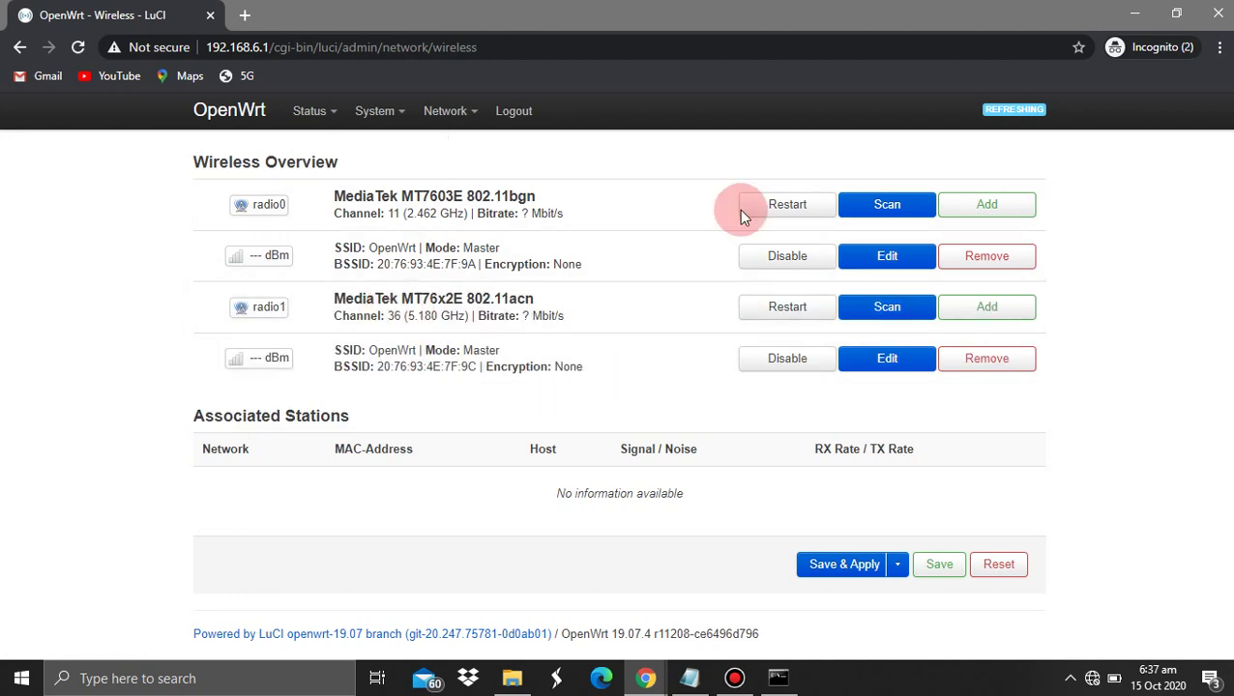
# Read the notes from CONFIG WIFI down to NEED INTERNET, then return to the wireless overview
pyautogui.click(689, 677)
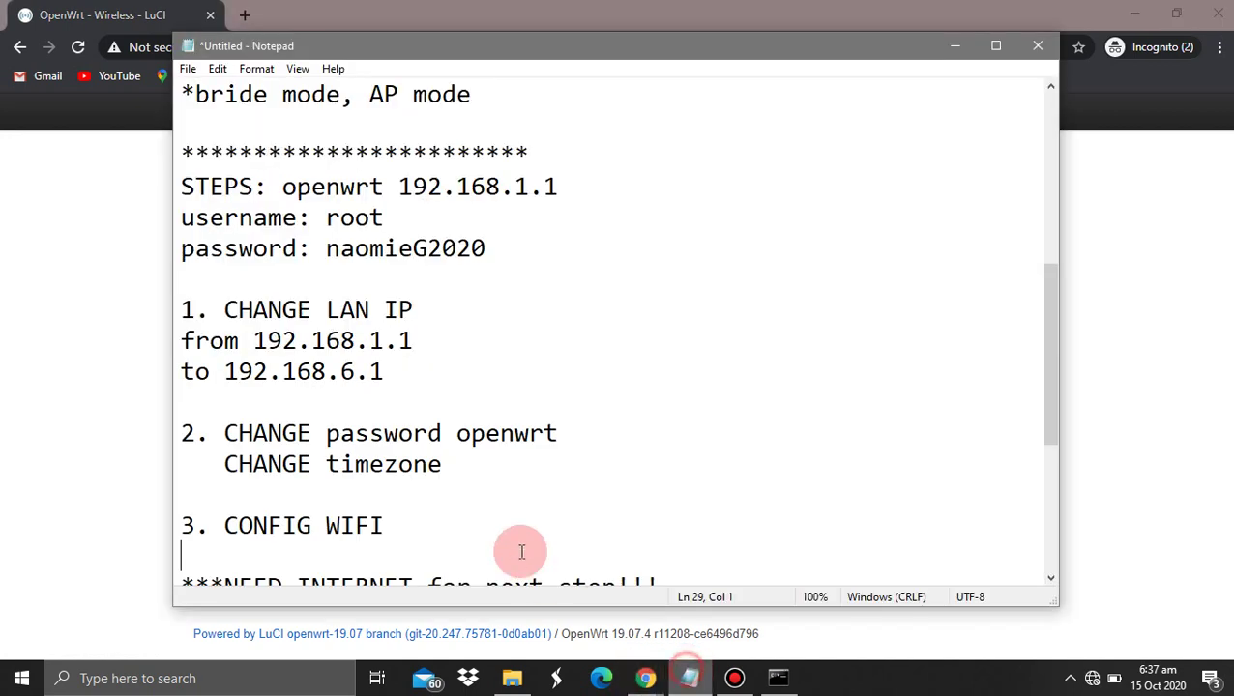
pyautogui.click(392, 512)
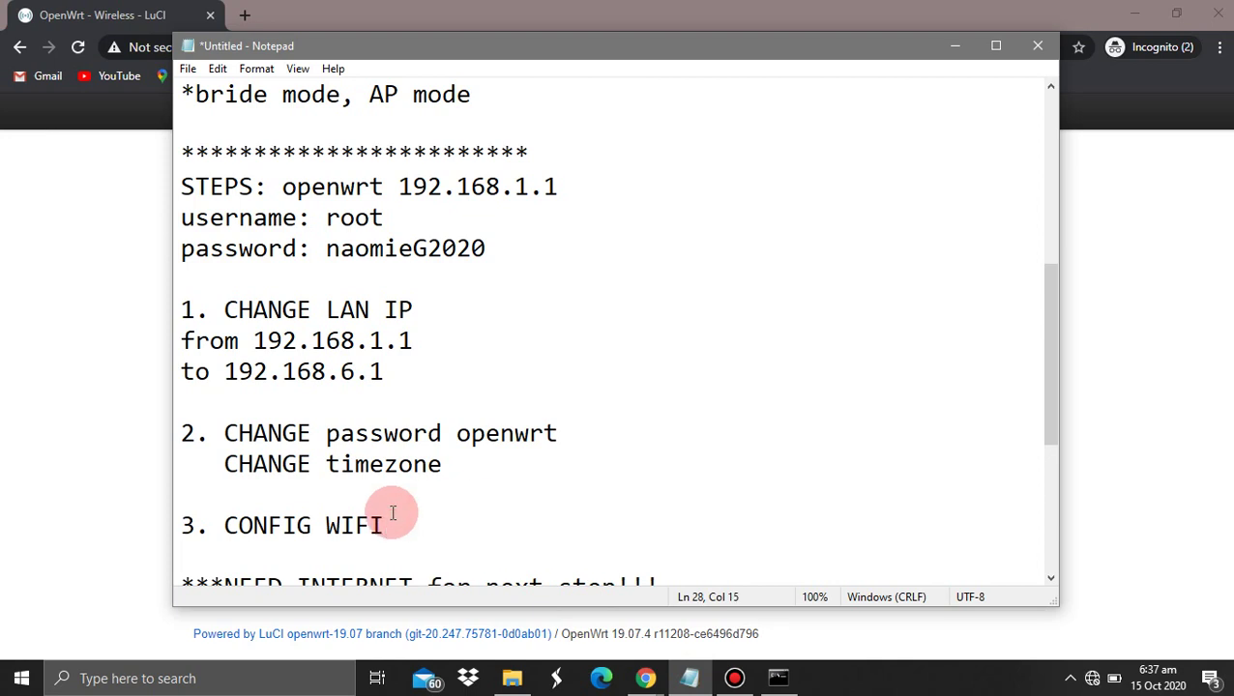
pyautogui.press('Down')
pyautogui.press('Down')
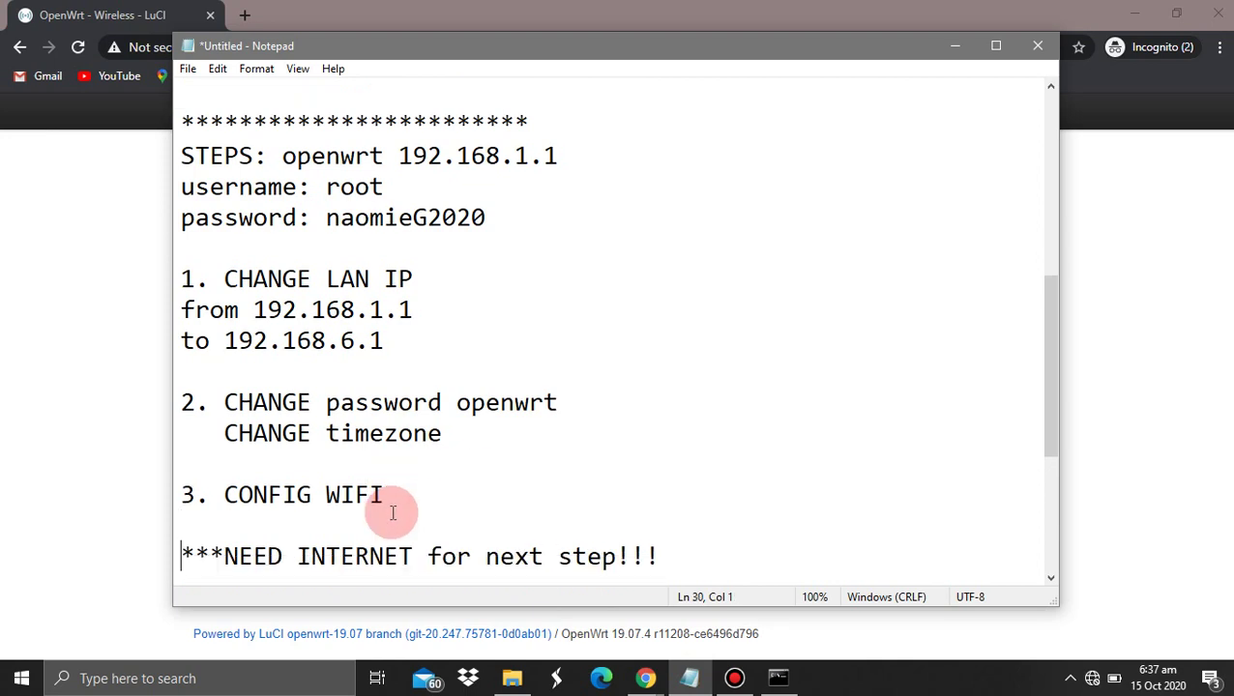
pyautogui.press('Down')
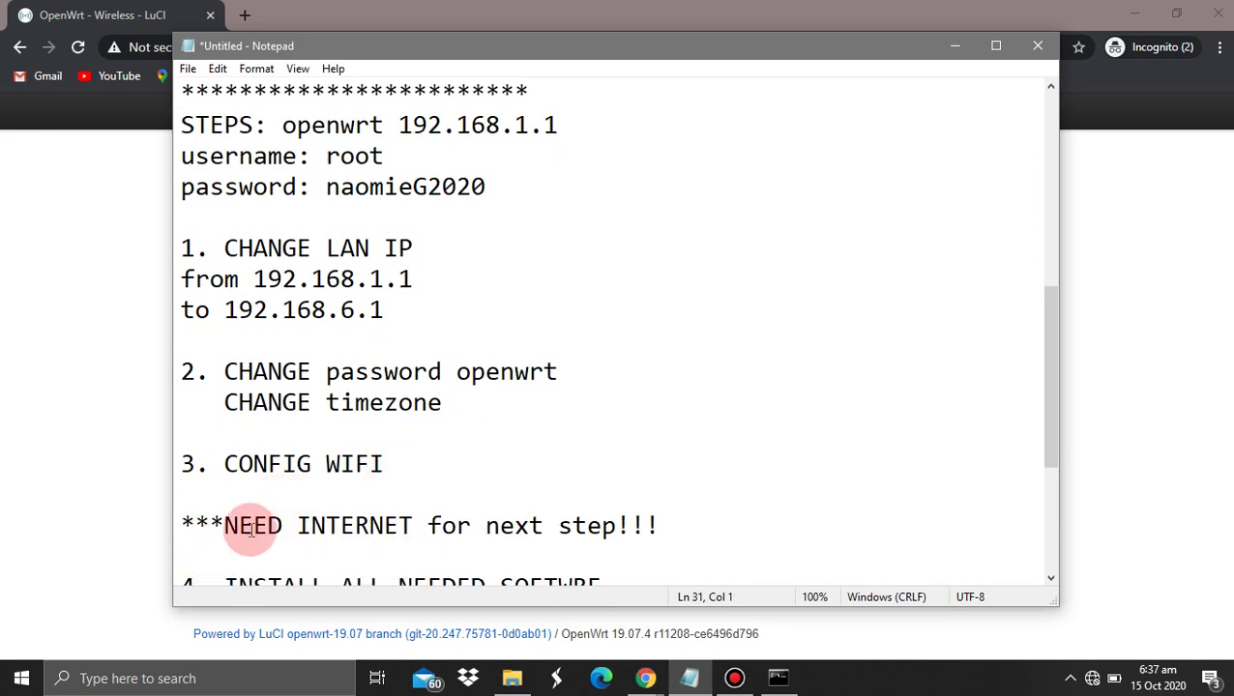
pyautogui.moveTo(234, 523); pyautogui.dragTo(300, 462)
pyautogui.click(147, 443)
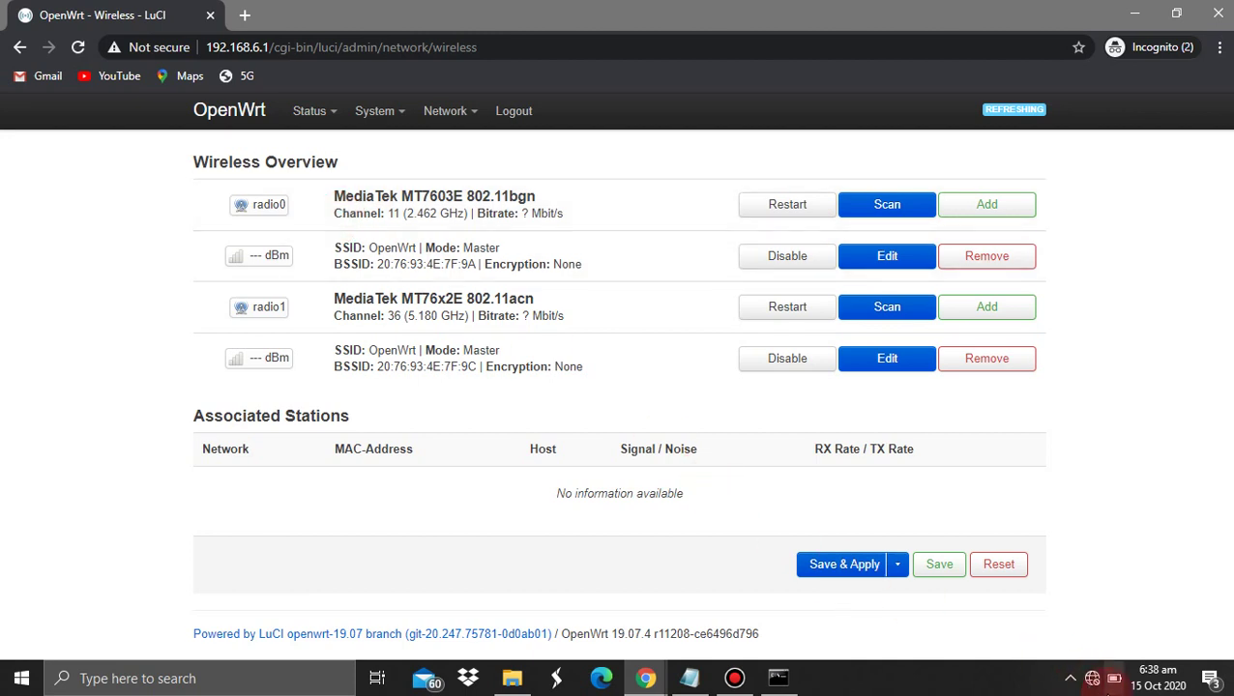
# Turn on Wi-Fi and connect the PC to the open OpenWrt network from the tray
pyautogui.click(1092, 680)
pyautogui.click(929, 639)
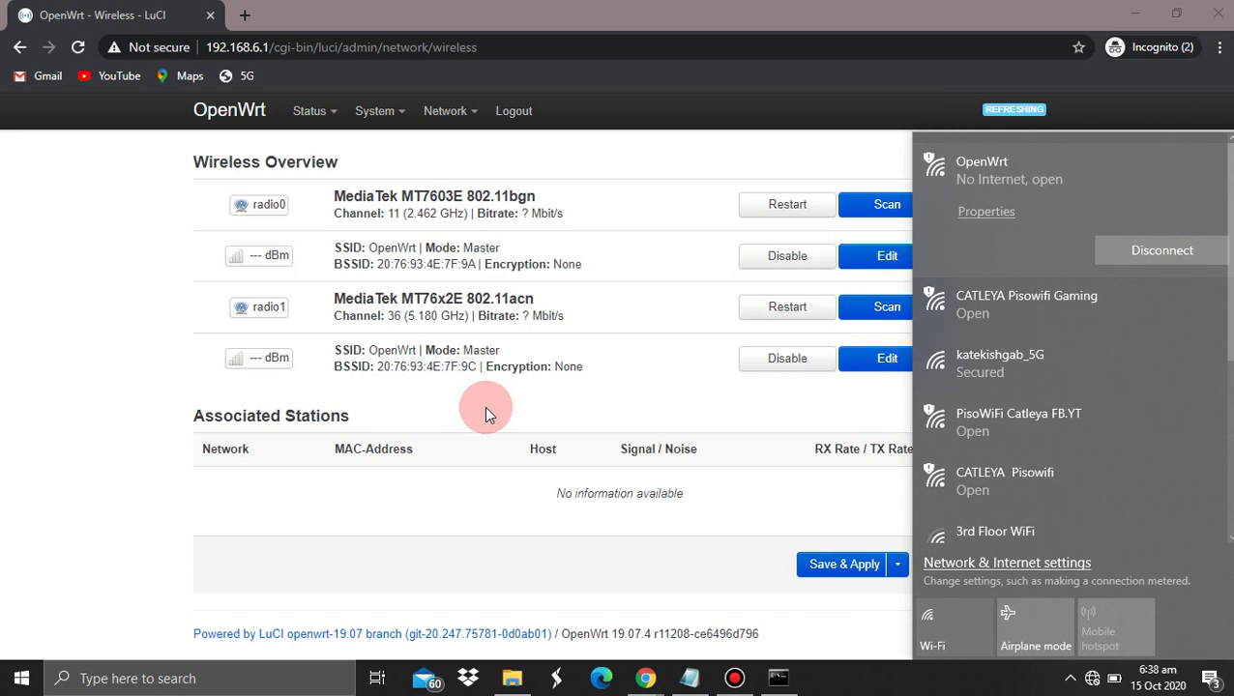
pyautogui.click(35, 351)
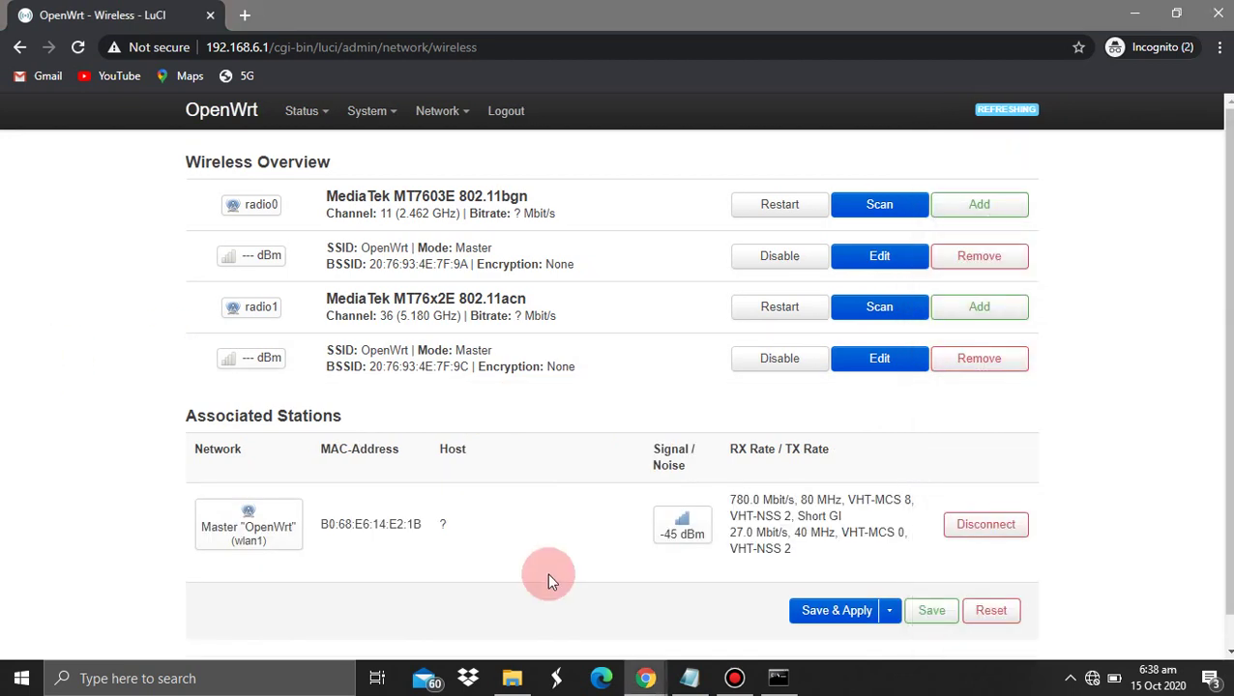
pyautogui.click(686, 678)
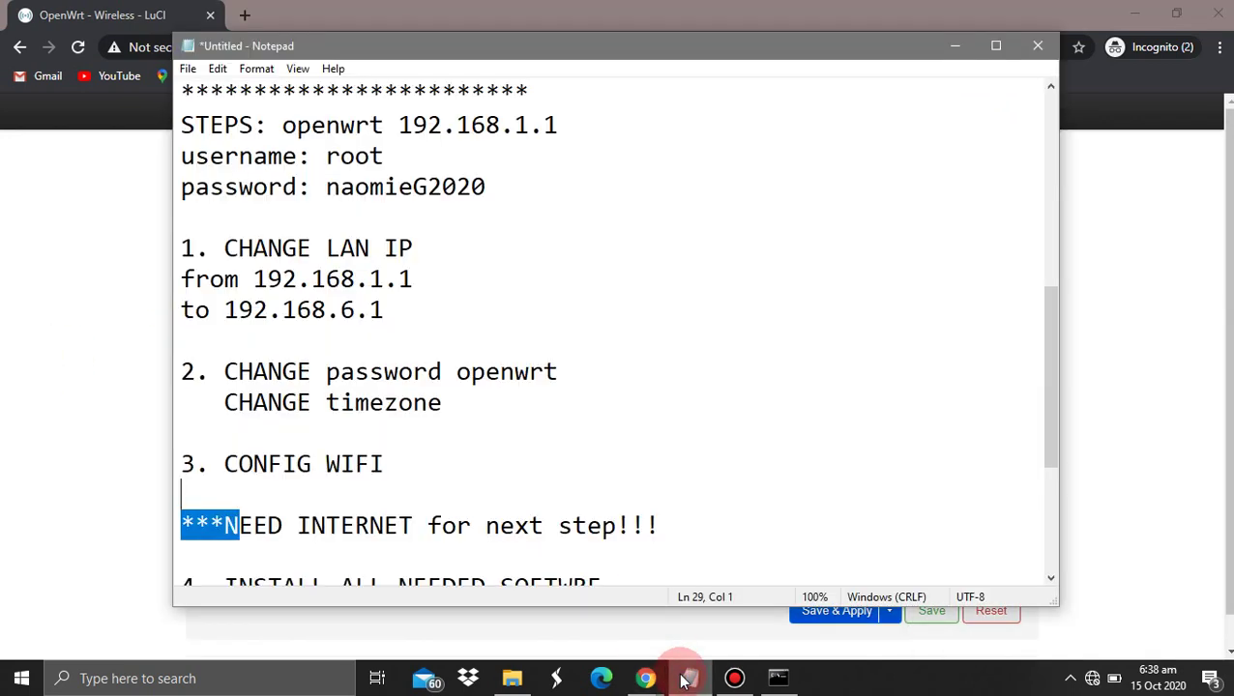
# Scroll the notes to the software install step and mark the Adblock and SQM lines
pyautogui.click(270, 549)
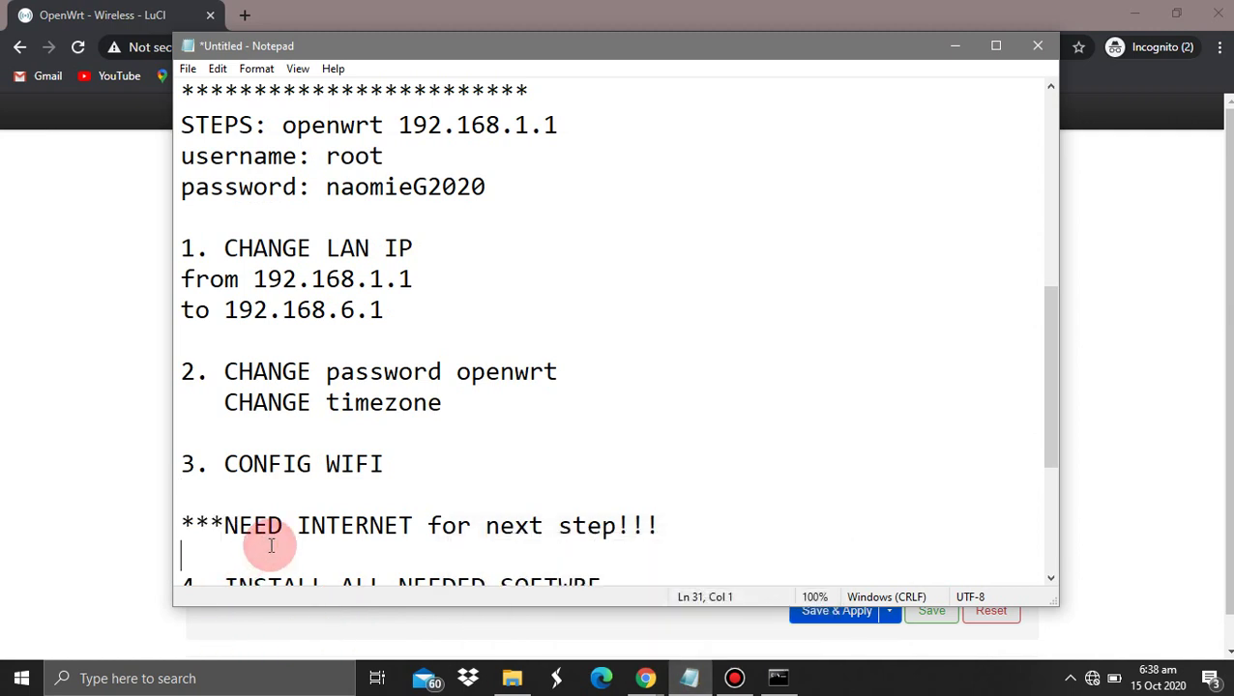
pyautogui.press('Down')
pyautogui.press('Down')
pyautogui.press('Down')
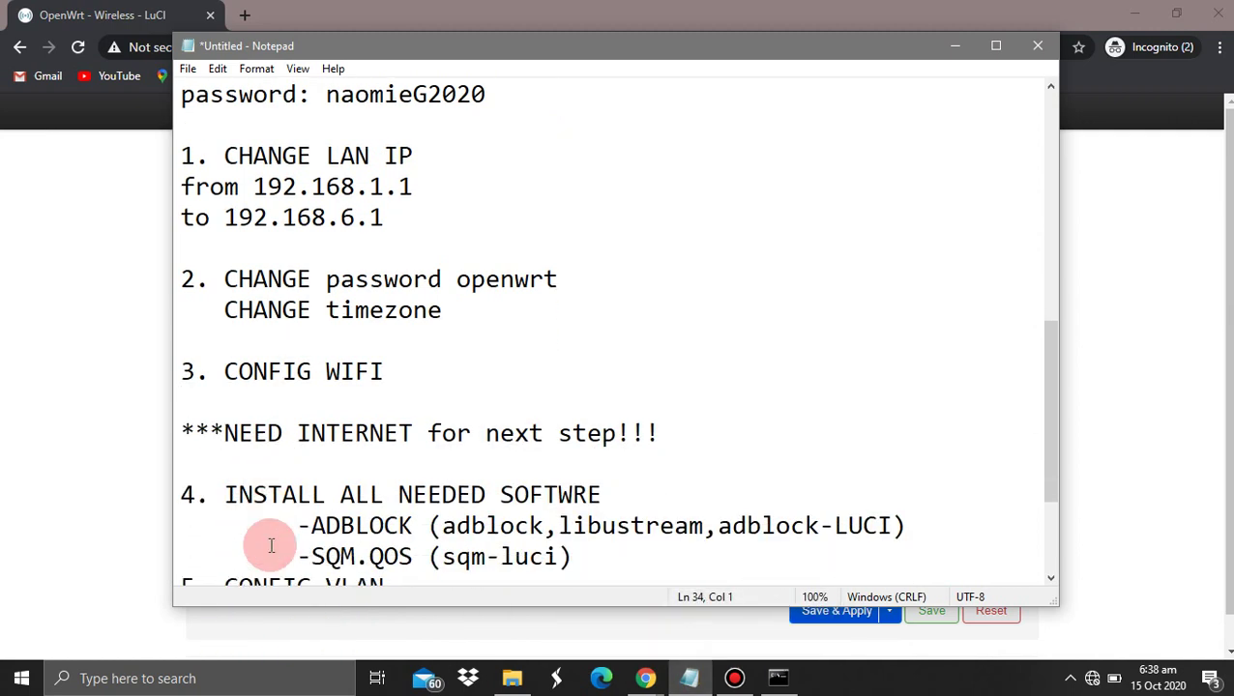
pyautogui.press('Down')
pyautogui.press('Down')
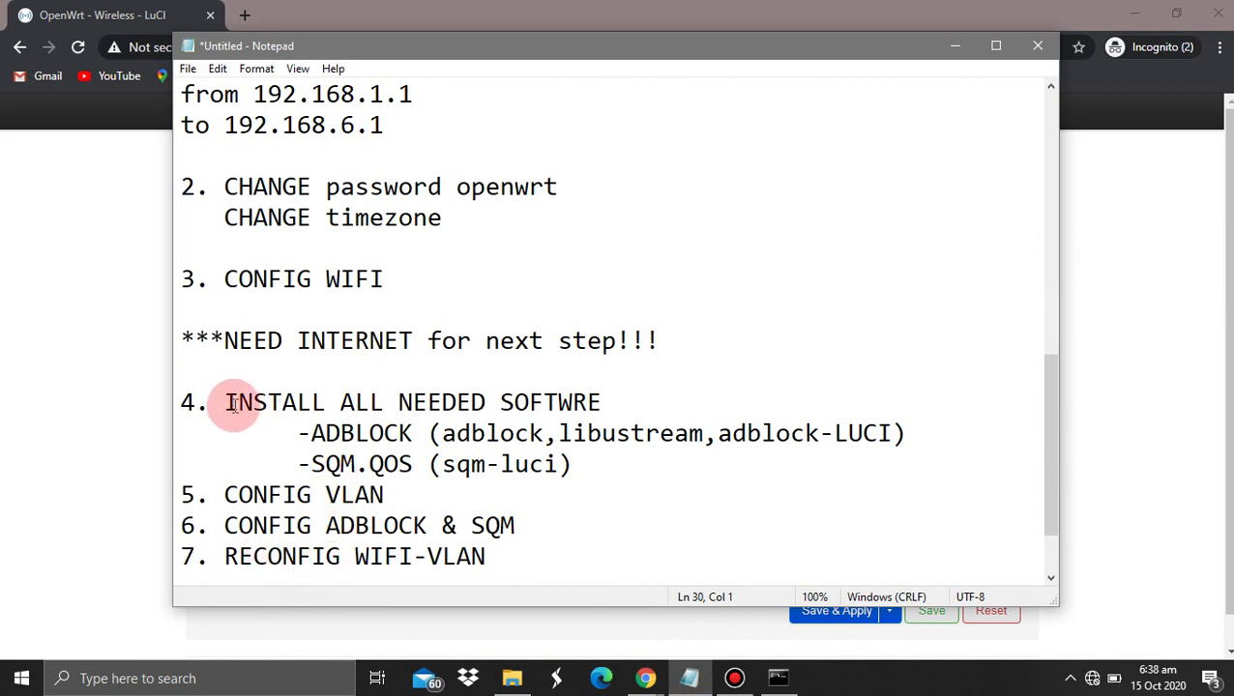
pyautogui.moveTo(310, 433); pyautogui.dragTo(418, 470)
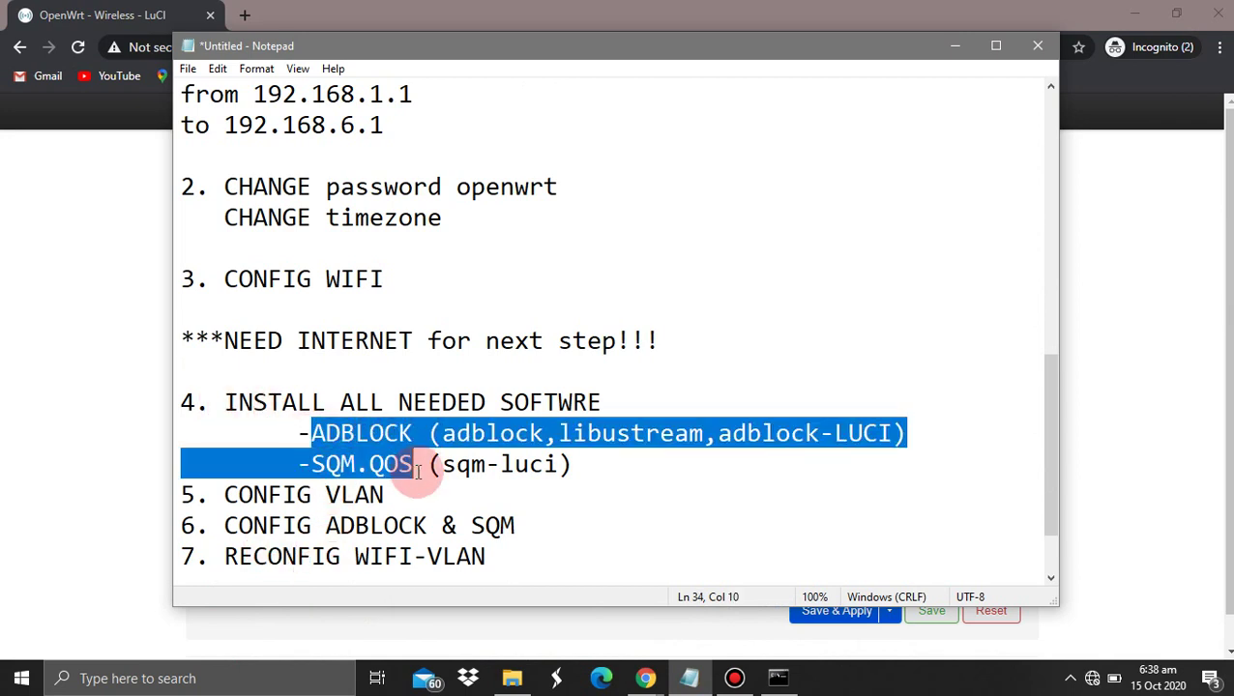
pyautogui.click(307, 433)
# Change 'libustream' to 'libustream SSL' in the Adblock line, then return to the Wireless page
pyautogui.click(471, 433)
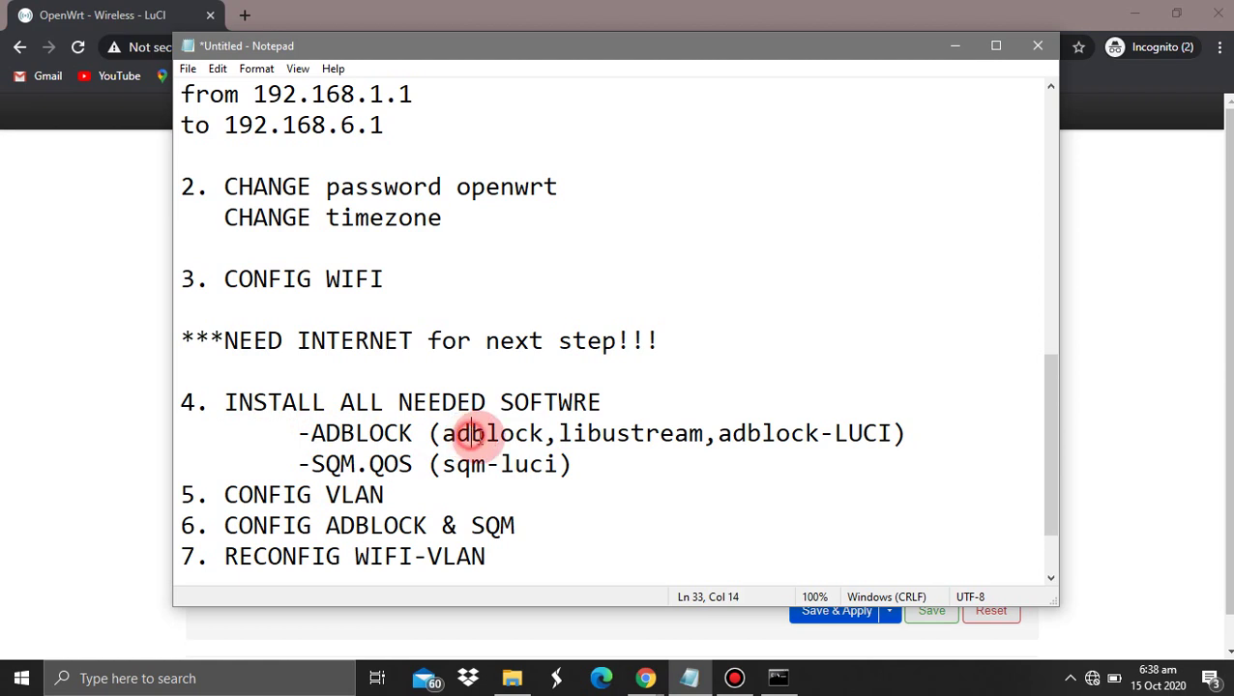
pyautogui.moveTo(471, 433); pyautogui.dragTo(483, 433)
pyautogui.moveTo(602, 433); pyautogui.dragTo(879, 445)
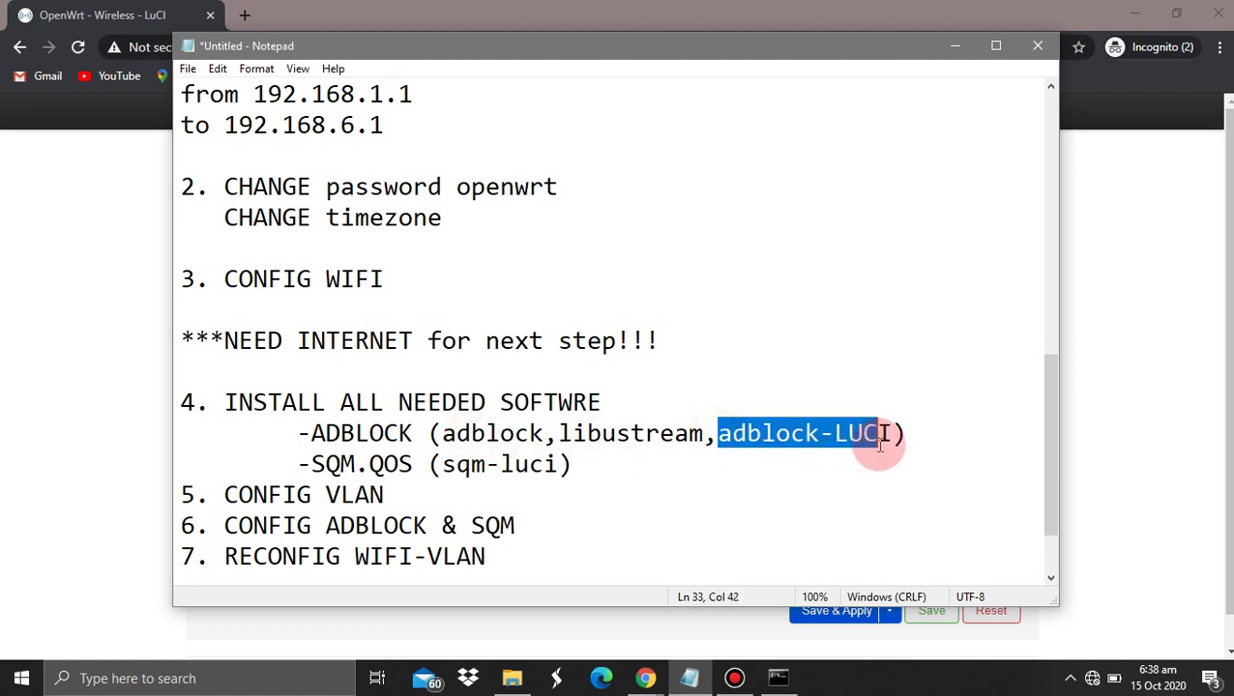
pyautogui.click(686, 432)
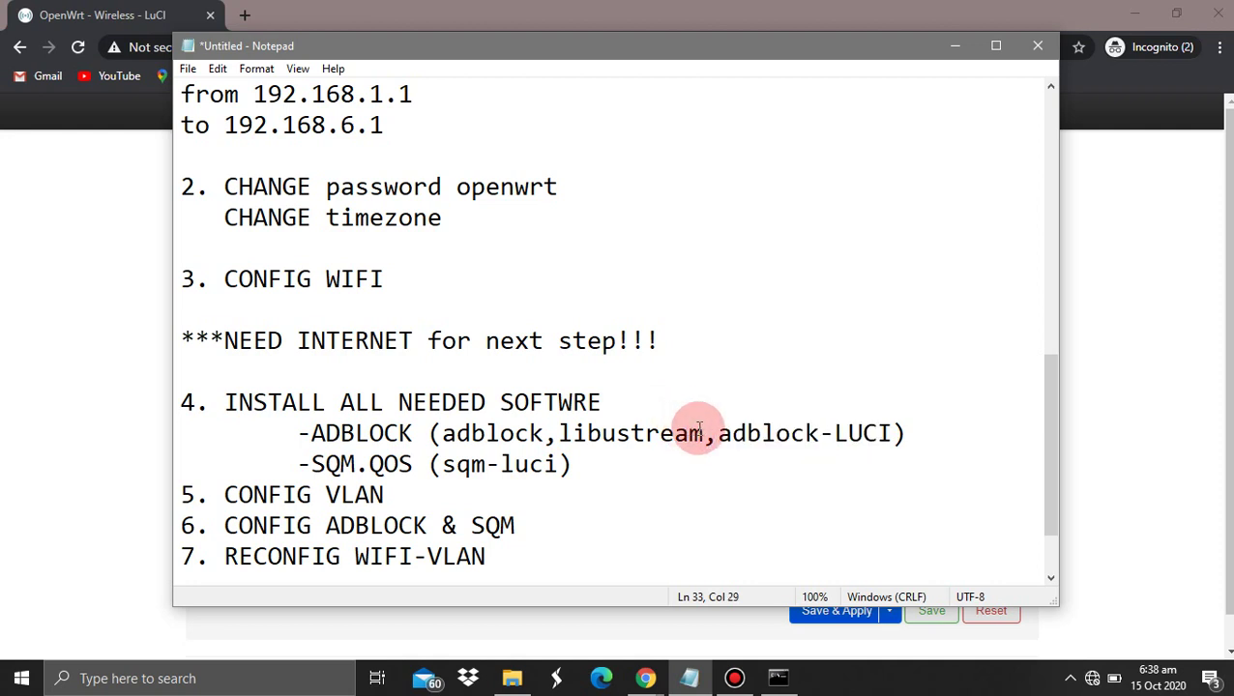
pyautogui.click(703, 432)
pyautogui.write('SSL')
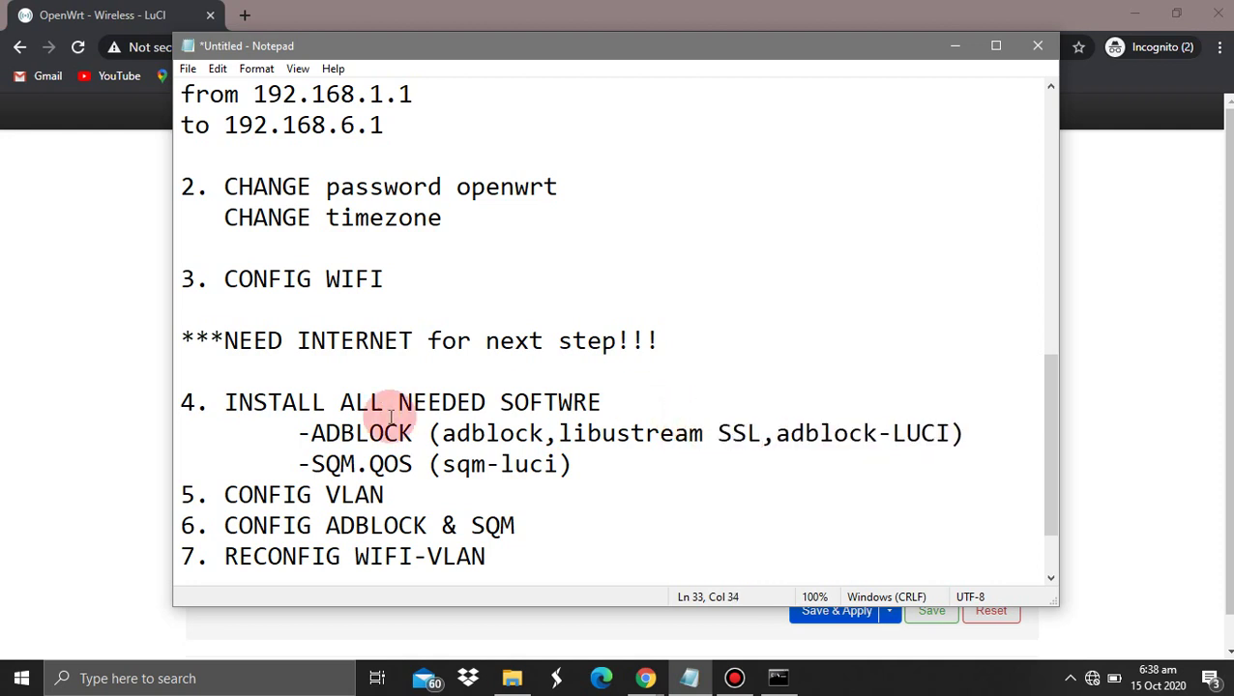
pyautogui.click(99, 411)
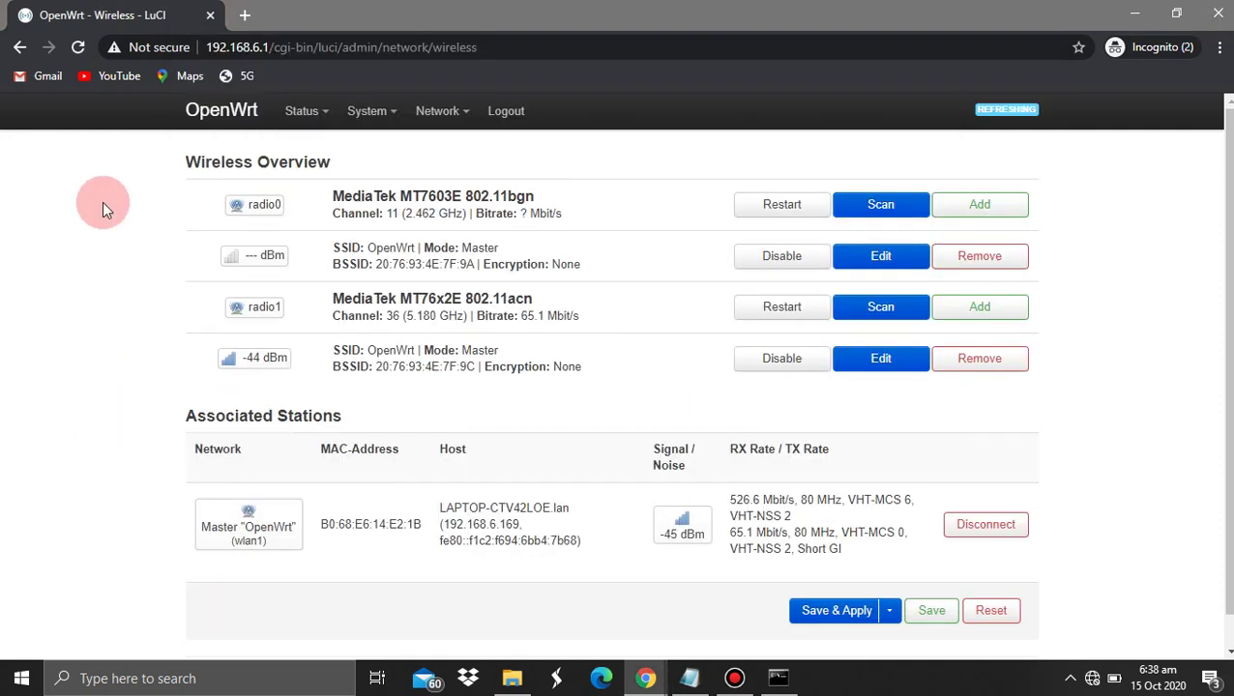
# Load 192.168.6.1/cgi-bin/luci/ and scroll through the Status overview's memory, DHCP and wireless details
pyautogui.click(300, 110)
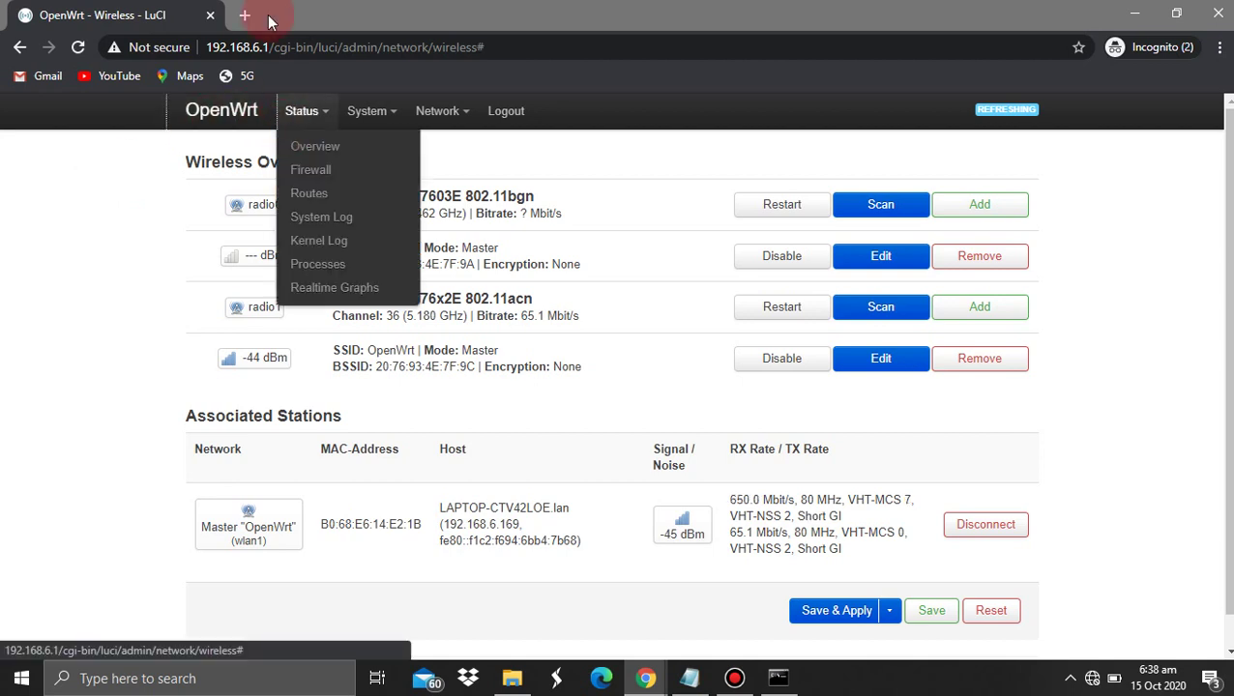
pyautogui.moveTo(261, 46); pyautogui.dragTo(594, 100)
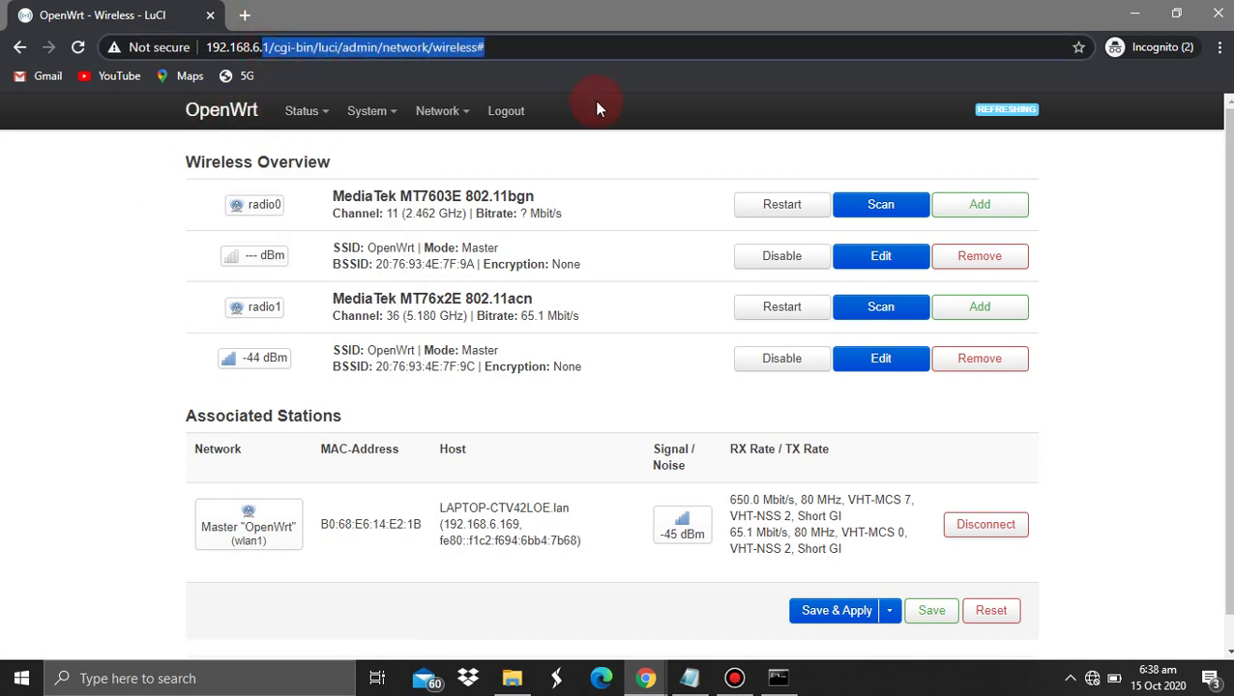
pyautogui.write('1')
pyautogui.press('BackSpace')
pyautogui.write('192.168.6.1')
pyautogui.press('Return')
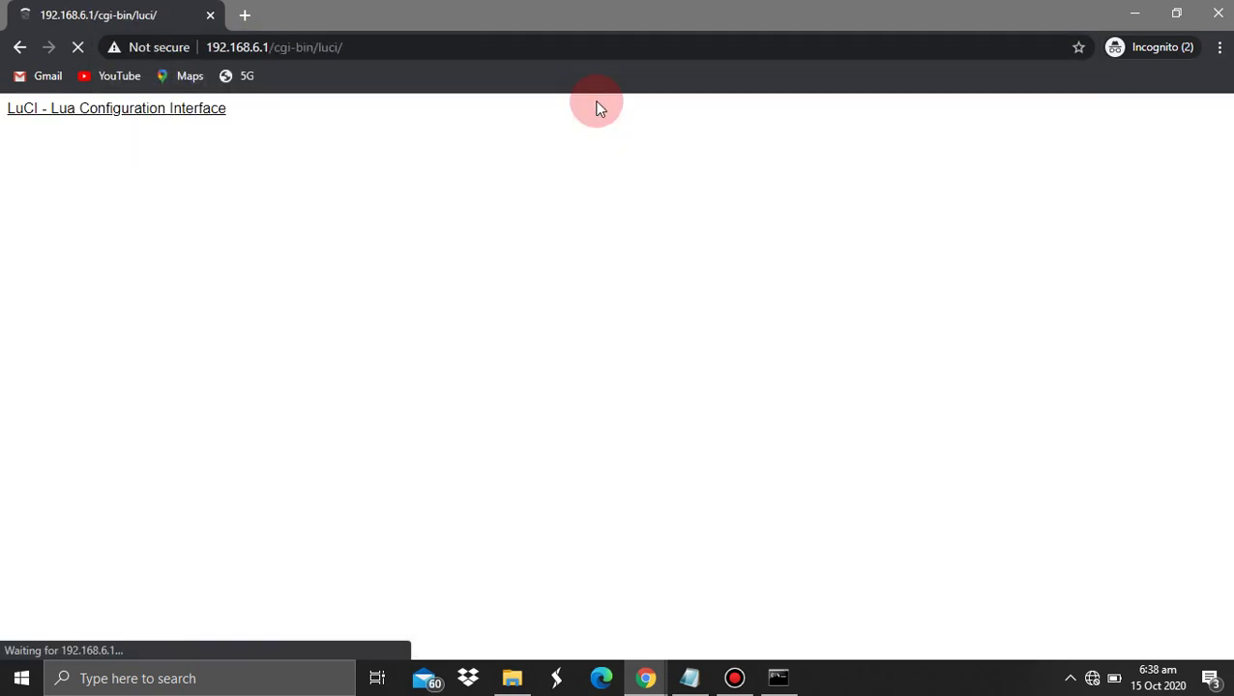
pyautogui.moveTo(788, 684)
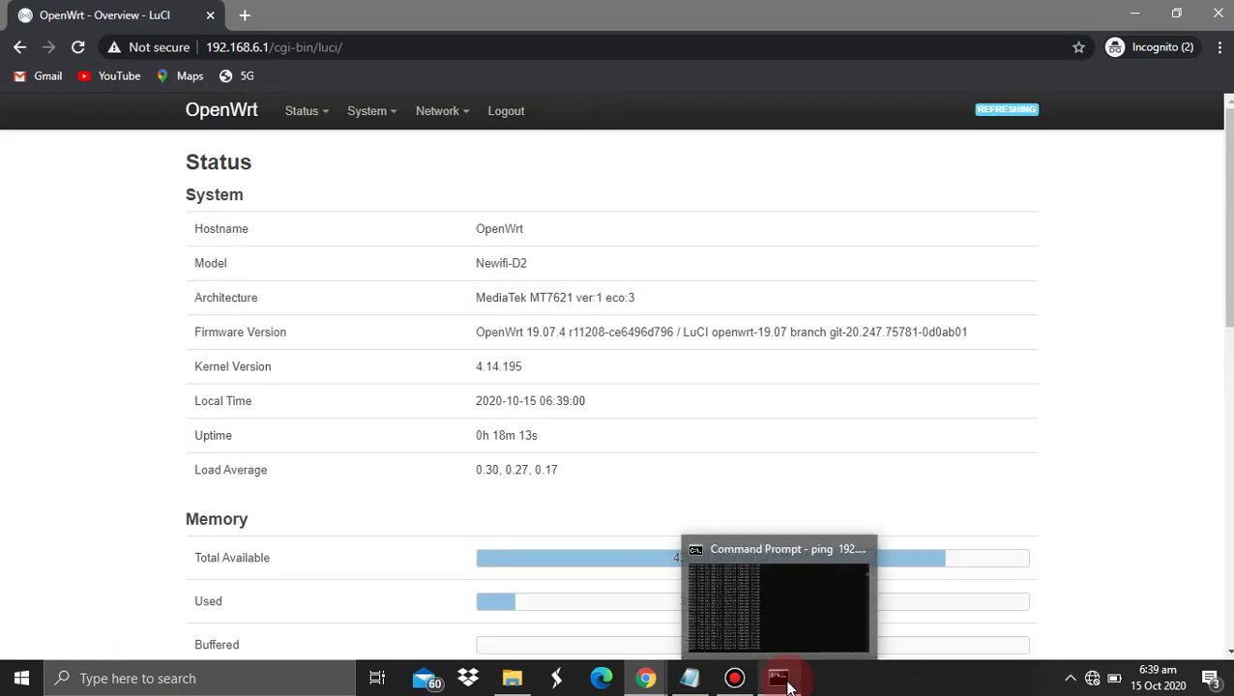
pyautogui.scroll(-6, 331, 419)
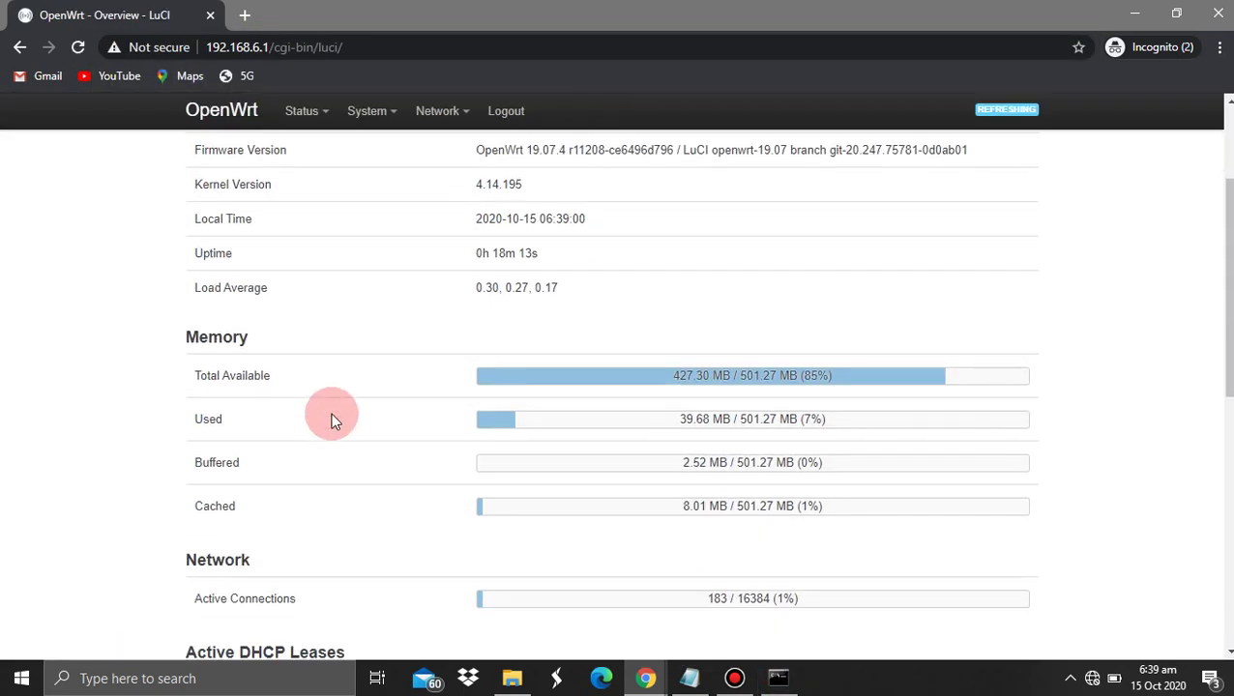
pyautogui.scroll(-3, 331, 419)
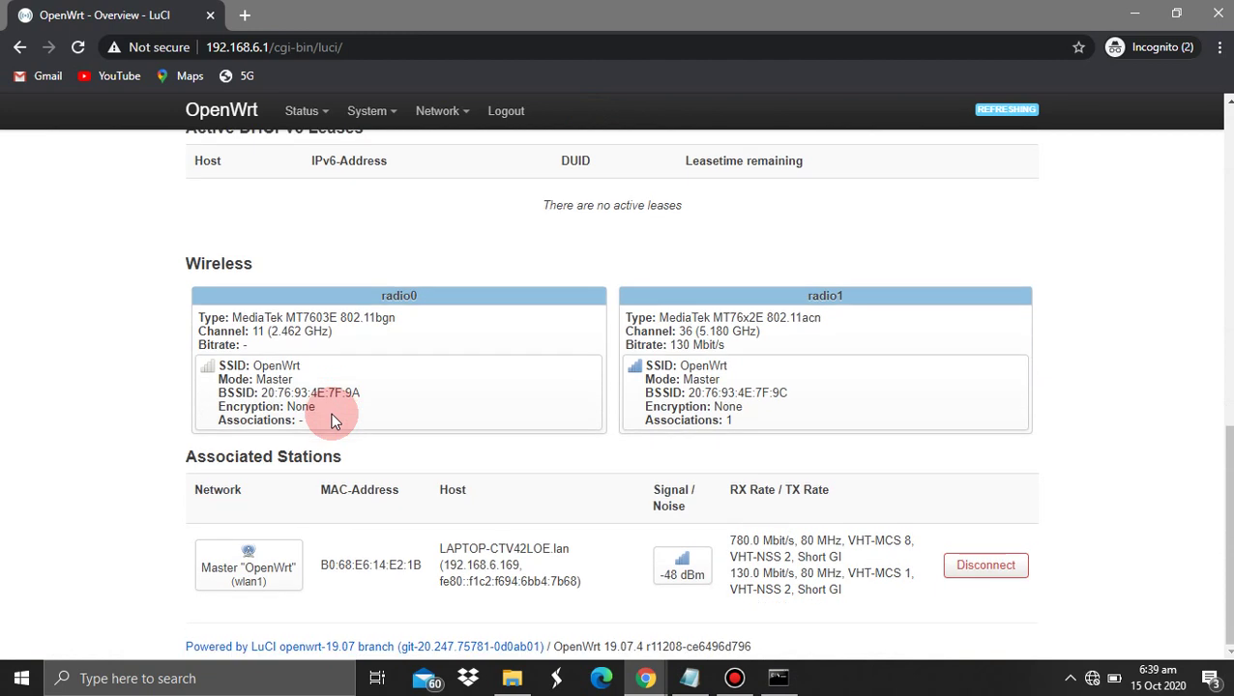
pyautogui.scroll(10, 331, 413)
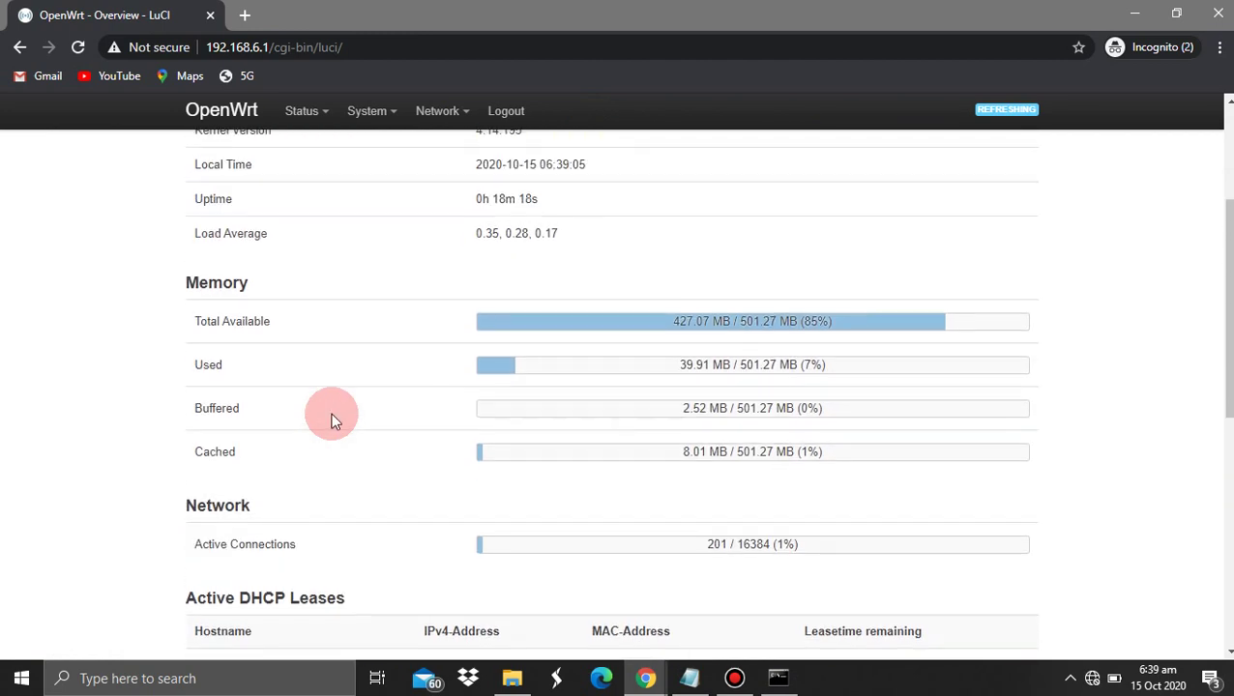
pyautogui.scroll(-9, 330, 413)
pyautogui.scroll(2, 331, 412)
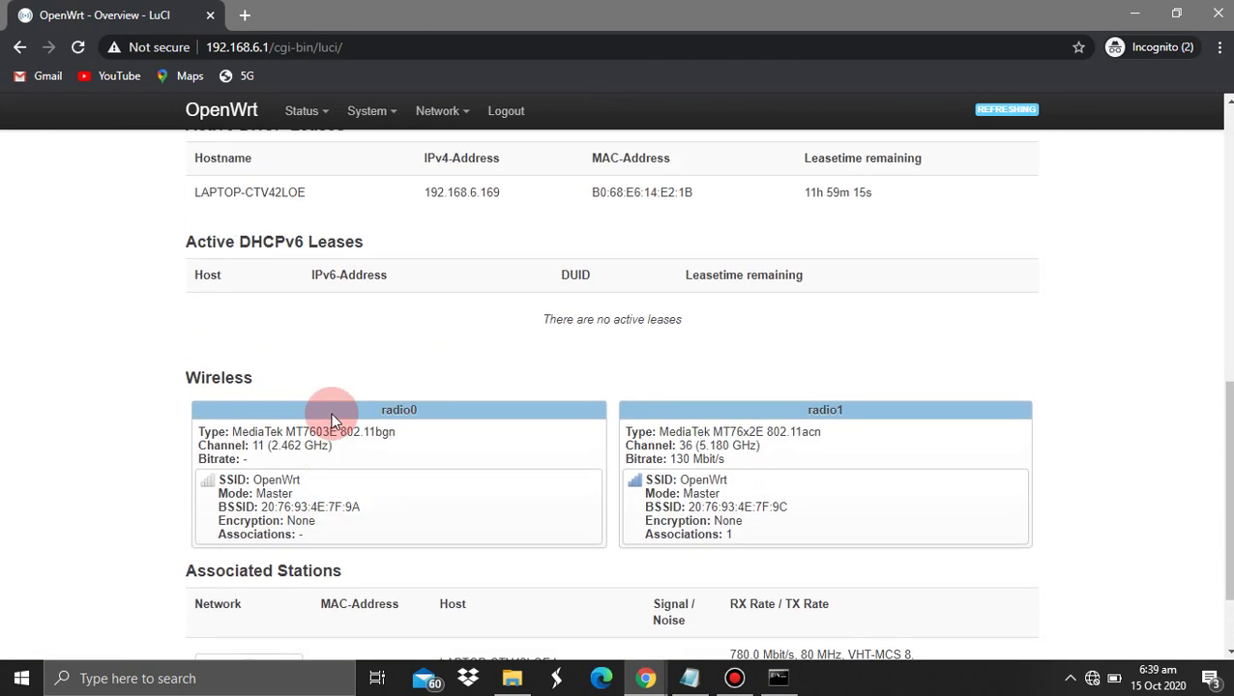
# Open Network > Interfaces and restart the WAN interface
pyautogui.moveTo(439, 114)
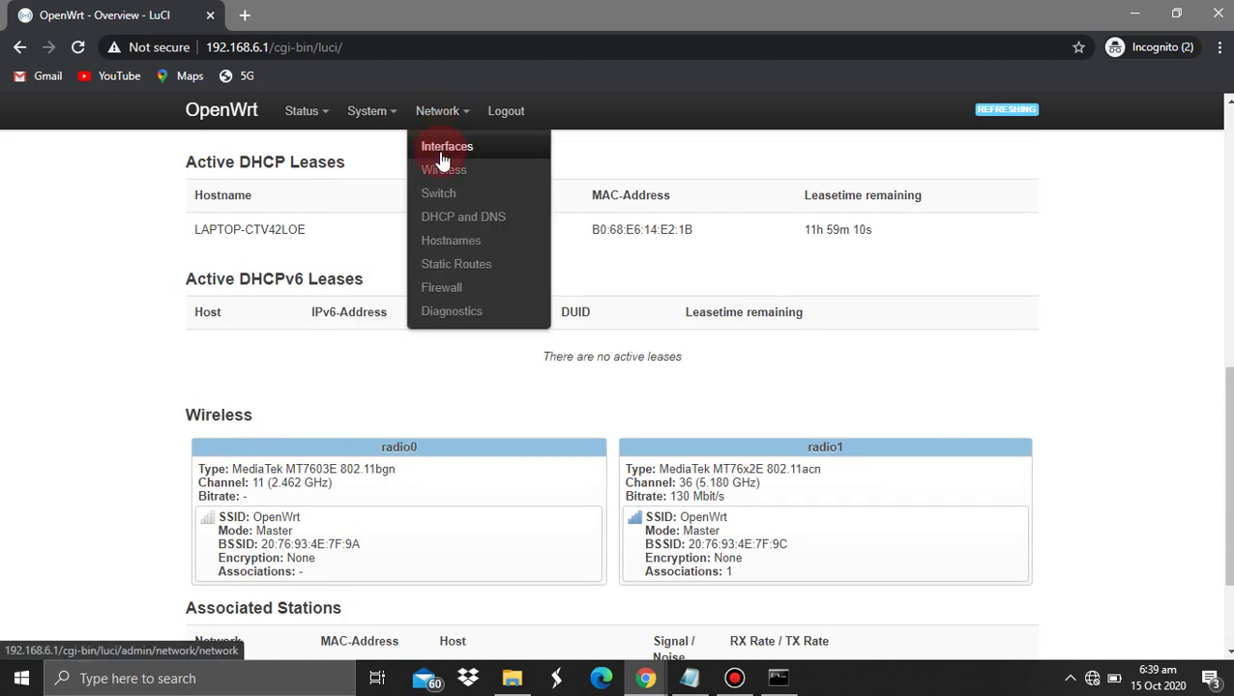
pyautogui.click(442, 154)
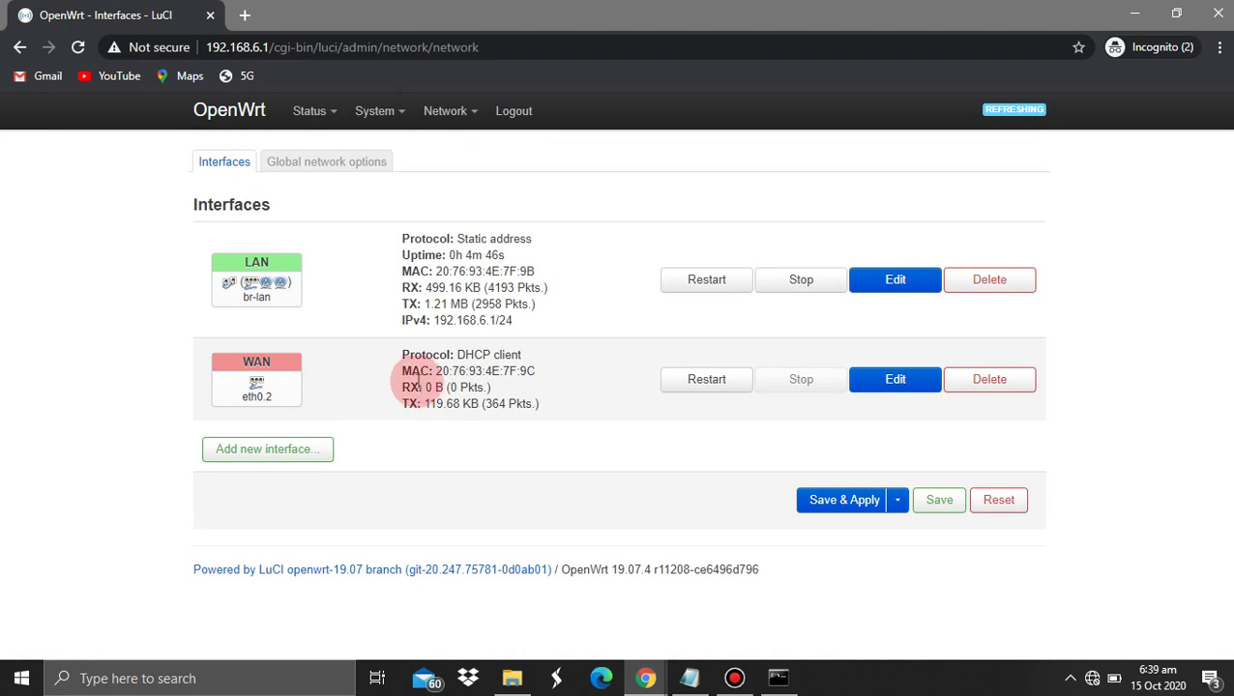
pyautogui.doubleClick(705, 379)
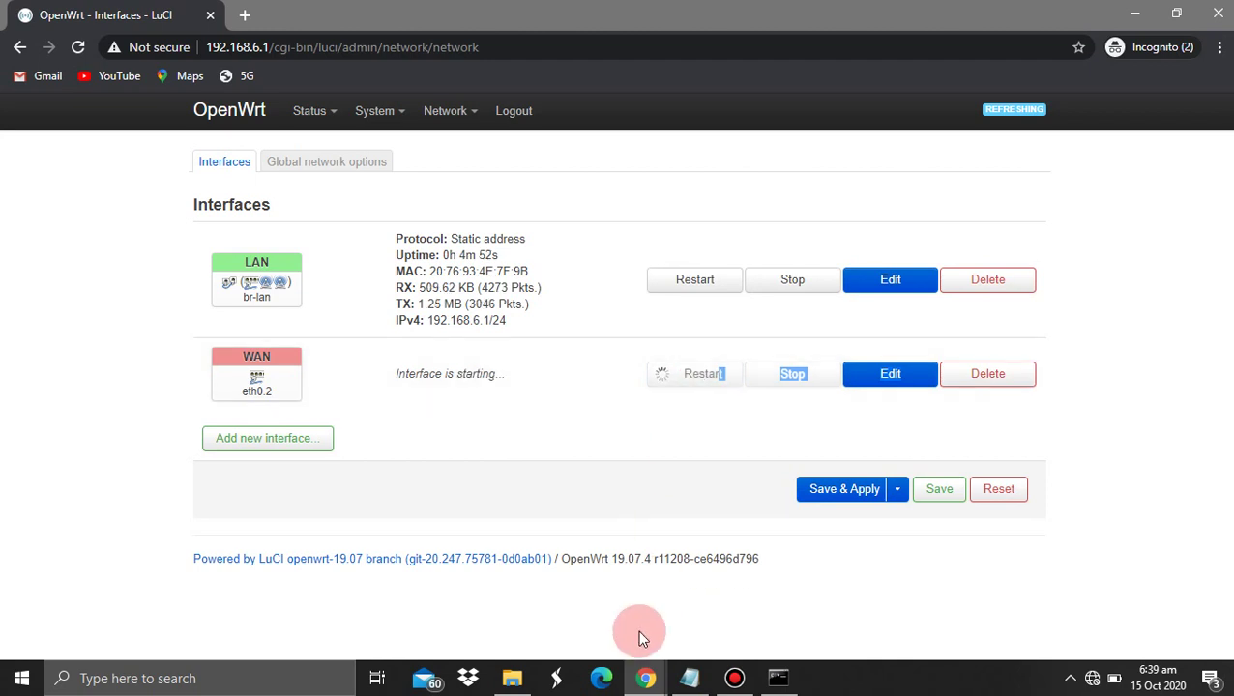
# Stop the router ping, ping 8.8.8.8 once, then run a continuous 'ping 8.8.8.8 -t'
pyautogui.click(774, 678)
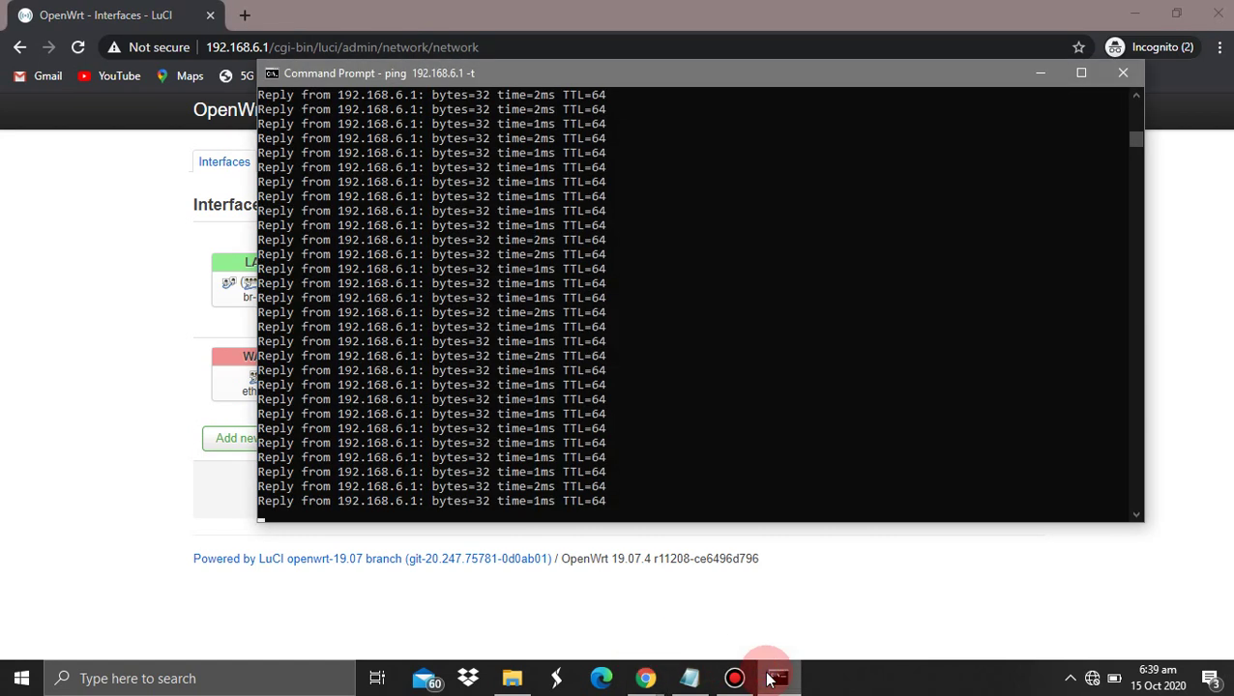
pyautogui.hotkey('ctrl', 'c')
pyautogui.press('Up')
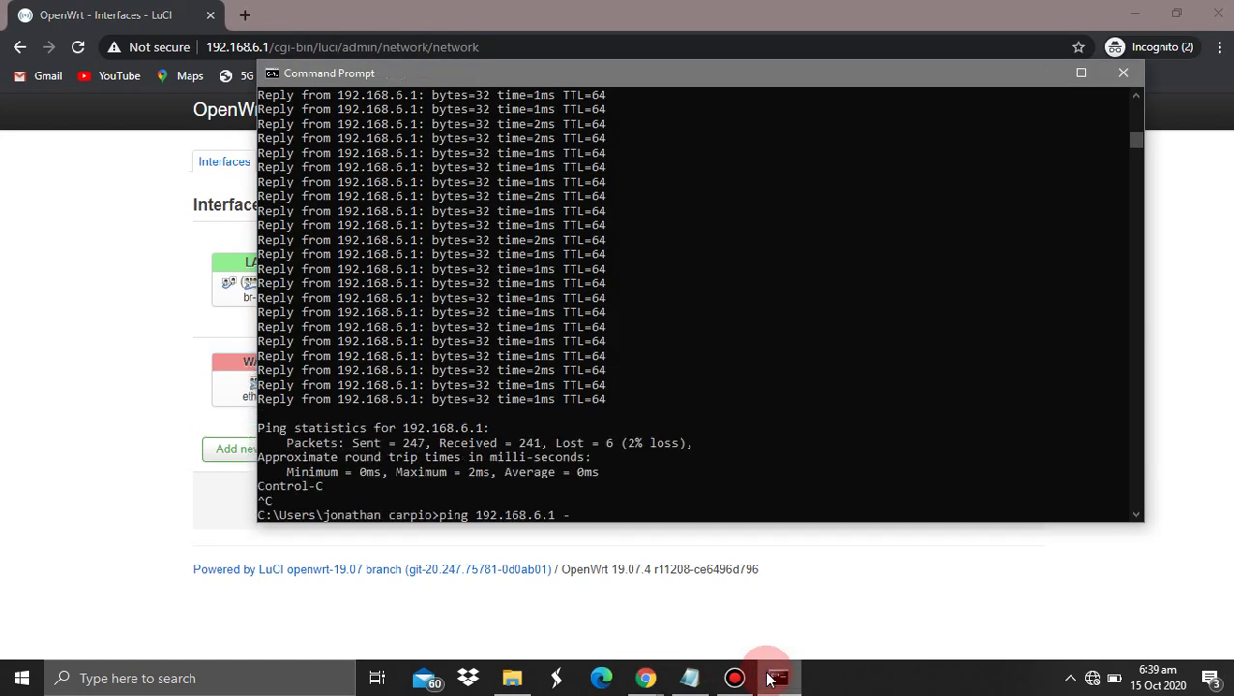
pyautogui.press('Up')
pyautogui.press('Return')
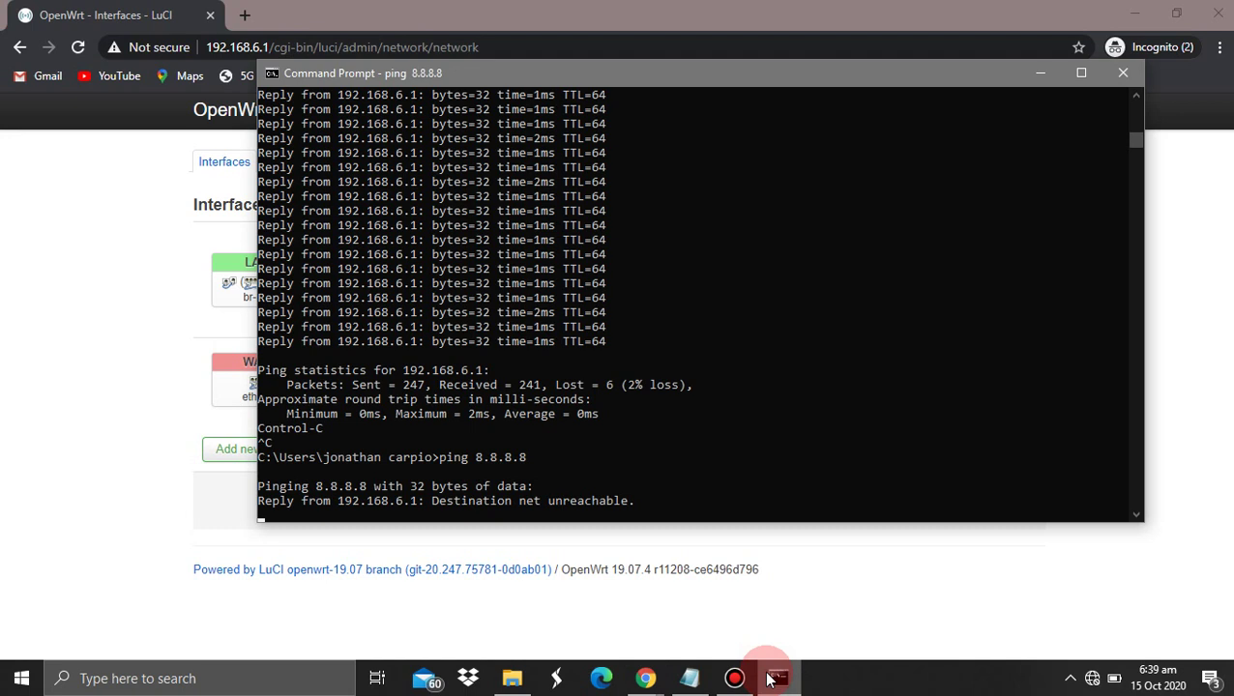
pyautogui.hotkey('ctrl', 'c')
pyautogui.press('Up')
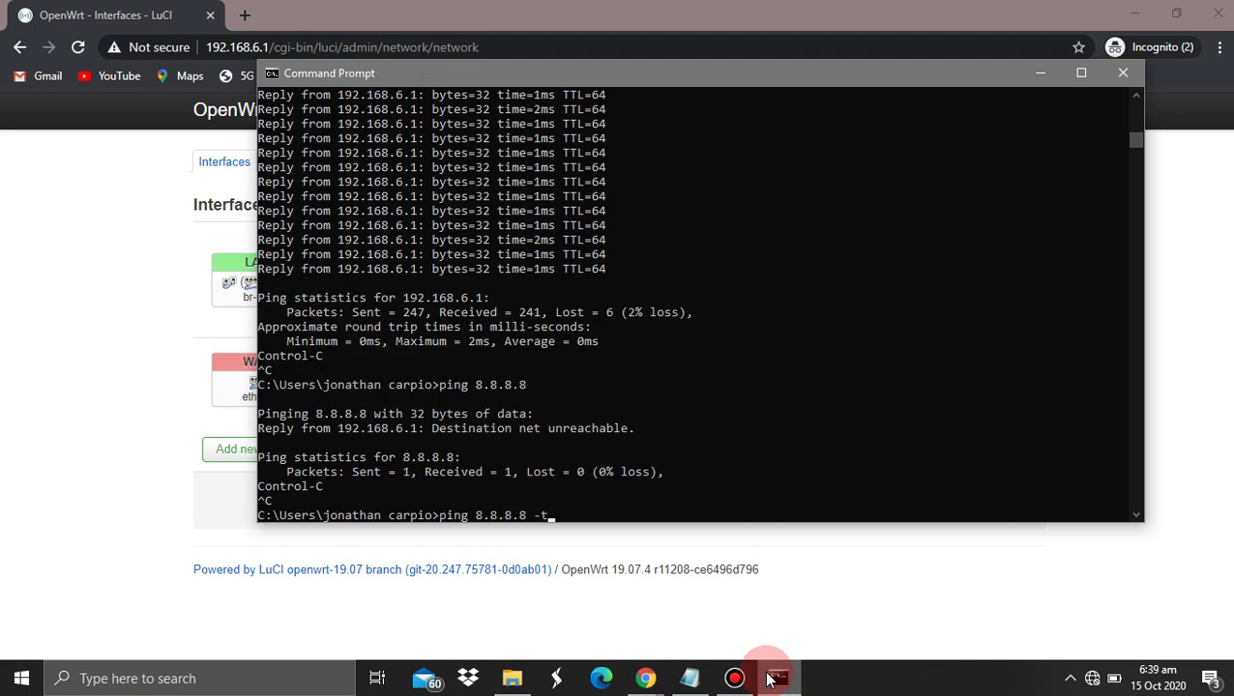
pyautogui.write('-t')
pyautogui.press('Return')
# Restart the WAN interface once more from the Interfaces page, then load Status > Overview
pyautogui.click(83, 472)
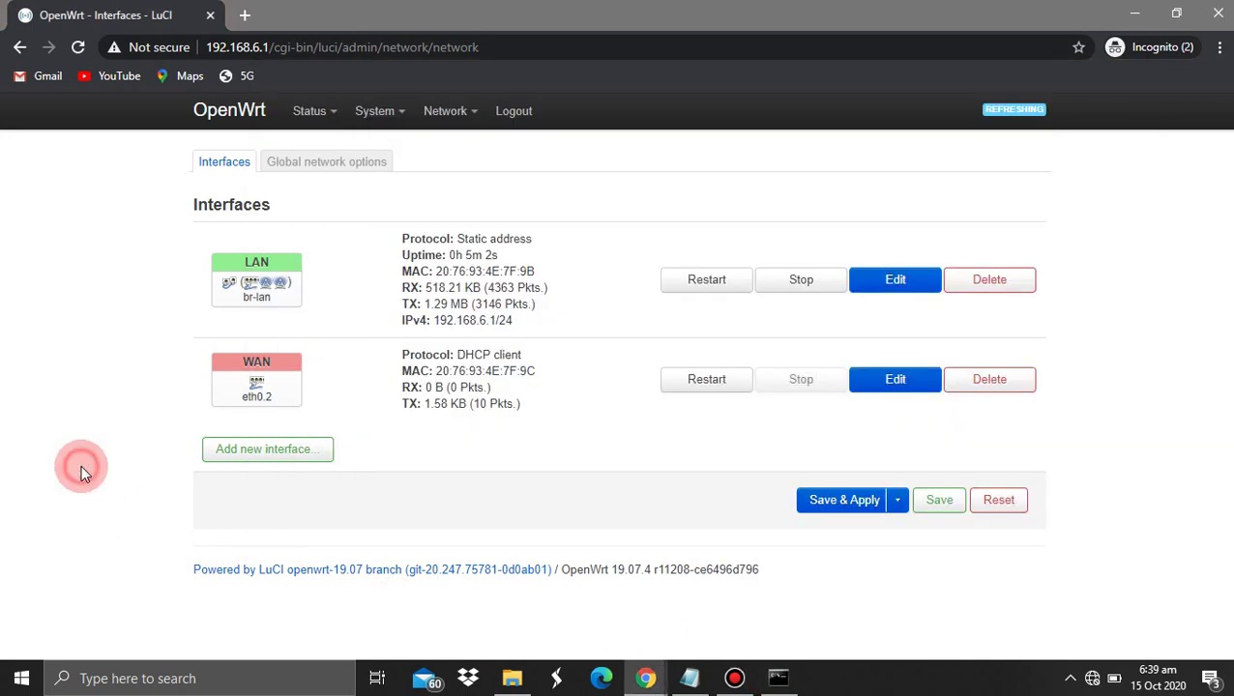
pyautogui.click(243, 385)
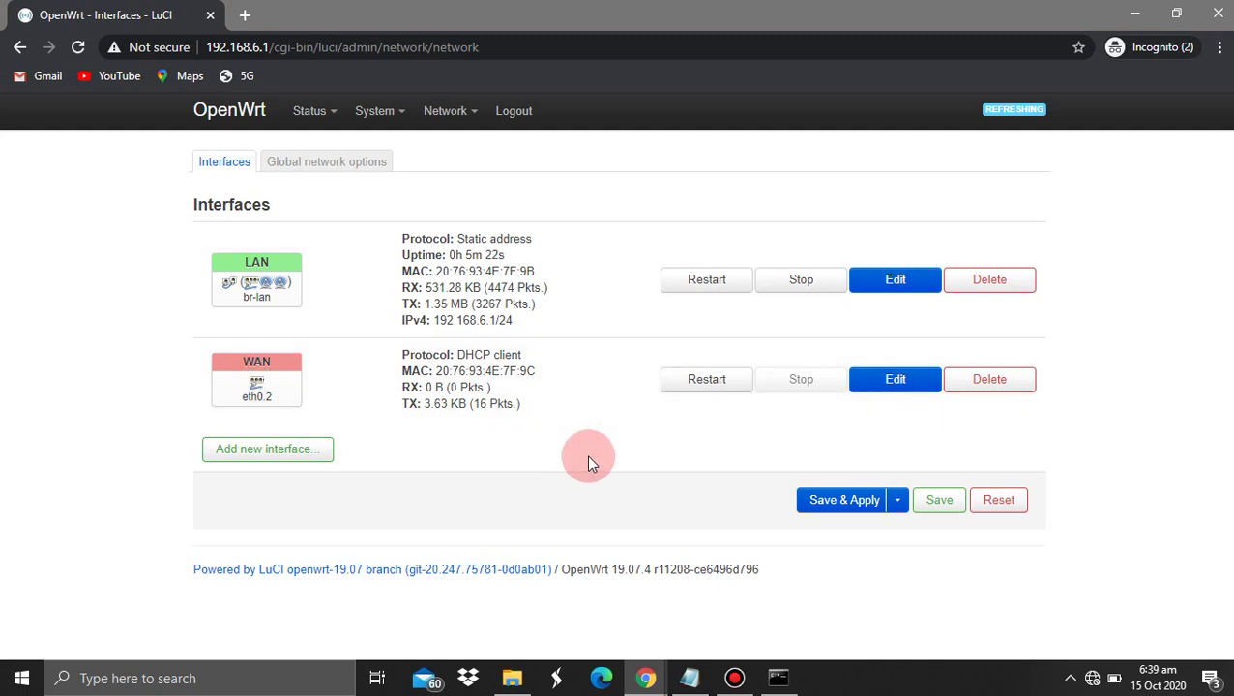
pyautogui.click(717, 377)
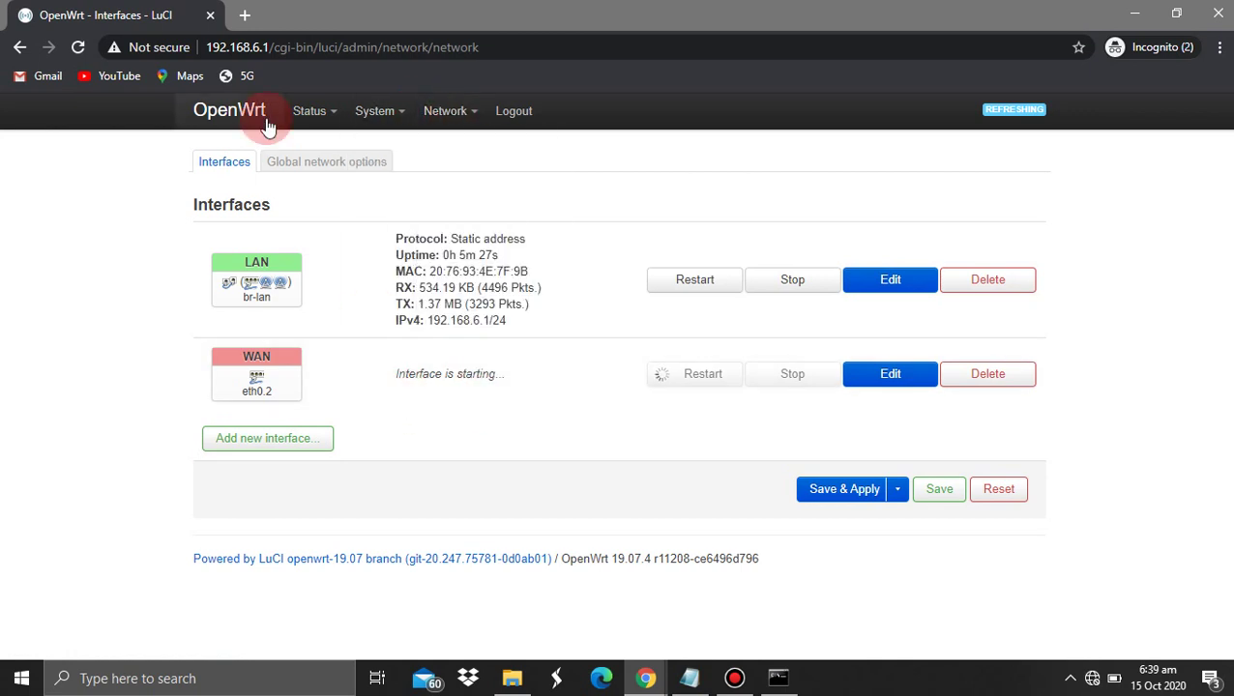
pyautogui.moveTo(319, 116)
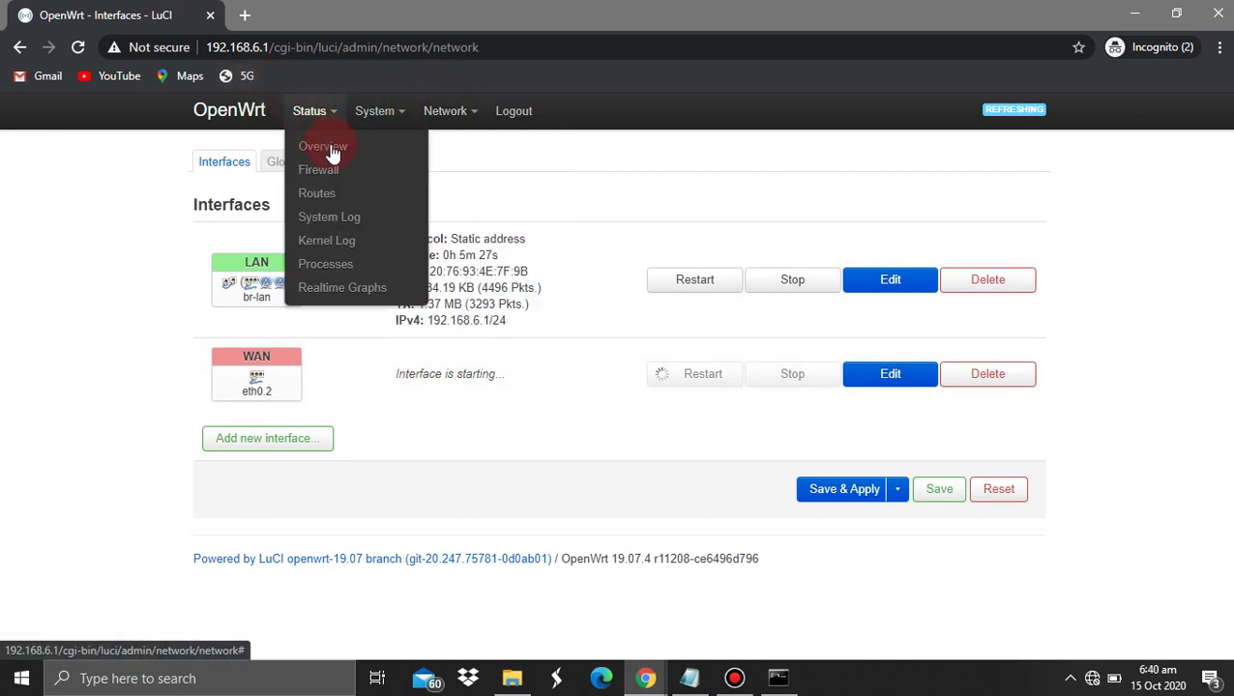
pyautogui.click(329, 148)
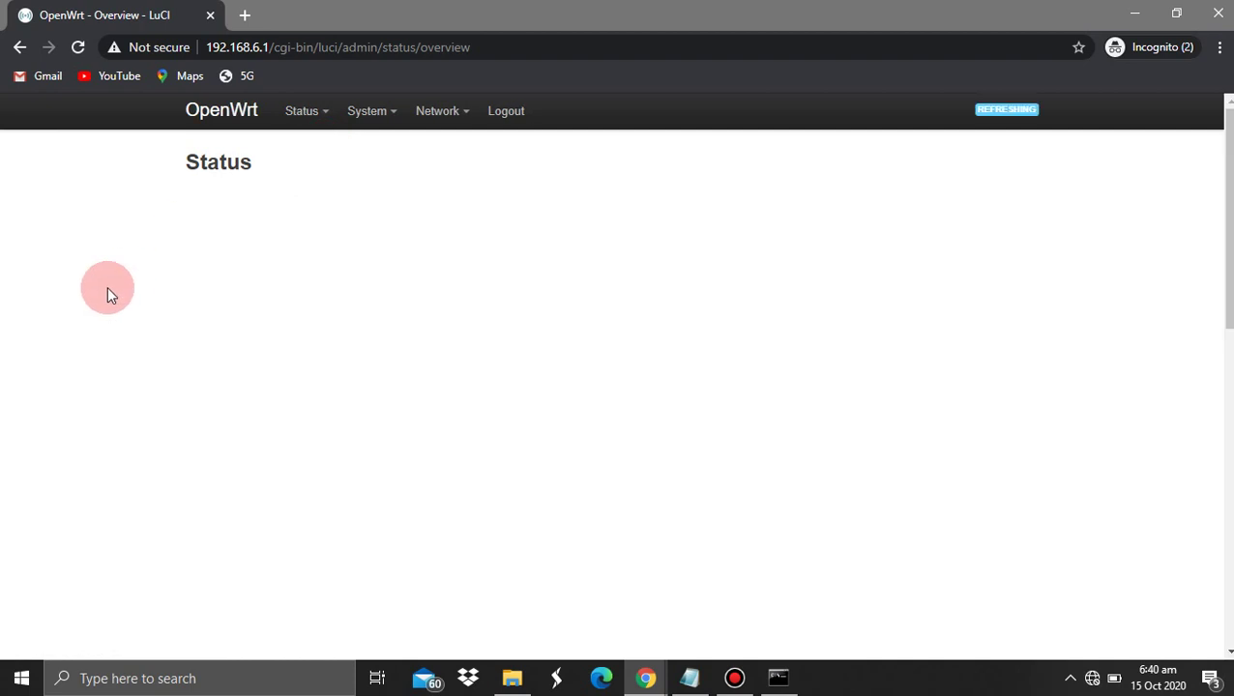
# Confirm the WAN now holds 192.168.20.2/24 on the Overview and Interfaces pages
pyautogui.scroll(-4, 137, 297)
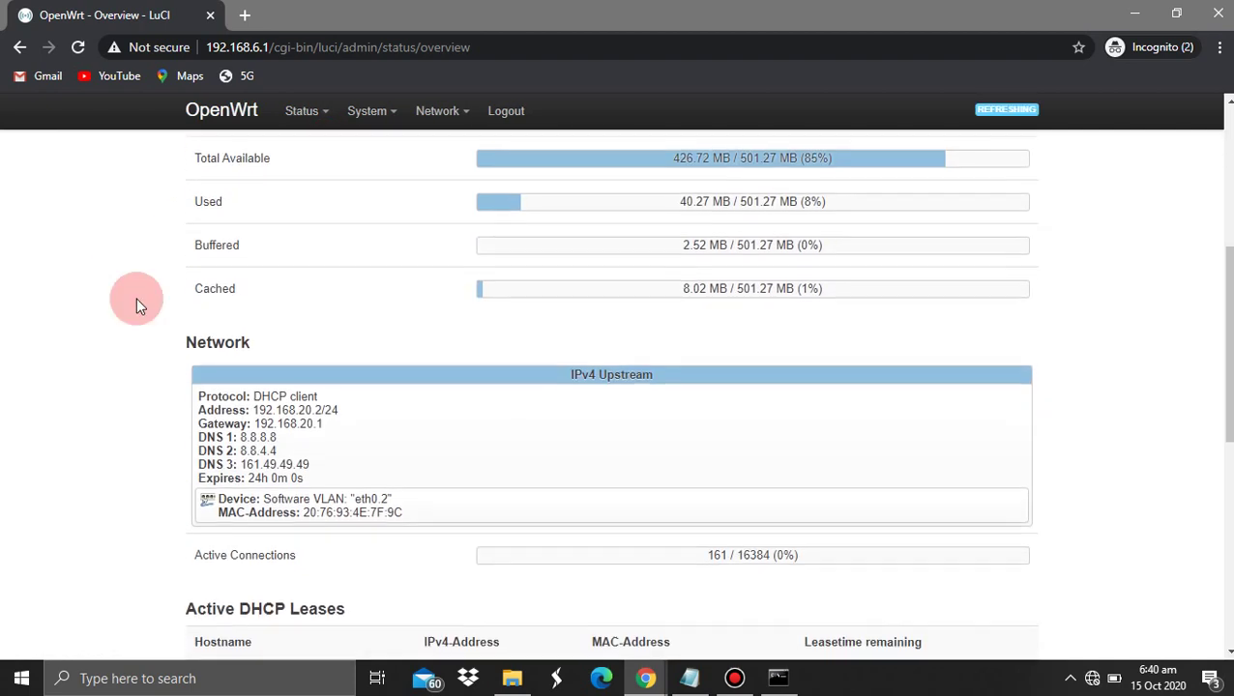
pyautogui.moveTo(338, 407); pyautogui.dragTo(318, 273)
pyautogui.moveTo(430, 114)
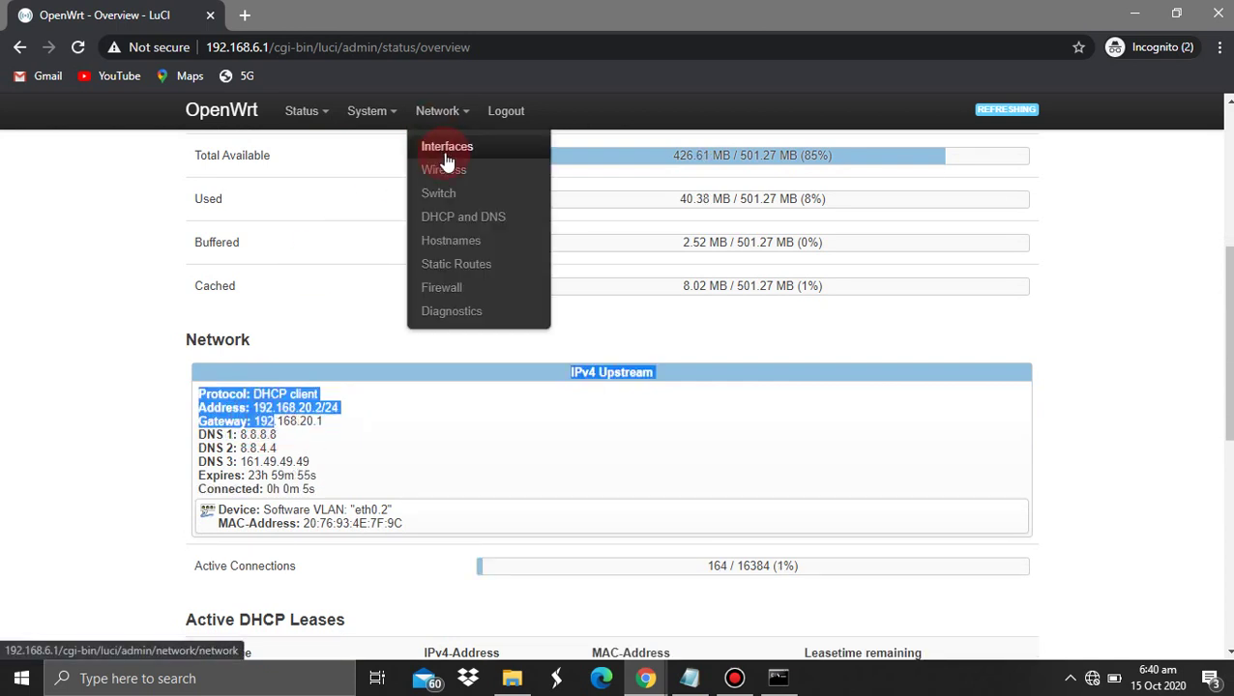
pyautogui.click(446, 155)
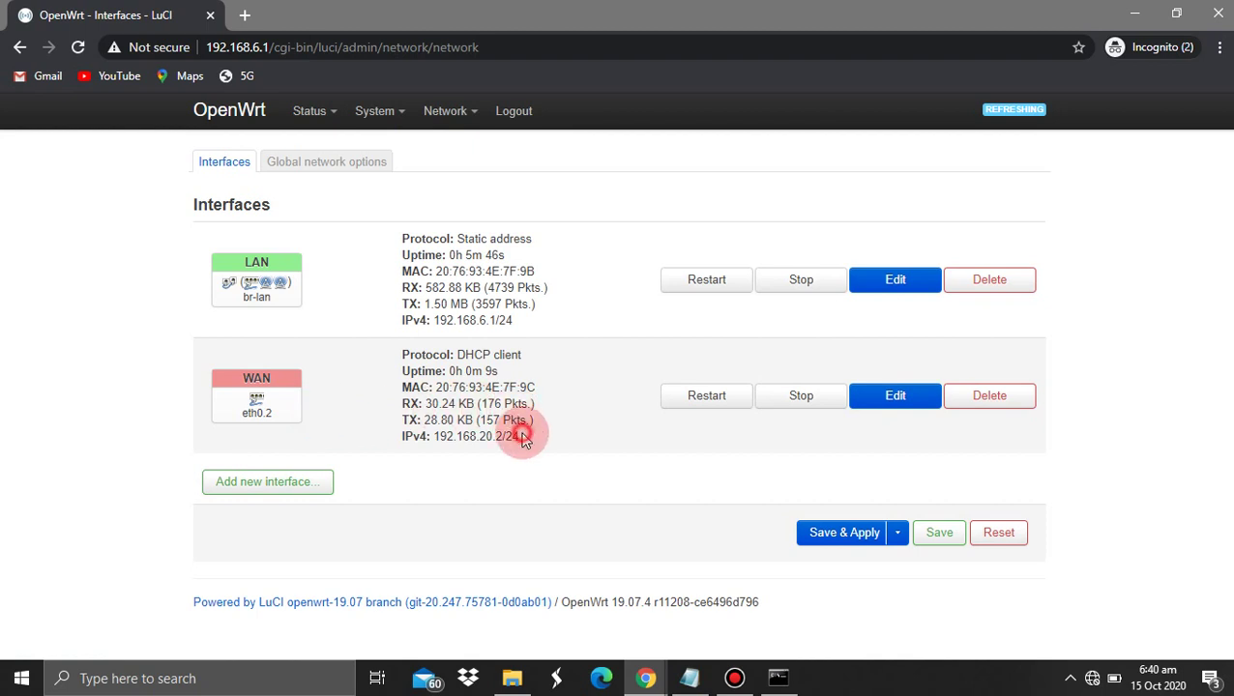
pyautogui.moveTo(520, 435)
pyautogui.mouseDown()
pyautogui.moveTo(462, 421)
pyautogui.moveTo(425, 437)
pyautogui.moveTo(504, 436)
pyautogui.mouseUp()
pyautogui.click(382, 346)
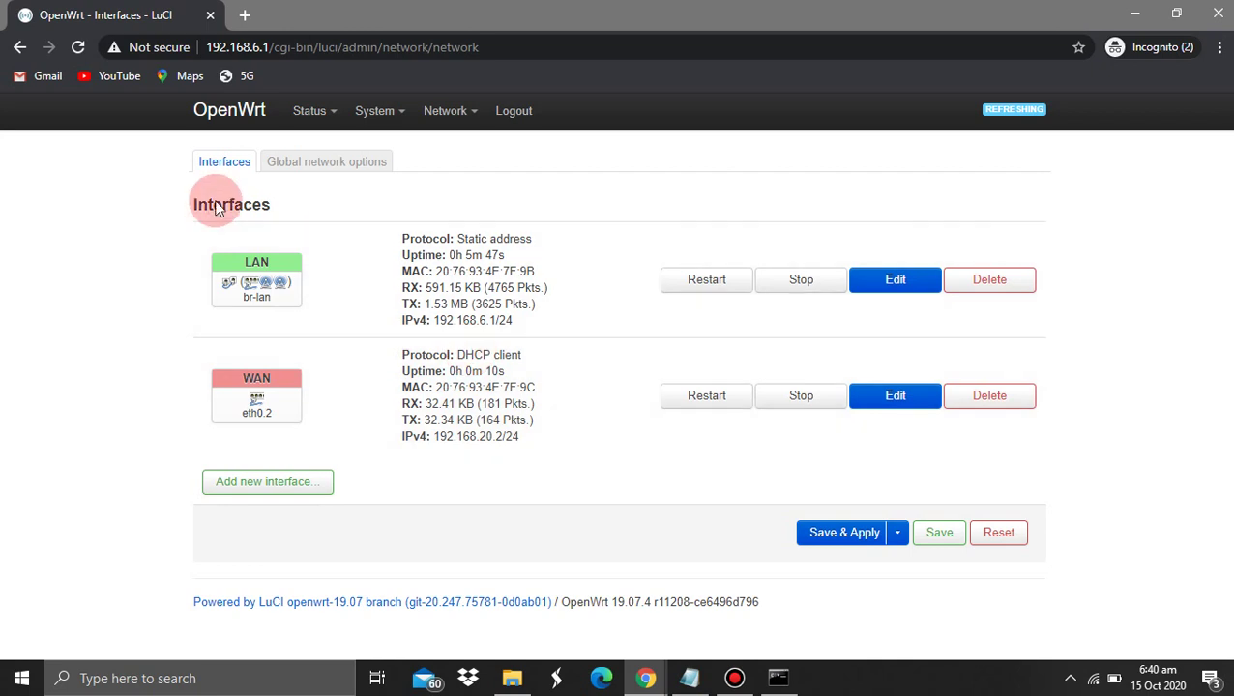
# Restart the continuous ping to 8.8.8.8, check the replies, and minimize the console
pyautogui.click(778, 678)
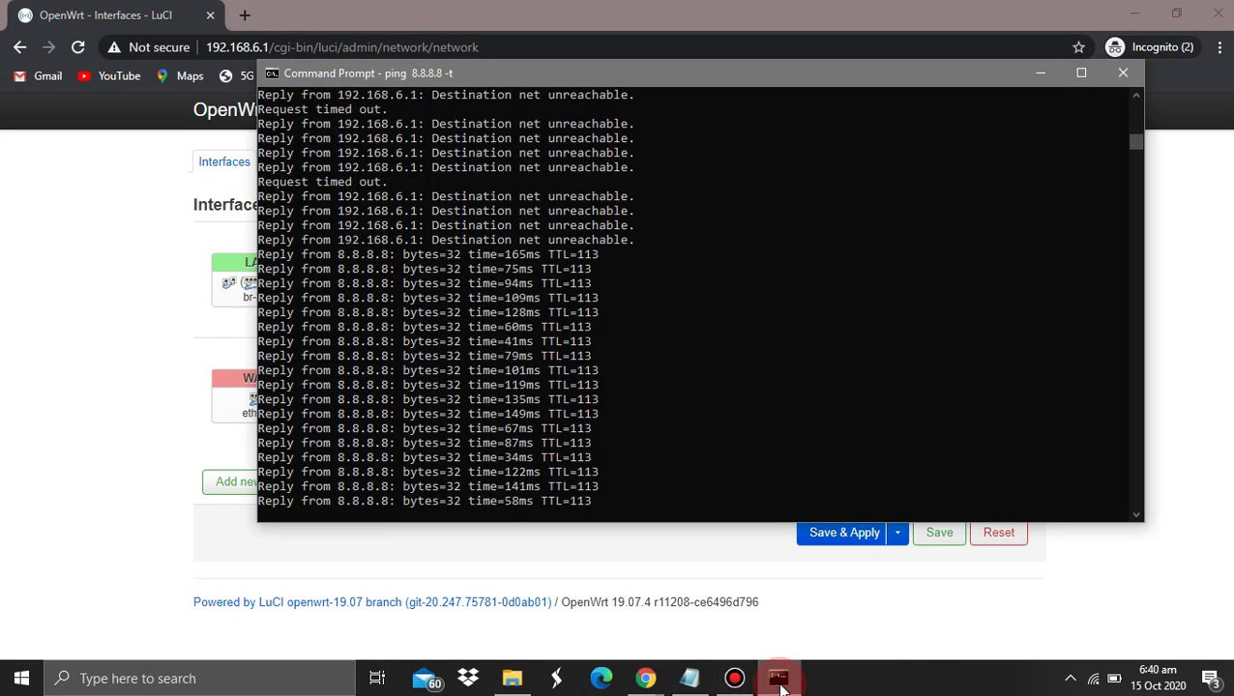
pyautogui.hotkey('ctrl', 'c')
pyautogui.press('Up')
pyautogui.press('Return')
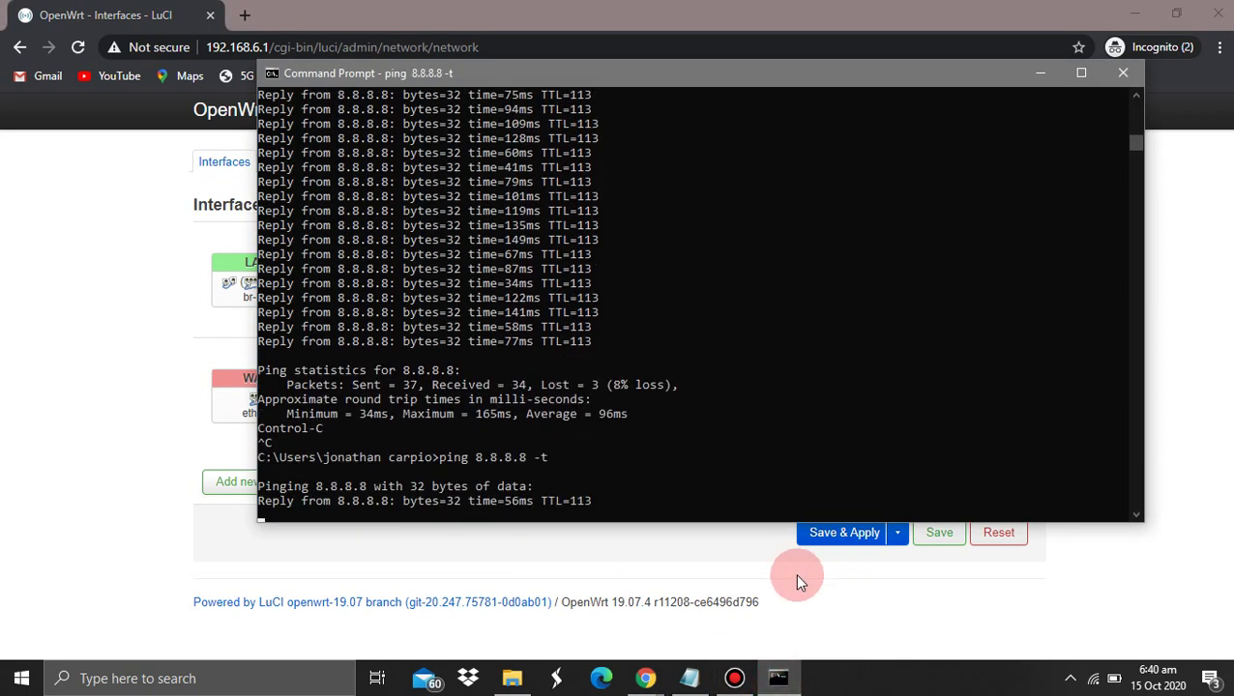
pyautogui.moveTo(533, 428); pyautogui.dragTo(551, 399)
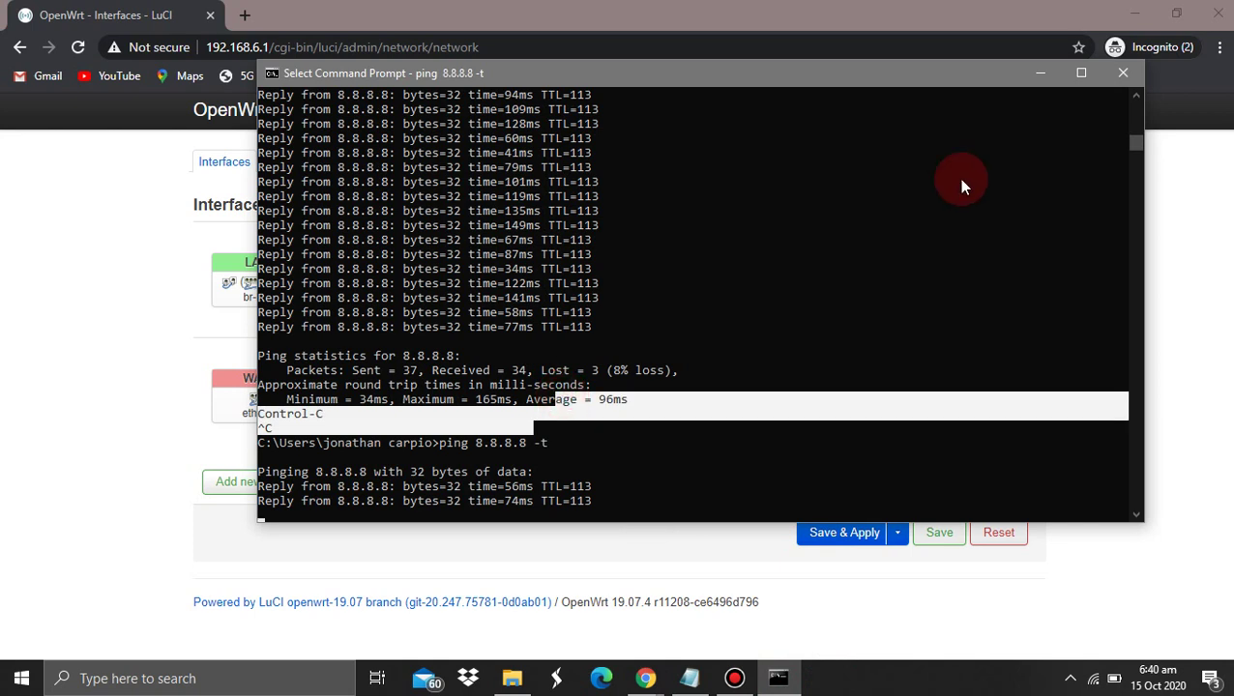
pyautogui.click(1035, 81)
# Select item 4's two software lines in the router notes, then just the -SQM.QOS label
pyautogui.click(690, 679)
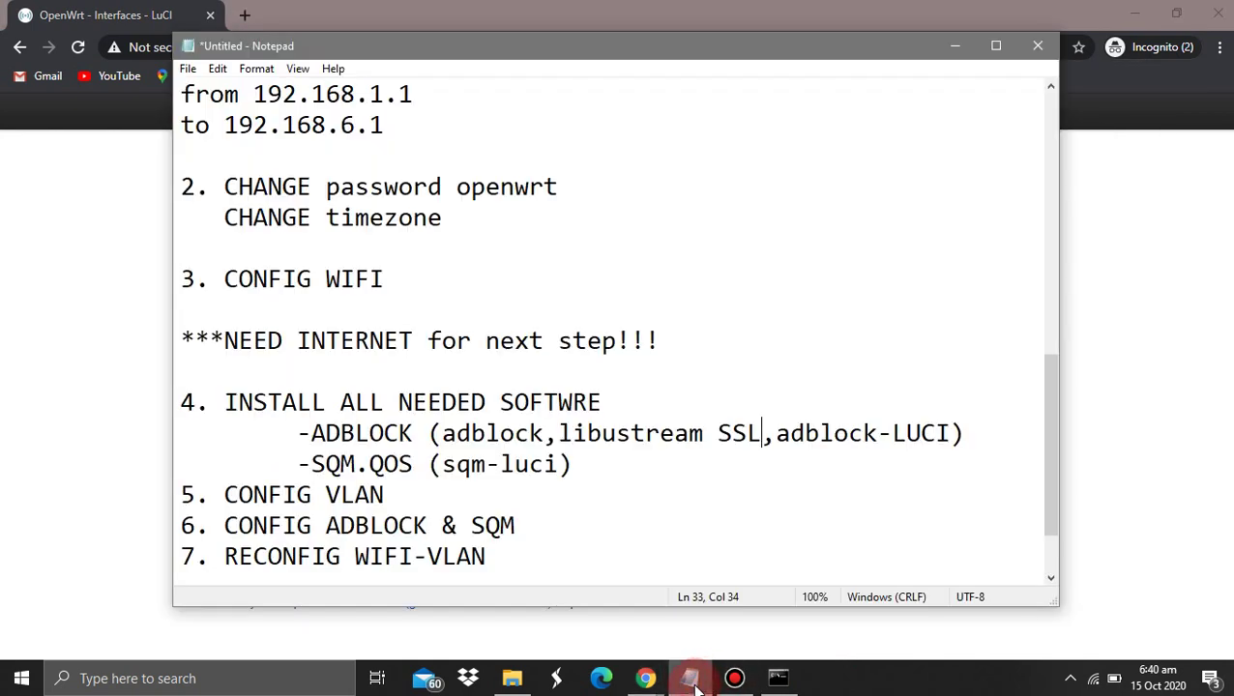
pyautogui.moveTo(583, 465); pyautogui.dragTo(146, 390)
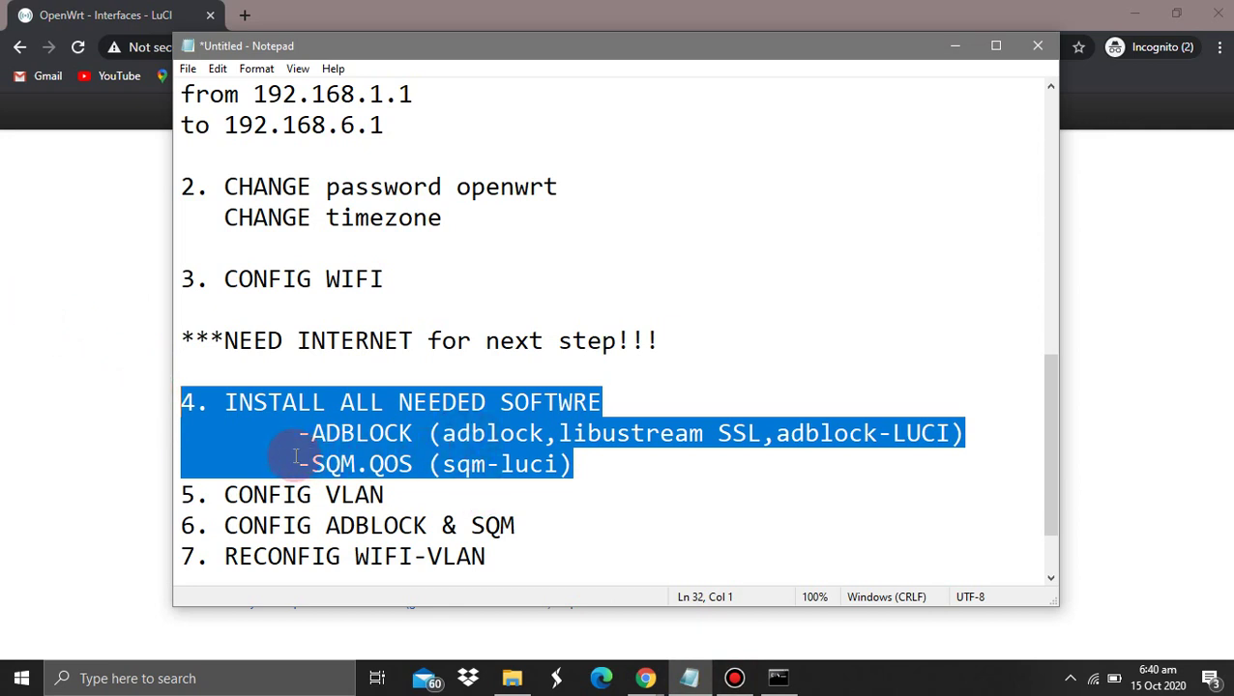
pyautogui.moveTo(297, 465); pyautogui.dragTo(414, 465)
# Open dslreports.com/speedtest in a new incognito tab via 'dsl', then return to Notepad
pyautogui.moveTo(645, 678)
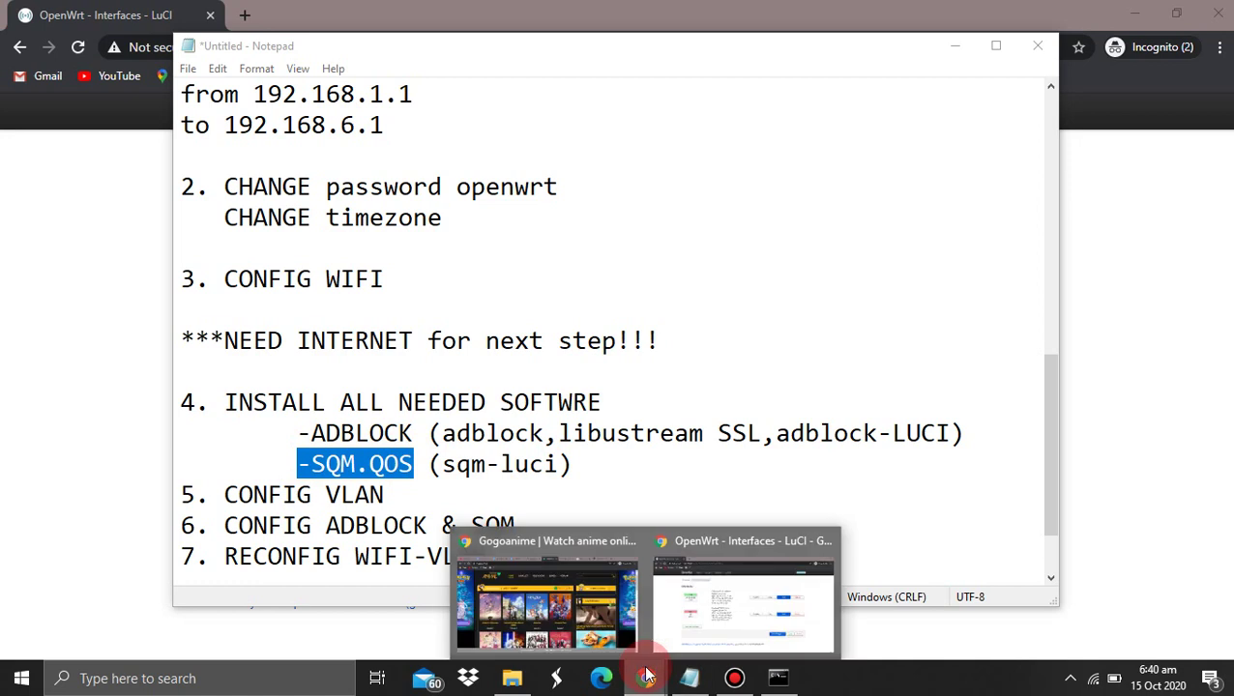
pyautogui.click(540, 566)
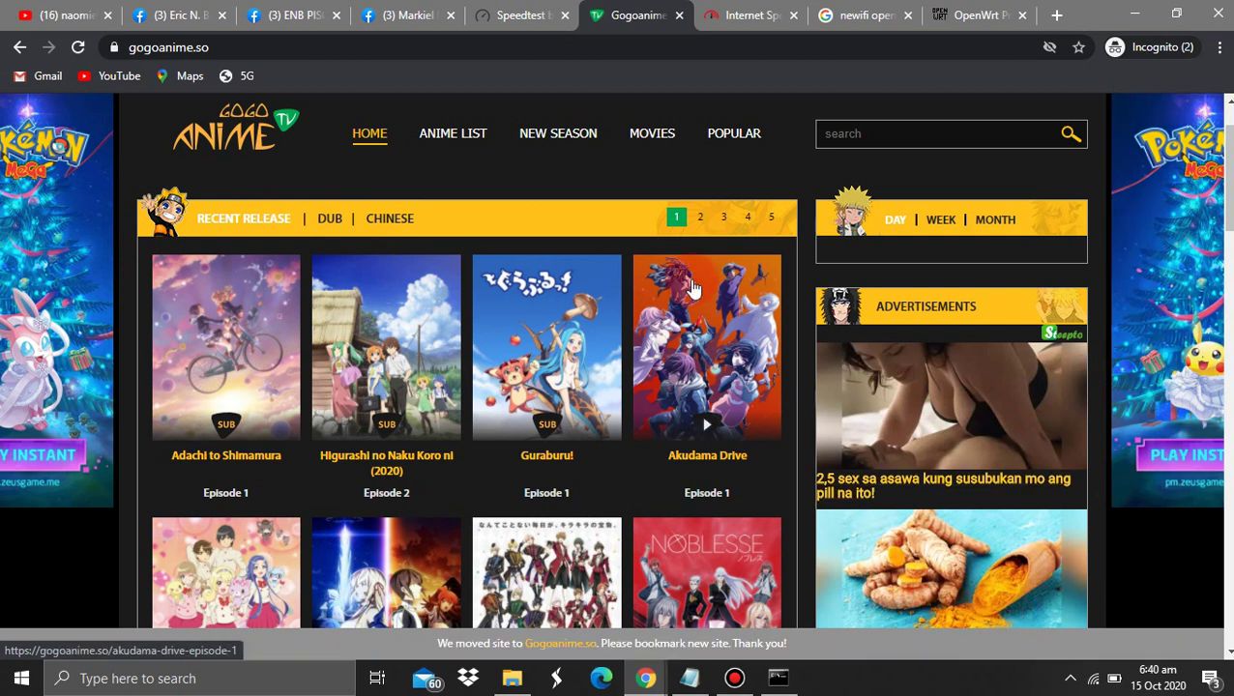
pyautogui.click(1056, 15)
pyautogui.write('dsl')
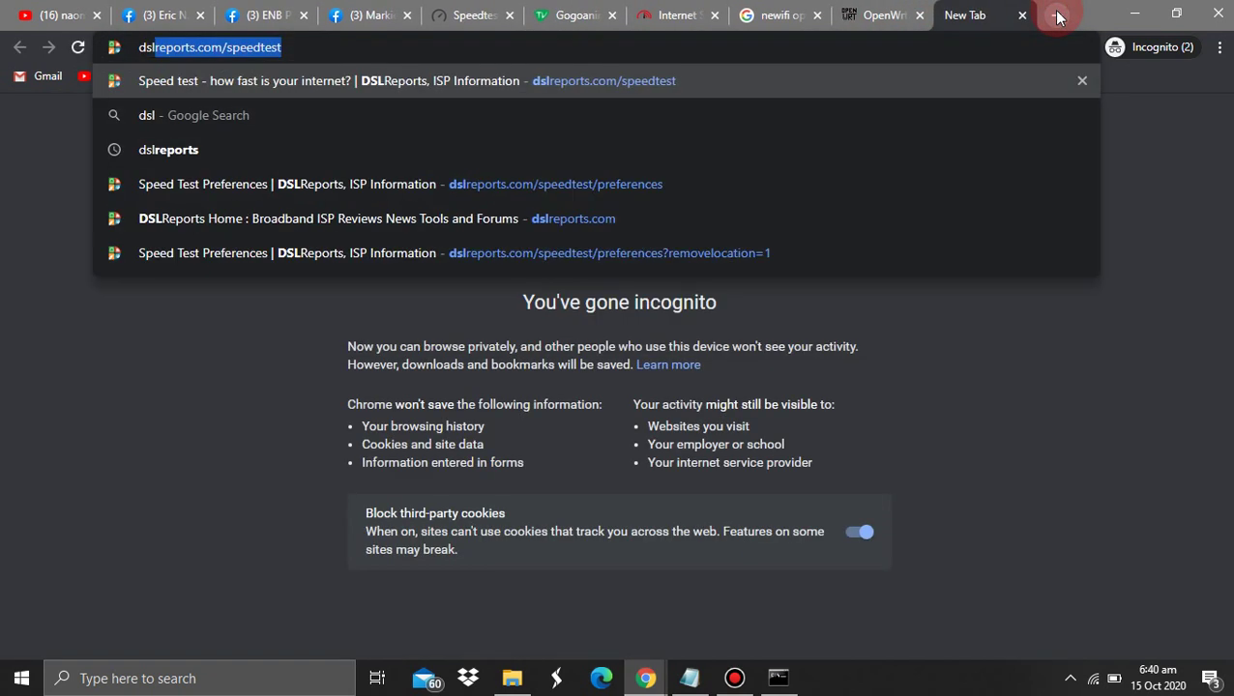
pyautogui.press('Return')
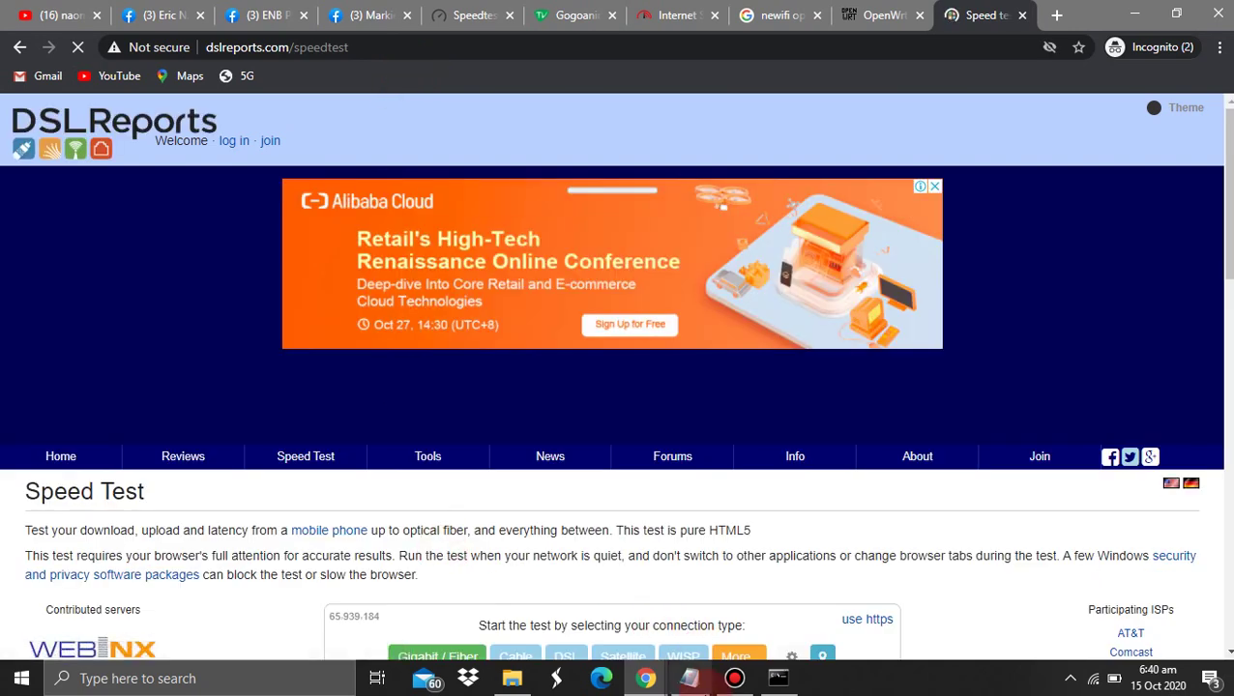
pyautogui.click(690, 680)
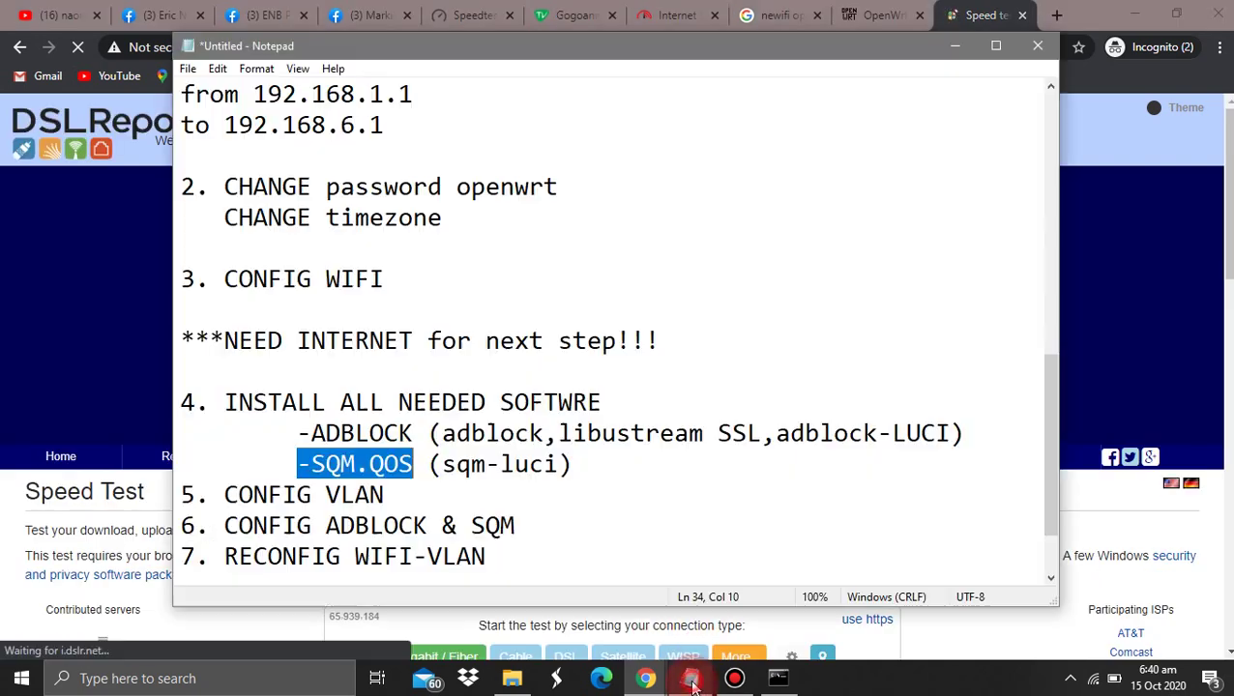
# Append '(no bufferbloat)' after (sqm-luci) in the notes and minimize Notepad
pyautogui.click(584, 463)
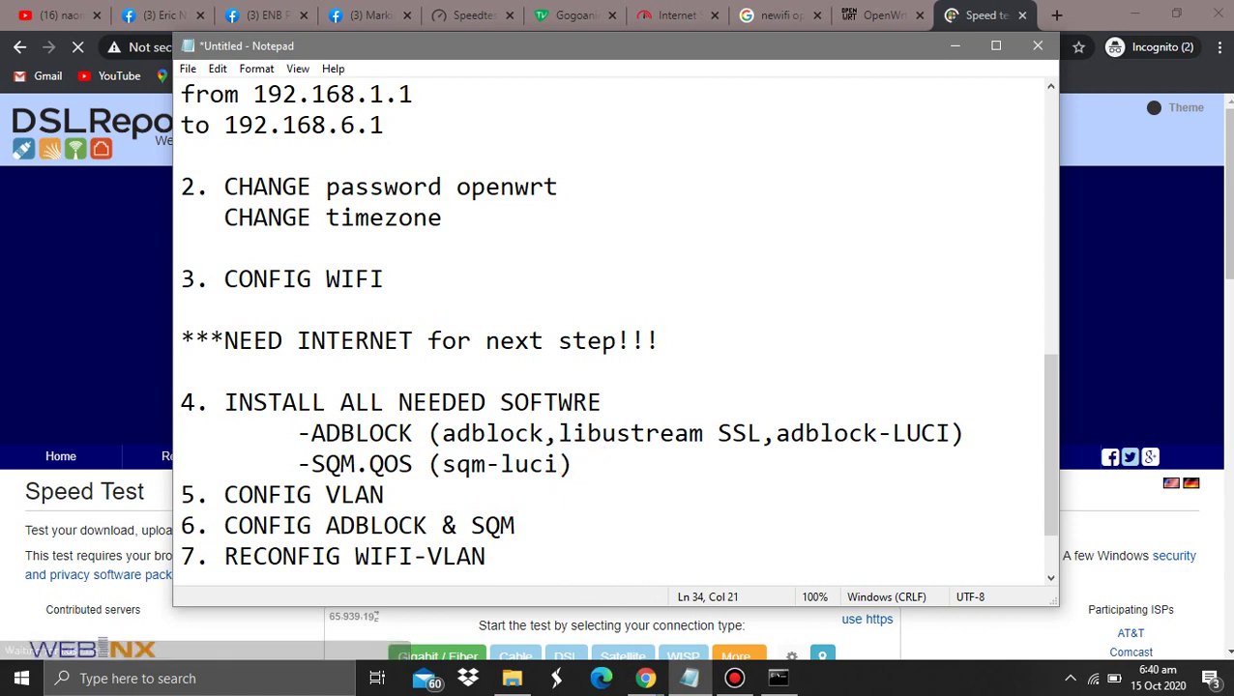
pyautogui.write('(')
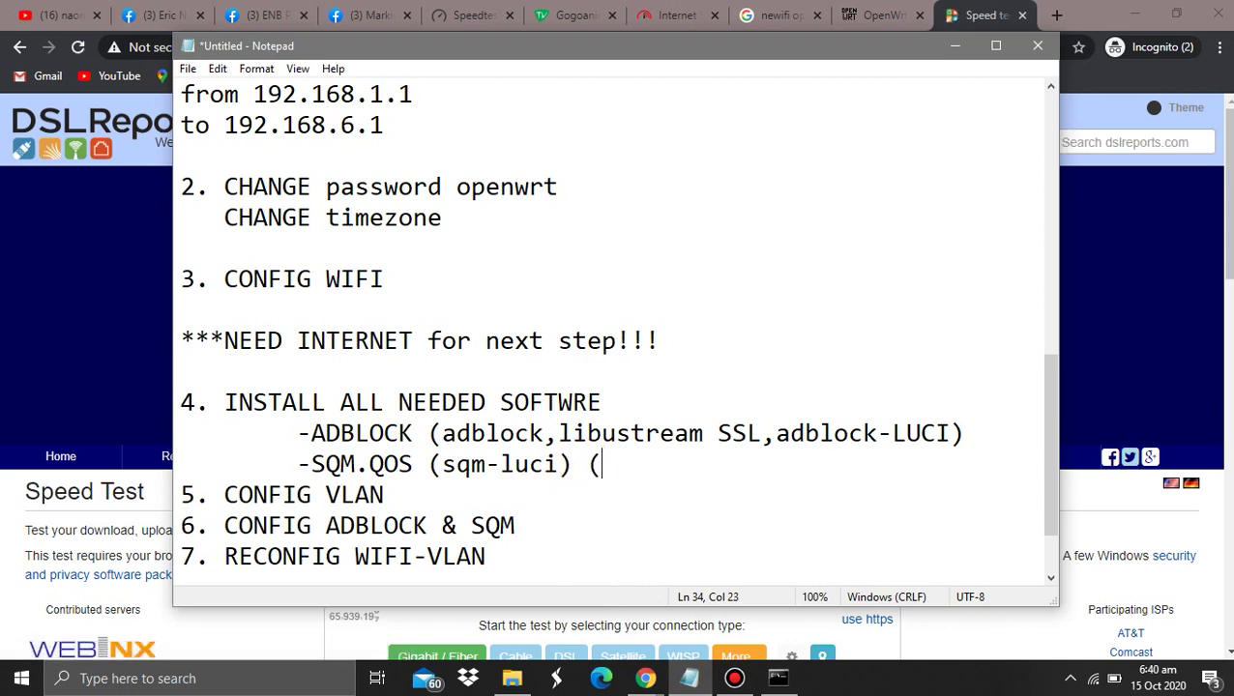
pyautogui.write('no buffer')
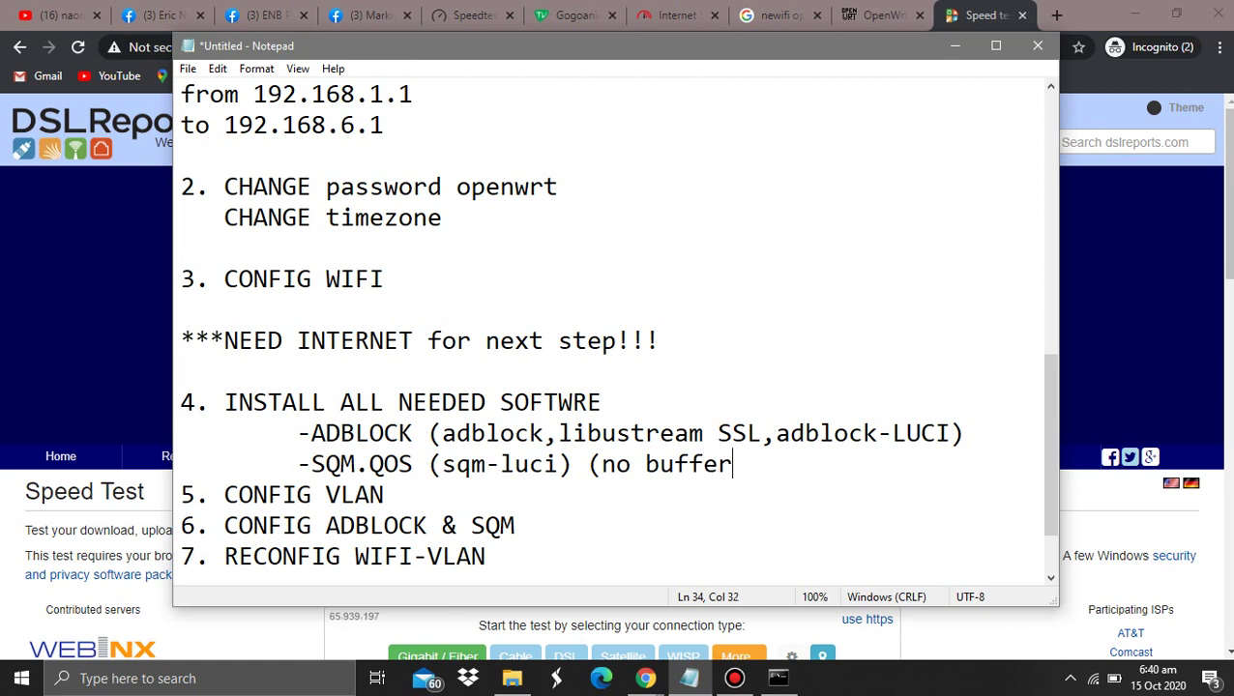
pyautogui.write('lbb')
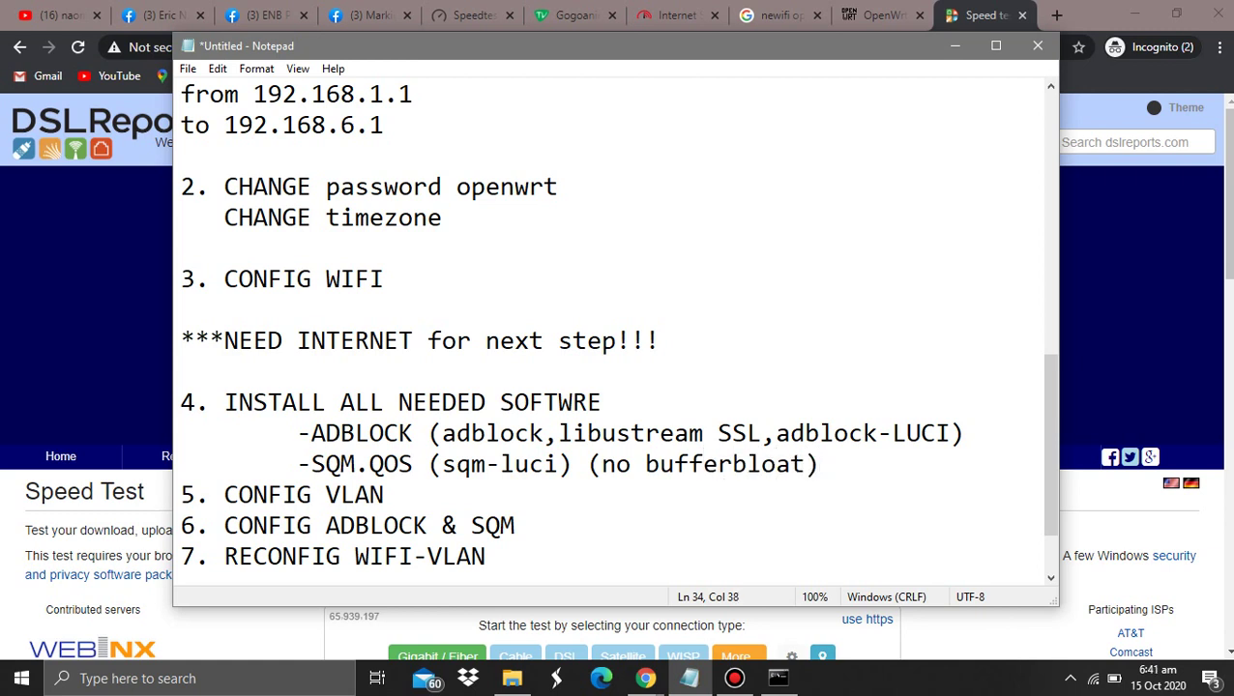
pyautogui.moveTo(899, 94); pyautogui.dragTo(950, 69)
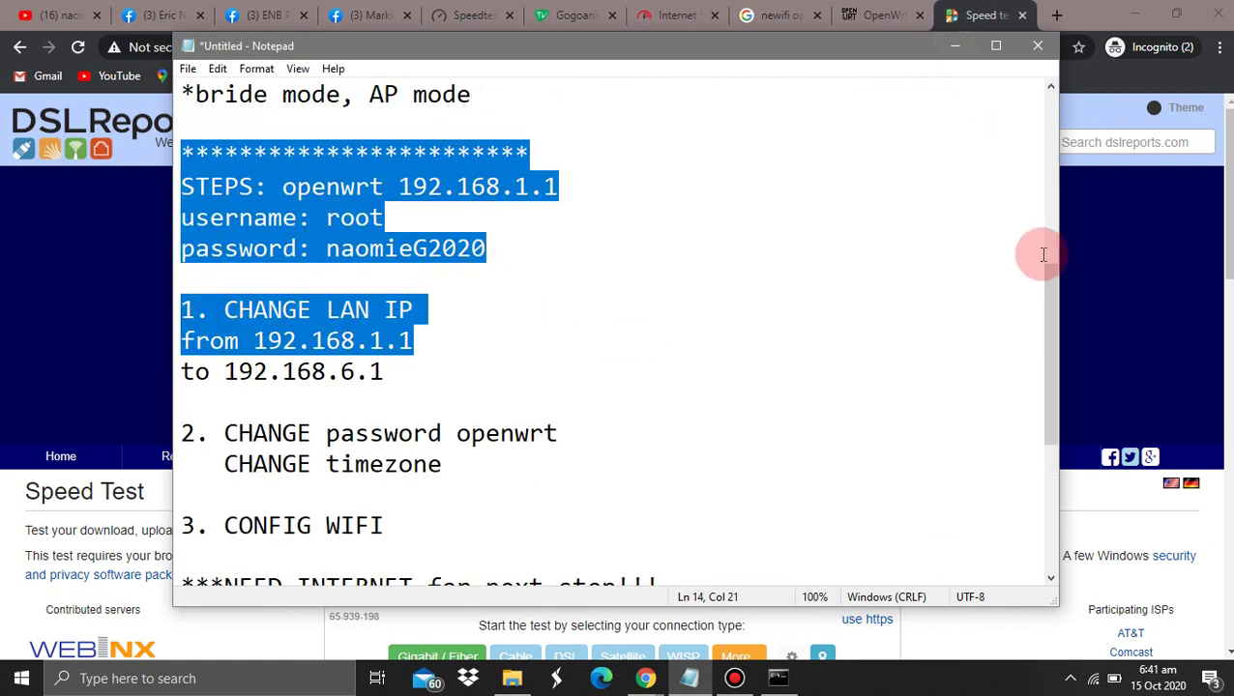
pyautogui.moveTo(1045, 273); pyautogui.dragTo(1051, 360)
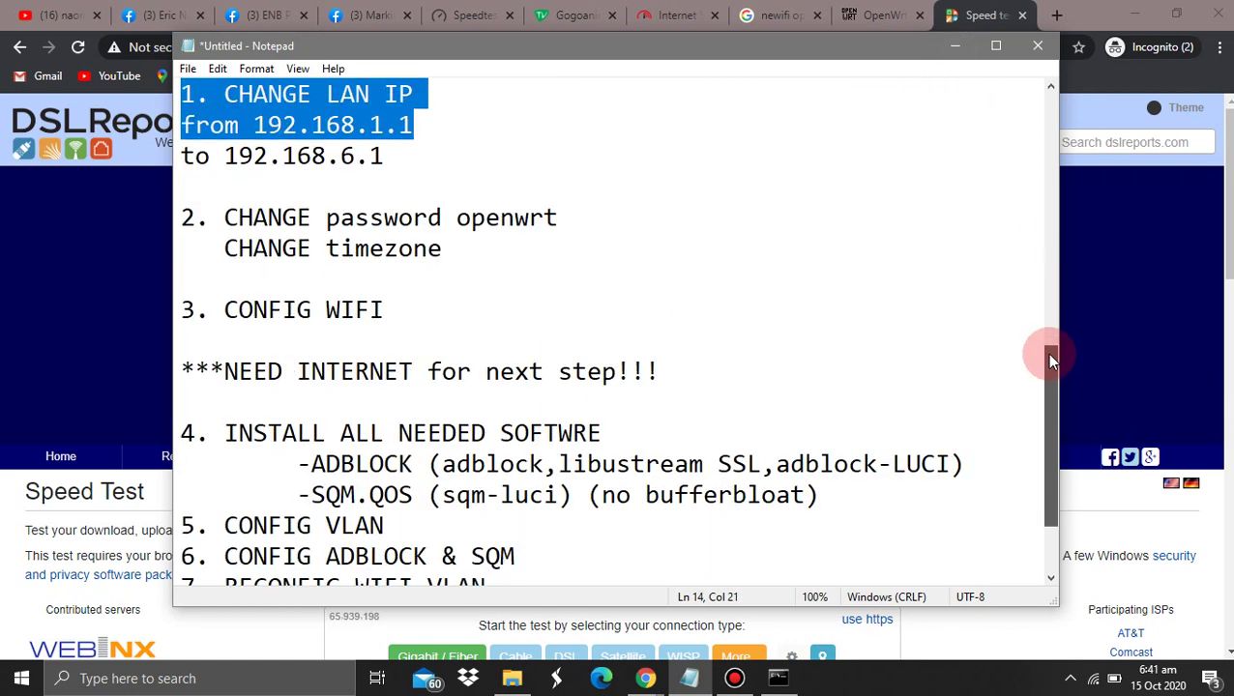
pyautogui.moveTo(631, 495); pyautogui.dragTo(615, 495)
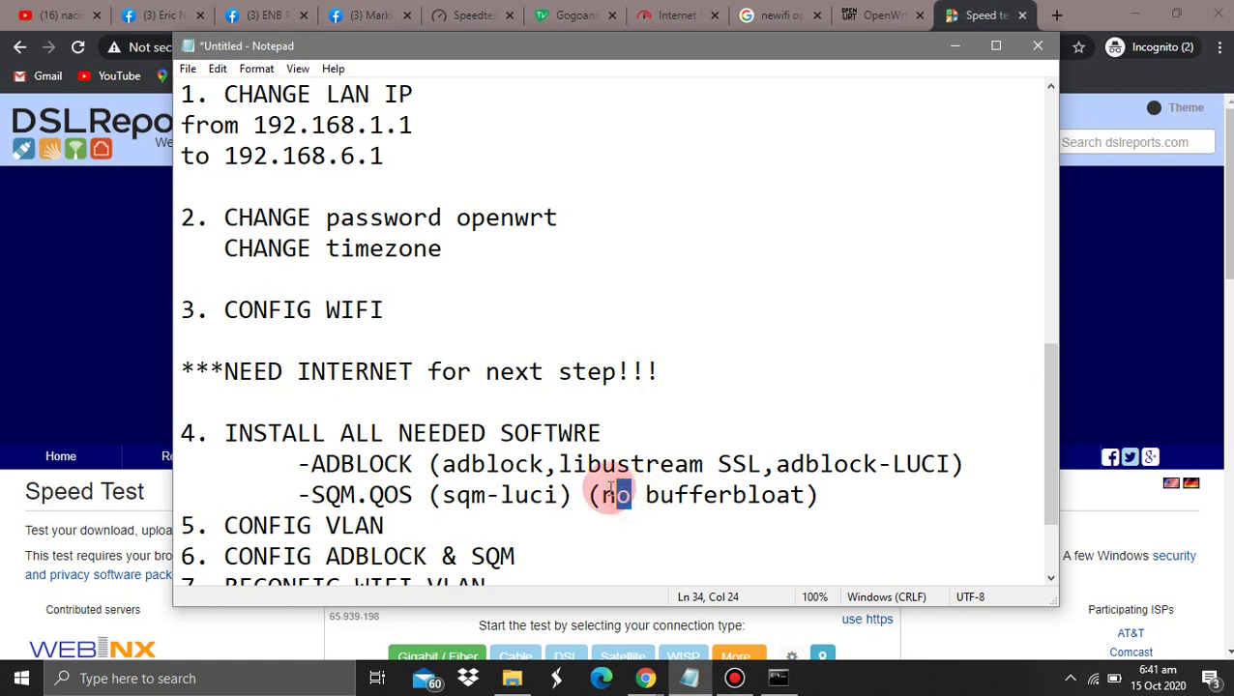
pyautogui.click(955, 46)
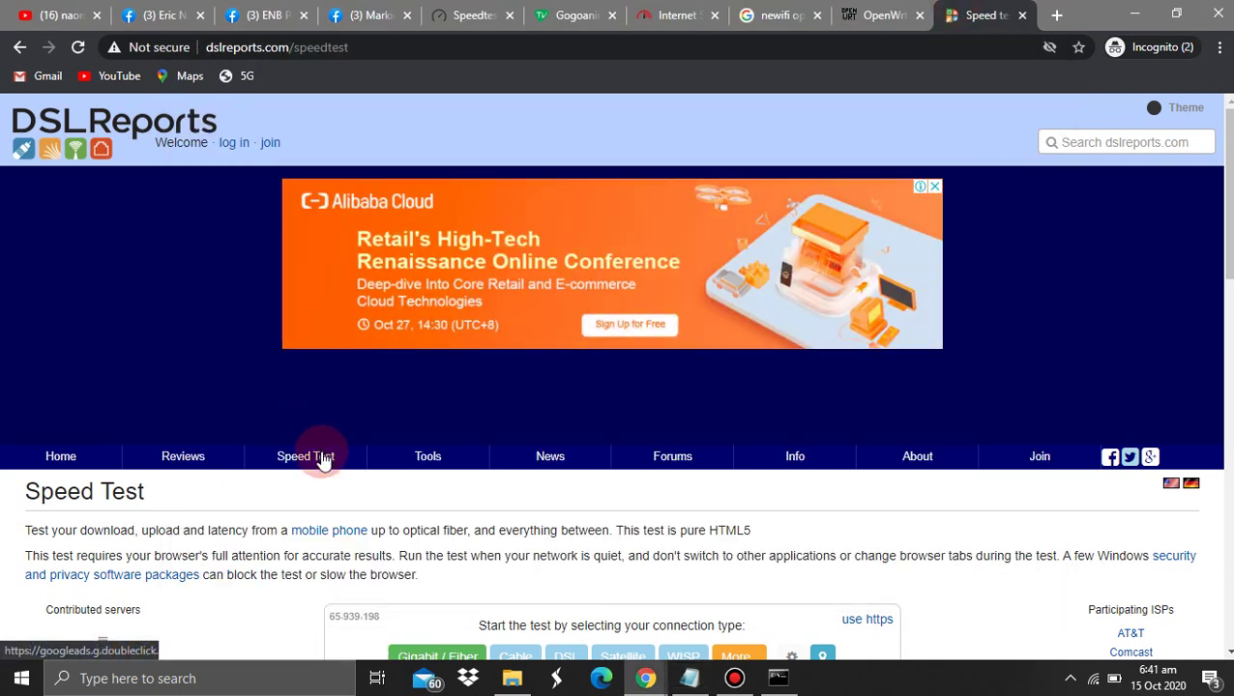
# Reload the speed test, then trim 'speedtest' from the address to reach the DSLReports home page
pyautogui.moveTo(321, 465)
pyautogui.click(276, 483)
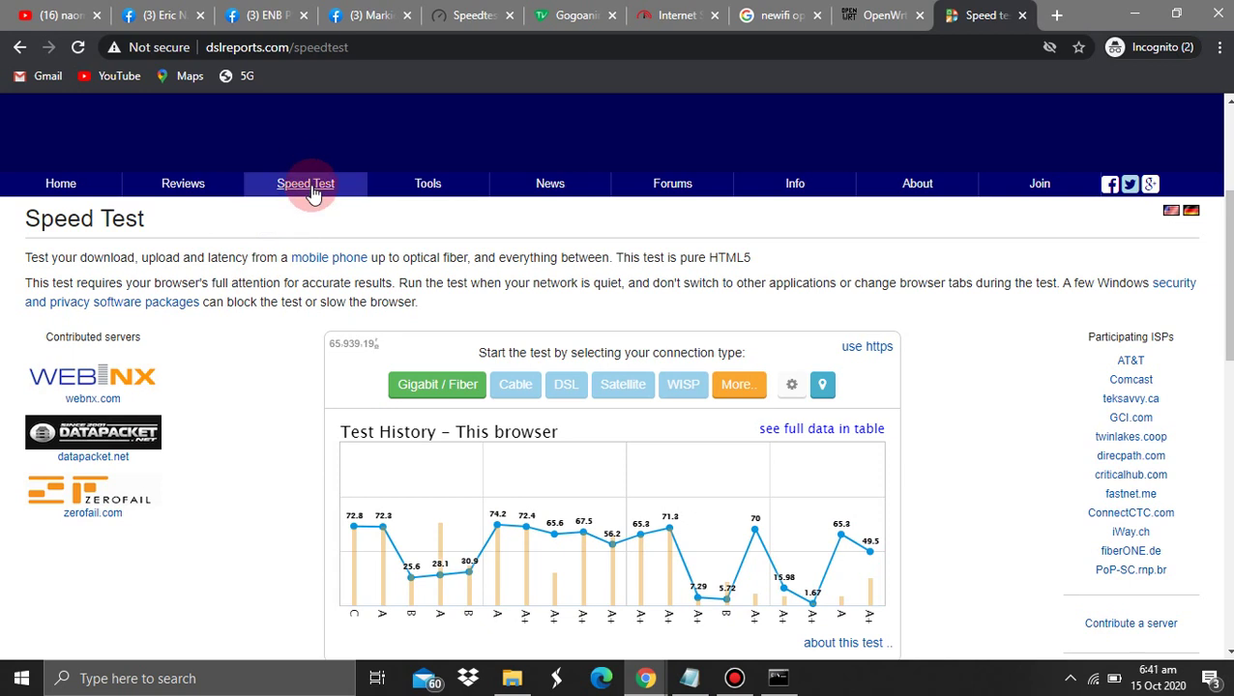
pyautogui.moveTo(312, 188)
pyautogui.moveTo(288, 277); pyautogui.dragTo(300, 53)
pyautogui.doubleClick(299, 50)
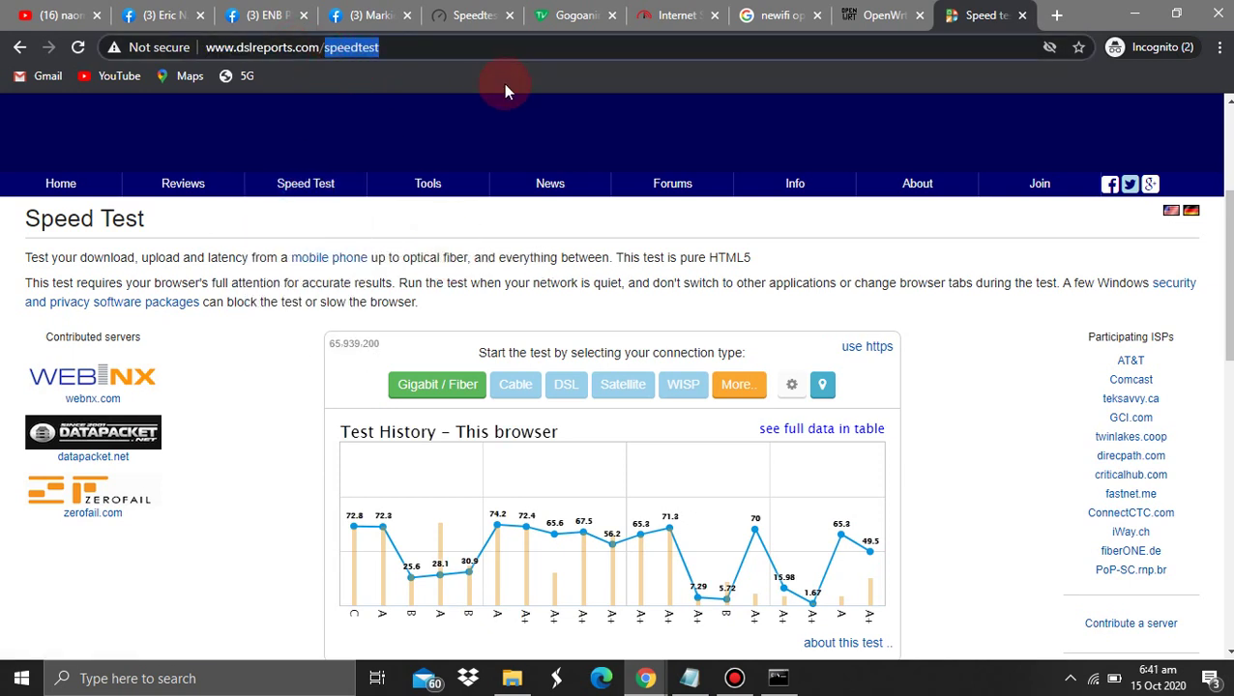
pyautogui.press('BackSpace')
pyautogui.click(503, 83)
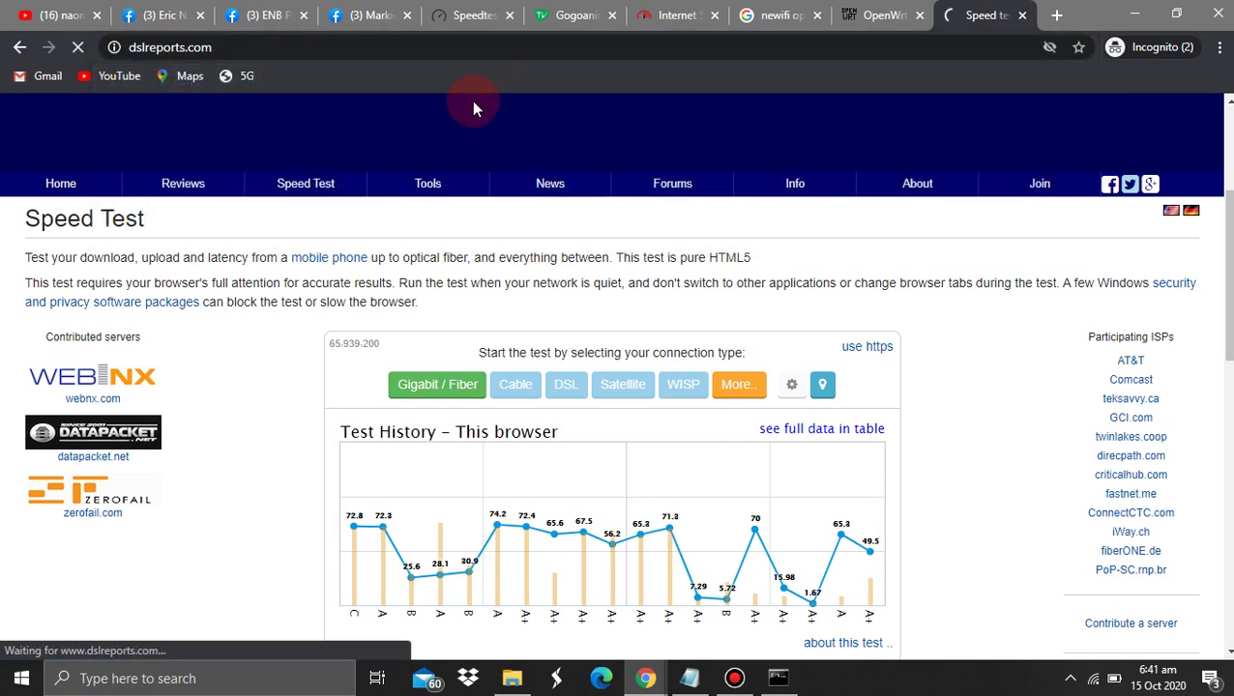
# Set the connection location to Manila in Speed Test Preferences and validate and save it
pyautogui.moveTo(296, 176)
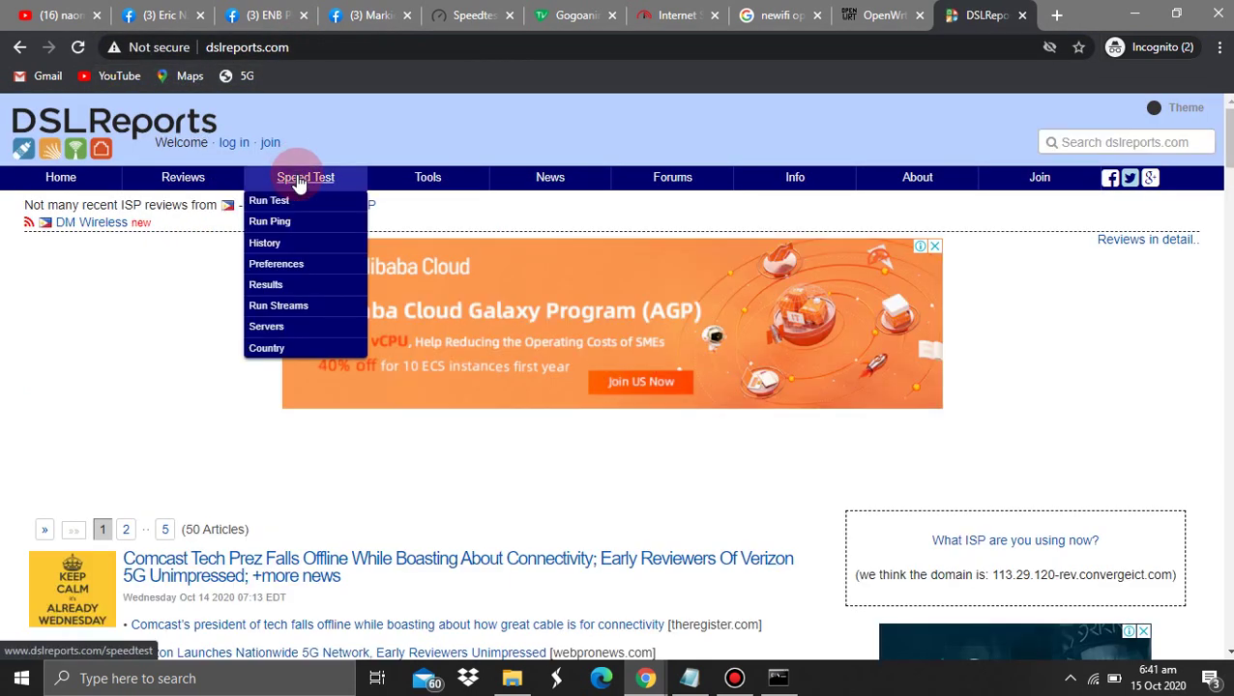
pyautogui.click(292, 270)
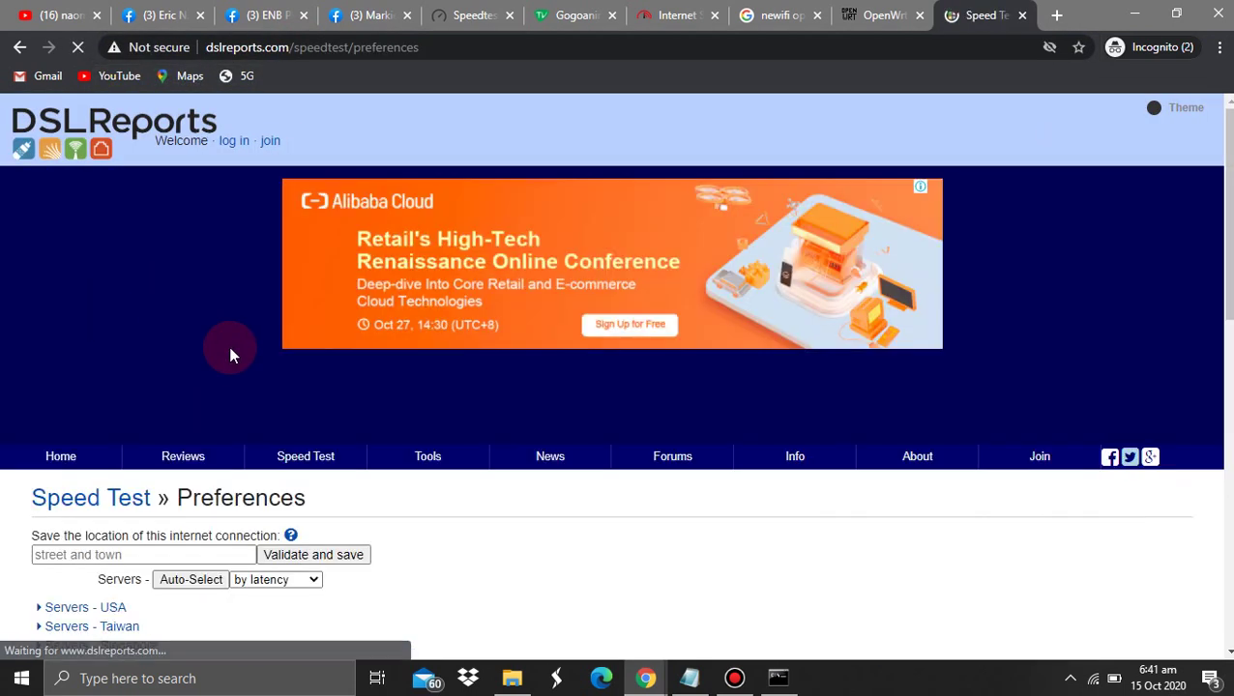
pyautogui.scroll(-1, 282, 438)
pyautogui.click(233, 440)
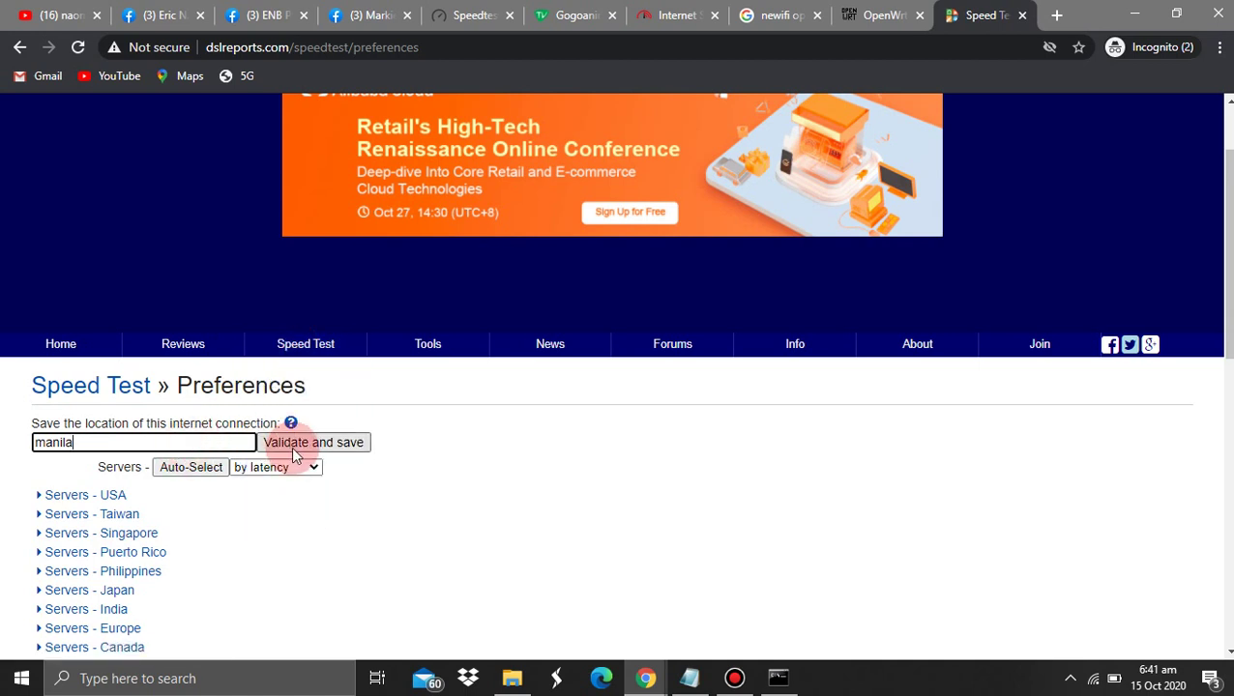
pyautogui.click(295, 454)
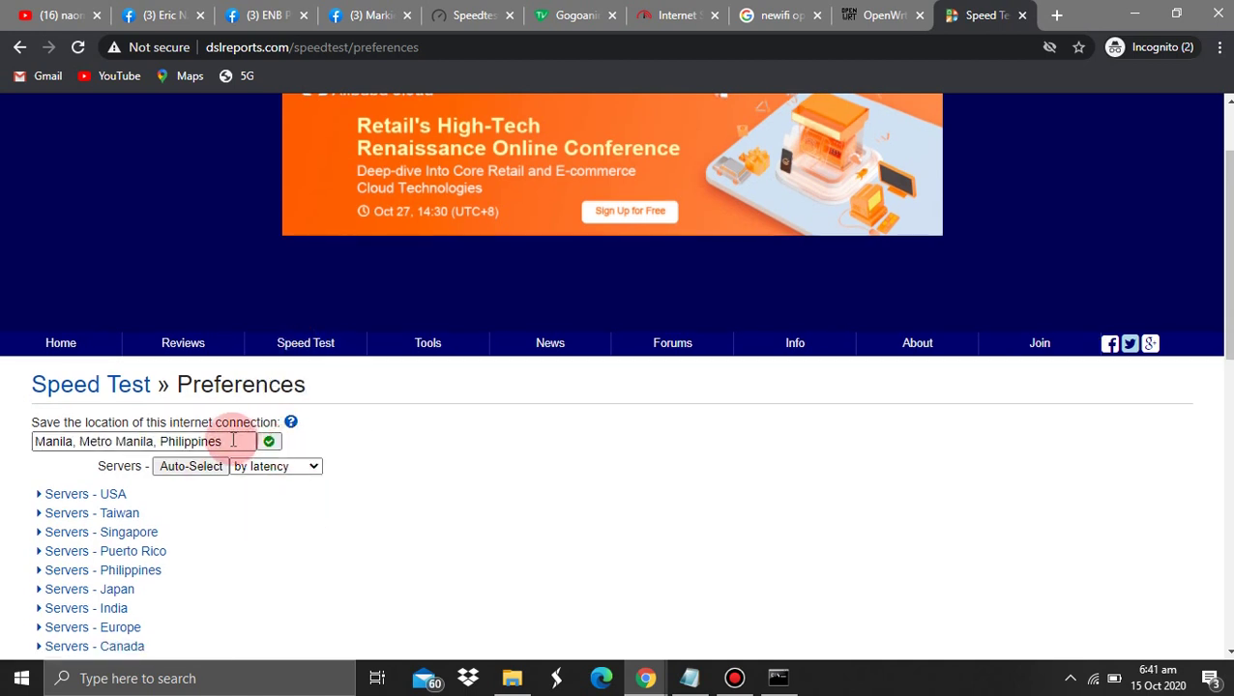
# Run the DSLReports speed test with the Gigabit / Fiber profile
pyautogui.moveTo(319, 356)
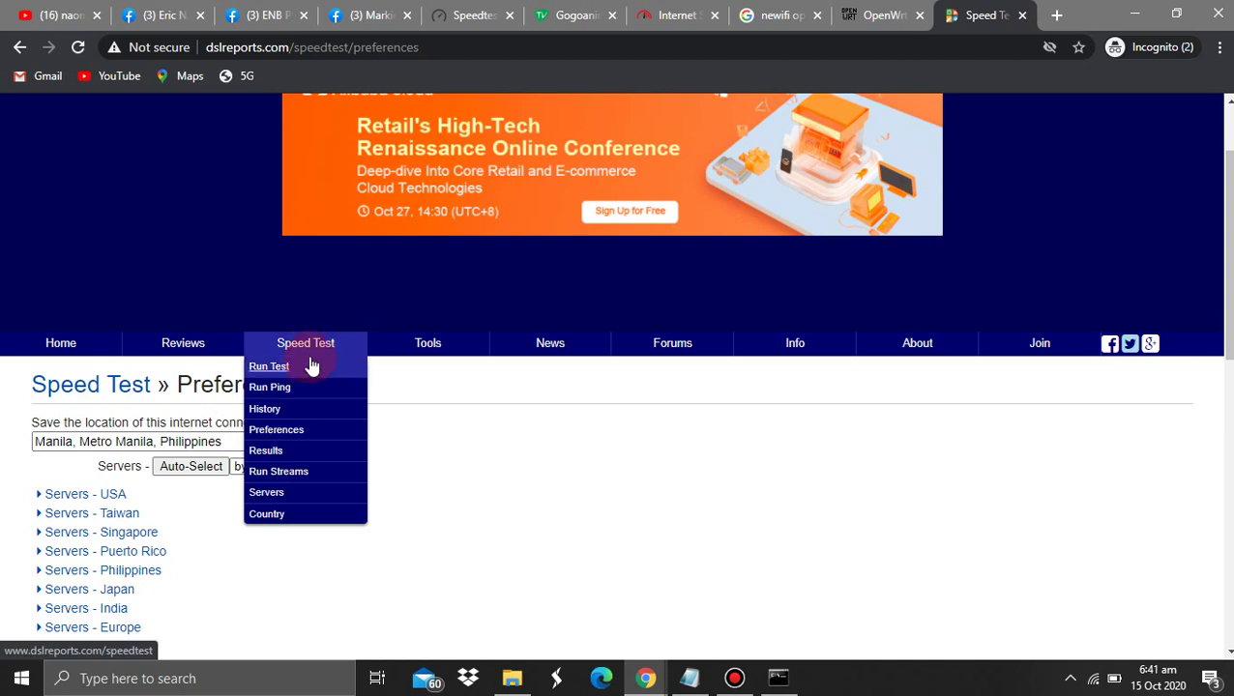
pyautogui.click(309, 365)
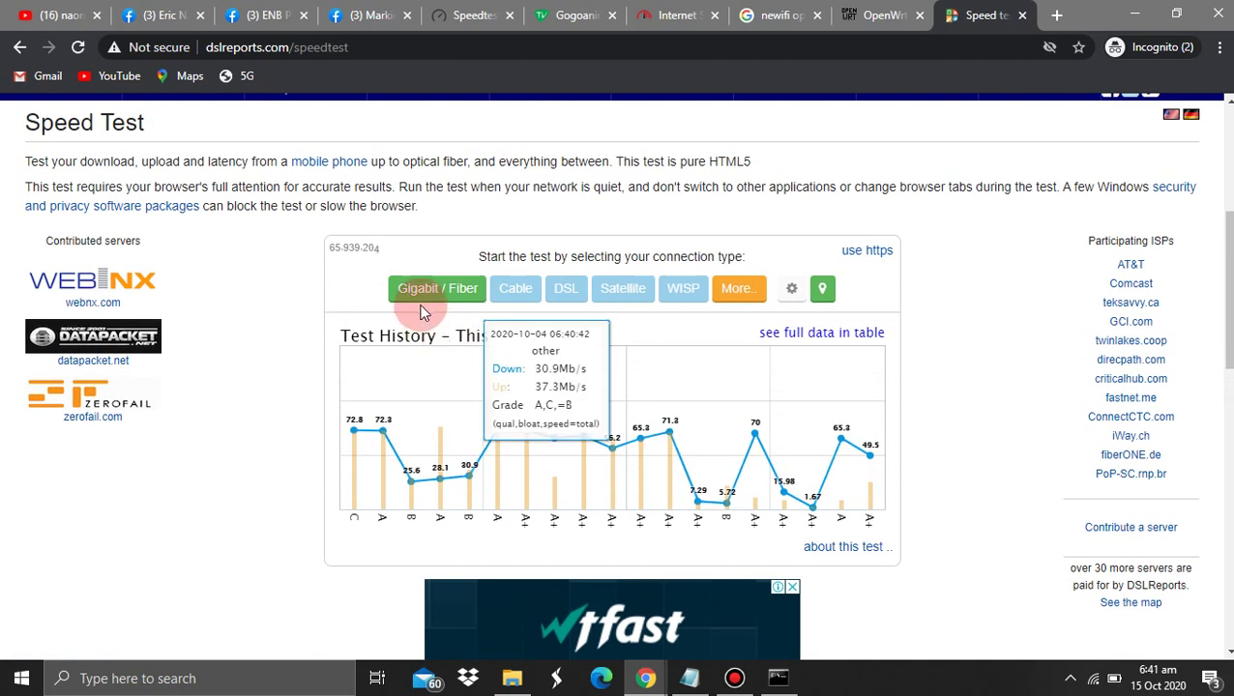
pyautogui.click(436, 288)
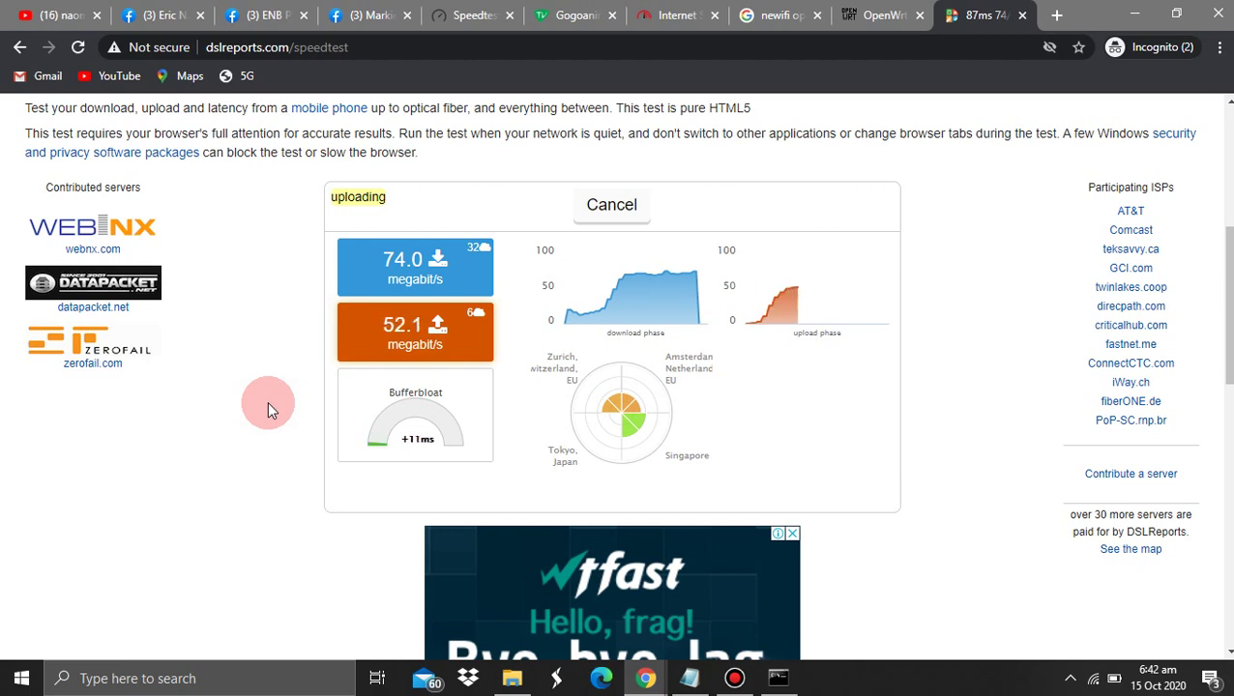
pyautogui.moveTo(371, 444)
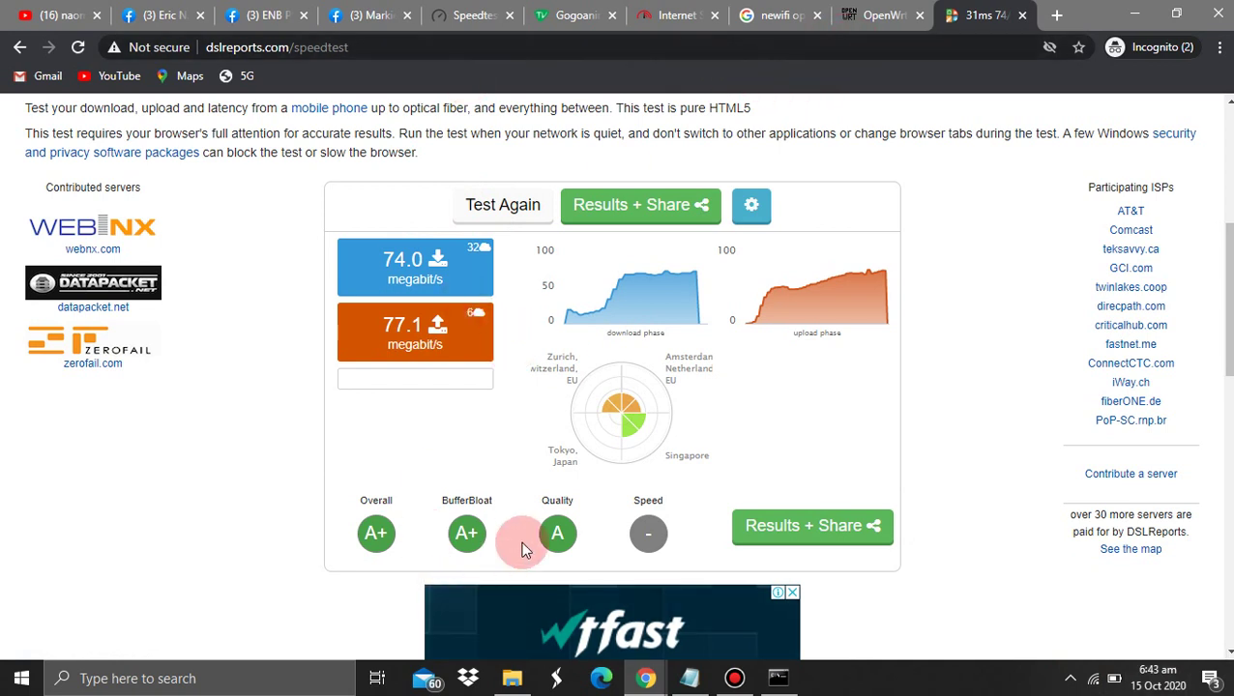
pyautogui.moveTo(522, 549); pyautogui.dragTo(466, 366)
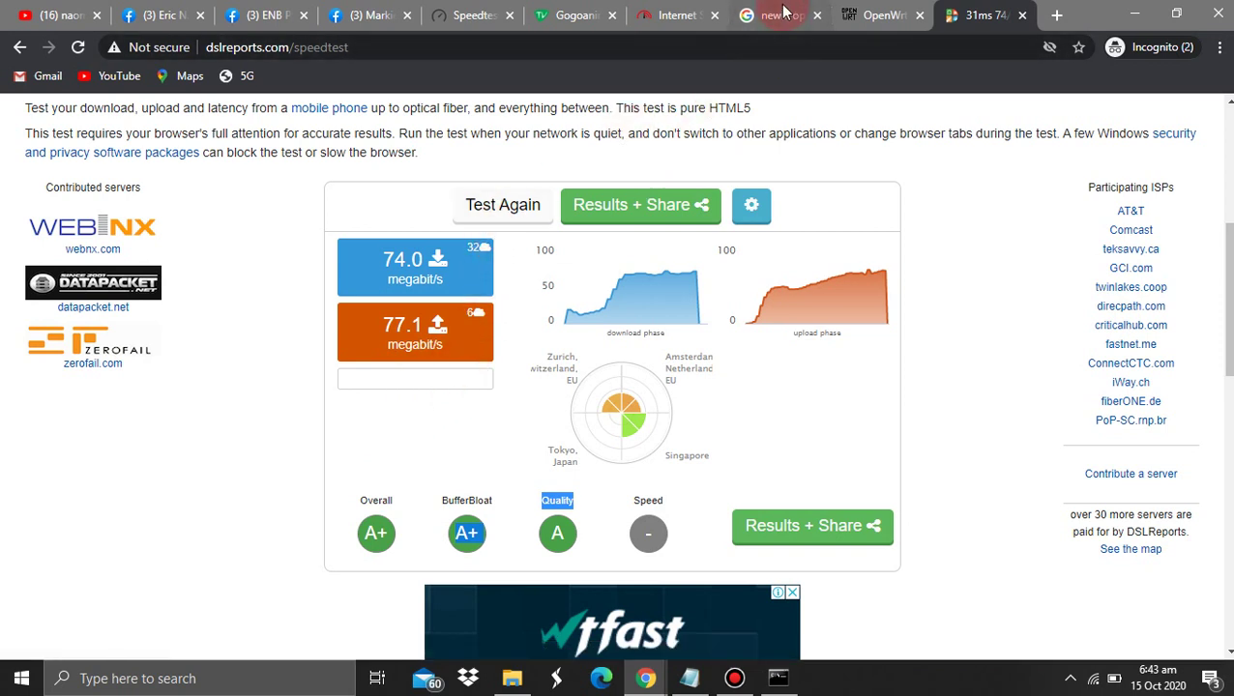
# Check the Gogoanime tab for ads, then switch to the OpenWrt Interfaces window
pyautogui.click(575, 14)
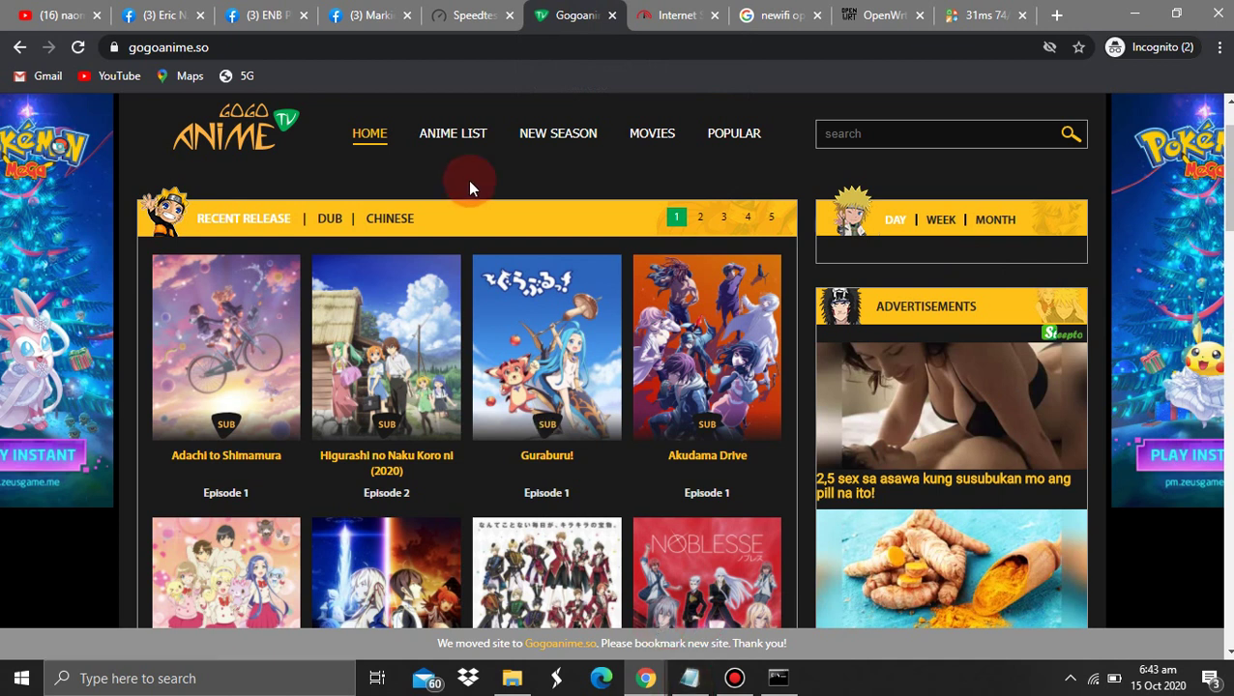
pyautogui.moveTo(646, 677)
pyautogui.click(706, 586)
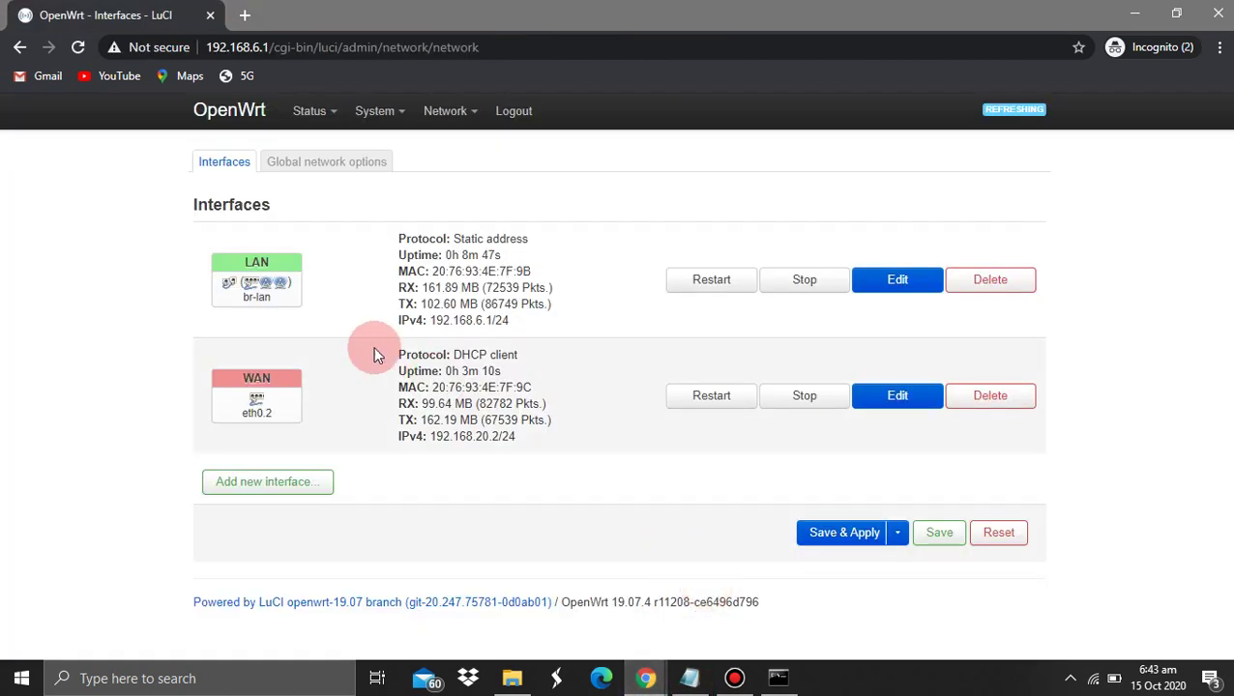
# Highlight the internet reminder, install-all-software step and Adblock/SQM package lines in the notes
pyautogui.click(704, 679)
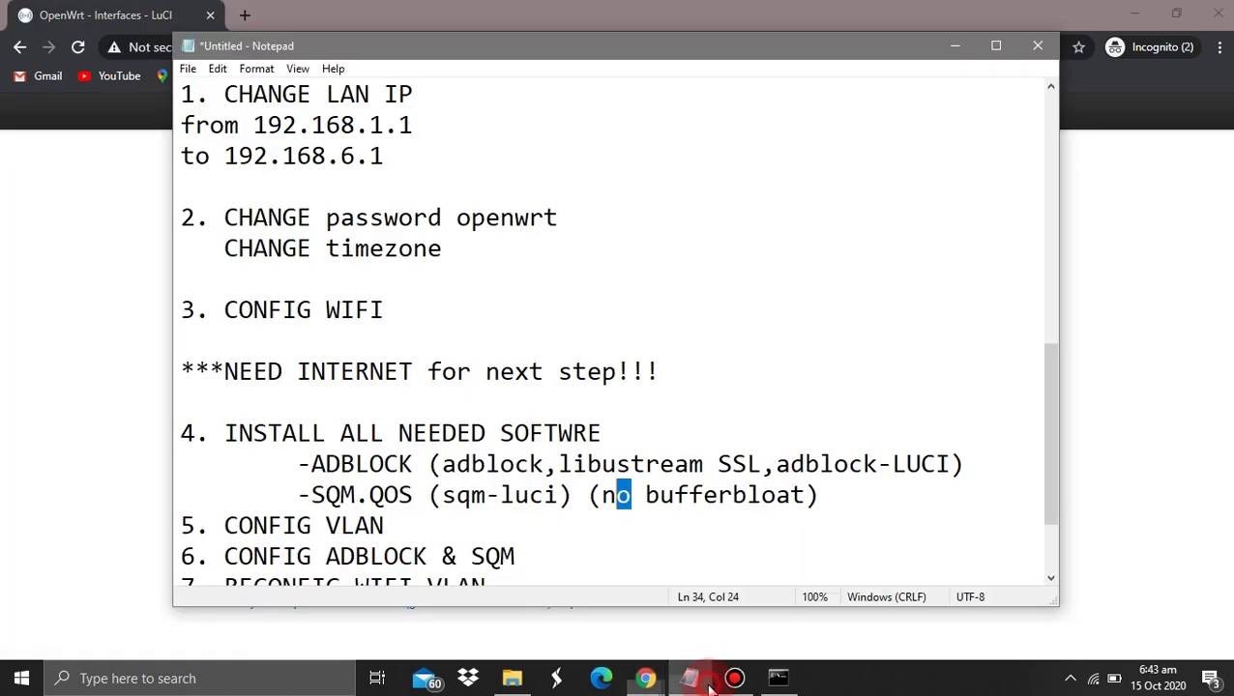
pyautogui.scroll(-1, 401, 464)
pyautogui.click(225, 281)
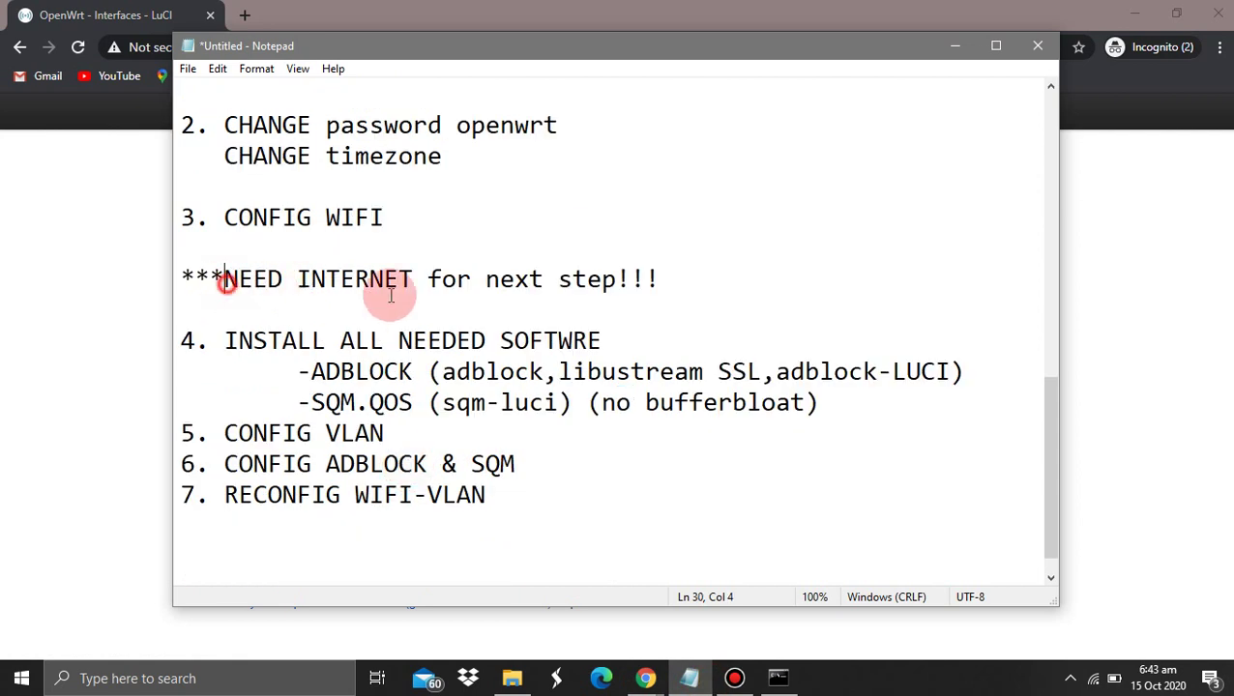
pyautogui.keyDown('shift'); pyautogui.click(303, 309); pyautogui.keyUp('shift')
pyautogui.moveTo(237, 341); pyautogui.dragTo(530, 346)
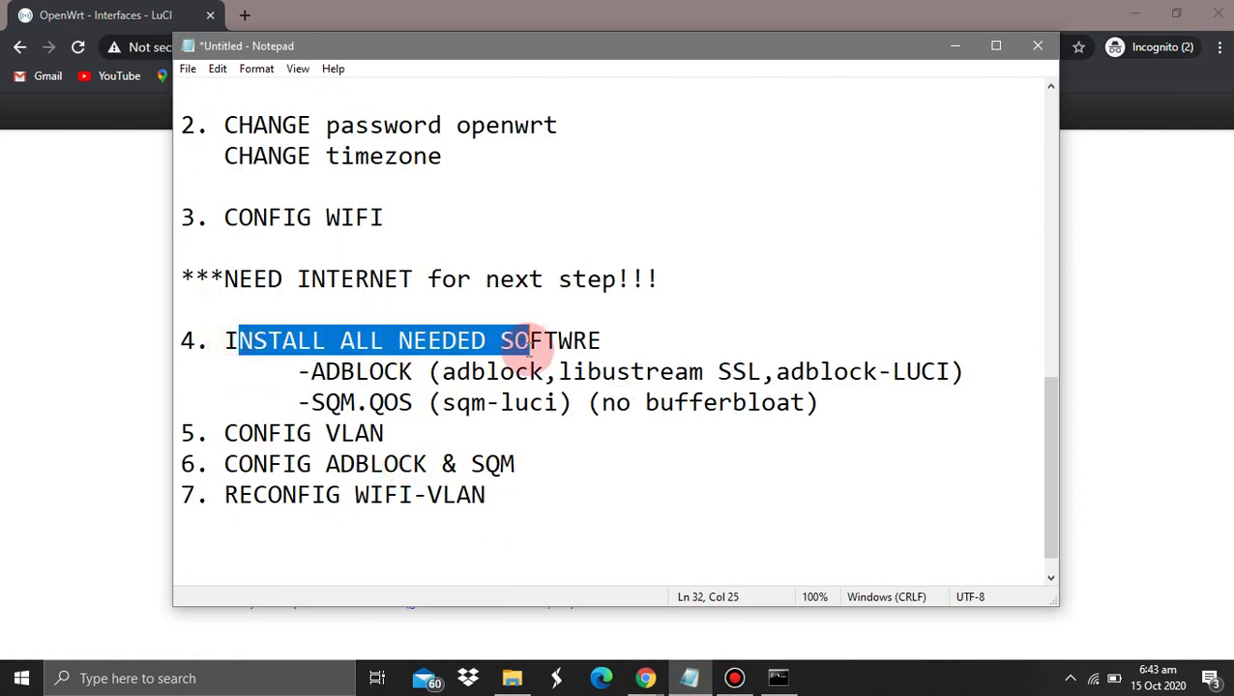
pyautogui.moveTo(309, 371); pyautogui.dragTo(455, 401)
# Update the package lists on System > Software, stopping the ping, and dismiss the log
pyautogui.click(108, 353)
pyautogui.click(375, 111)
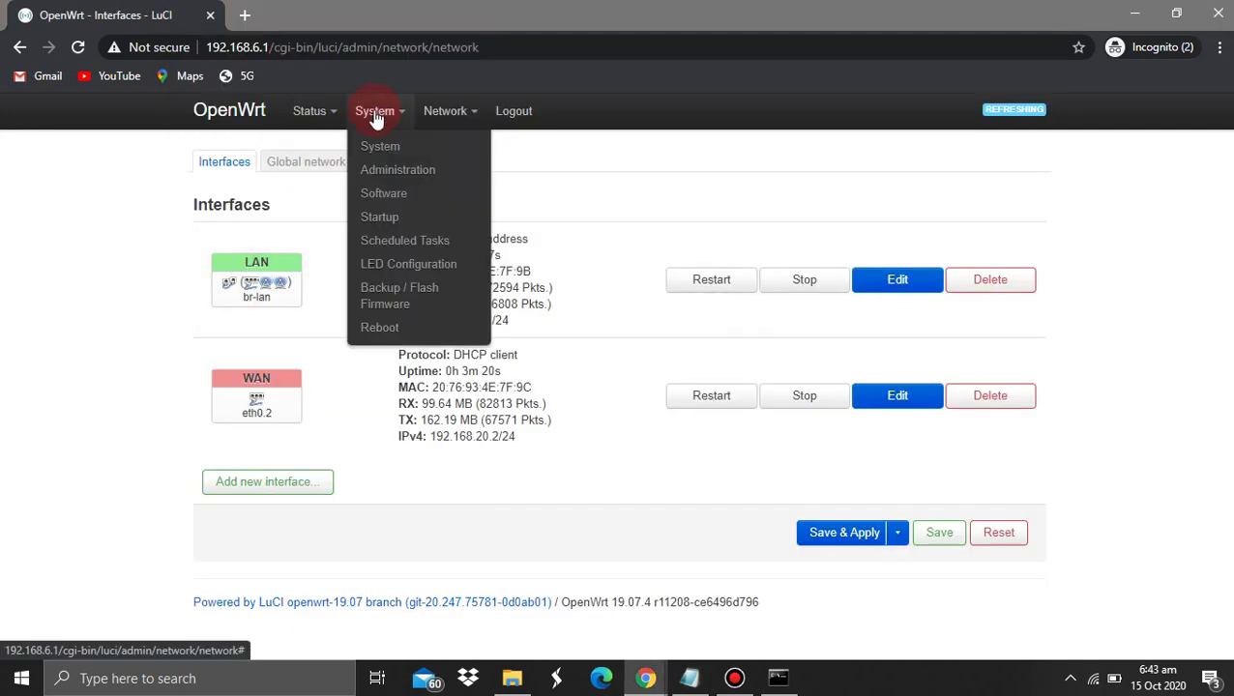
pyautogui.click(382, 195)
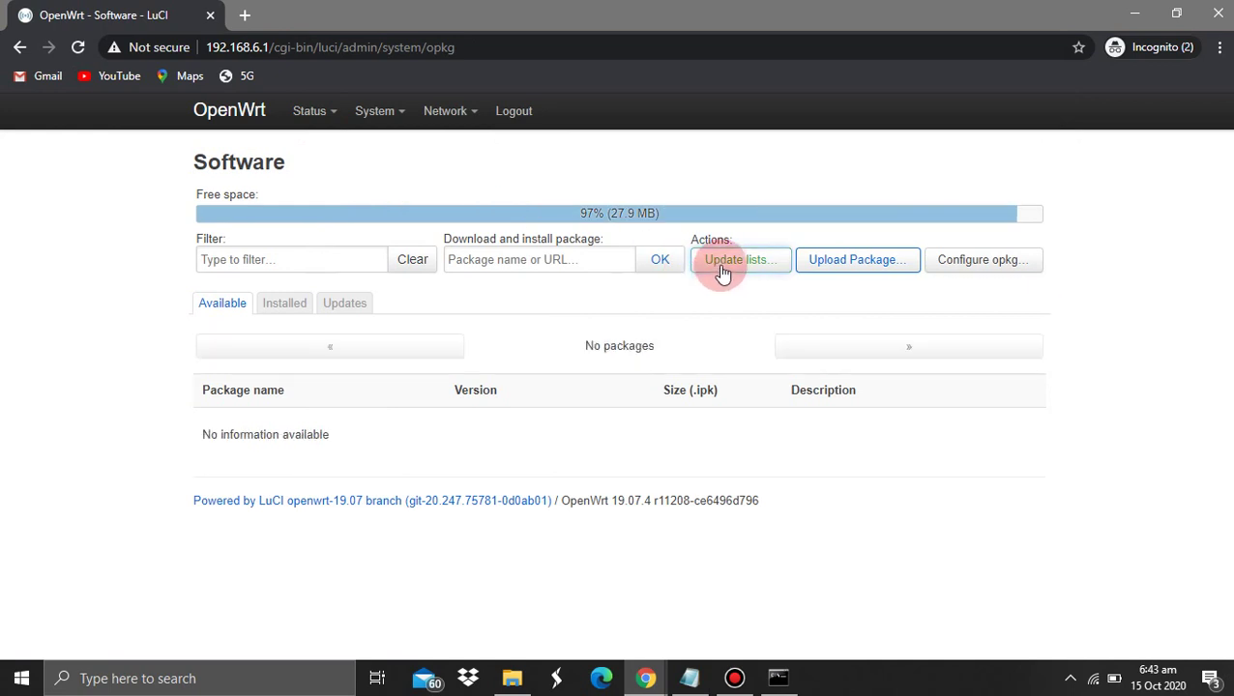
pyautogui.click(723, 266)
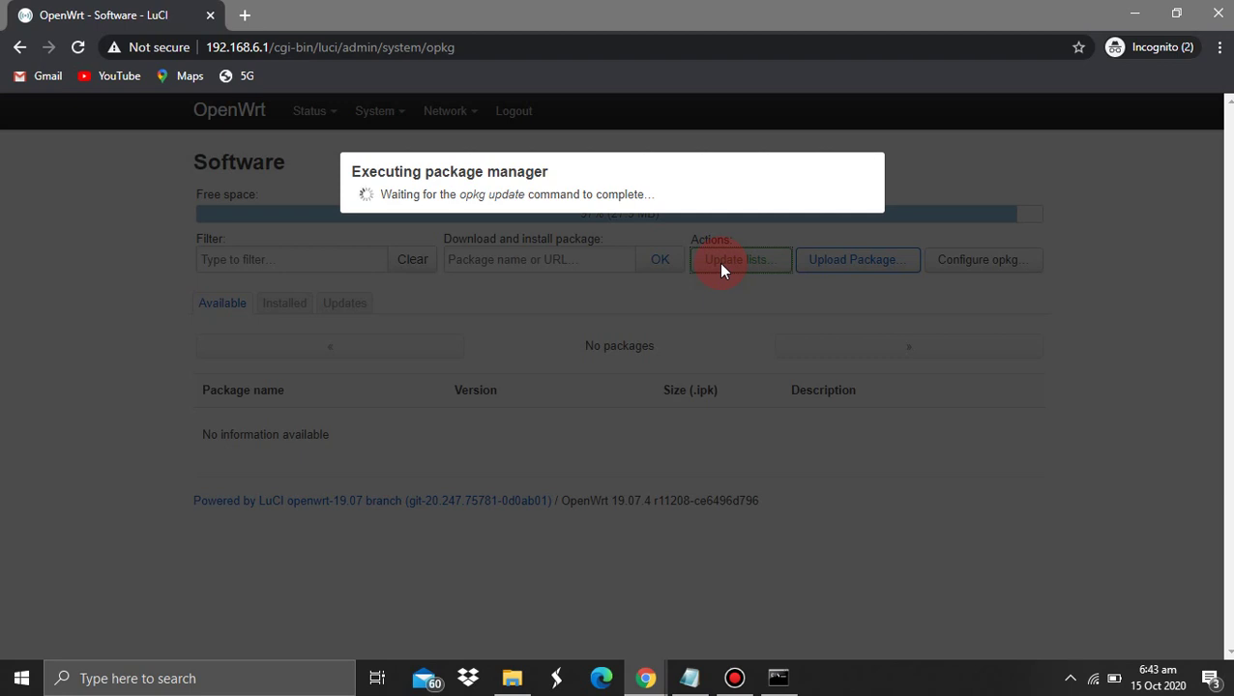
pyautogui.click(769, 679)
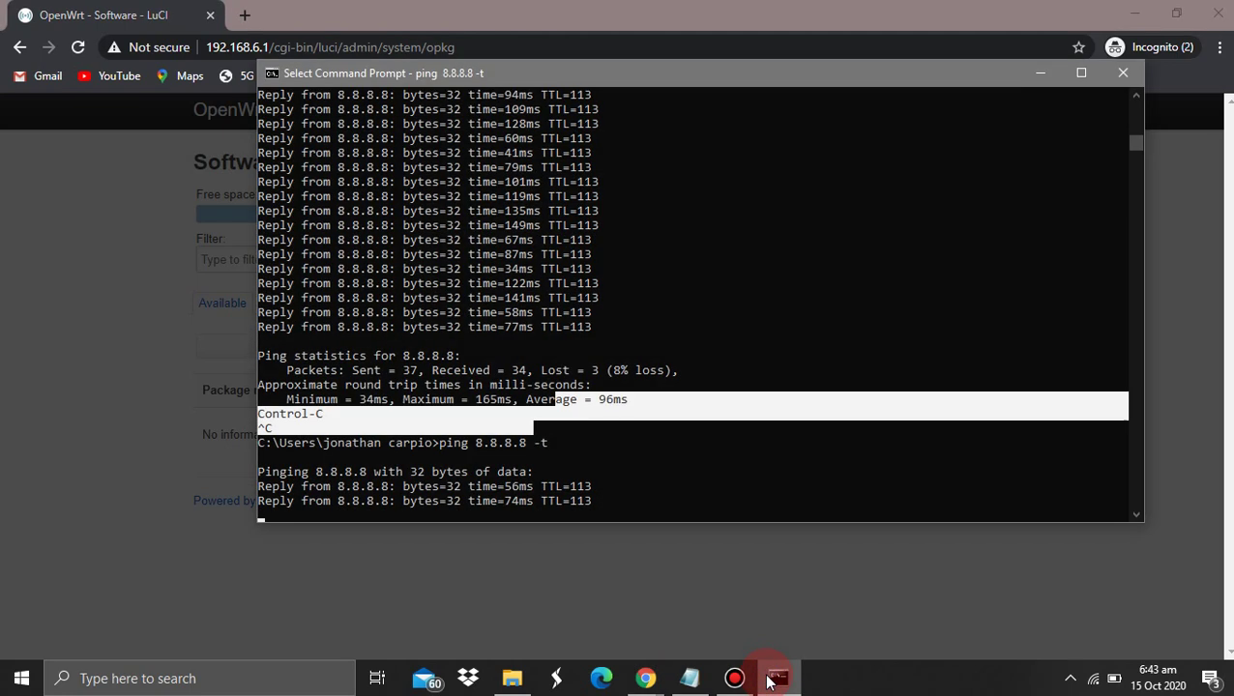
pyautogui.hotkey('ctrl', 'c')
pyautogui.click(129, 490)
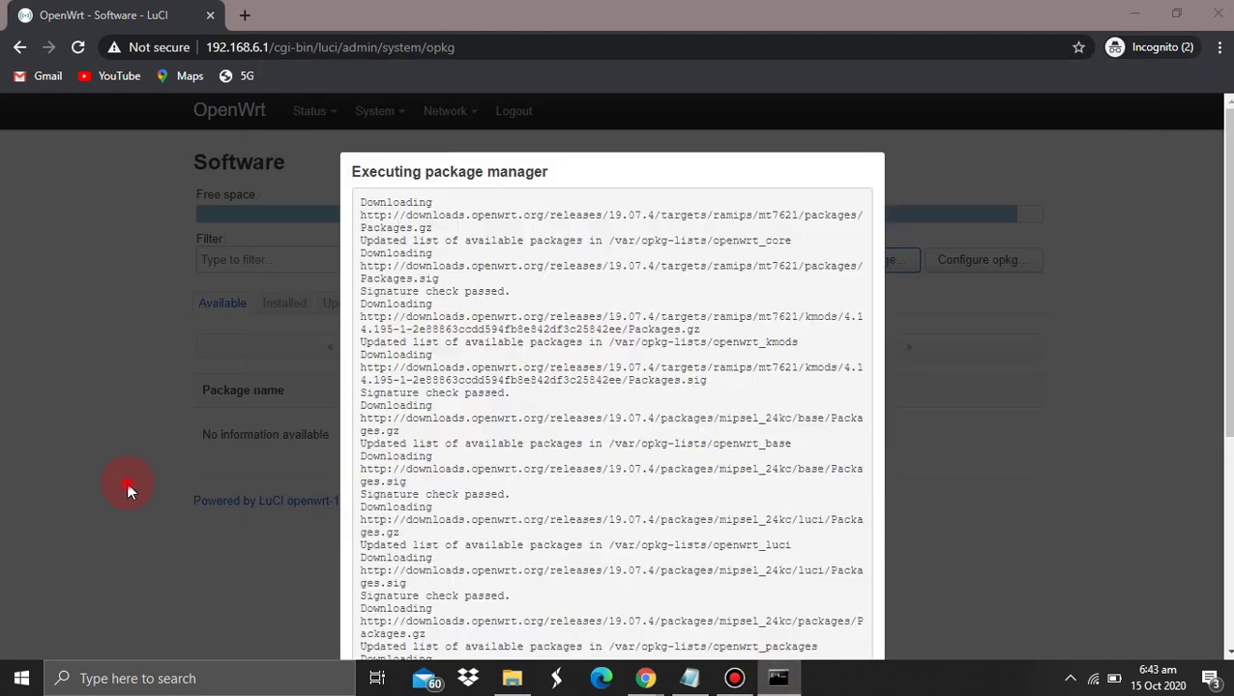
pyautogui.scroll(-4, 668, 504)
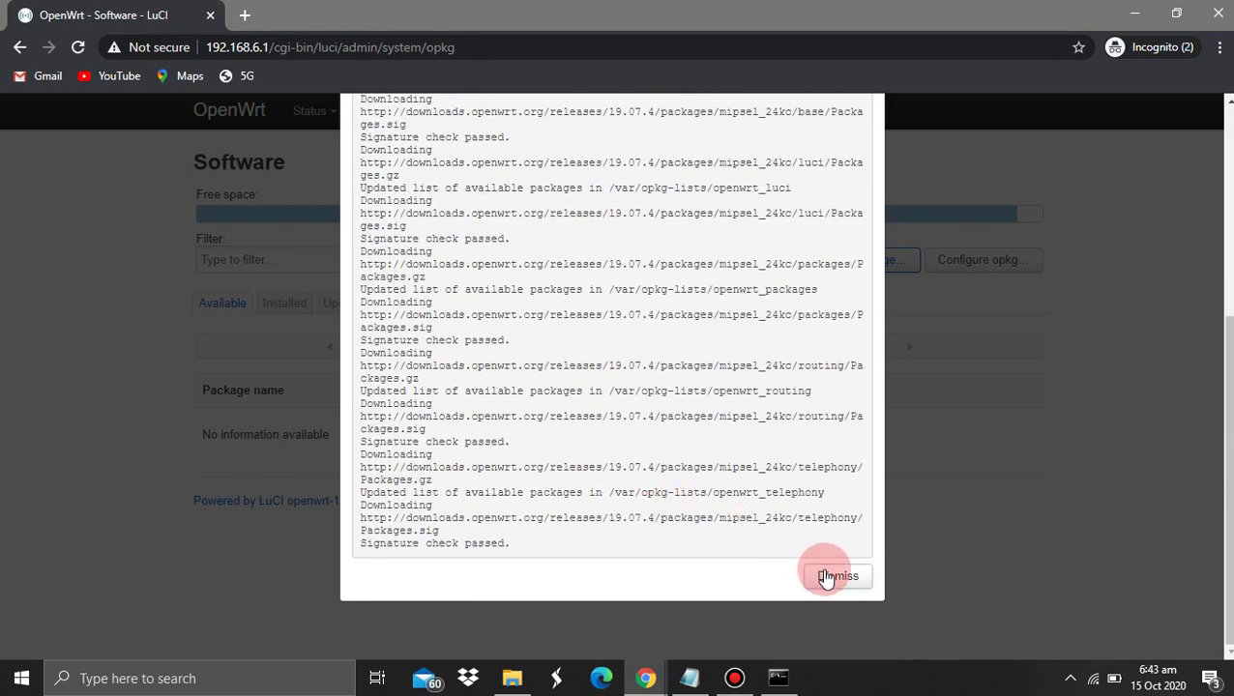
pyautogui.click(828, 576)
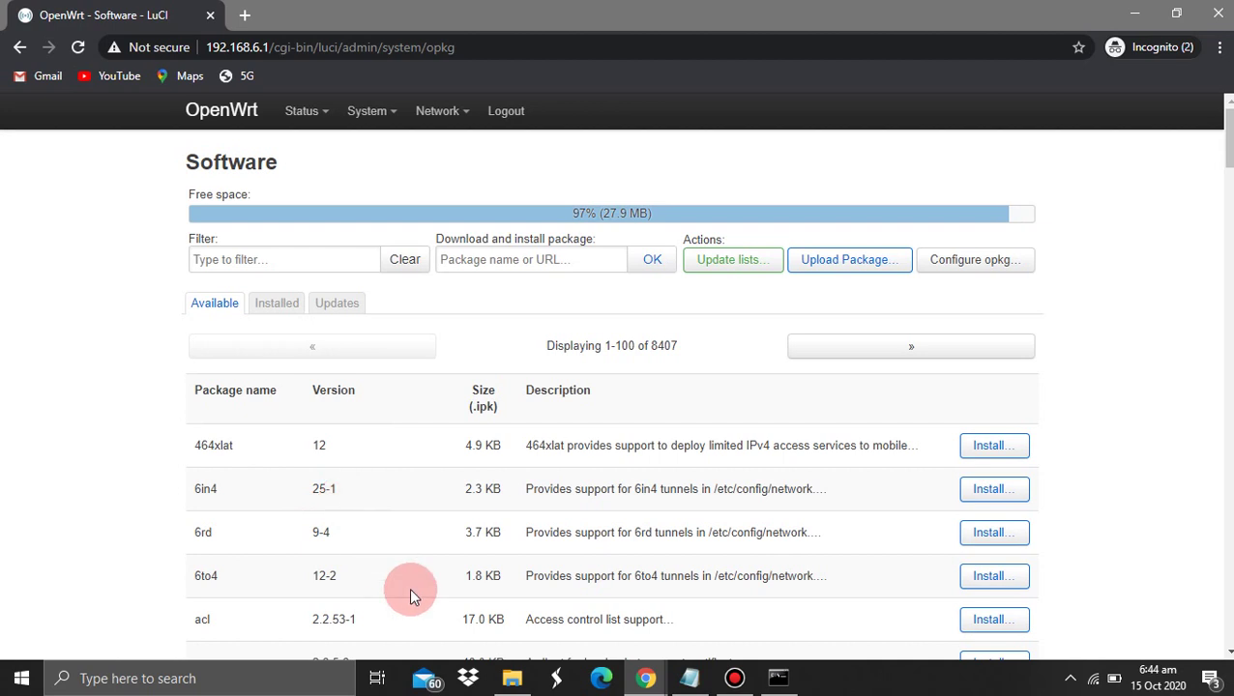
# Look up the libustream package name in the setup notes, then return to Software
pyautogui.hotkey('alt', 'Tab')
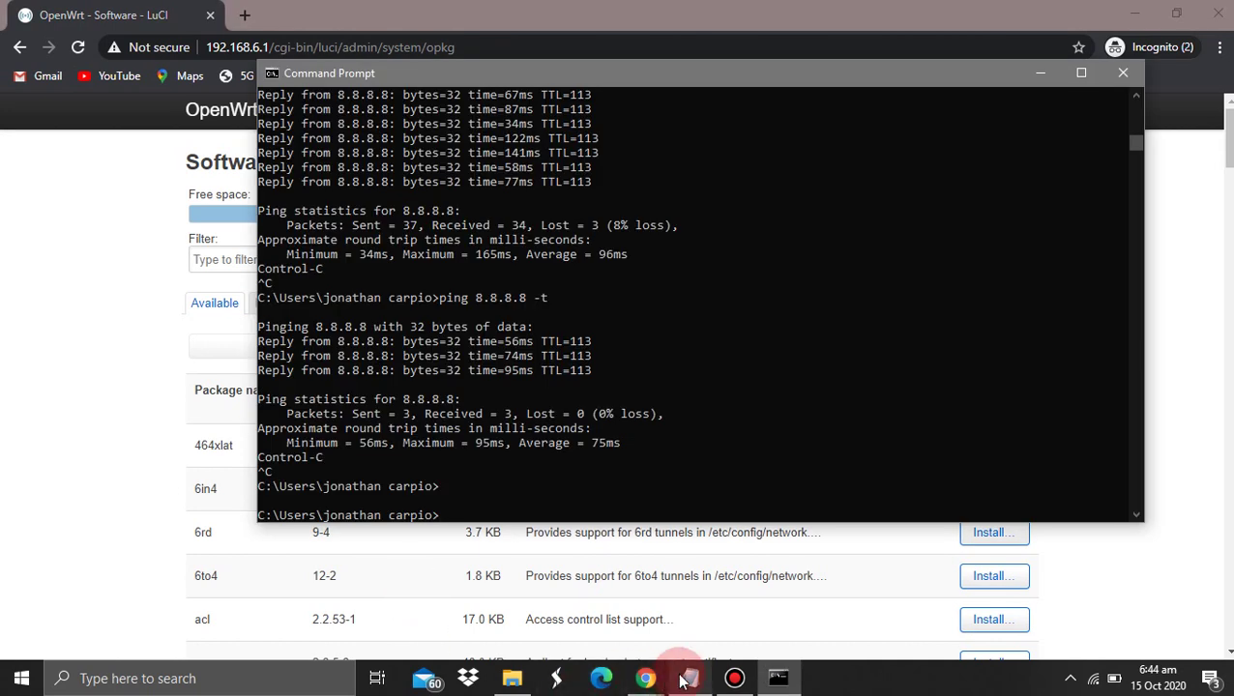
pyautogui.click(686, 677)
pyautogui.click(501, 372)
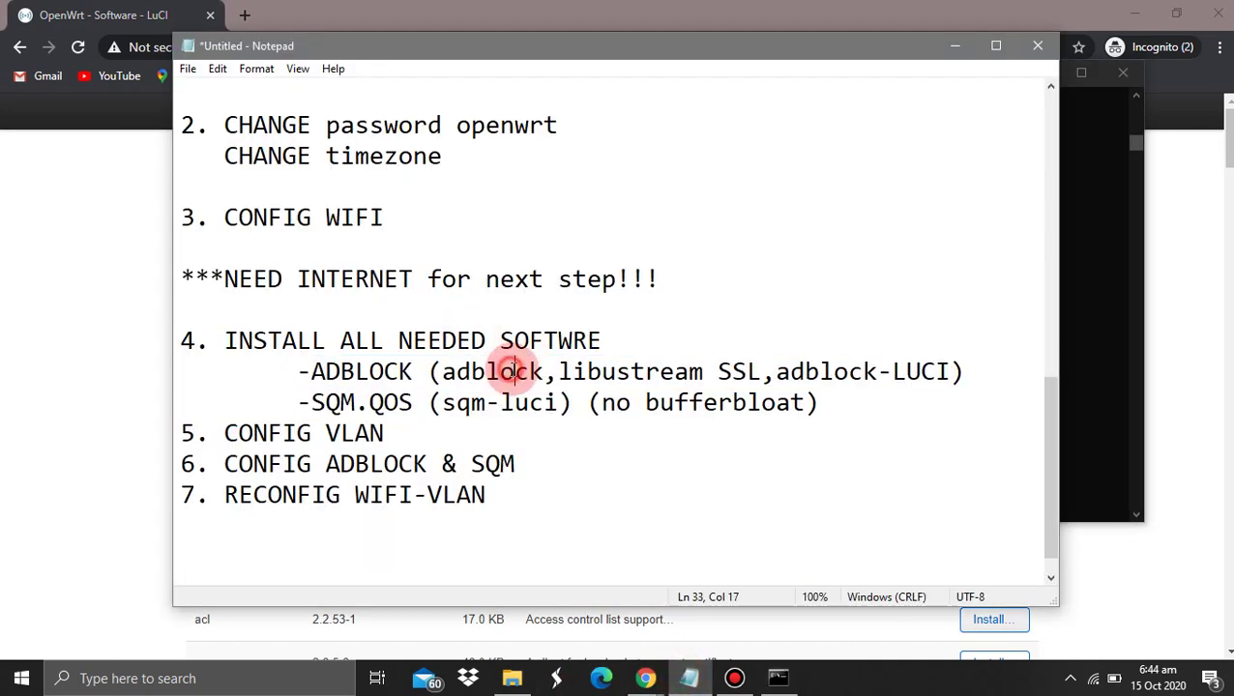
pyautogui.click(588, 372)
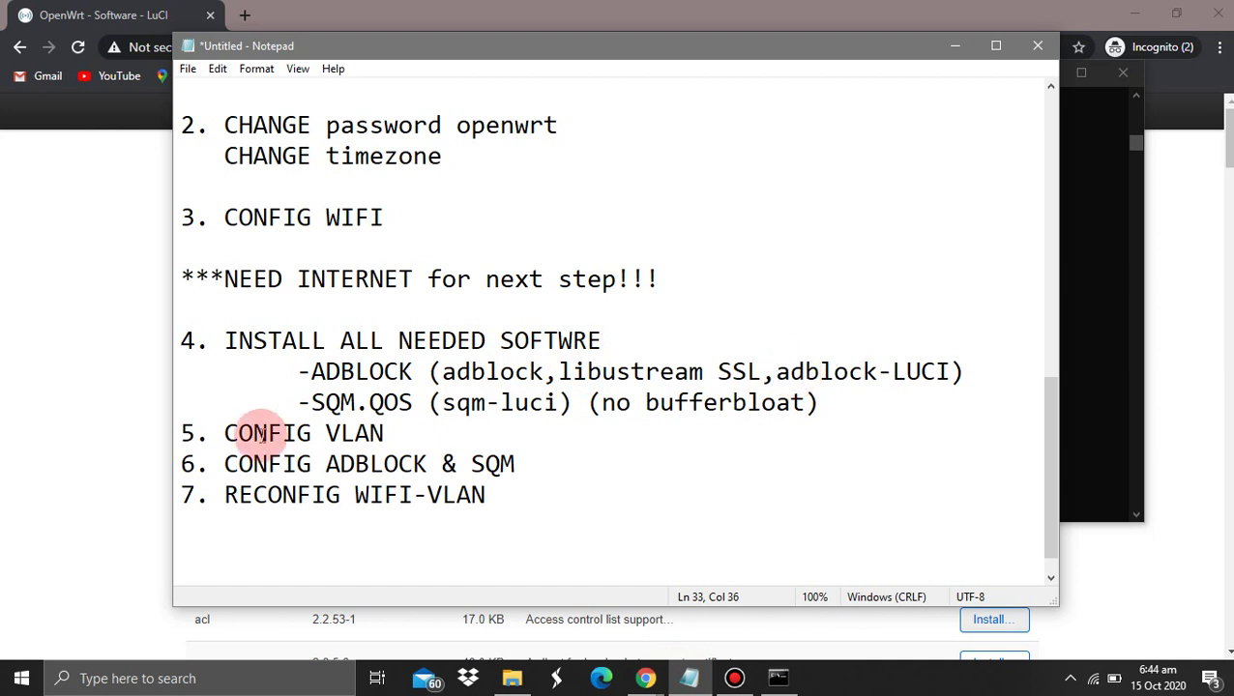
pyautogui.click(54, 366)
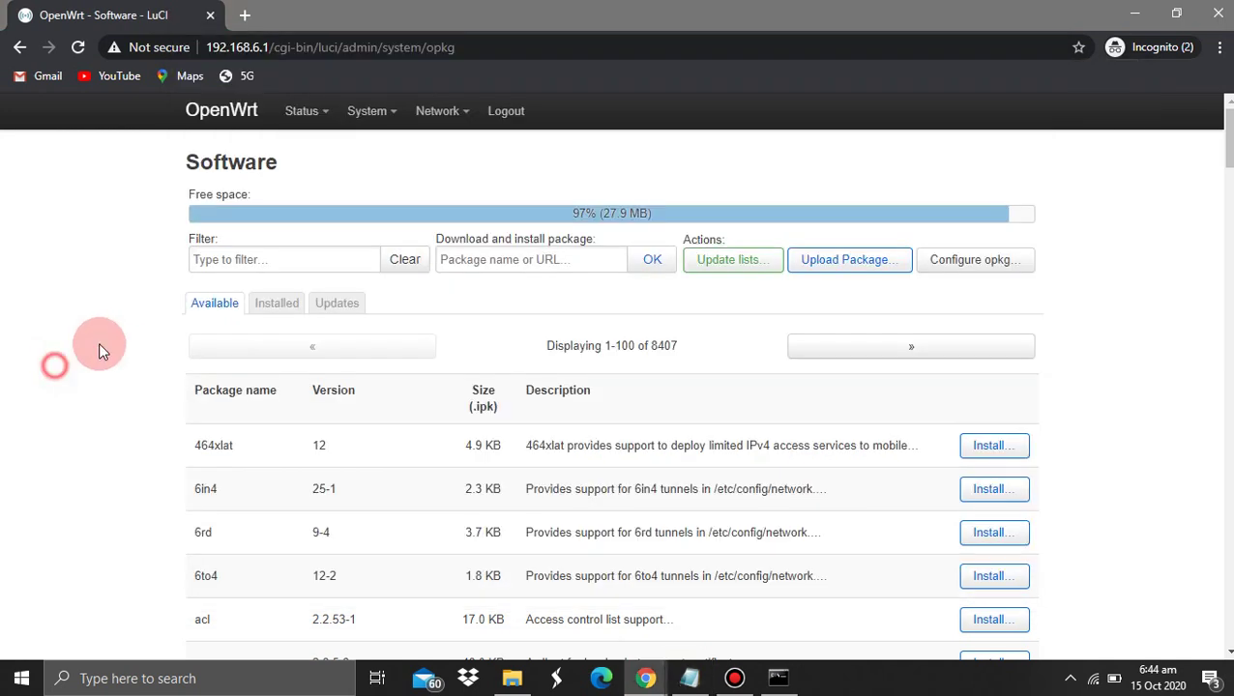
# Filter for adblock and install luci-app-adblock with Overwrite files ticked
pyautogui.click(271, 259)
pyautogui.write('adblock')
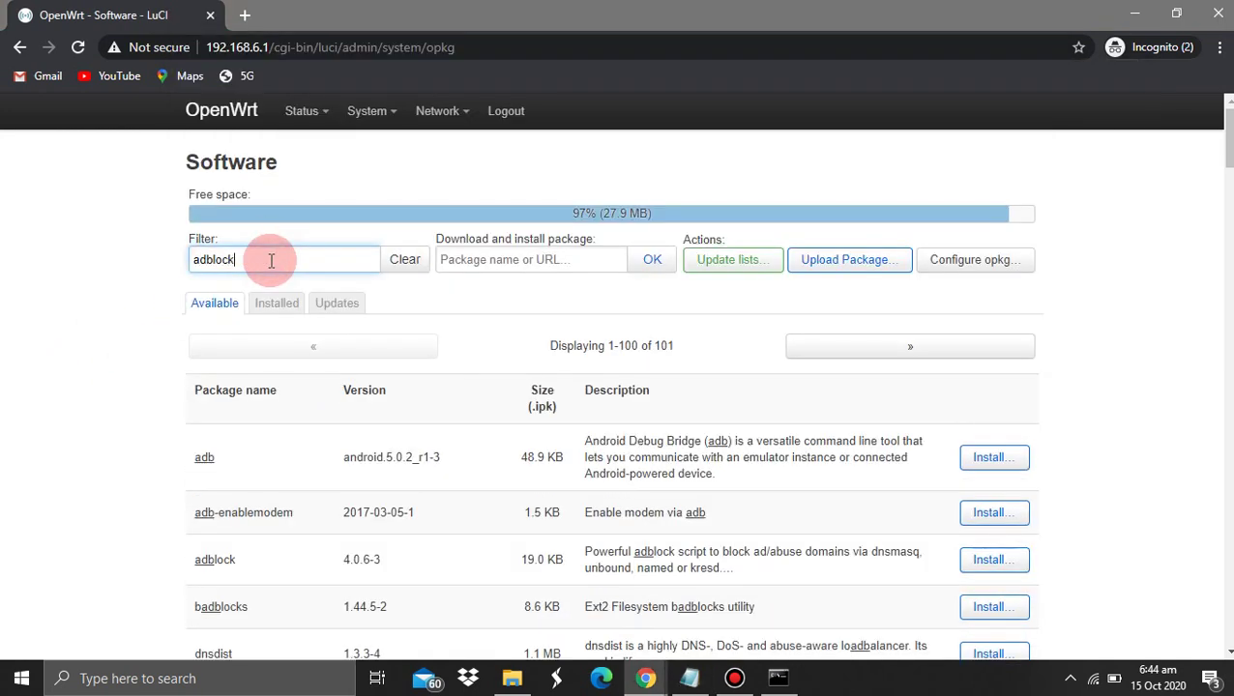
pyautogui.scroll(-2, 84, 460)
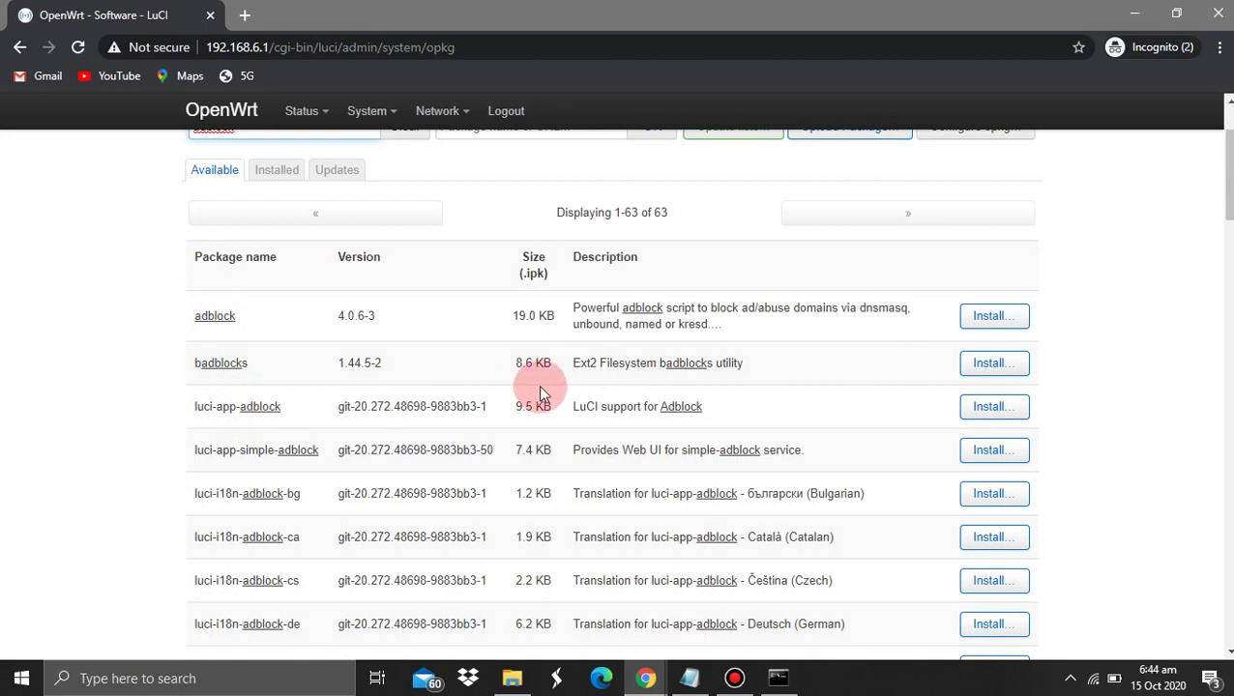
pyautogui.click(993, 317)
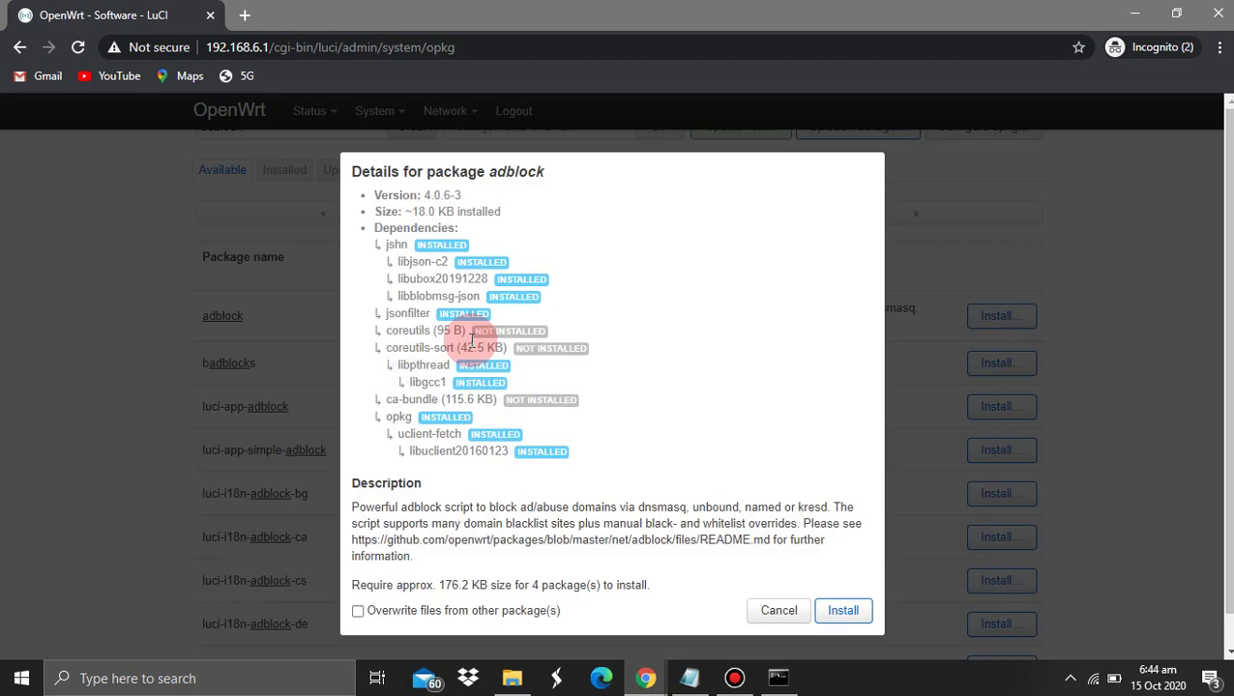
pyautogui.click(758, 619)
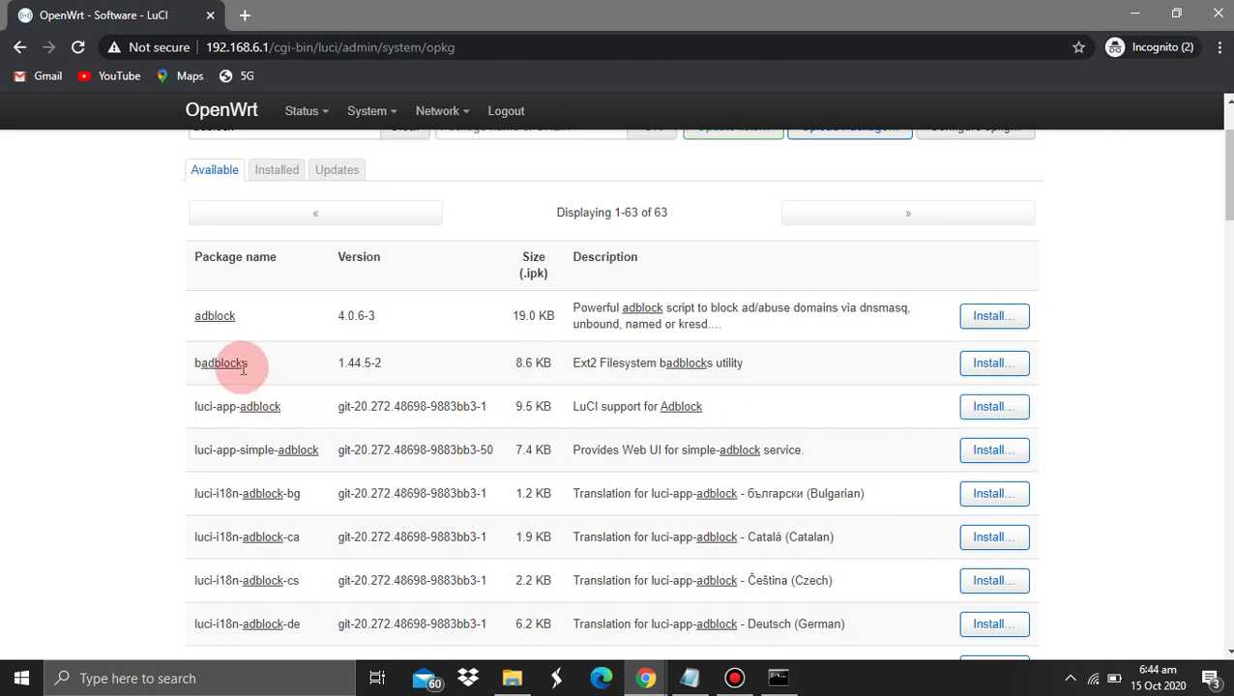
pyautogui.click(986, 411)
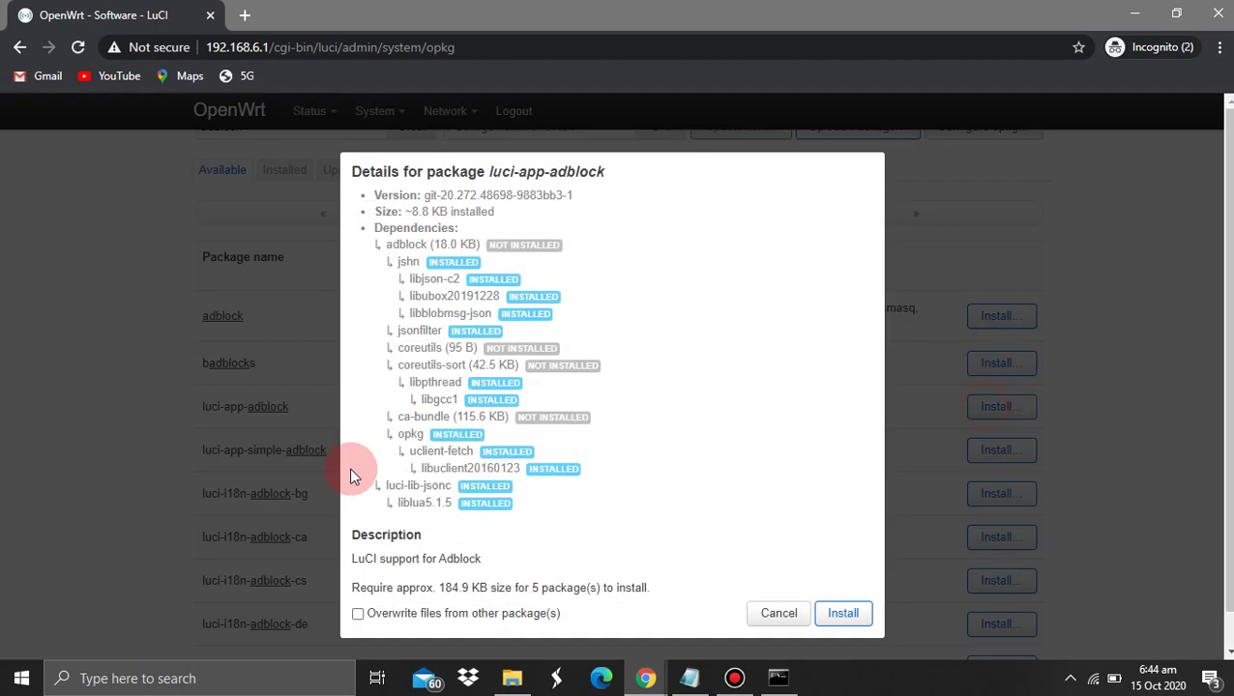
pyautogui.click(411, 612)
pyautogui.click(832, 612)
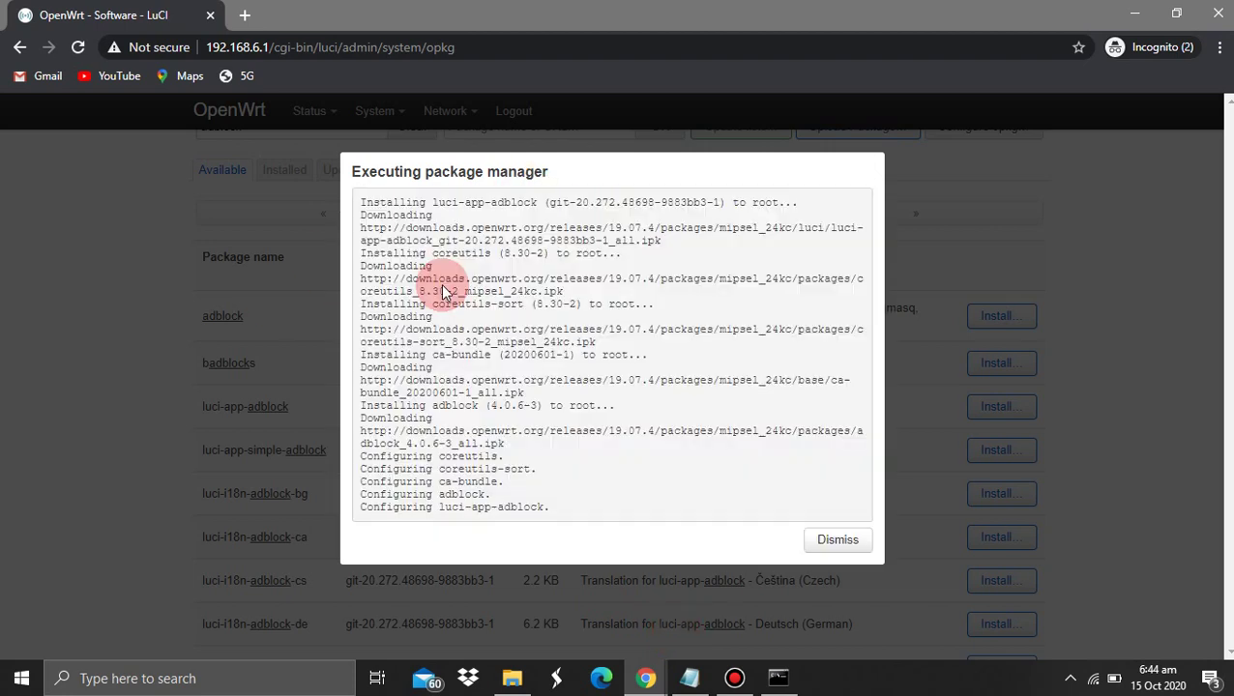
pyautogui.click(841, 540)
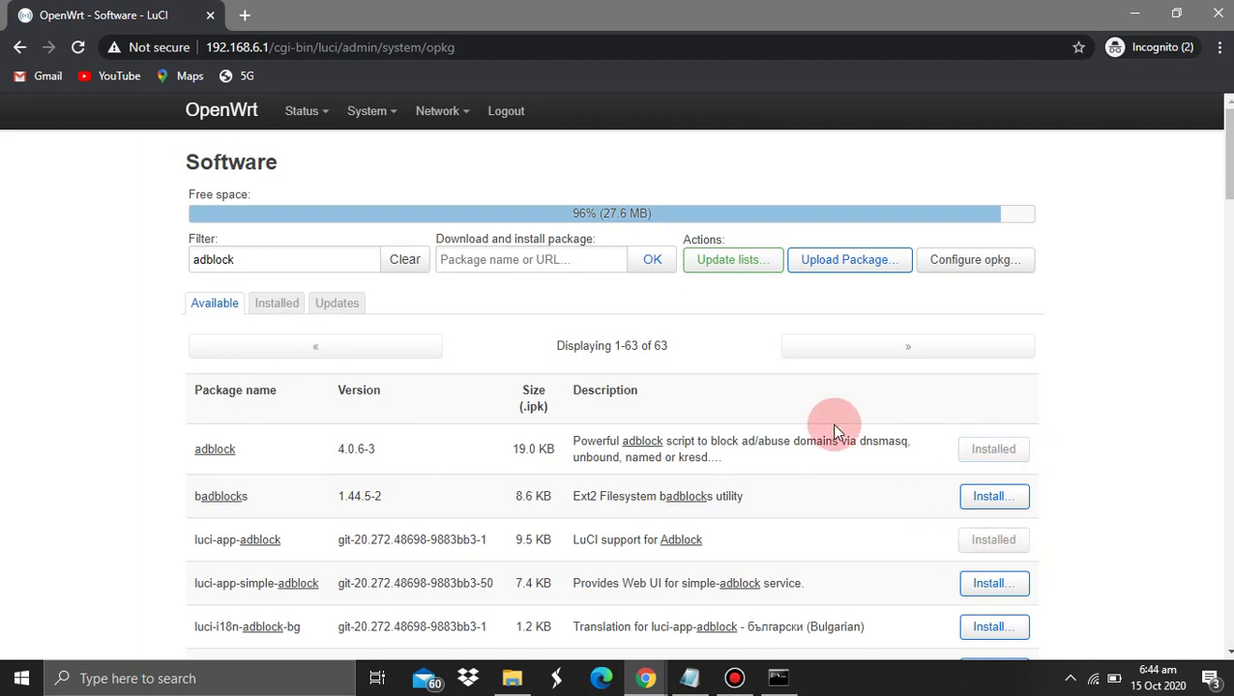
# Highlight libustream in the notes and select the old adblock filter text
pyautogui.click(689, 678)
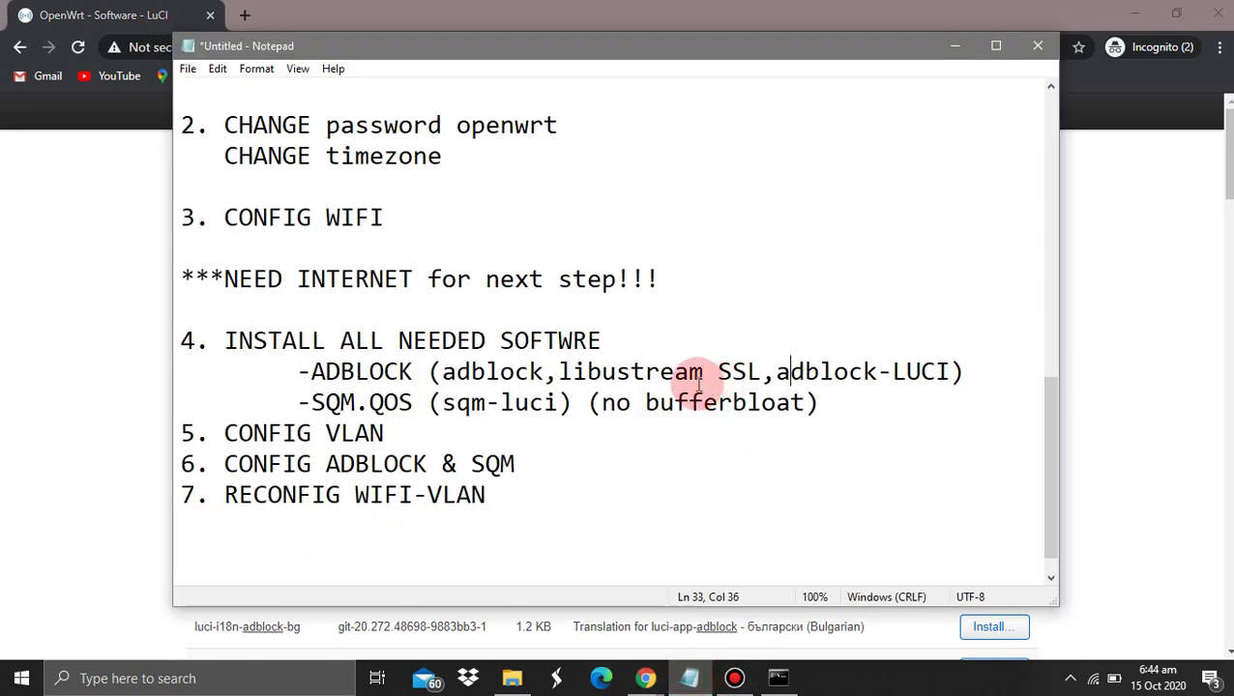
pyautogui.moveTo(571, 371); pyautogui.dragTo(612, 371)
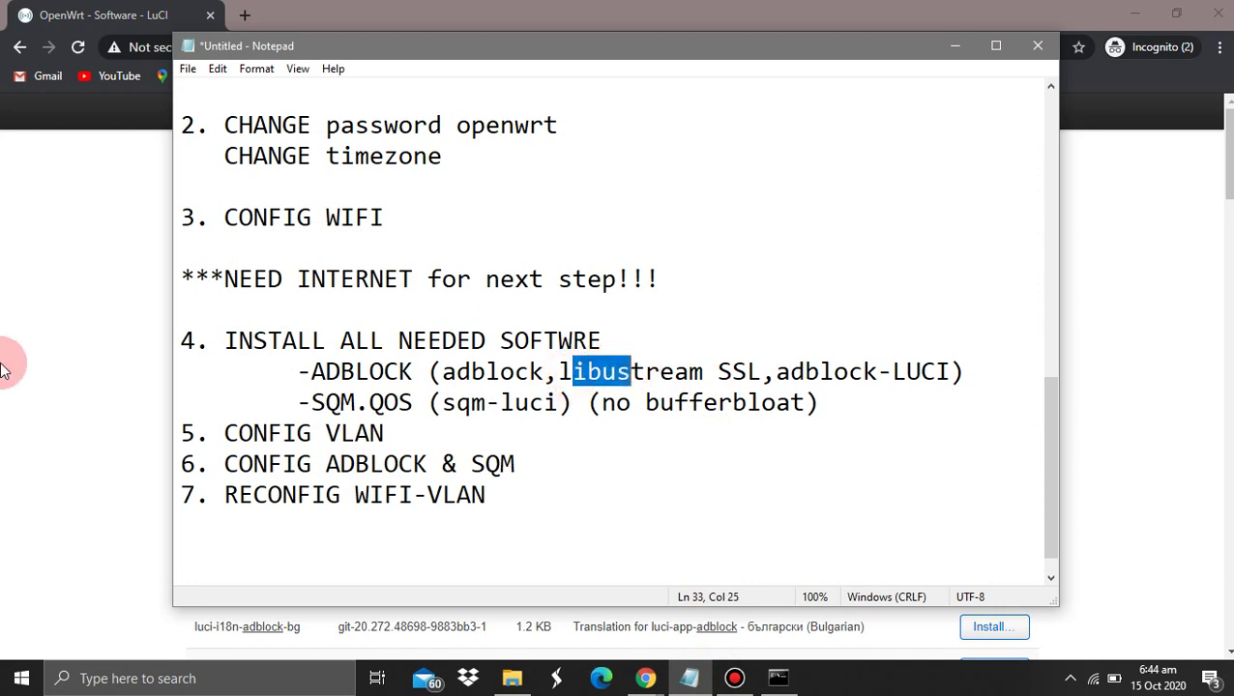
pyautogui.click(5, 362)
pyautogui.doubleClick(264, 262)
# Filter for libustream and install libustream-openssl20150806 with Overwrite files ticked
pyautogui.write('li')
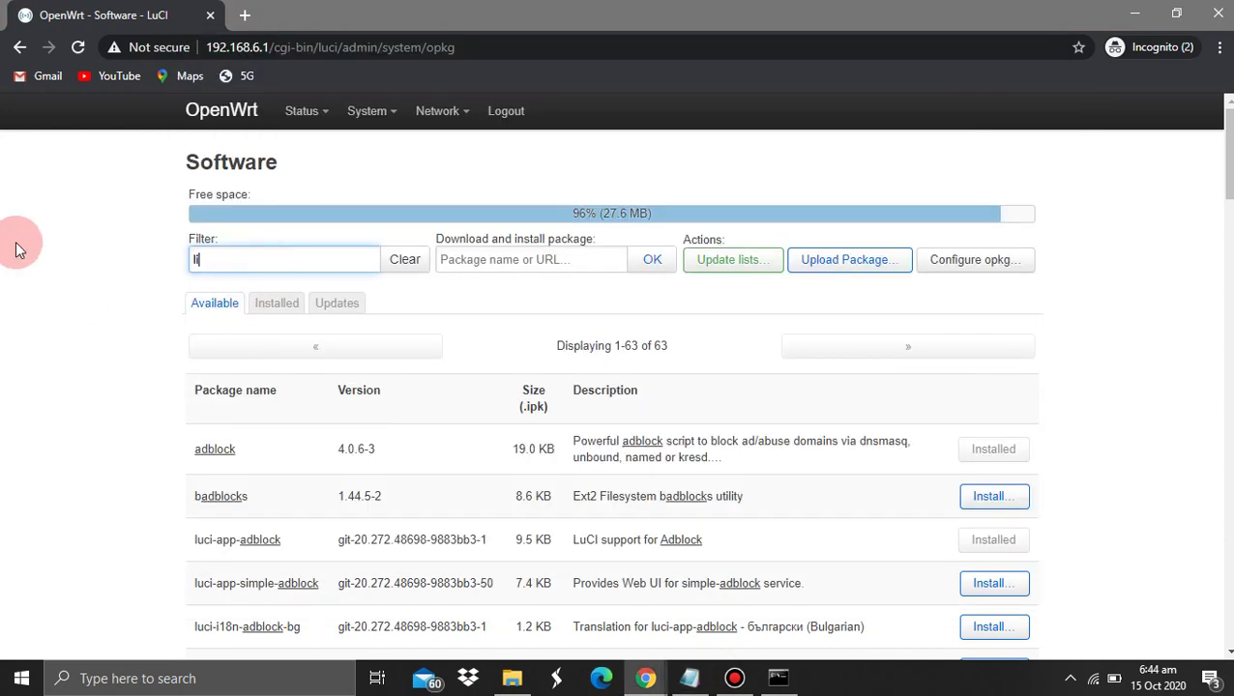
pyautogui.write('bustre')
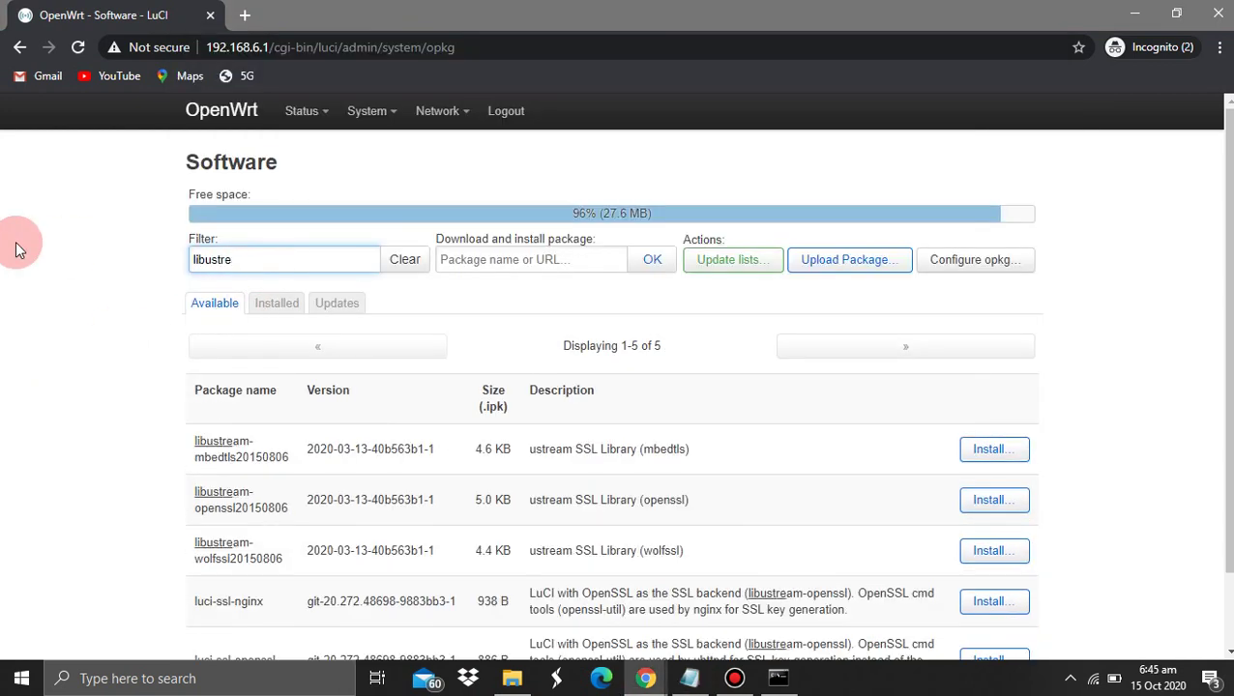
pyautogui.write('am')
pyautogui.scroll(-1, 193, 454)
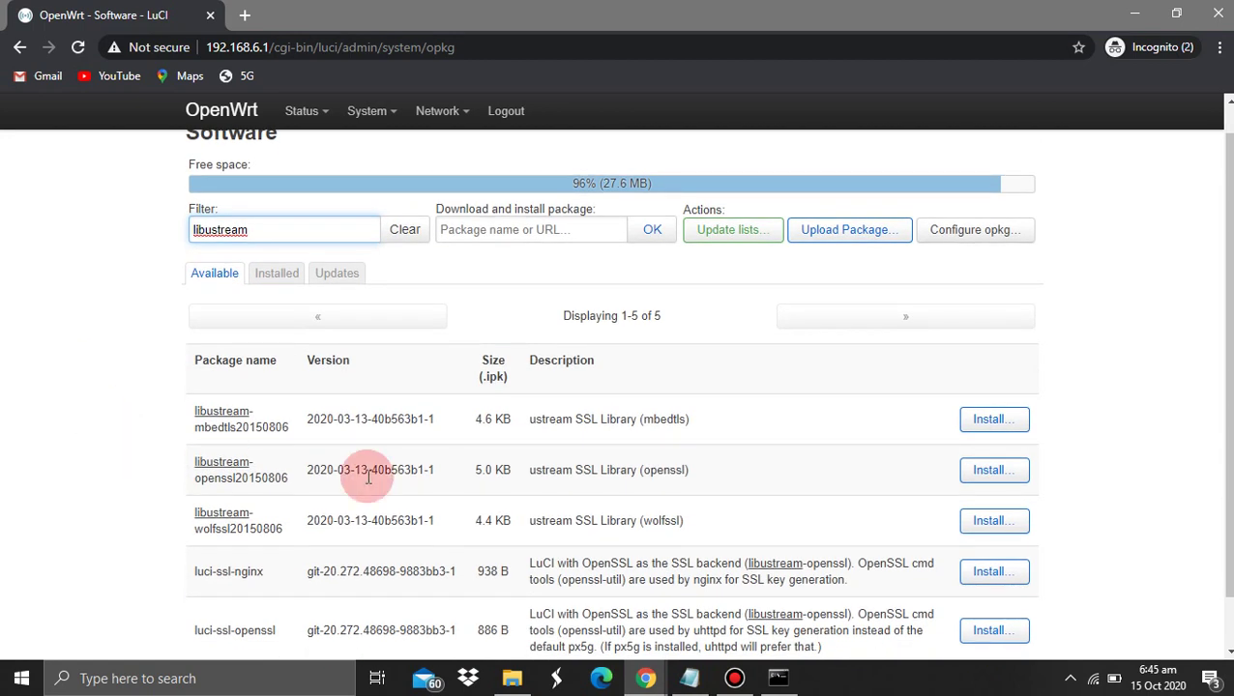
pyautogui.moveTo(705, 477); pyautogui.dragTo(530, 474)
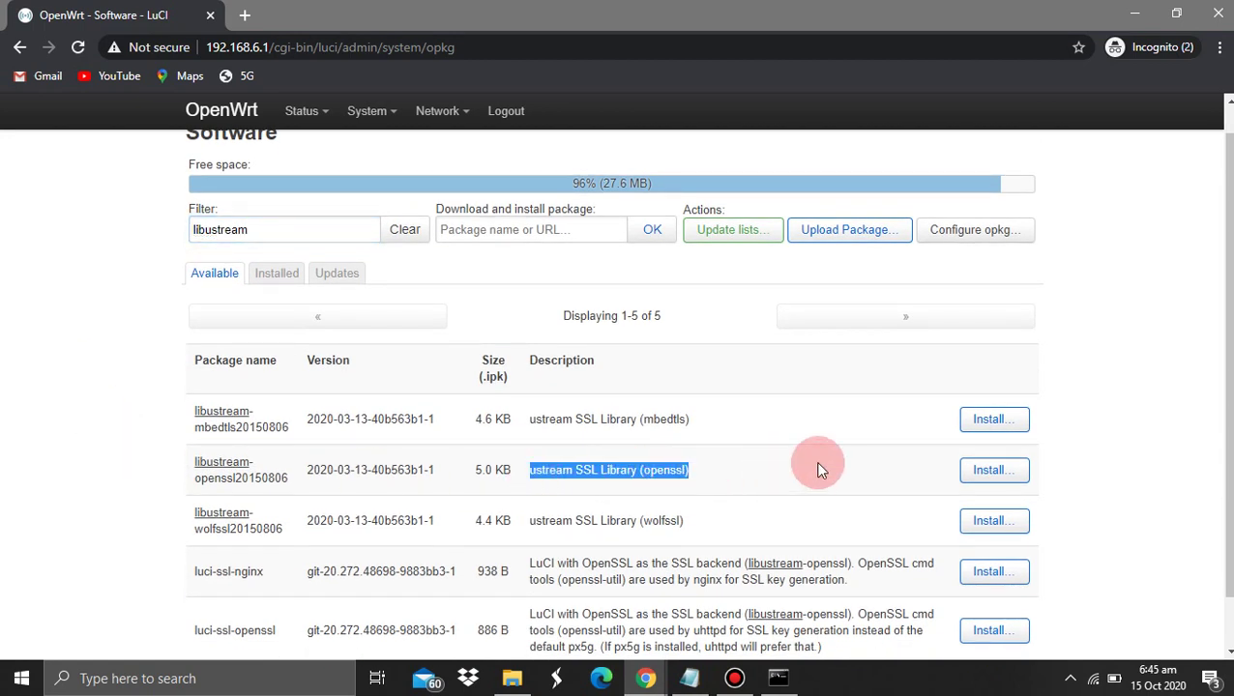
pyautogui.click(994, 470)
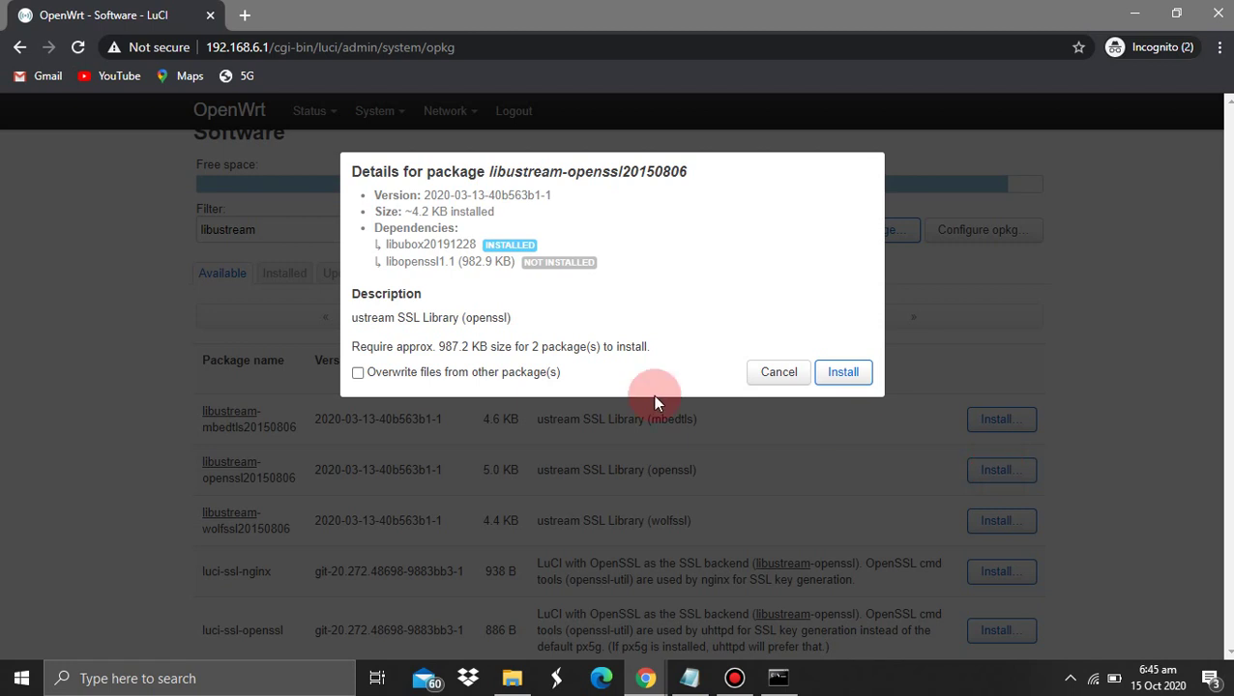
pyautogui.click(495, 375)
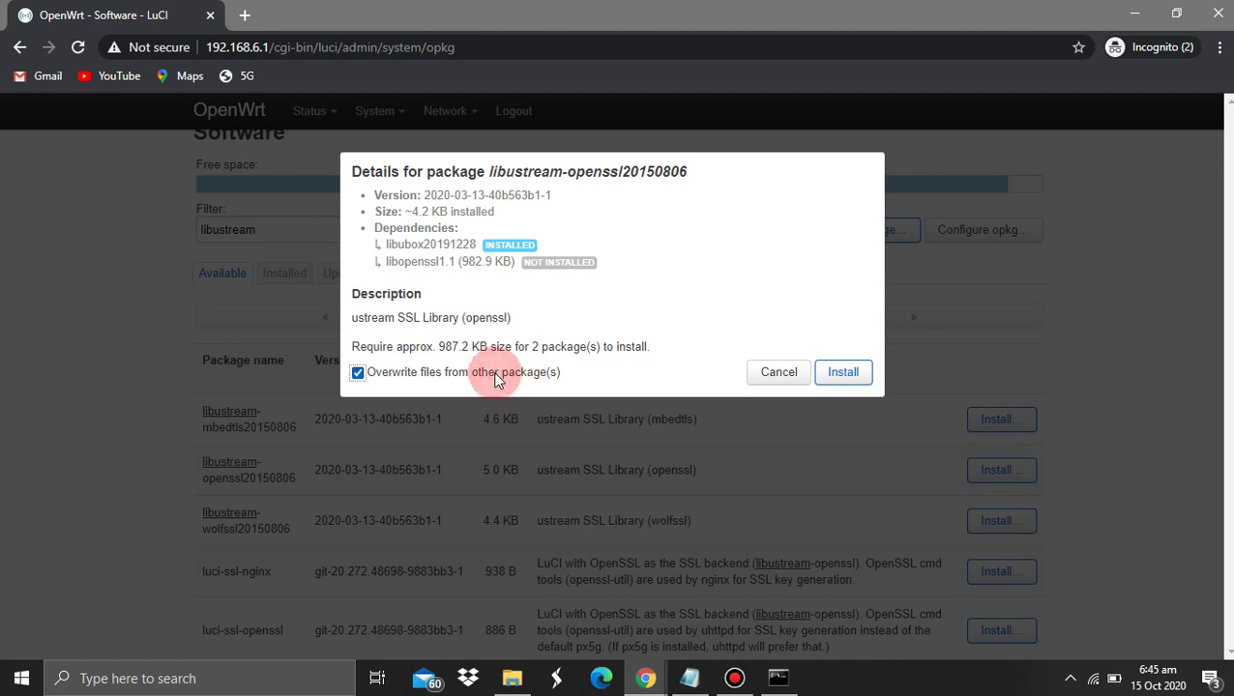
pyautogui.click(842, 372)
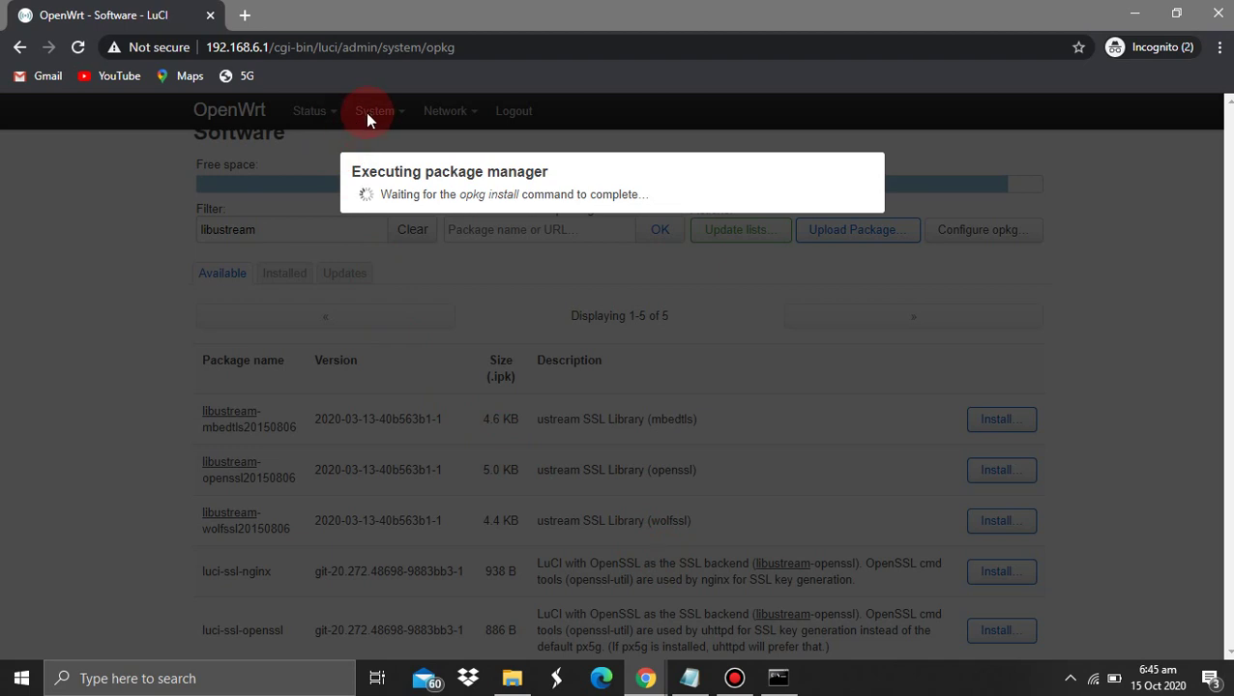
pyautogui.click(848, 348)
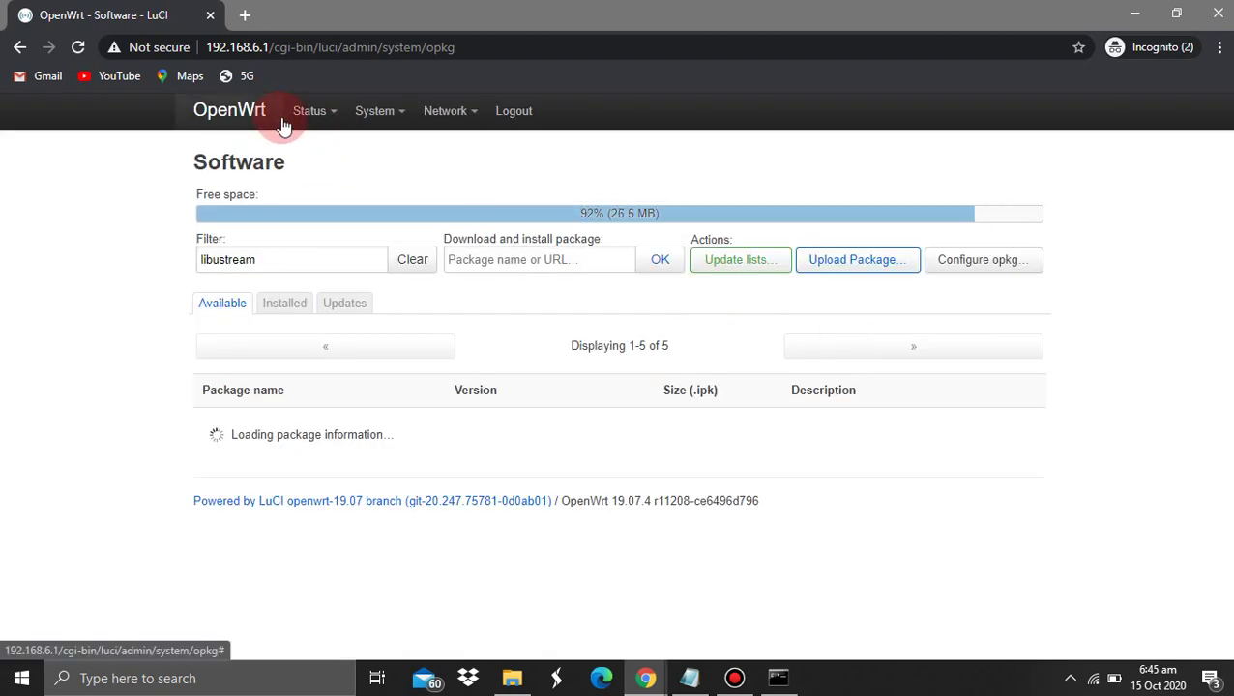
pyautogui.moveTo(467, 121)
pyautogui.moveTo(366, 110)
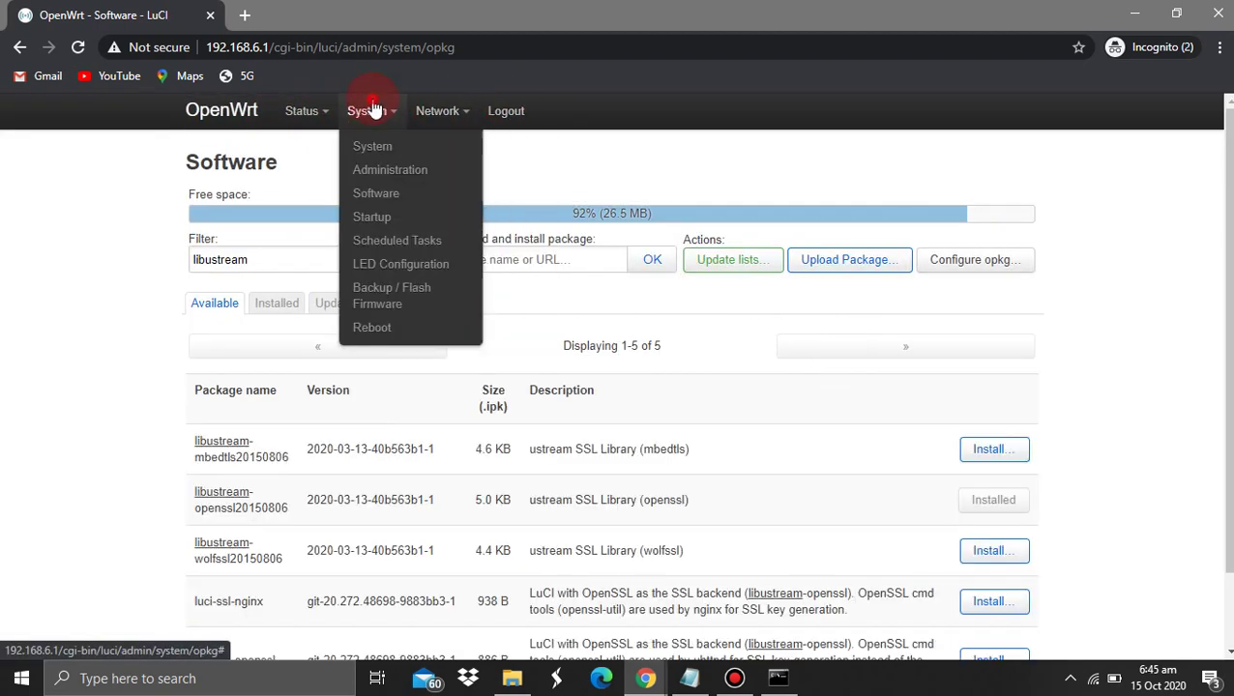
# Restart the adblock service (priority 30) from the System > Startup list
pyautogui.click(375, 226)
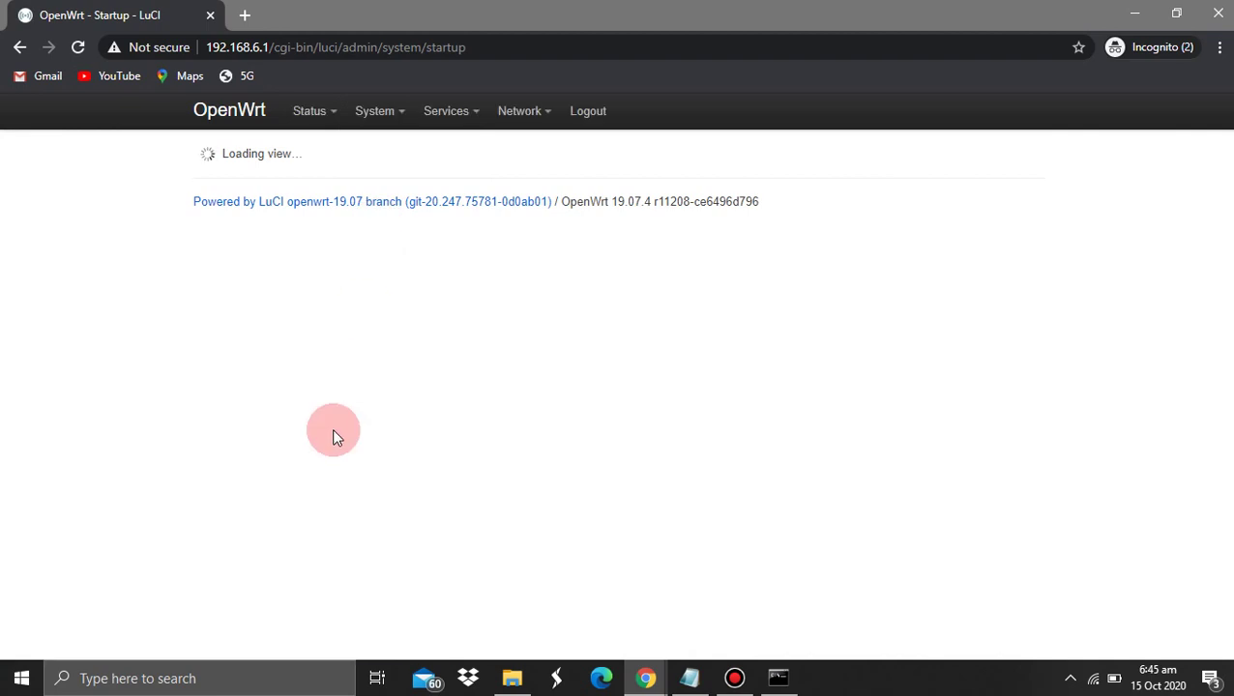
pyautogui.scroll(-5, 332, 429)
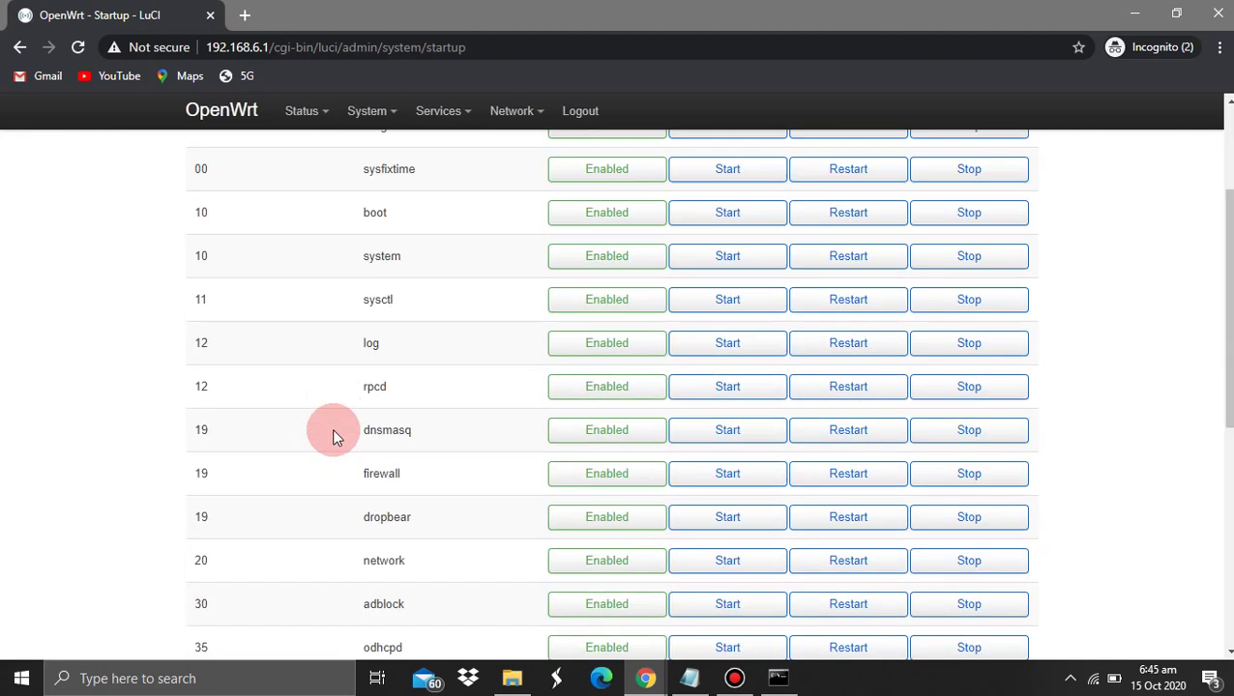
pyautogui.scroll(1, 332, 429)
pyautogui.scroll(-2, 331, 428)
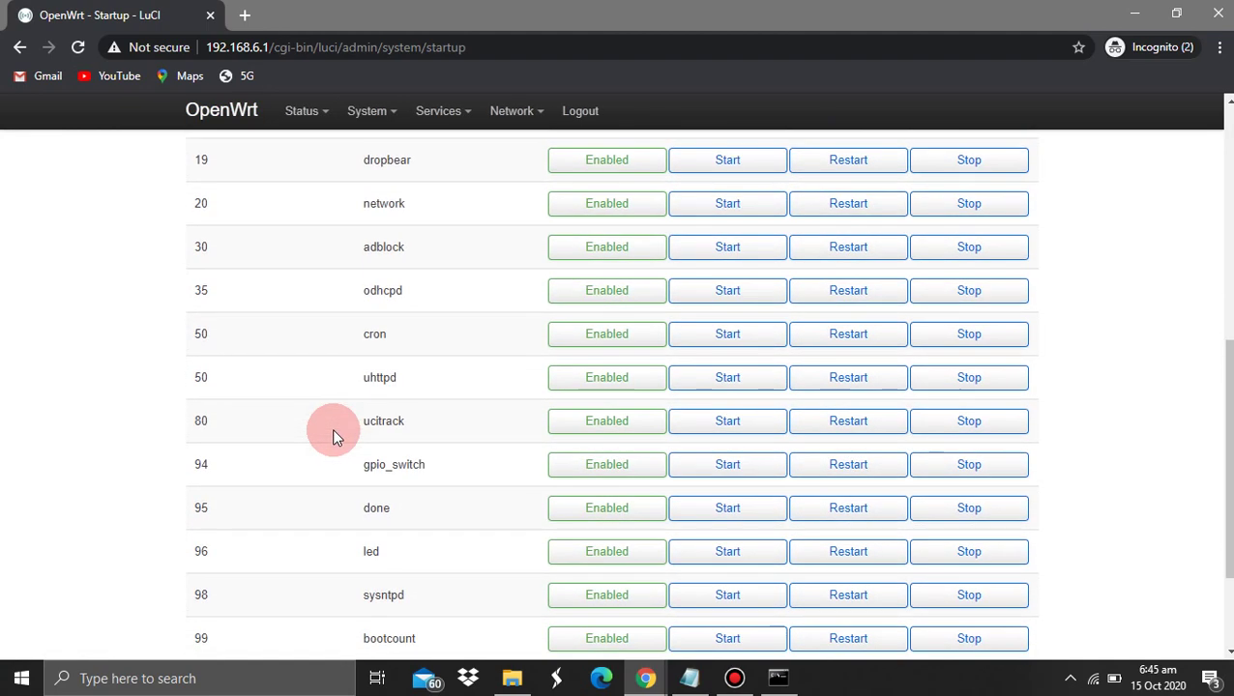
pyautogui.scroll(2, 332, 428)
pyautogui.moveTo(200, 287); pyautogui.dragTo(437, 288)
pyautogui.click(839, 290)
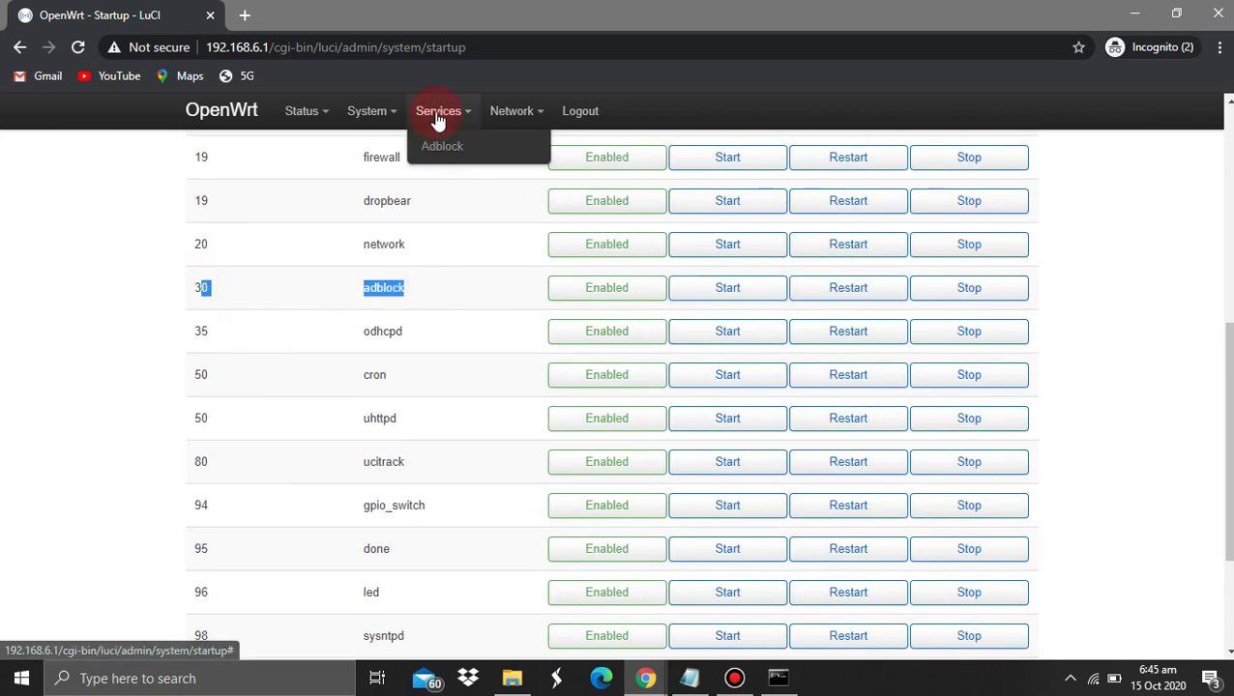
# Log out of LuCI and log back in as root with the router password
pyautogui.click(583, 110)
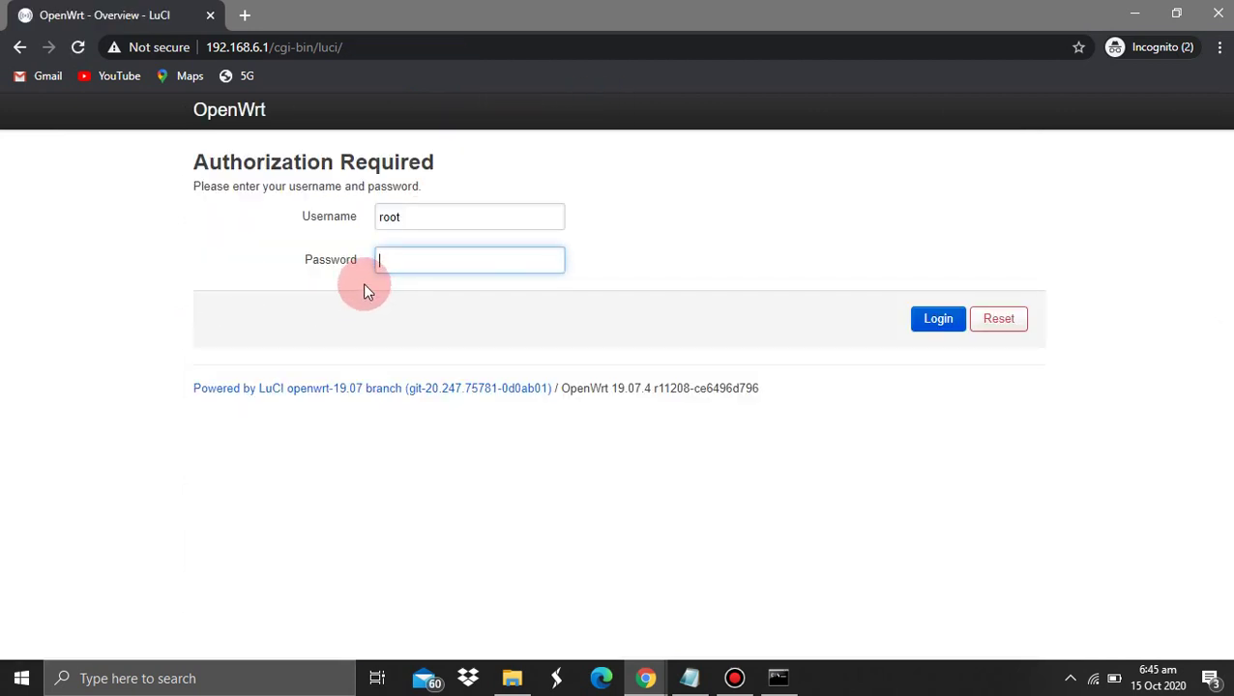
pyautogui.hotkey('ctrl', 'v')
pyautogui.hotkey('ctrl', 'a')
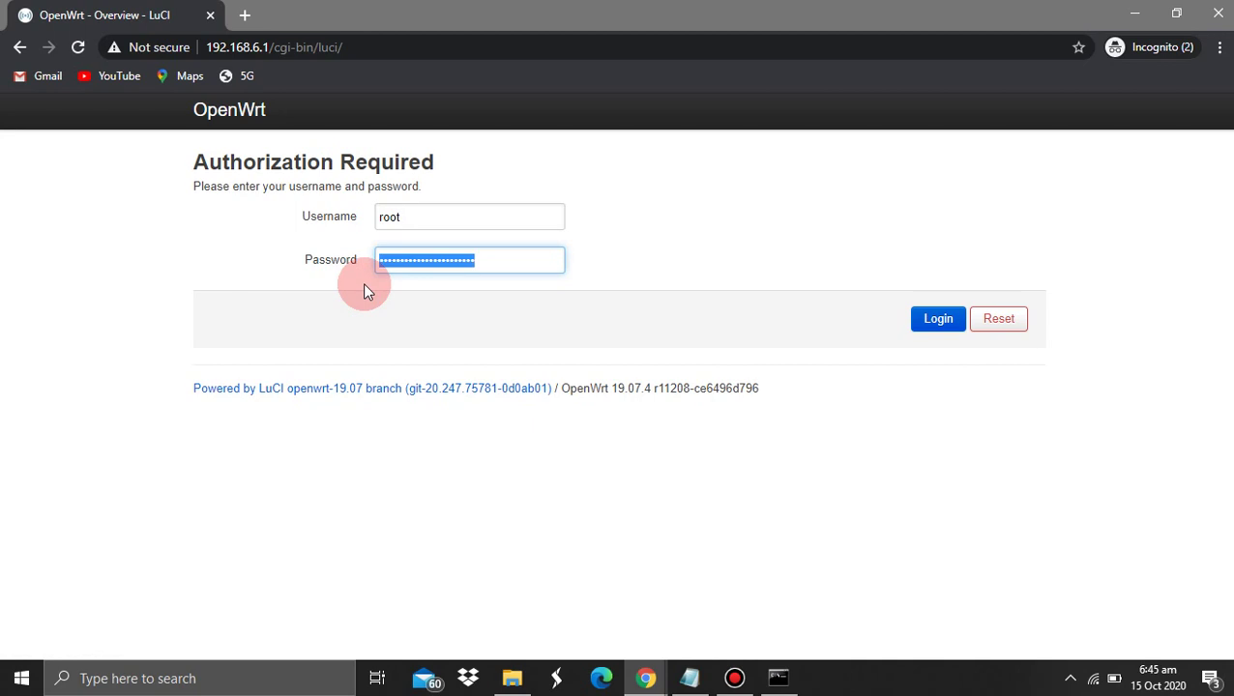
pyautogui.write('•••••••••••')
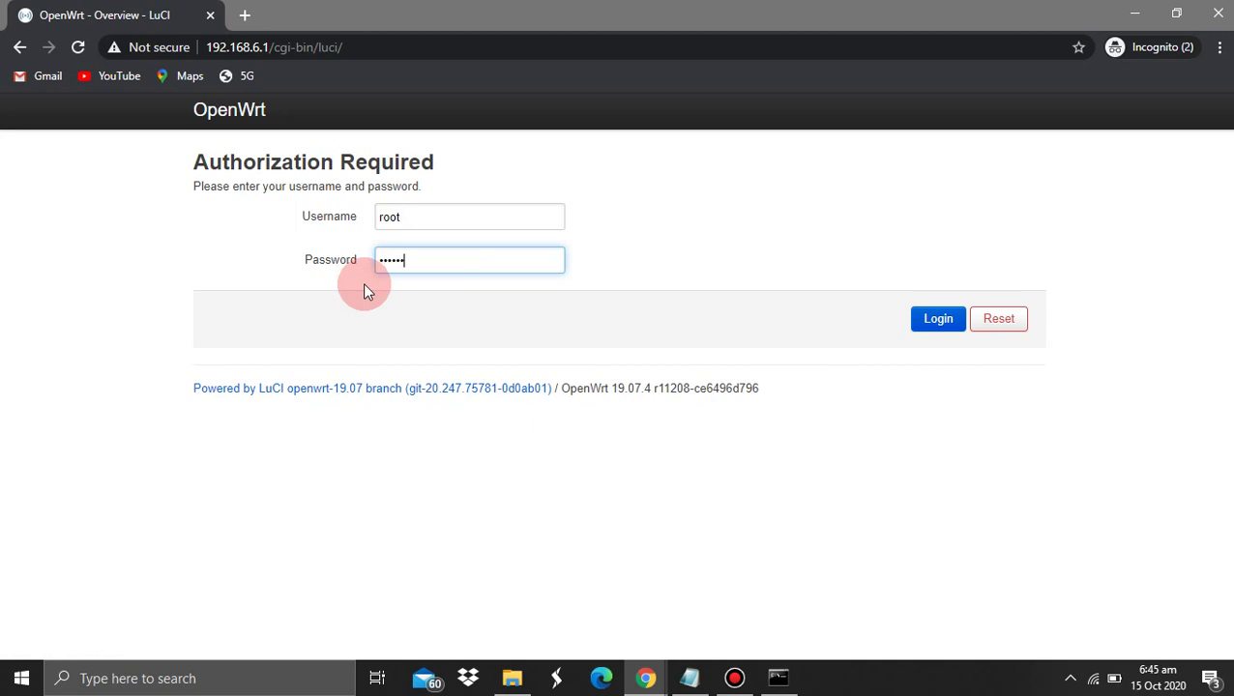
pyautogui.press('Return')
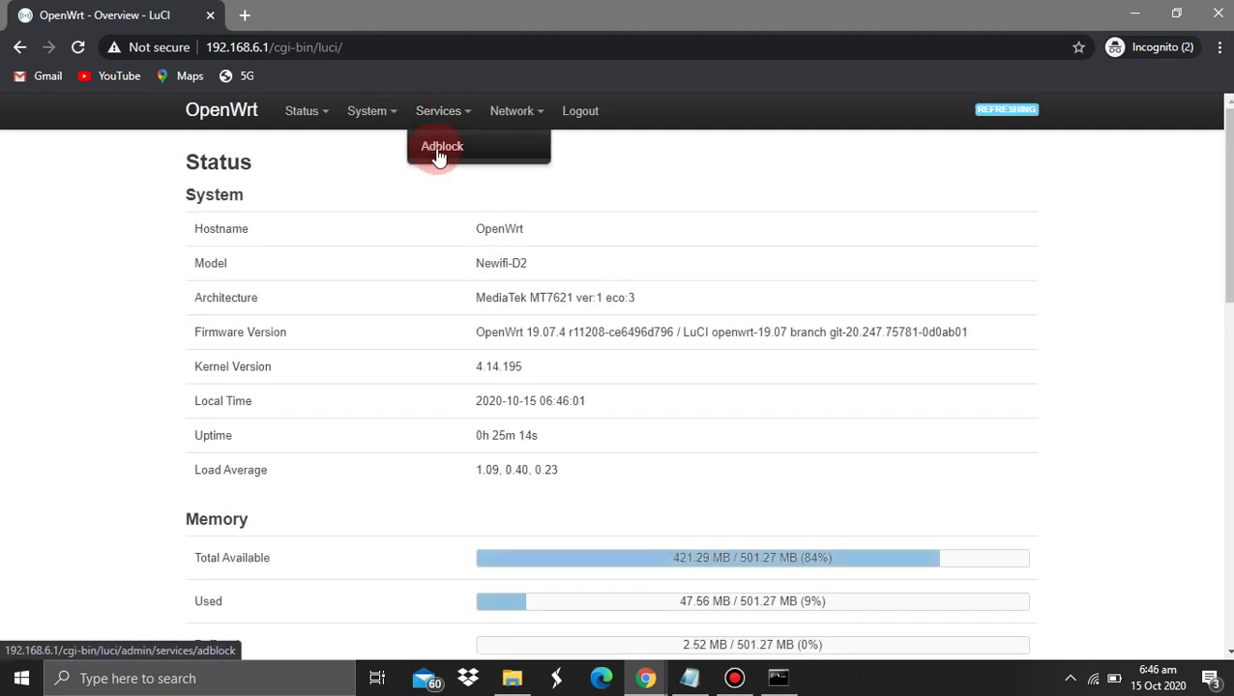
# Check the Adblock overview: service enabled, version 4.0.6, 41,293 blocked domains
pyautogui.click(438, 150)
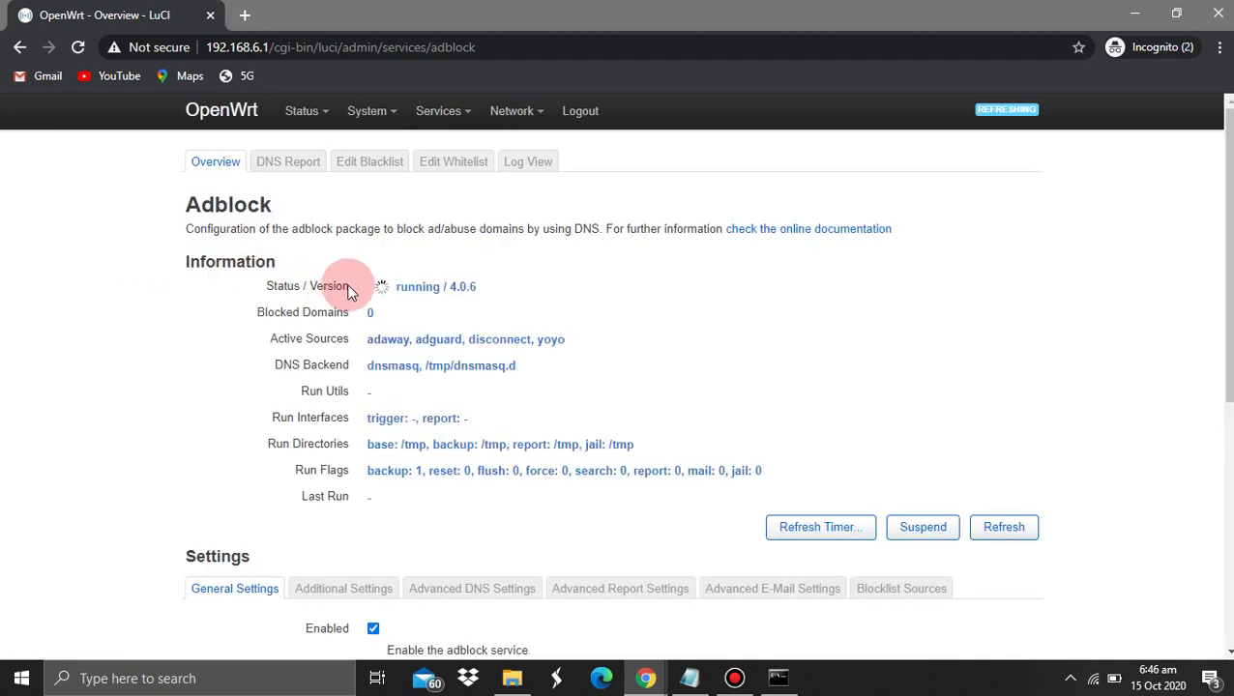
pyautogui.moveTo(253, 282); pyautogui.dragTo(480, 297)
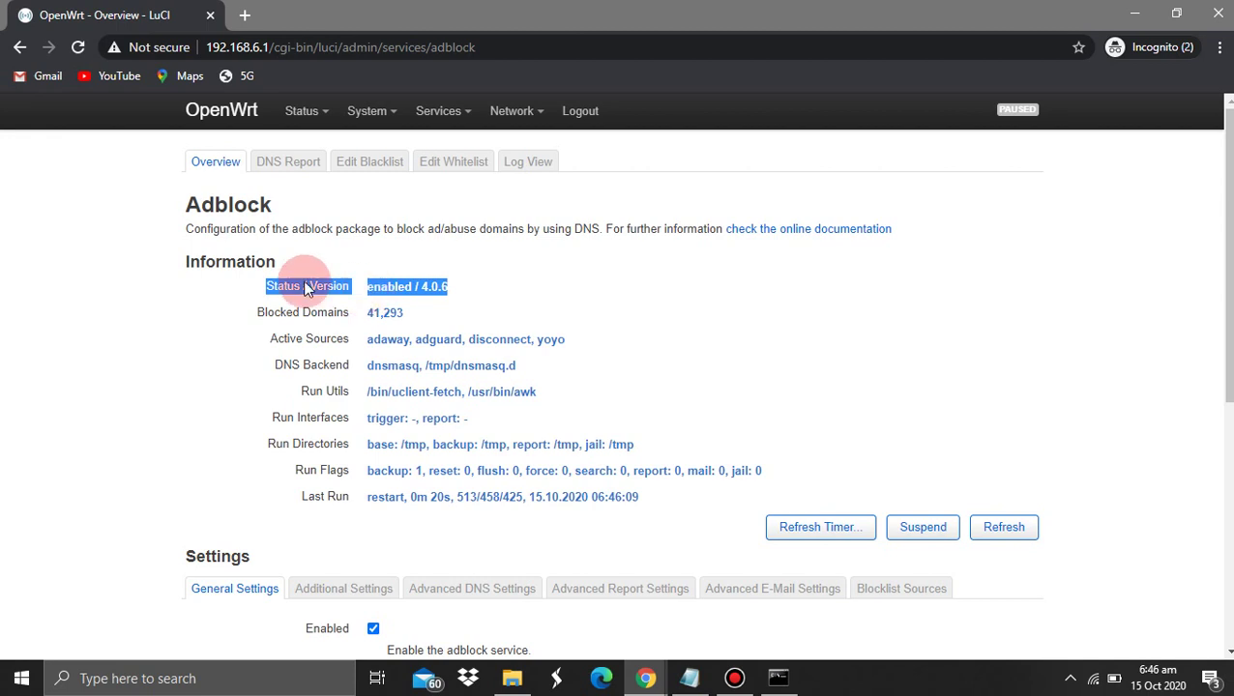
pyautogui.click(274, 286)
pyautogui.moveTo(267, 286); pyautogui.dragTo(447, 289)
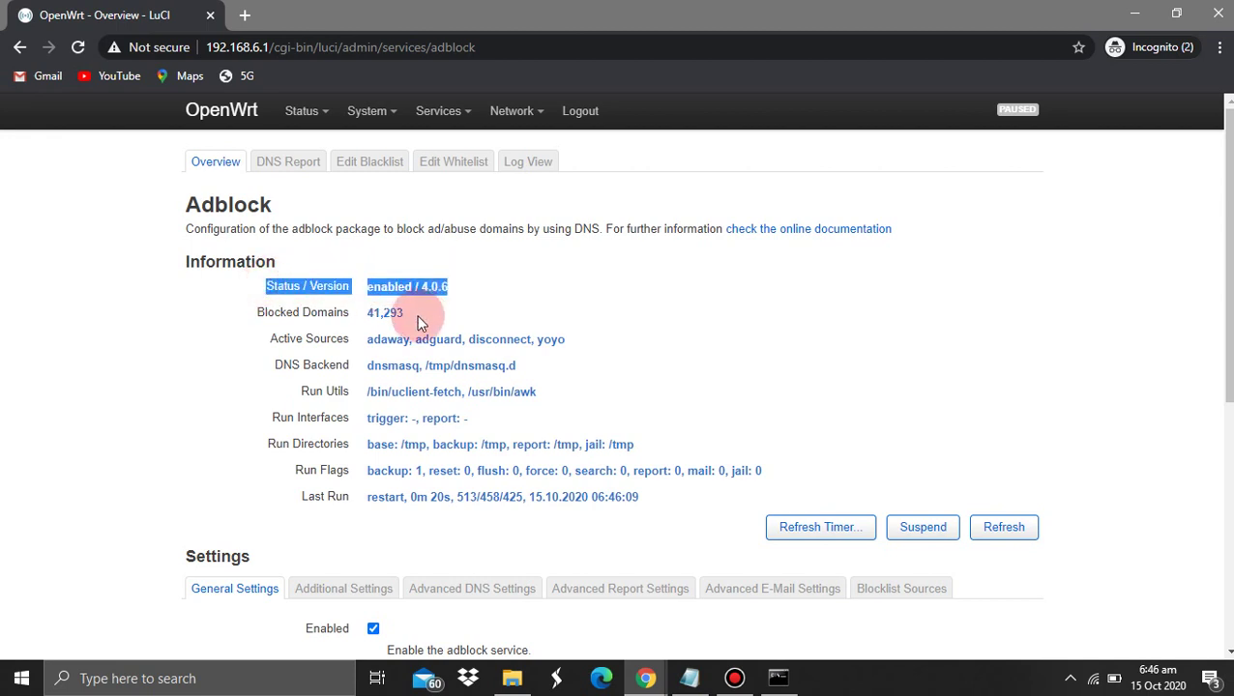
pyautogui.moveTo(252, 316)
pyautogui.mouseDown()
pyautogui.moveTo(410, 313)
pyautogui.moveTo(243, 324)
pyautogui.mouseUp()
pyautogui.click(404, 325)
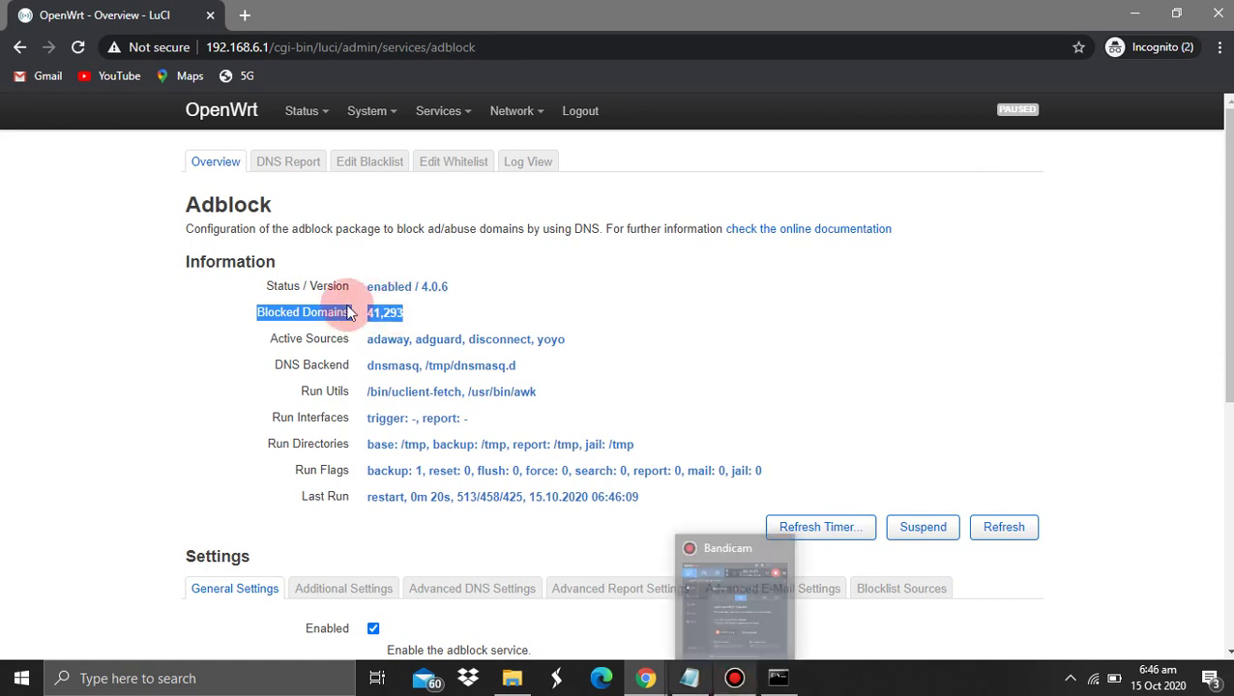
# Open a new incognito tab and load speedtest.net
pyautogui.click(646, 680)
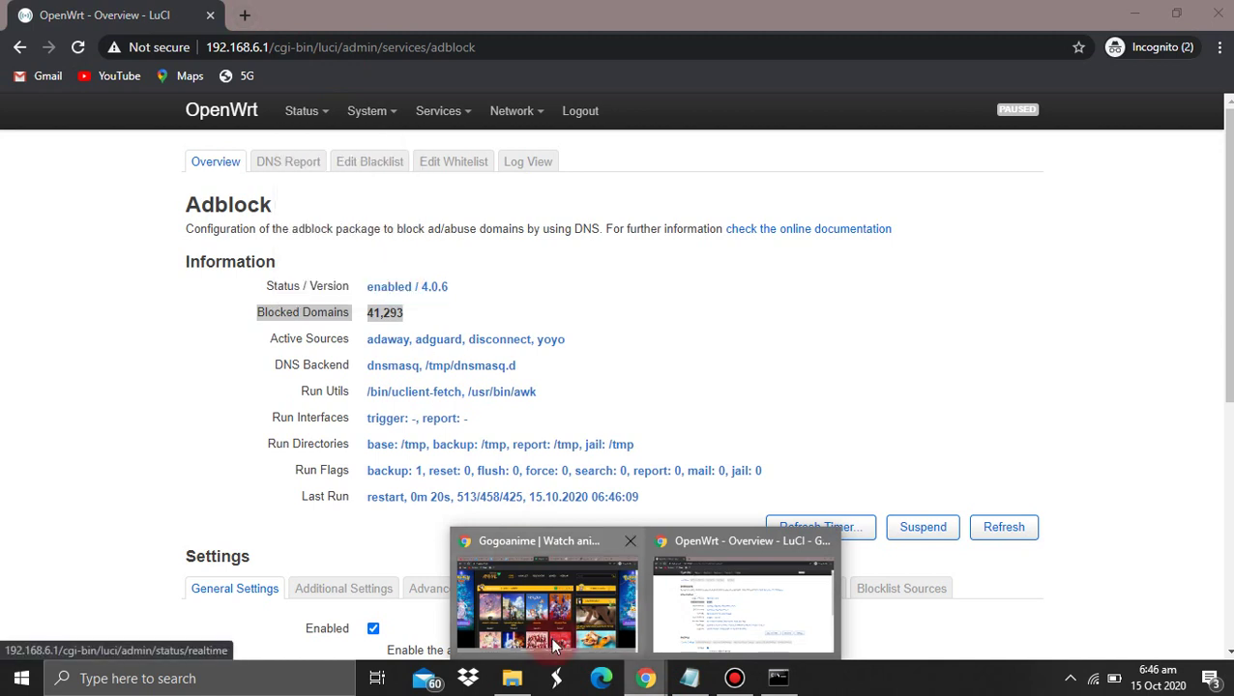
pyautogui.click(546, 599)
pyautogui.hotkey('alt', 'Tab')
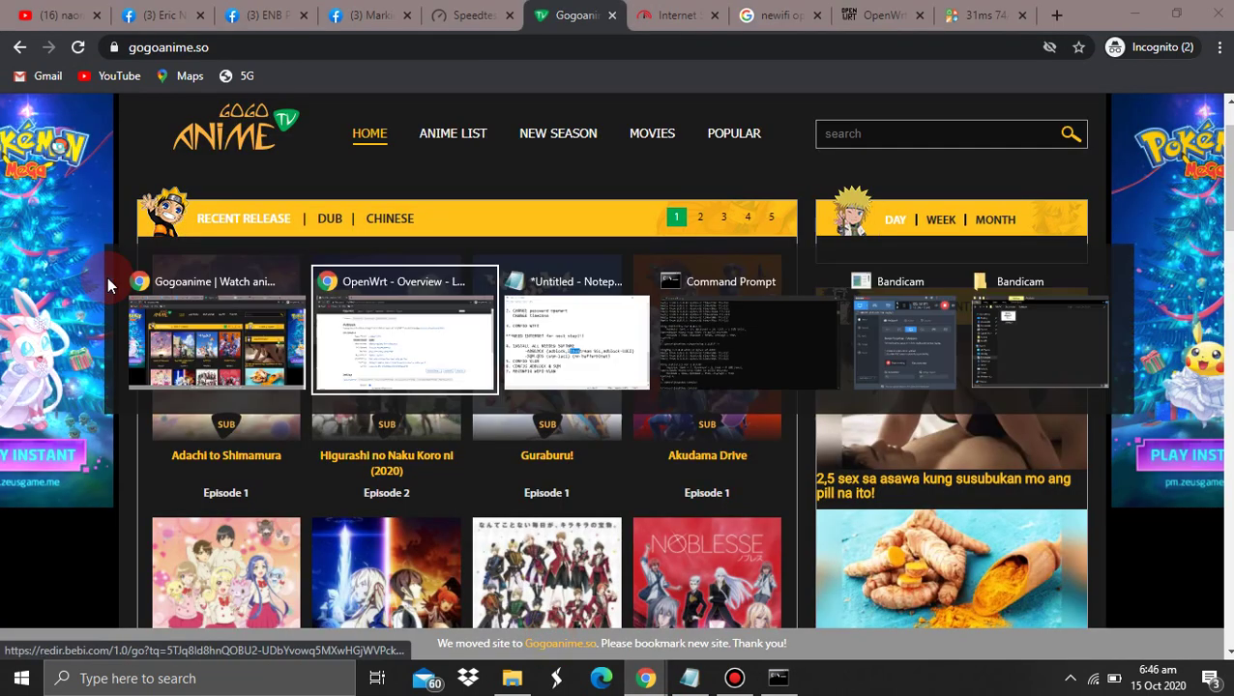
pyautogui.hotkey('ctrl', 't')
pyautogui.write('sp')
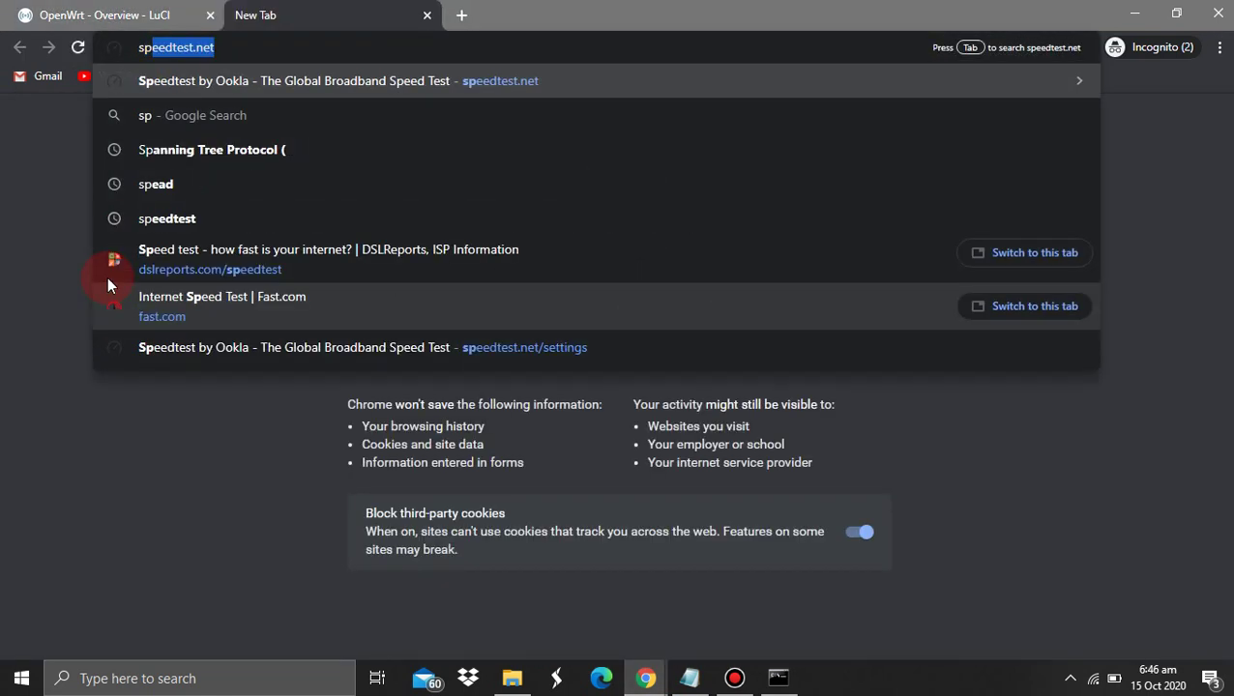
pyautogui.press('Return')
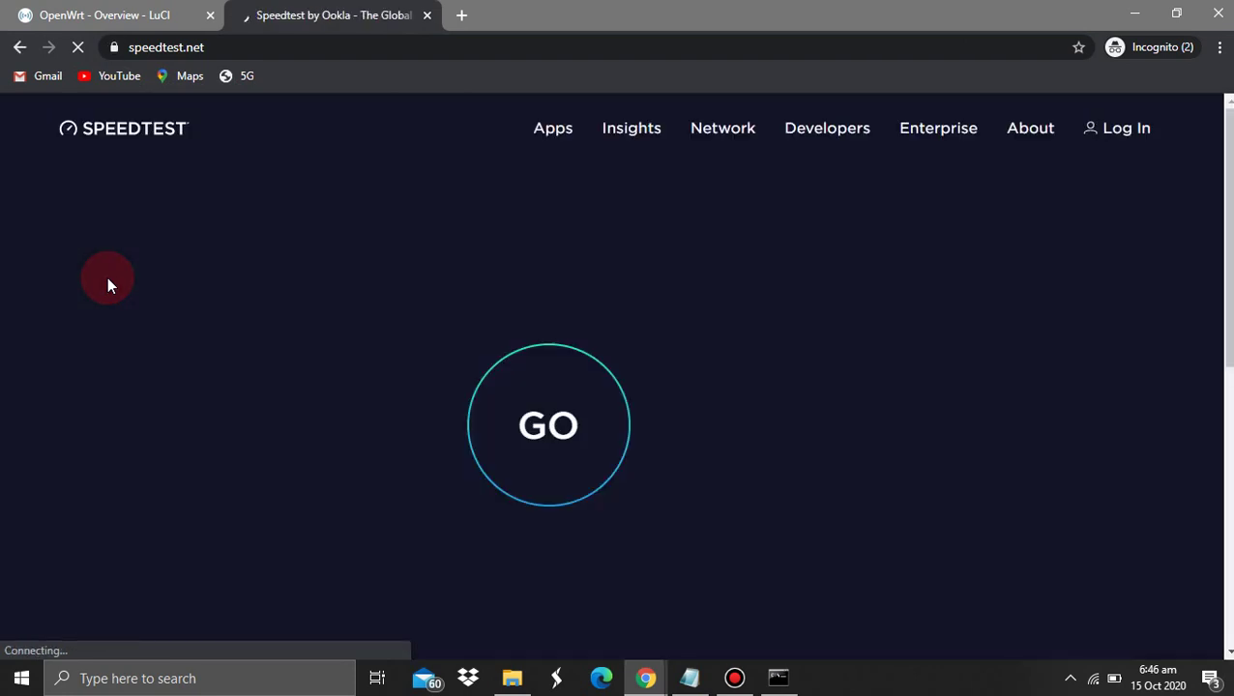
pyautogui.scroll(-1, 107, 277)
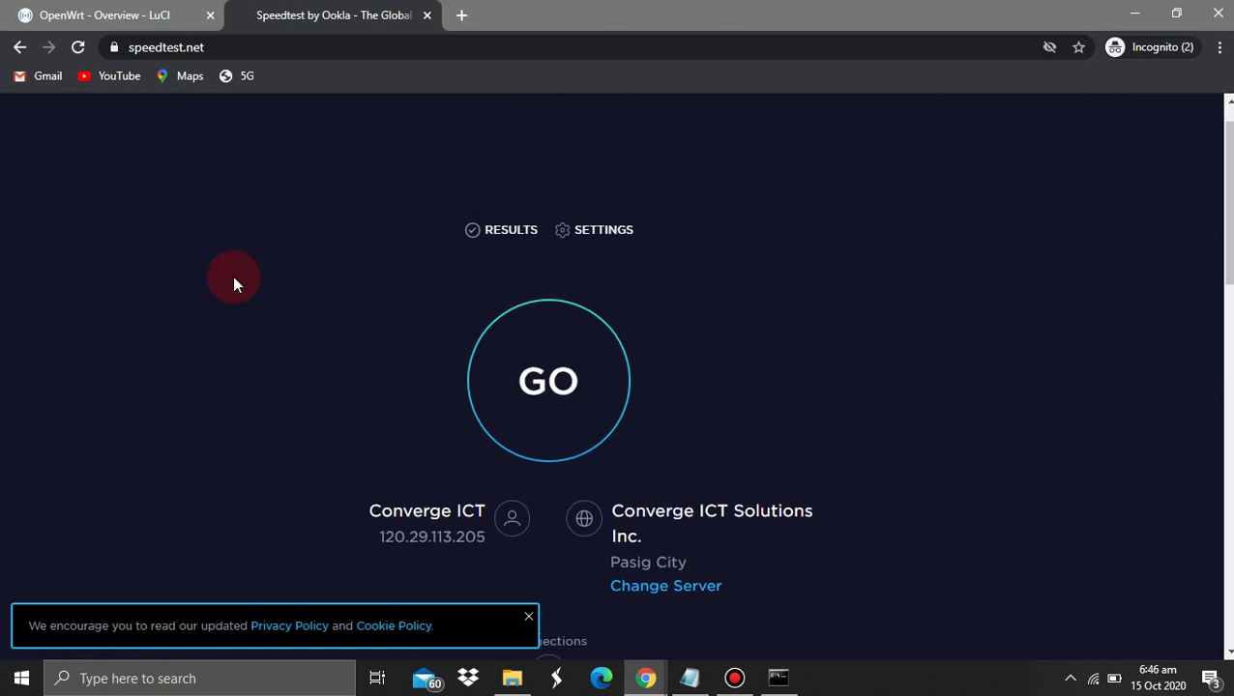
# Review the earlier speed test results in the other window, then add another blank incognito tab
pyautogui.hotkey('alt', 'Tab')
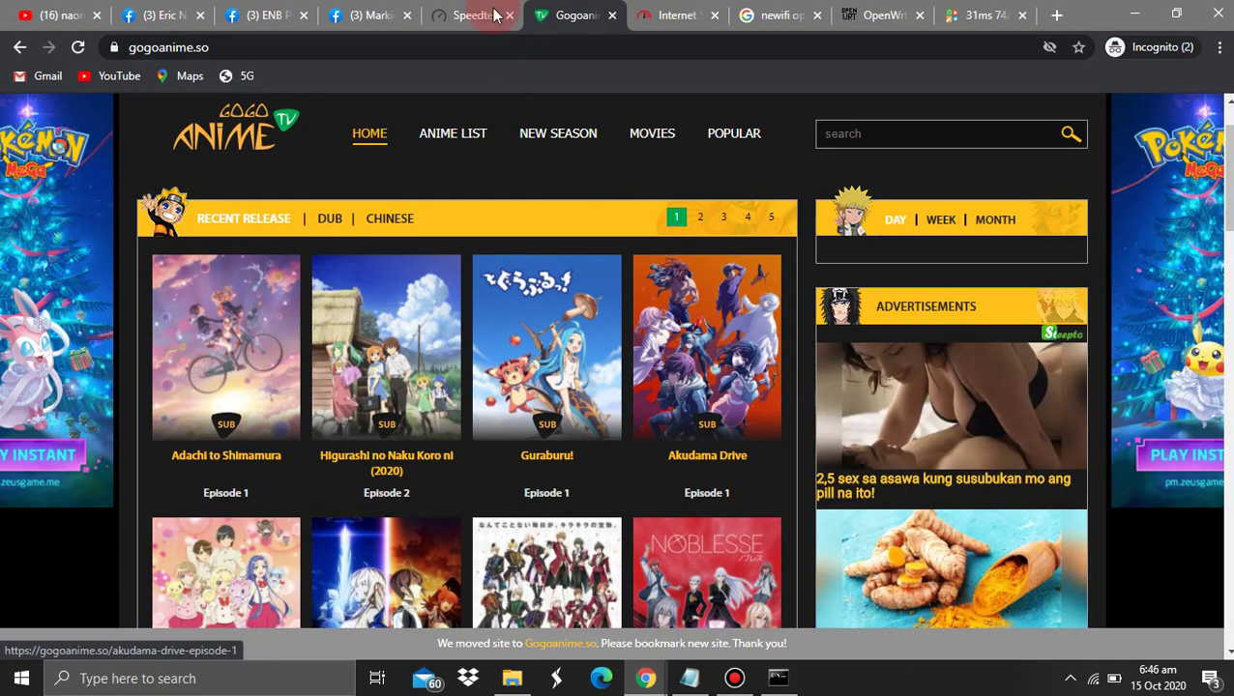
pyautogui.click(494, 14)
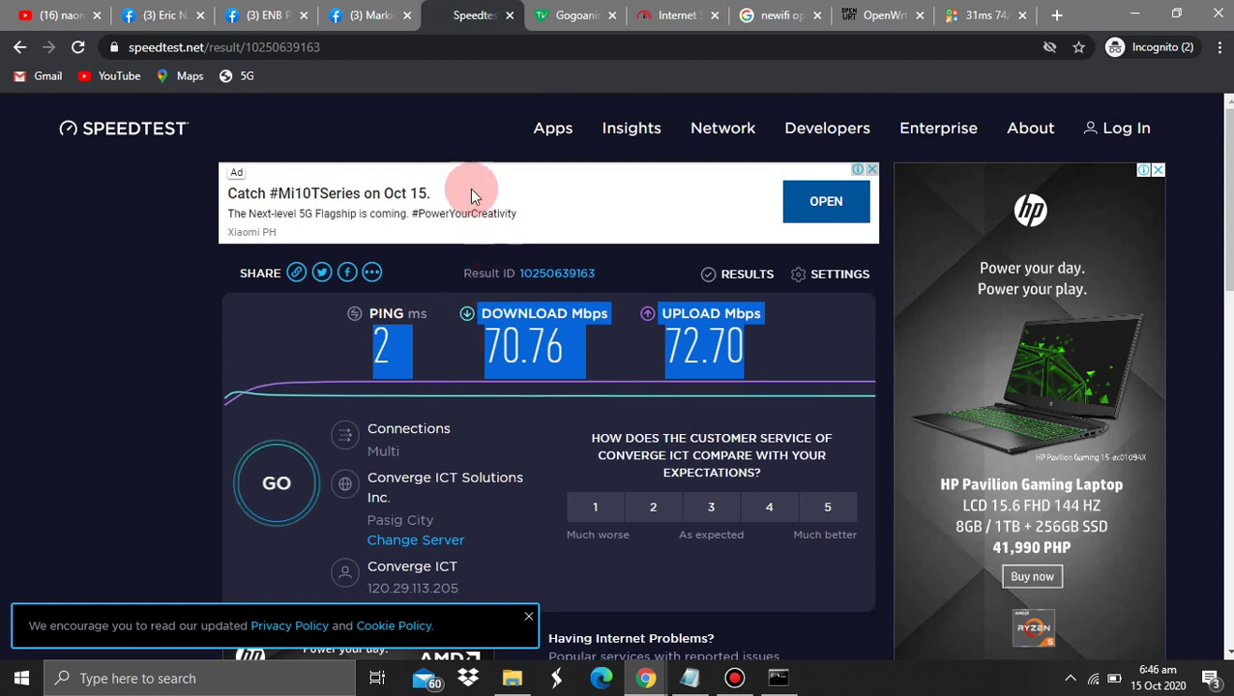
pyautogui.hotkey('alt', 'Tab')
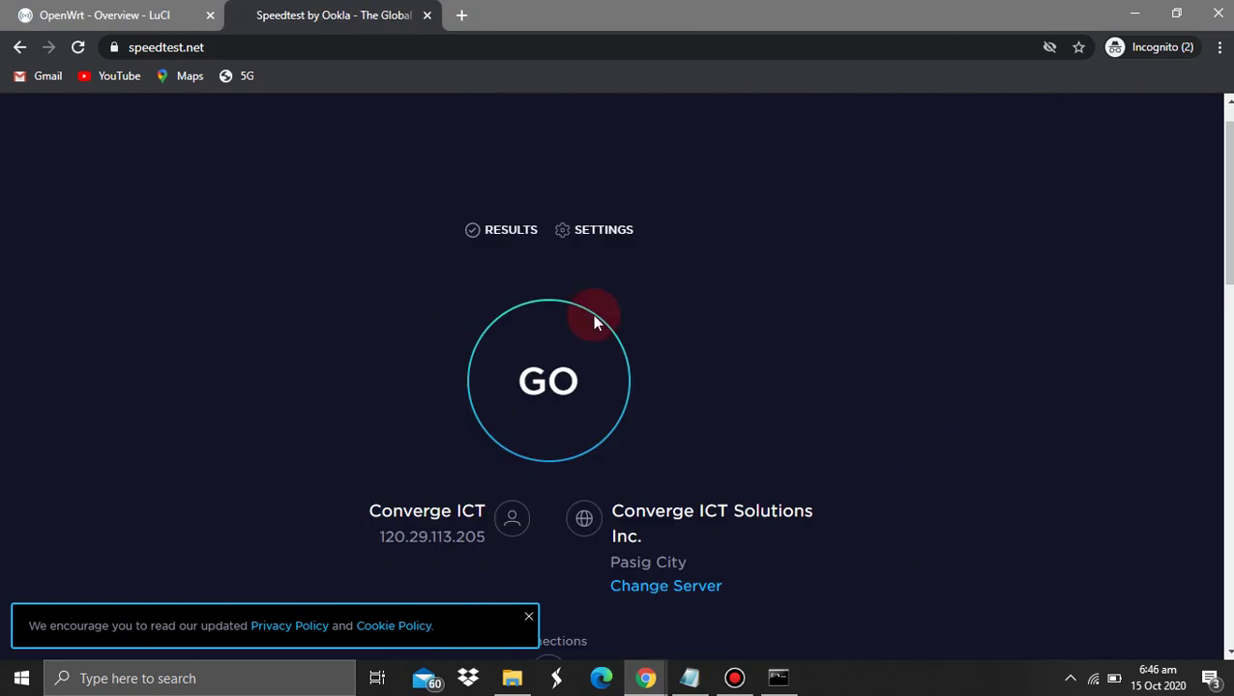
pyautogui.click(463, 17)
# Look at the Gogoanime site in the other browser window, then return to the new tab
pyautogui.click(646, 678)
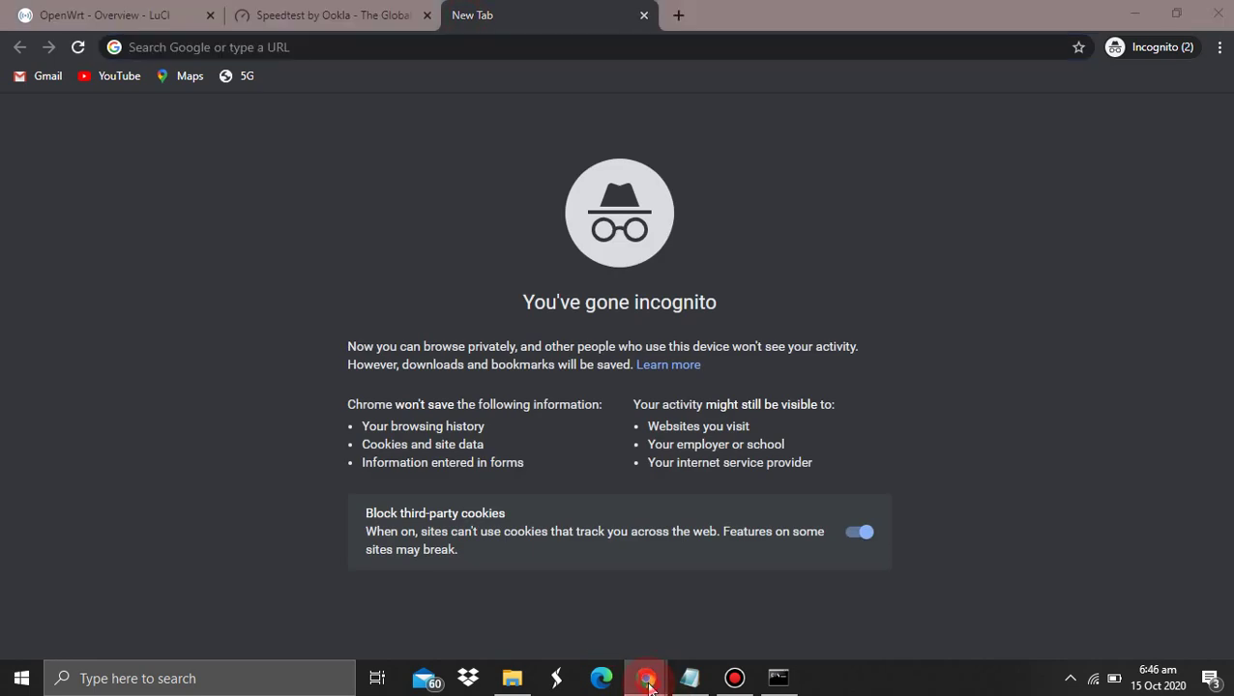
pyautogui.click(615, 638)
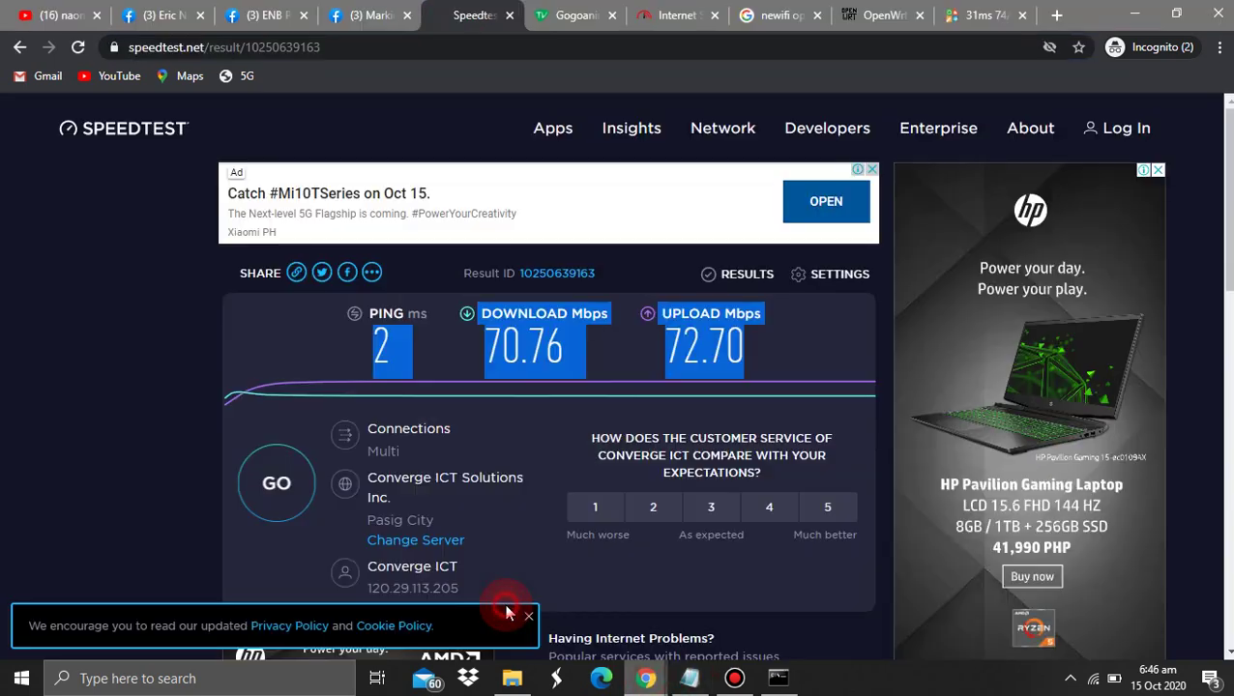
pyautogui.click(570, 14)
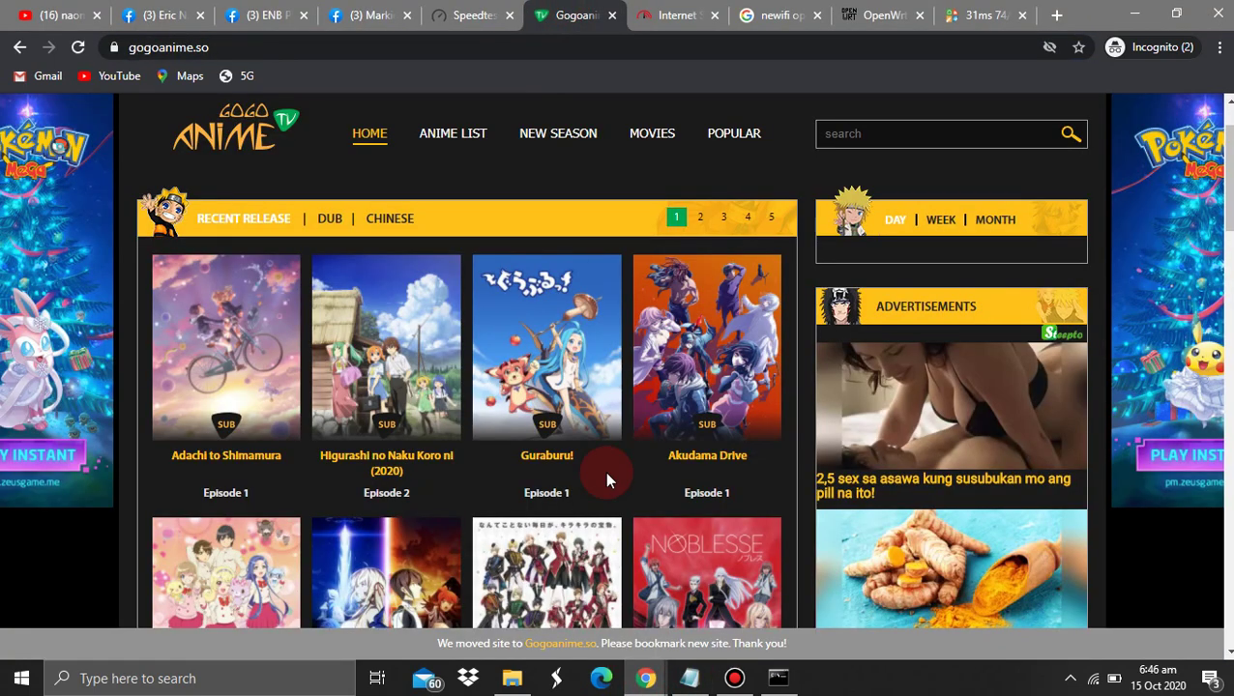
pyautogui.click(646, 676)
pyautogui.click(680, 638)
# Load gogoanime.so in the new incognito tab while checking the Speedtest tab
pyautogui.write('gogoanime.s')
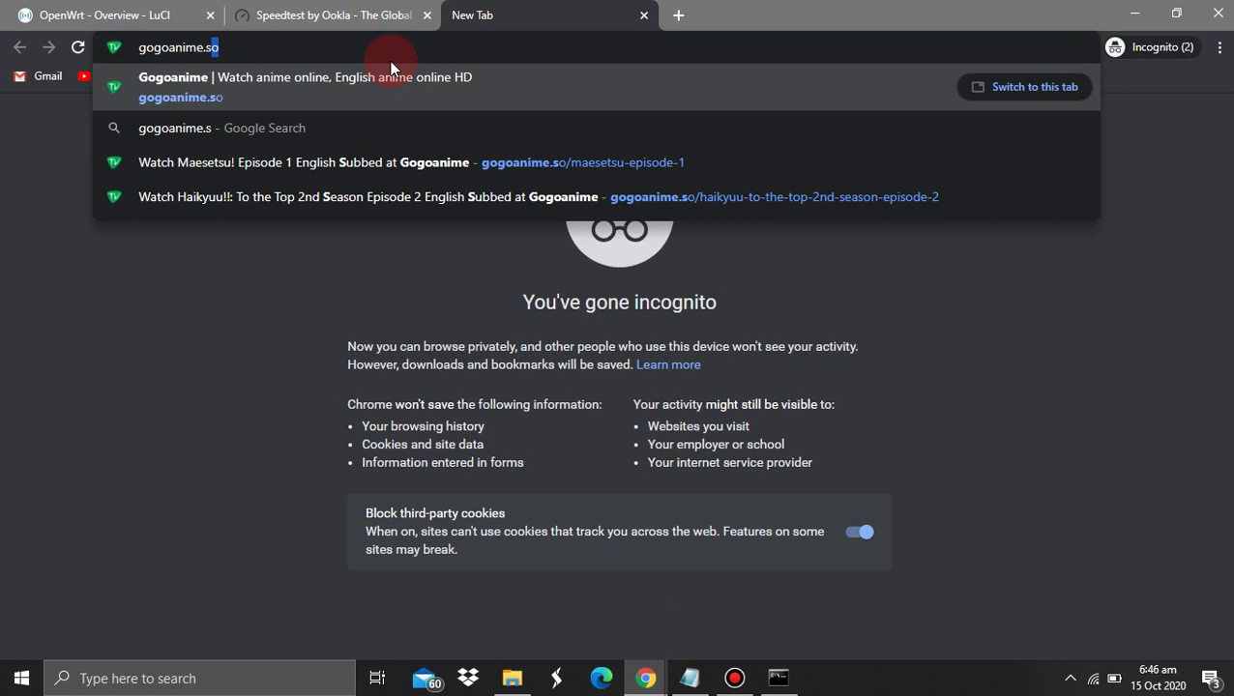
pyautogui.press('Return')
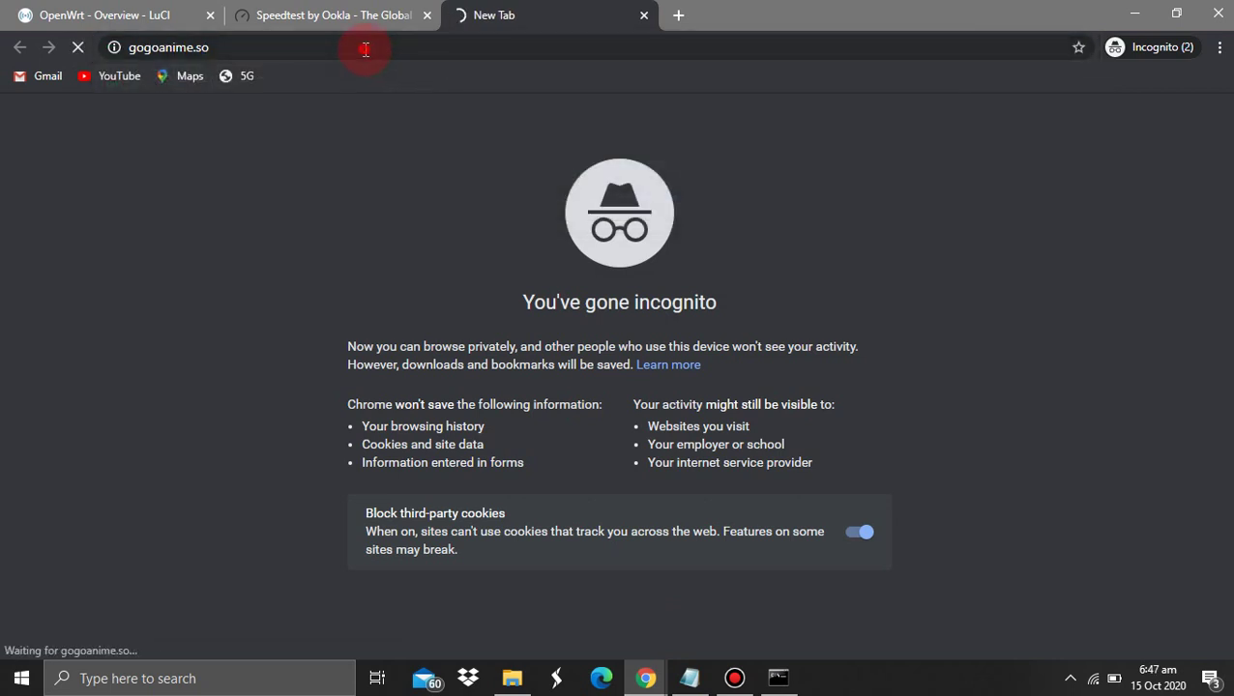
pyautogui.click(366, 48)
pyautogui.click(334, 14)
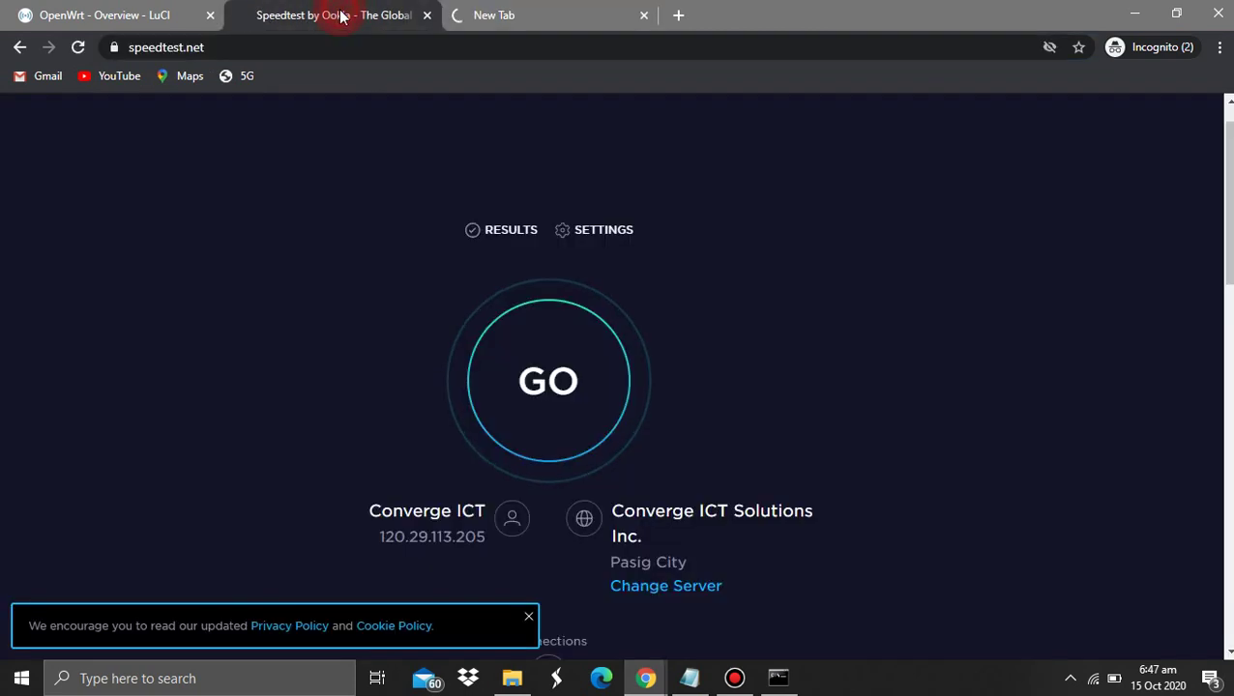
pyautogui.click(527, 16)
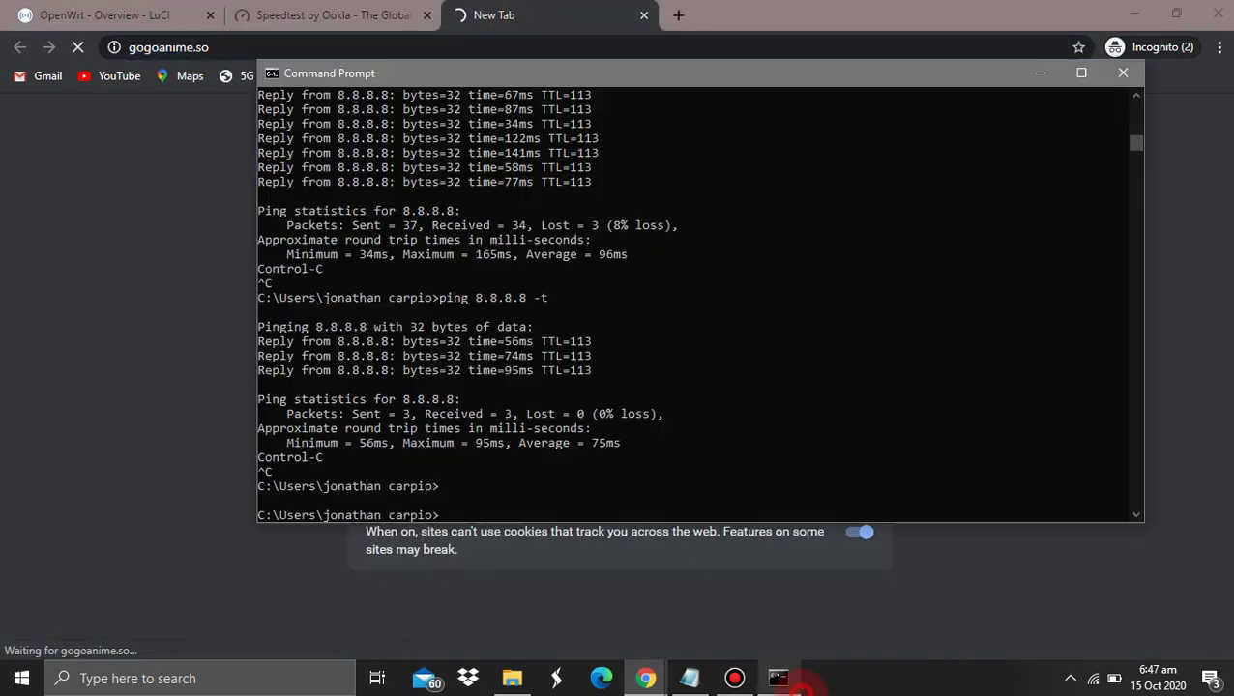
# Rerun ping 8.8.8.8 in Command Prompt and stop it after 2 replies averaging 98 ms
pyautogui.click(779, 677)
pyautogui.press('Up')
pyautogui.press('Return')
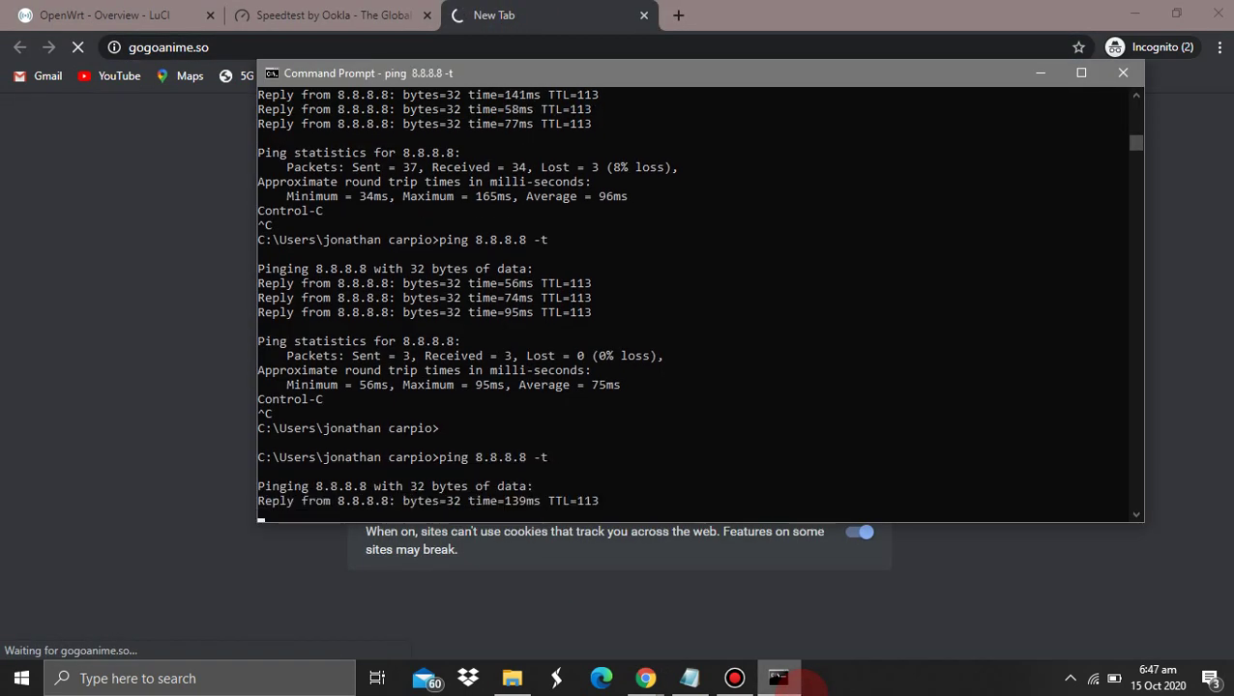
pyautogui.hotkey('ctrl', 'c')
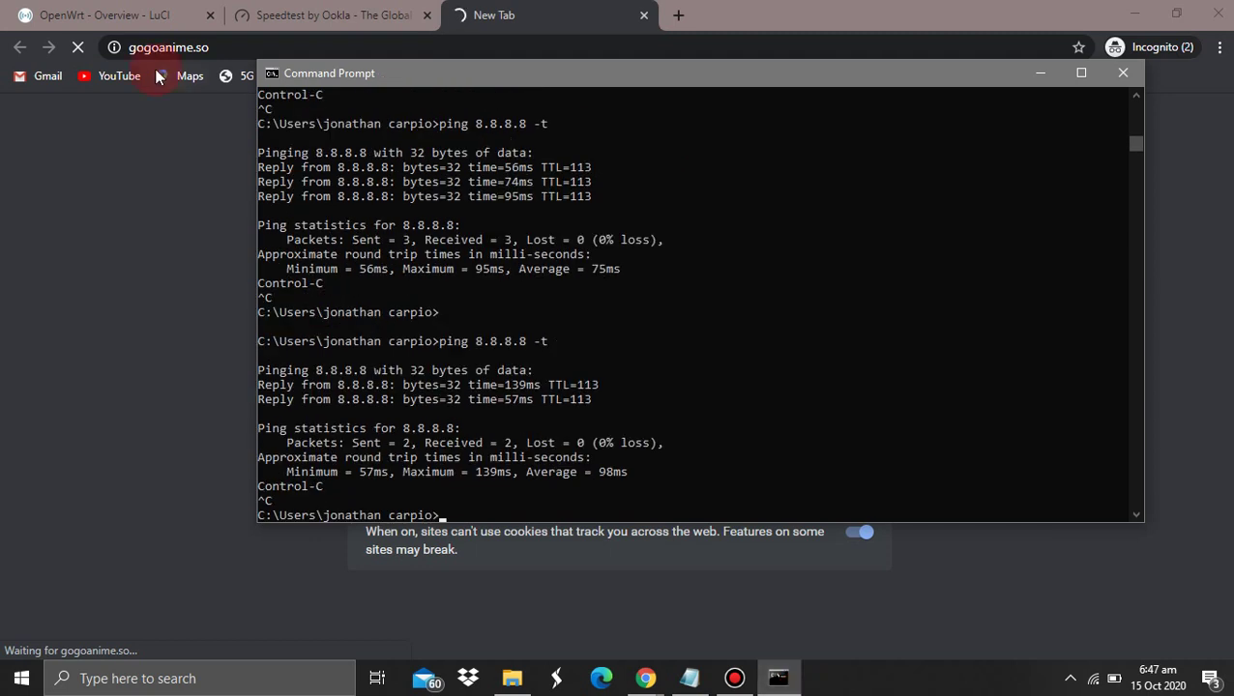
pyautogui.click(163, 43)
pyautogui.moveTo(297, 55); pyautogui.dragTo(123, 47)
# Search Google for gogoanime and try the gogoanime.so and www3.gogoanime.pro results
pyautogui.press('BackSpace')
pyautogui.press('BackSpace')
pyautogui.press('BackSpace')
pyautogui.press('BackSpace')
pyautogui.press('BackSpace')
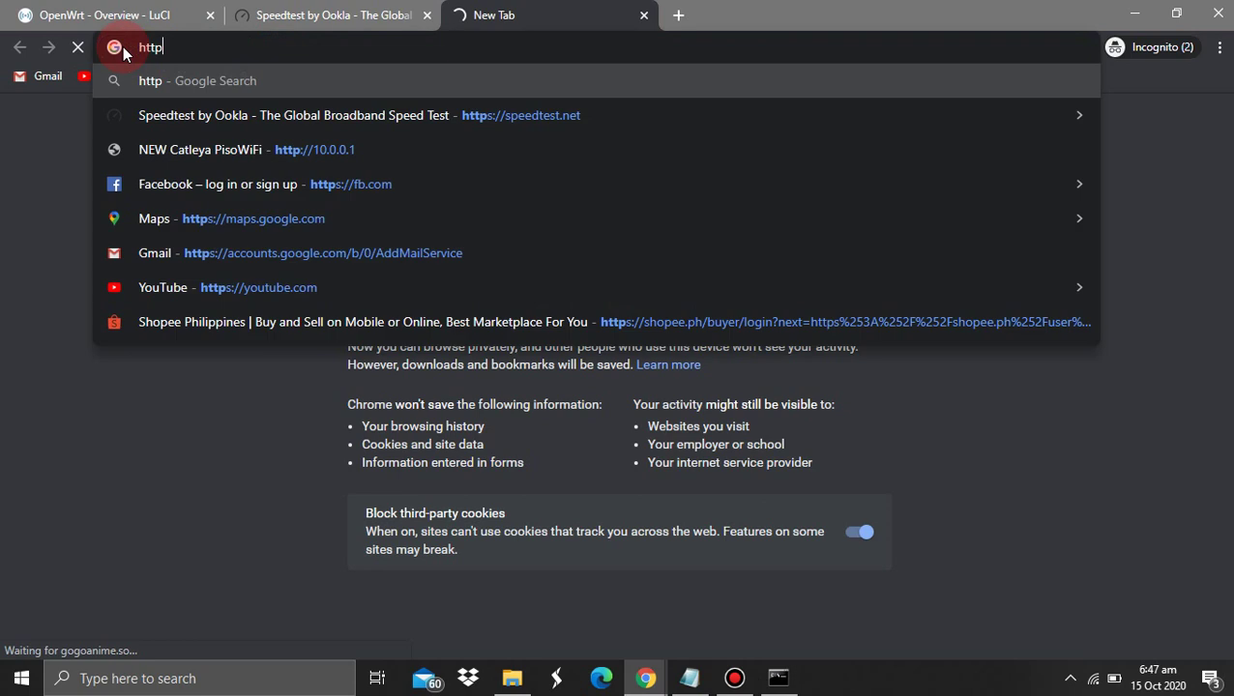
pyautogui.write('gogoanime')
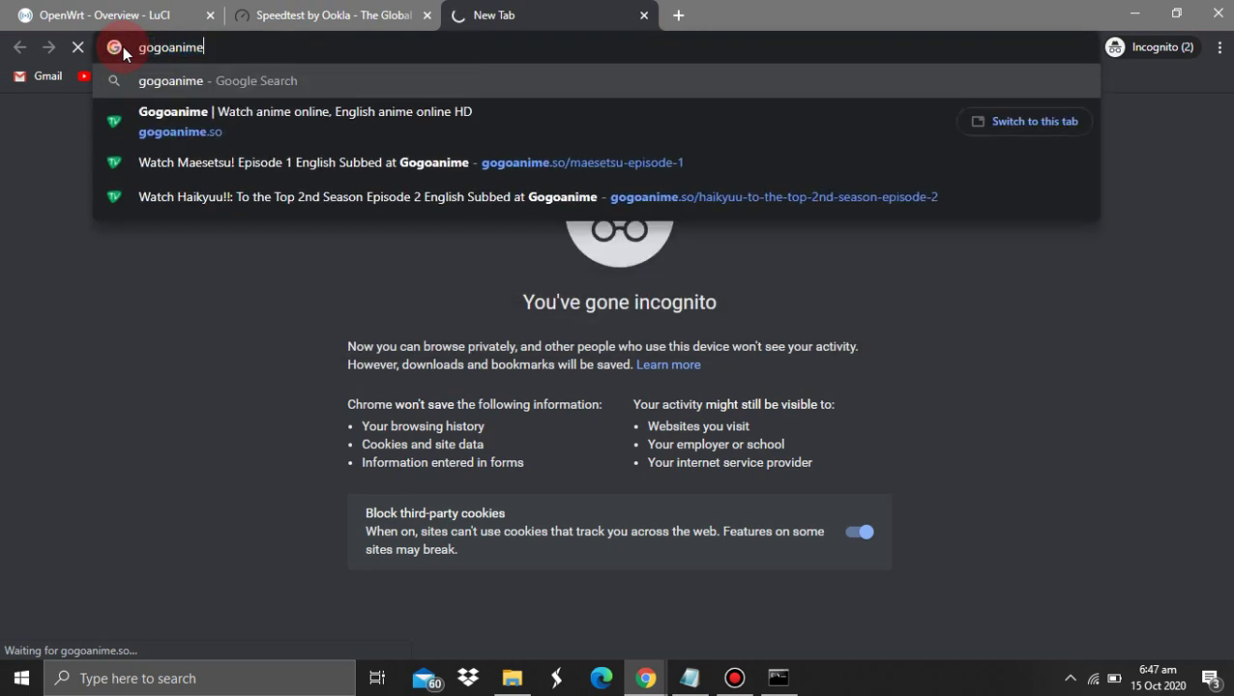
pyautogui.press('Return')
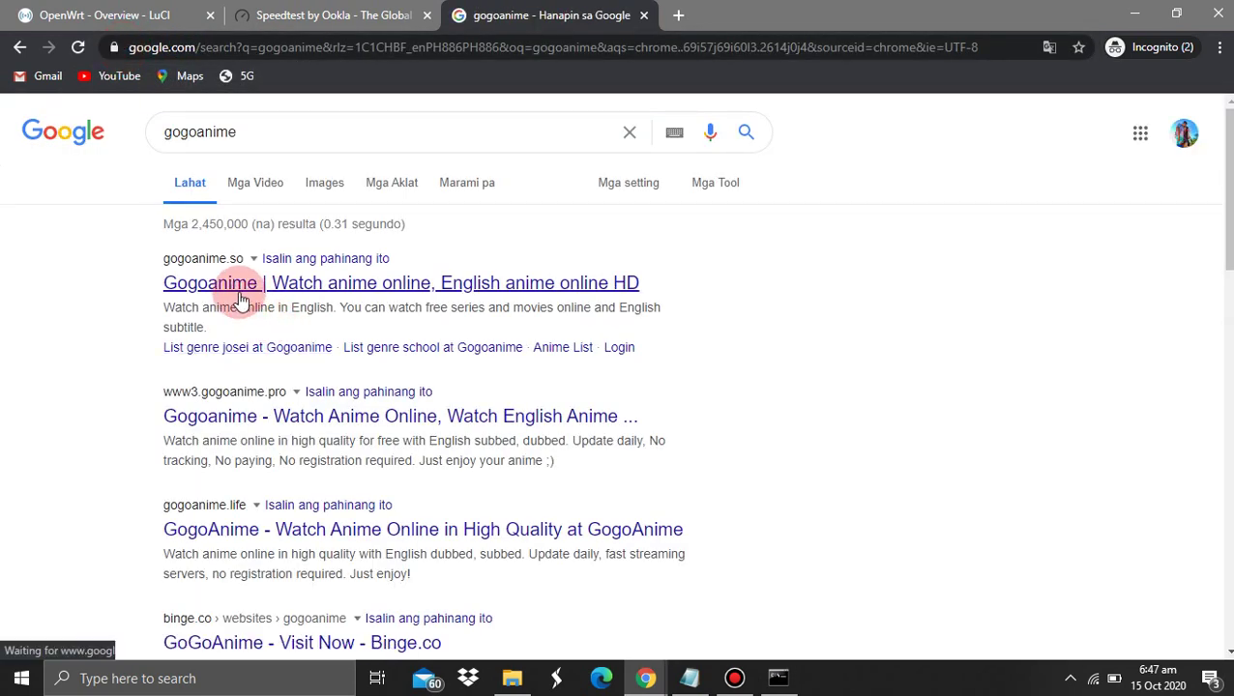
pyautogui.click(236, 292)
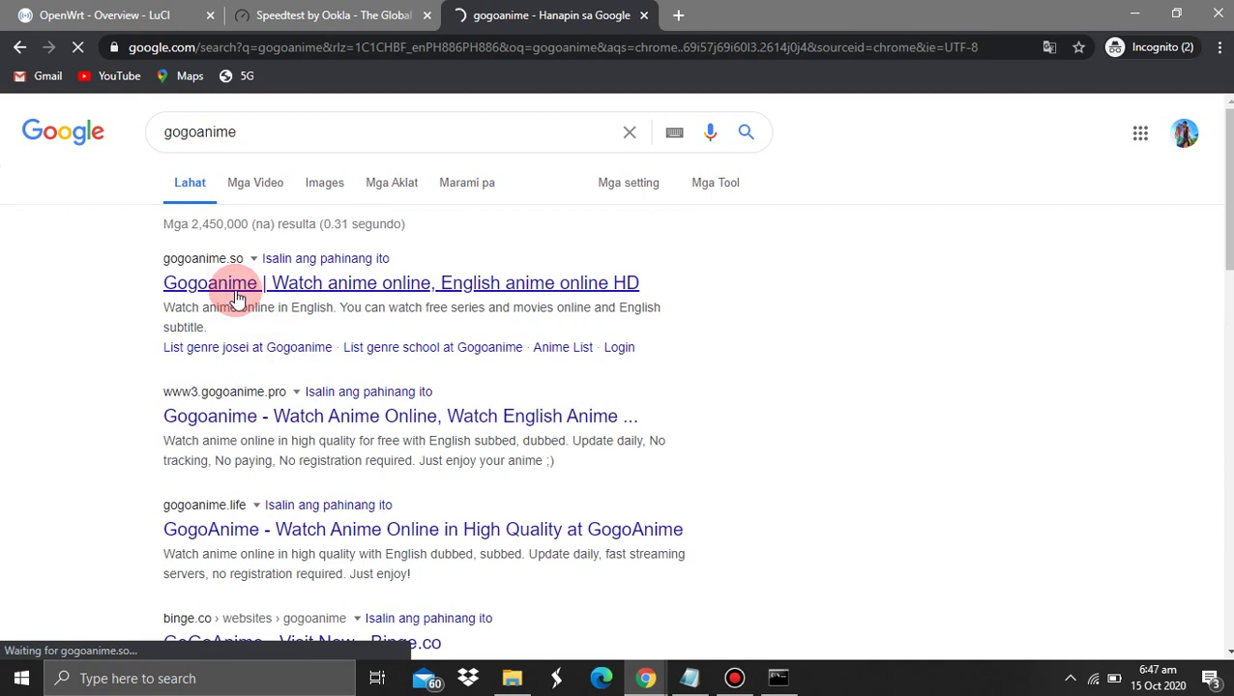
pyautogui.click(249, 411)
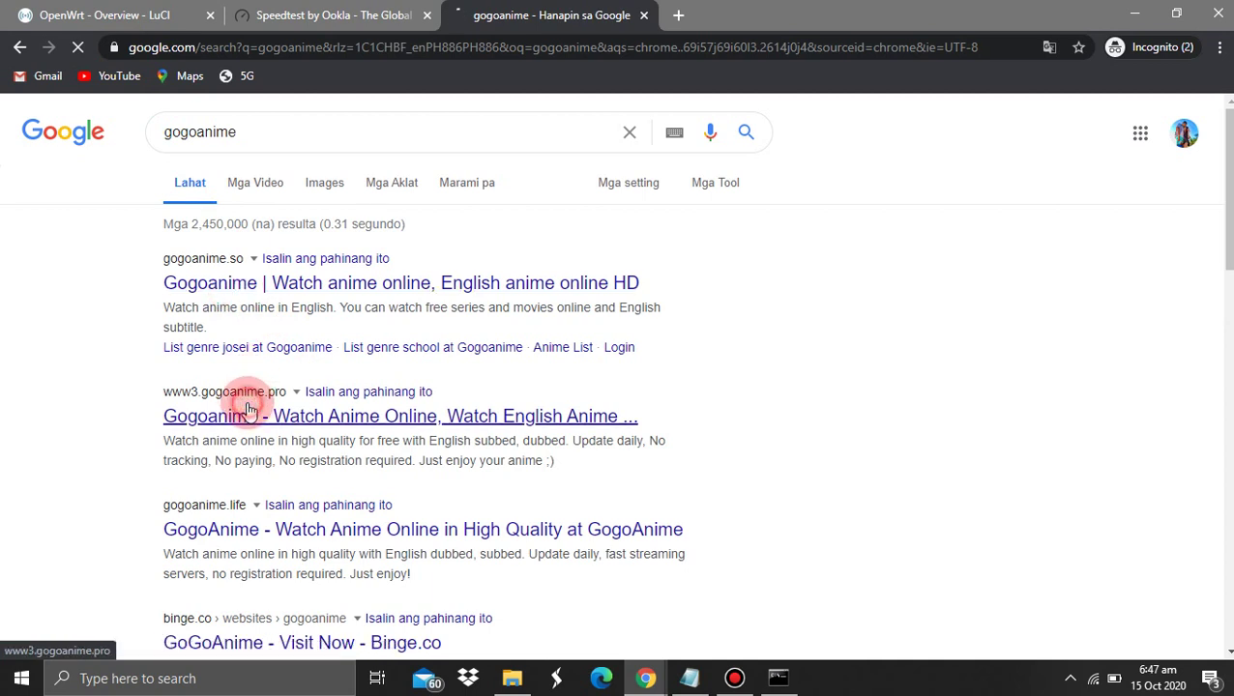
pyautogui.scroll(-2, 68, 365)
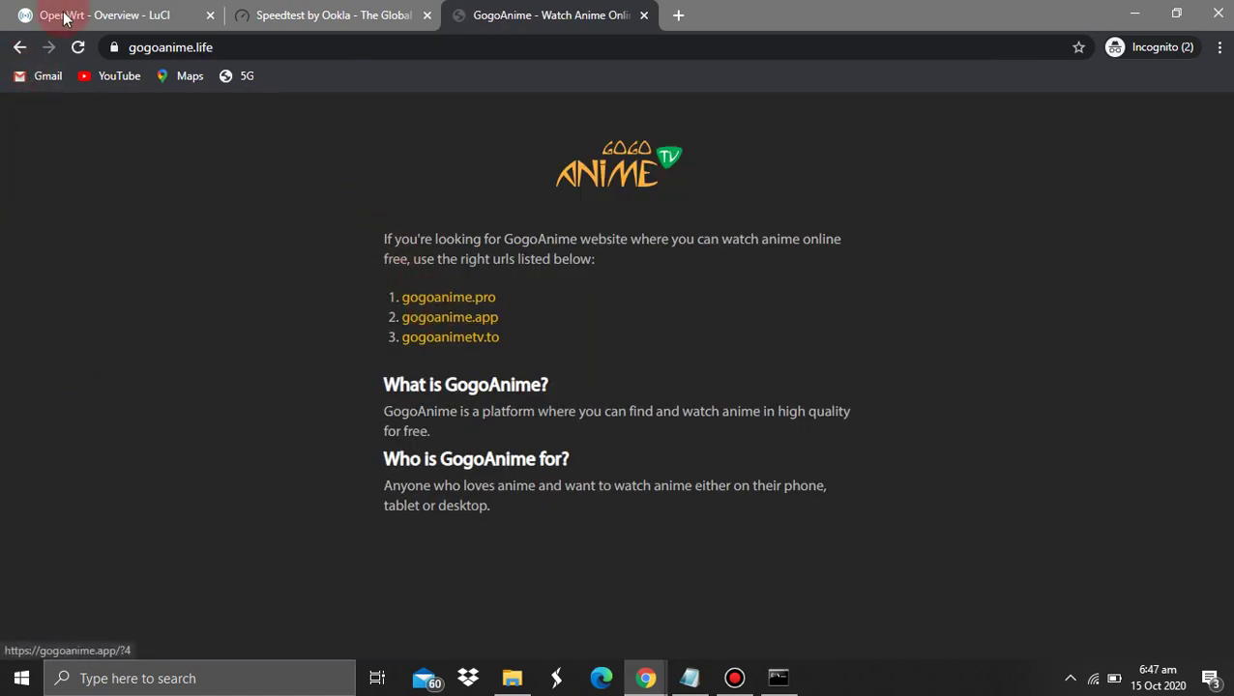
pyautogui.click(19, 46)
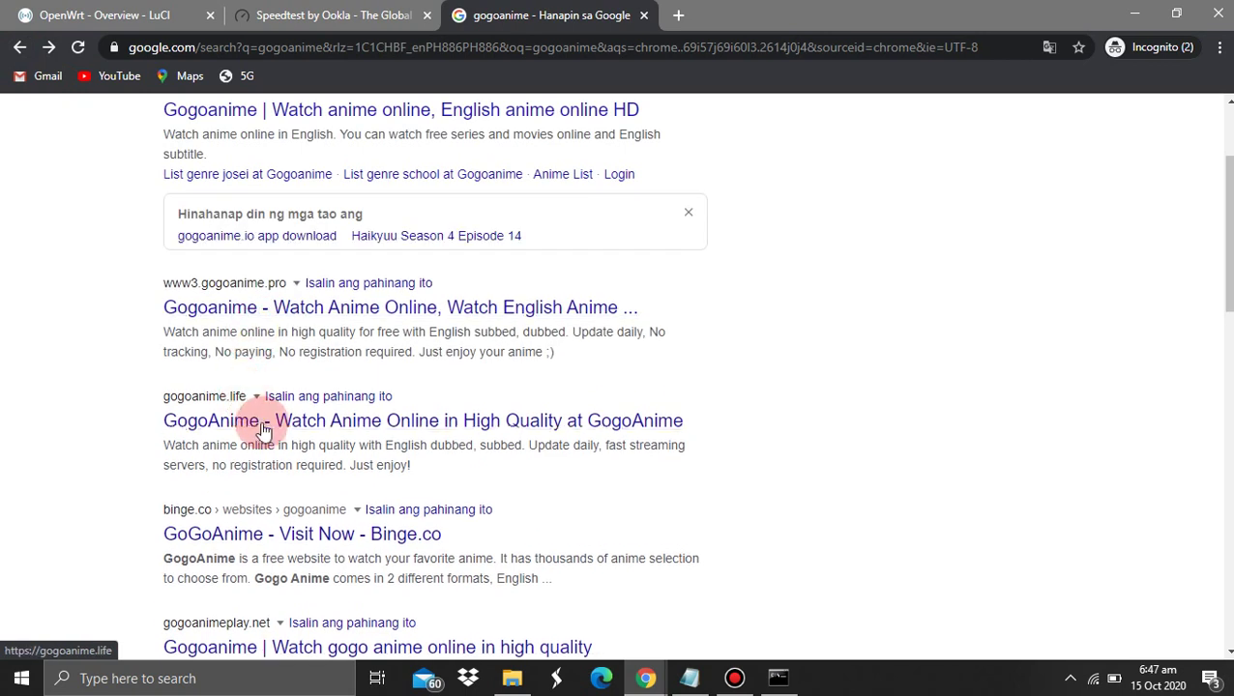
# After trying gogoanime.life, open www4.gogoanime.cool and confirm its ads area is empty
pyautogui.click(263, 428)
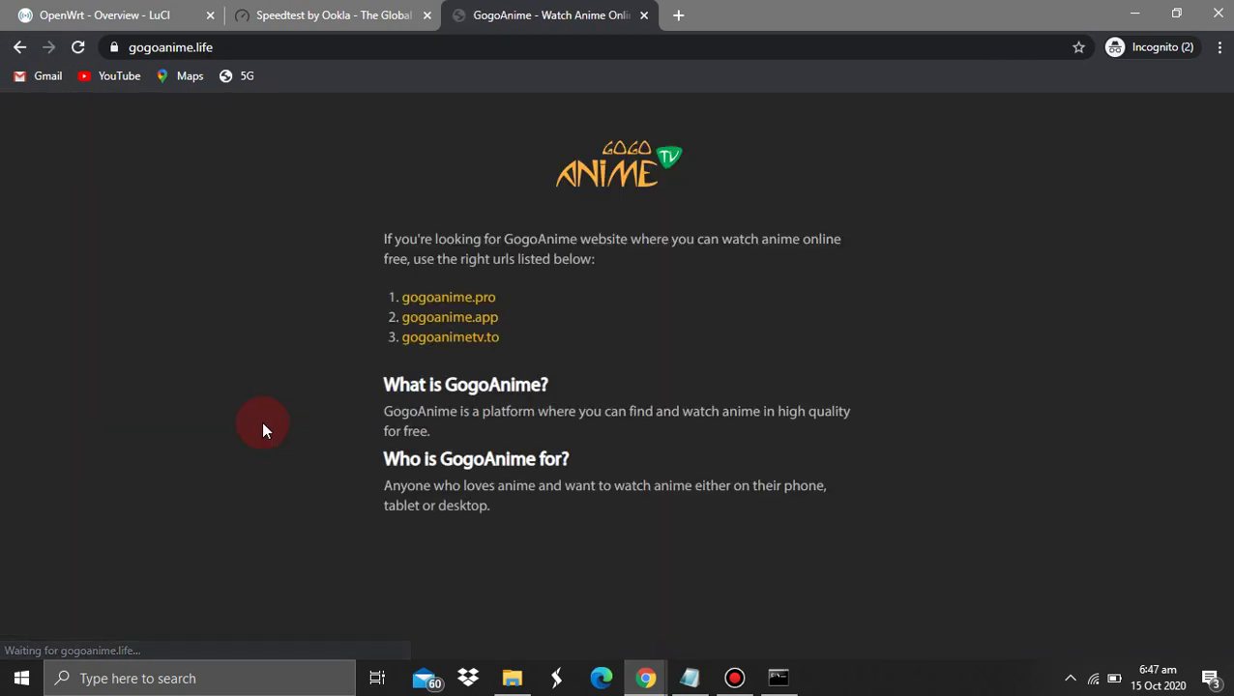
pyautogui.click(19, 46)
pyautogui.scroll(-3, 290, 348)
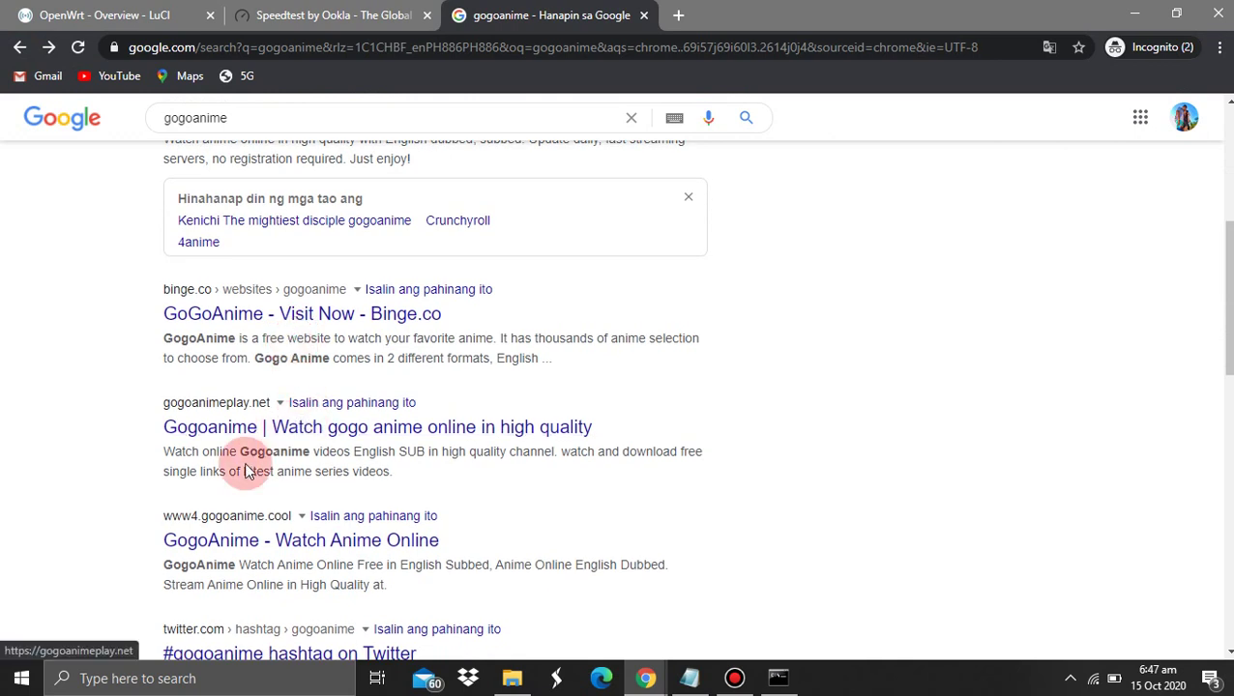
pyautogui.click(247, 539)
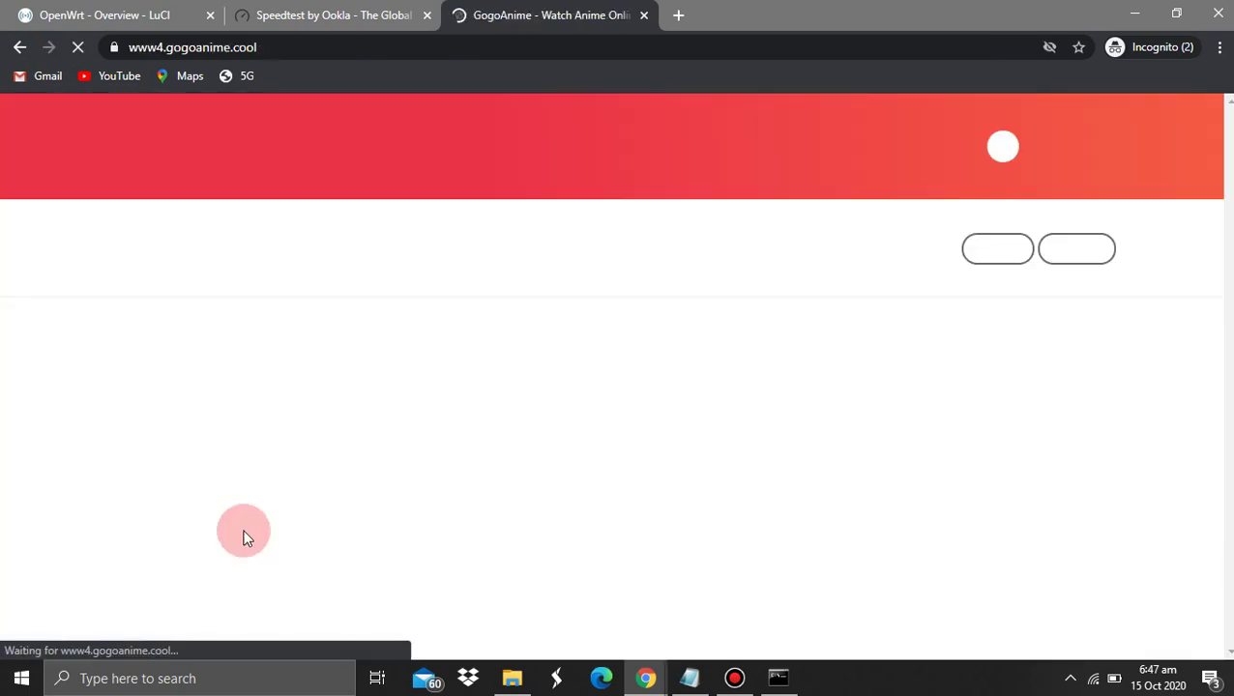
pyautogui.scroll(-1, 243, 539)
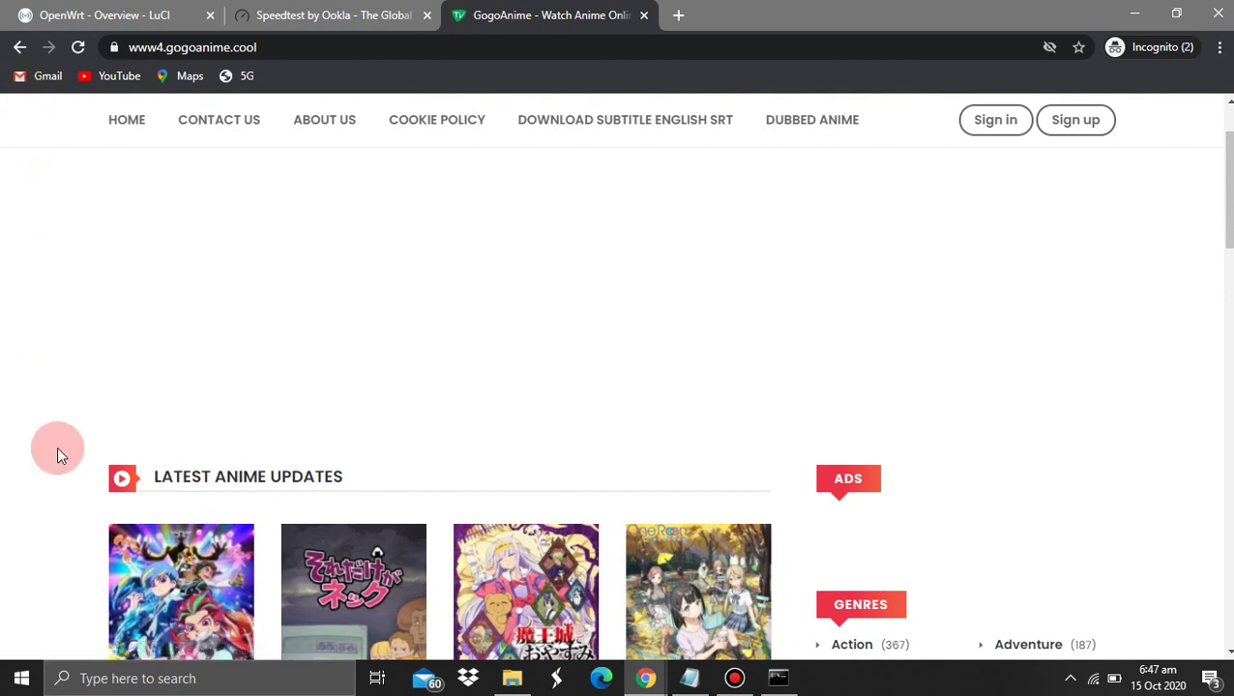
pyautogui.scroll(-2, 57, 447)
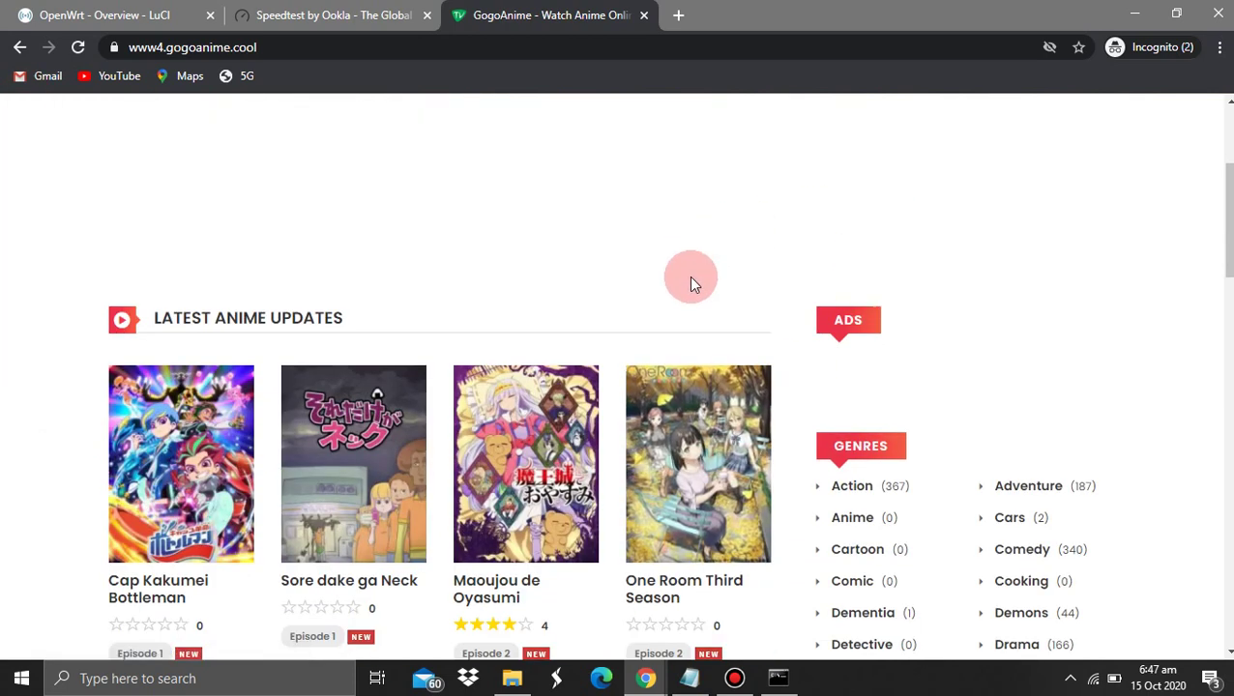
pyautogui.scroll(-7, 985, 444)
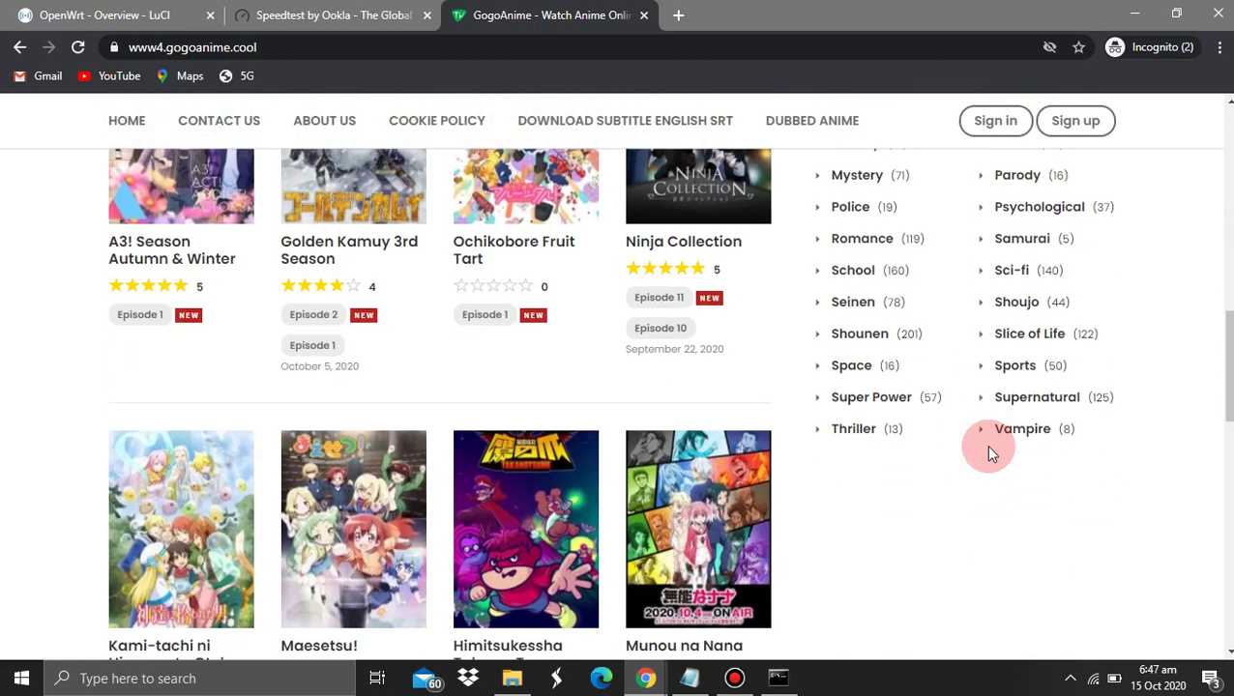
pyautogui.scroll(10, 985, 445)
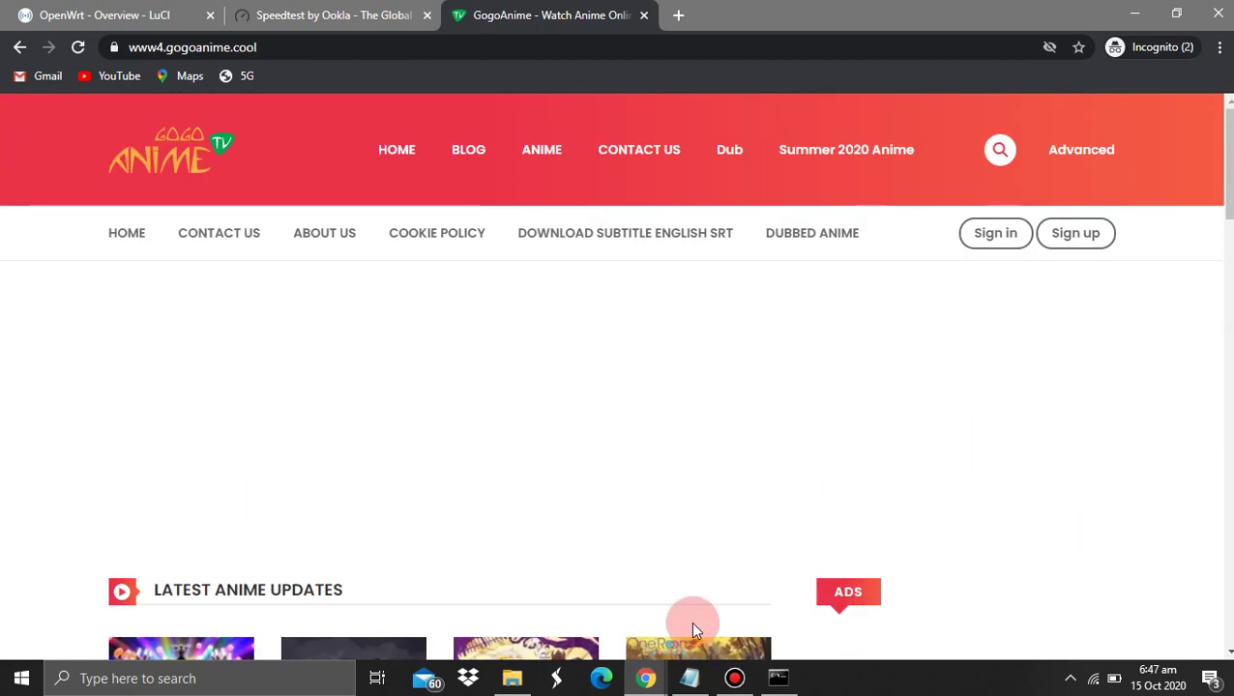
# Review the ADBLOCK and SQM.QOS lines of the Notepad checklist, then return to OpenWrt
pyautogui.click(690, 678)
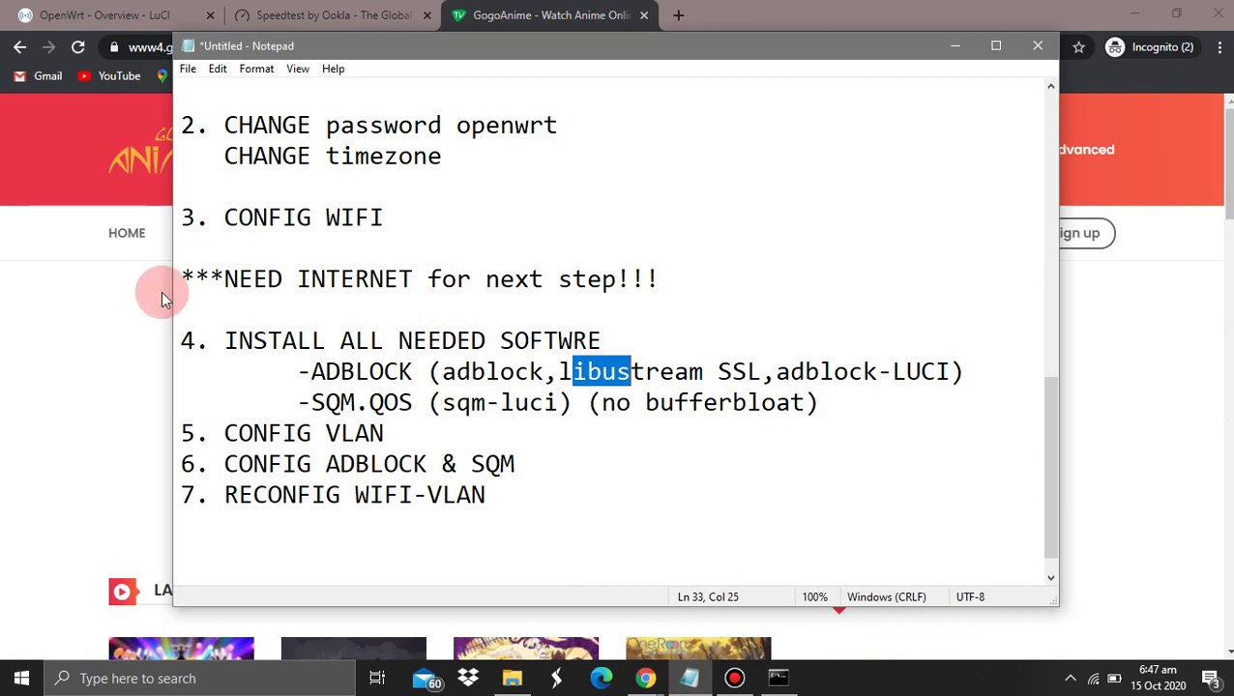
pyautogui.scroll(2, 458, 385)
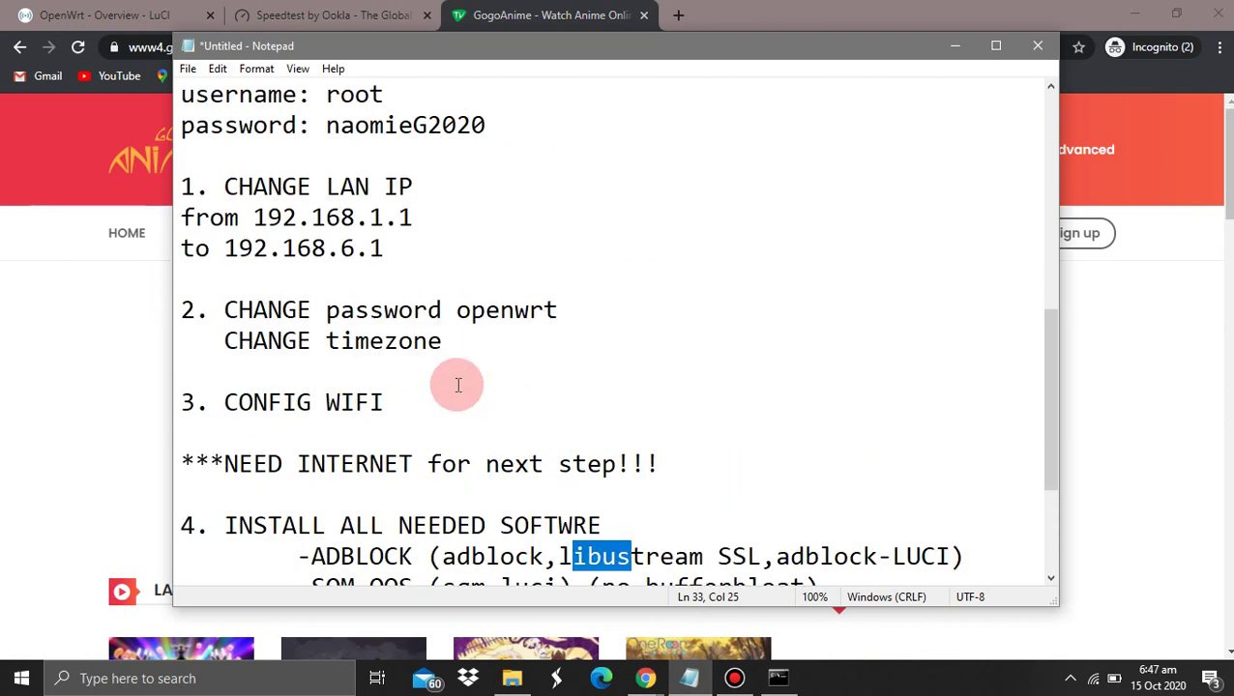
pyautogui.scroll(-2, 458, 385)
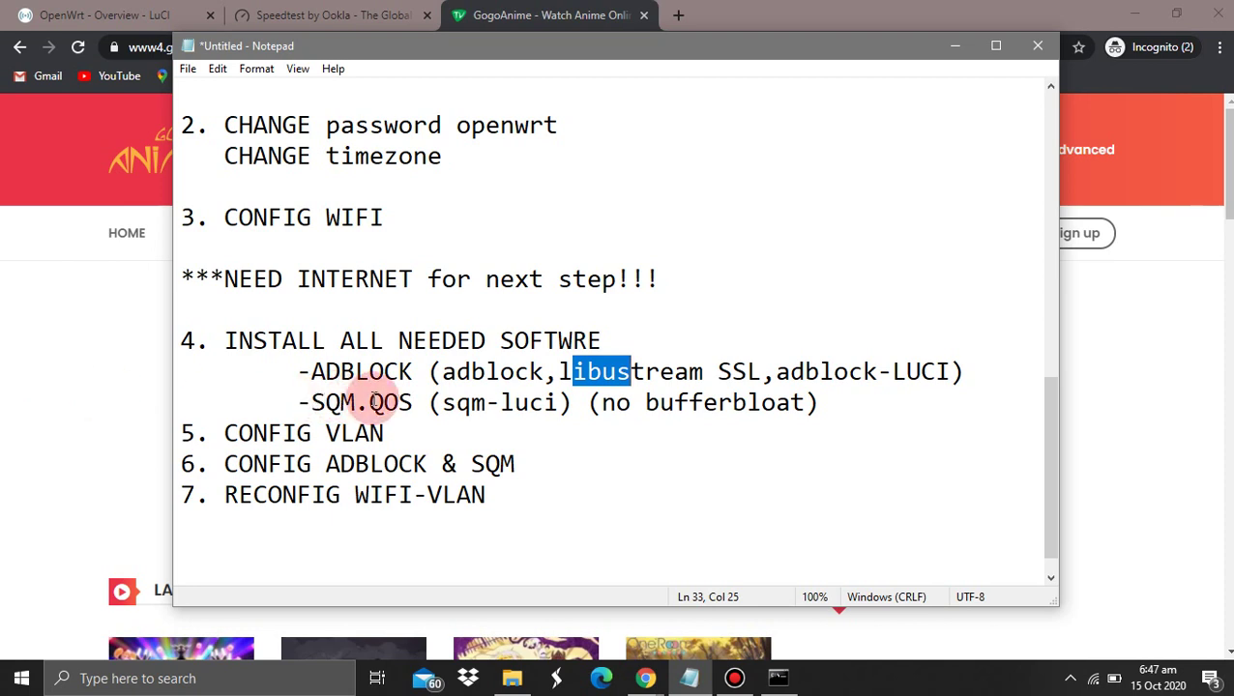
pyautogui.moveTo(296, 371); pyautogui.dragTo(900, 371)
pyautogui.click(298, 371)
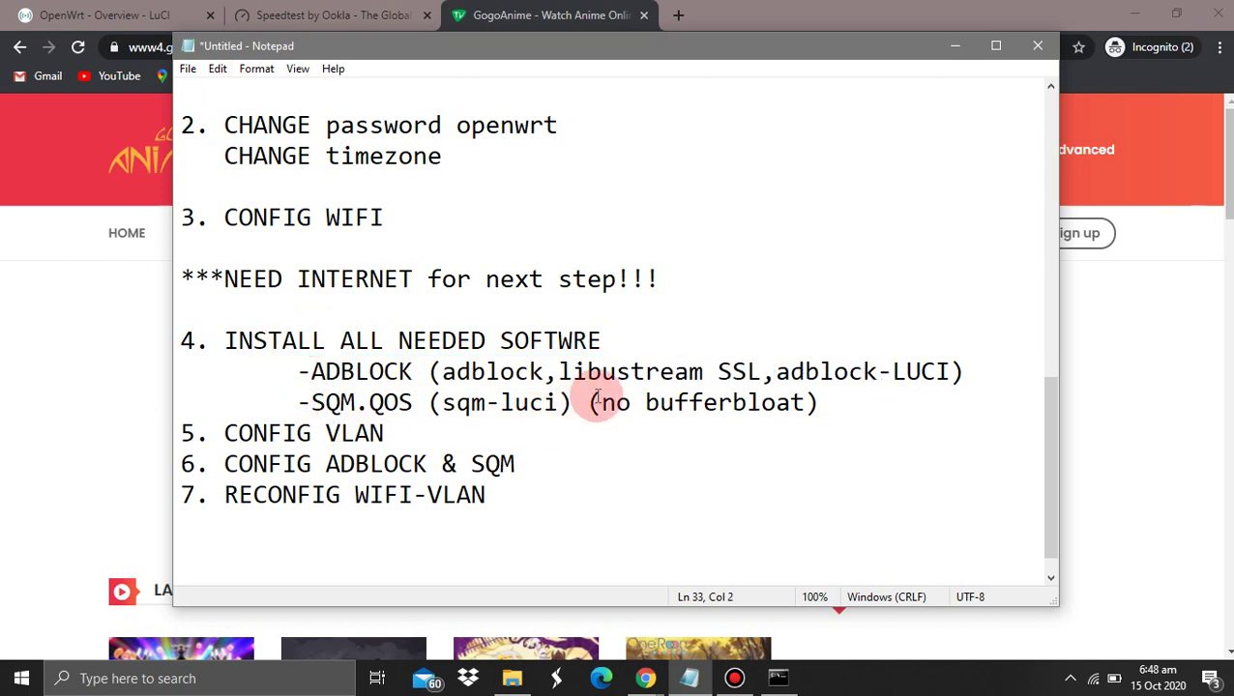
pyautogui.moveTo(804, 402); pyautogui.dragTo(511, 406)
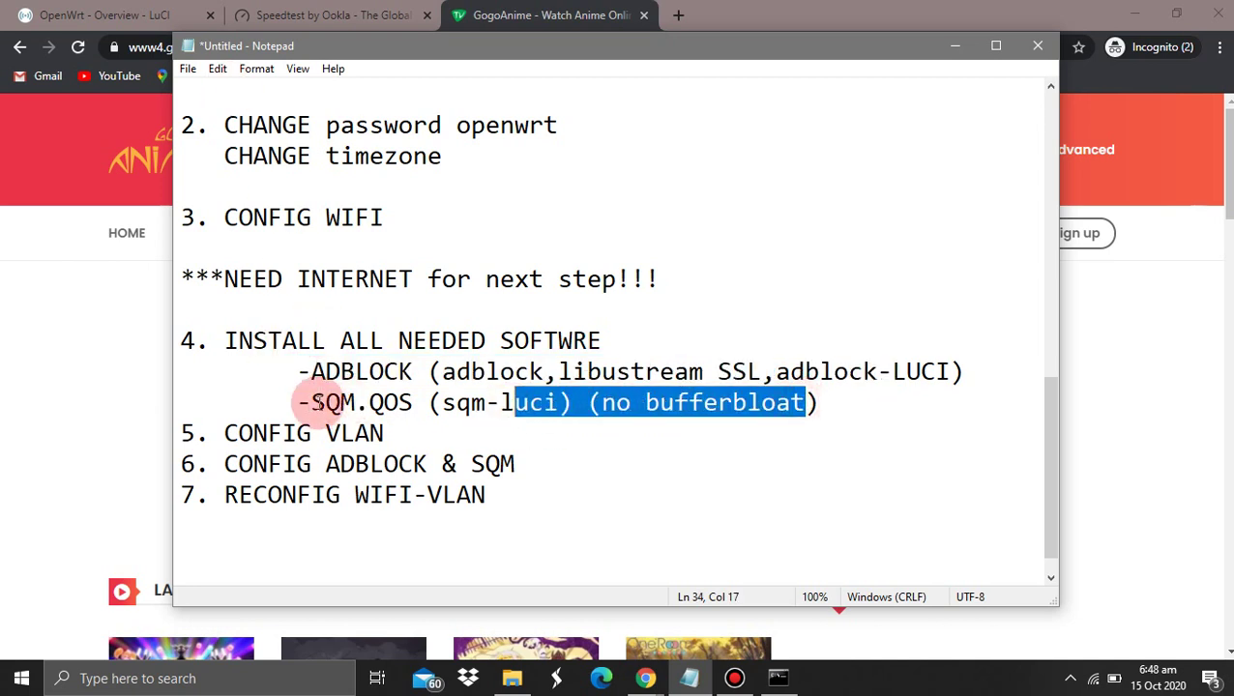
pyautogui.moveTo(312, 403); pyautogui.dragTo(414, 402)
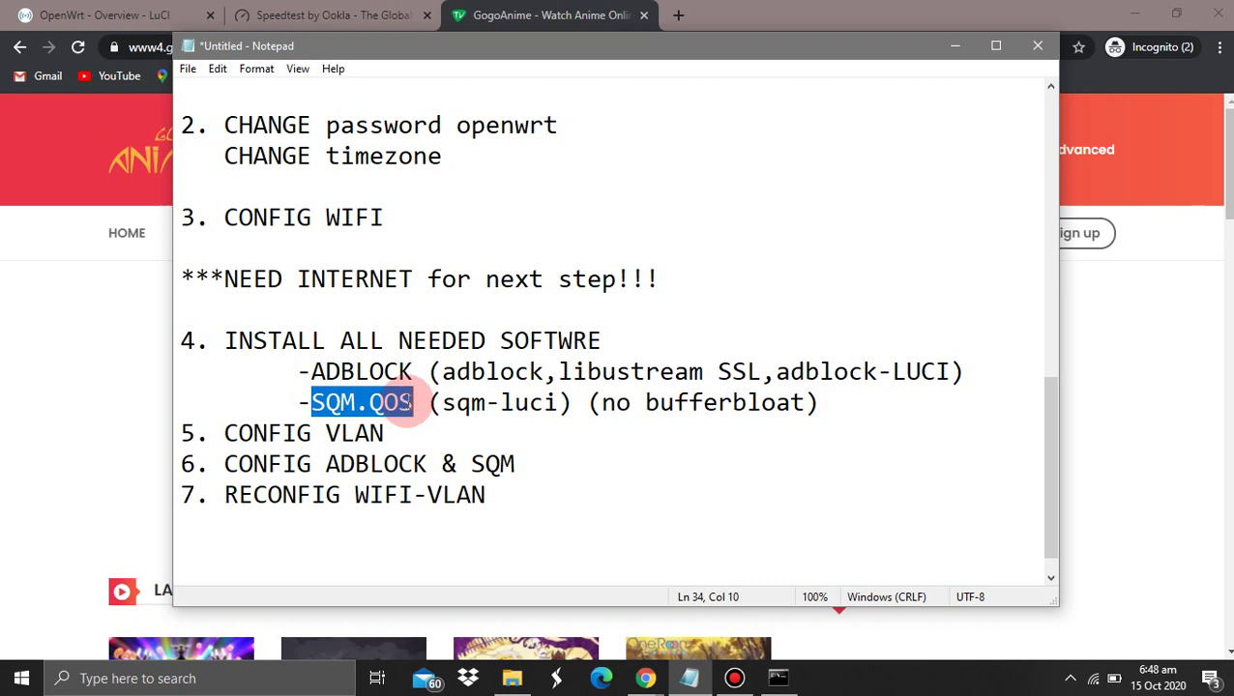
pyautogui.click(336, 8)
# Go to System > Software and filter the package list for sqm
pyautogui.click(117, 8)
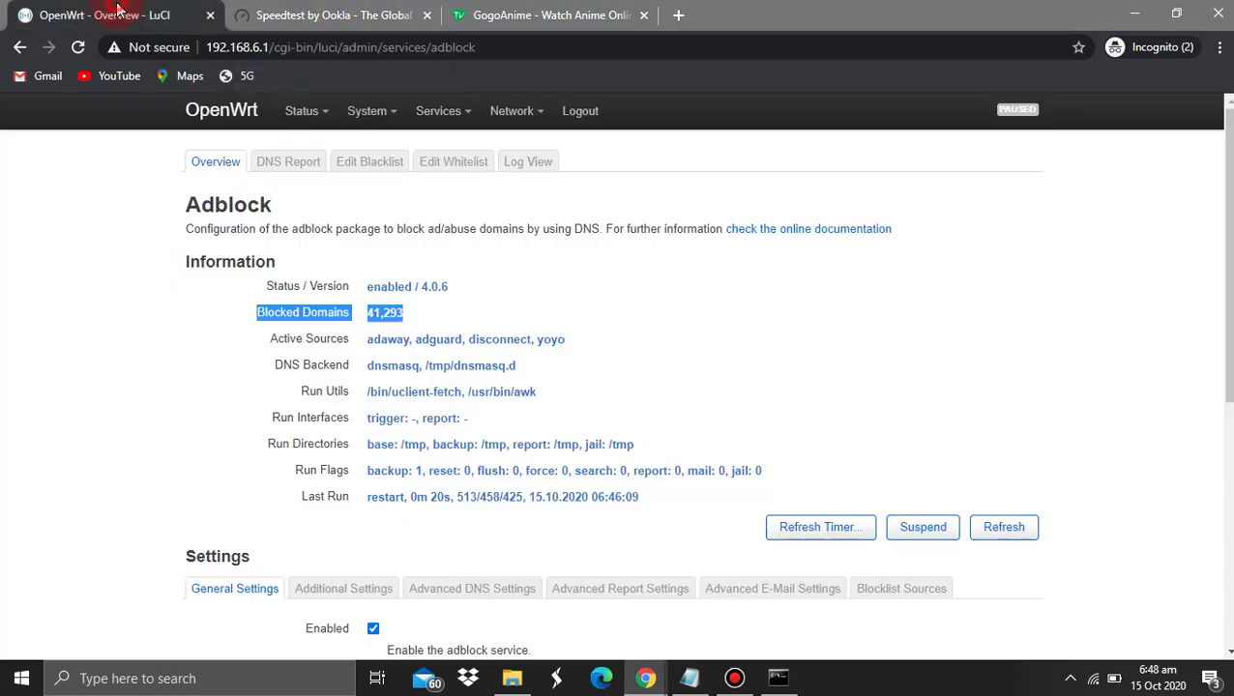
pyautogui.moveTo(377, 110)
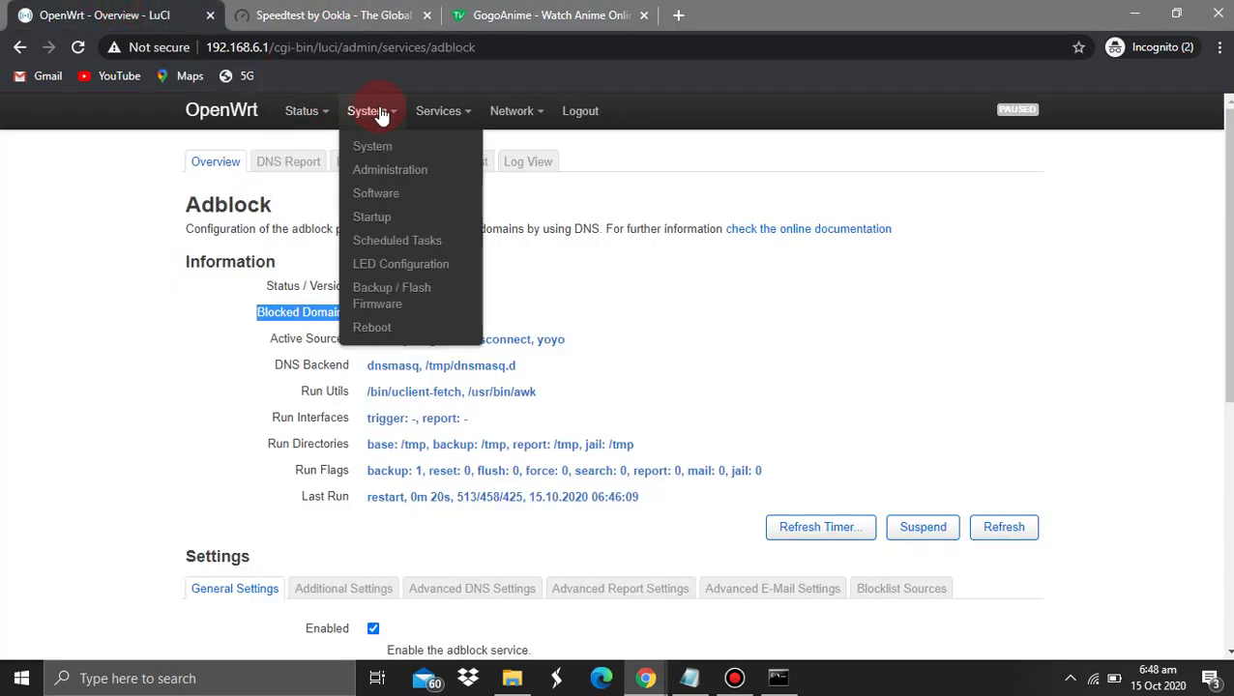
pyautogui.click(393, 195)
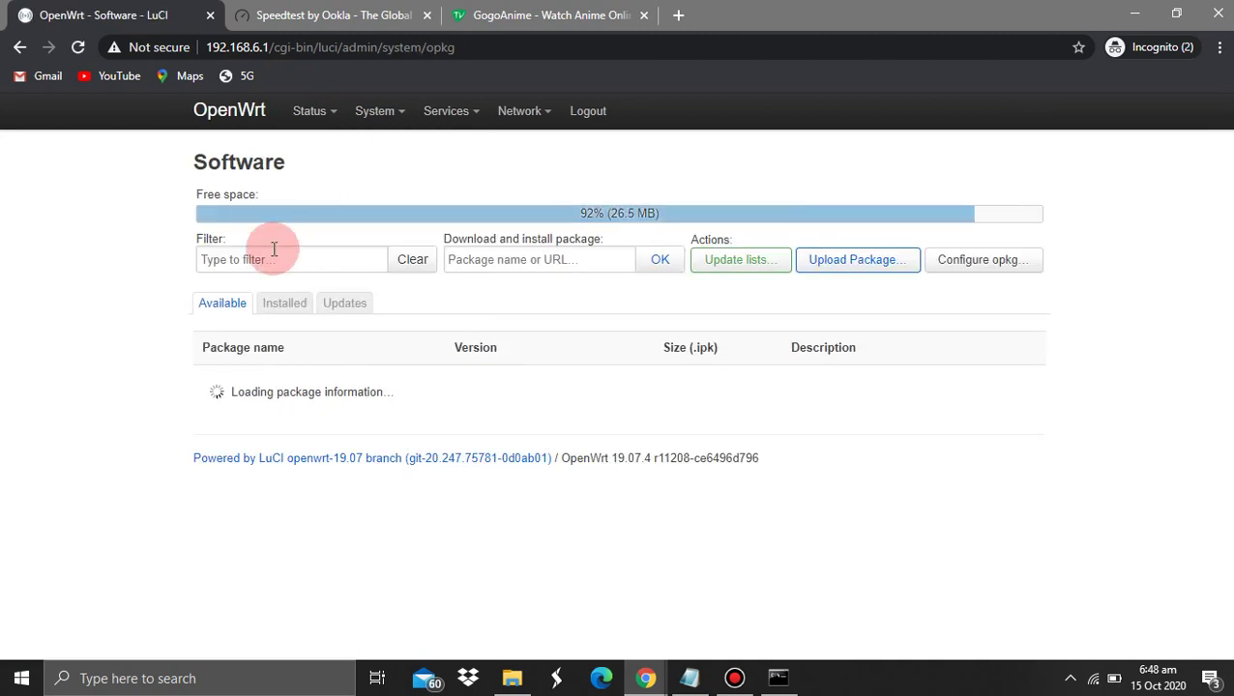
pyautogui.click(274, 251)
pyautogui.write('sqm')
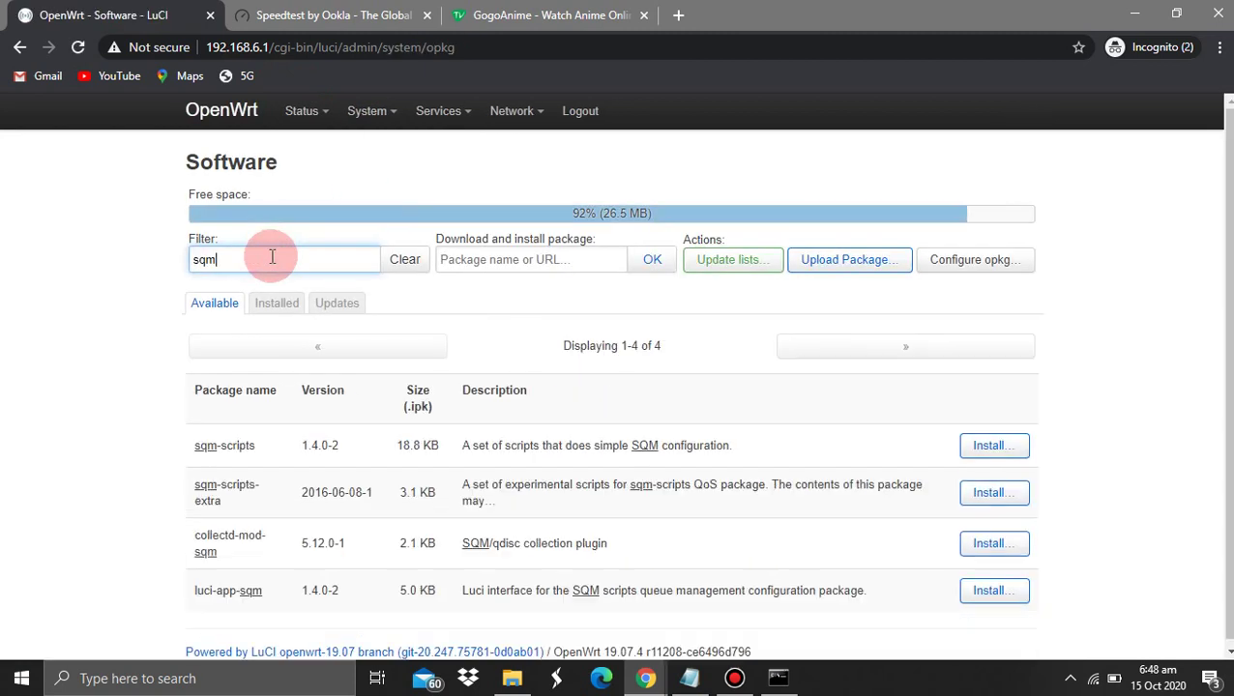
# Match the checklist's sqm-luci item to the luci-app-sqm package in the list
pyautogui.click(689, 678)
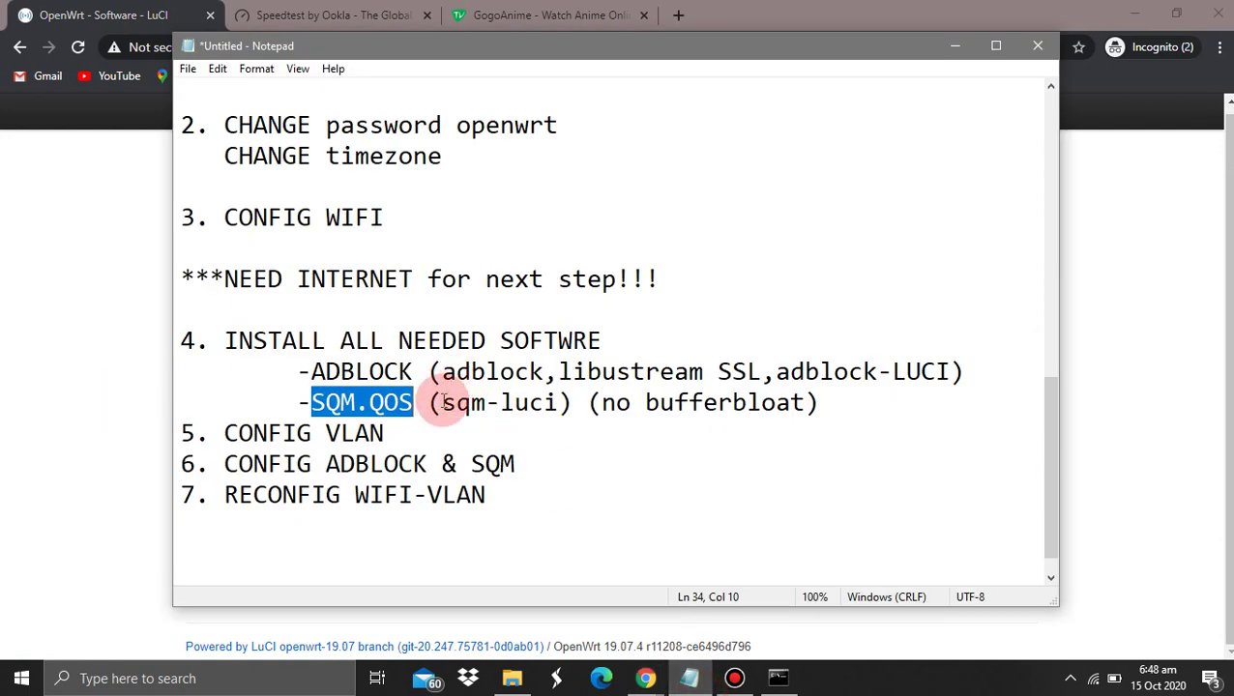
pyautogui.moveTo(443, 402); pyautogui.dragTo(557, 406)
pyautogui.hotkey('alt', 'Tab')
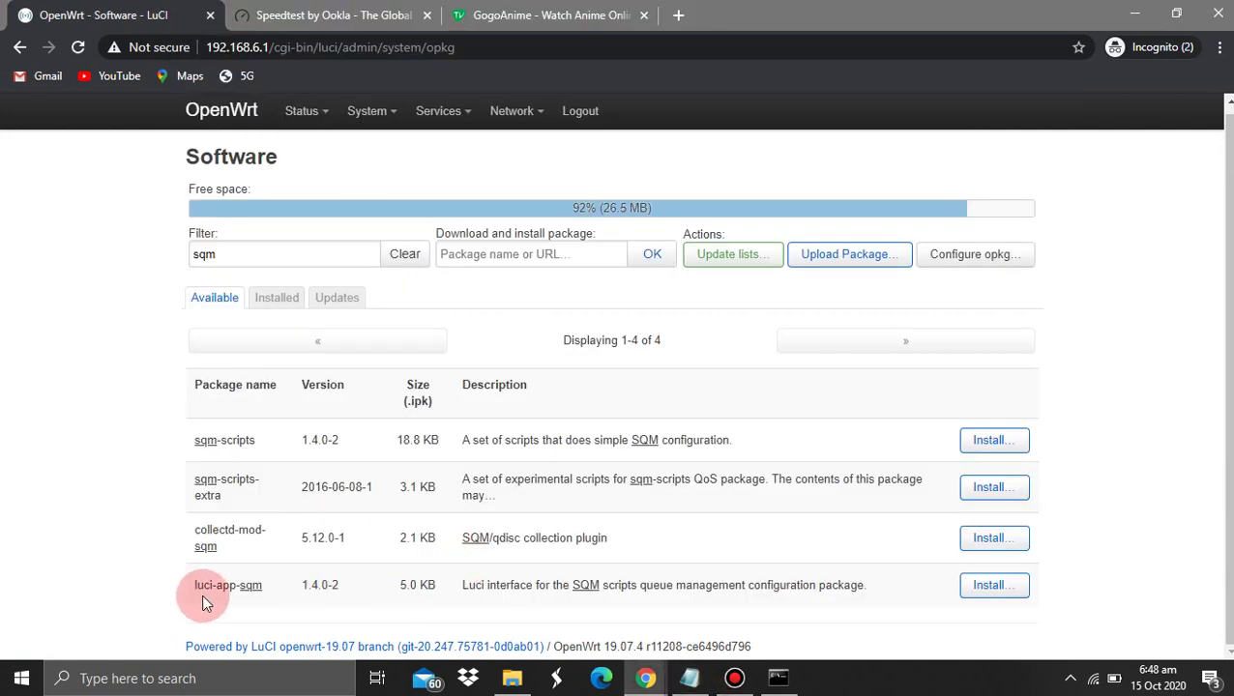
pyautogui.moveTo(196, 586); pyautogui.dragTo(263, 584)
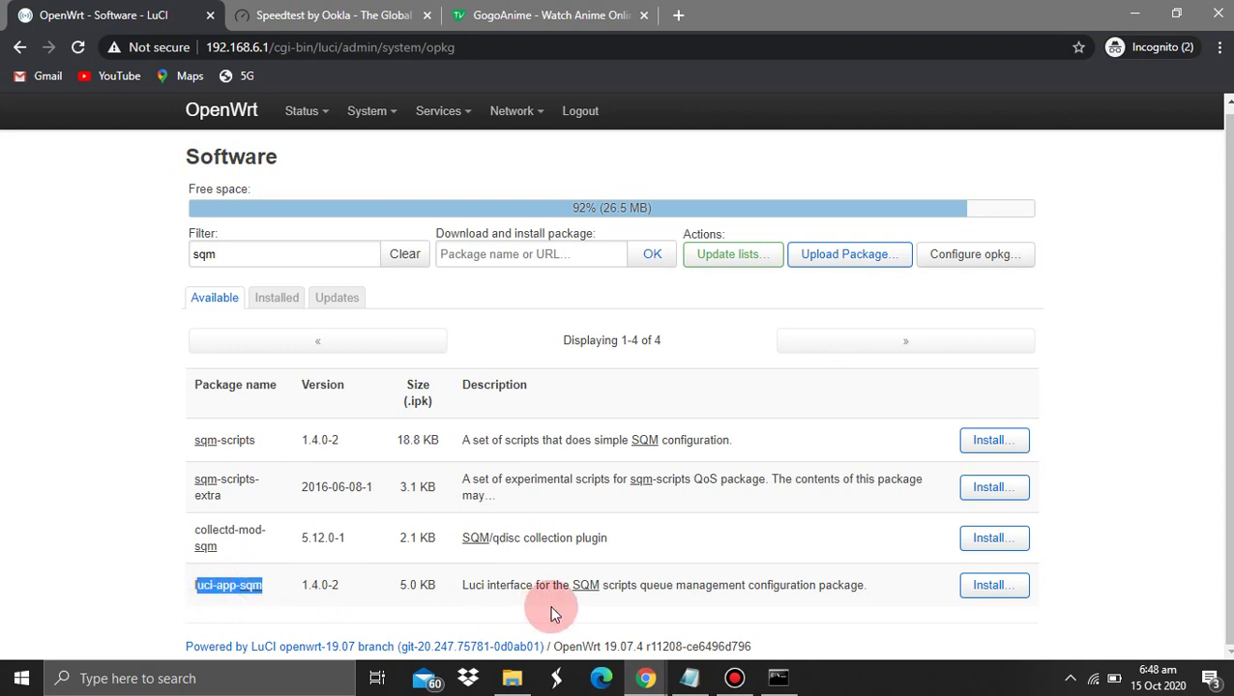
pyautogui.click(554, 614)
# Install luci-app-sqm and its dependencies with Overwrite files enabled
pyautogui.click(982, 586)
pyautogui.scroll(-3, 501, 472)
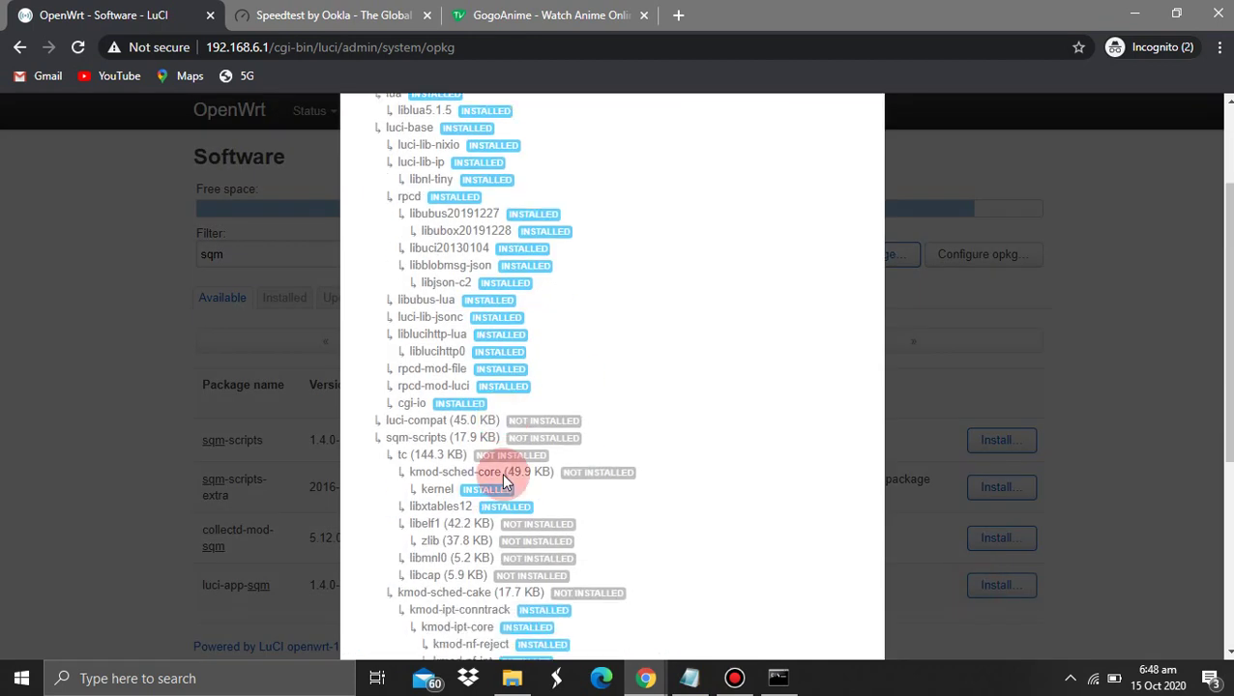
pyautogui.scroll(-5, 501, 471)
pyautogui.click(357, 576)
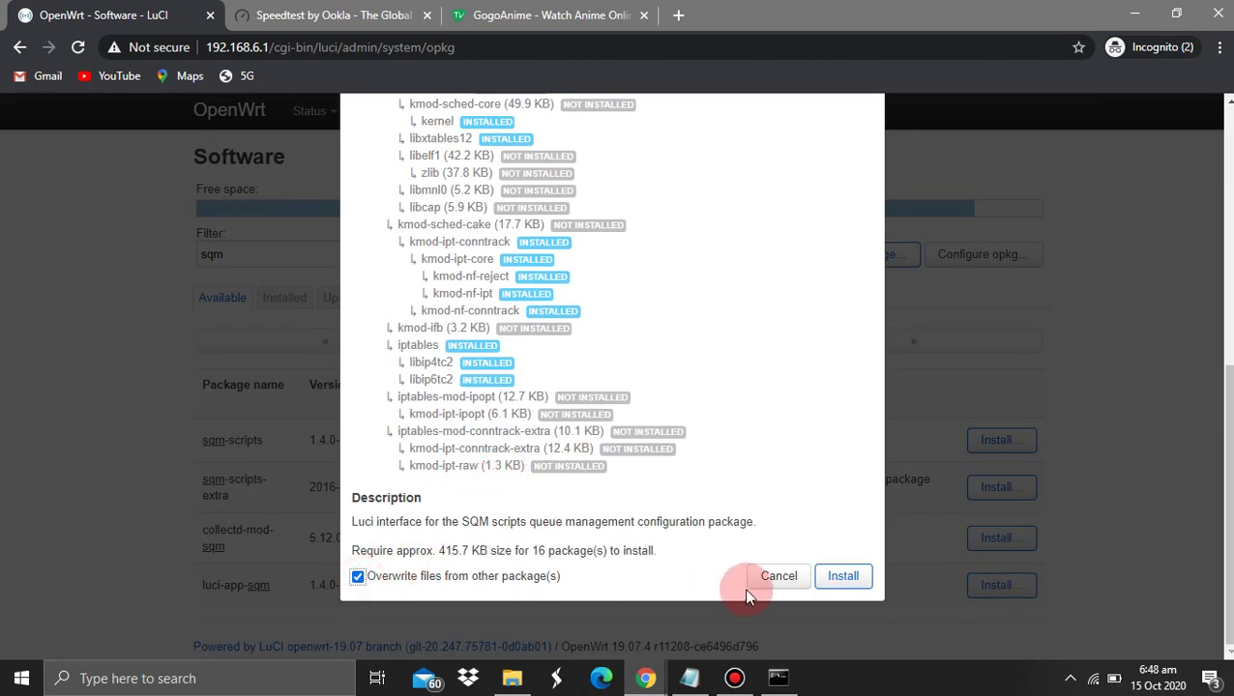
pyautogui.click(842, 575)
pyautogui.click(692, 677)
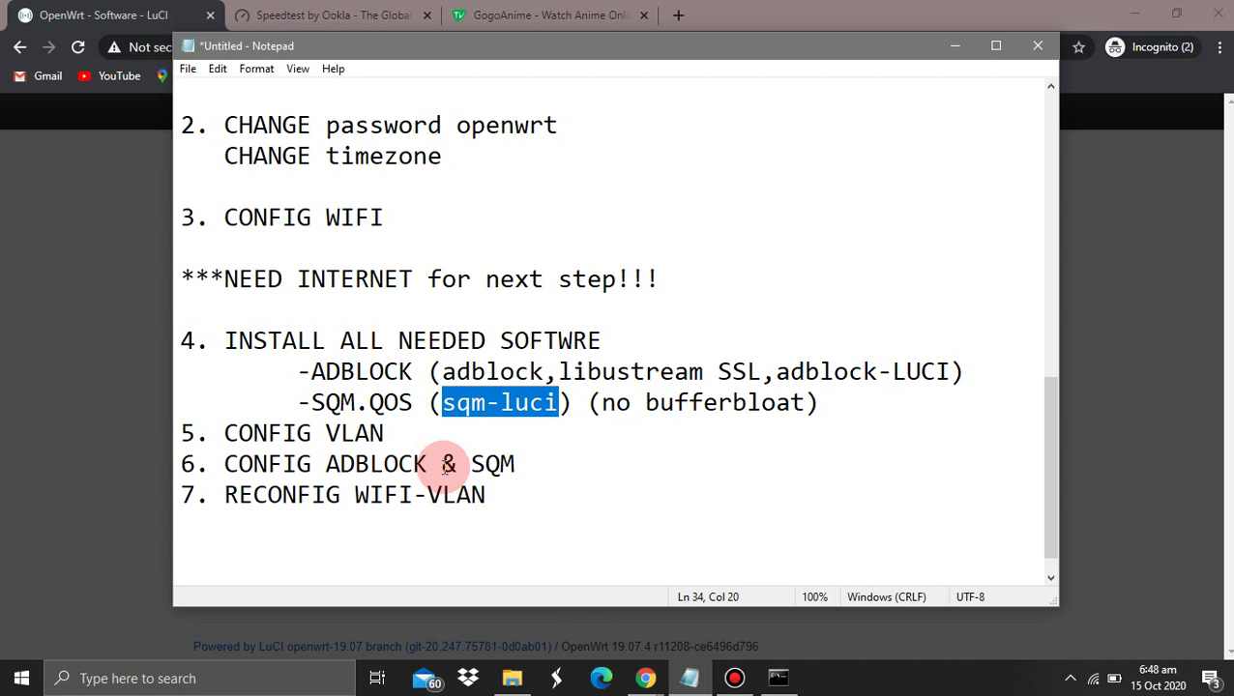
pyautogui.click(2, 392)
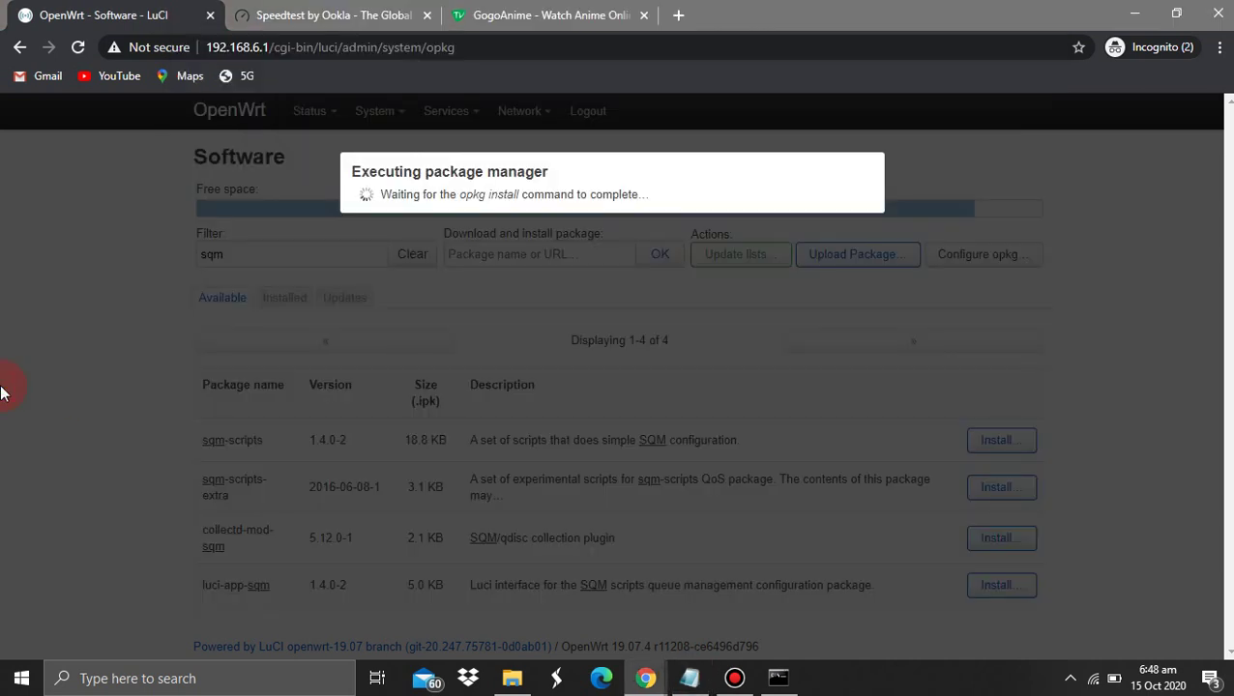
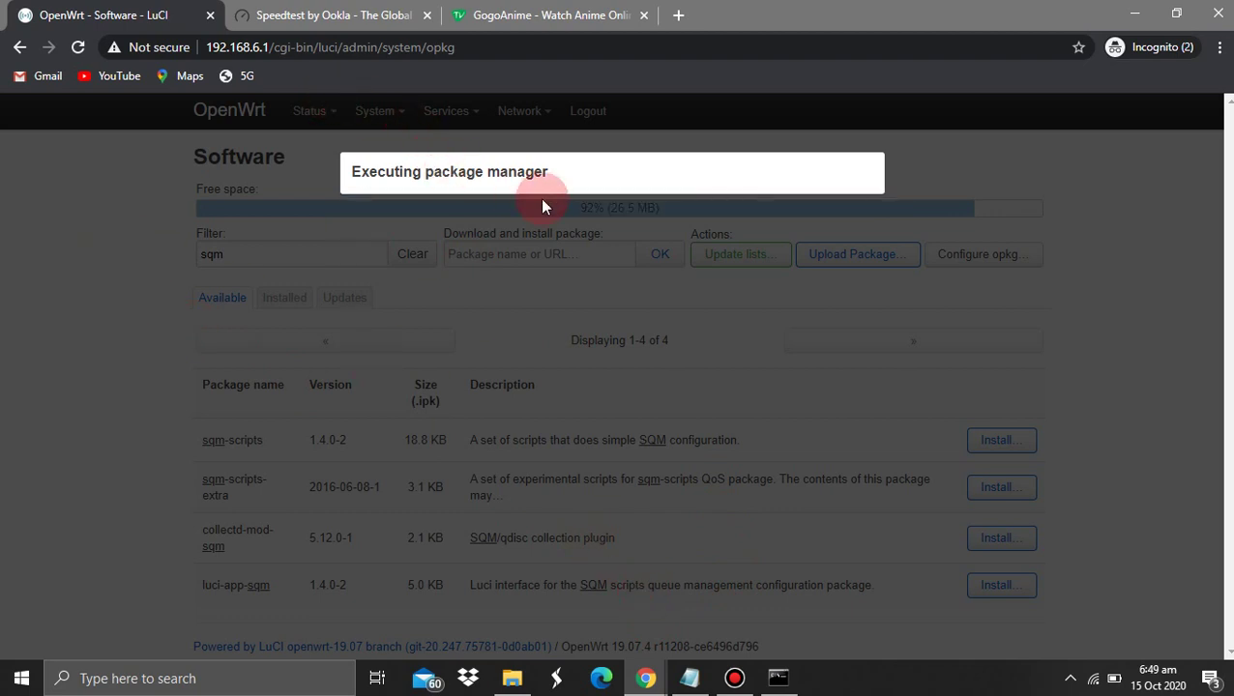
# Reload the Software page and go to System > Startup
pyautogui.click(78, 47)
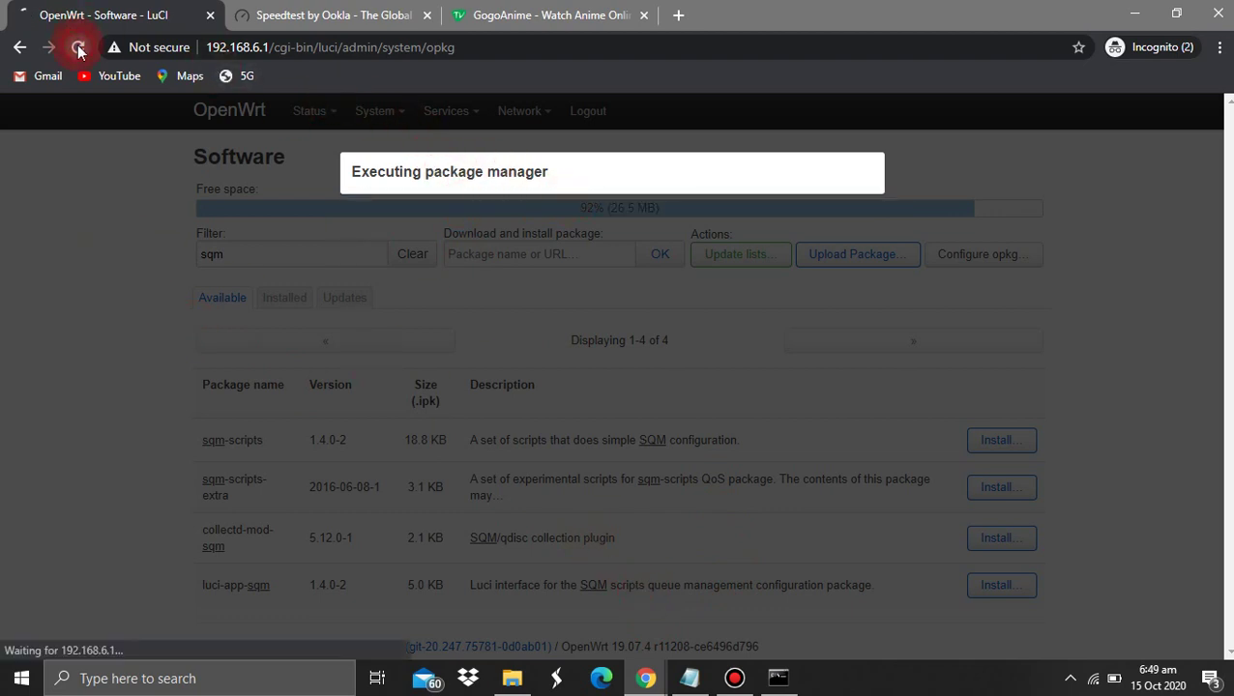
pyautogui.click(377, 115)
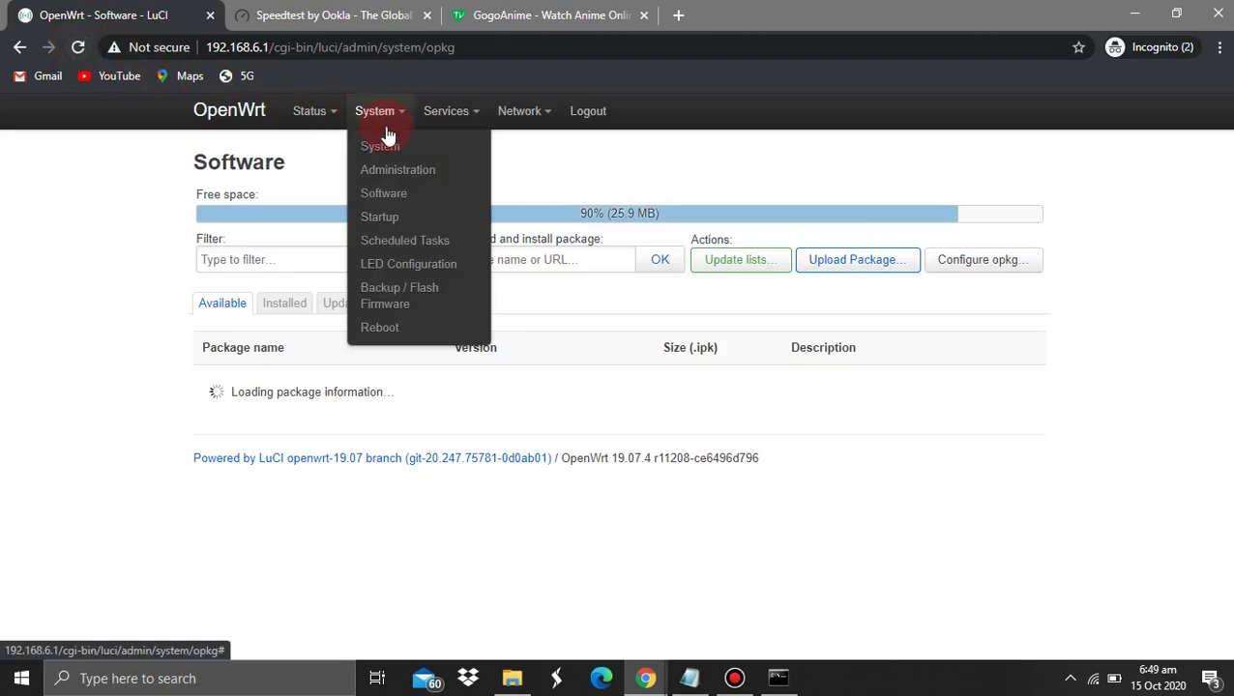
pyautogui.click(385, 216)
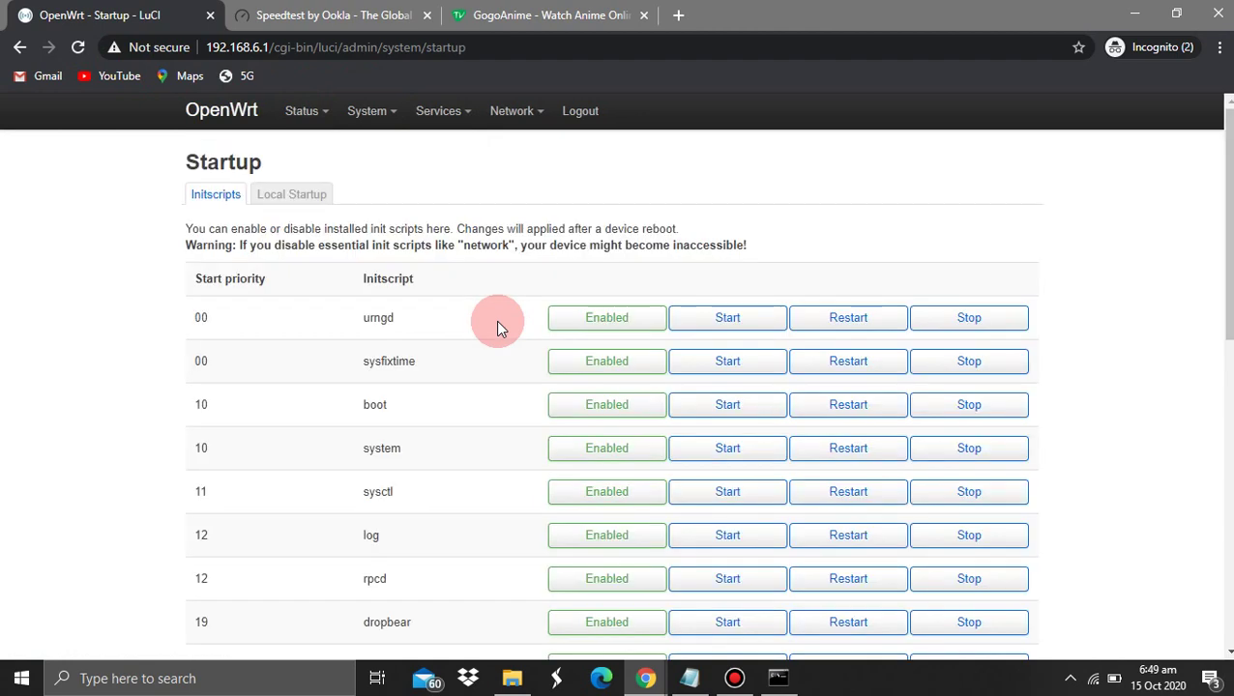
# Restart the sqm startup service, then log out of LuCI
pyautogui.scroll(-7, 393, 404)
pyautogui.moveTo(395, 406); pyautogui.dragTo(409, 491)
pyautogui.click(409, 492)
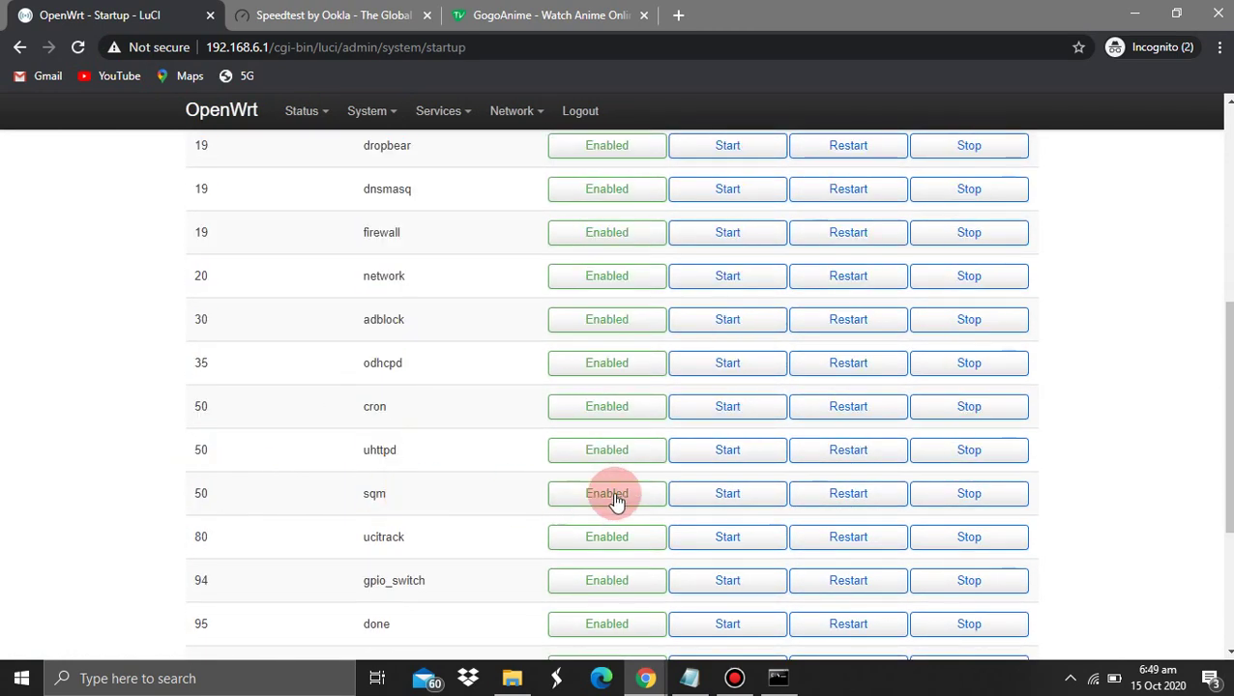
pyautogui.click(798, 495)
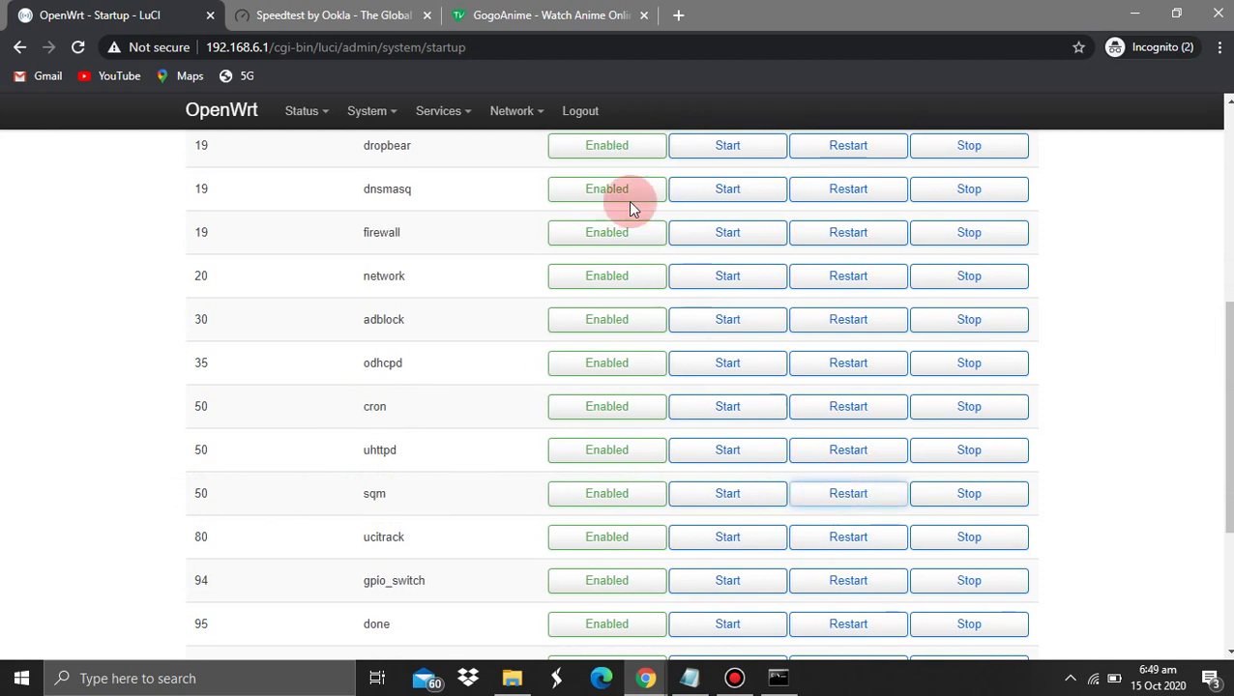
pyautogui.click(580, 112)
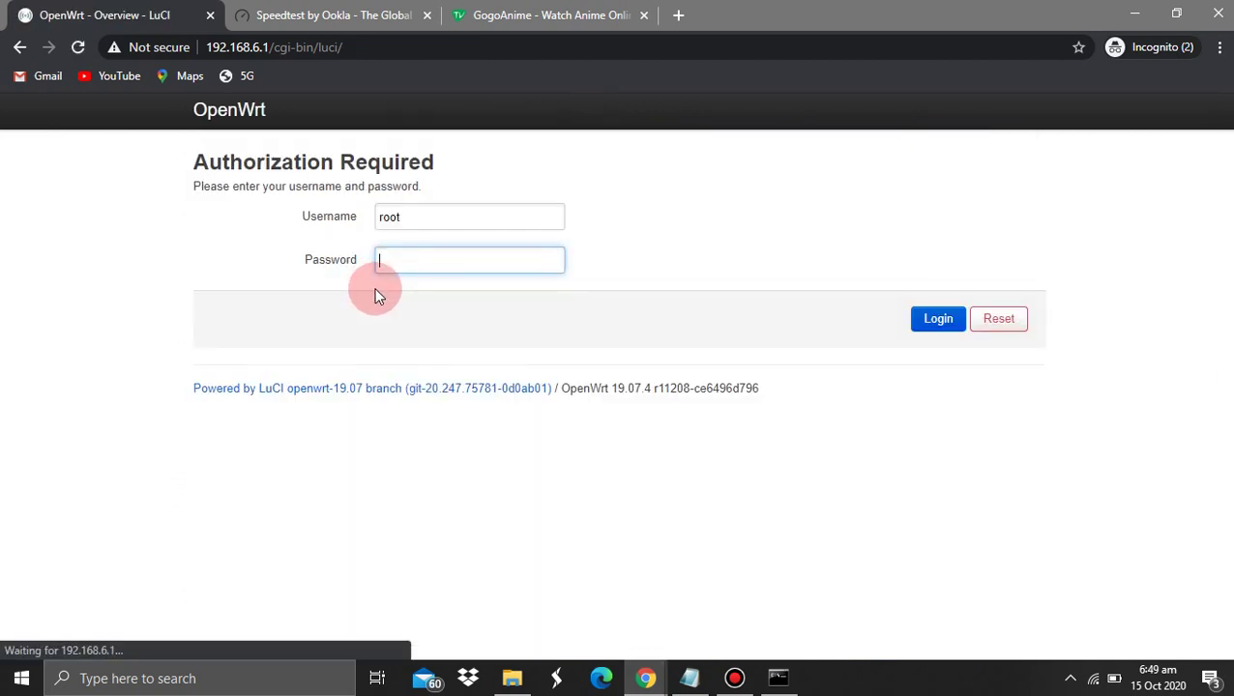
# Log back in to LuCI with the admin password
pyautogui.hotkey('ctrl', 'v')
pyautogui.hotkey('ctrl', 'a')
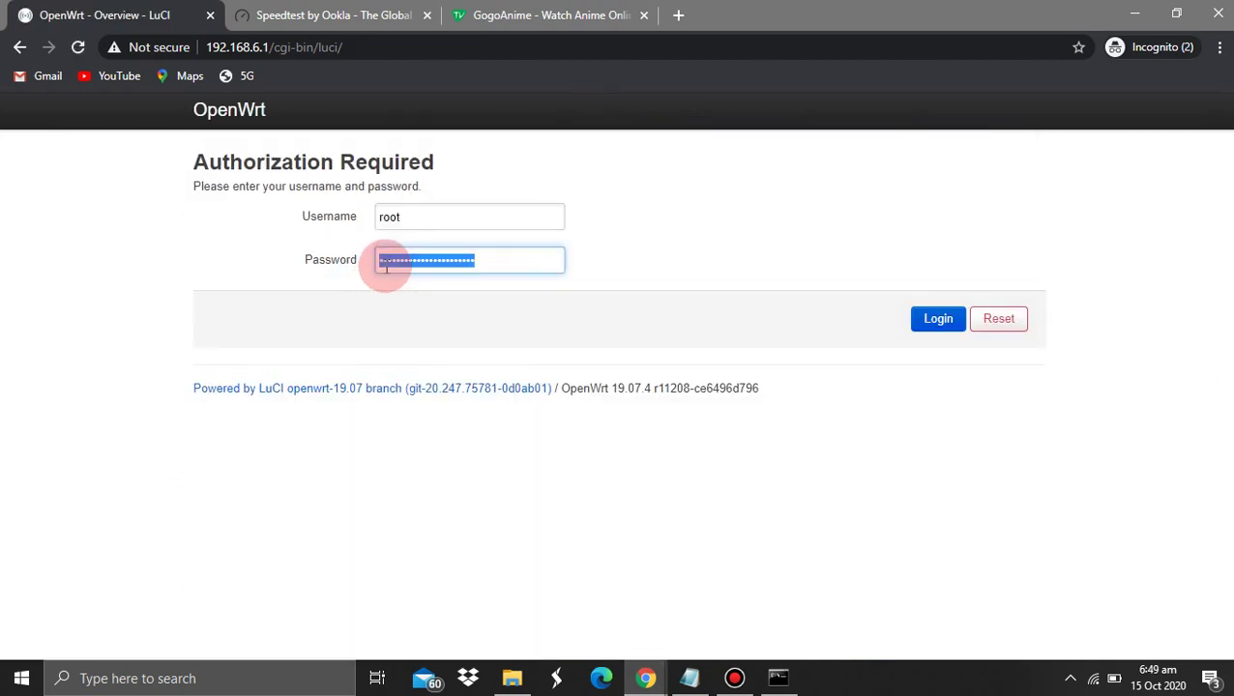
pyautogui.write('•••••••••••')
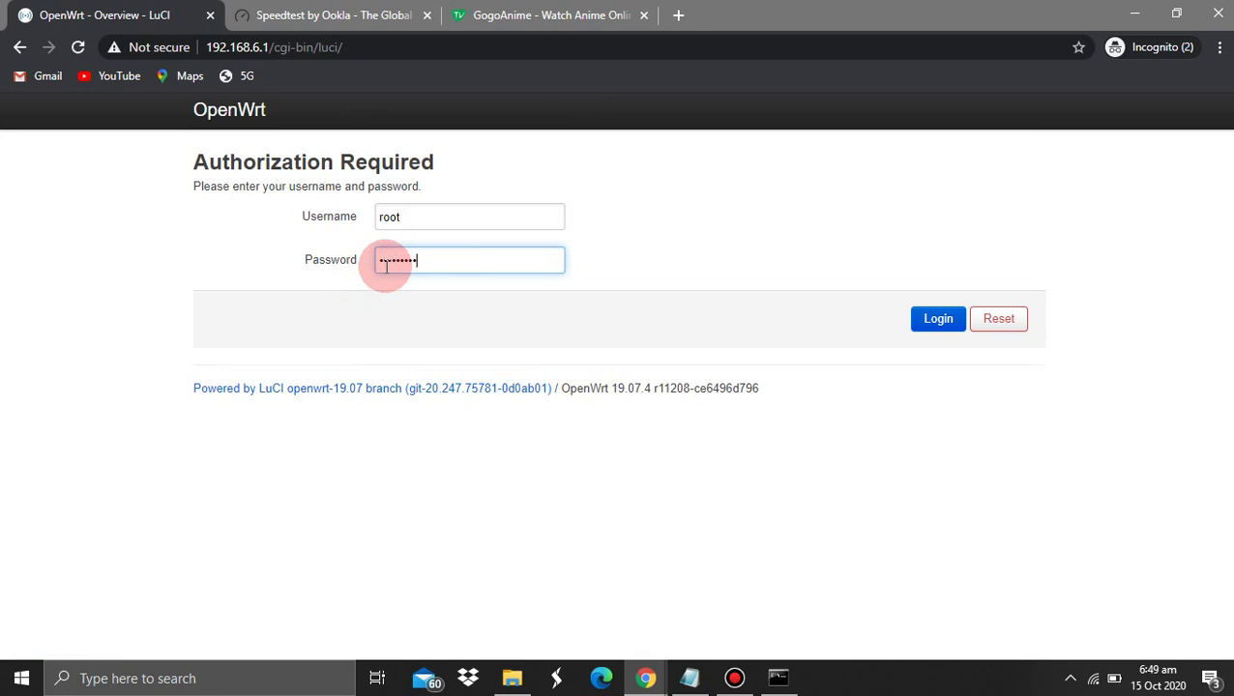
pyautogui.press('Return')
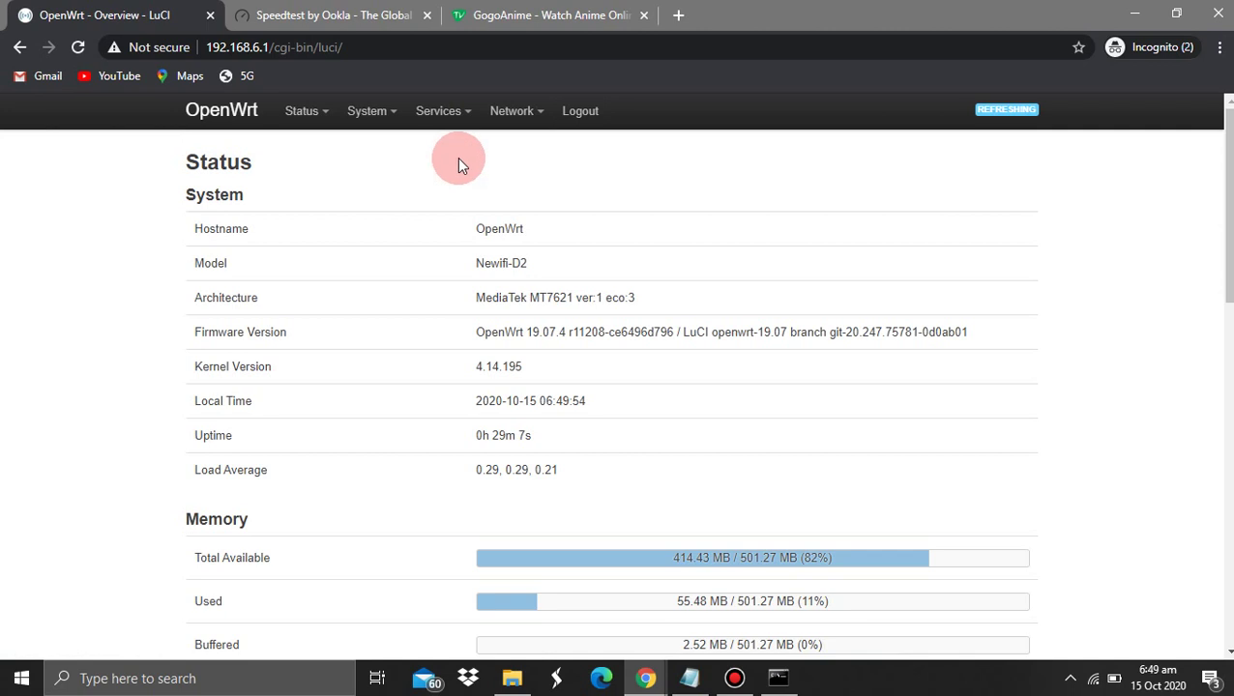
# Open Network > SQM QoS, showing eth0 at 85000/10000 kbit/s
pyautogui.click(513, 112)
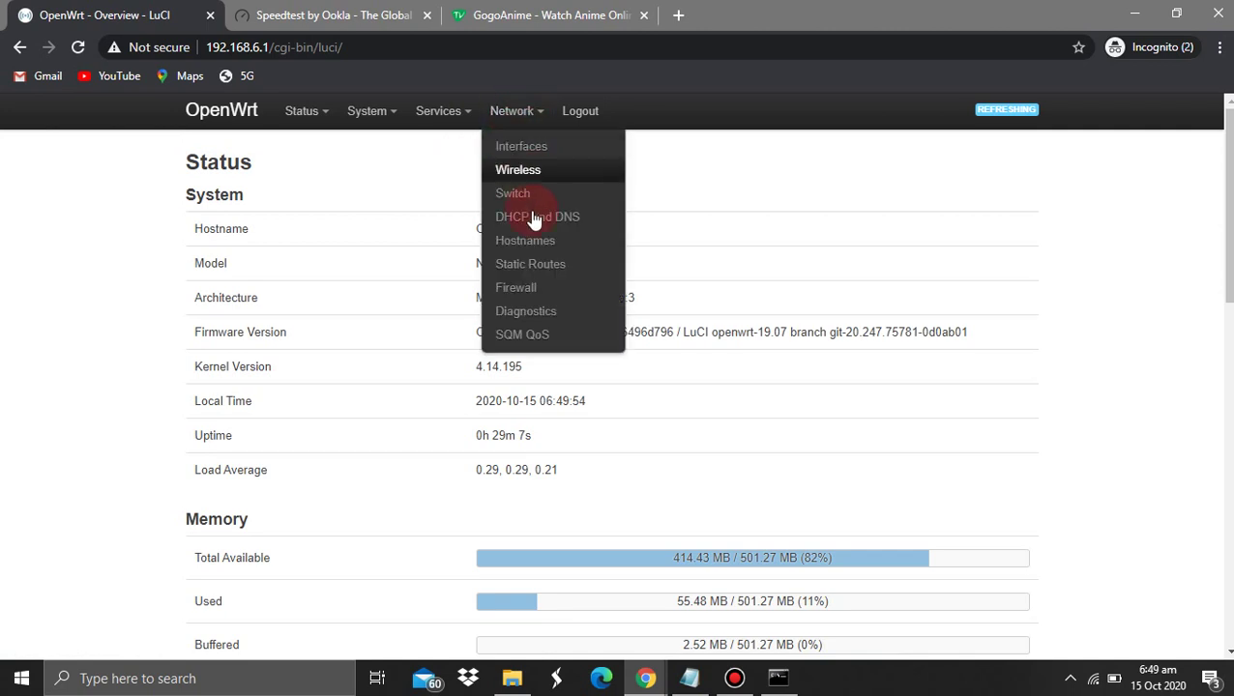
pyautogui.click(530, 339)
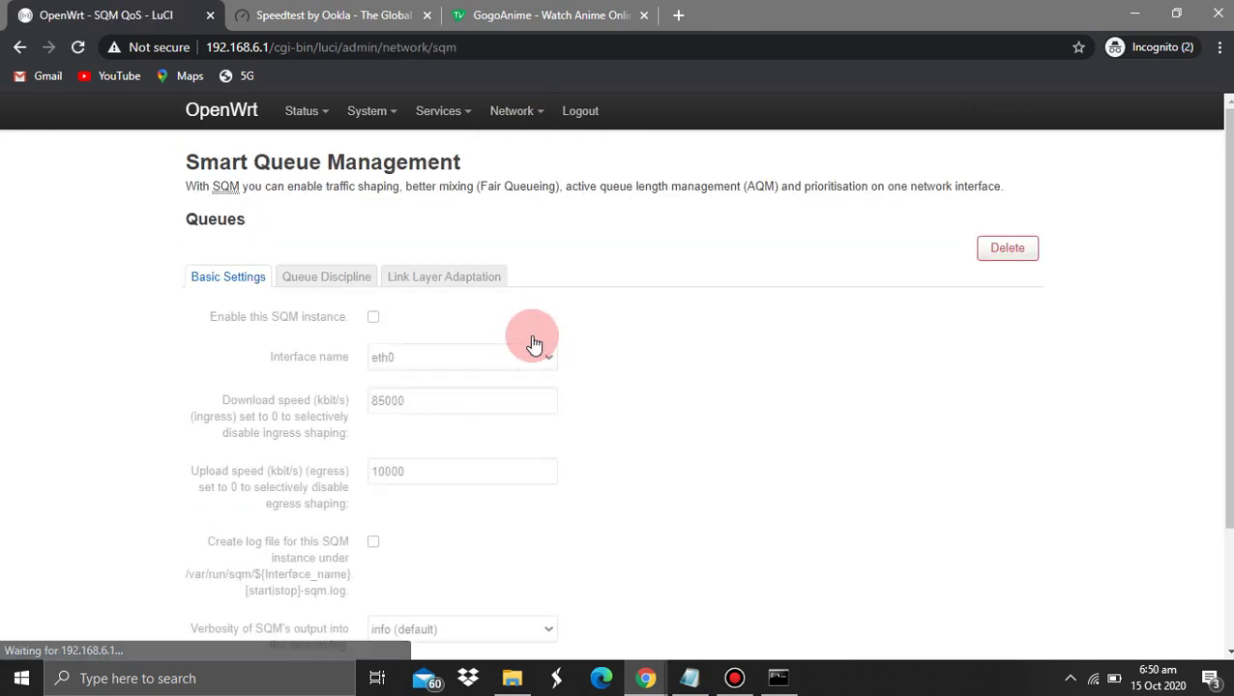
pyautogui.scroll(-1, 535, 343)
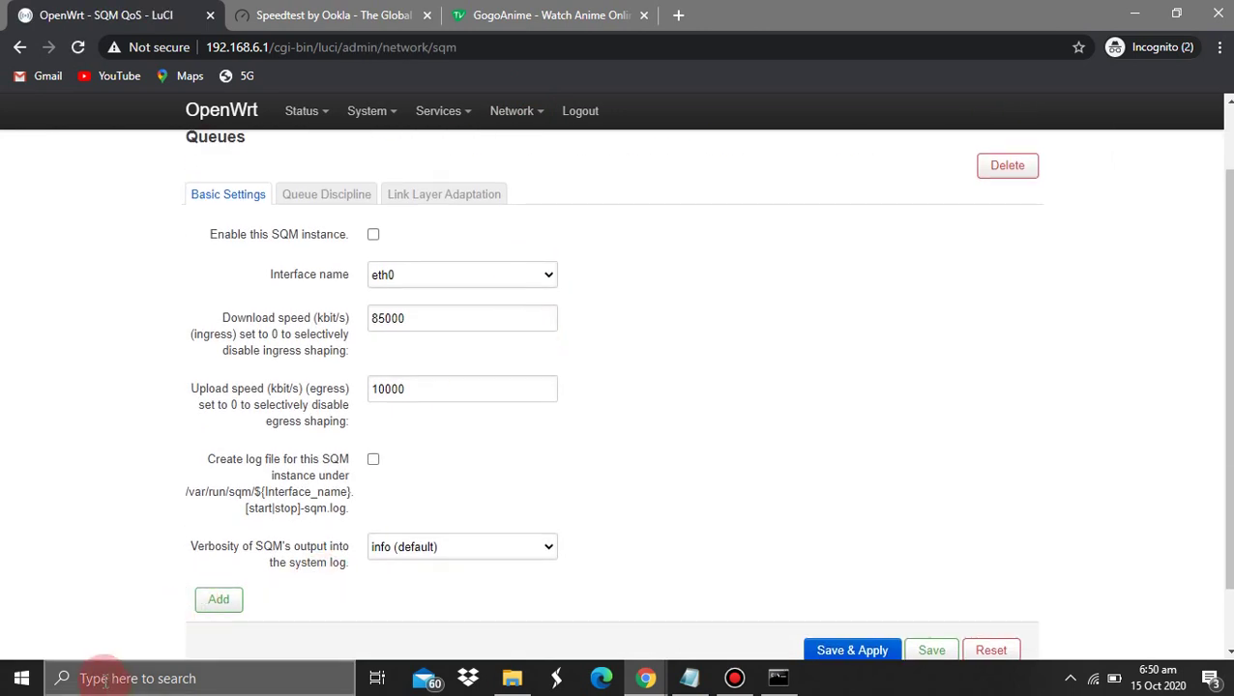
pyautogui.click(21, 678)
# Launch Calculator beside the SQM page and enter 90 percent
pyautogui.write('cal')
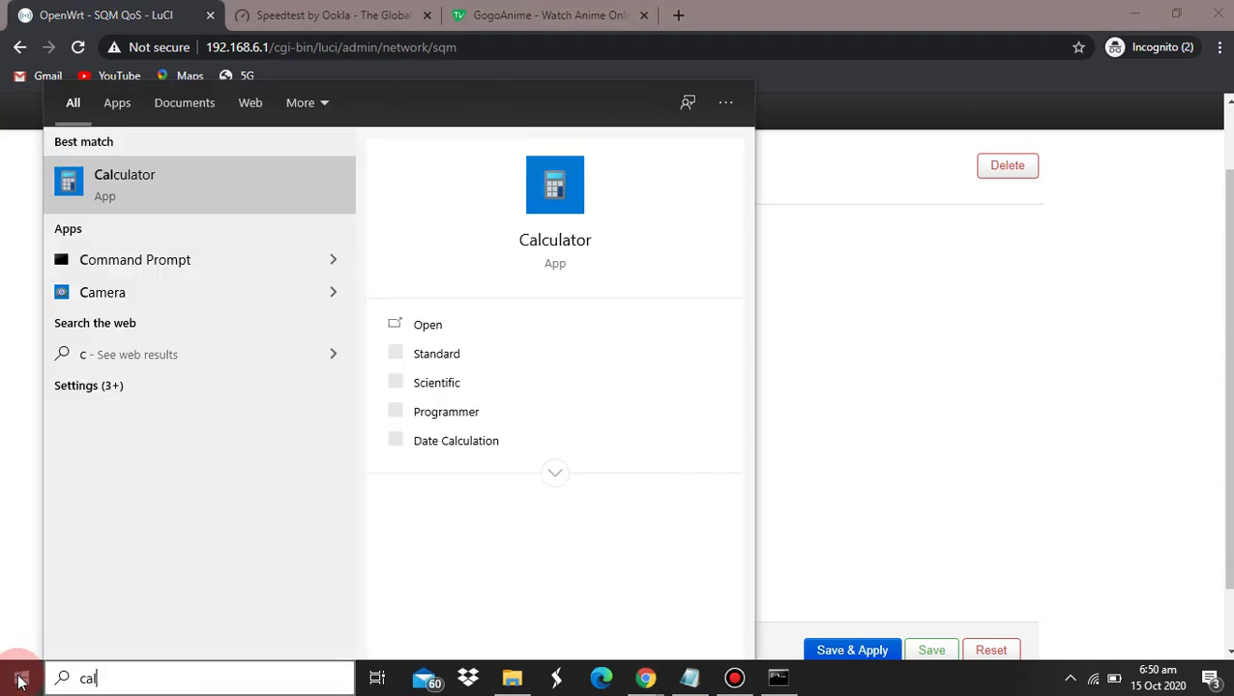
pyautogui.write('c')
pyautogui.press('Return')
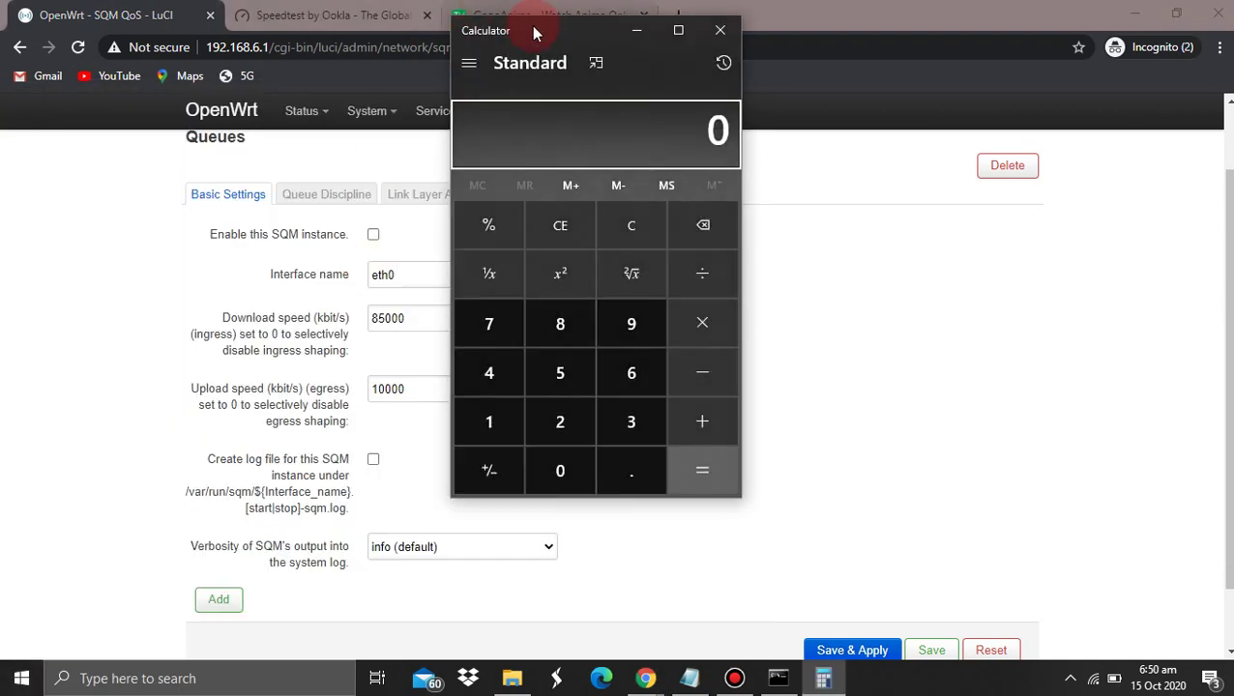
pyautogui.moveTo(534, 33); pyautogui.dragTo(733, 84)
pyautogui.write('90')
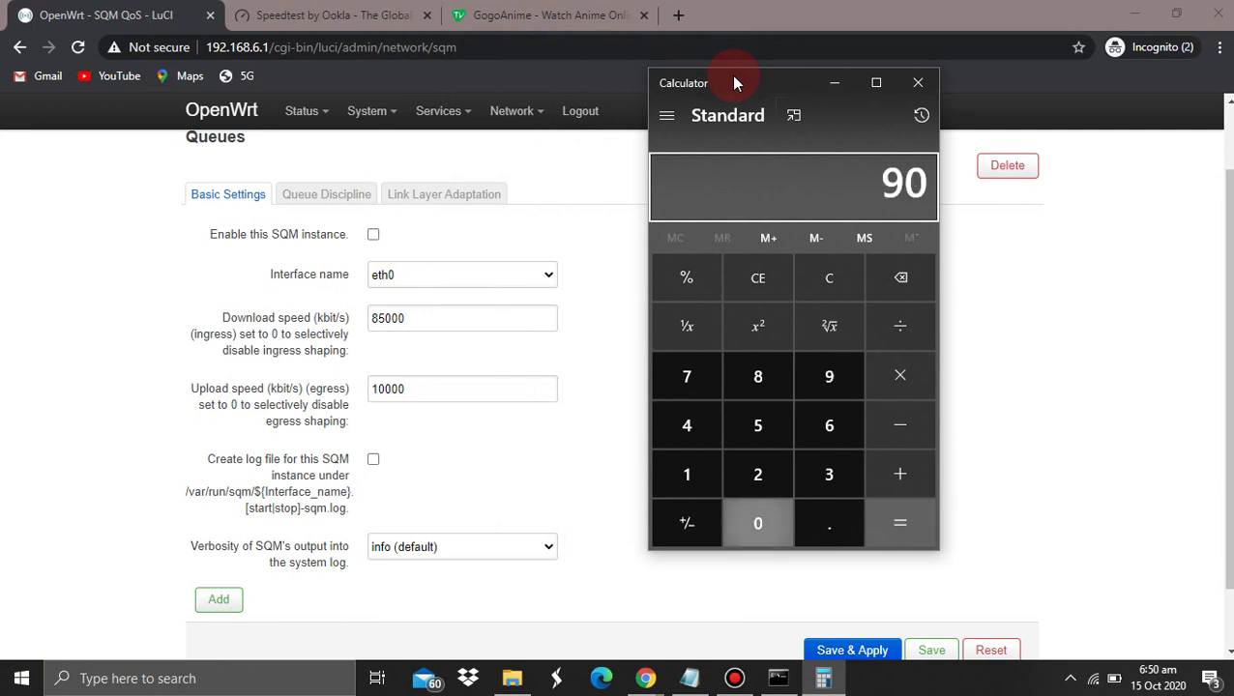
pyautogui.hotkey('shift', '5')
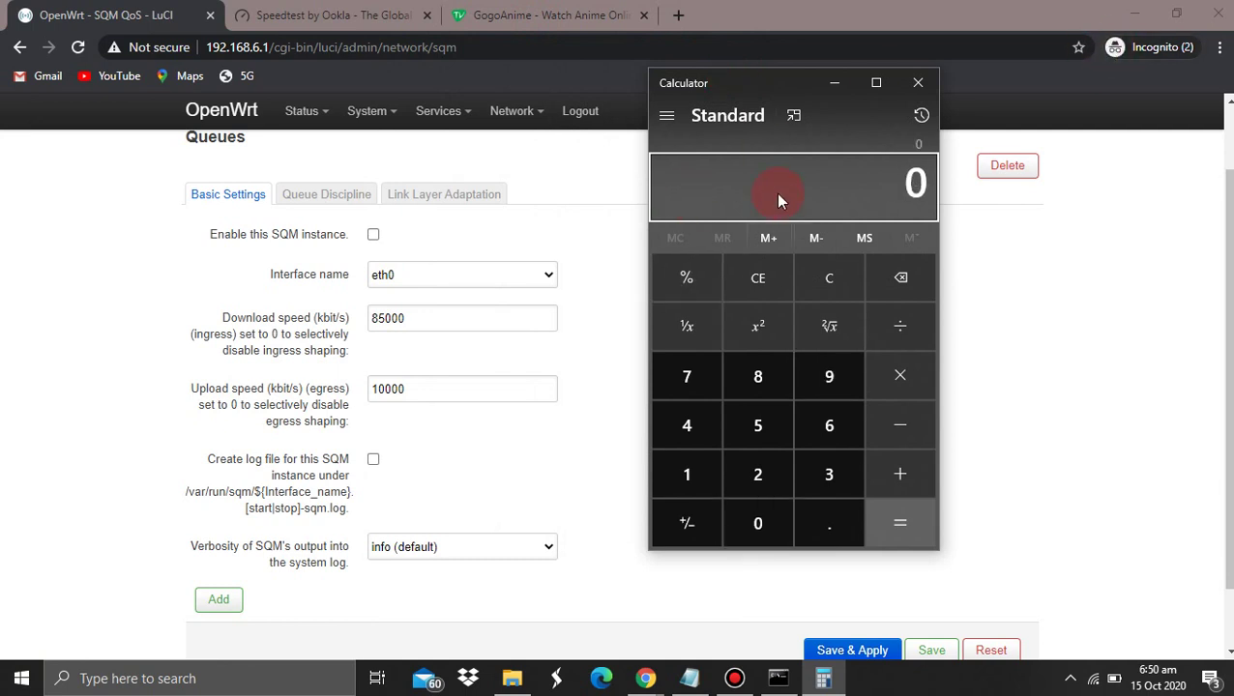
pyautogui.click(316, 322)
pyautogui.moveTo(316, 322); pyautogui.dragTo(332, 329)
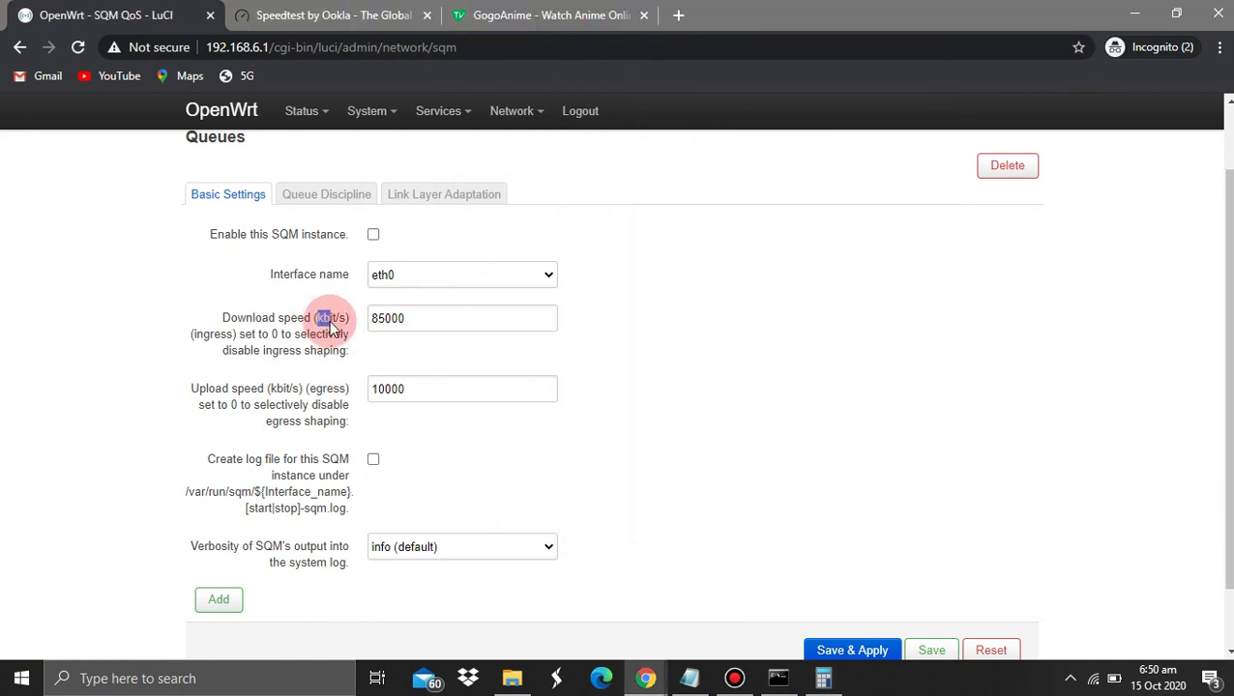
pyautogui.hotkey('alt', 'Tab')
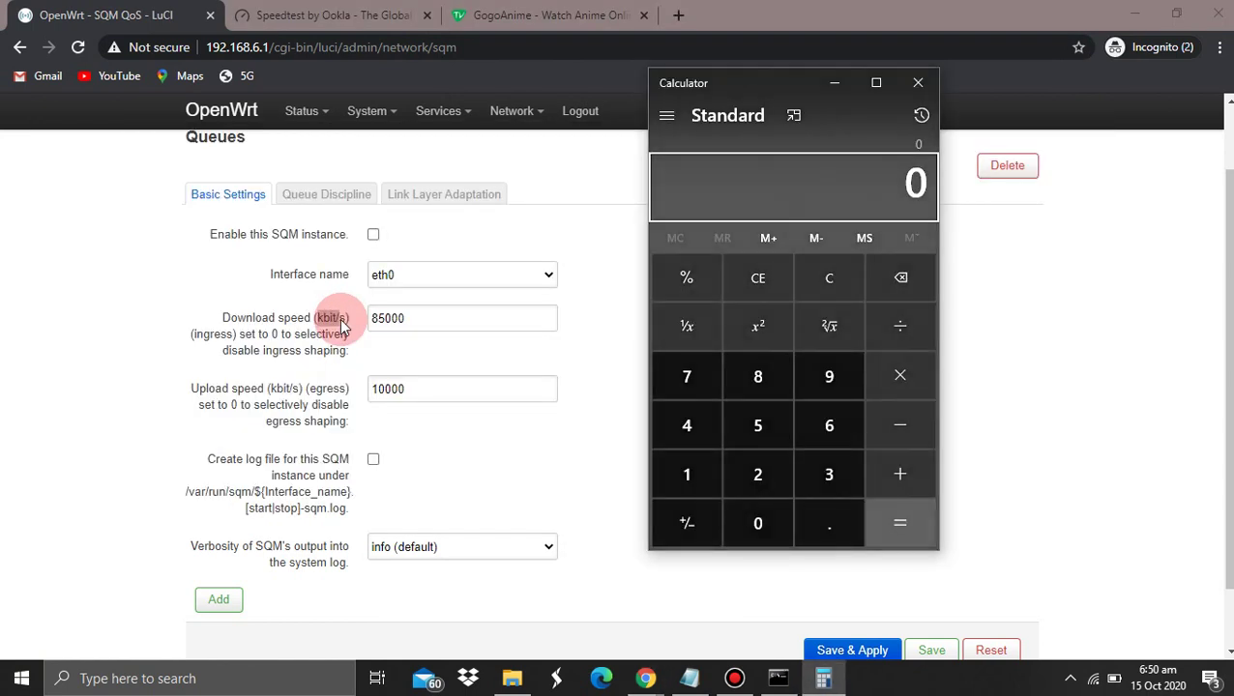
# Compute 75000 × 0.9 = 67,500, then select the 85000 download value
pyautogui.write('75,0')
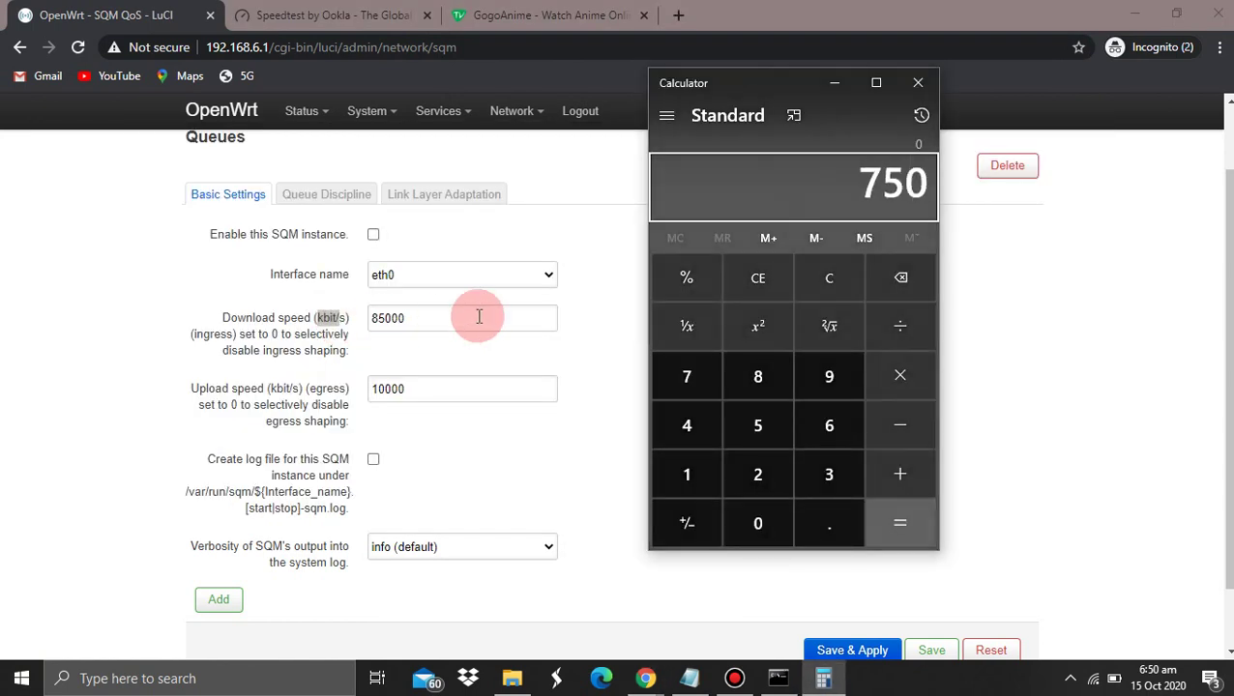
pyautogui.write('00')
pyautogui.press('*')
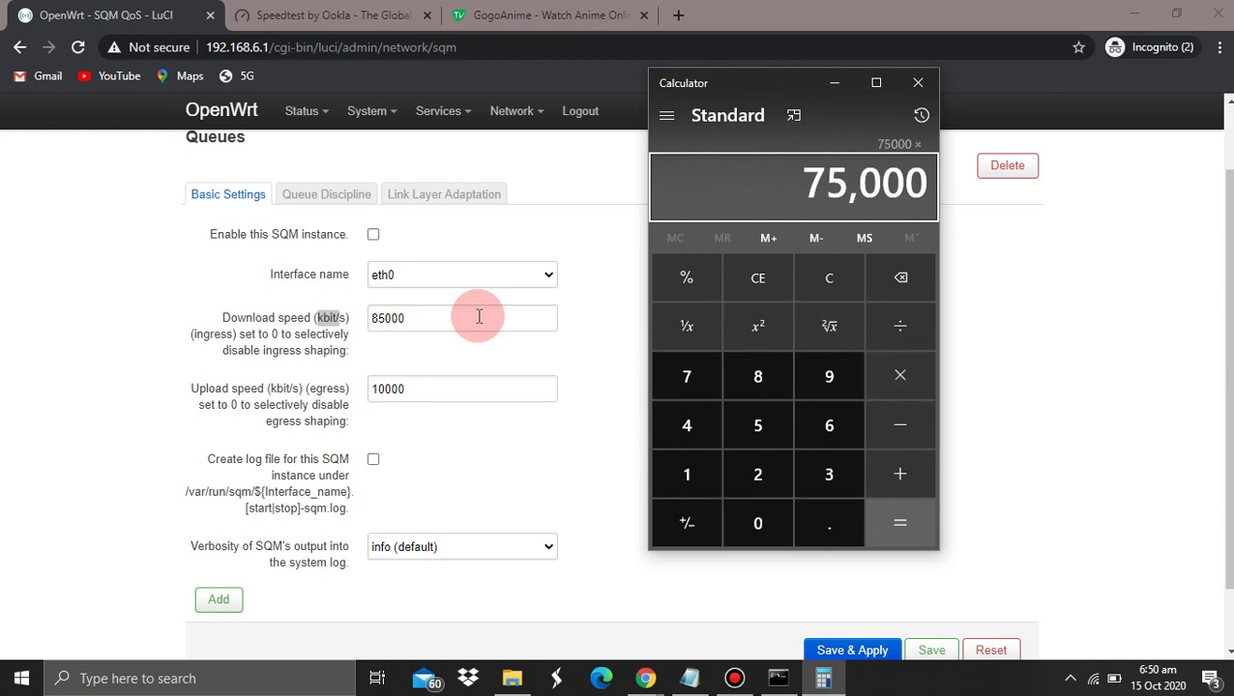
pyautogui.write('0.9')
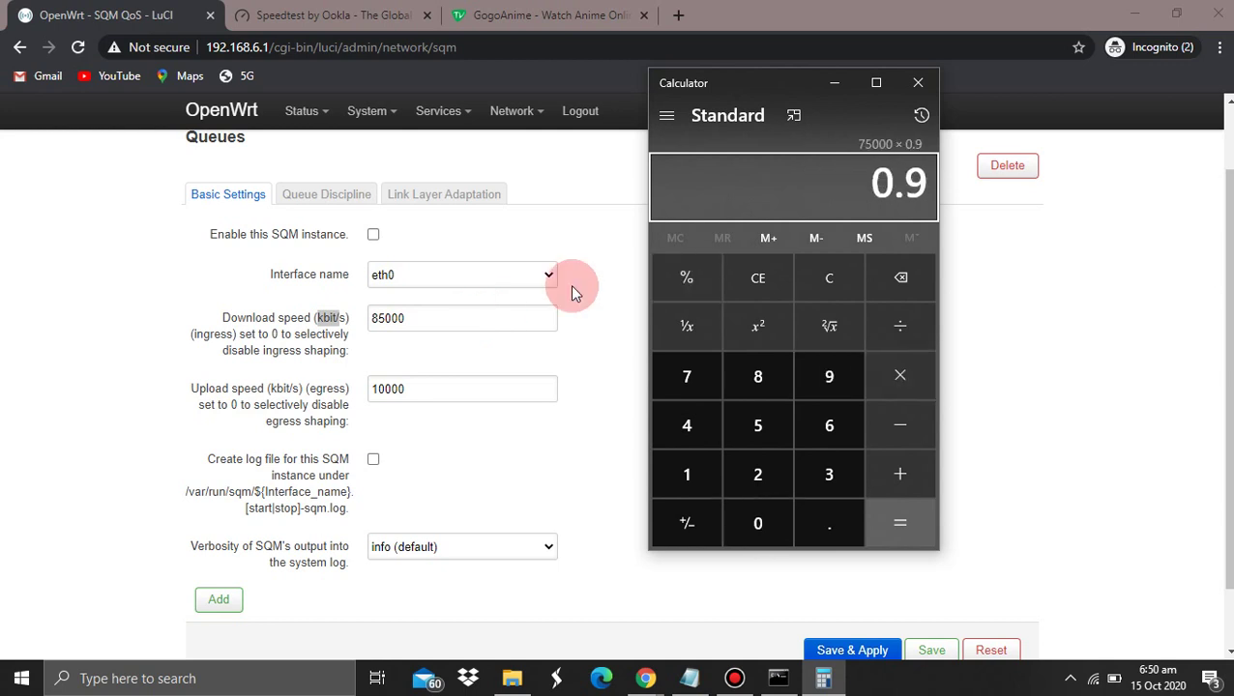
pyautogui.press('Return')
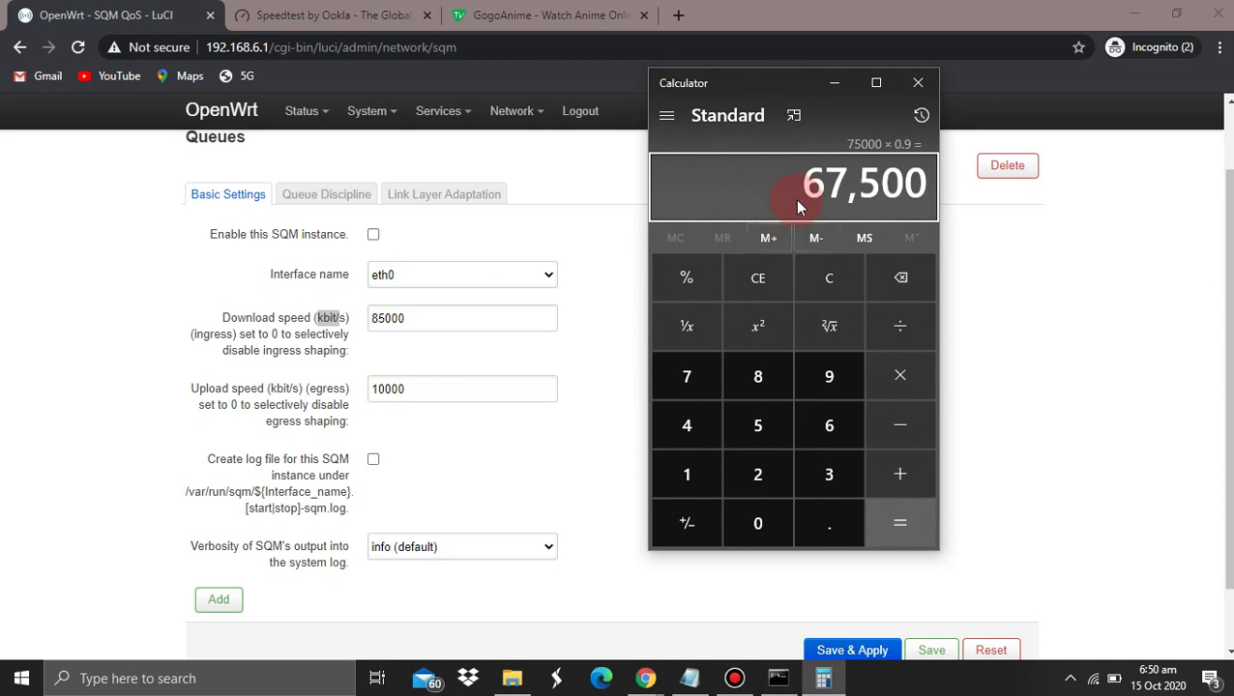
pyautogui.click(447, 317)
pyautogui.doubleClick(446, 317)
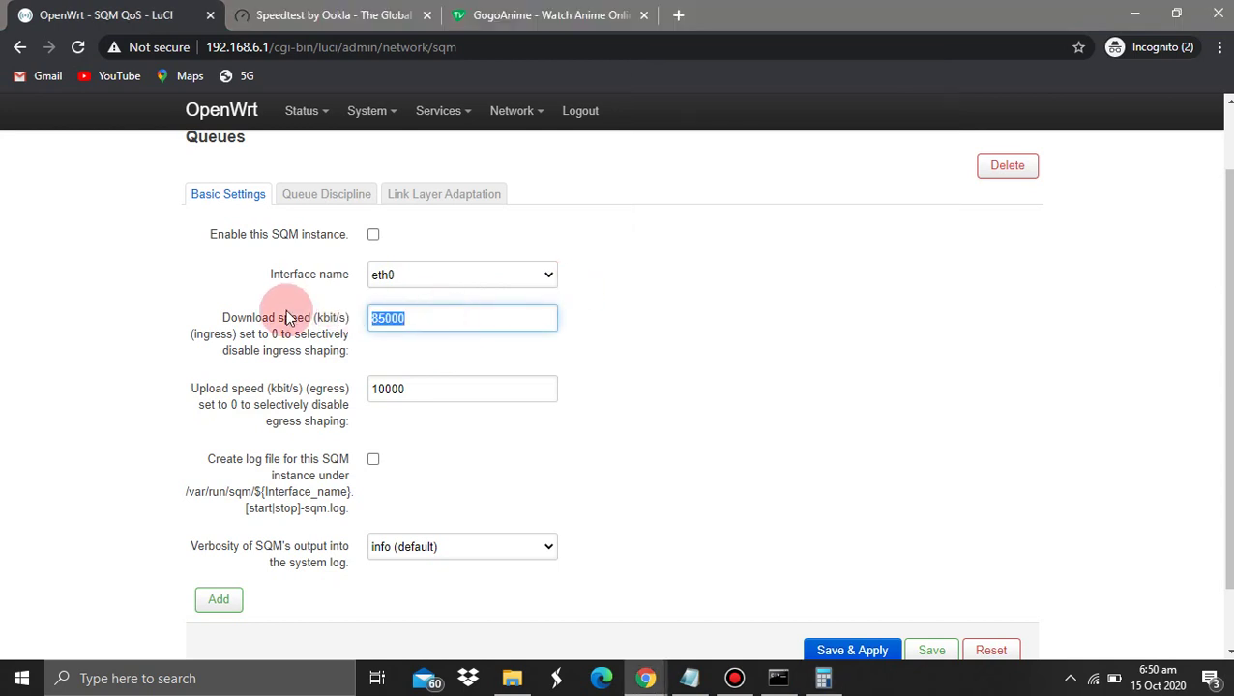
# Set both SQM download and upload speeds to 67500 kbit/s
pyautogui.write('67500')
pyautogui.click(388, 386)
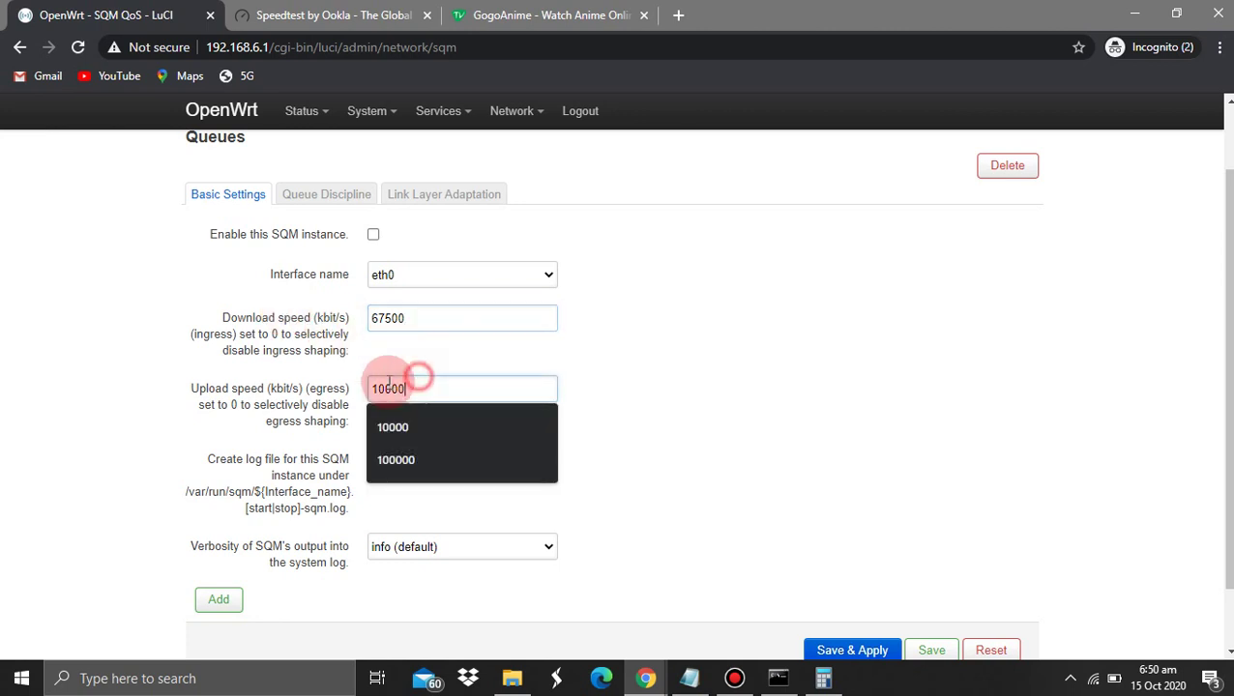
pyautogui.doubleClick(368, 387)
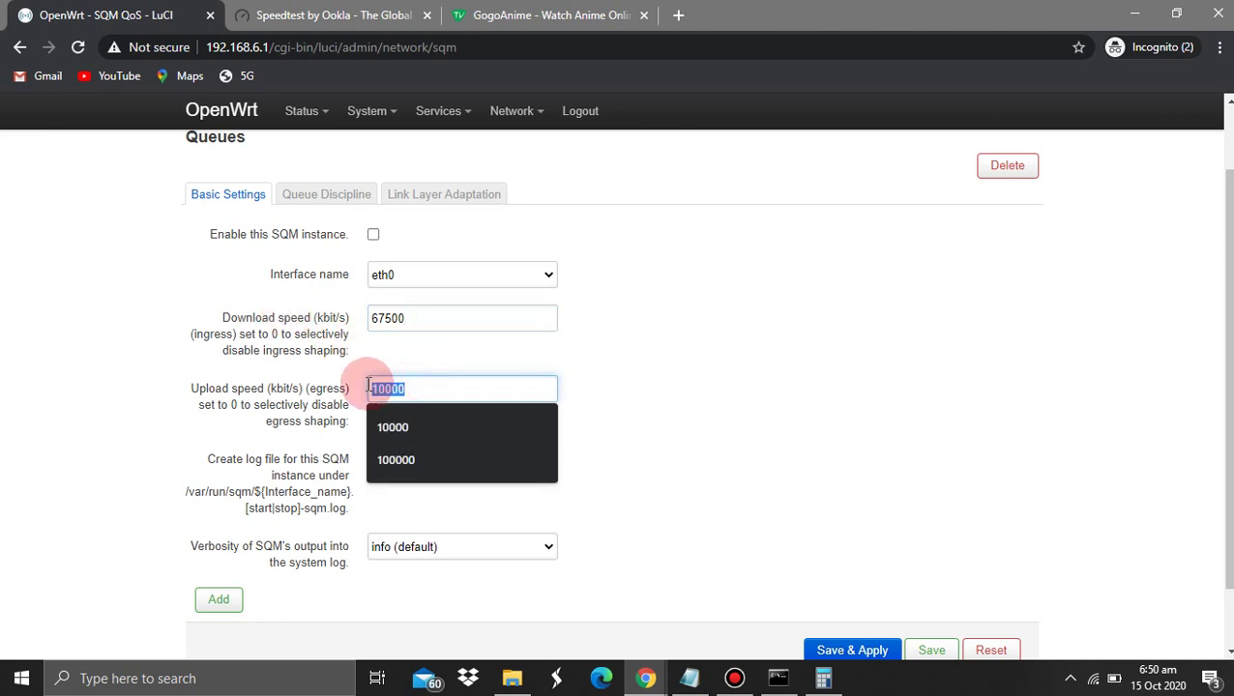
pyautogui.click(426, 369)
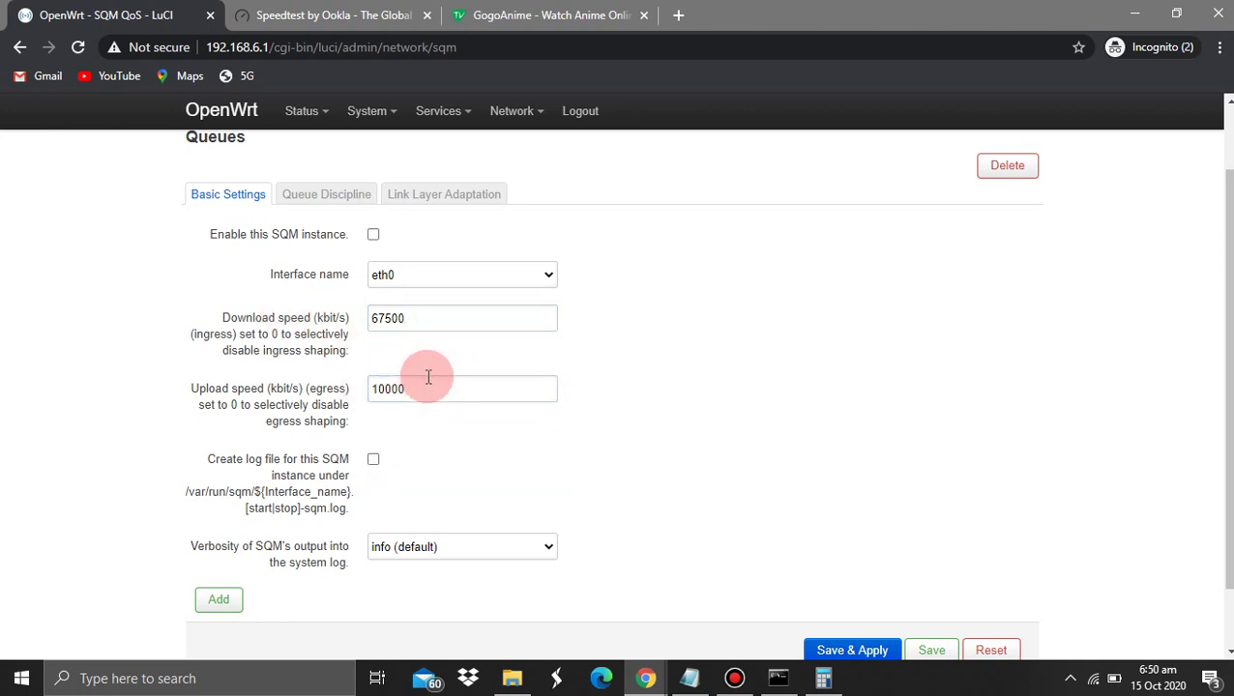
pyautogui.moveTo(428, 382); pyautogui.dragTo(299, 388)
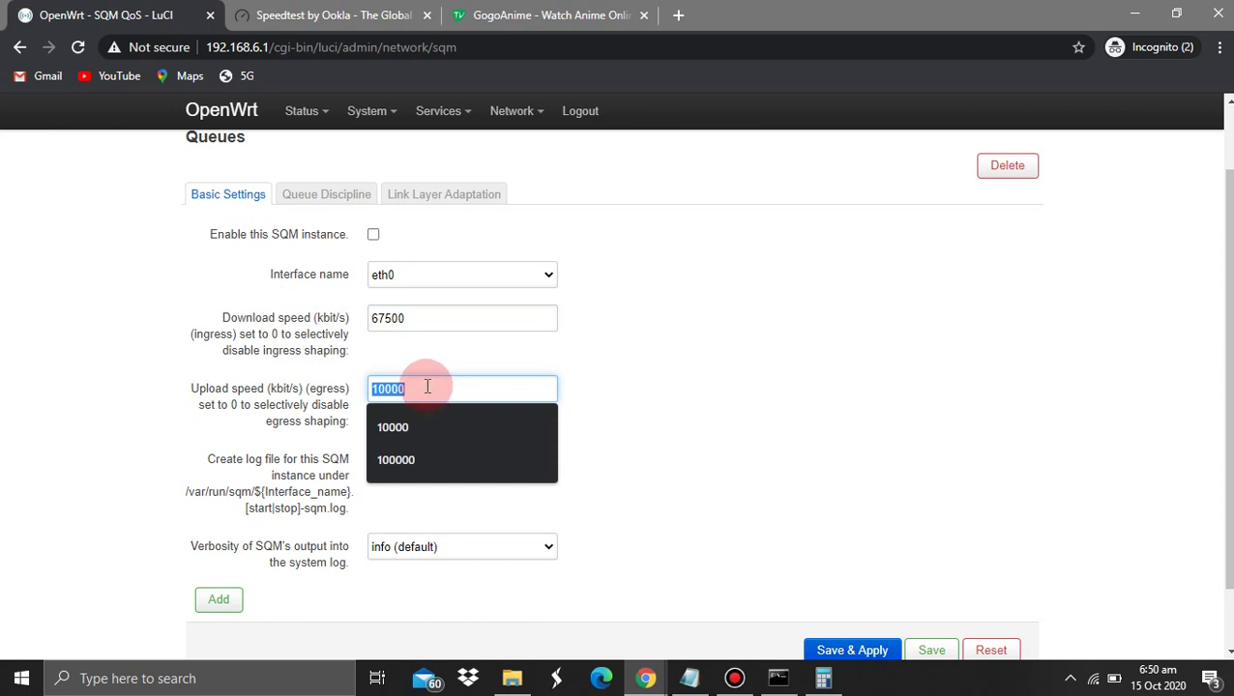
pyautogui.write('67500')
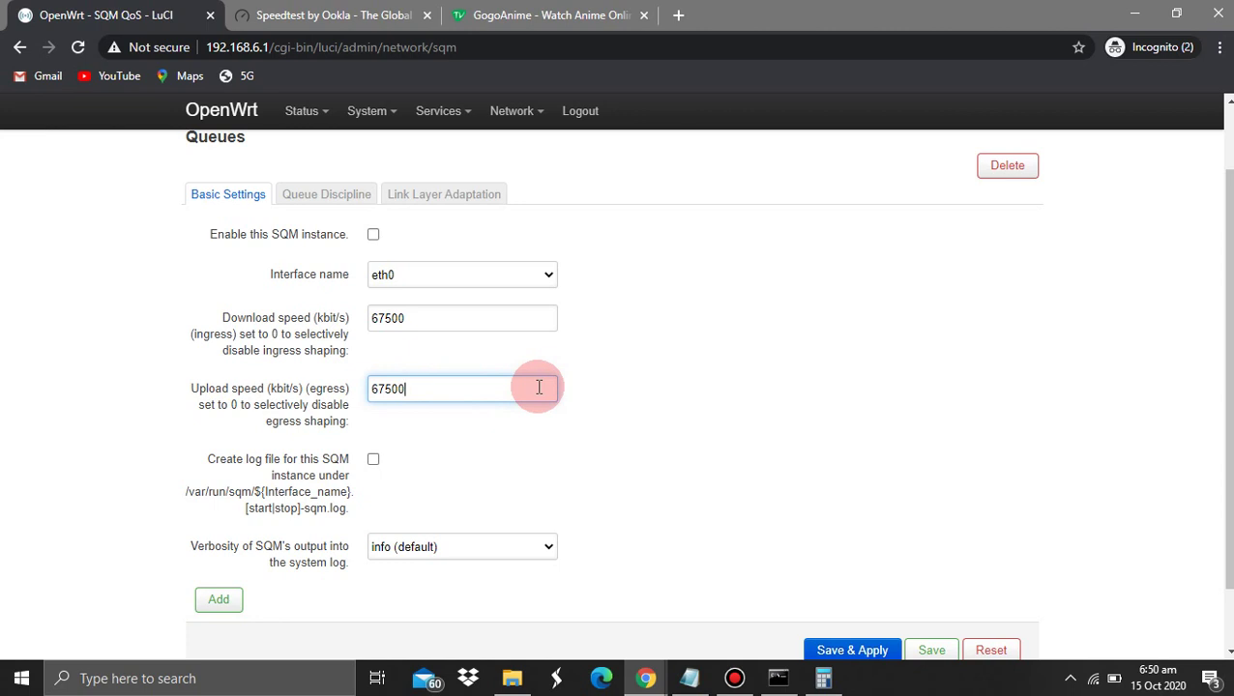
# Check the Ookla speed test results in the other browser window
pyautogui.hotkey('alt', 'Tab')
pyautogui.moveTo(648, 675)
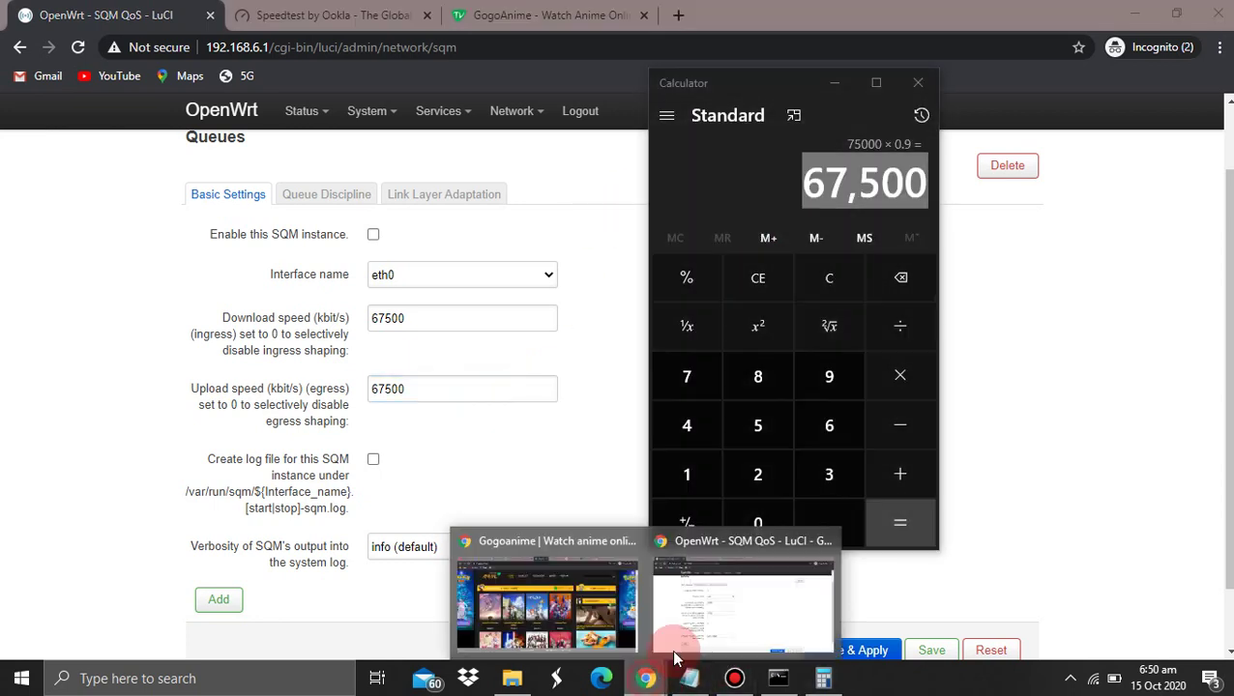
pyautogui.click(688, 628)
pyautogui.click(594, 603)
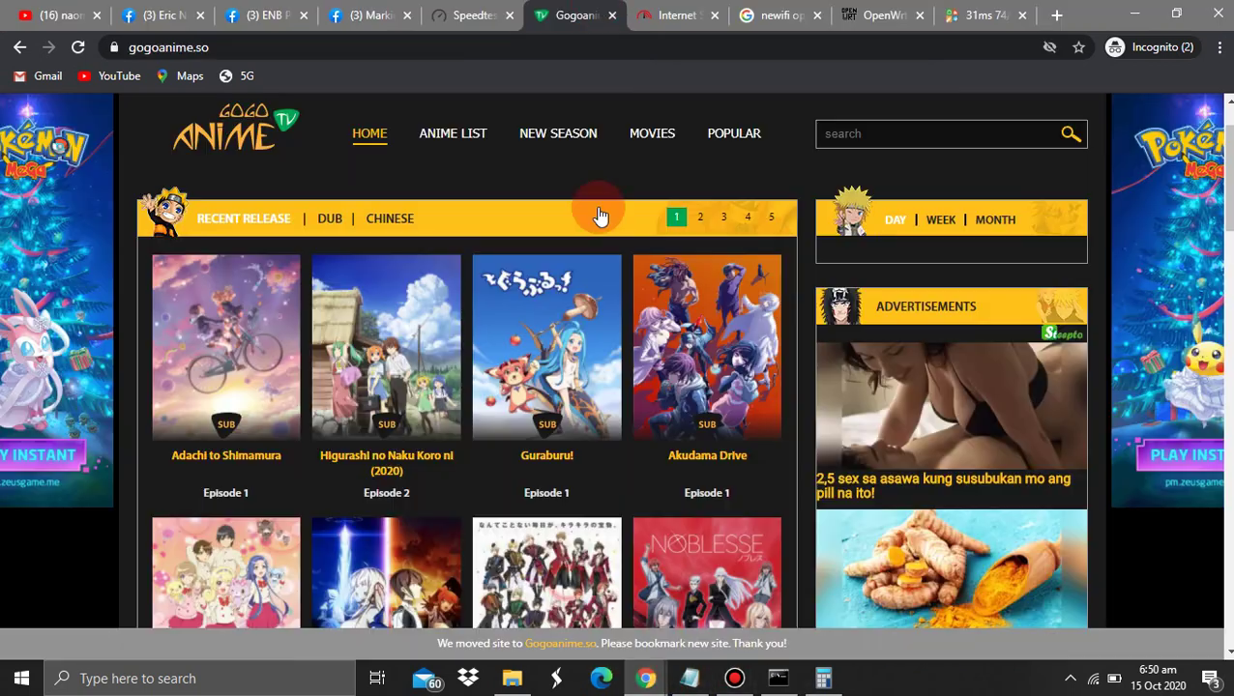
pyautogui.click(469, 14)
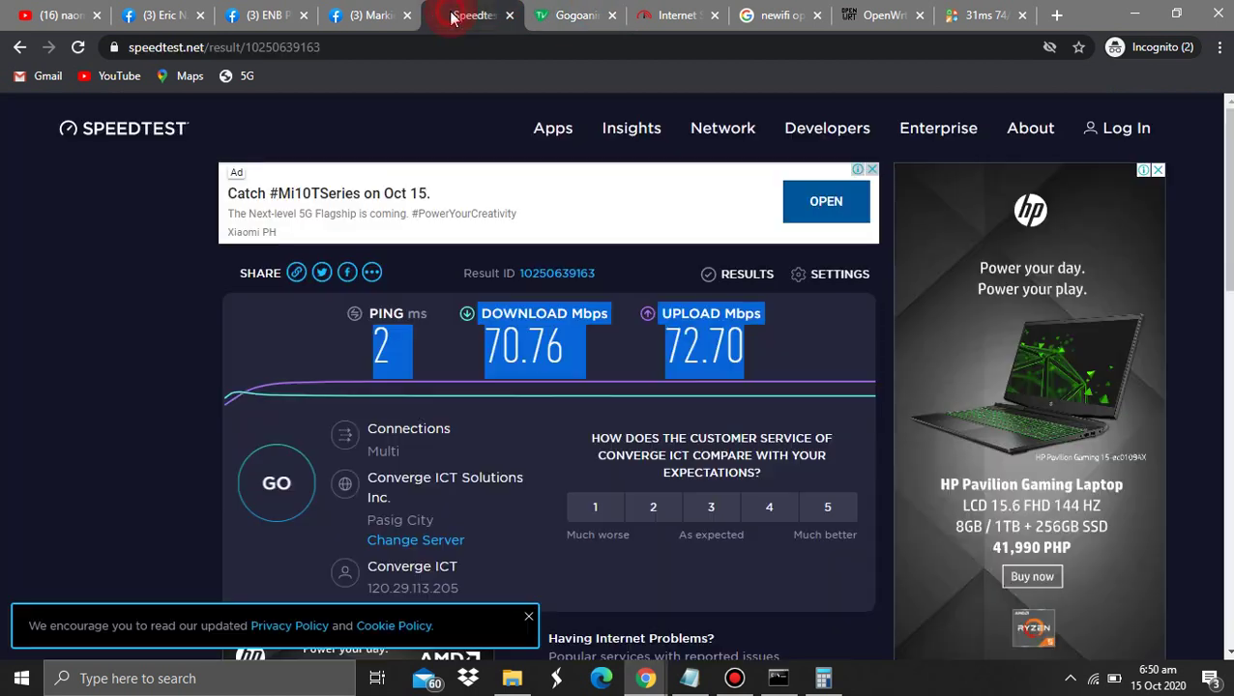
pyautogui.click(493, 354)
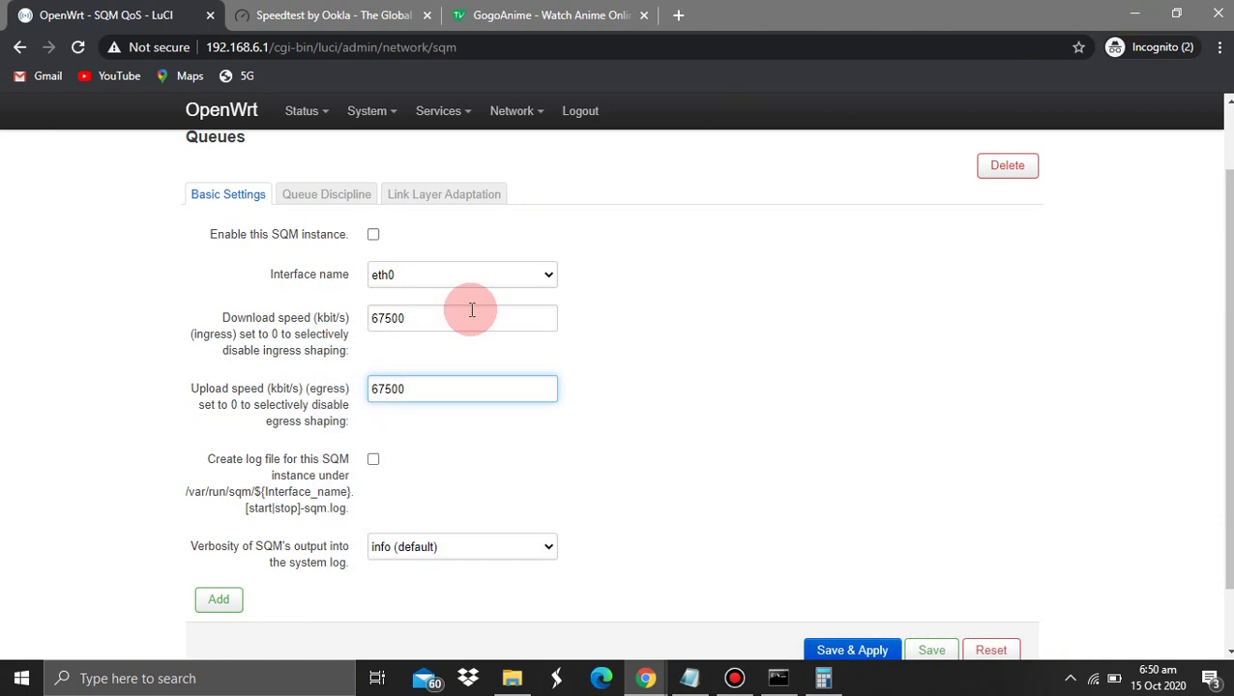
# Enable the eth0 SQM instance and save
pyautogui.click(646, 409)
pyautogui.scroll(-1, 646, 409)
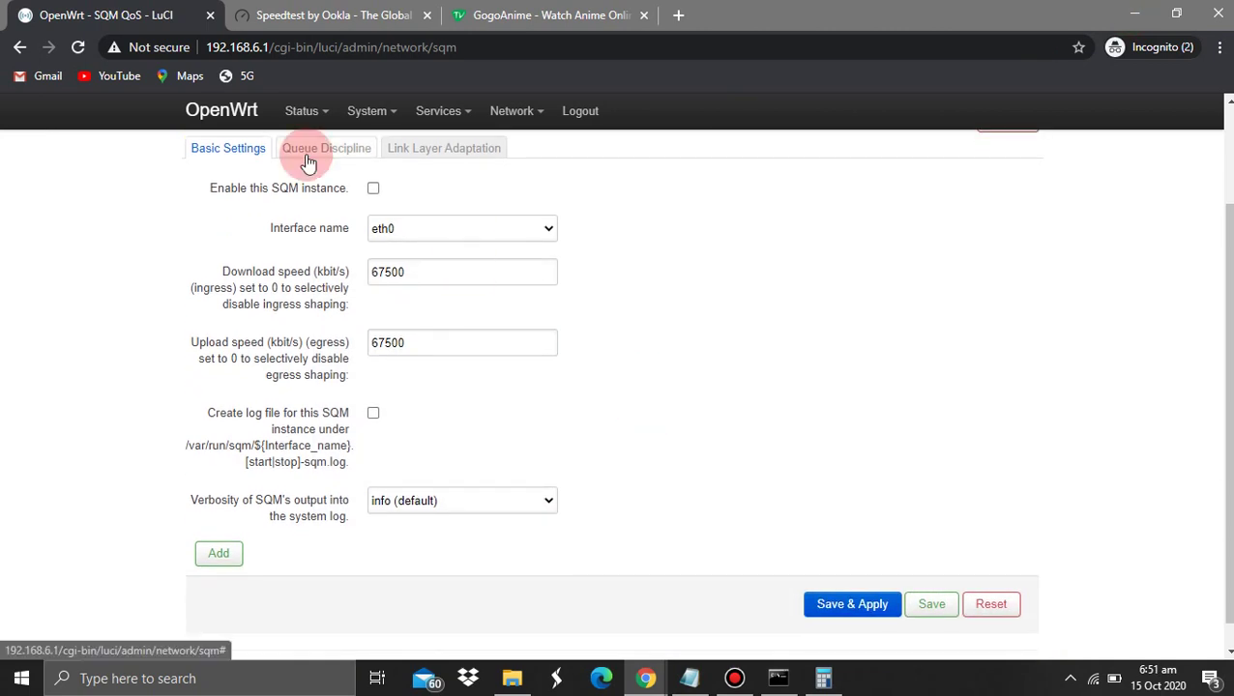
pyautogui.click(374, 190)
pyautogui.click(938, 605)
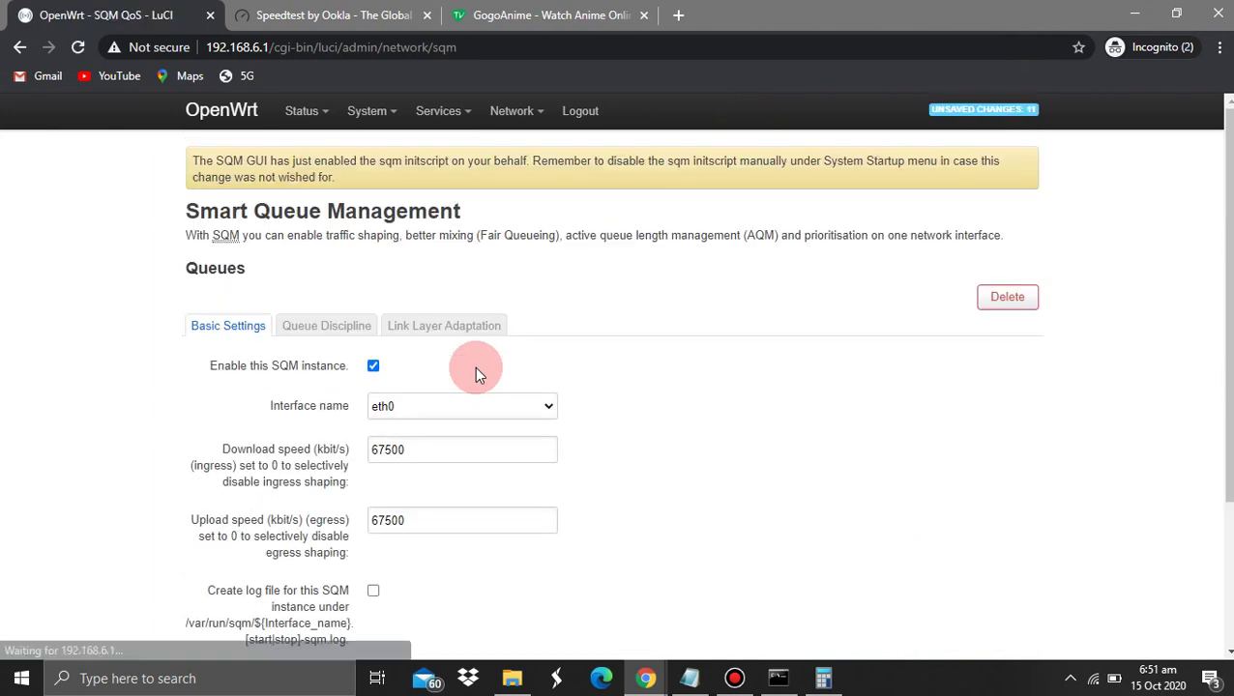
# Set the queue discipline to cake with piece_of_cake.qos, then Save & Apply
pyautogui.scroll(-3, 474, 366)
pyautogui.scroll(1, 505, 387)
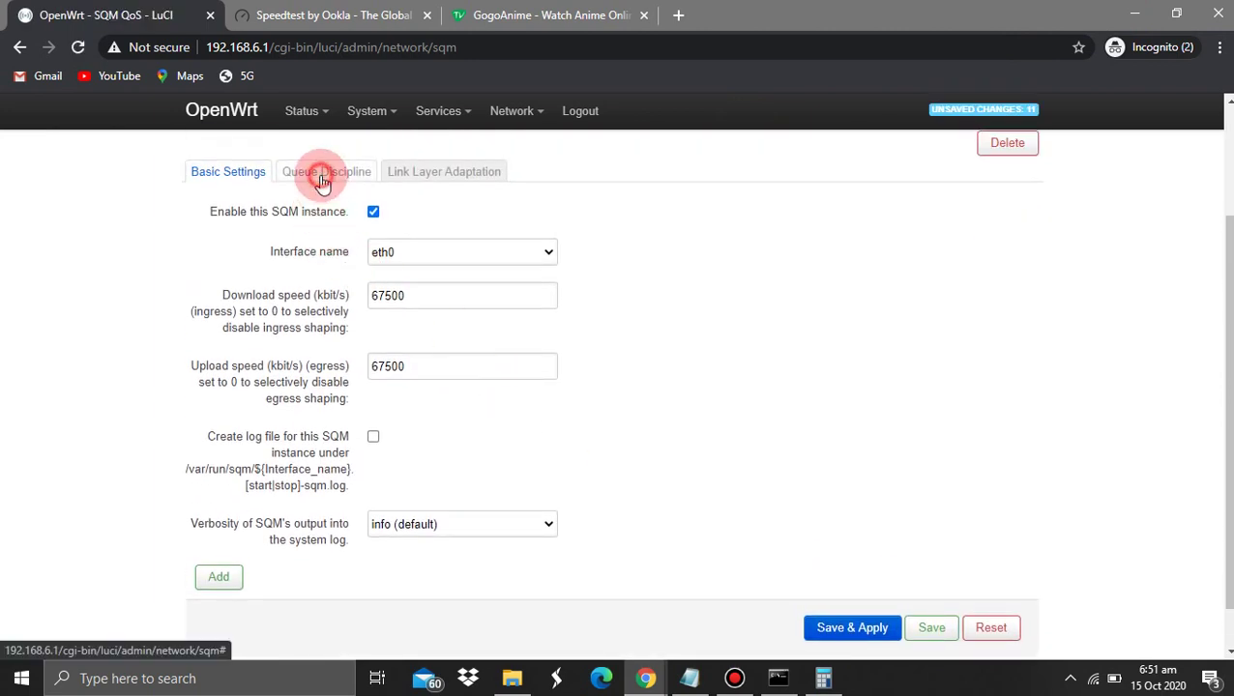
pyautogui.click(323, 176)
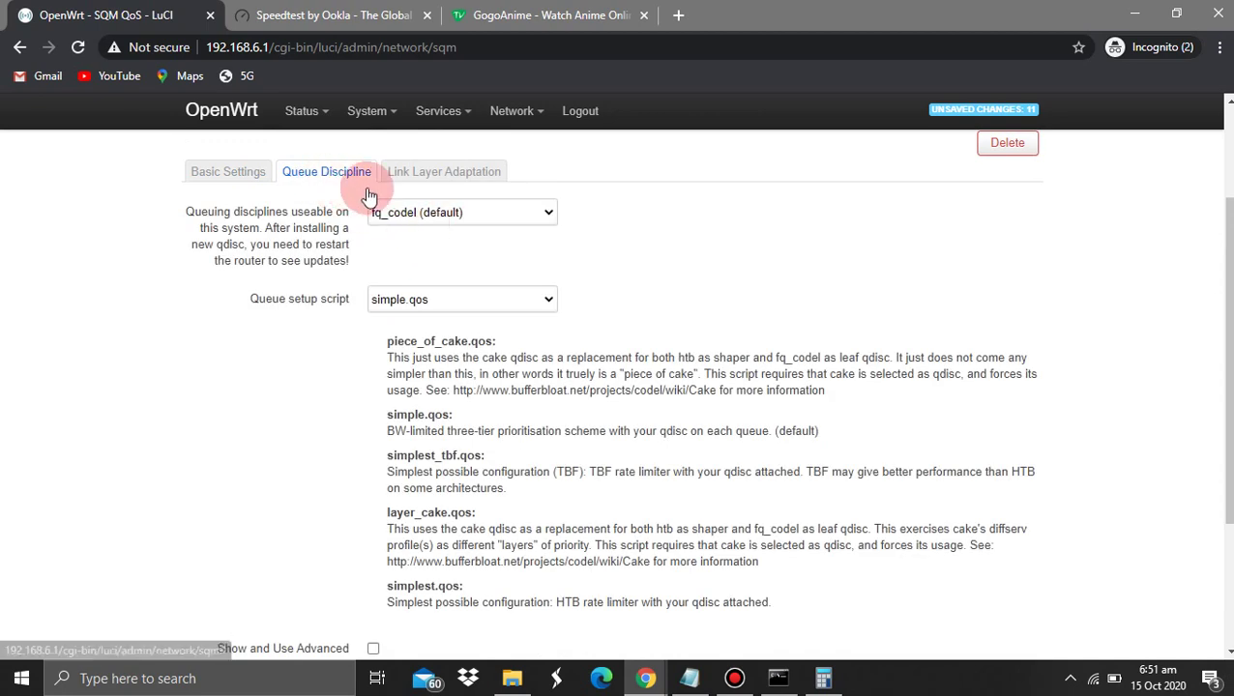
pyautogui.click(411, 213)
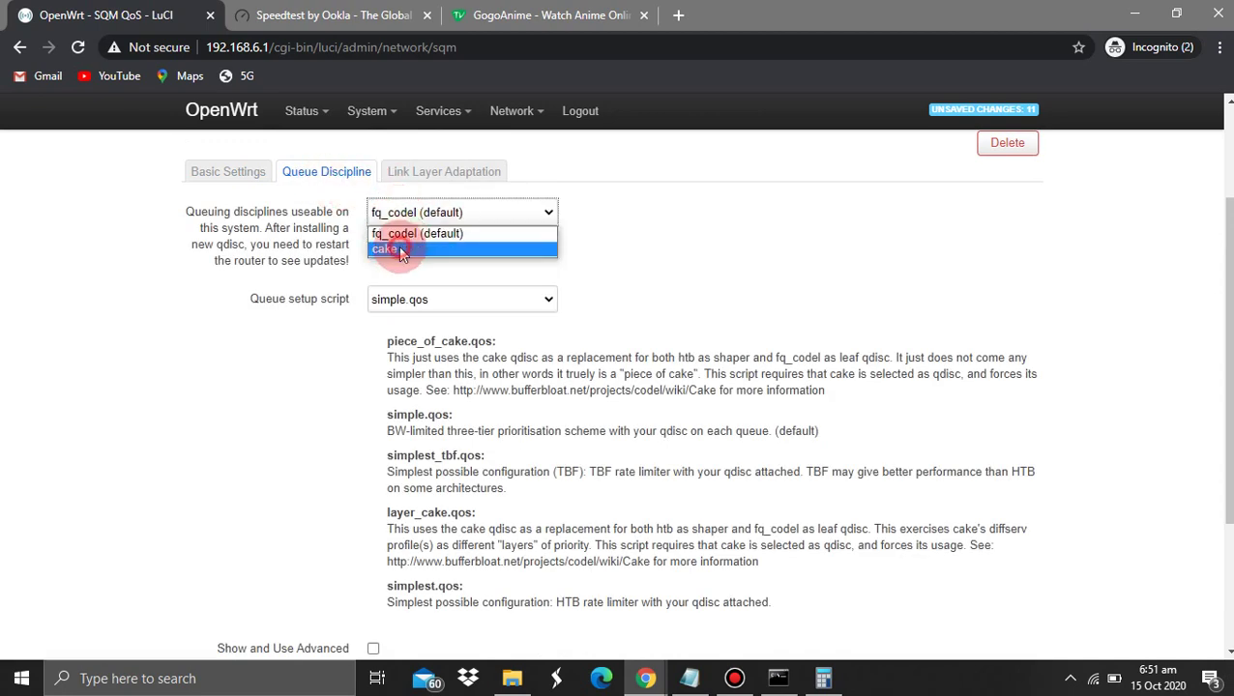
pyautogui.click(406, 249)
pyautogui.click(399, 299)
pyautogui.click(404, 322)
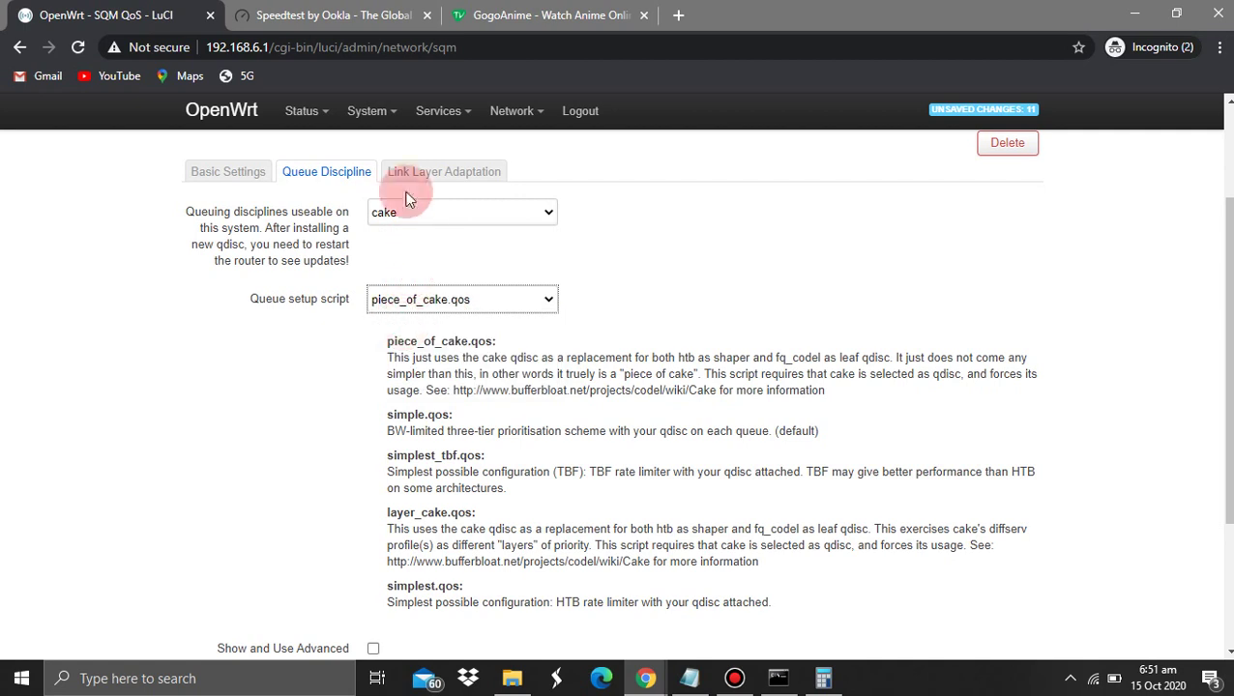
pyautogui.click(437, 172)
pyautogui.click(349, 330)
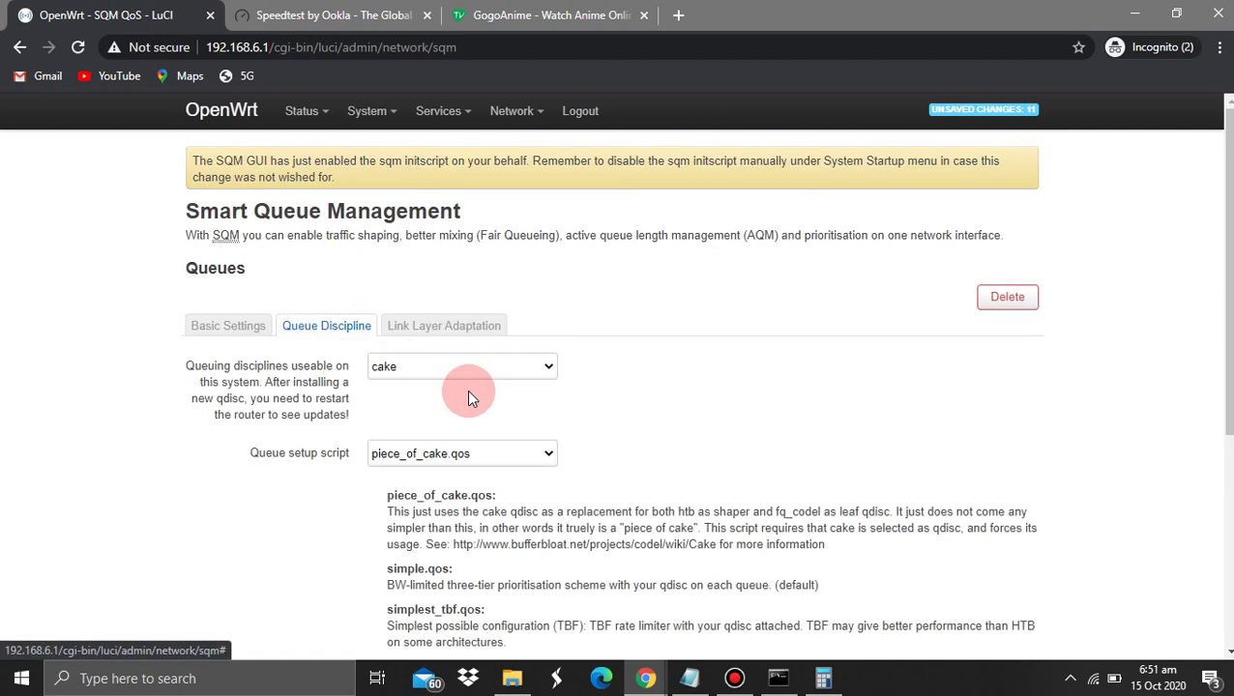
pyautogui.click(196, 324)
pyautogui.scroll(-3, 165, 454)
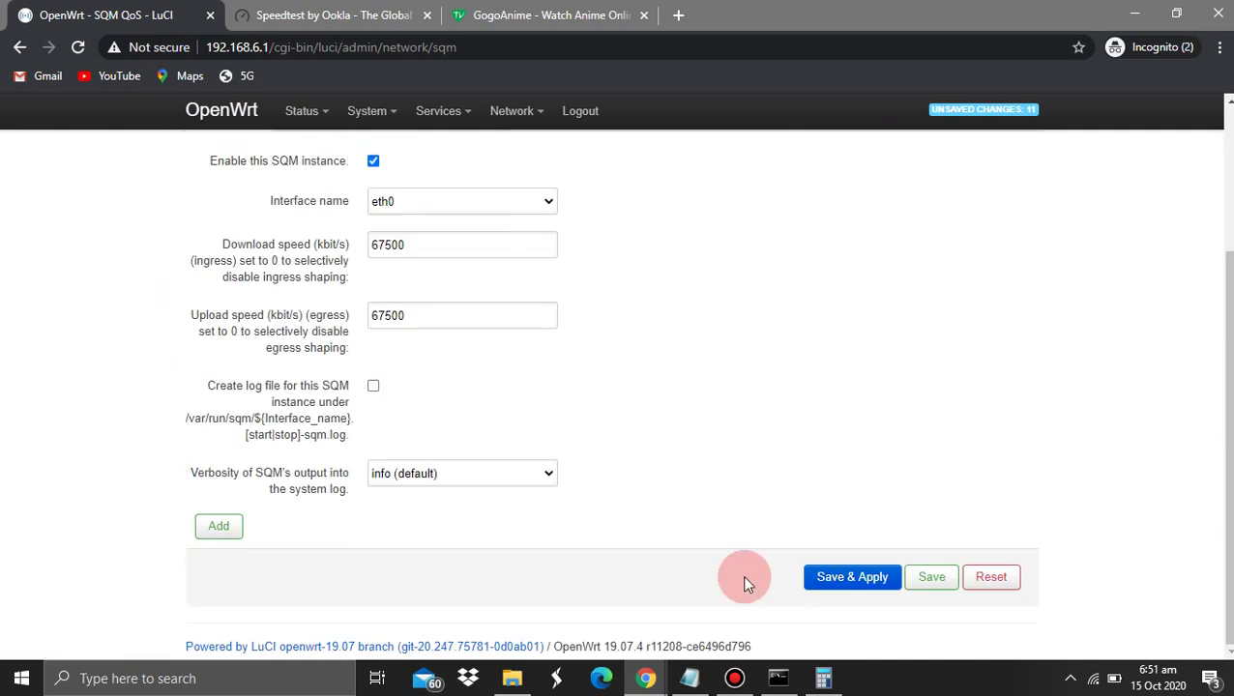
pyautogui.click(851, 580)
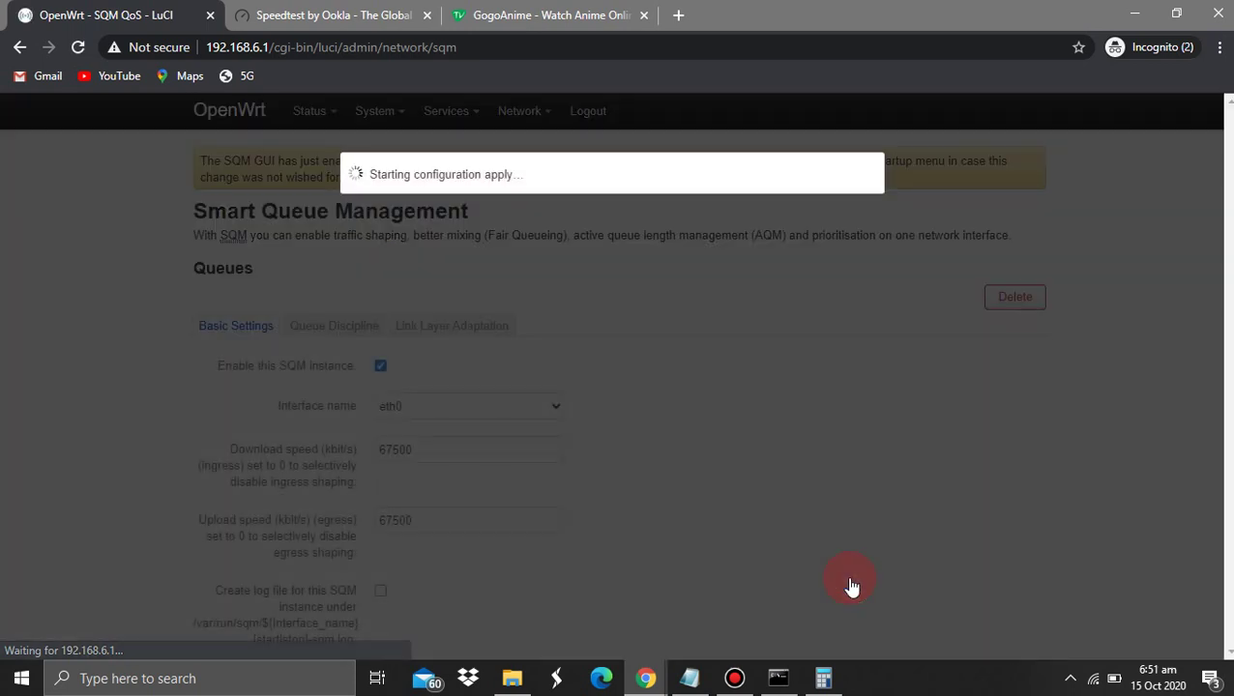
# Glance at the Notepad checklist, then minimize it
pyautogui.click(689, 677)
pyautogui.click(300, 411)
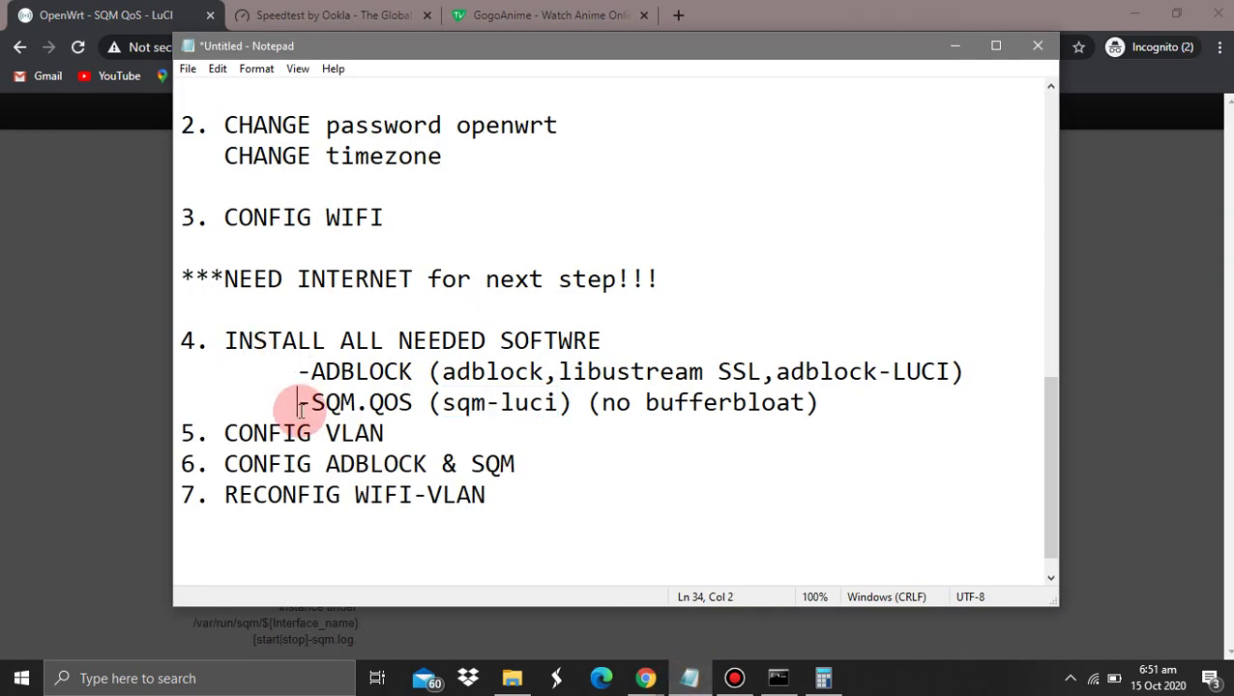
pyautogui.click(689, 678)
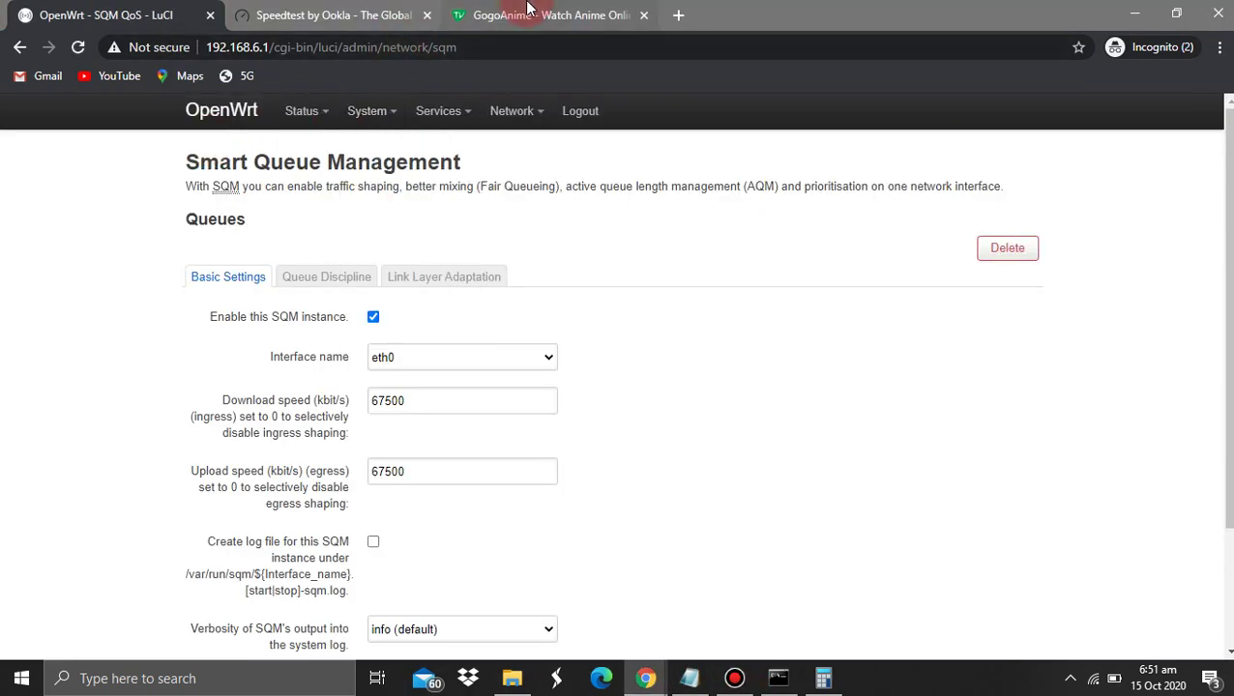
# Load the DSLReports speed test page in a new browser tab
pyautogui.hotkey('alt', 'Tab')
pyautogui.hotkey('alt', 'Tab')
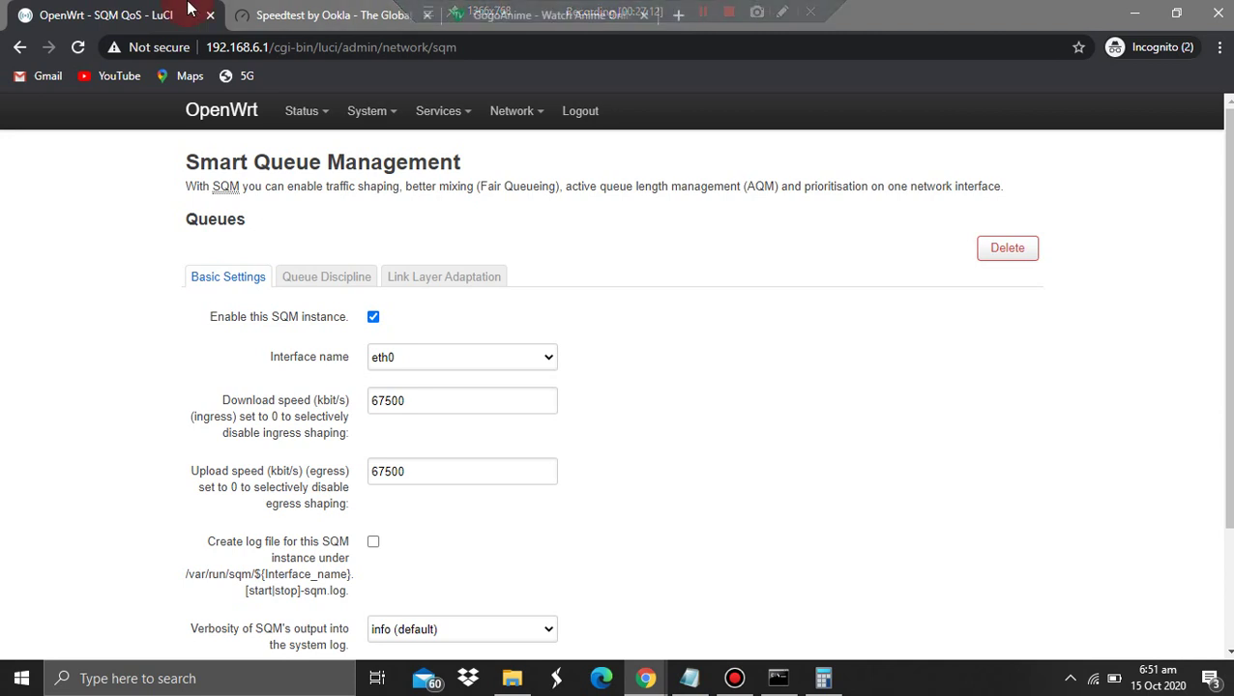
pyautogui.click(672, 16)
pyautogui.write('dsl')
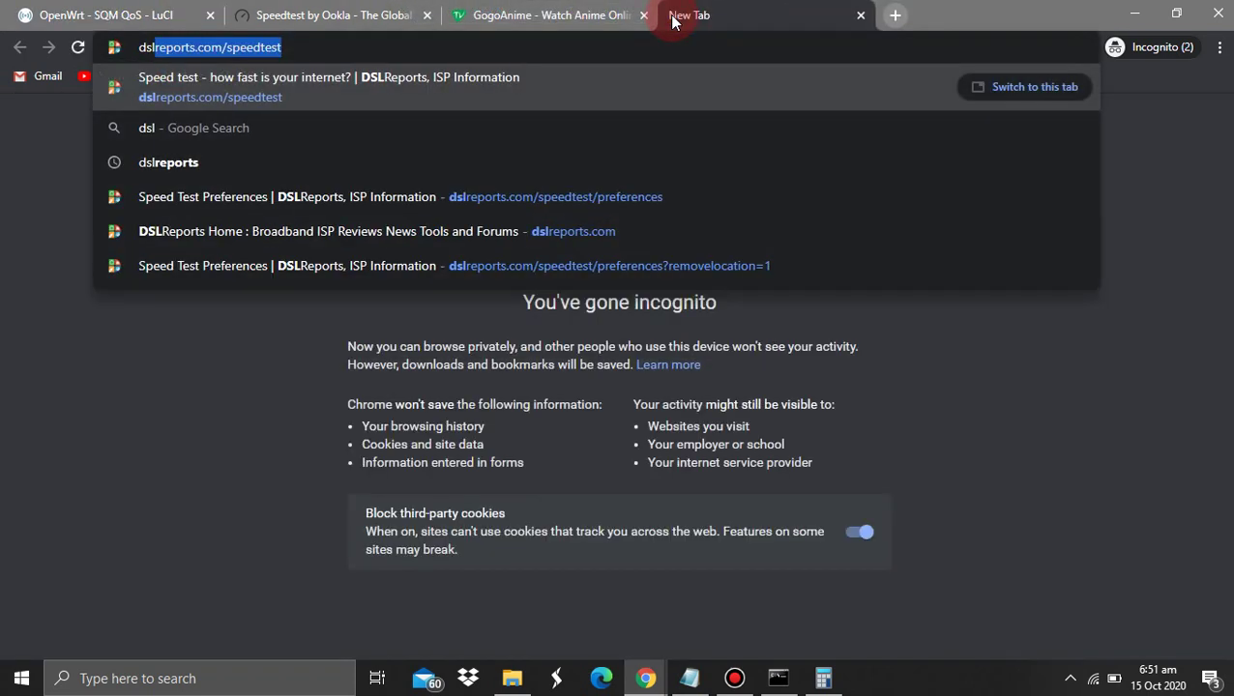
pyautogui.press('Return')
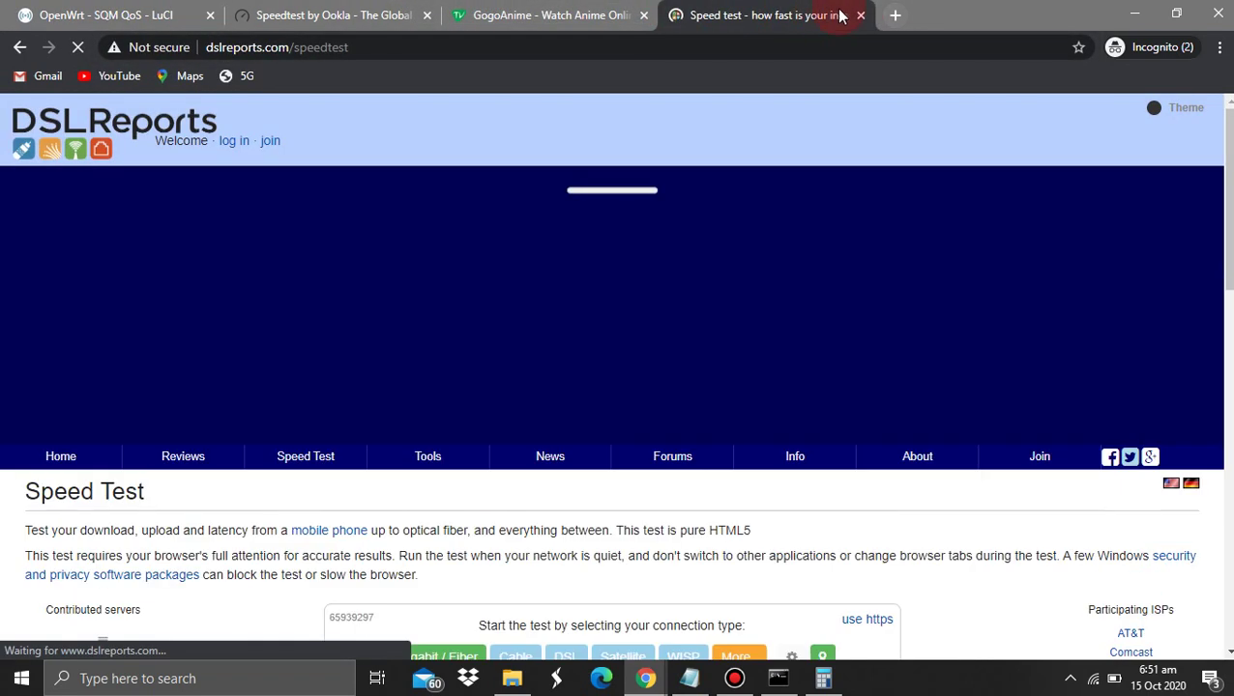
# View Speed Test Preferences, then return to the speed test and its history
pyautogui.moveTo(322, 465)
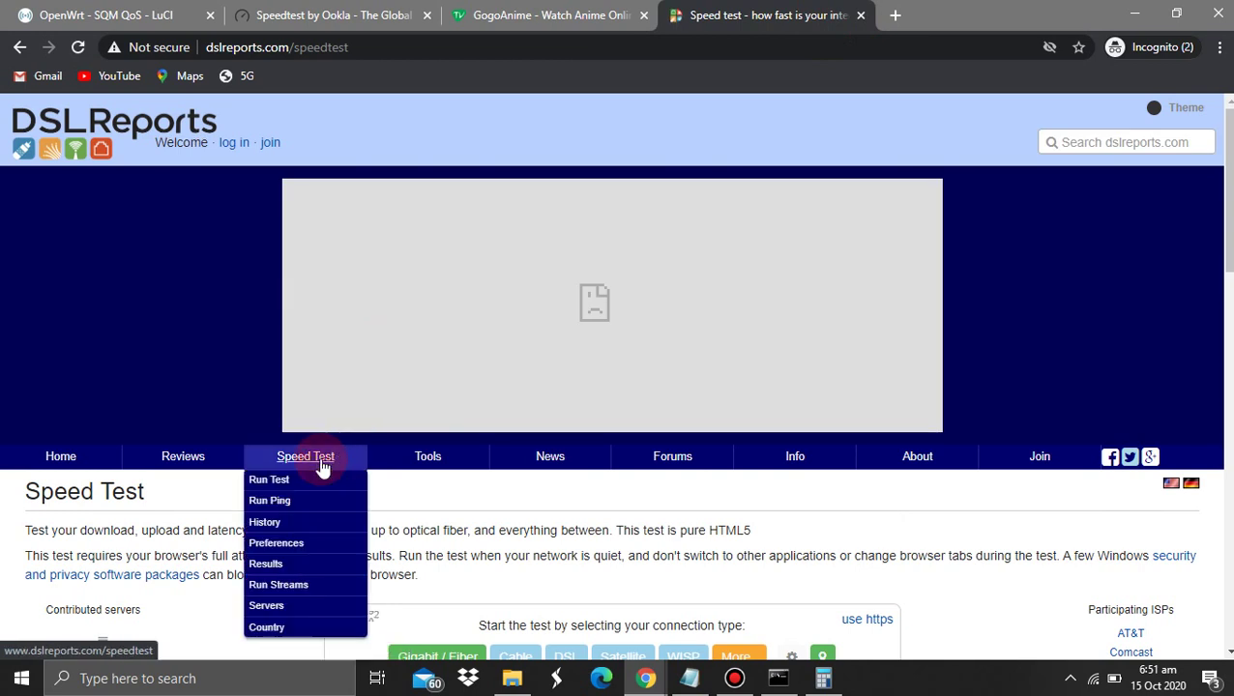
pyautogui.click(277, 542)
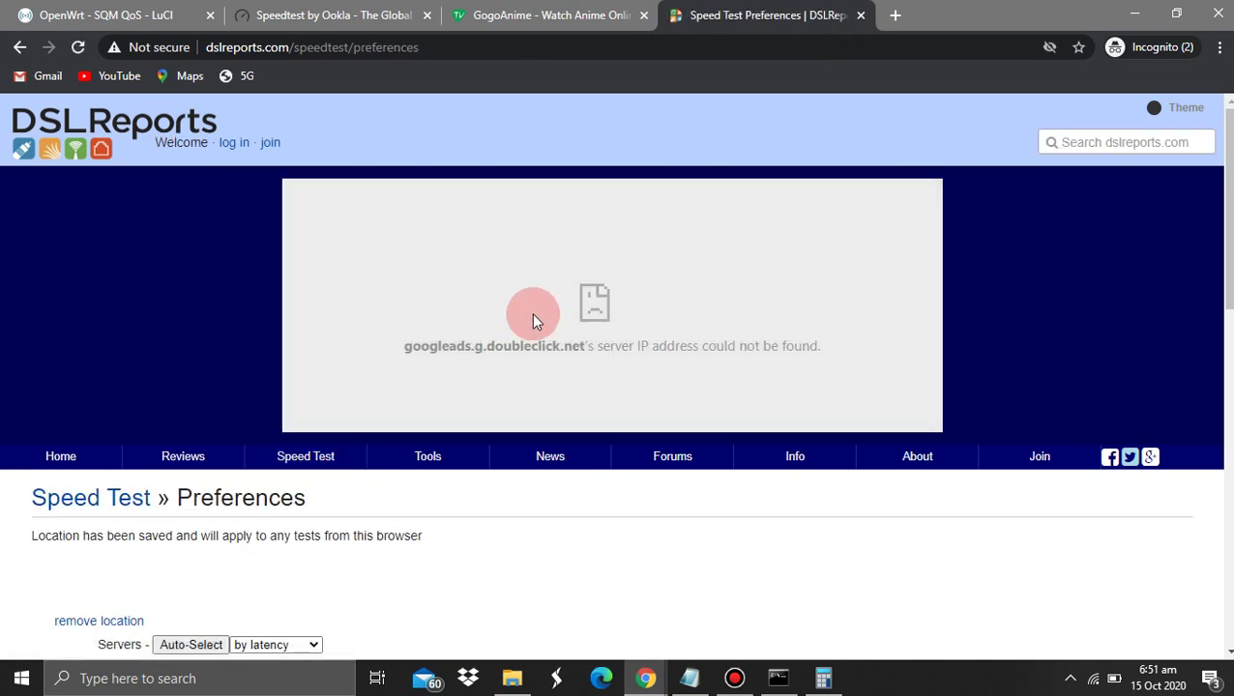
pyautogui.scroll(-3, 531, 312)
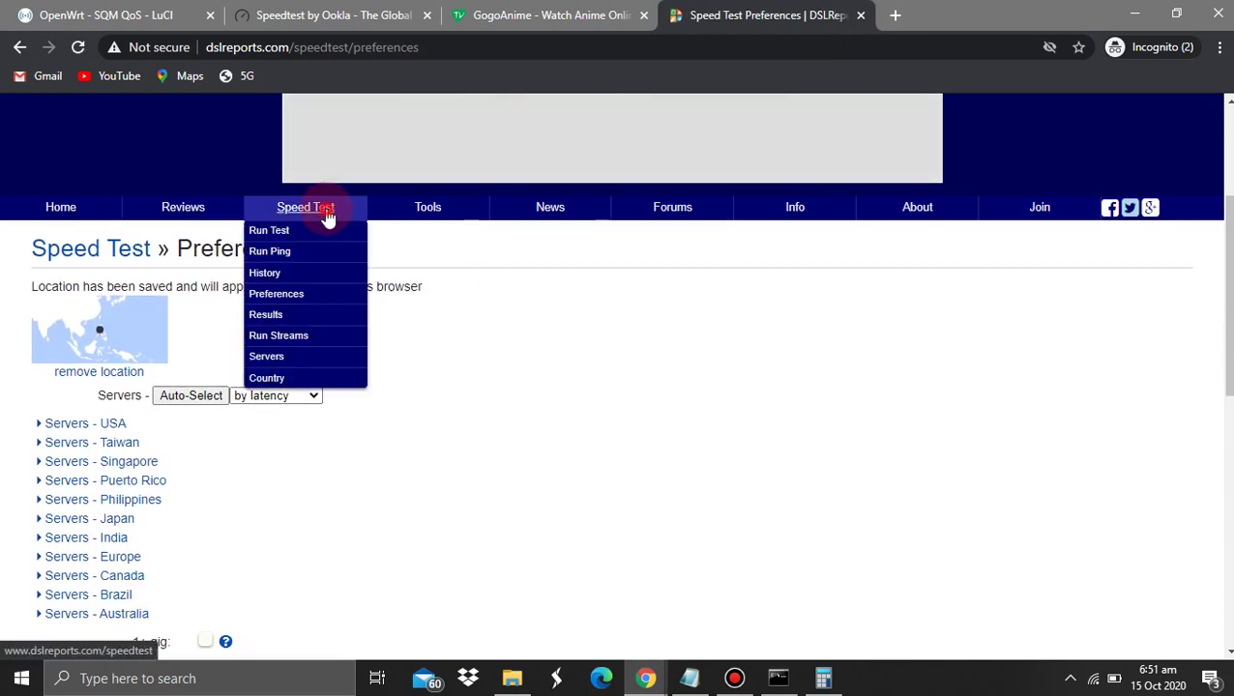
pyautogui.click(327, 214)
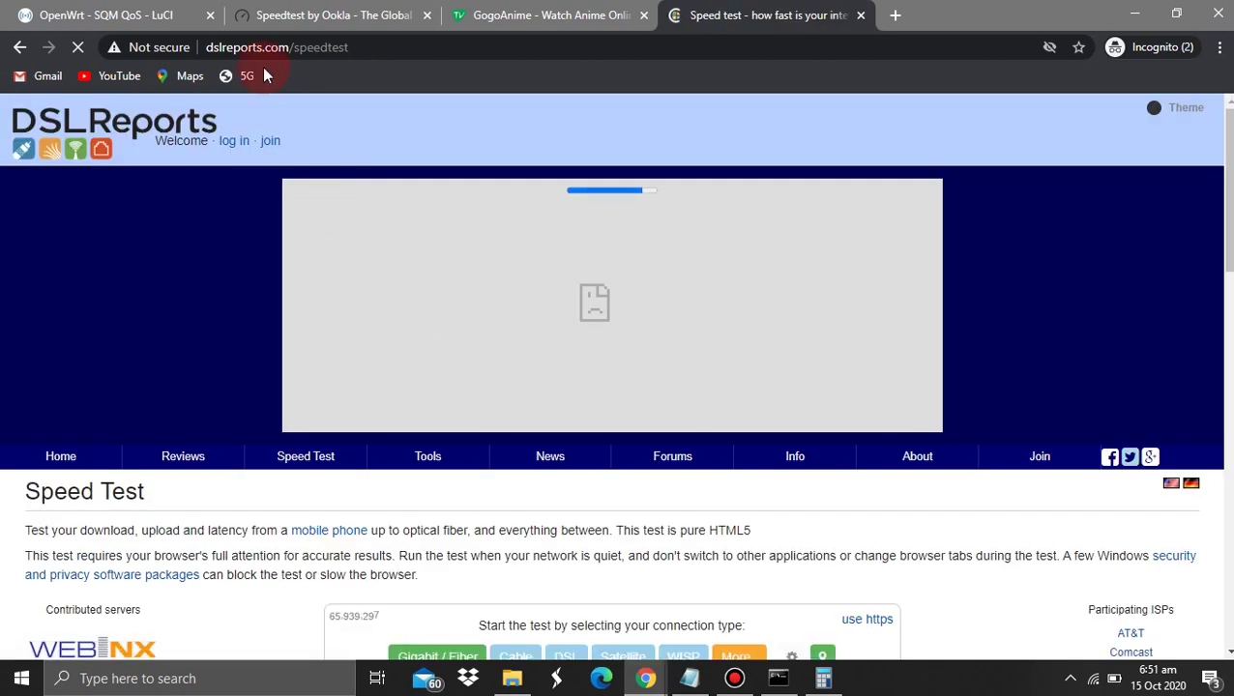
pyautogui.scroll(-2, 612, 488)
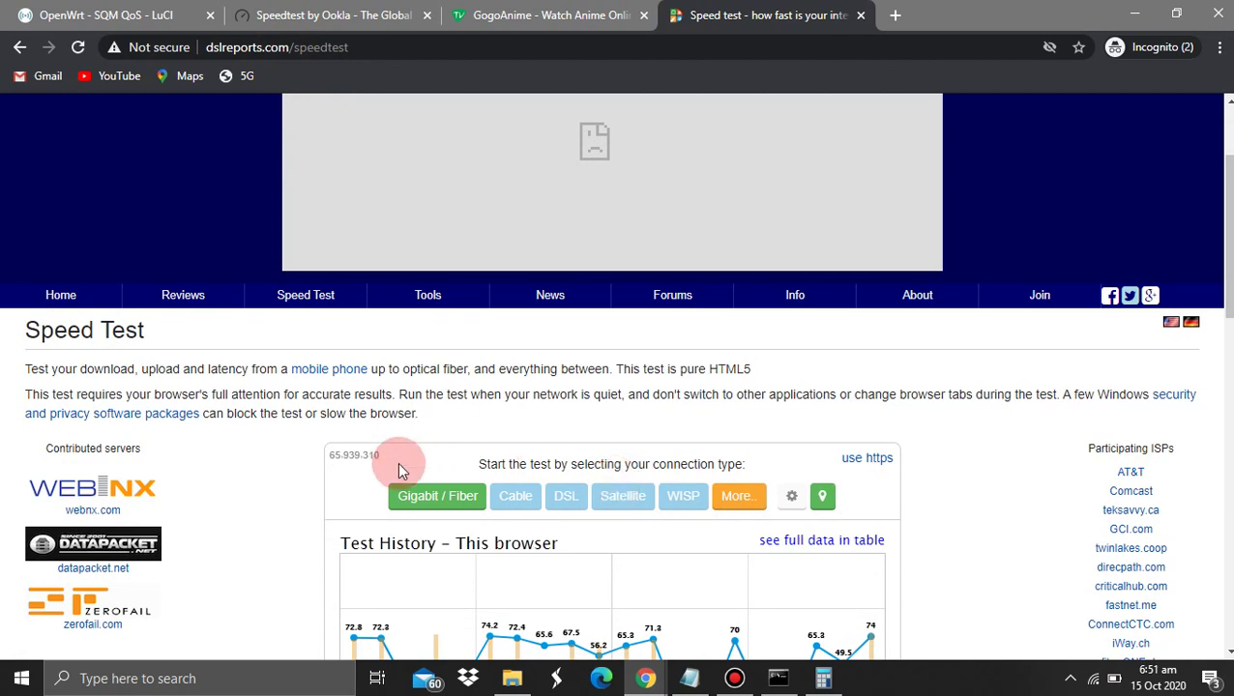
pyautogui.scroll(-2, 397, 462)
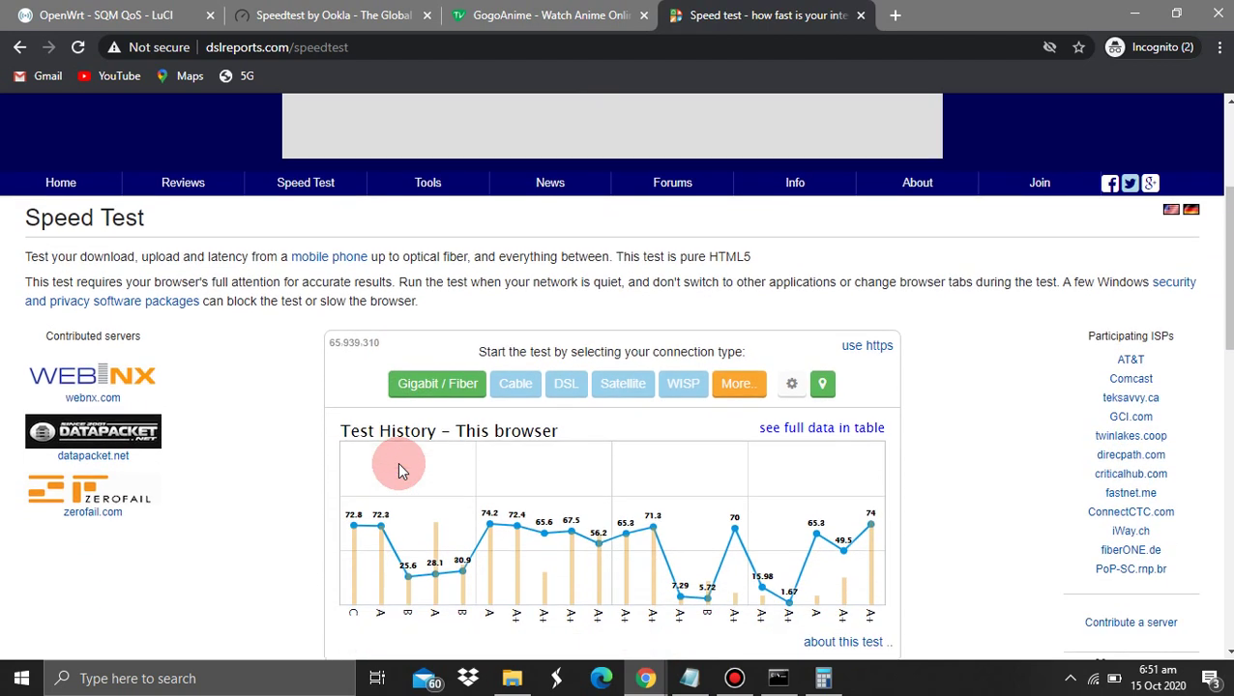
# Run a Gigabit / Fiber speed test, finishing at 64.1/58.3 Mbit/s with A+ bufferbloat
pyautogui.click(428, 348)
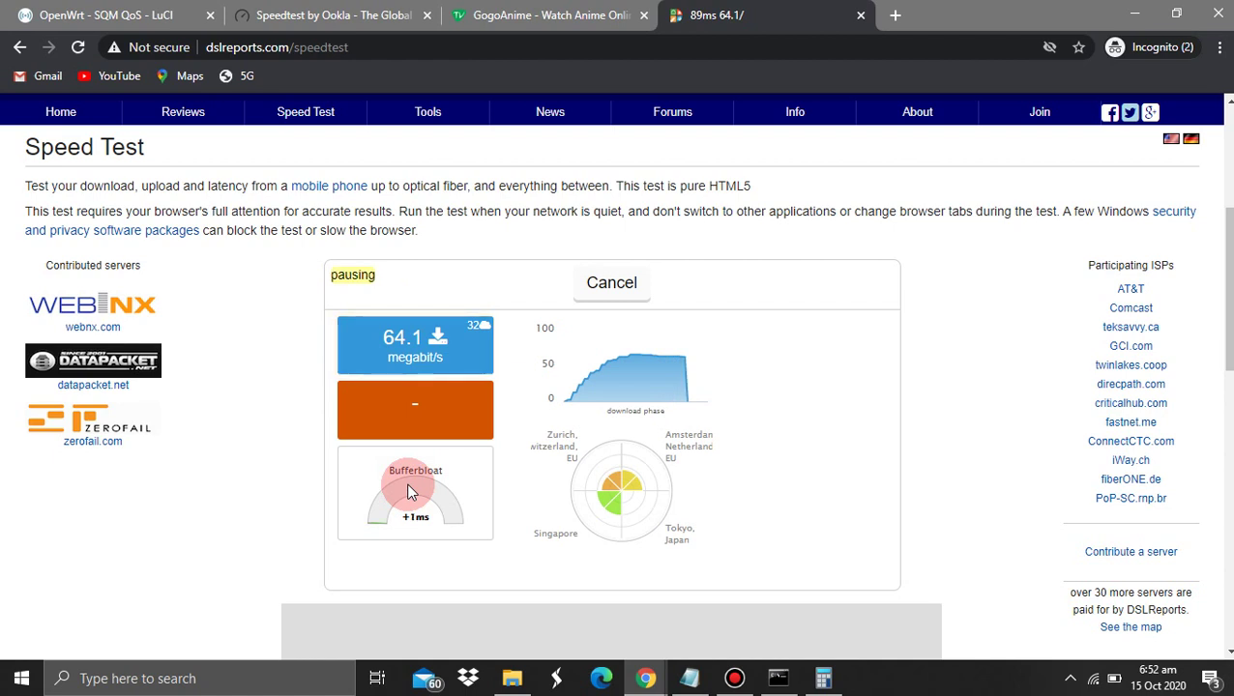
pyautogui.moveTo(407, 514)
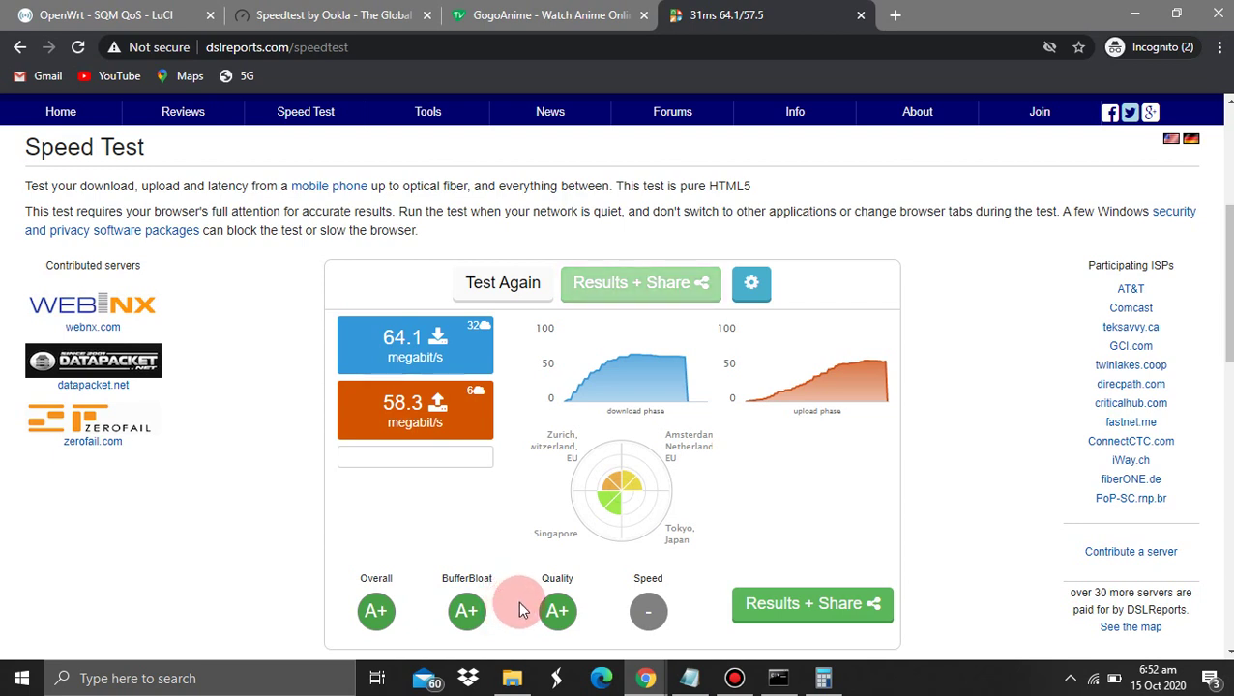
pyautogui.moveTo(651, 679)
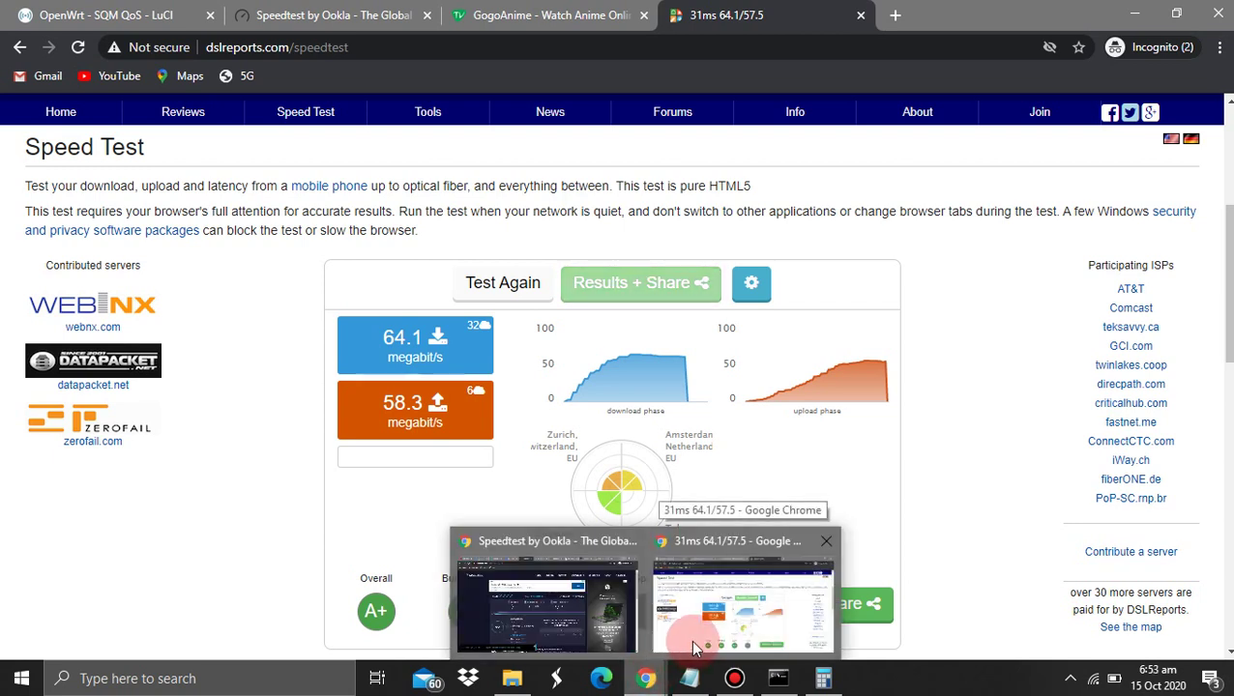
pyautogui.moveTo(606, 633)
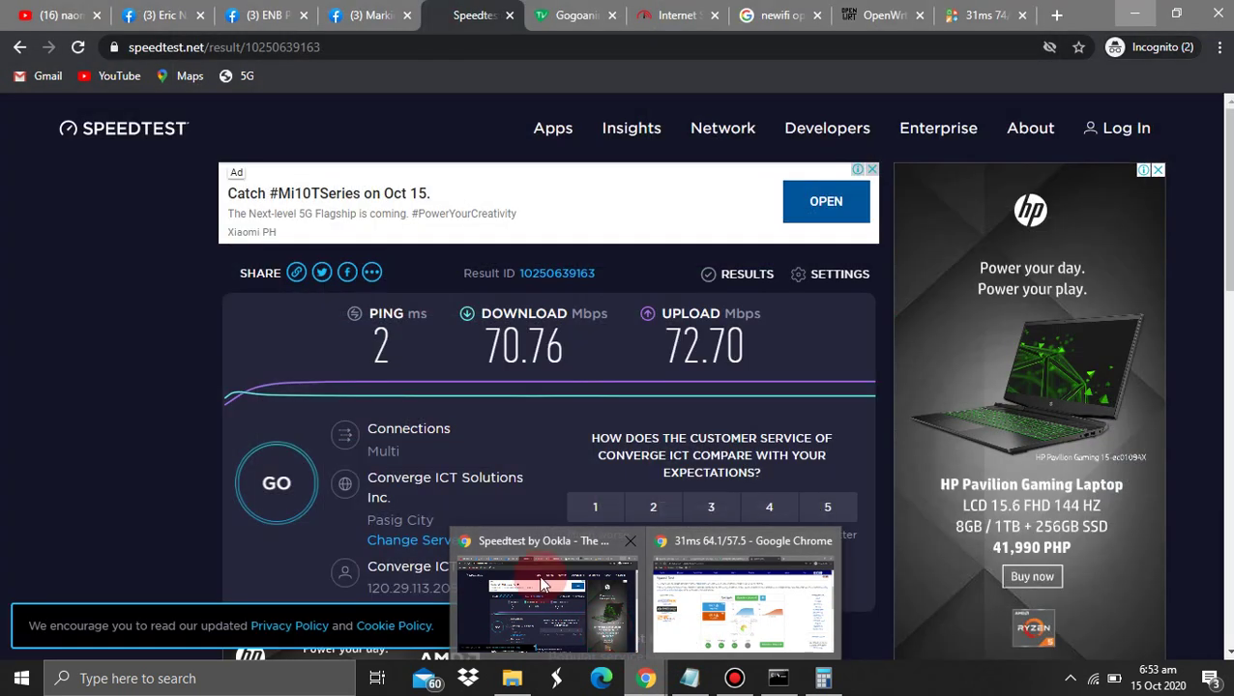
pyautogui.click(682, 638)
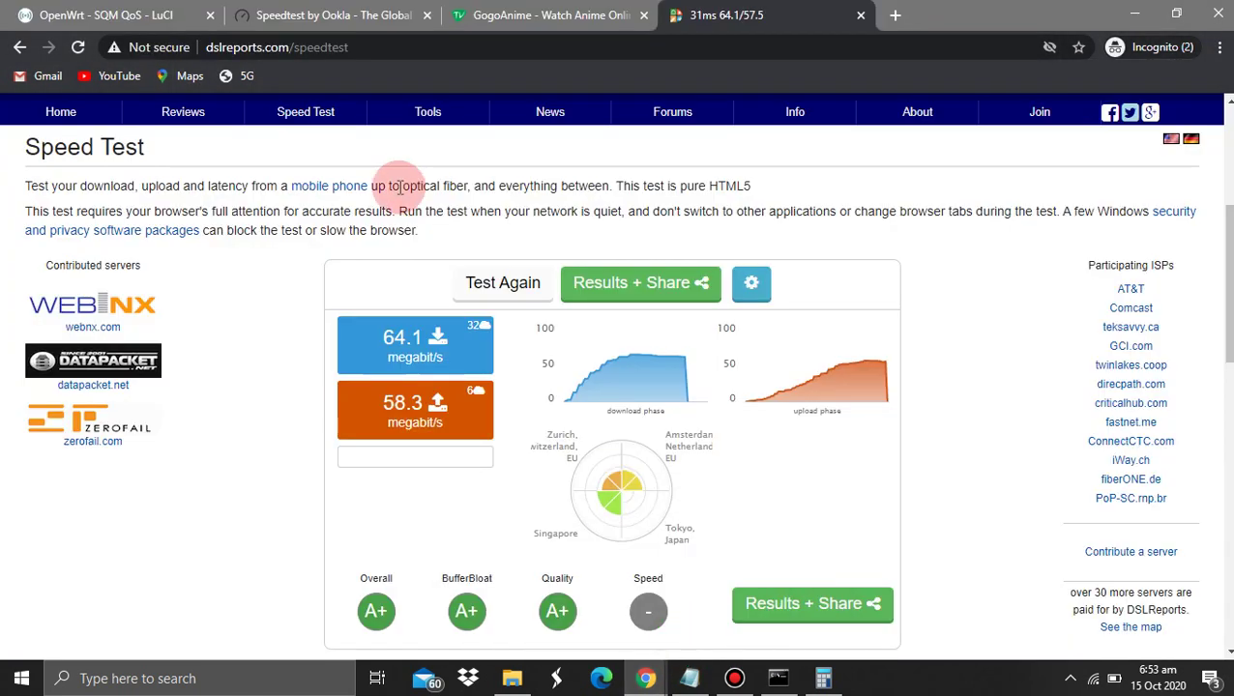
# Mark the CONFIG VLAN line in Notepad and return to the OpenWrt SQM tab
pyautogui.click(690, 678)
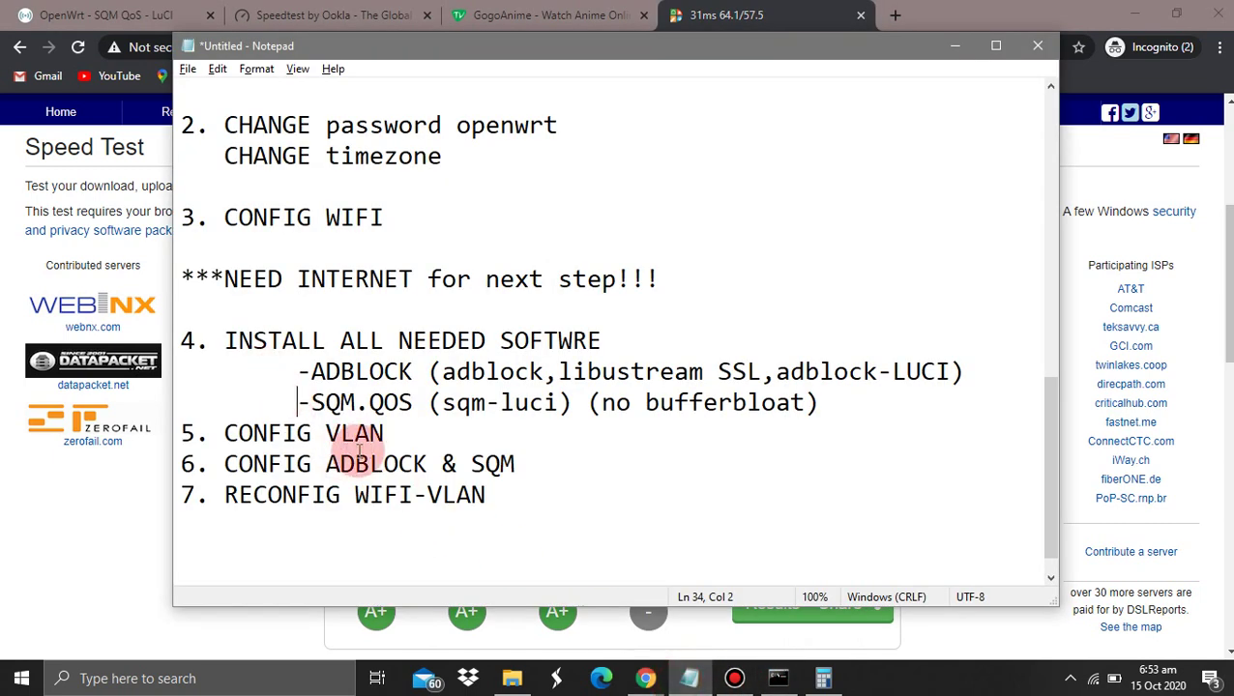
pyautogui.moveTo(370, 435); pyautogui.dragTo(269, 435)
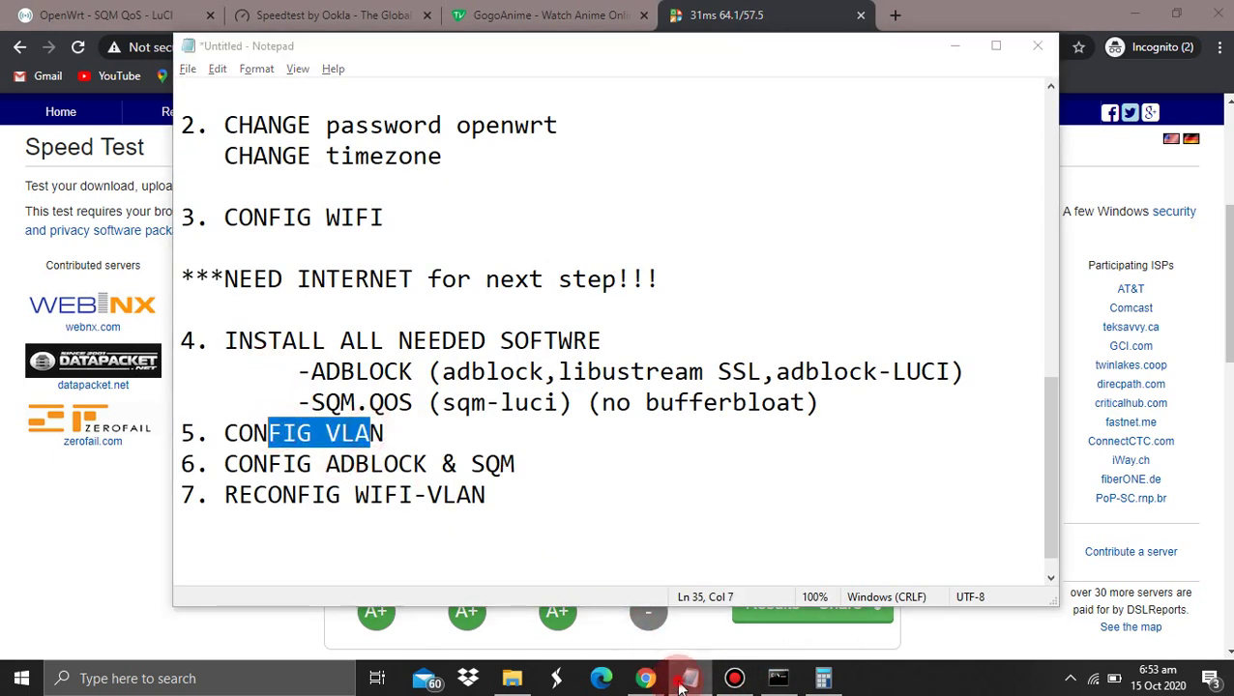
pyautogui.click(646, 677)
pyautogui.click(114, 10)
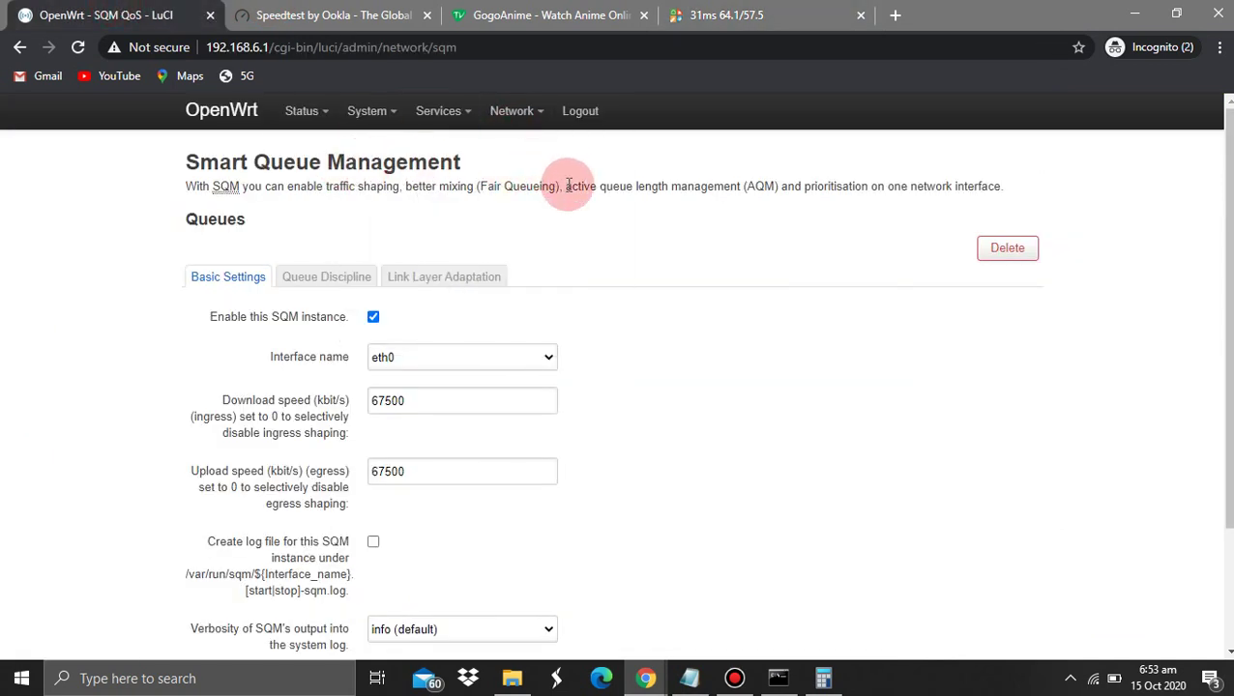
# On Network > Switch, add VLAN 15 with CPU (eth0) tagged
pyautogui.click(515, 126)
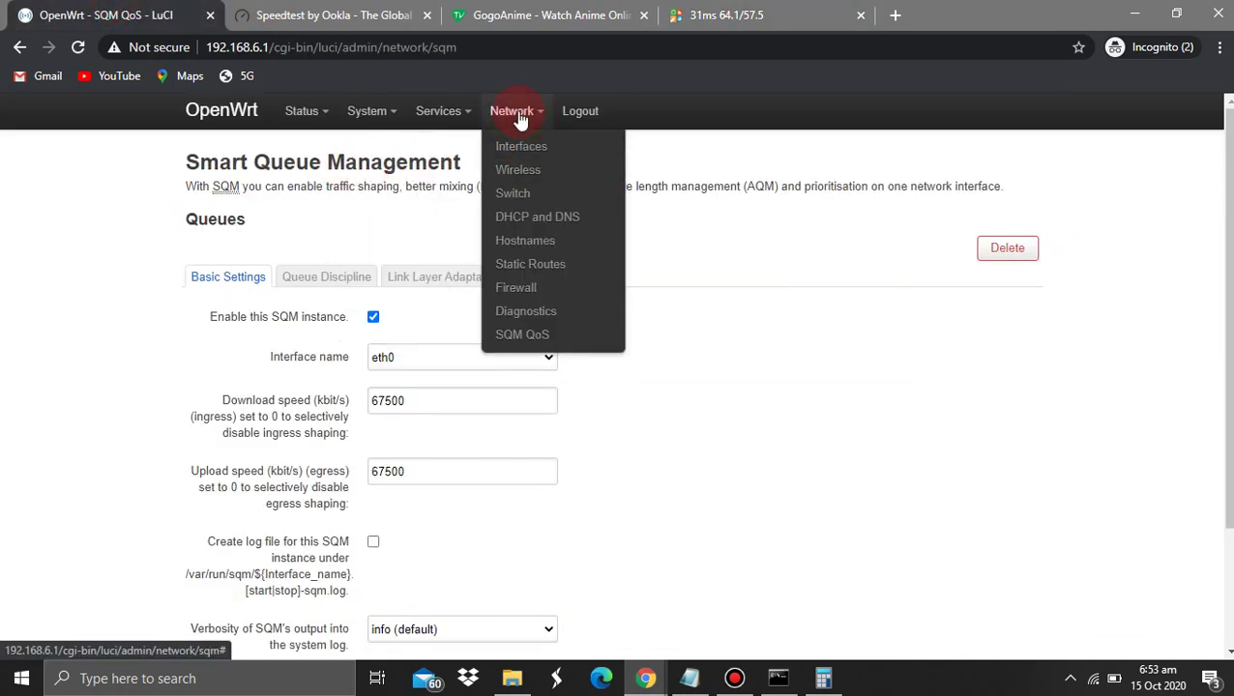
pyautogui.click(512, 193)
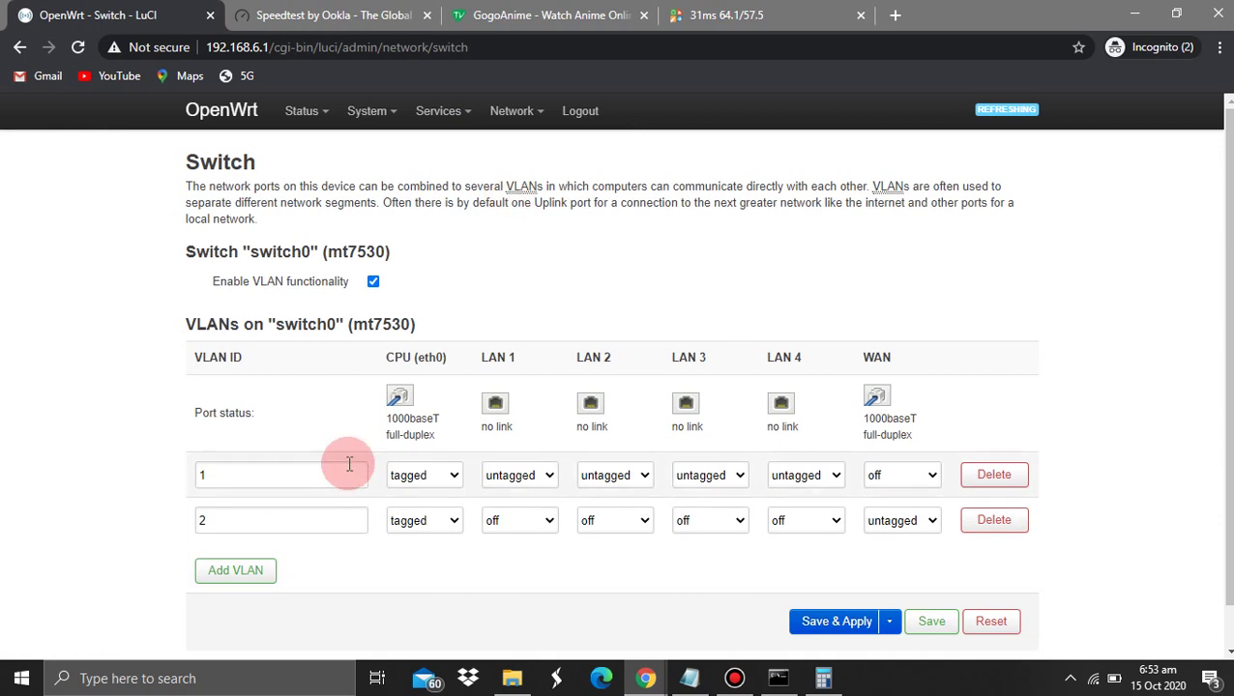
pyautogui.click(253, 574)
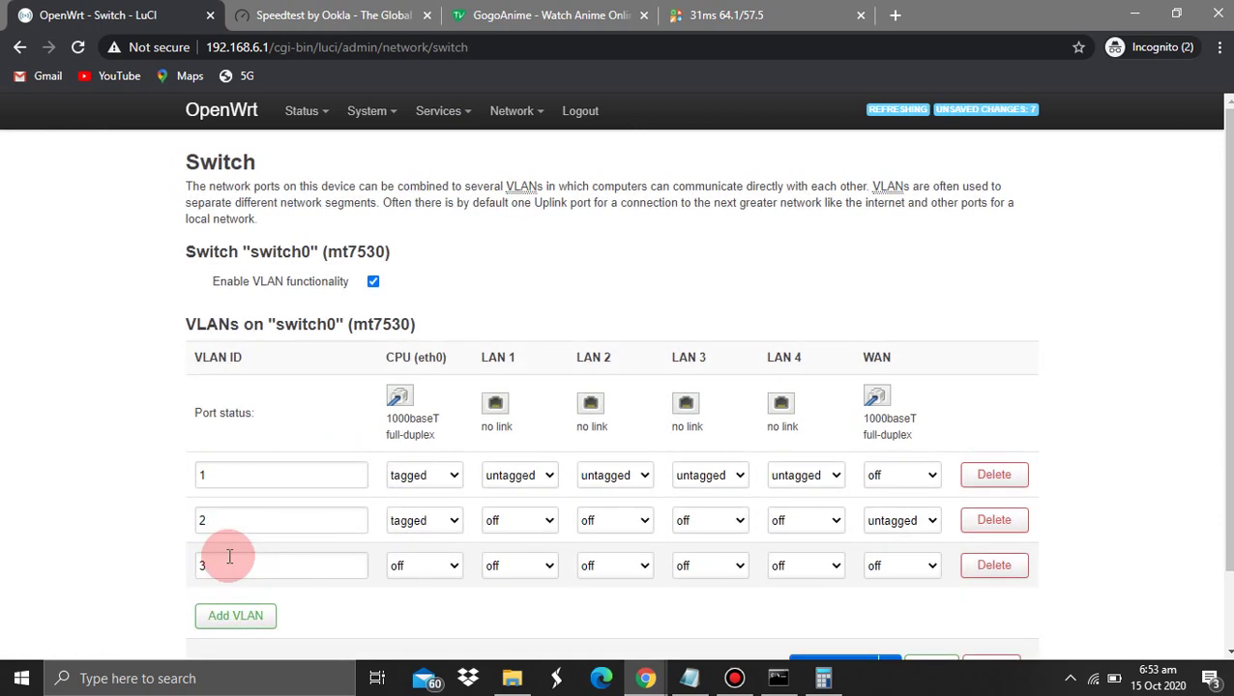
pyautogui.click(229, 559)
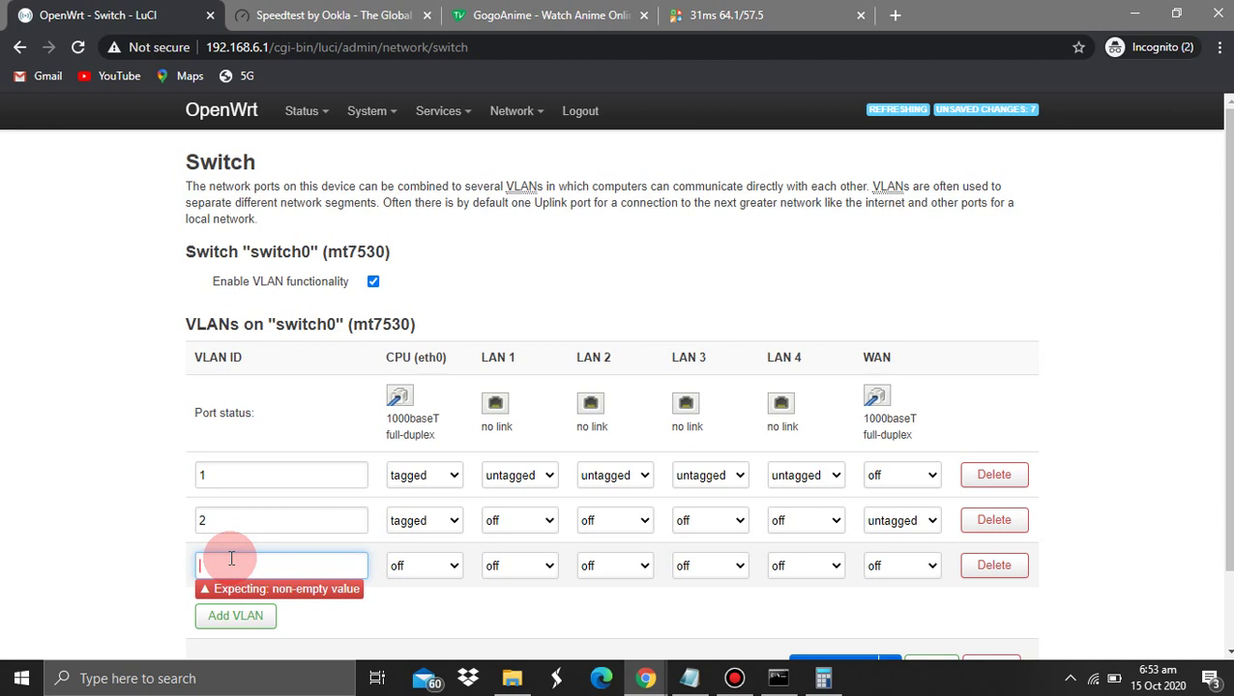
pyautogui.write('15')
pyautogui.click(87, 550)
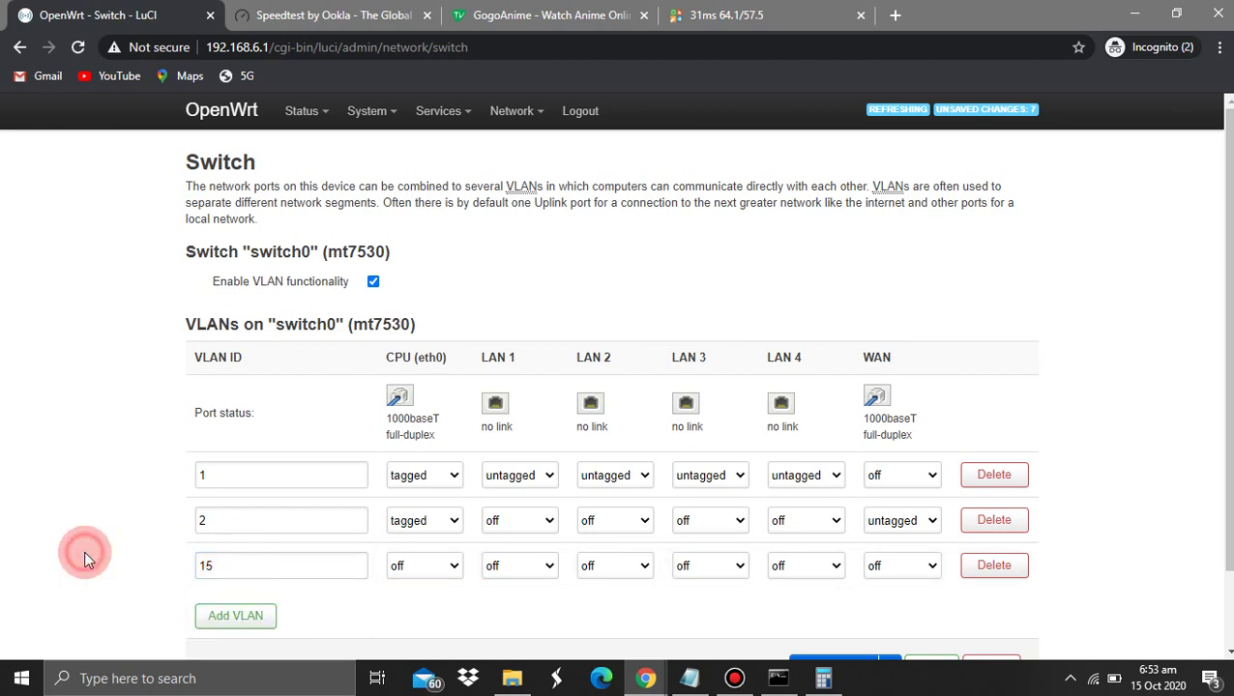
pyautogui.click(411, 571)
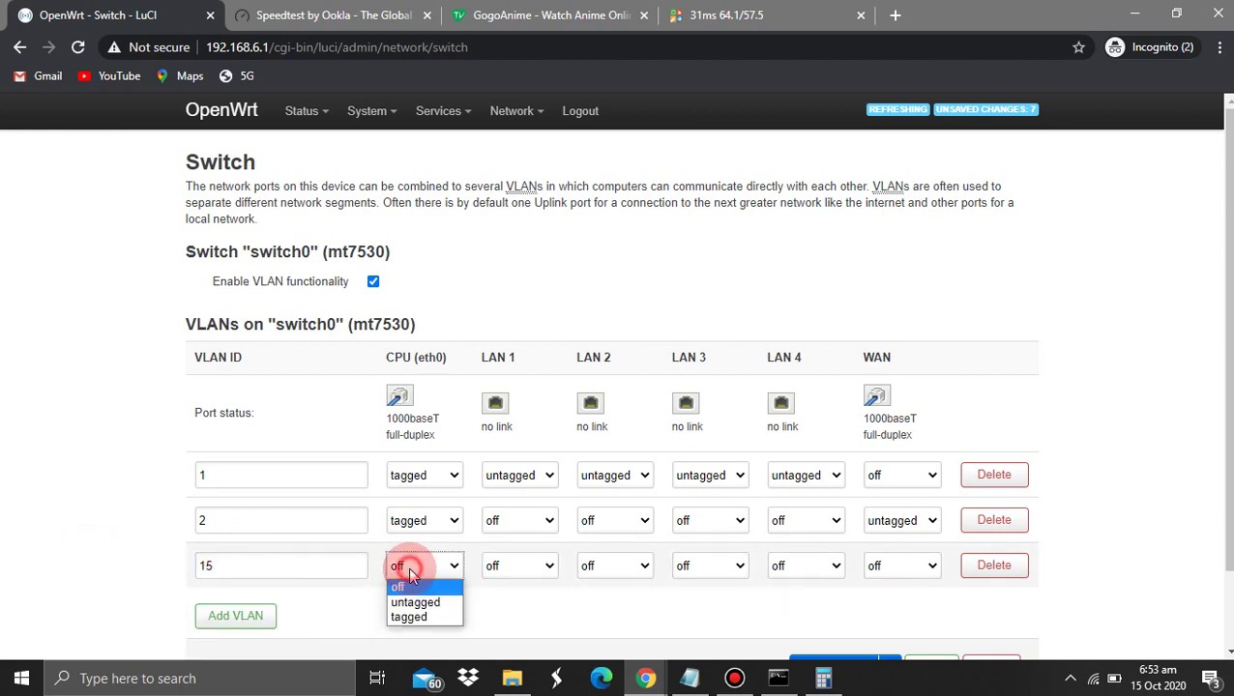
pyautogui.click(410, 619)
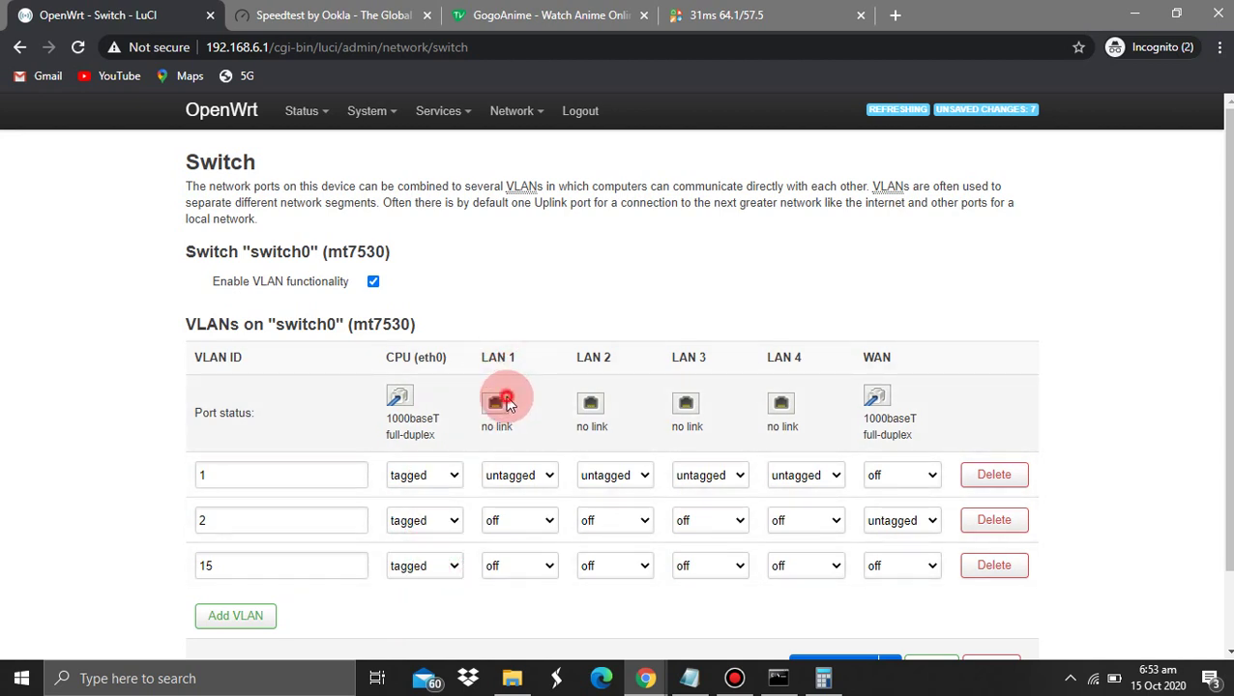
pyautogui.moveTo(508, 401)
pyautogui.mouseDown()
pyautogui.moveTo(611, 340)
pyautogui.moveTo(863, 396)
pyautogui.moveTo(536, 407)
pyautogui.moveTo(779, 407)
pyautogui.moveTo(529, 397)
pyautogui.moveTo(437, 360)
pyautogui.moveTo(435, 393)
pyautogui.moveTo(656, 427)
pyautogui.moveTo(399, 259)
pyautogui.moveTo(289, 413)
pyautogui.moveTo(785, 419)
pyautogui.moveTo(102, 366)
pyautogui.moveTo(513, 414)
pyautogui.mouseUp()
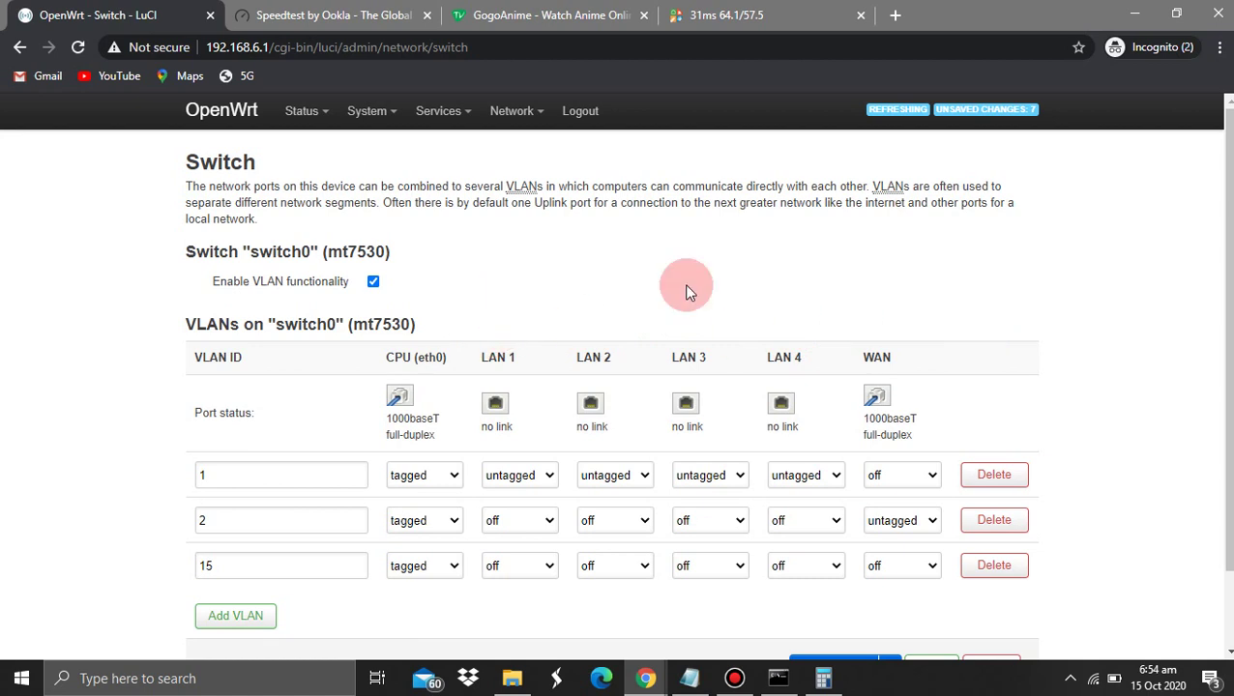
# Keep LAN 1 untagged on VLAN 1 and make it tagged on VLAN 15
pyautogui.moveTo(483, 358); pyautogui.dragTo(519, 358)
pyautogui.moveTo(869, 357); pyautogui.dragTo(888, 356)
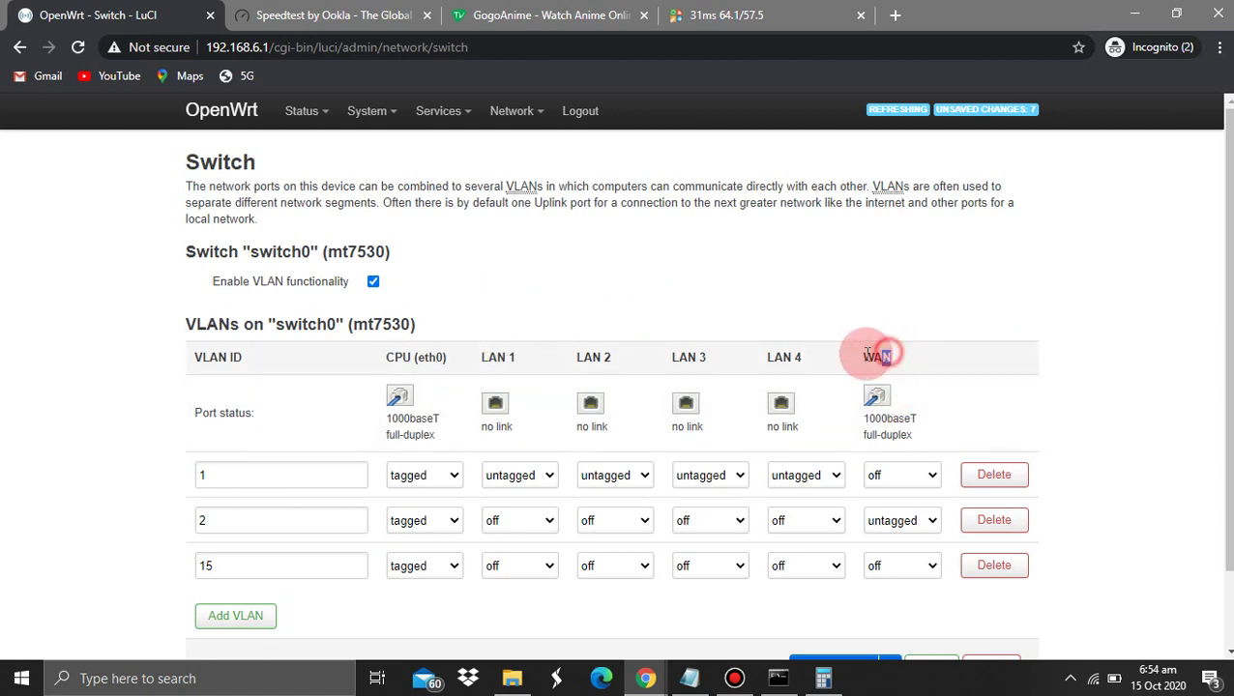
pyautogui.moveTo(475, 358); pyautogui.dragTo(554, 368)
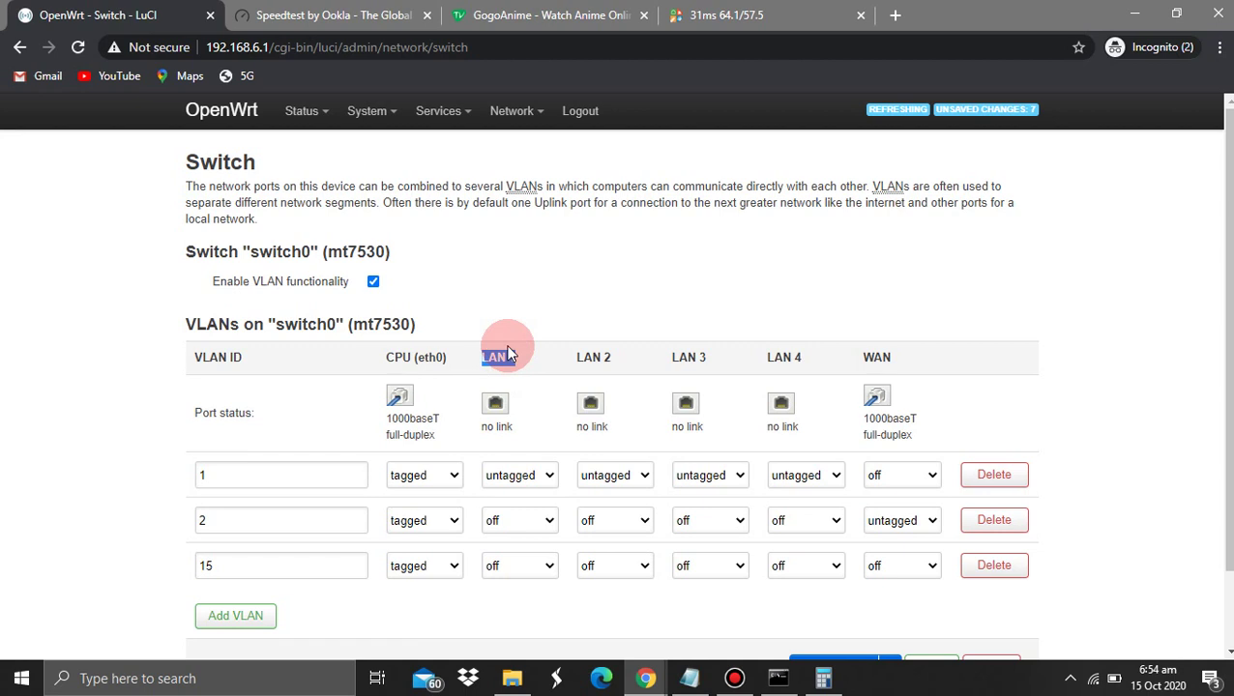
pyautogui.click(507, 477)
pyautogui.click(501, 477)
pyautogui.click(515, 572)
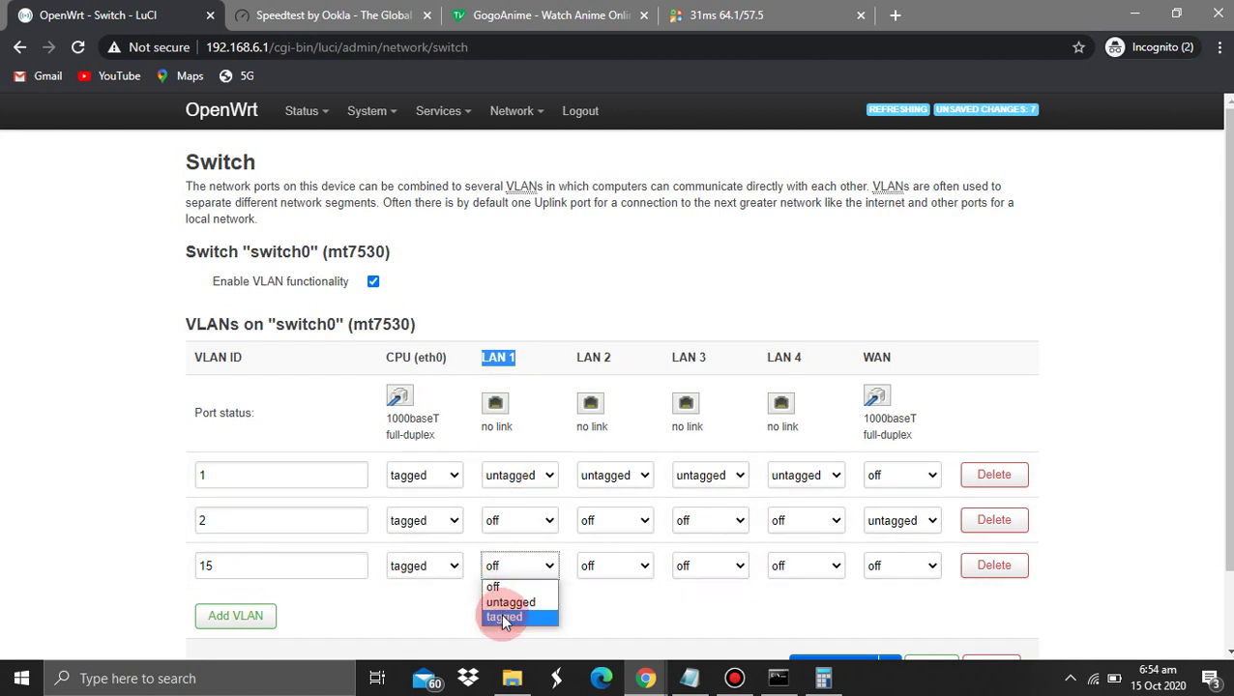
pyautogui.click(501, 617)
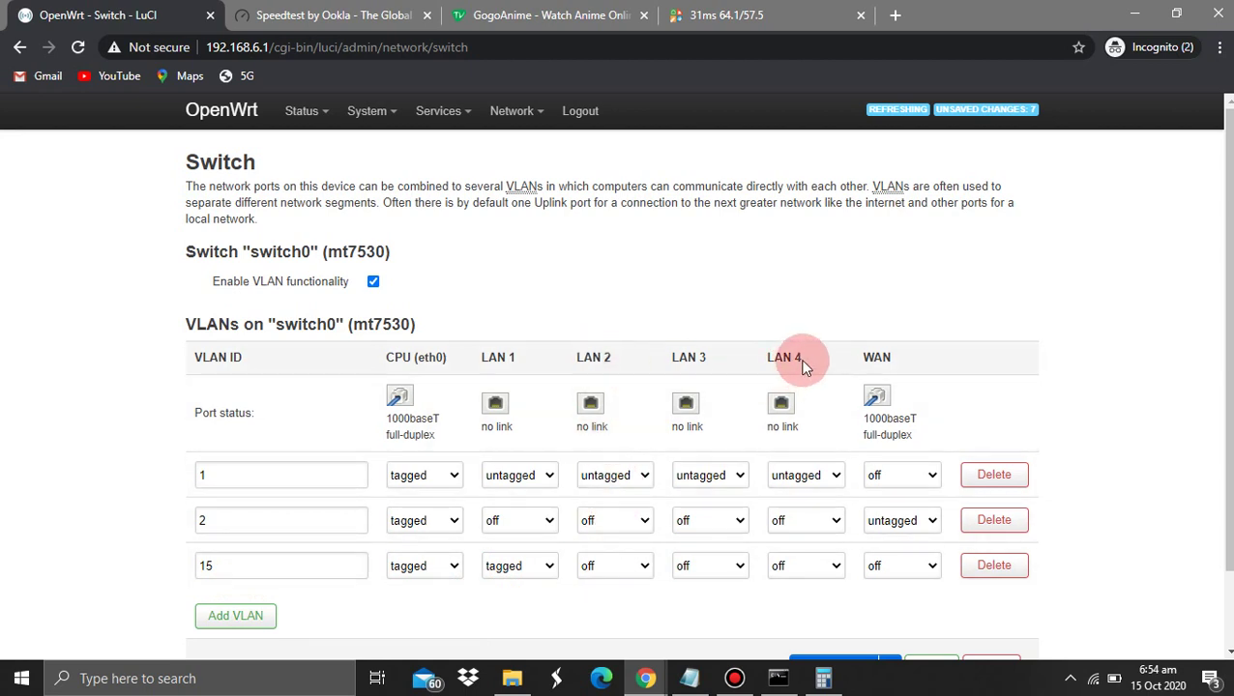
# Set LAN 2, LAN 3 and LAN 4 to off on VLAN 1
pyautogui.moveTo(780, 361); pyautogui.dragTo(580, 356)
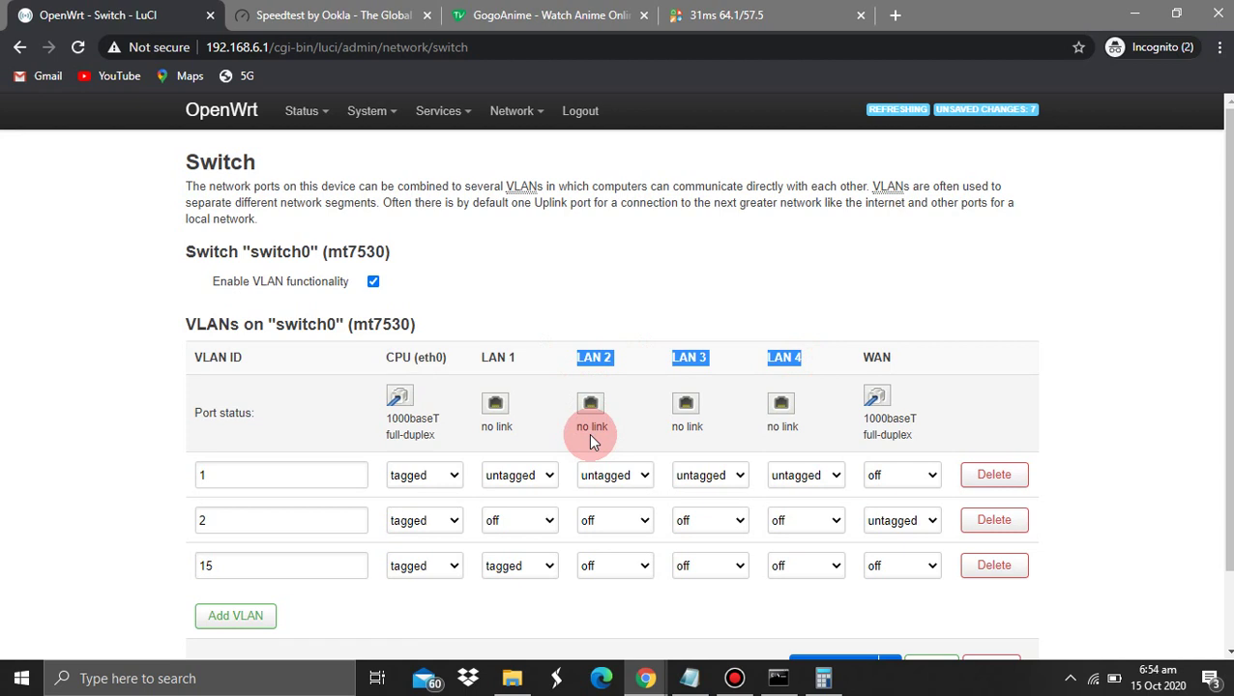
pyautogui.click(600, 478)
pyautogui.click(607, 492)
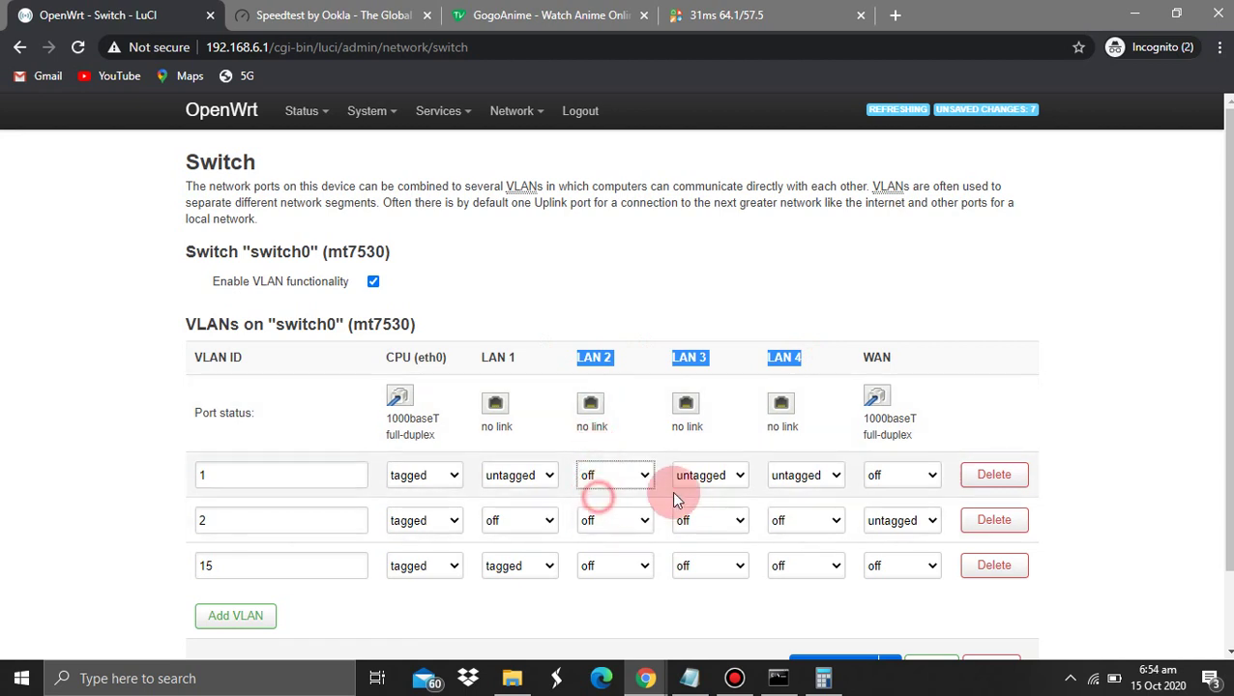
pyautogui.click(698, 474)
pyautogui.click(687, 496)
pyautogui.click(802, 475)
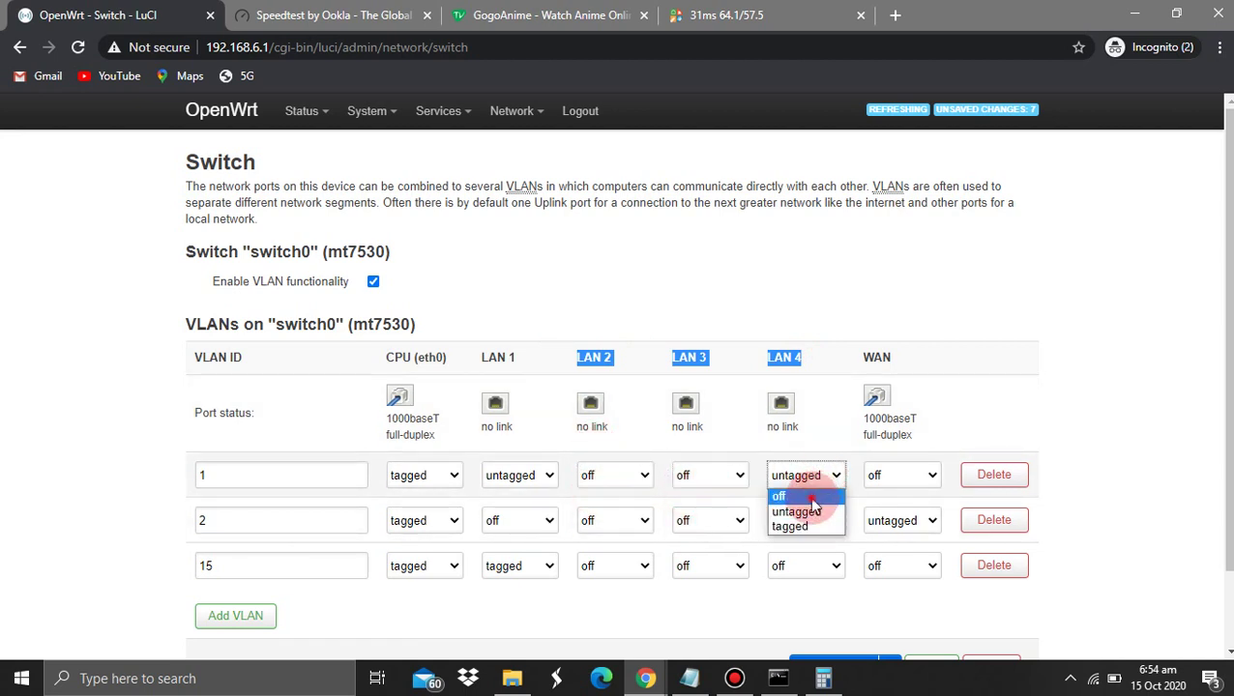
pyautogui.click(788, 497)
# Make LAN 2–4 untagged on VLAN 15, keeping LAN 1 tagged
pyautogui.click(624, 573)
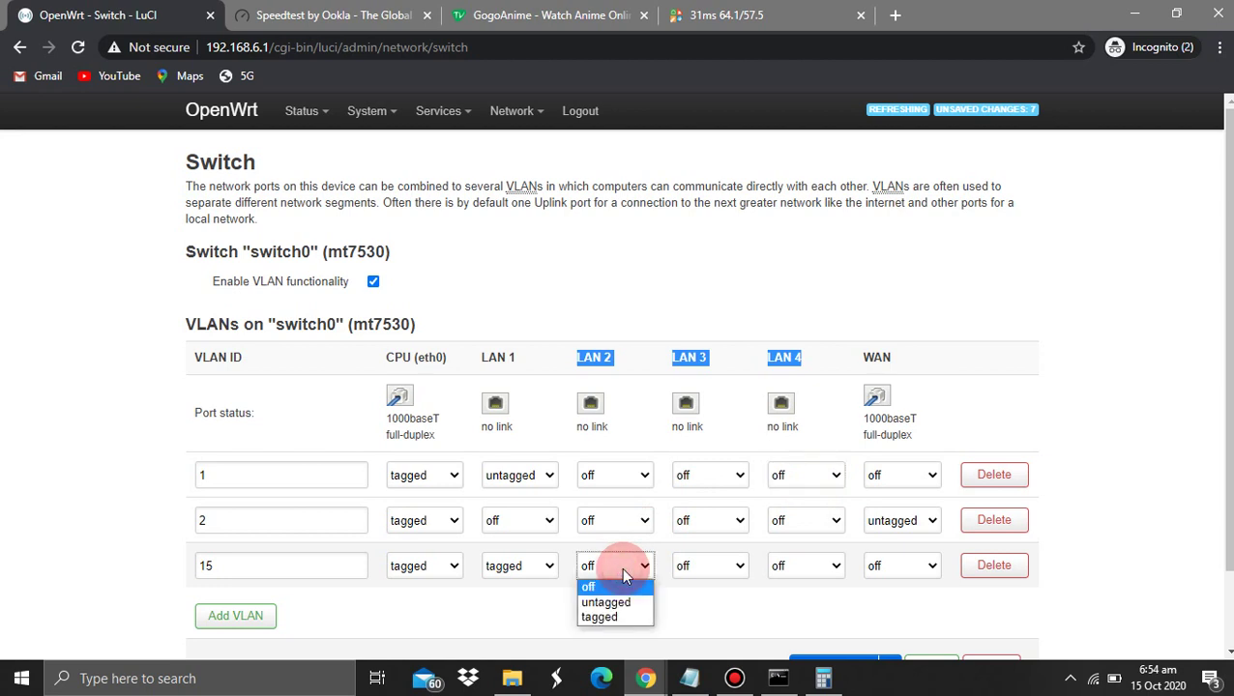
pyautogui.click(615, 600)
pyautogui.click(685, 568)
pyautogui.click(702, 600)
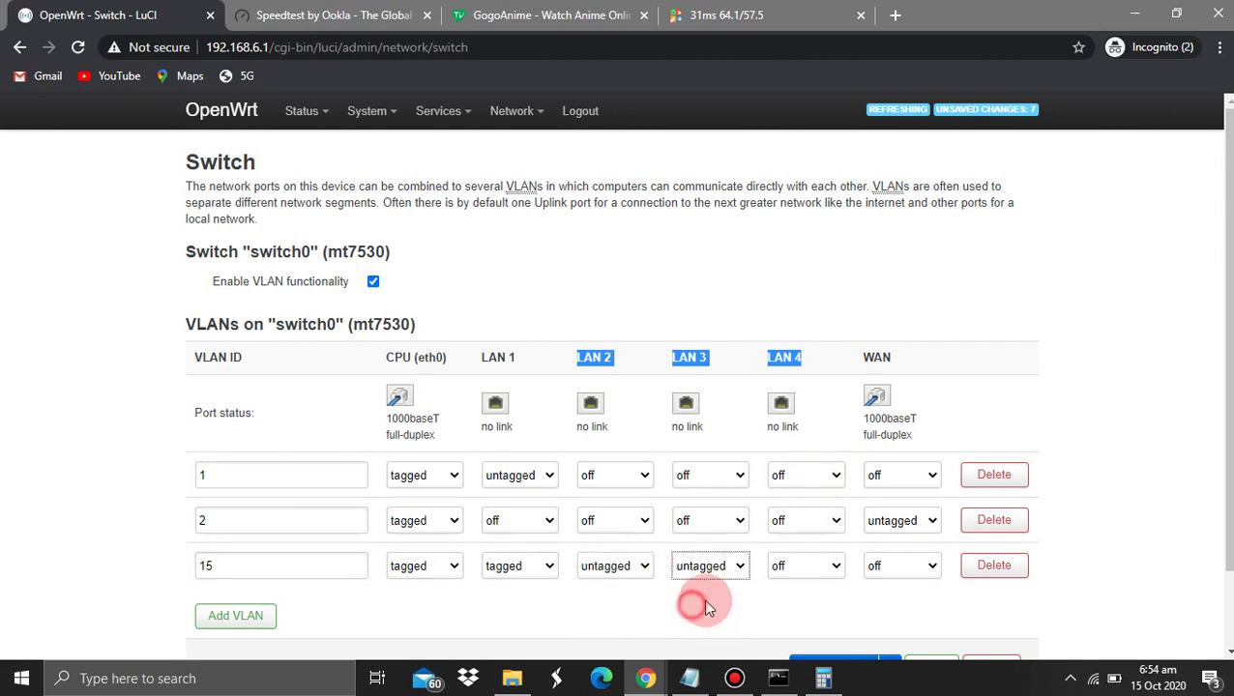
pyautogui.click(779, 565)
pyautogui.click(796, 602)
pyautogui.click(504, 566)
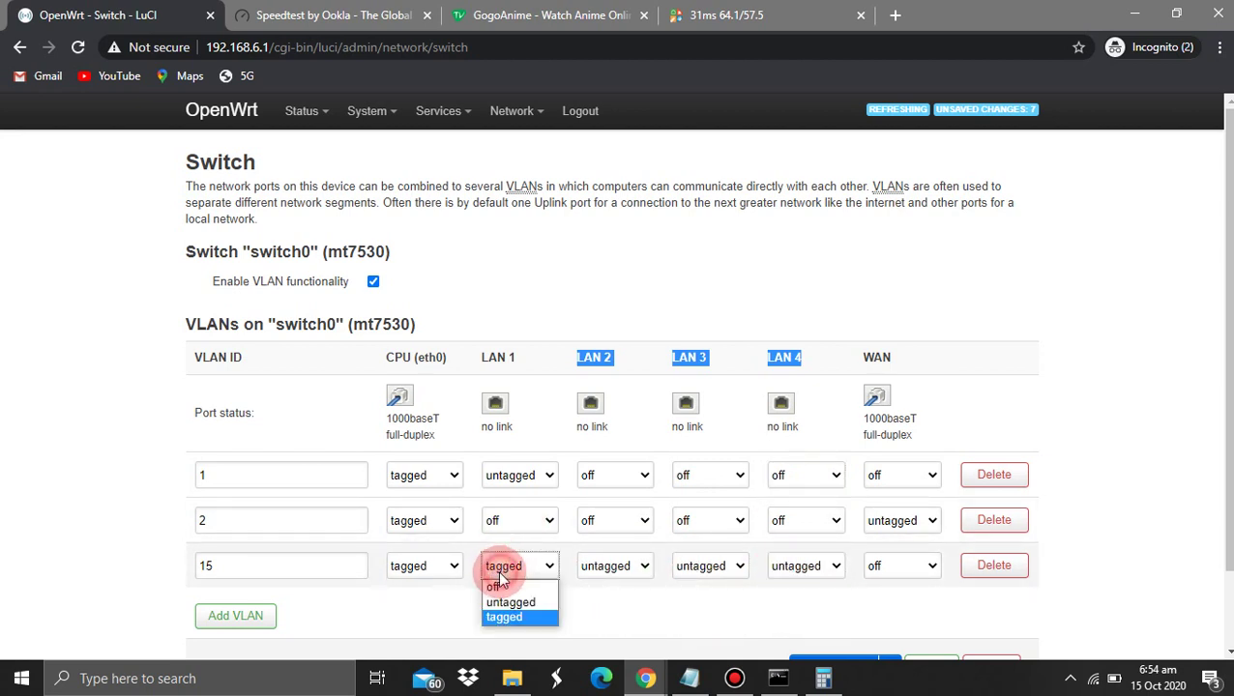
pyautogui.click(505, 616)
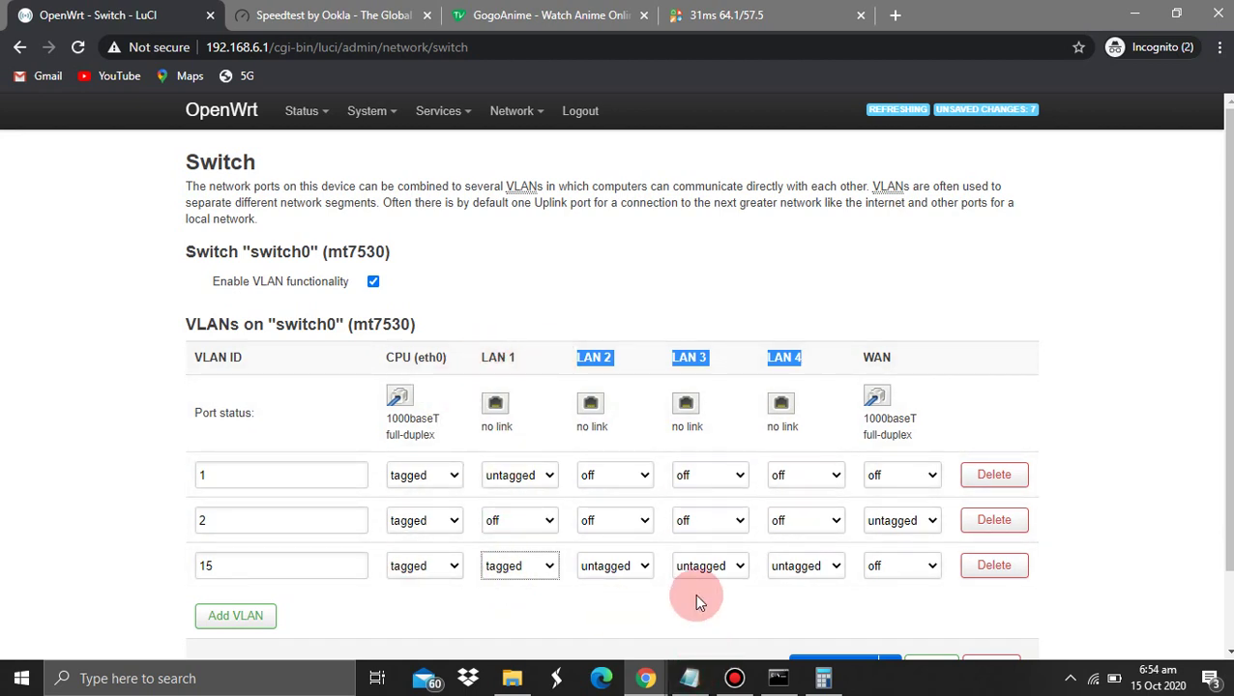
# Save & Apply the new switch VLAN layout
pyautogui.scroll(-1, 692, 595)
pyautogui.click(858, 623)
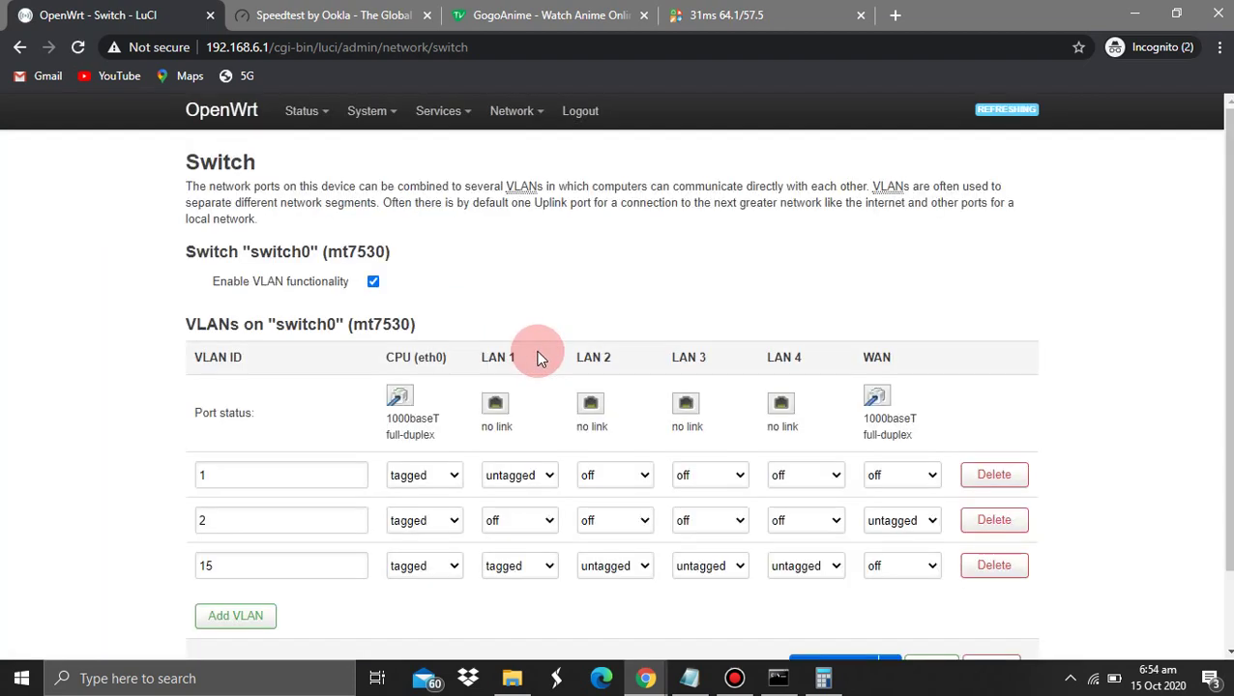
pyautogui.moveTo(882, 356); pyautogui.dragTo(895, 424)
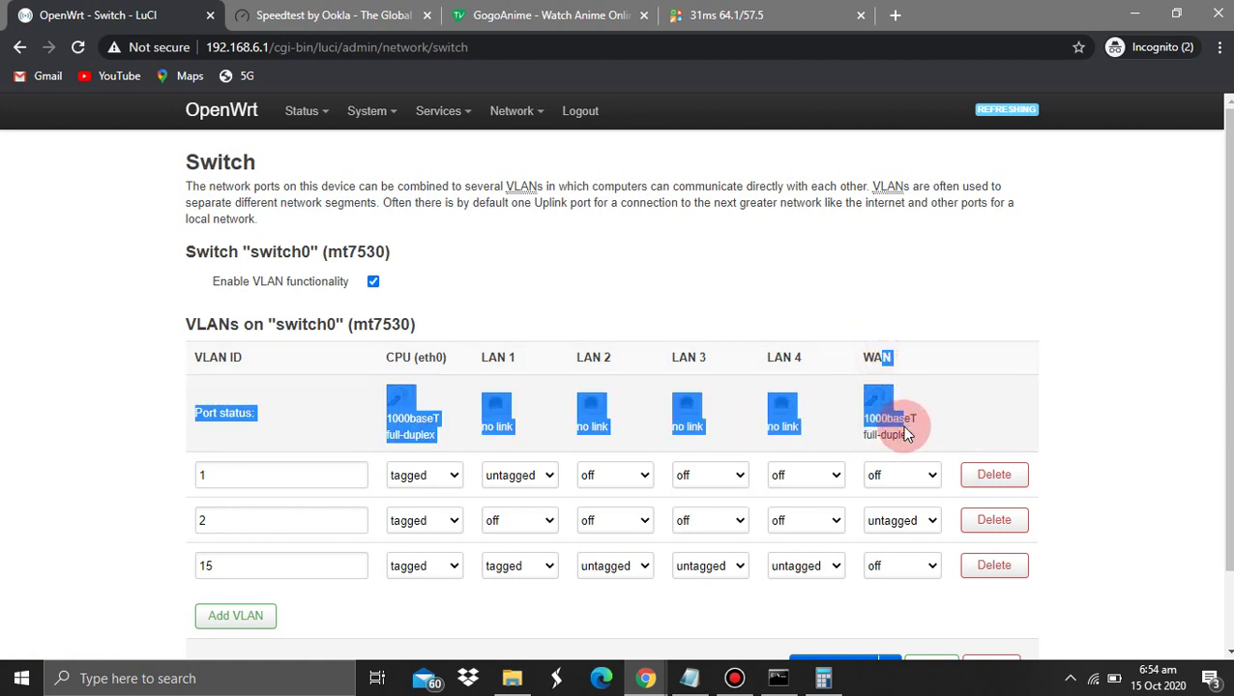
pyautogui.click(957, 354)
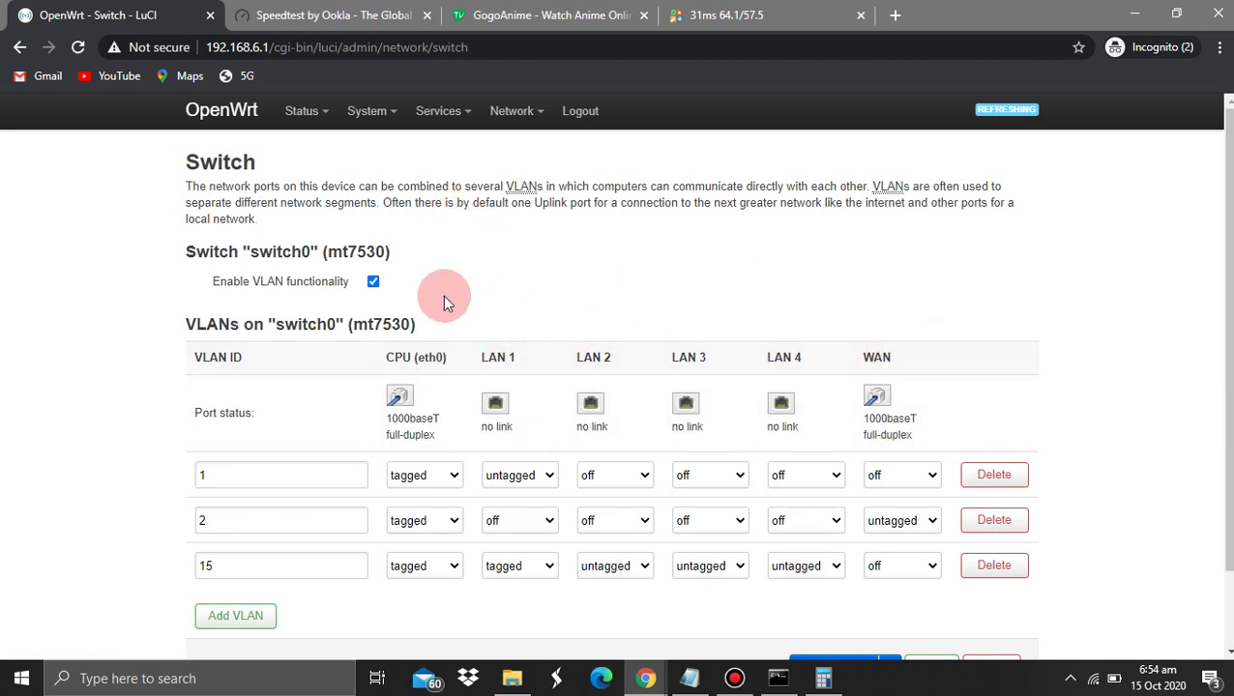
# View Network > Interfaces: LAN static 192.168.6.1/24 on br-lan, WAN DHCP on eth0.2
pyautogui.moveTo(523, 116)
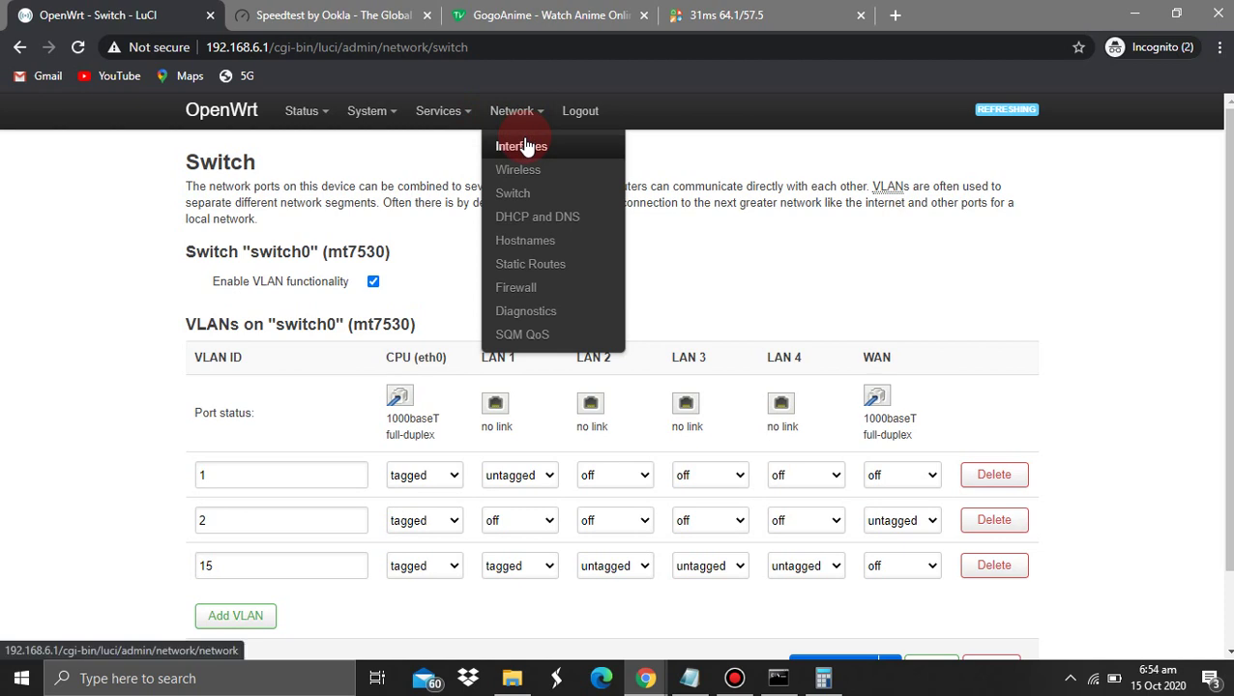
pyautogui.click(523, 145)
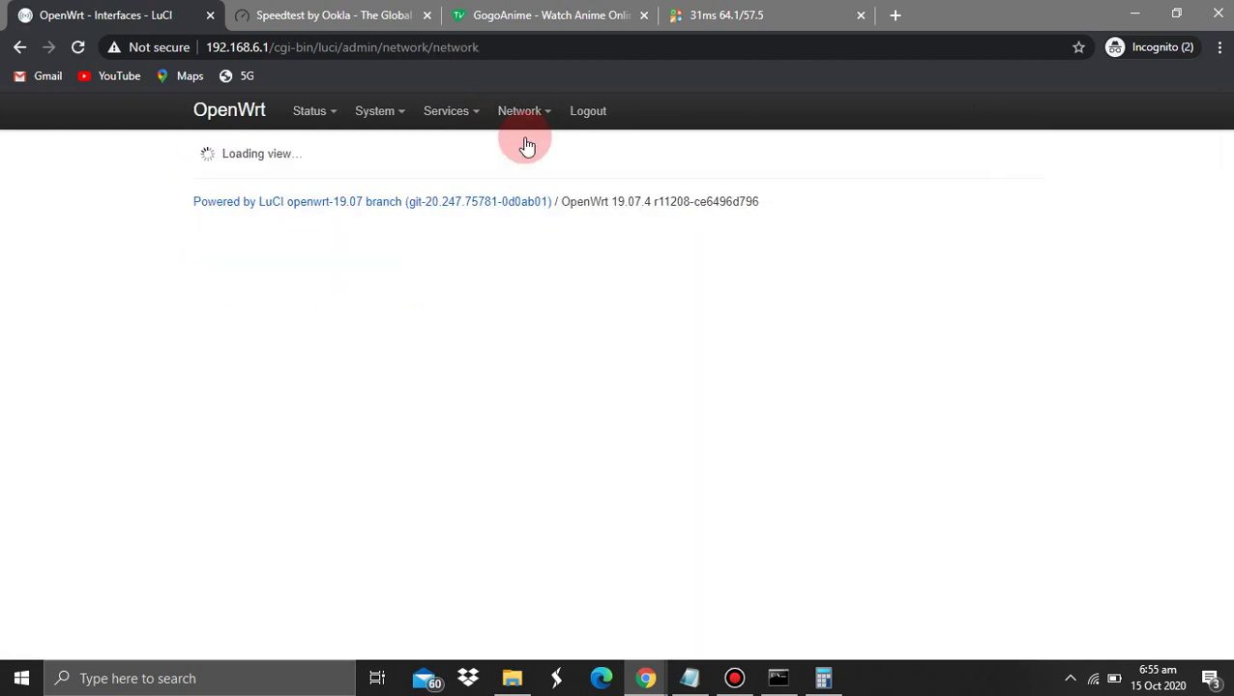
pyautogui.click(532, 112)
pyautogui.click(522, 193)
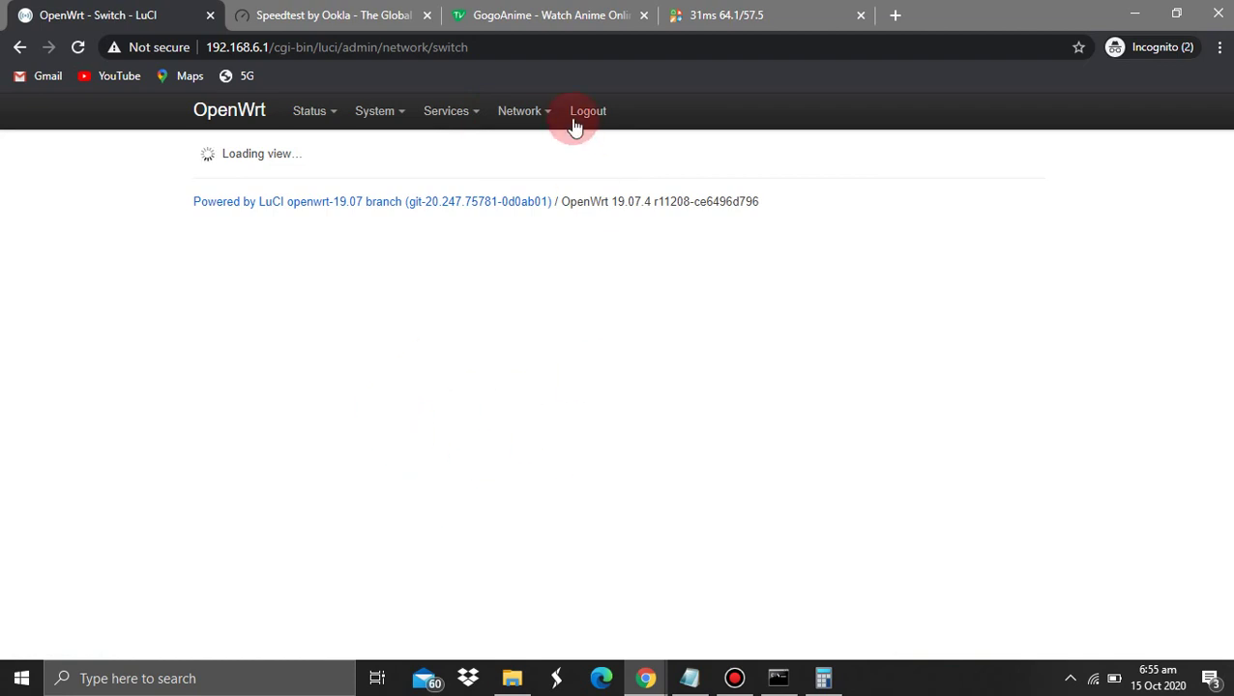
pyautogui.moveTo(532, 118)
pyautogui.click(530, 199)
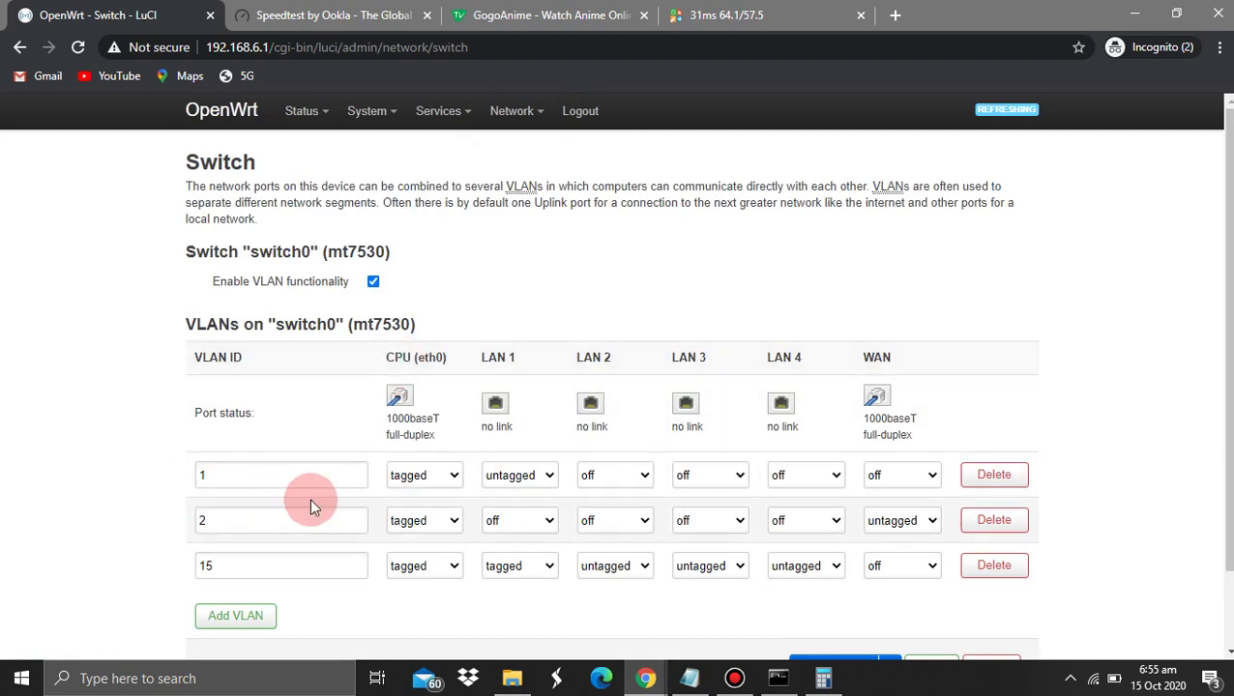
pyautogui.moveTo(511, 101)
pyautogui.click(542, 154)
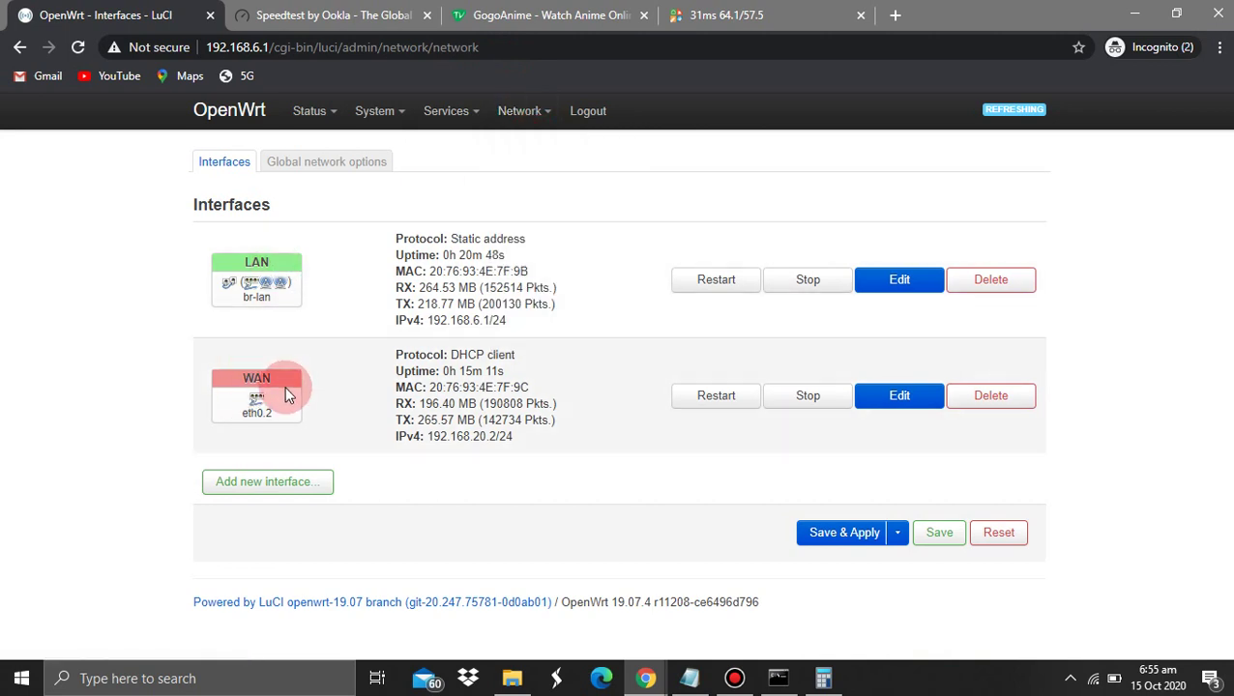
# Create a static-address interface named lpb_vlan on Switch VLAN eth0.15
pyautogui.click(270, 483)
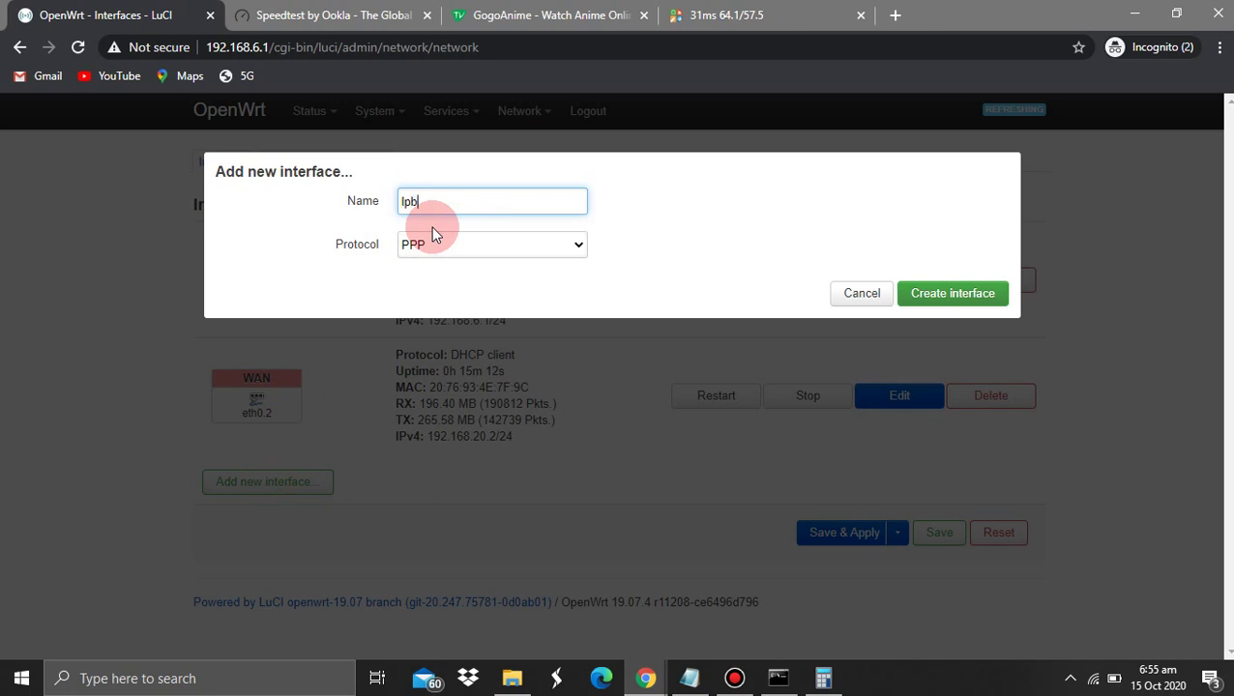
pyautogui.write('lpb_vlan')
pyautogui.click(437, 244)
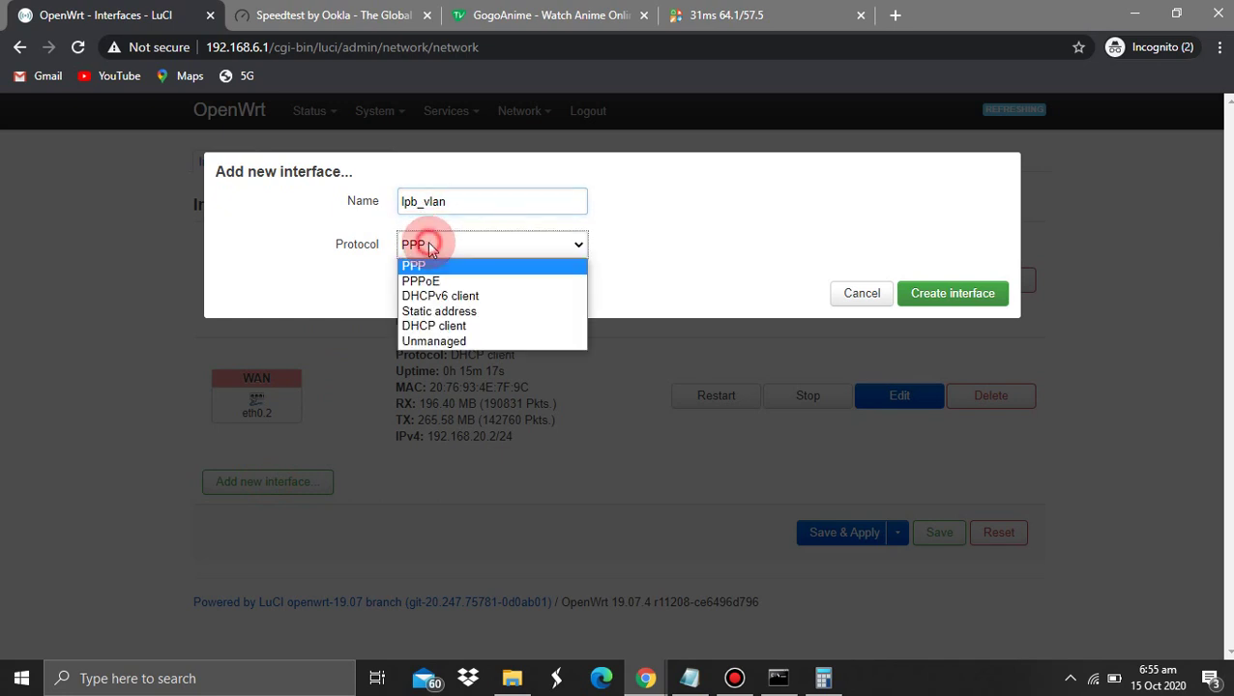
pyautogui.click(454, 311)
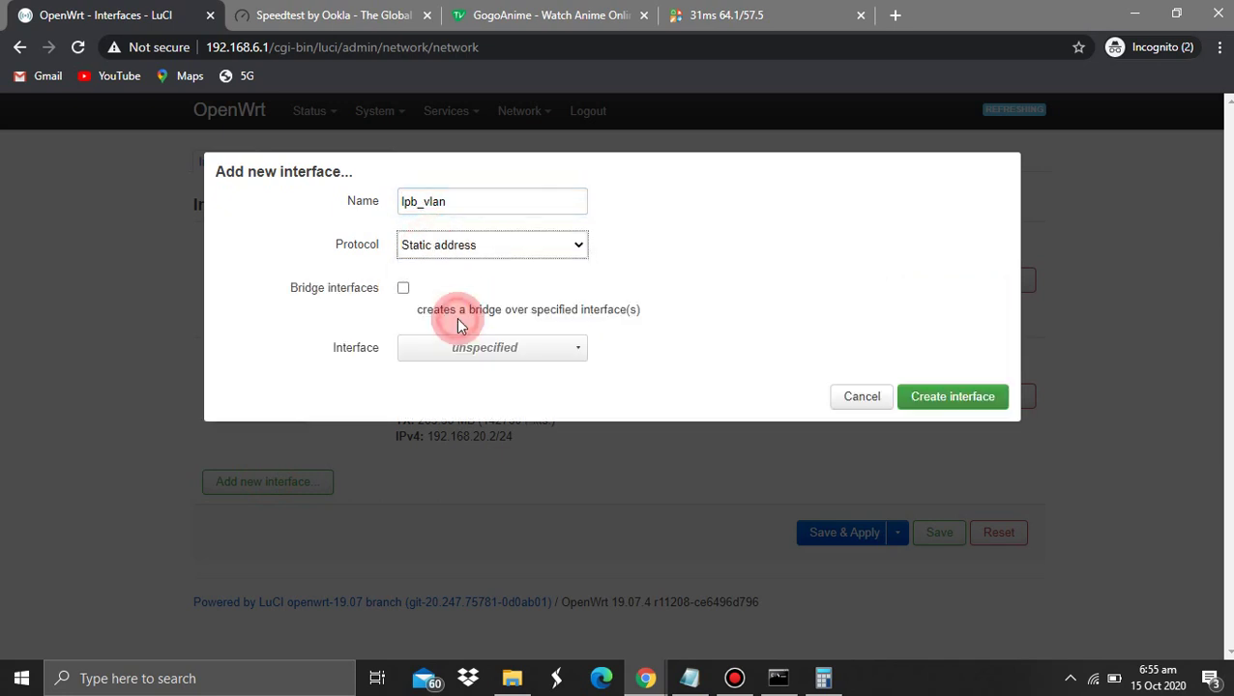
pyautogui.click(415, 348)
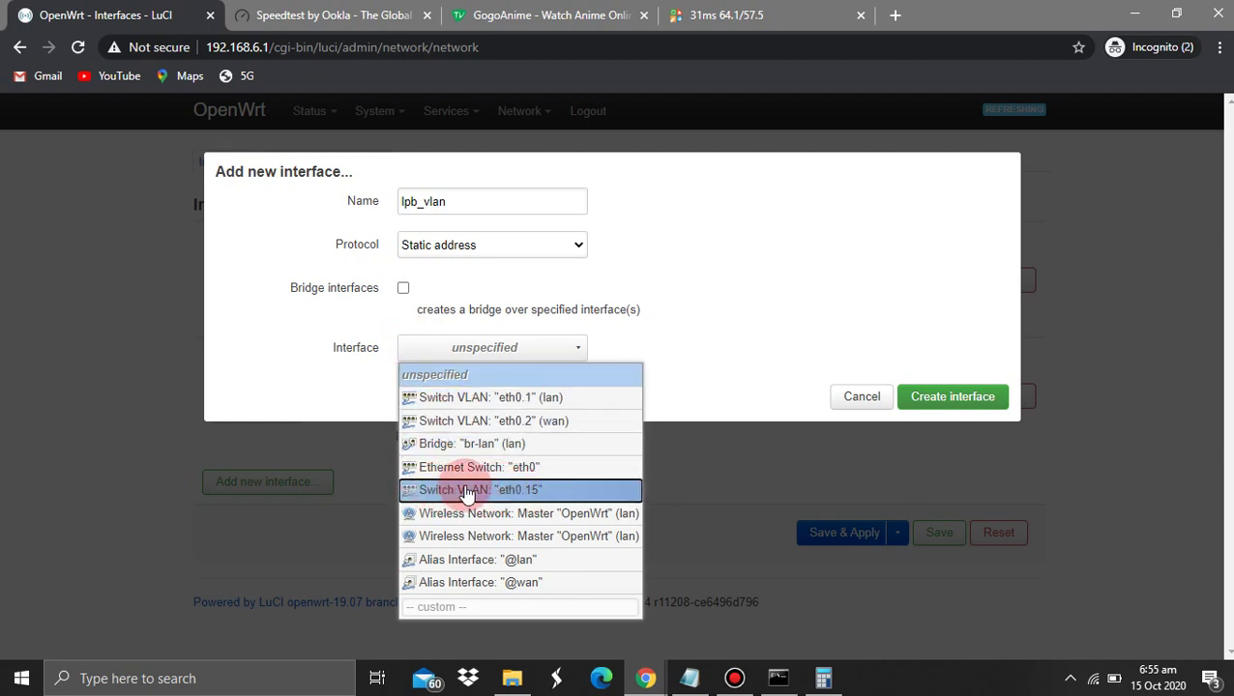
pyautogui.click(528, 492)
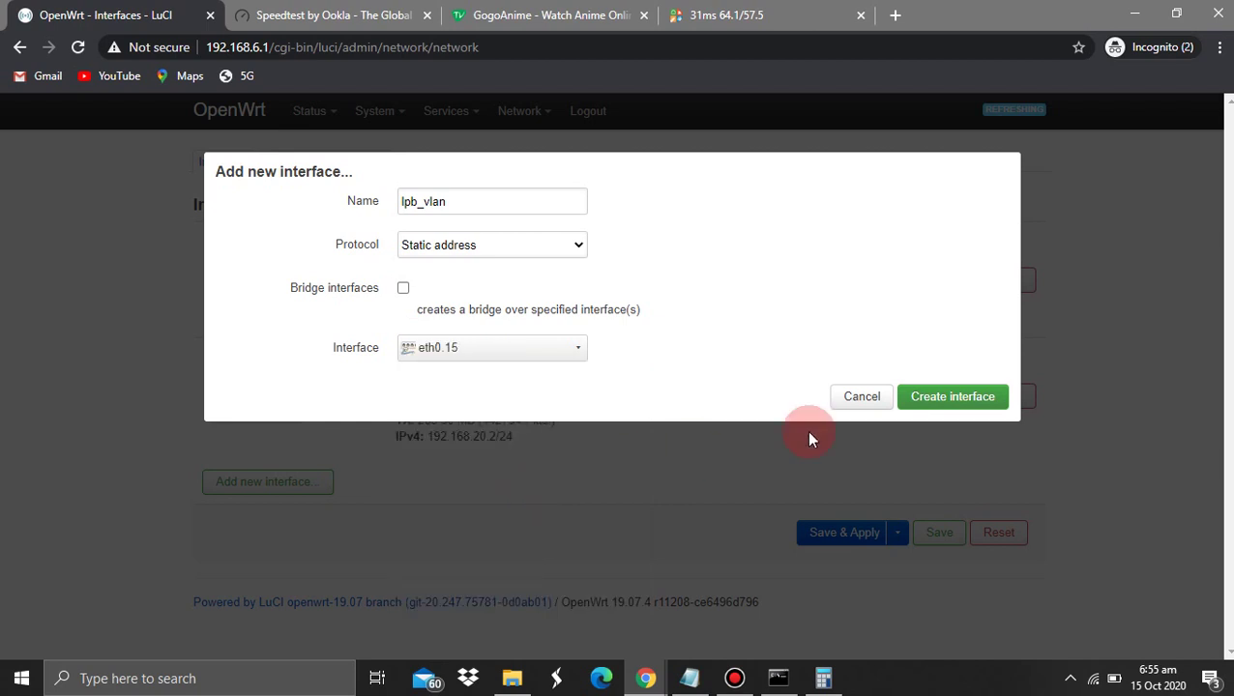
pyautogui.click(932, 396)
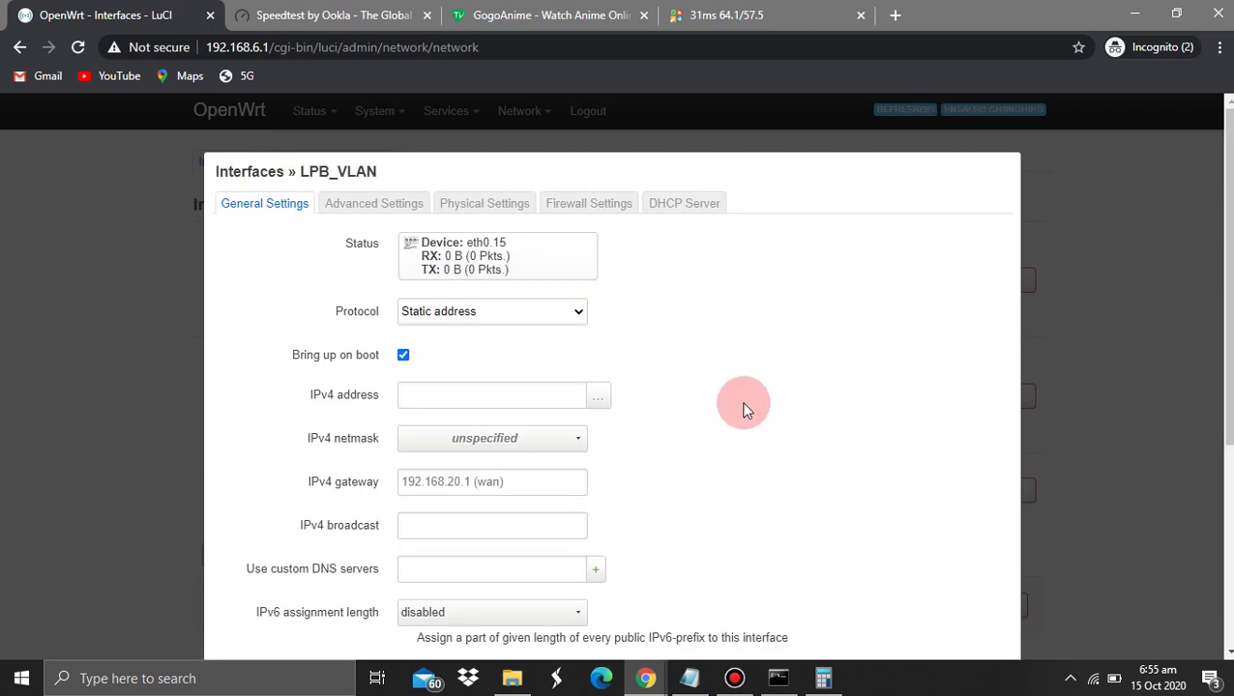
# Add the line 'LPB accesspoint 10.0.31.1 - 10.0.31.254' at the end of the Notepad notes
pyautogui.scroll(-1, 745, 410)
pyautogui.click(488, 290)
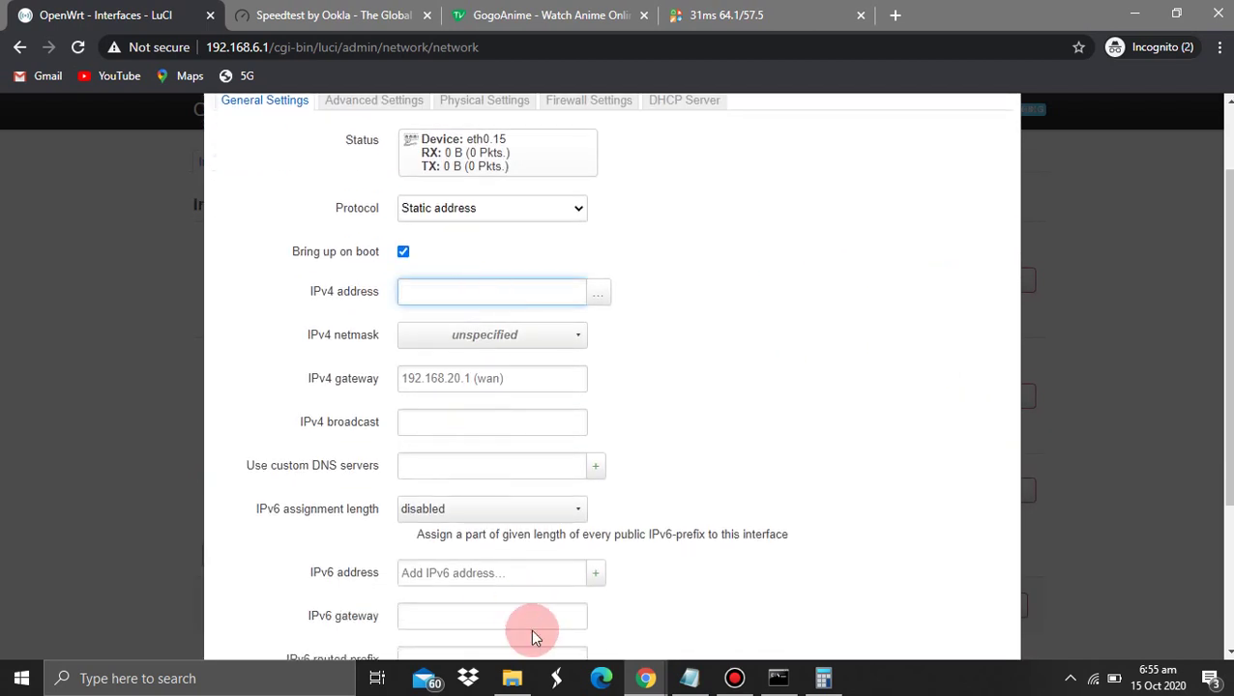
pyautogui.click(688, 673)
pyautogui.click(604, 560)
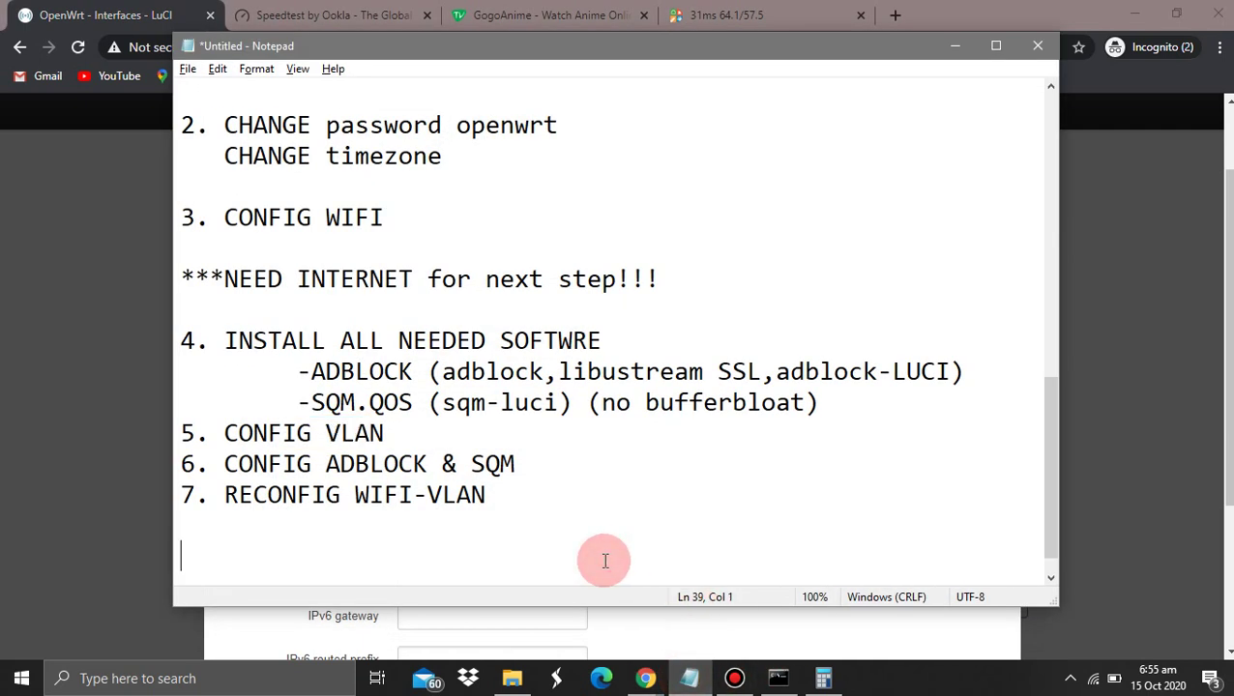
pyautogui.press('Return')
pyautogui.press('Return')
pyautogui.press('Return')
pyautogui.write('LPB')
pyautogui.press('Return')
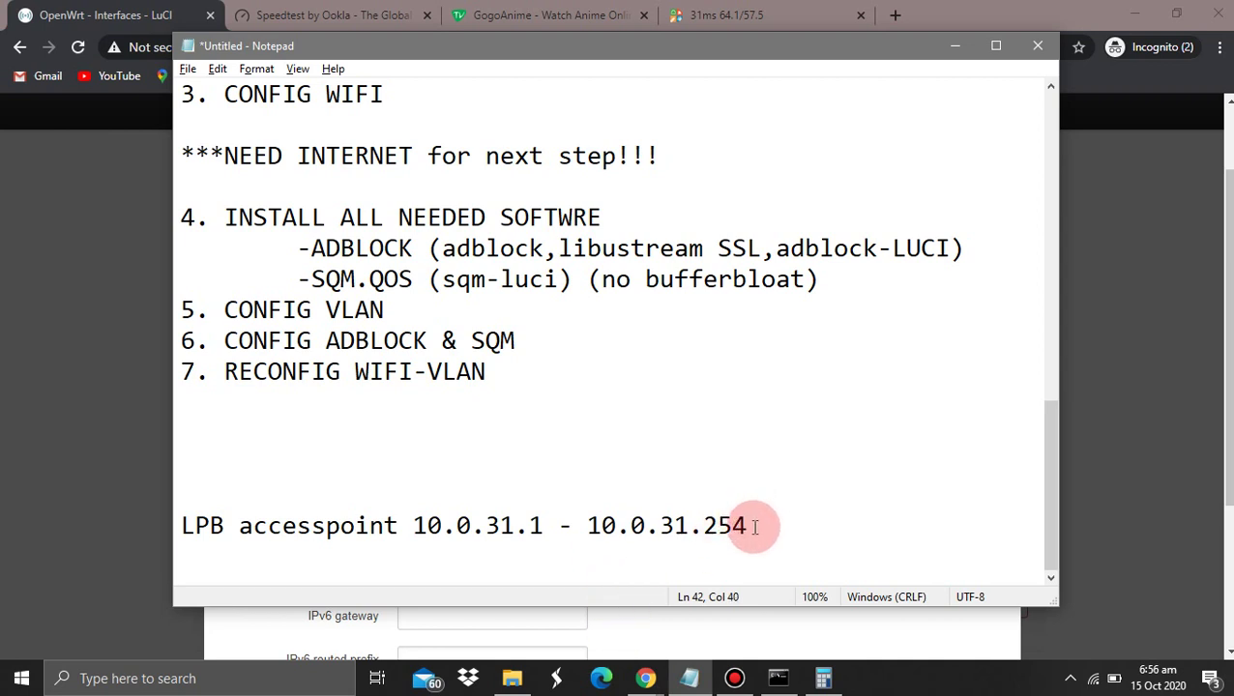
pyautogui.press('Return')
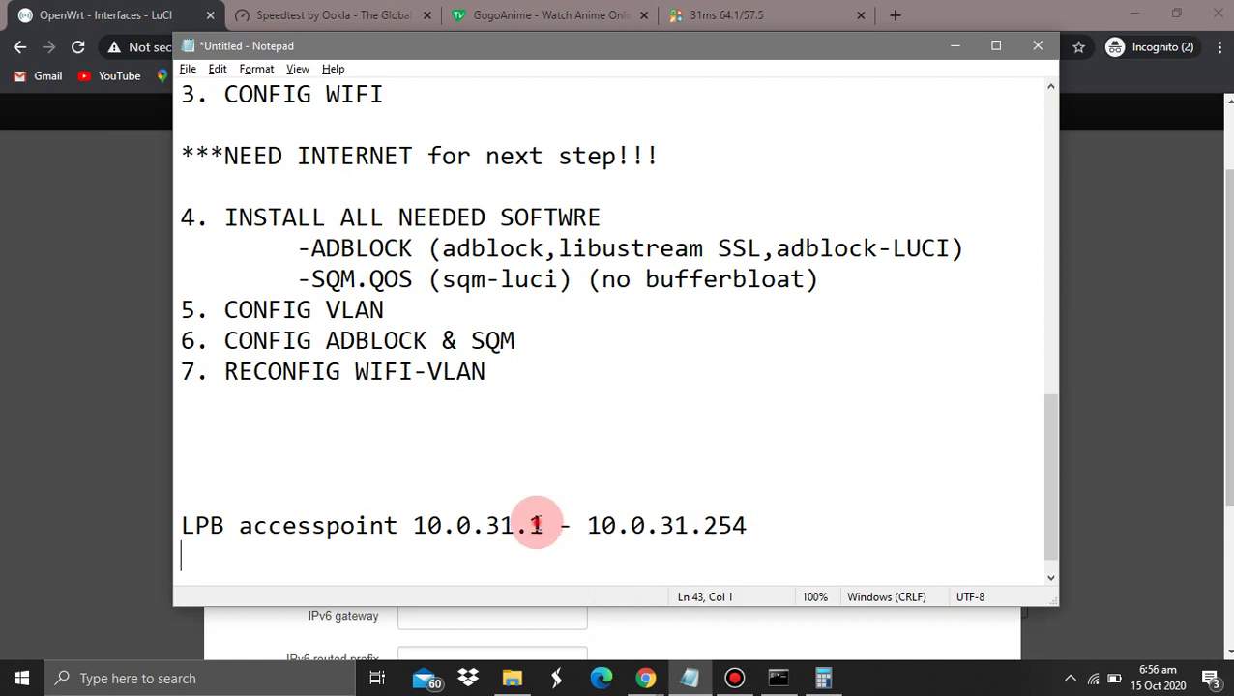
# Add an 'ADO' line below it and select the end address 10.0.31.254 to copy
pyautogui.moveTo(539, 525); pyautogui.dragTo(416, 527)
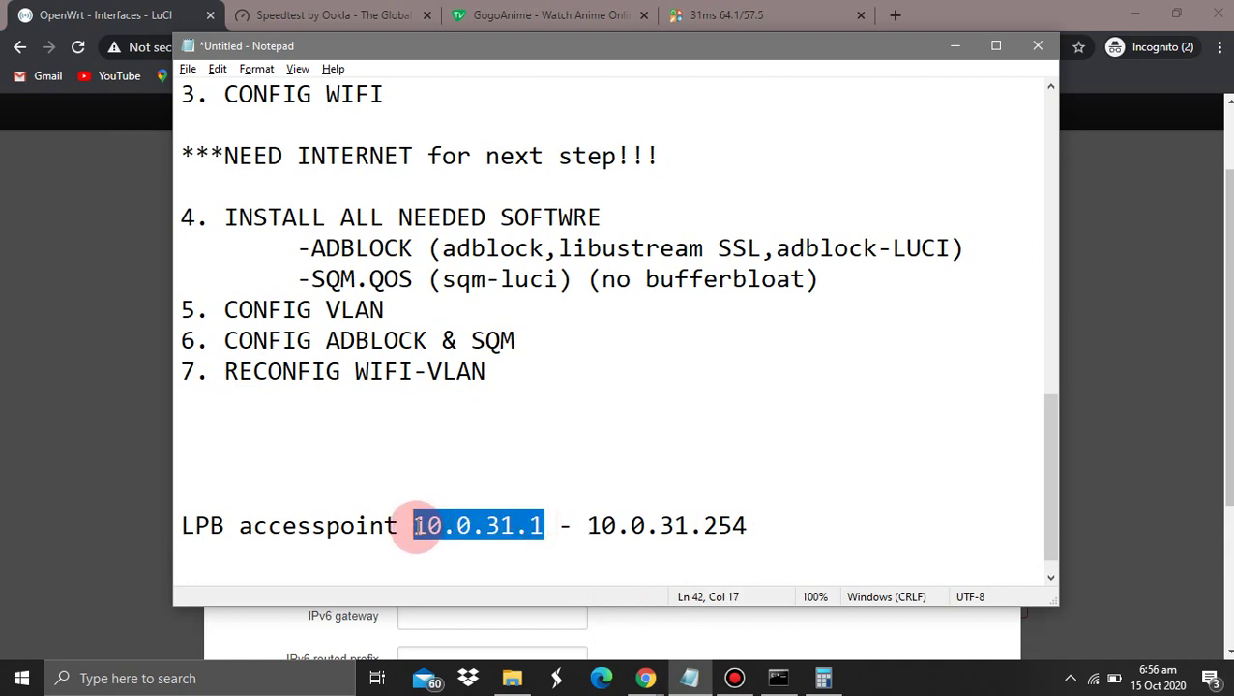
pyautogui.moveTo(500, 525); pyautogui.dragTo(618, 525)
pyautogui.moveTo(764, 526); pyautogui.dragTo(590, 525)
pyautogui.click(413, 553)
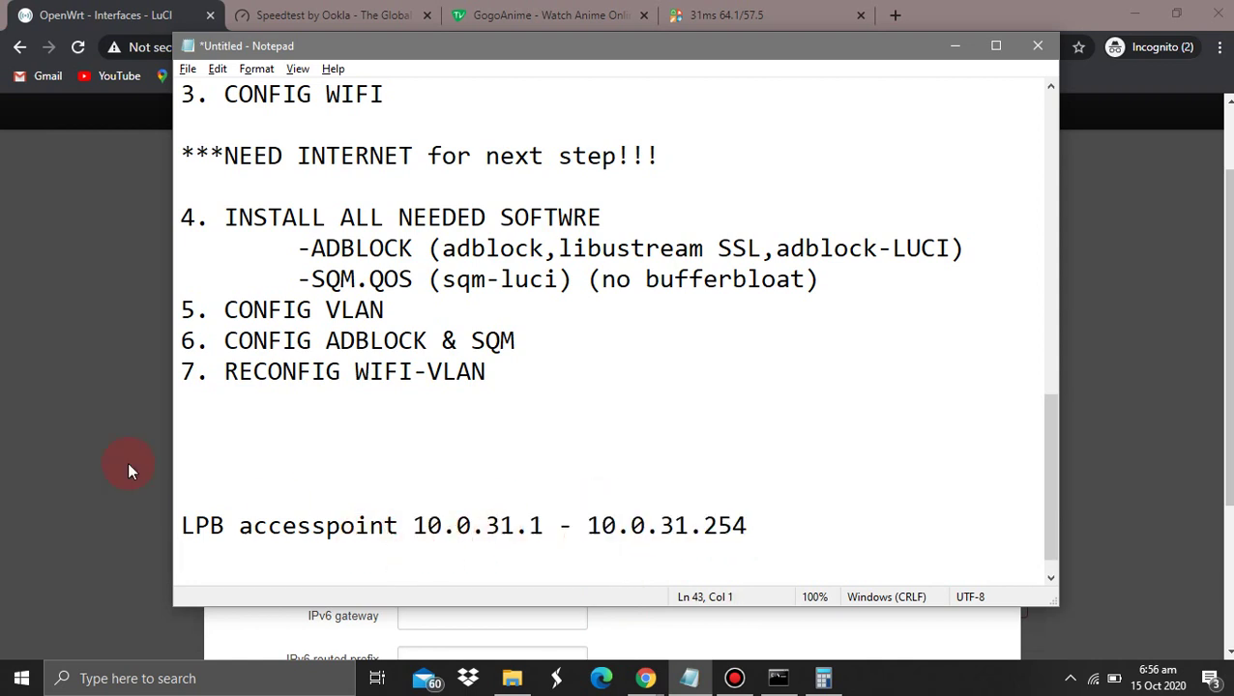
pyautogui.write('ADO 1')
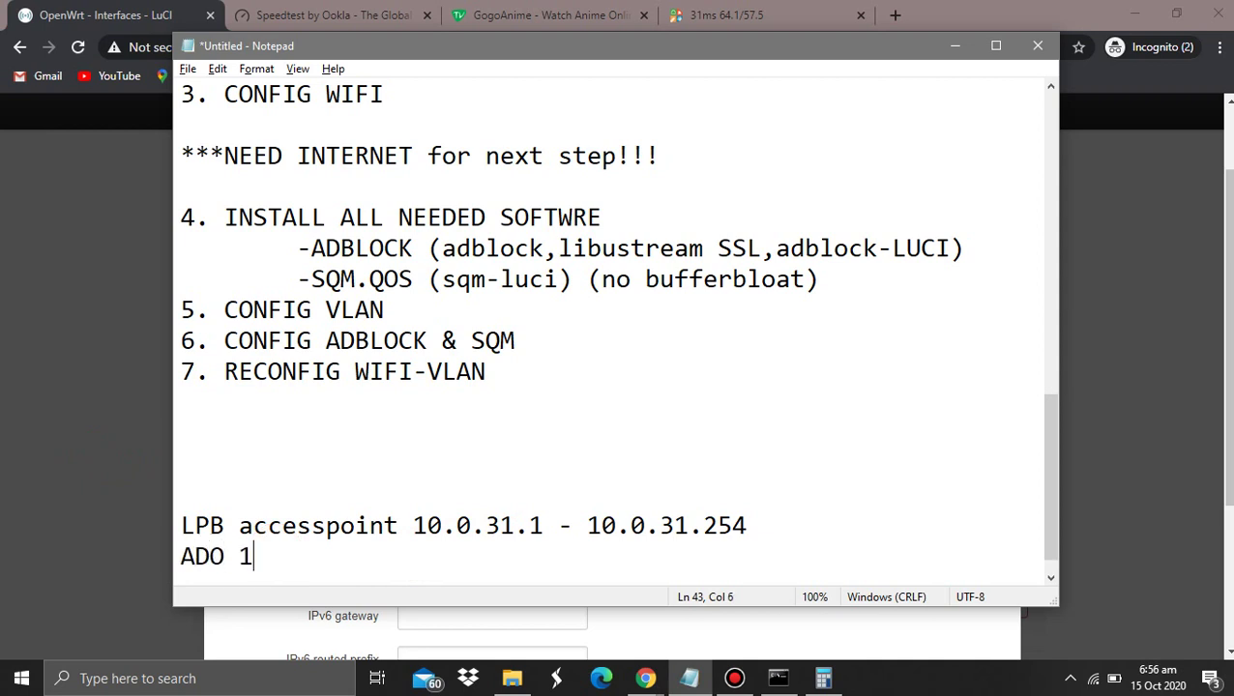
pyautogui.press('BackSpace')
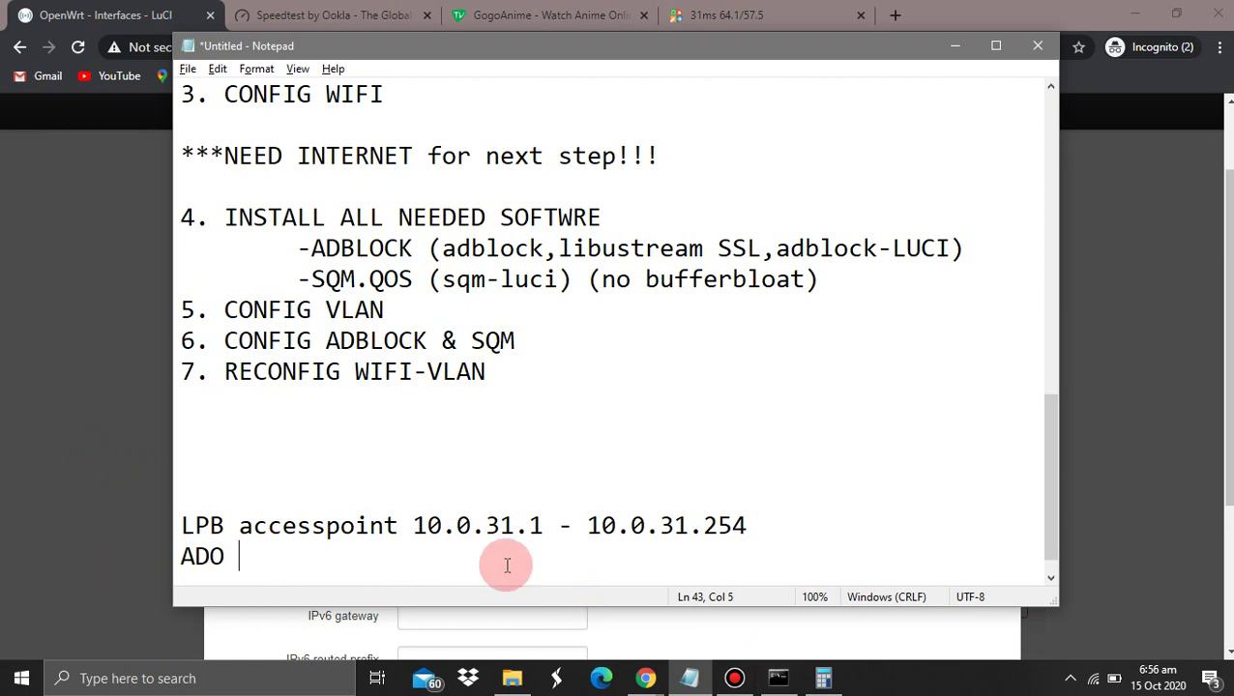
pyautogui.moveTo(749, 529); pyautogui.dragTo(592, 527)
# Set LPB_VLAN's IPv4 address to 10.0.31.254
pyautogui.click(91, 398)
pyautogui.click(471, 276)
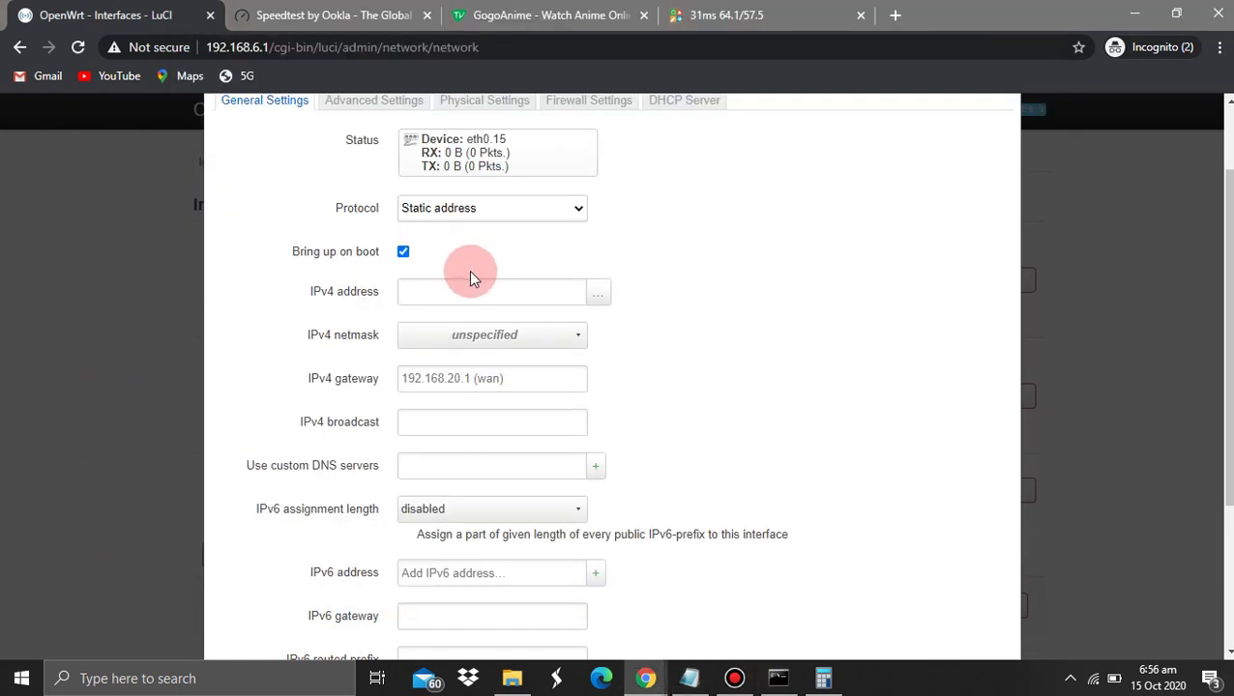
pyautogui.click(455, 287)
pyautogui.write('1')
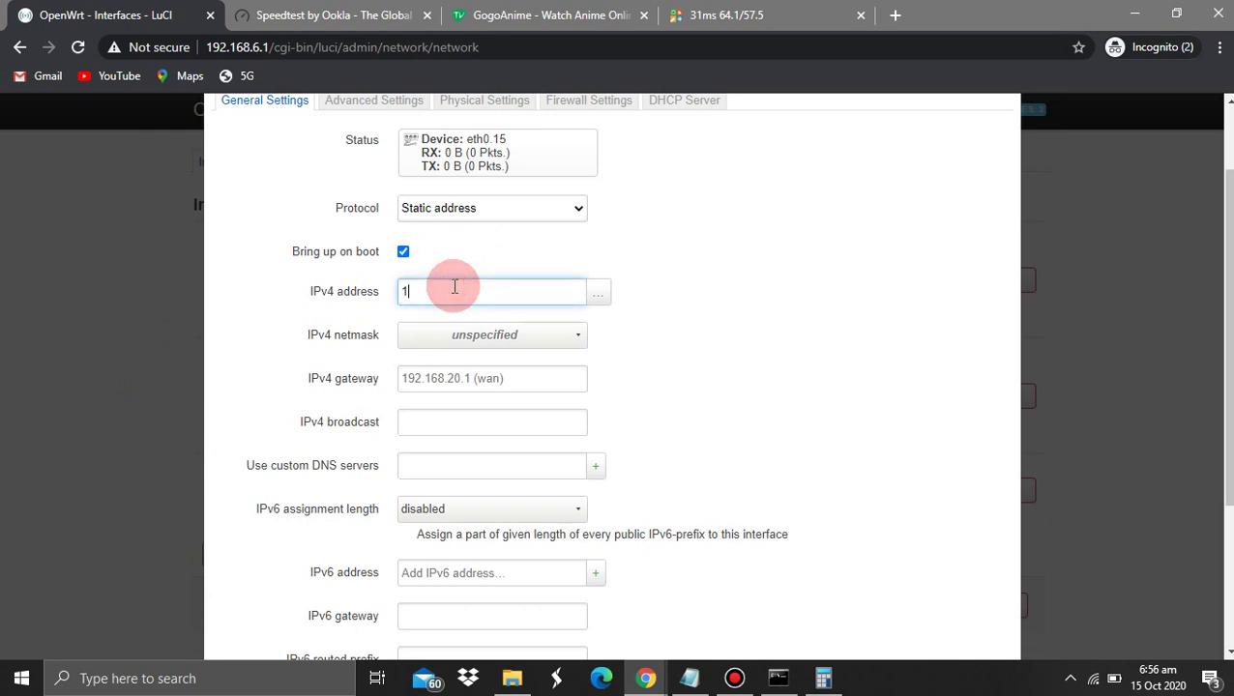
pyautogui.write('0.0.0.2')
pyautogui.click(455, 288)
pyautogui.press('BackSpace')
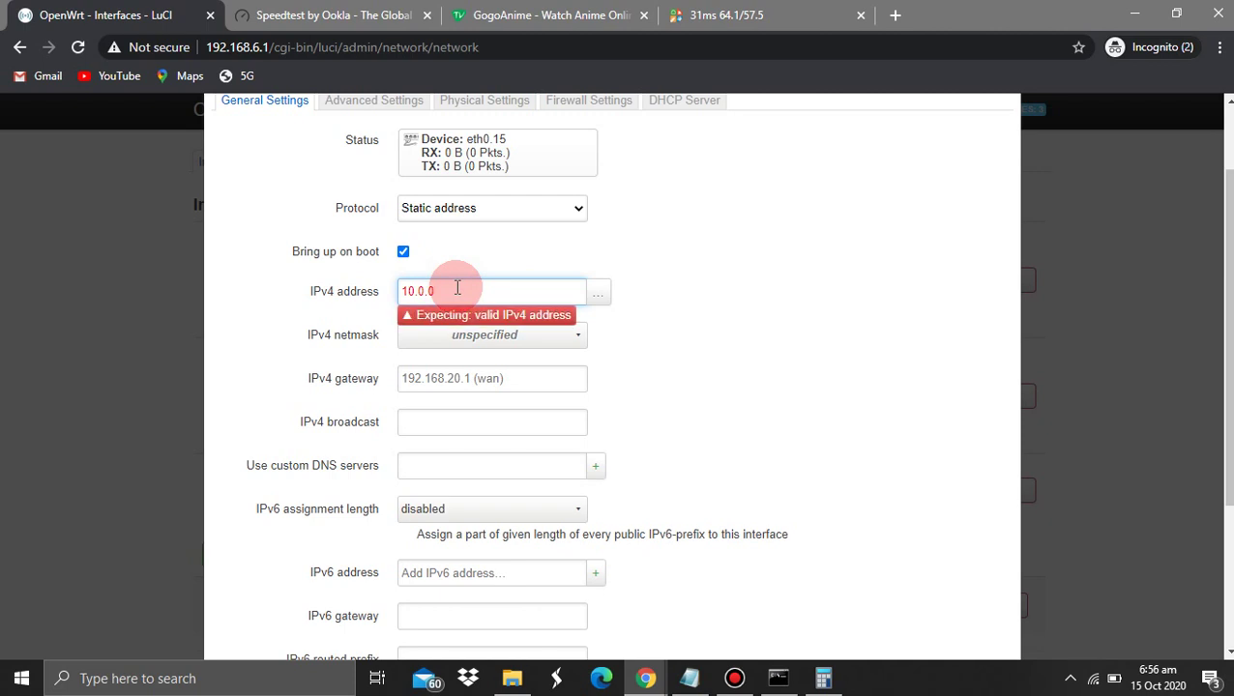
pyautogui.write('.254')
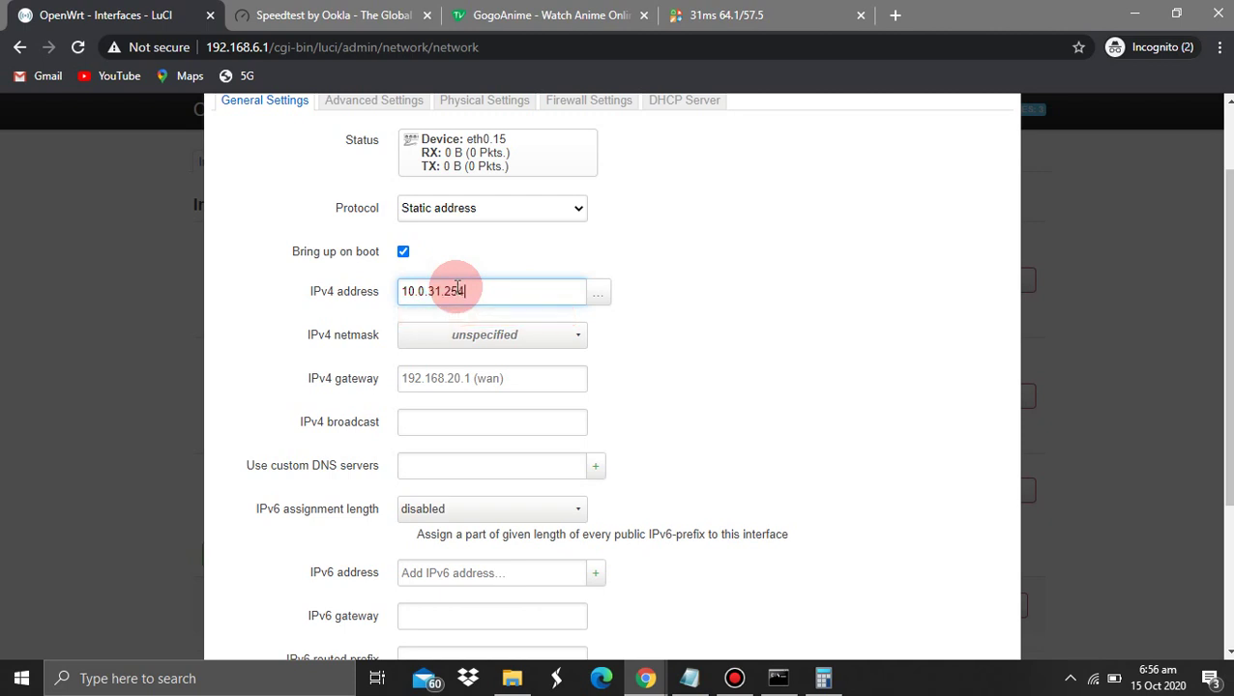
pyautogui.click(717, 291)
# Set a custom IPv4 netmask of 255.255.224.0
pyautogui.scroll(-1, 551, 254)
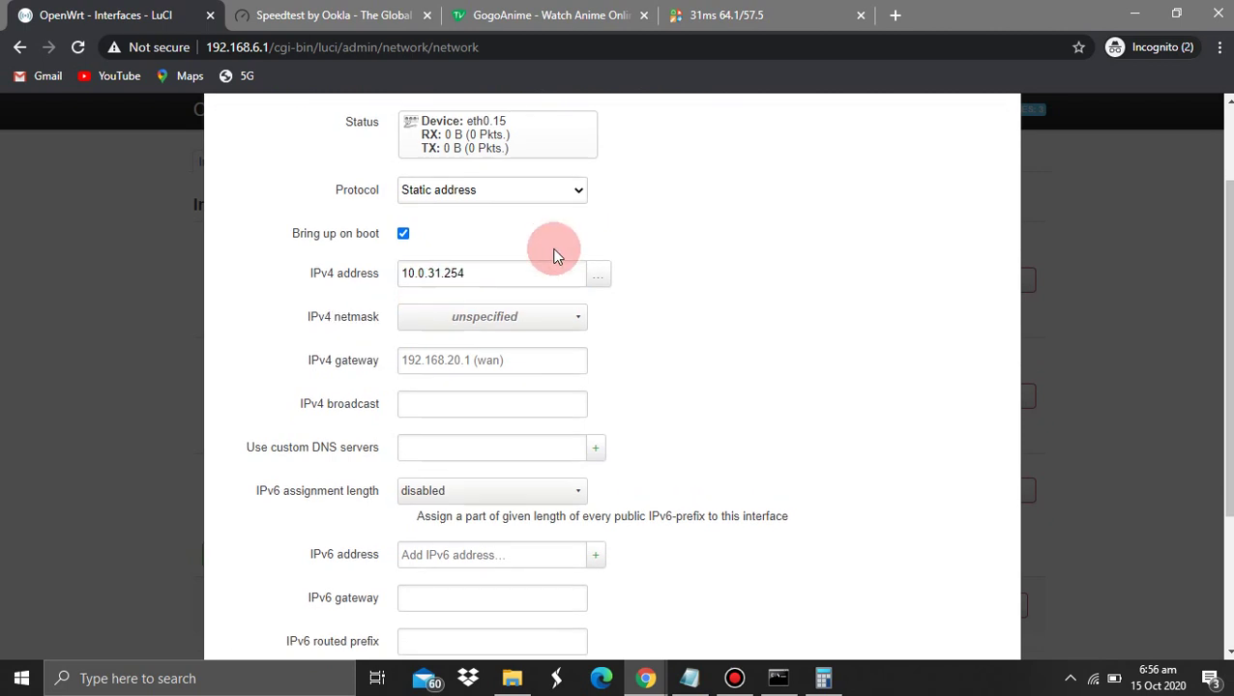
pyautogui.click(450, 258)
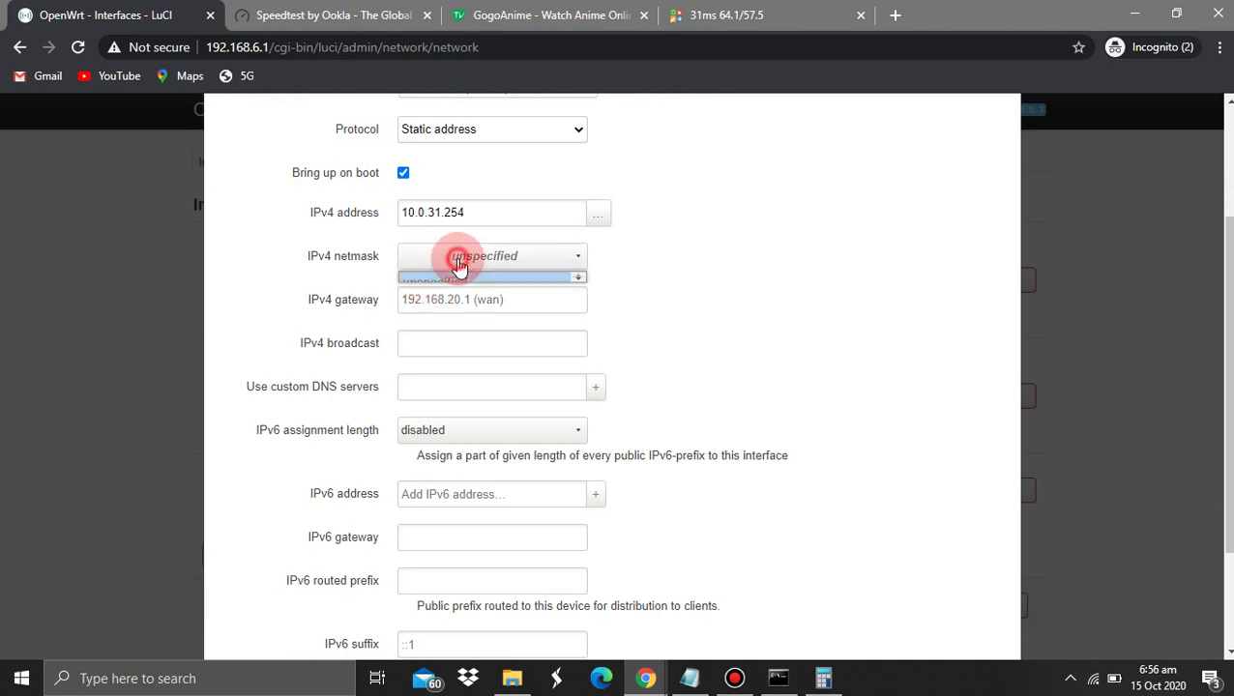
pyautogui.click(436, 374)
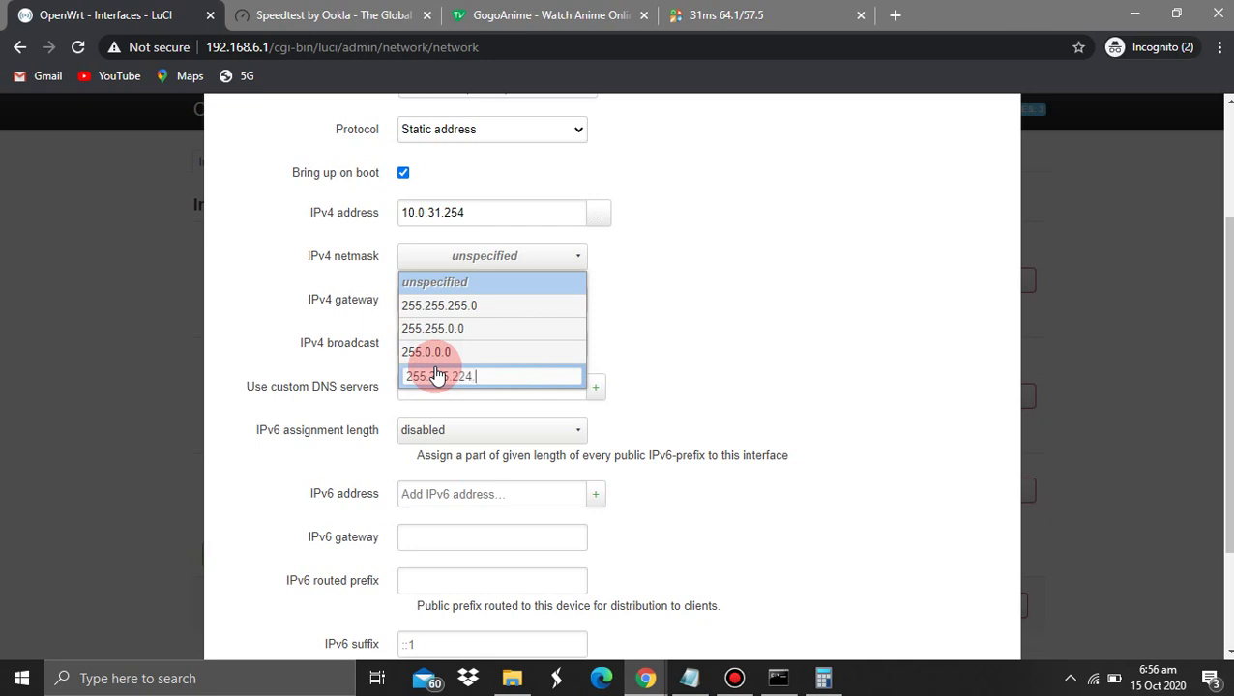
pyautogui.click(276, 286)
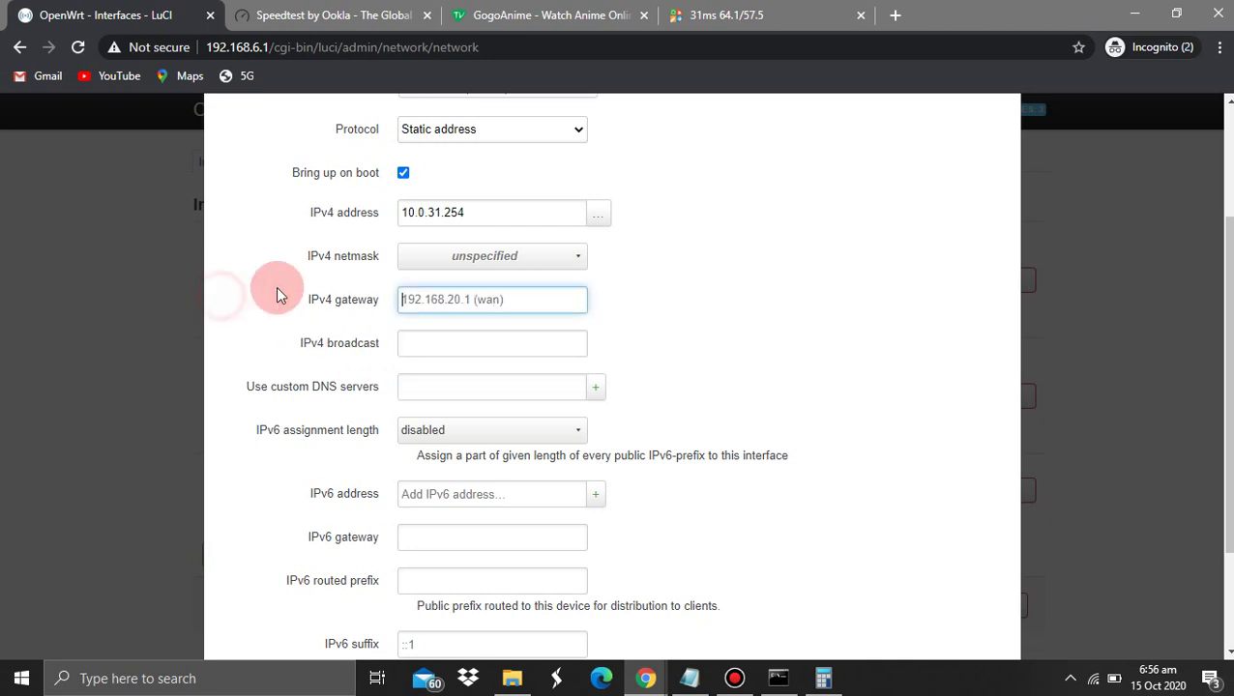
pyautogui.click(462, 256)
pyautogui.click(531, 377)
pyautogui.press('Return')
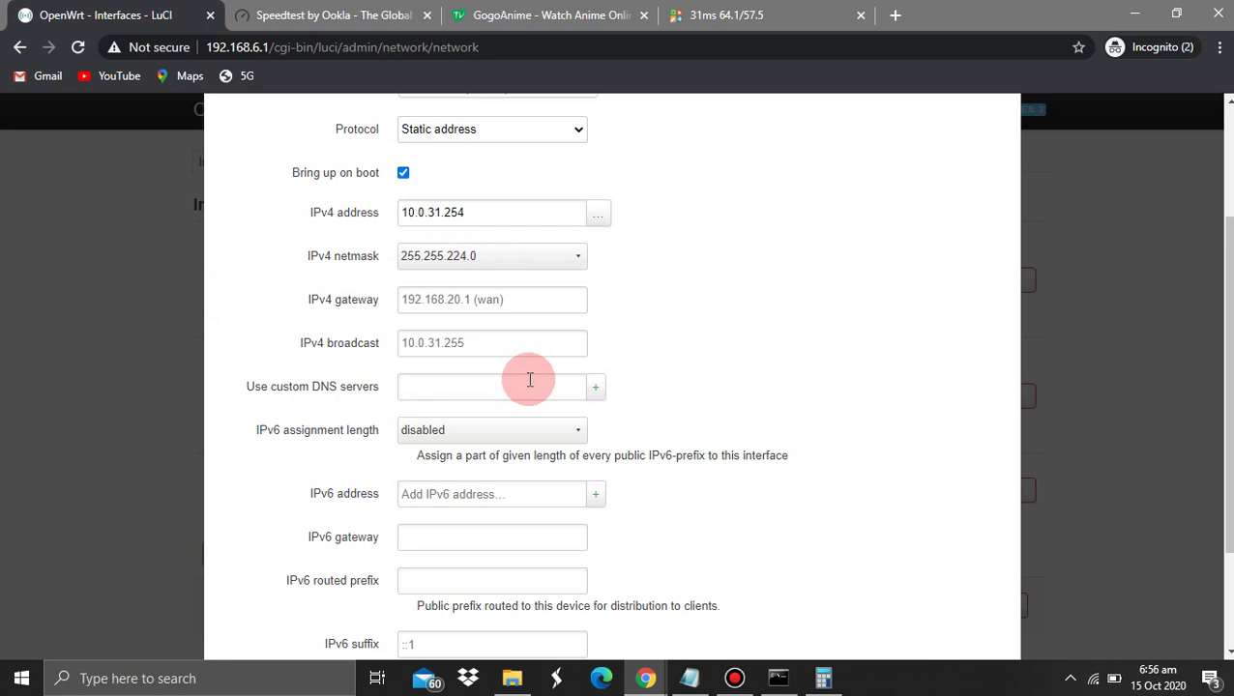
# Set the gateway and DNS server to 10.0.0.1, keeping IPv6 assignment length disabled
pyautogui.click(463, 301)
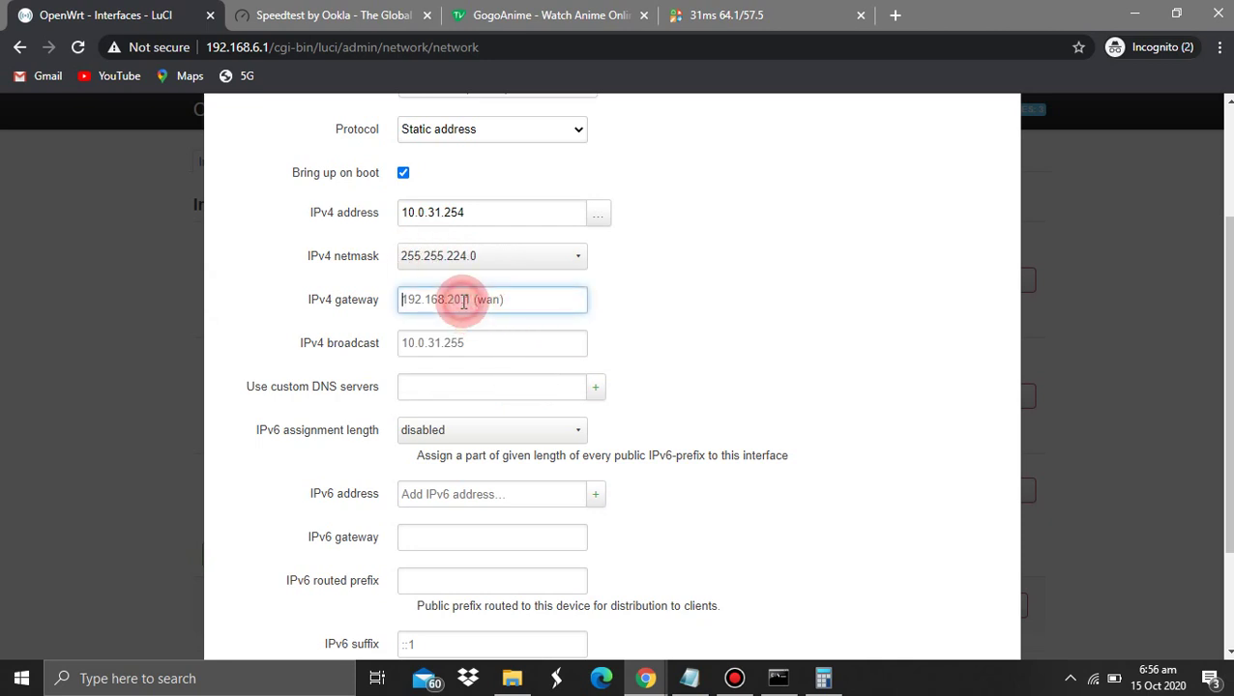
pyautogui.write('10.0.0.1')
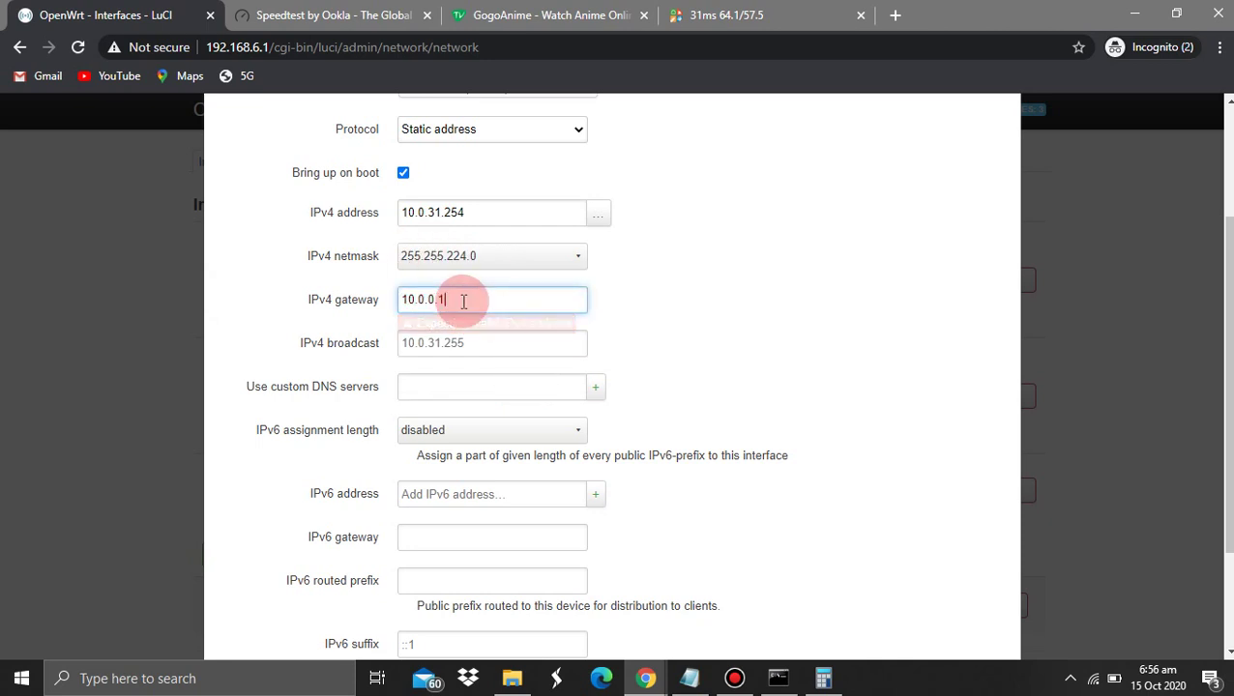
pyautogui.click(638, 310)
pyautogui.click(476, 387)
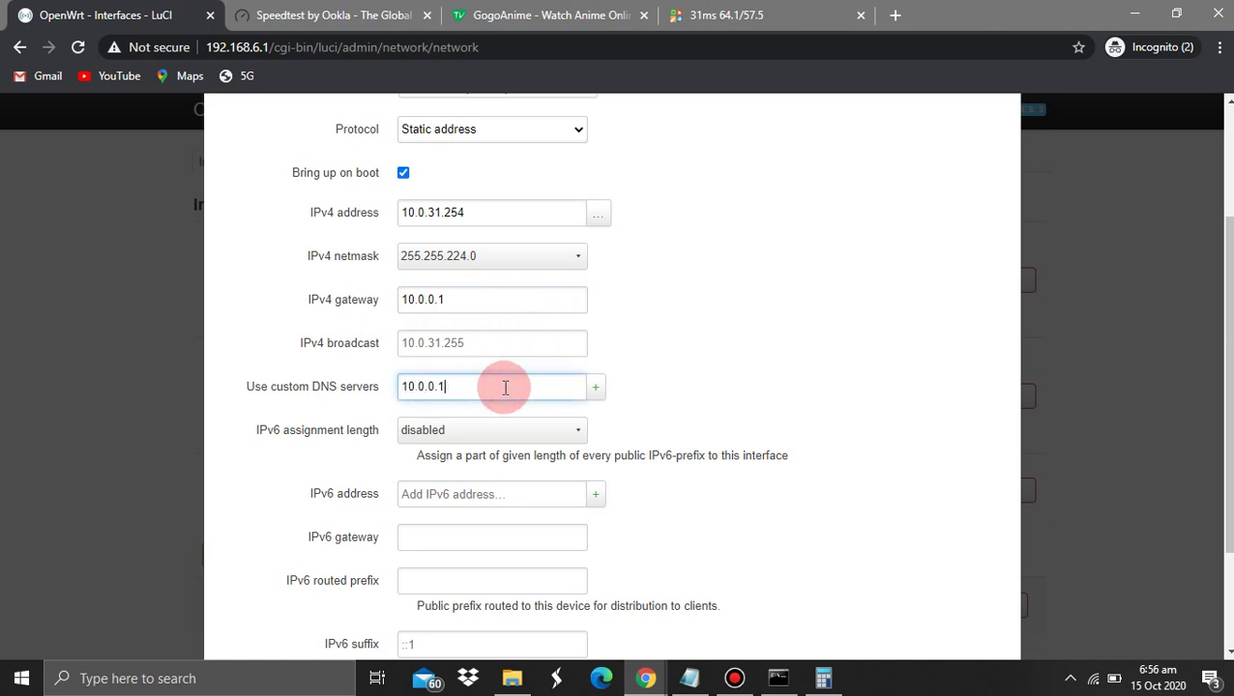
pyautogui.click(742, 361)
pyautogui.click(512, 433)
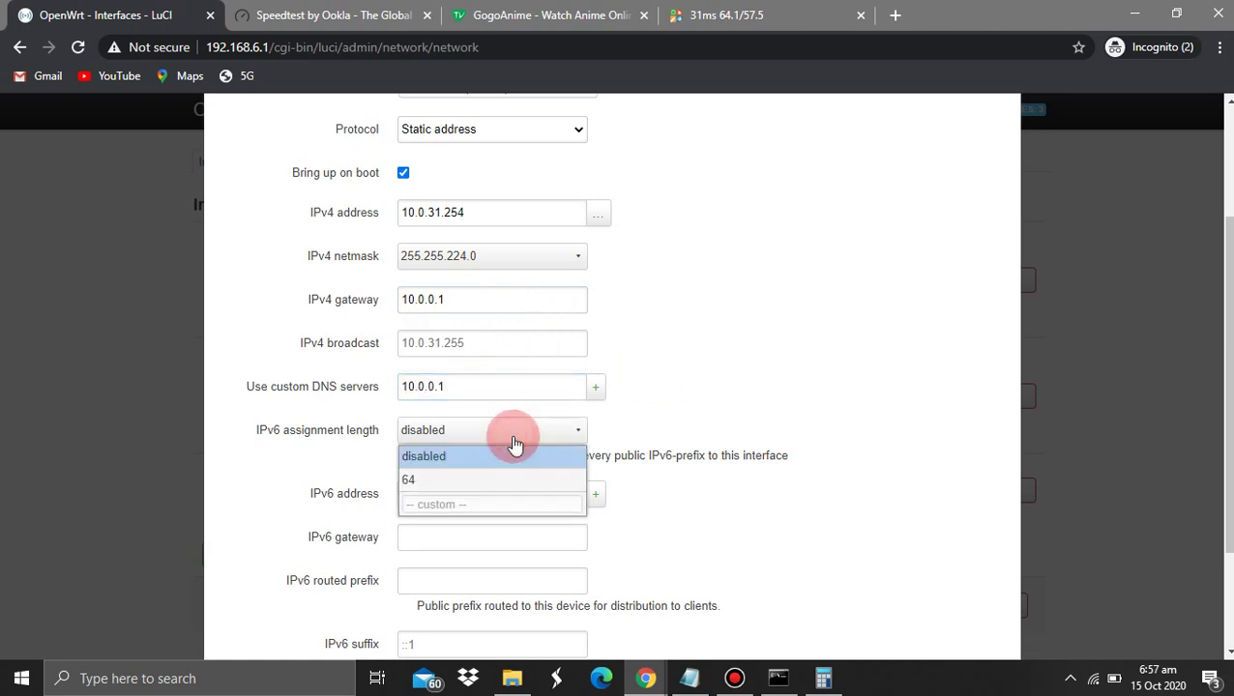
pyautogui.click(514, 443)
pyautogui.scroll(3, 694, 303)
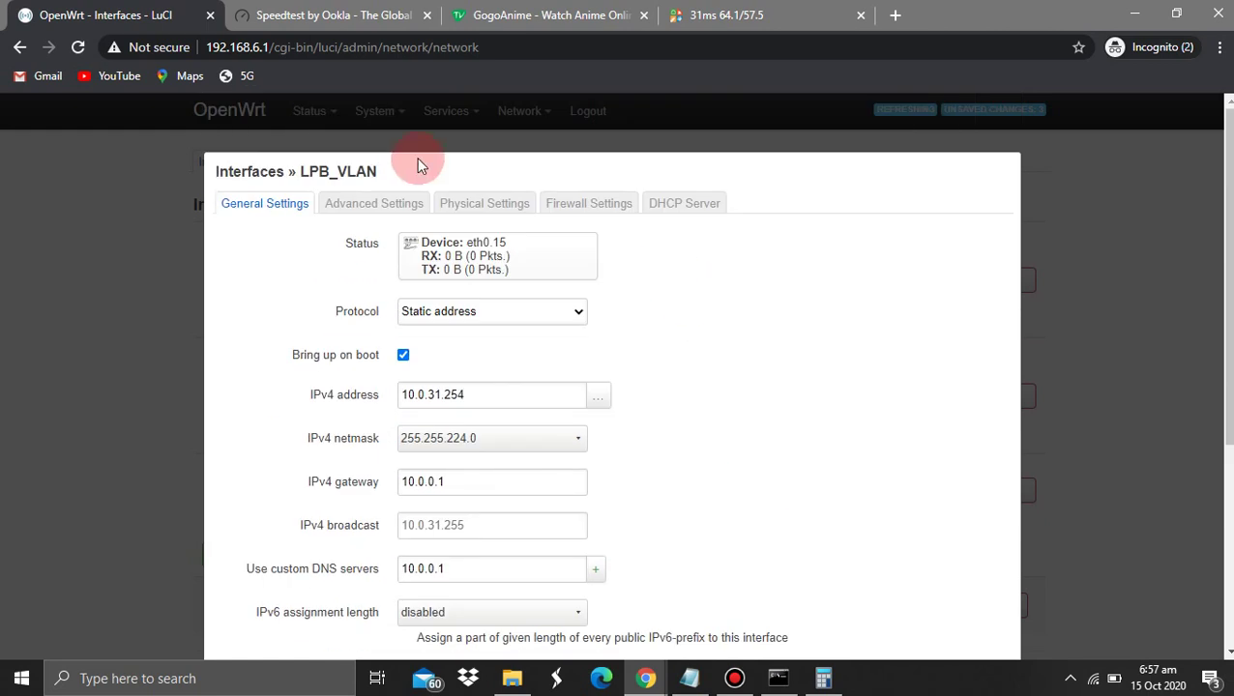
# Review LPB_VLAN's Advanced, Physical, Firewall and DHCP Server settings
pyautogui.click(391, 203)
pyautogui.click(480, 205)
pyautogui.click(581, 201)
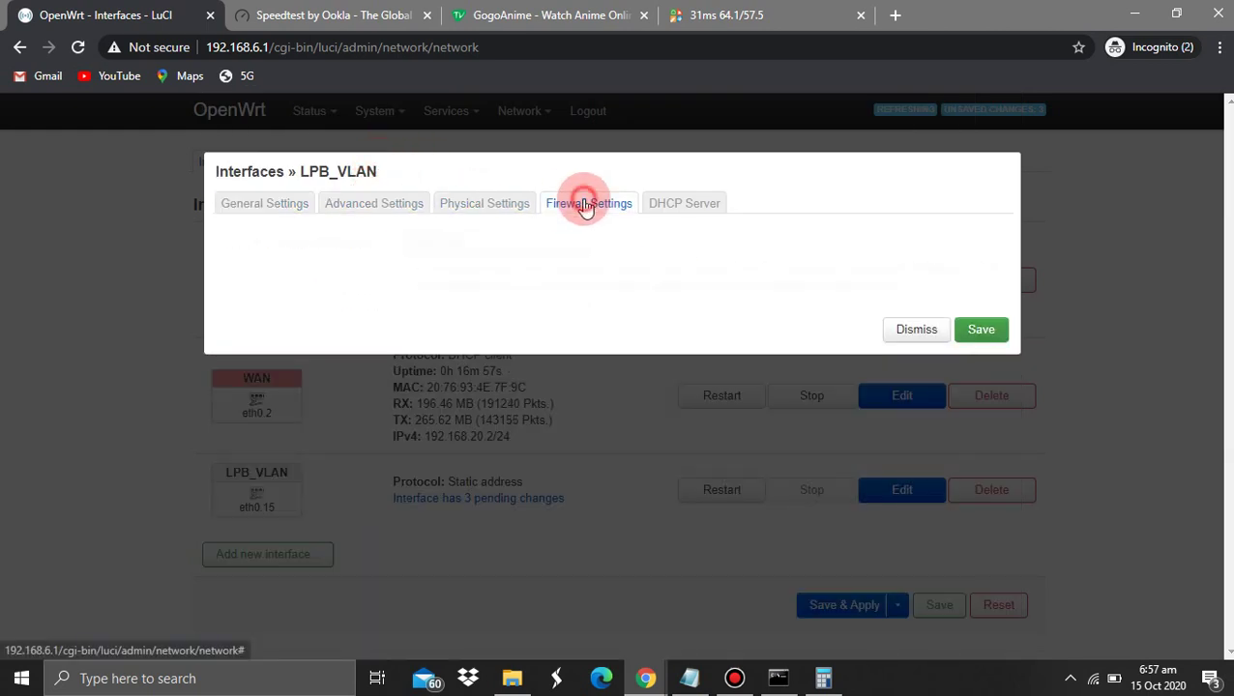
pyautogui.click(701, 199)
# Save and apply the LPB_VLAN changes, confirming it is up at 10.0.31.254/19 on eth0.15
pyautogui.click(981, 299)
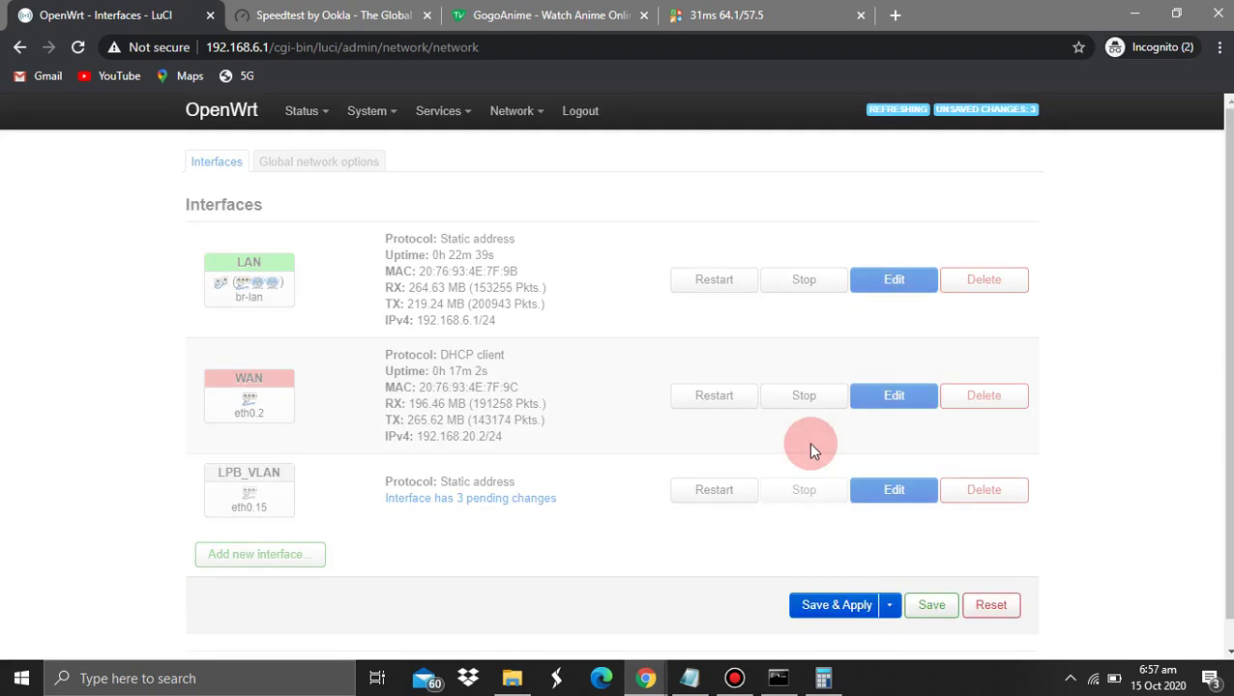
pyautogui.click(812, 609)
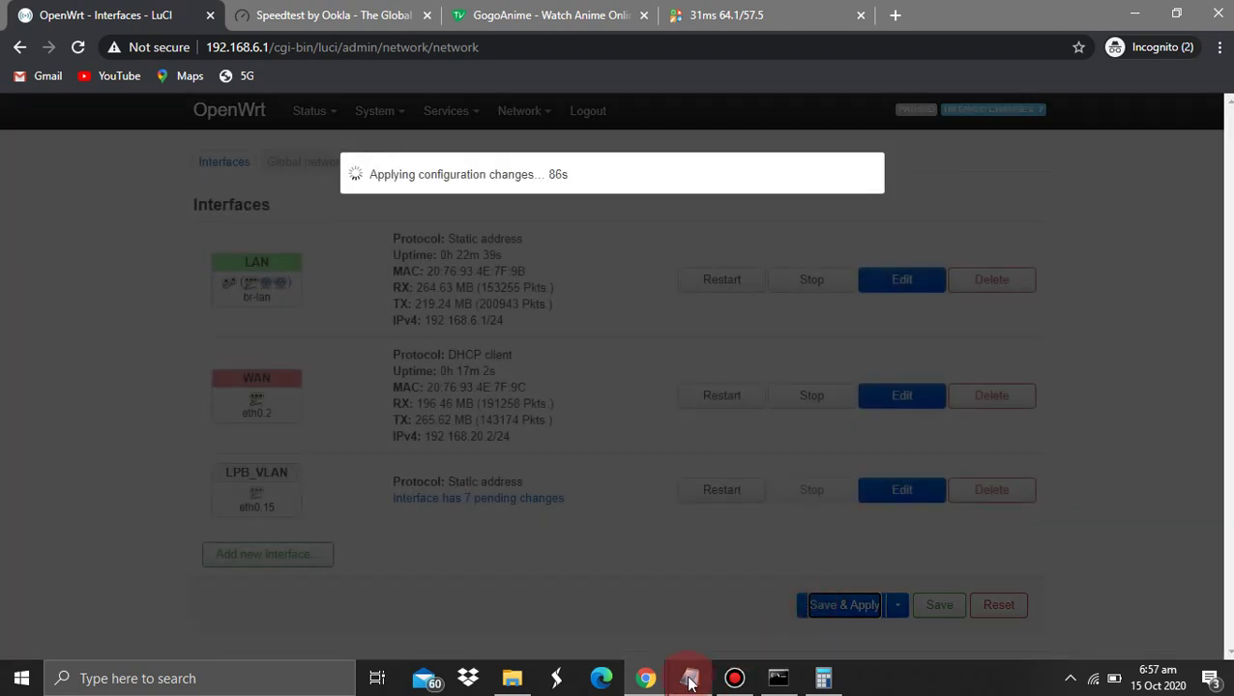
pyautogui.moveTo(690, 682)
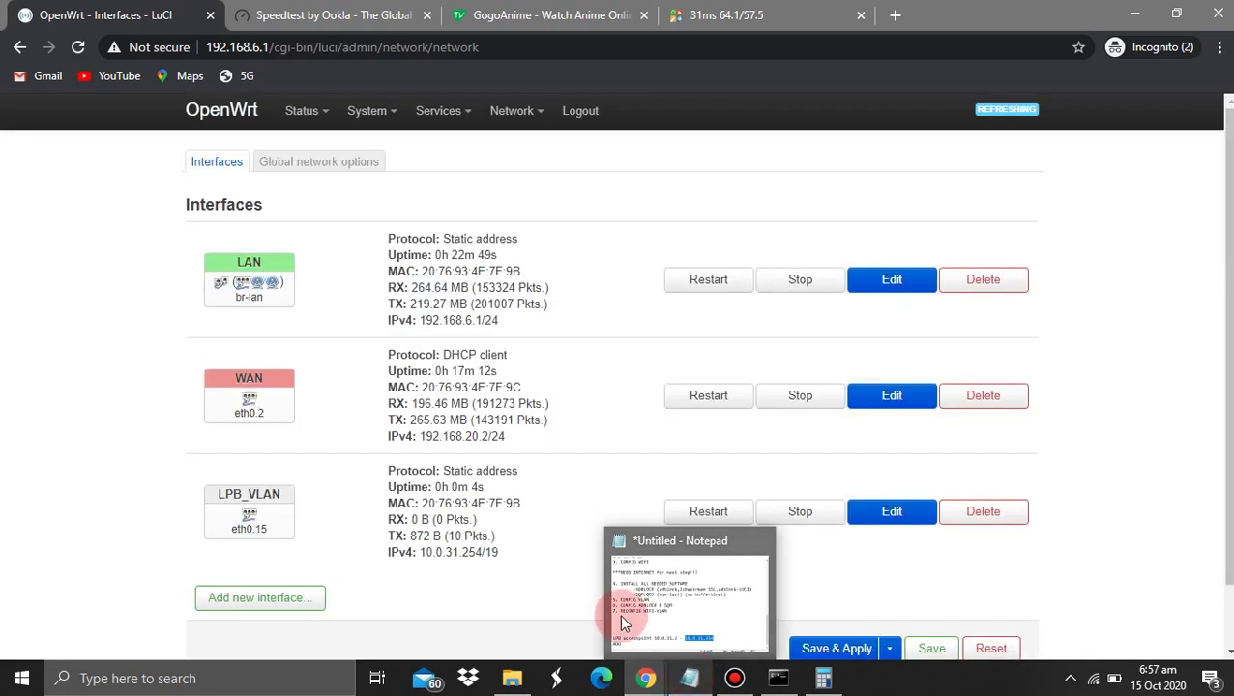
pyautogui.moveTo(375, 514); pyautogui.dragTo(509, 546)
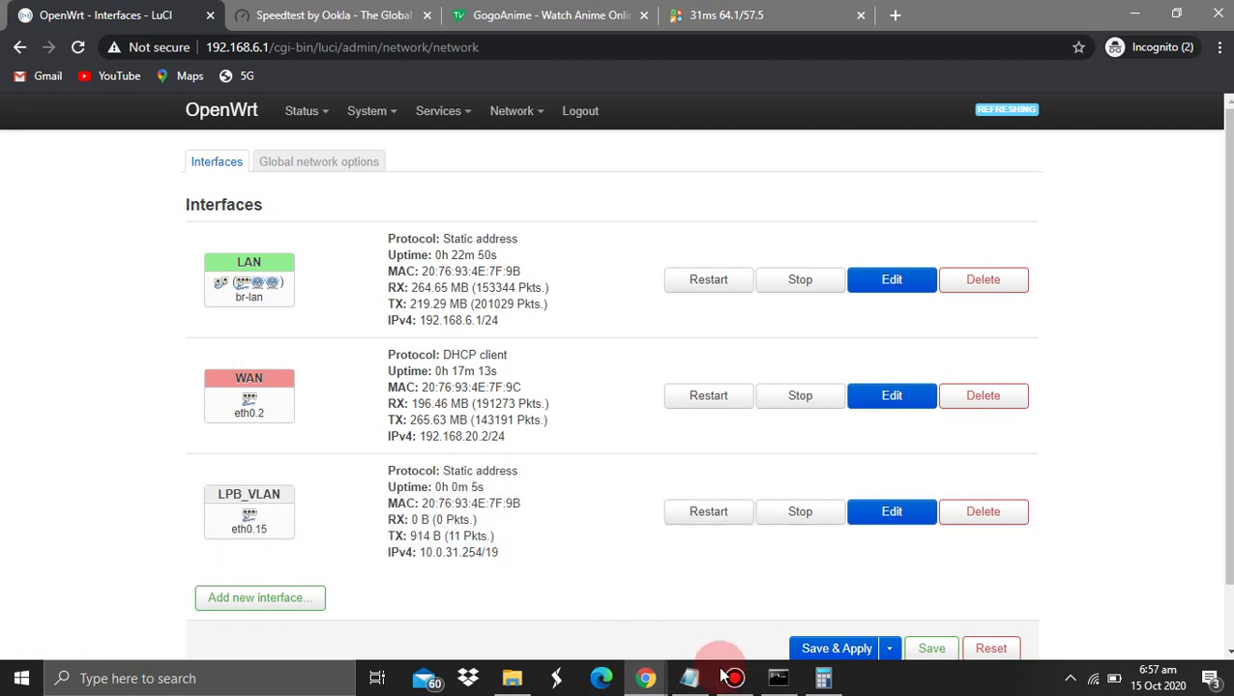
pyautogui.click(689, 678)
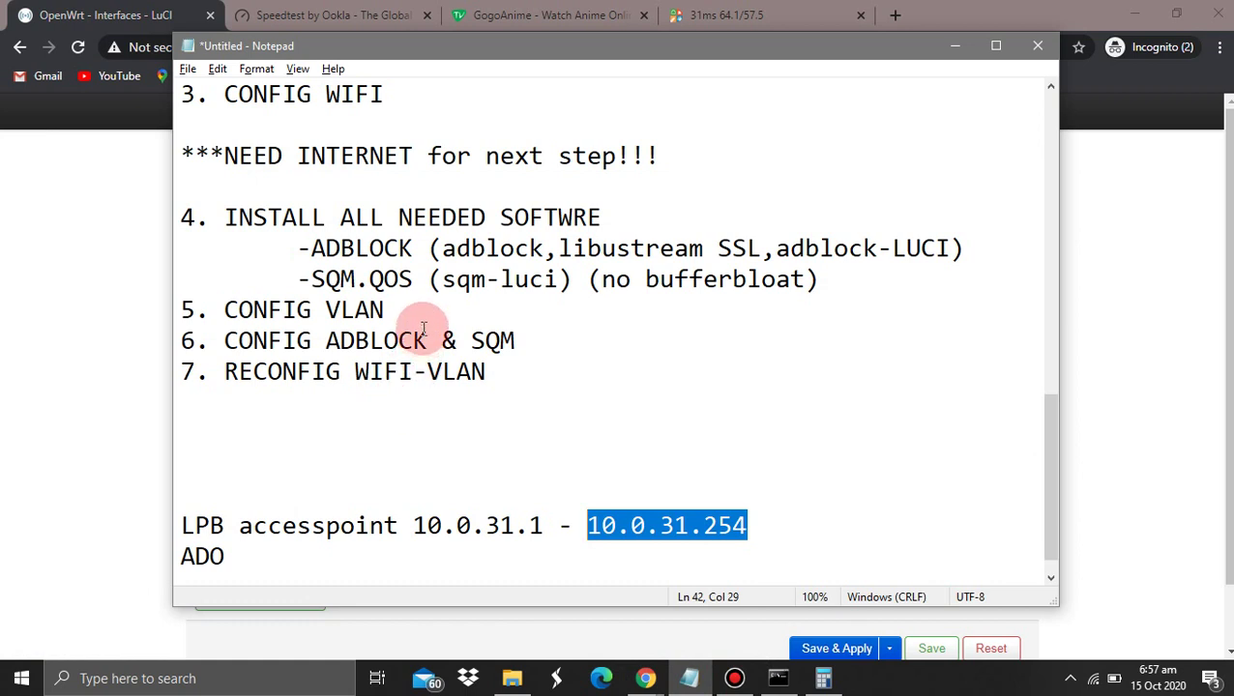
# Highlight the CONFIG VLAN, CONFIG ADBLOCK & SQM and RECONFIG WIFI-VLAN checklist steps, then return to Interfaces
pyautogui.moveTo(422, 328); pyautogui.dragTo(139, 295)
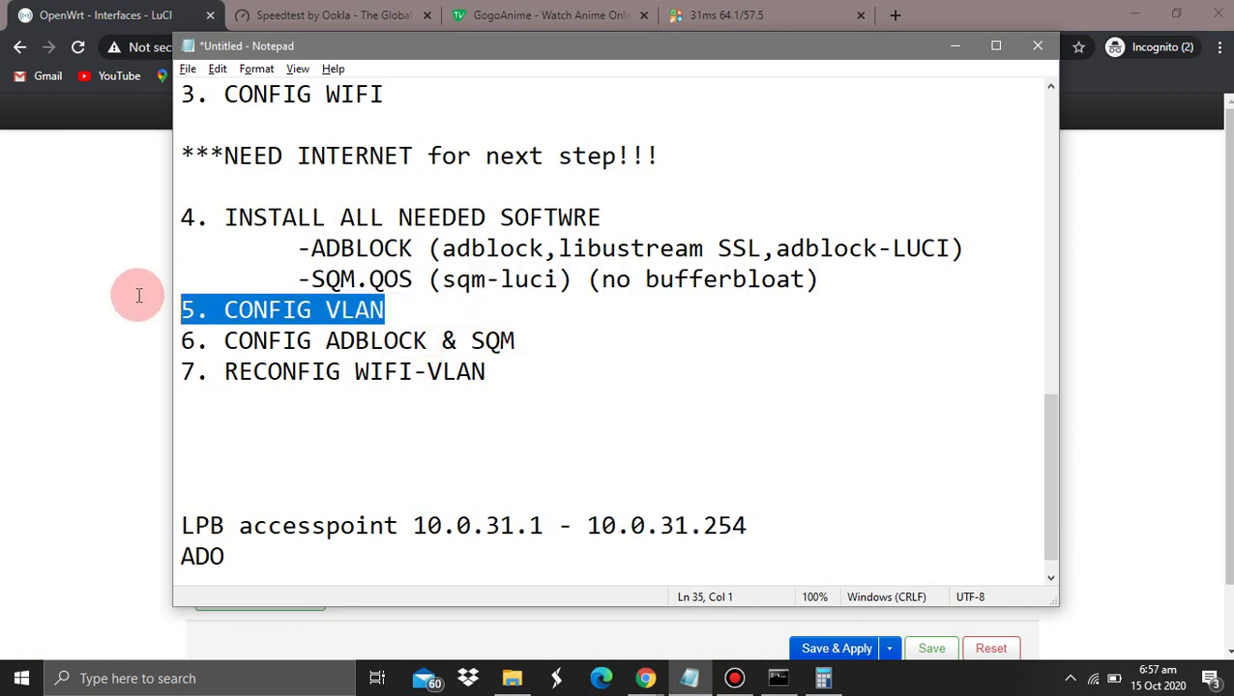
pyautogui.hotkey('shift', 'Up')
pyautogui.moveTo(532, 339); pyautogui.dragTo(204, 329)
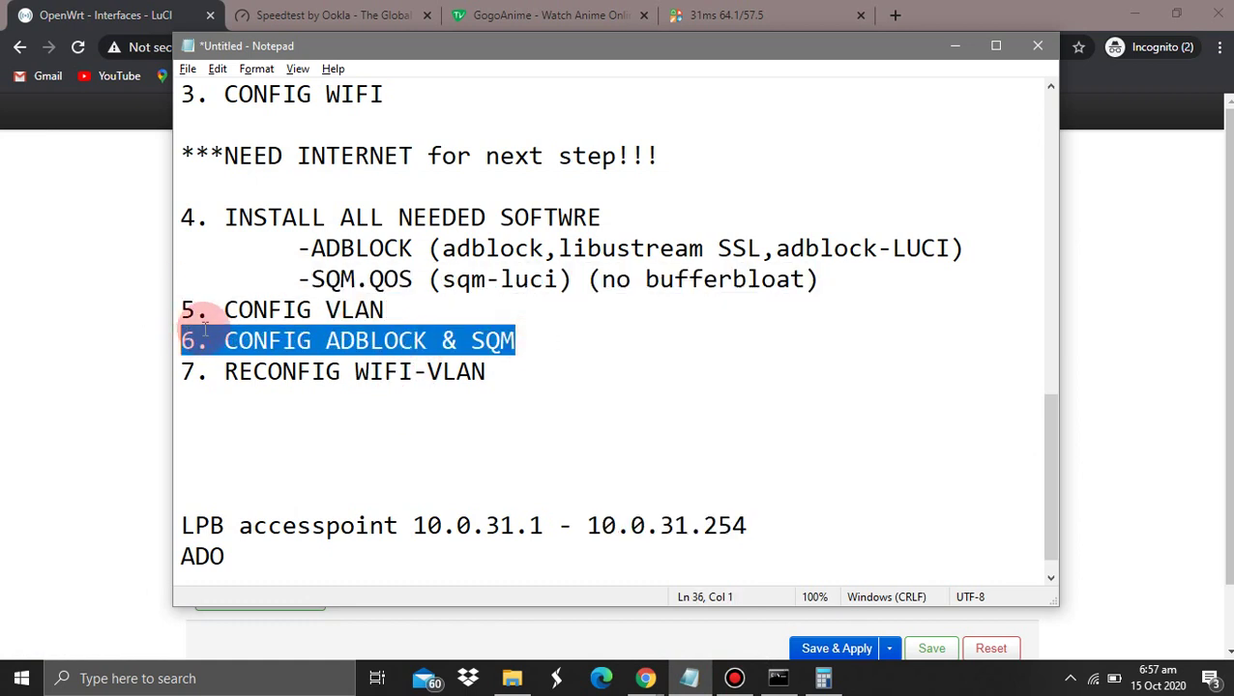
pyautogui.moveTo(489, 371); pyautogui.dragTo(199, 370)
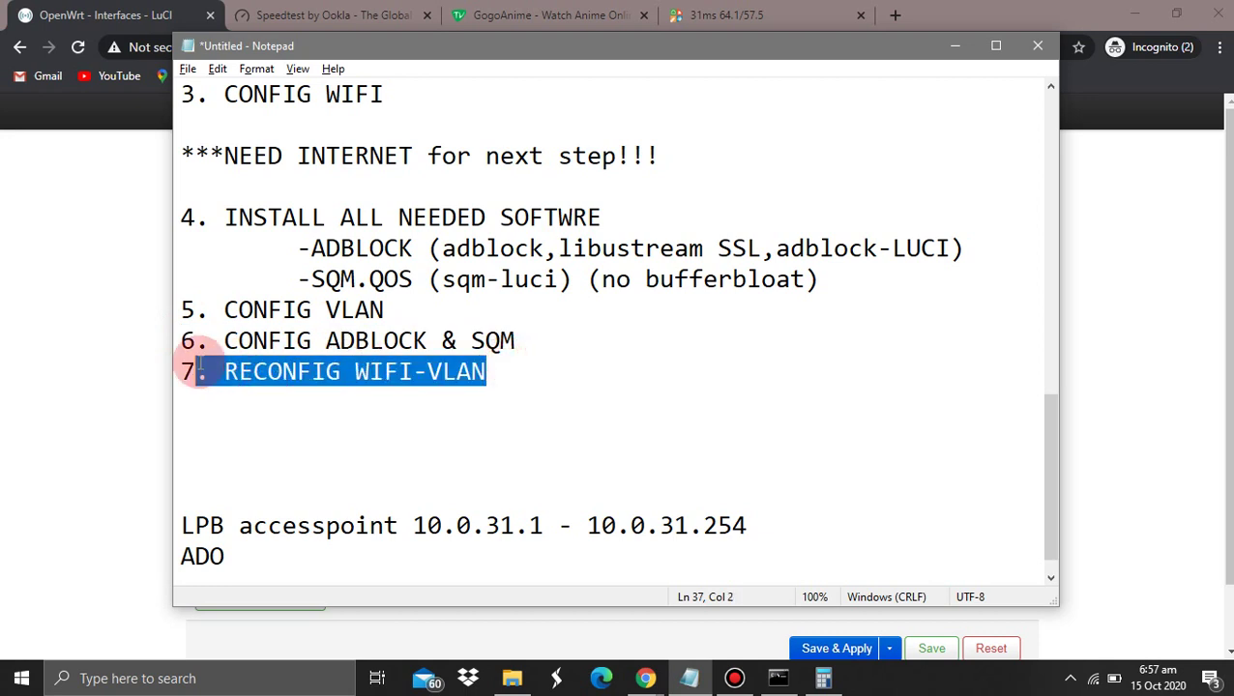
pyautogui.click(76, 340)
# Go to Network > Wireless and edit radio0's 2.4 GHz 'OpenWrt' (wlan0) network
pyautogui.scroll(-1, 370, 302)
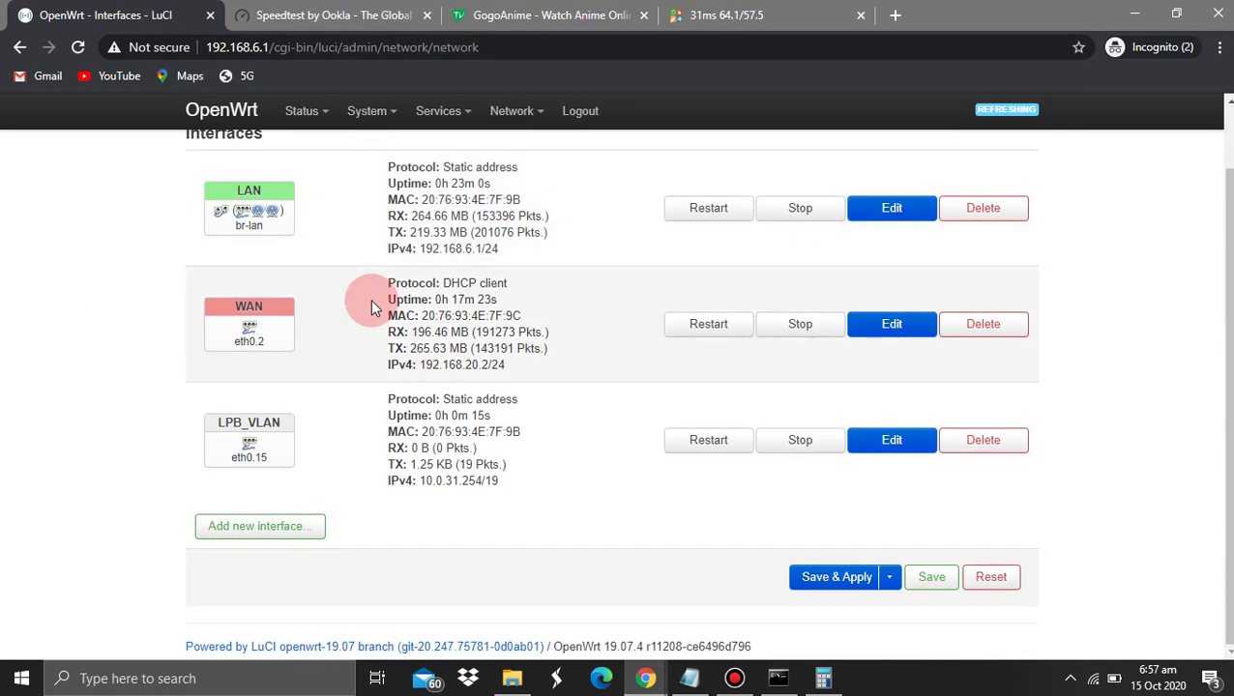
pyautogui.scroll(1, 371, 303)
pyautogui.moveTo(512, 110)
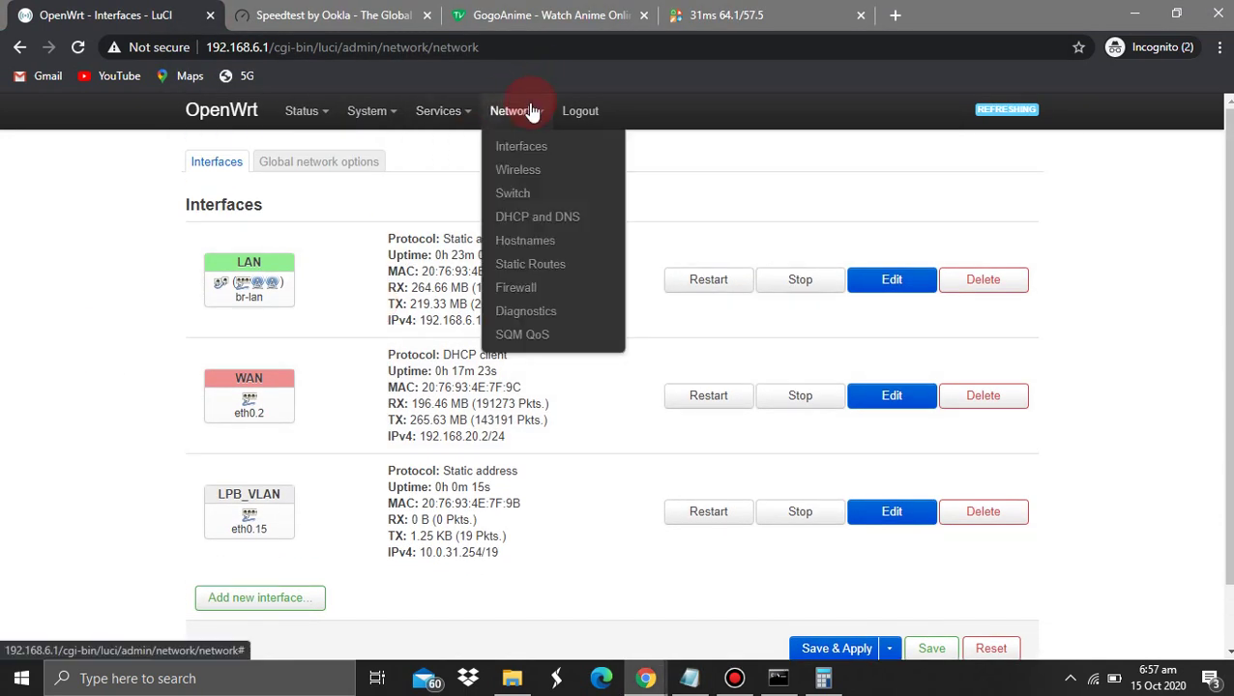
pyautogui.click(518, 172)
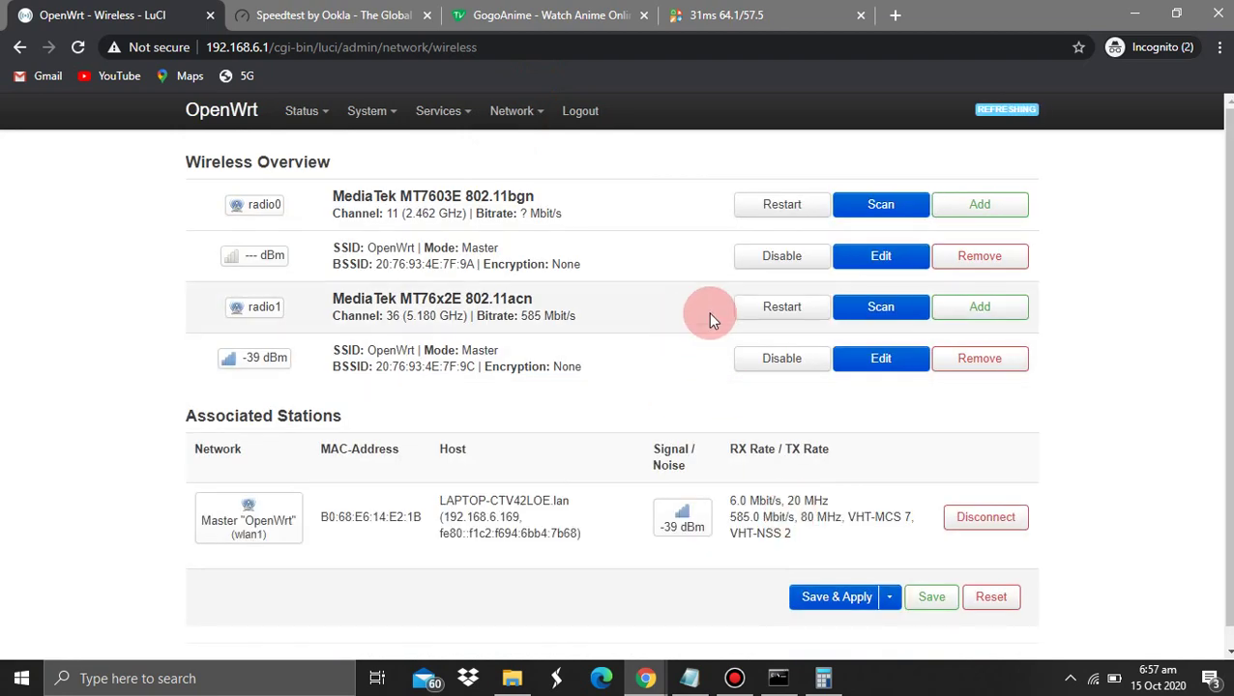
pyautogui.moveTo(194, 238); pyautogui.dragTo(1012, 271)
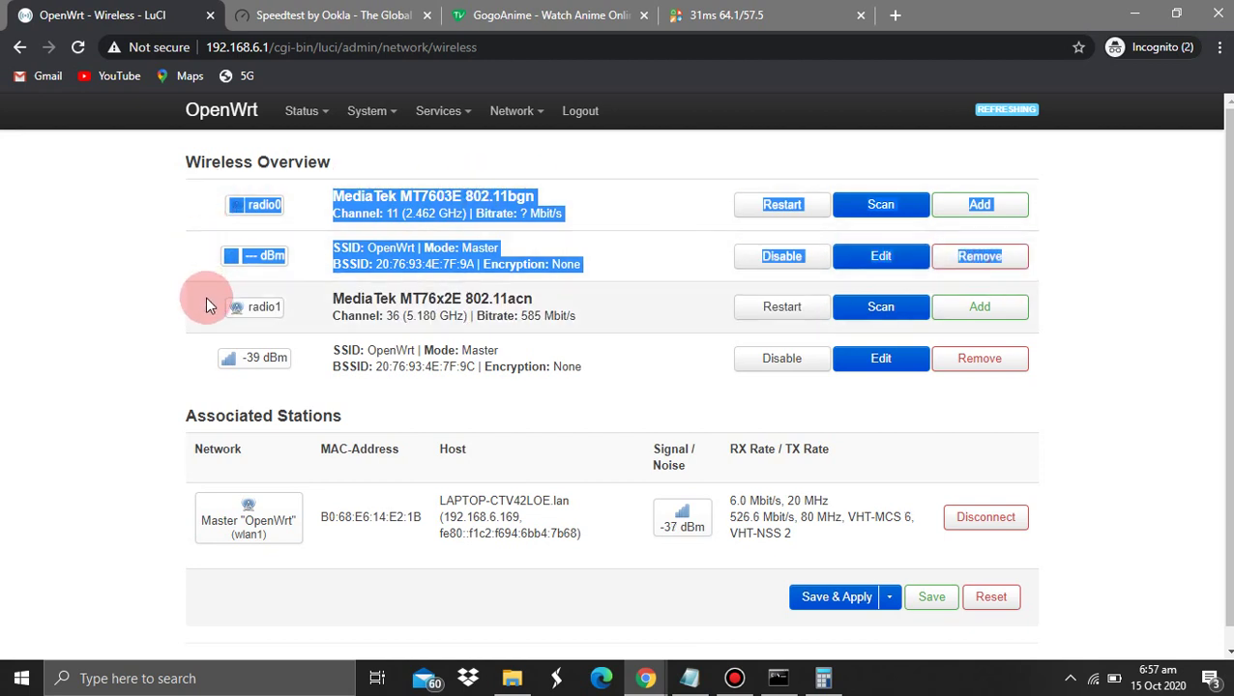
pyautogui.moveTo(207, 302); pyautogui.dragTo(791, 384)
pyautogui.moveTo(161, 176); pyautogui.dragTo(853, 269)
pyautogui.click(854, 268)
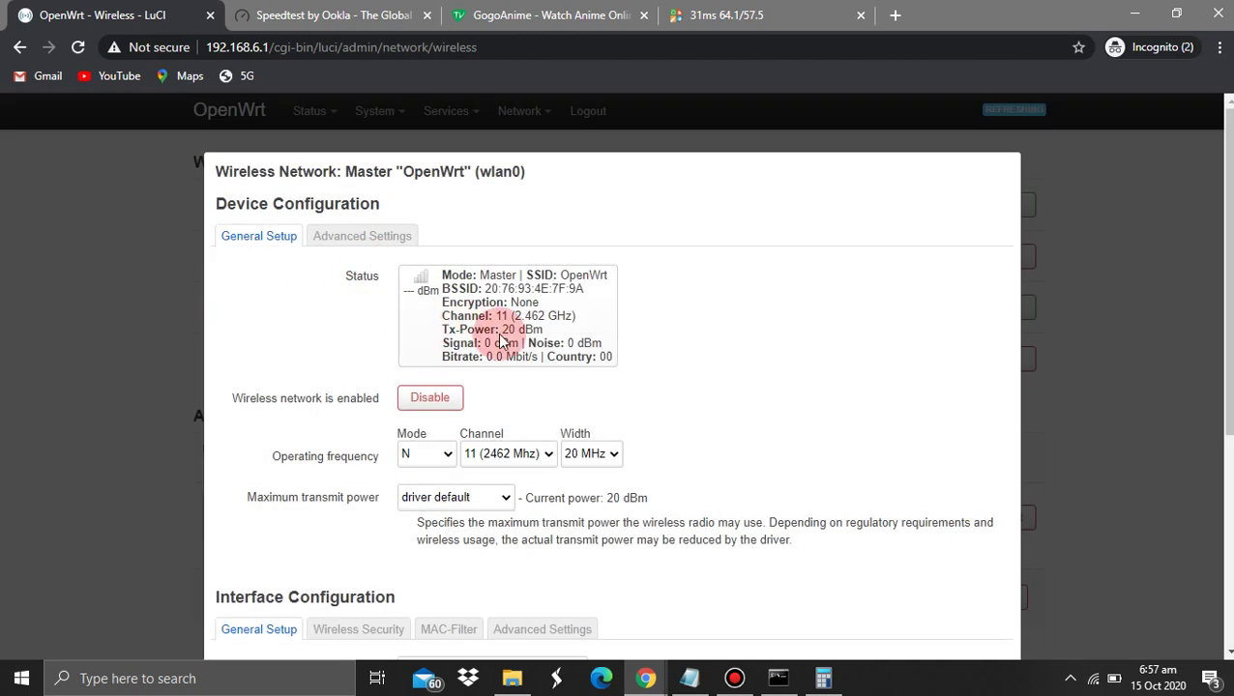
# Review radio0's device settings, keeping mode N, 20 MHz width and channel 11
pyautogui.scroll(-1, 501, 340)
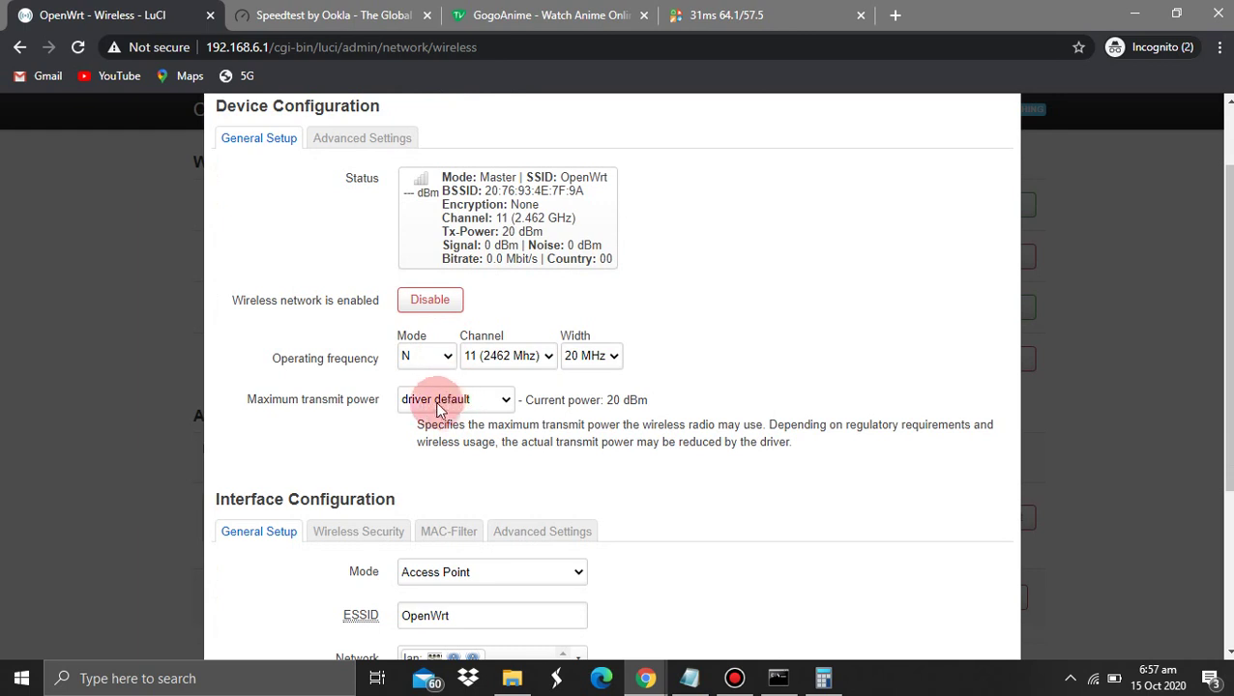
pyautogui.click(421, 368)
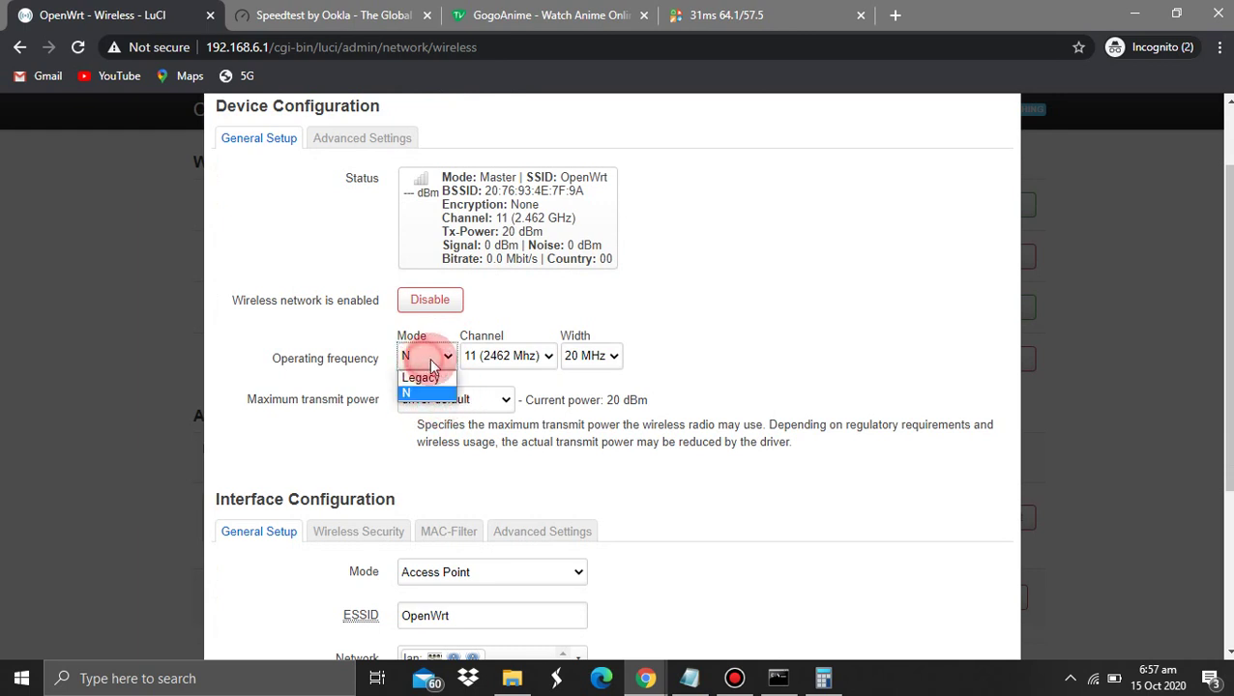
pyautogui.click(413, 393)
pyautogui.click(522, 355)
pyautogui.click(542, 355)
pyautogui.click(584, 359)
pyautogui.click(584, 360)
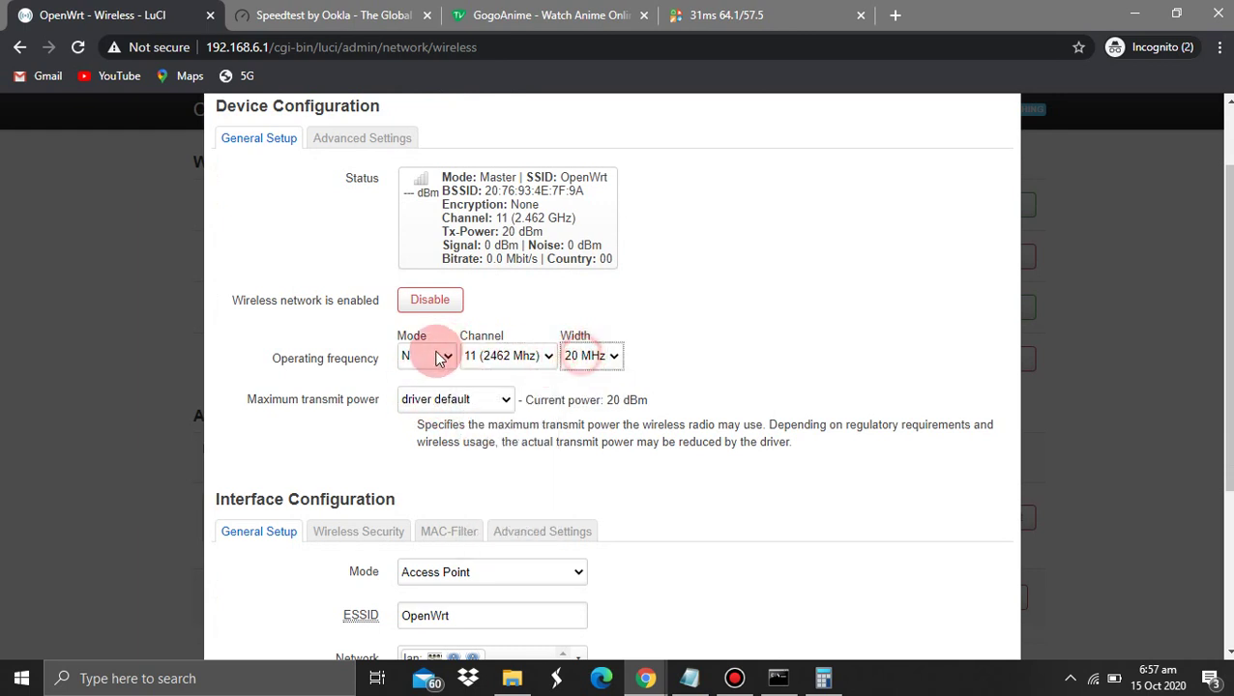
pyautogui.click(592, 357)
pyautogui.click(593, 357)
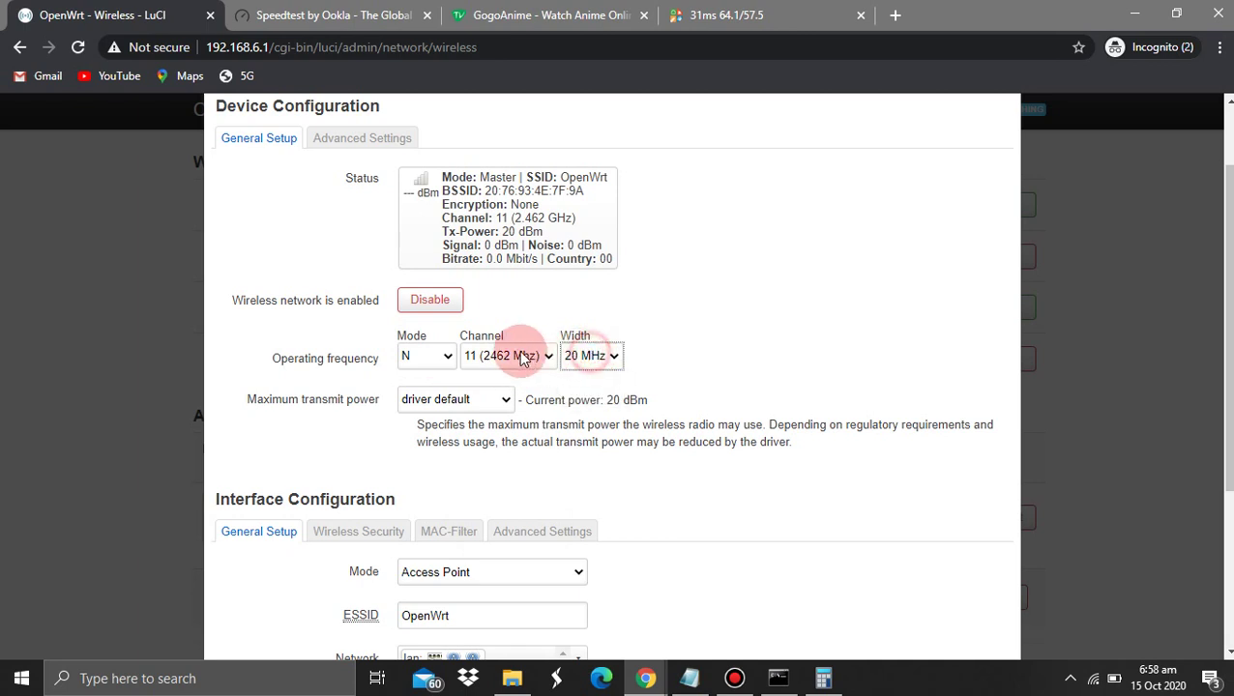
pyautogui.click(507, 355)
pyautogui.click(502, 356)
pyautogui.click(502, 358)
pyautogui.click(503, 358)
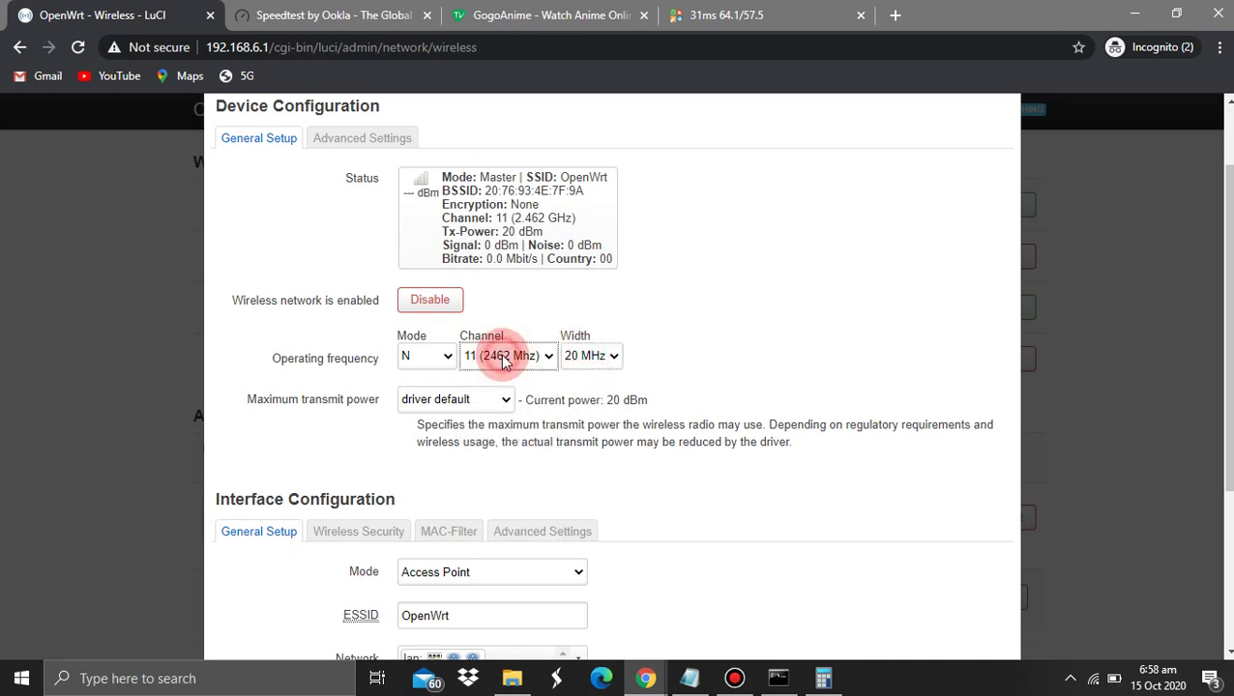
pyautogui.click(504, 356)
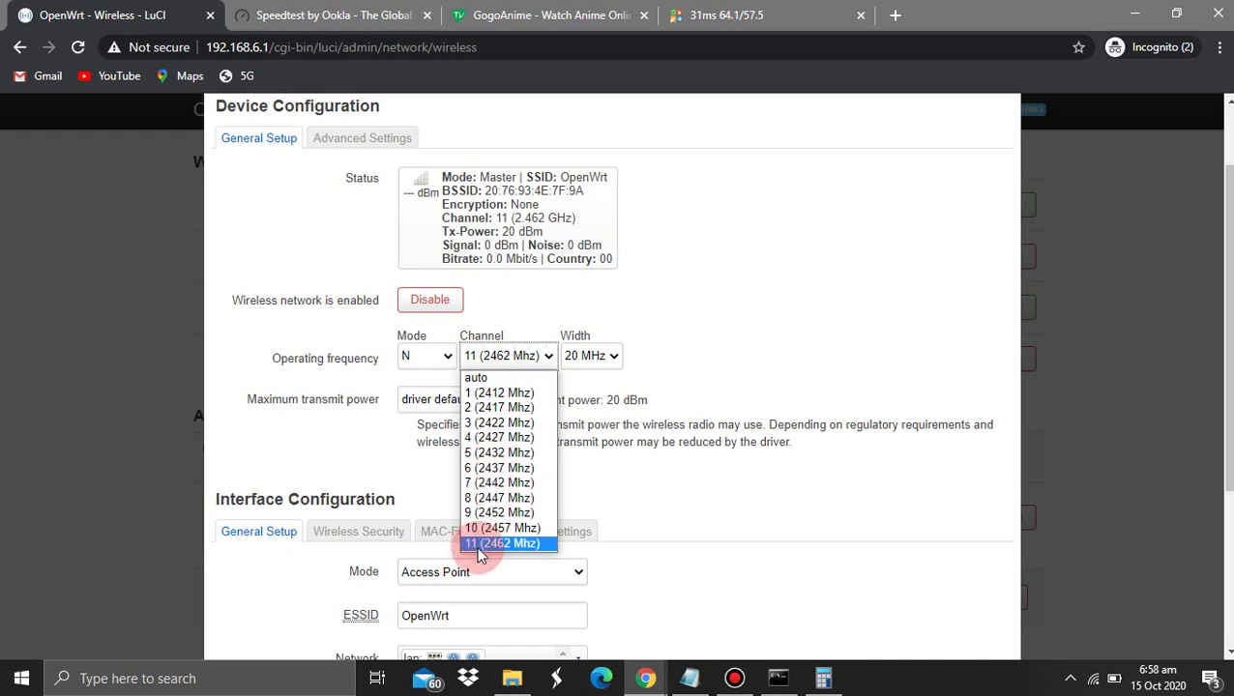
pyautogui.click(329, 387)
pyautogui.scroll(-3, 328, 386)
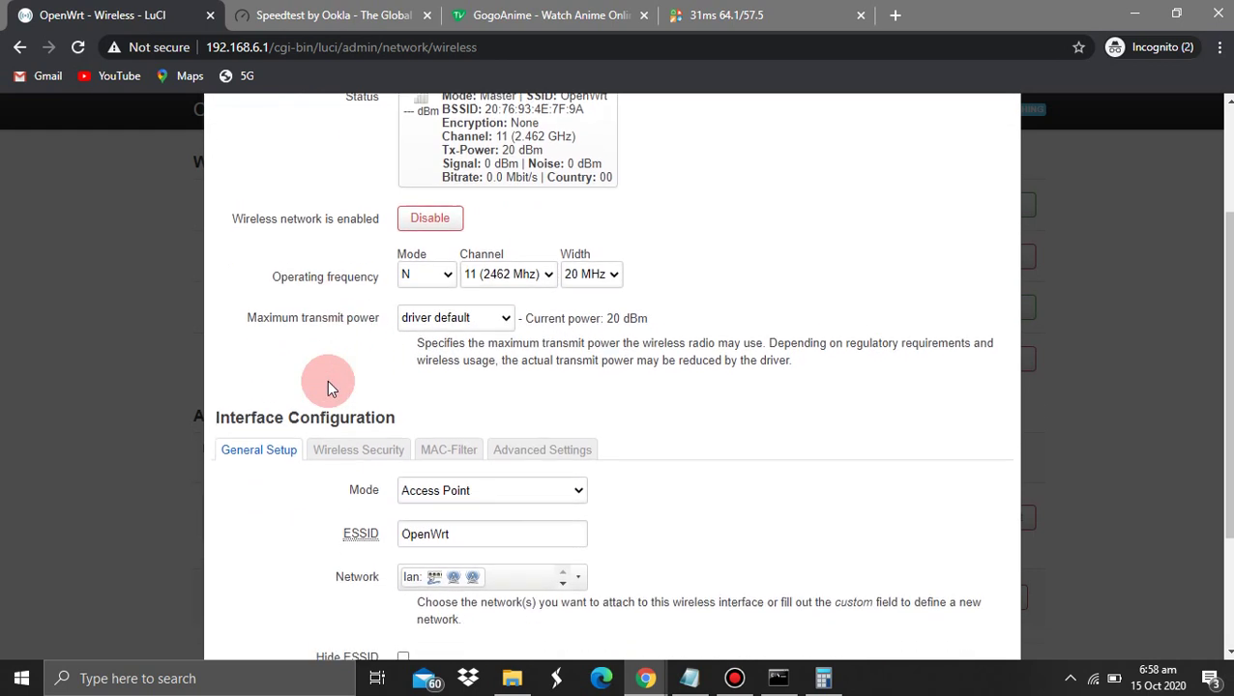
# Rename the ESSID to OpenWrt_Pisowifi, attach it to lpb_vlan instead of lan, and save
pyautogui.moveTo(453, 350); pyautogui.dragTo(369, 350)
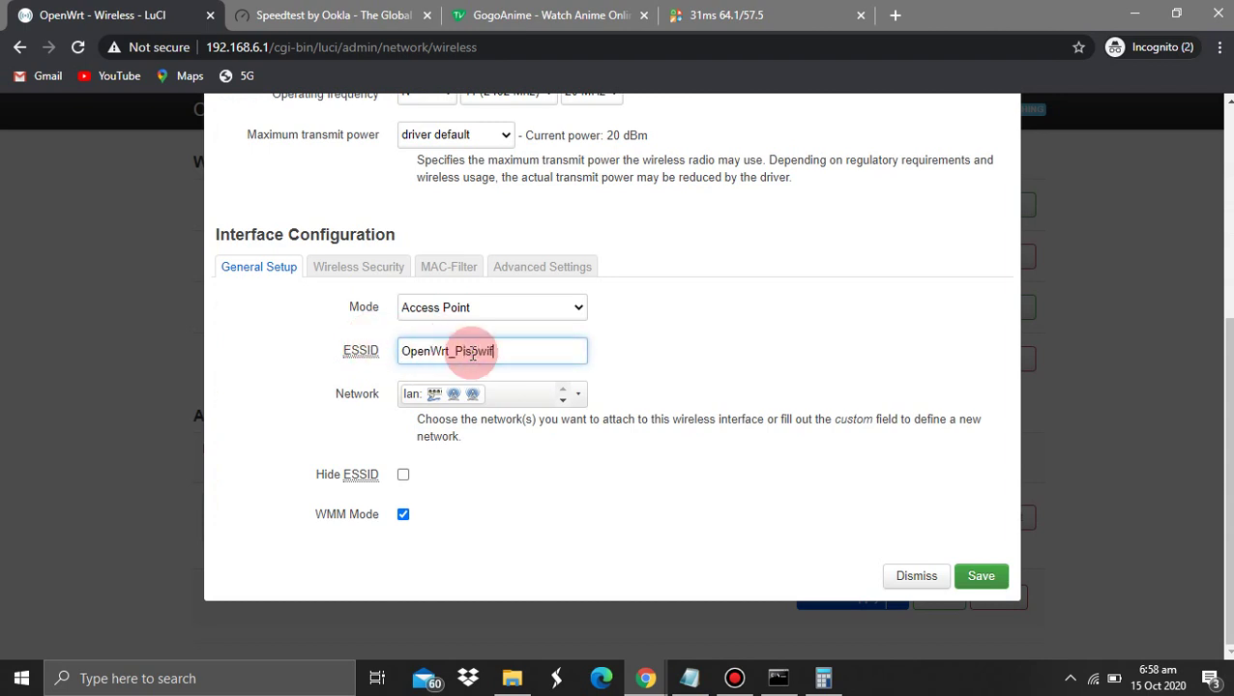
pyautogui.click(530, 393)
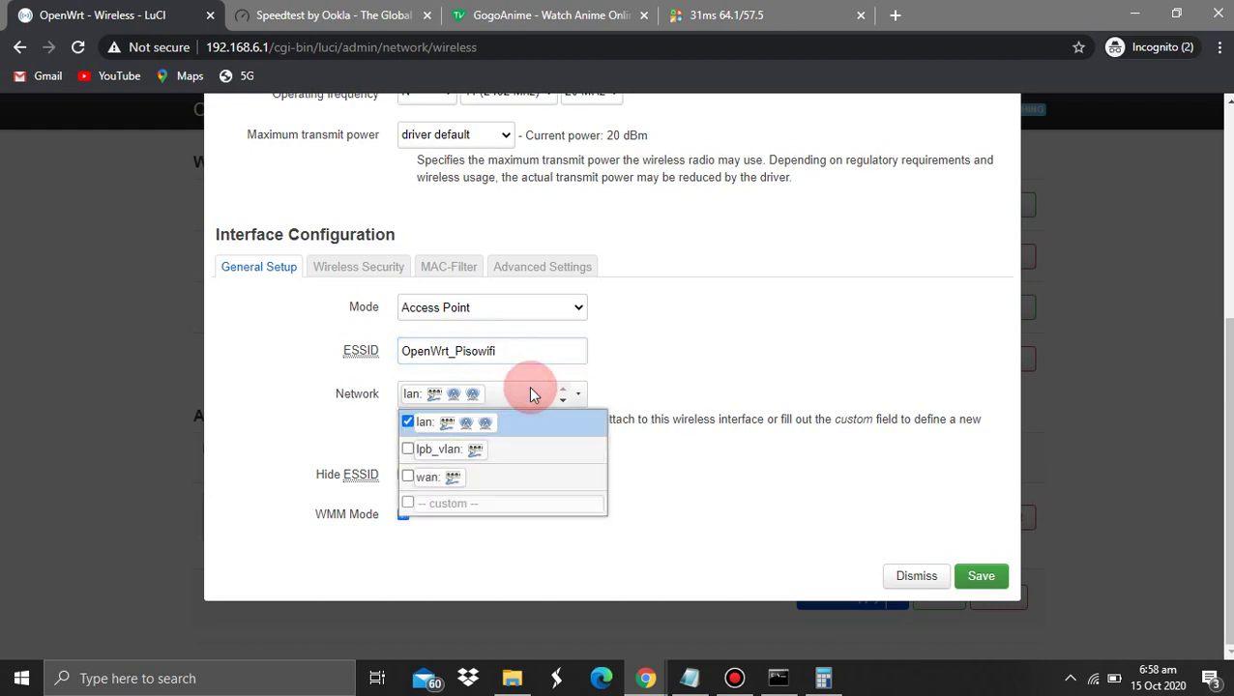
pyautogui.click(407, 424)
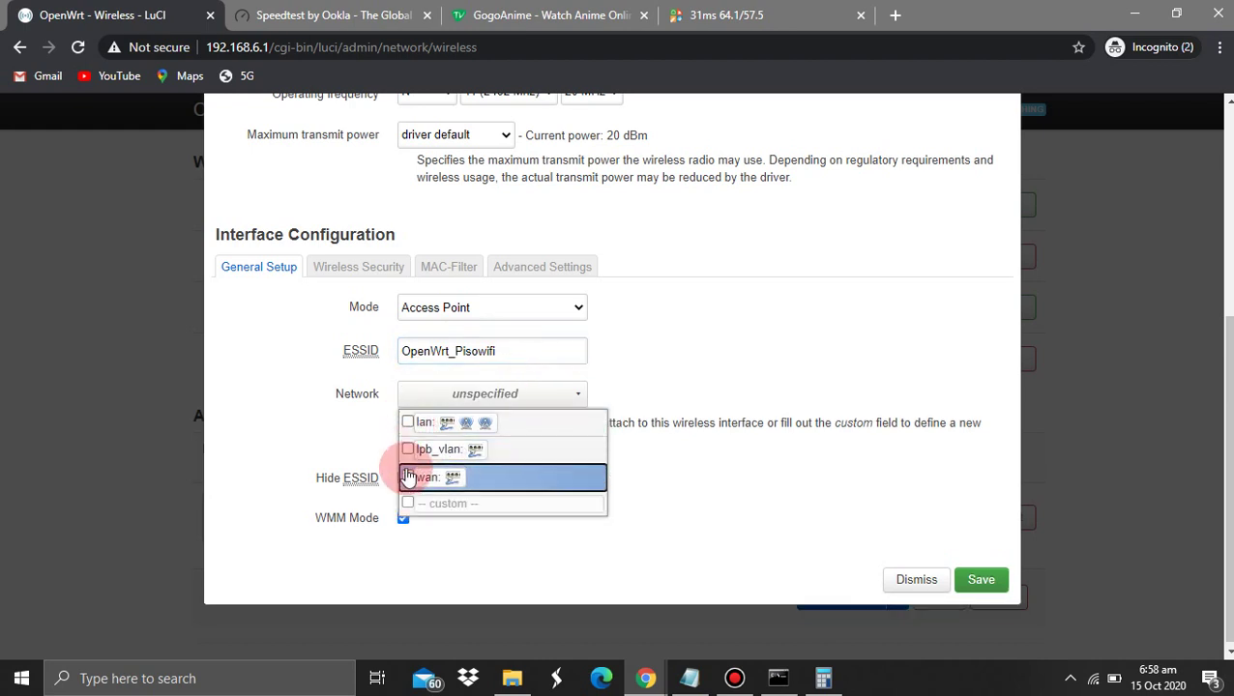
pyautogui.click(408, 450)
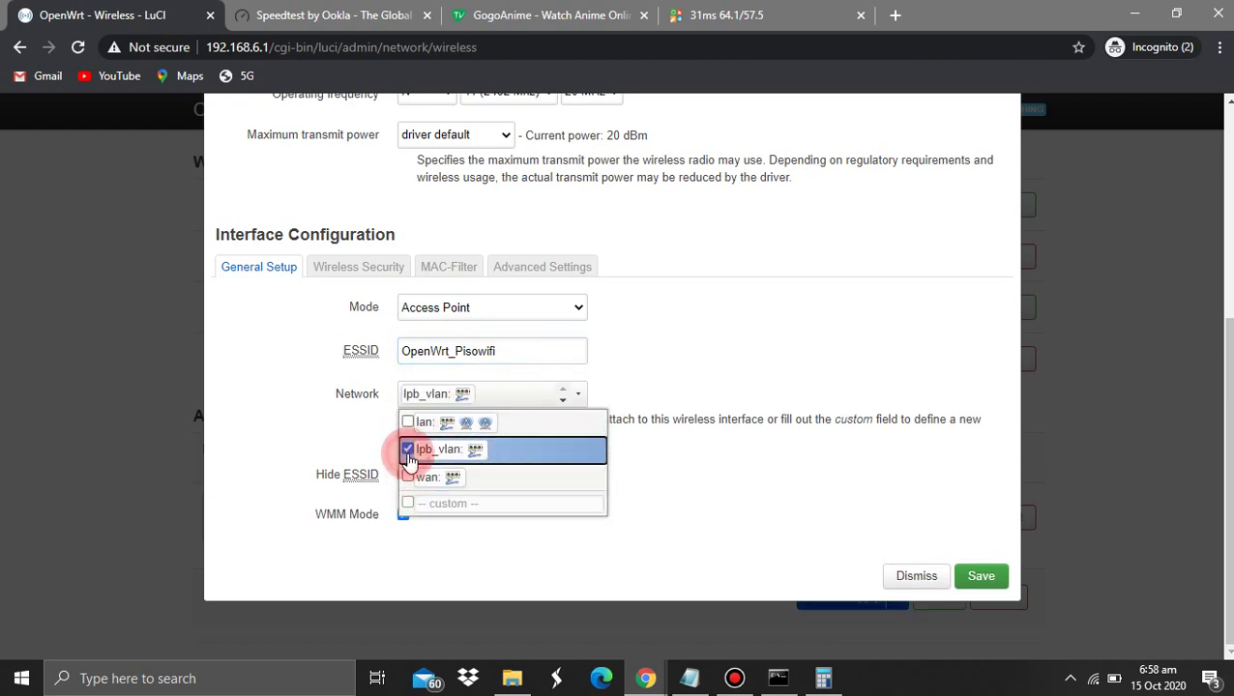
pyautogui.click(633, 396)
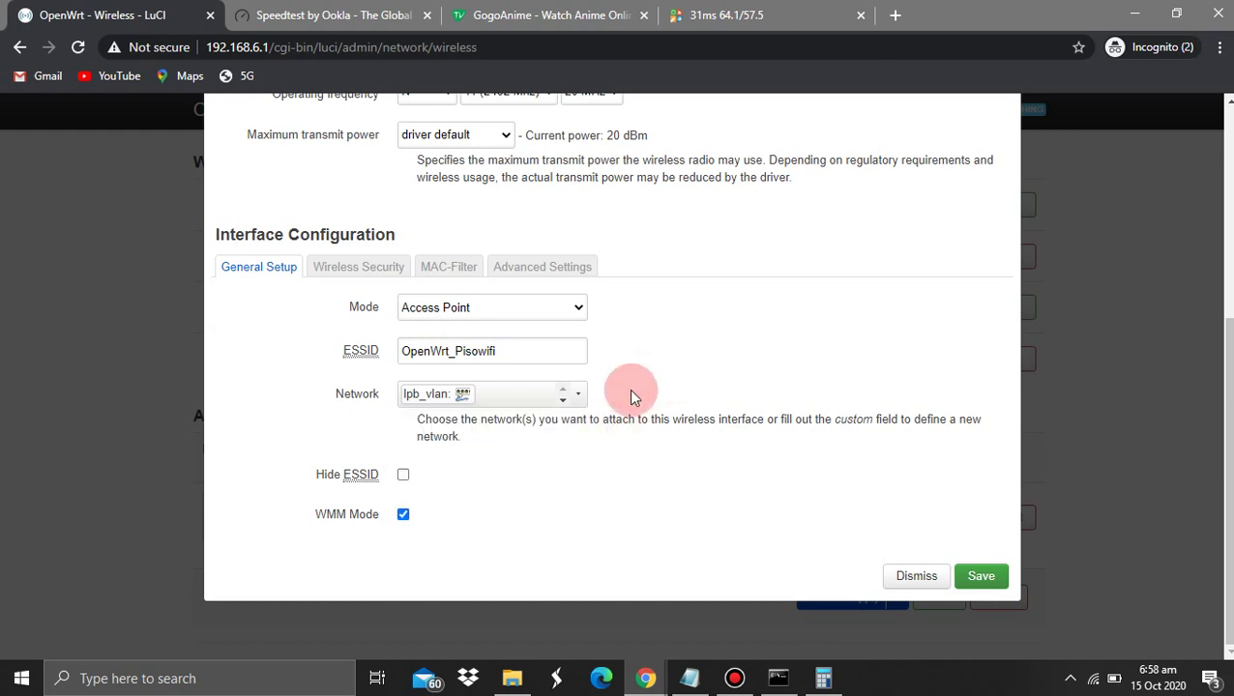
pyautogui.click(353, 265)
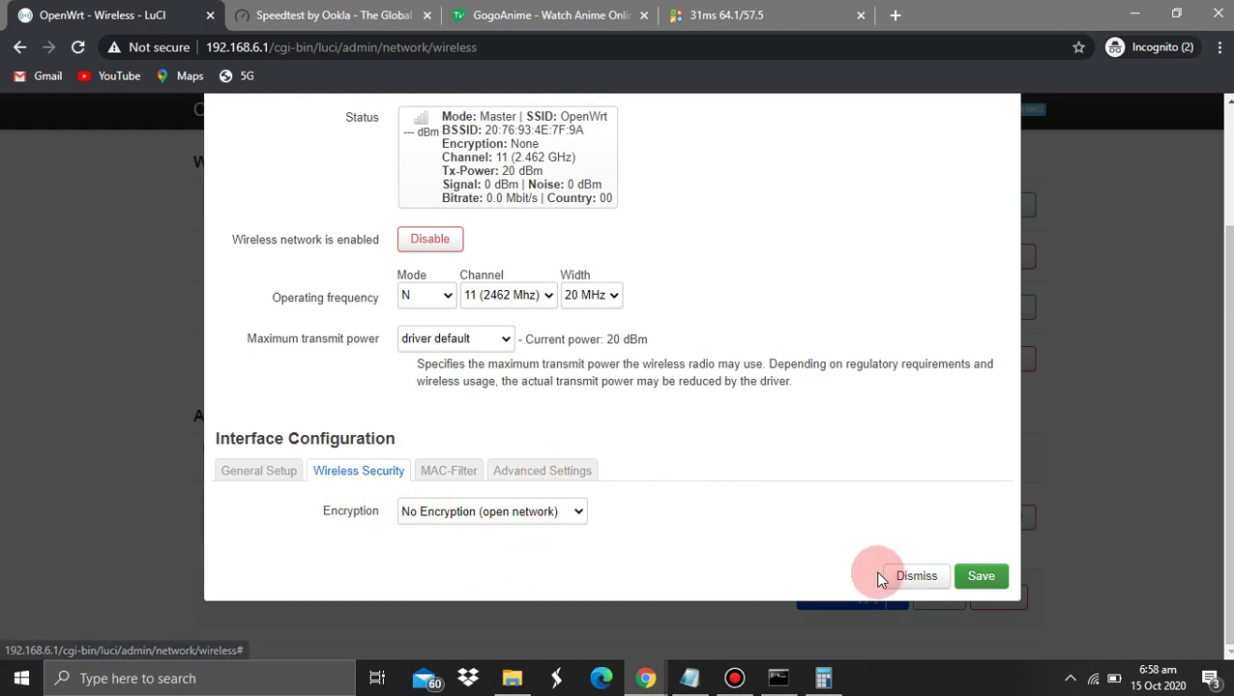
pyautogui.click(980, 576)
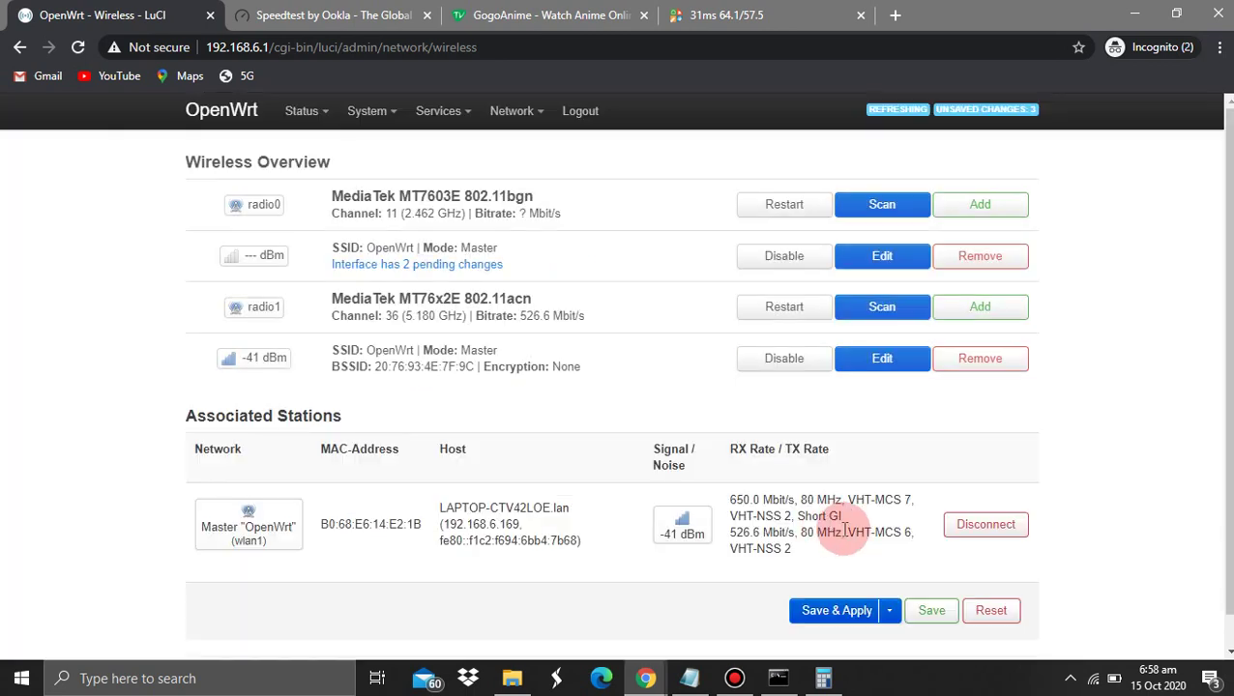
# Re-edit radio0's wireless network, switching its Network from lan to lpb_vlan
pyautogui.click(876, 359)
pyautogui.scroll(-5, 534, 417)
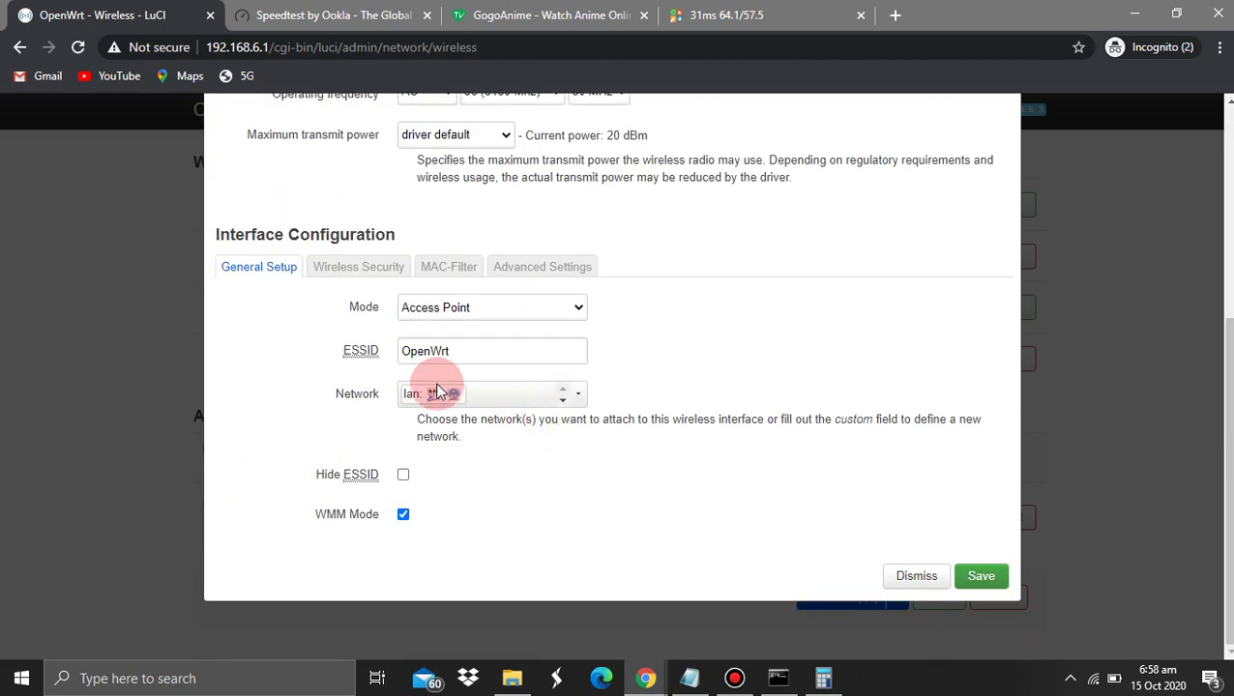
pyautogui.click(487, 362)
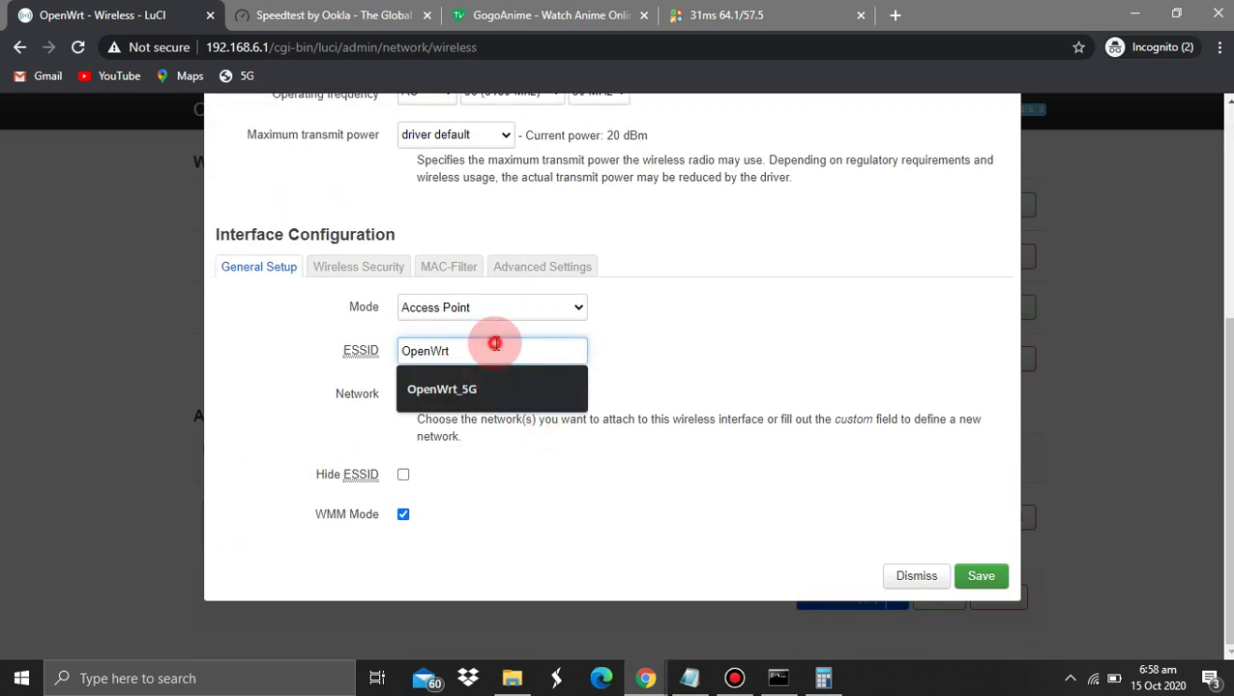
pyautogui.click(659, 344)
pyautogui.click(537, 379)
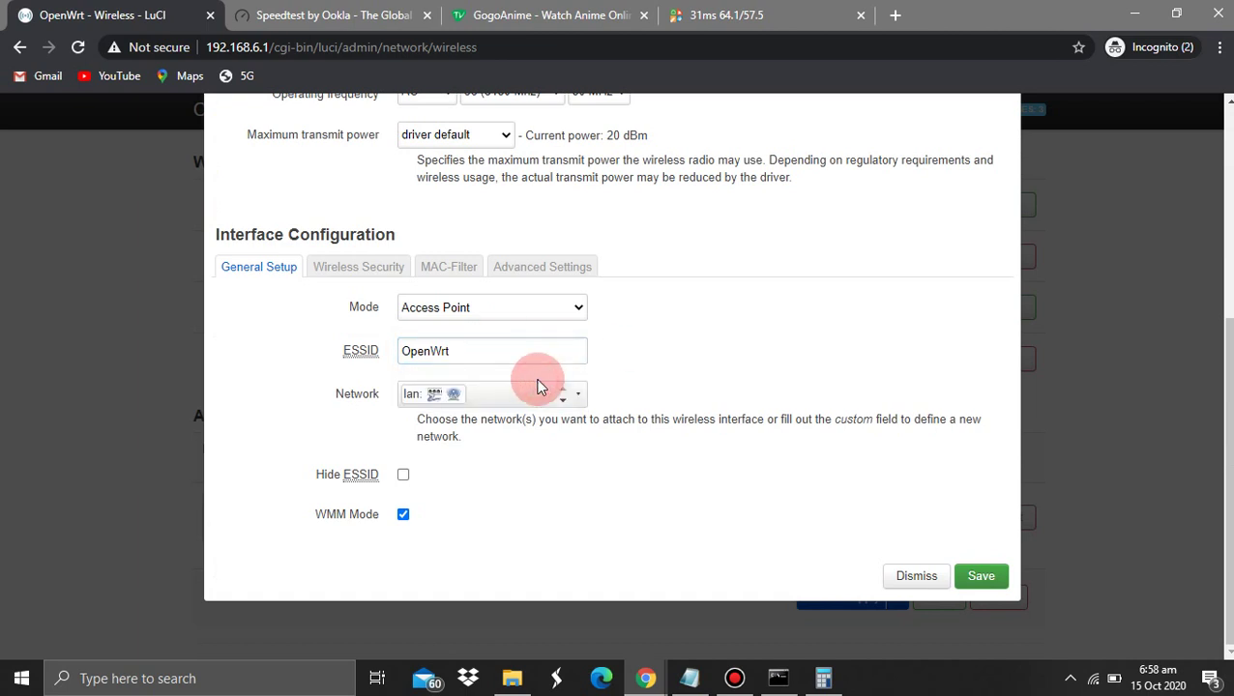
pyautogui.click(484, 390)
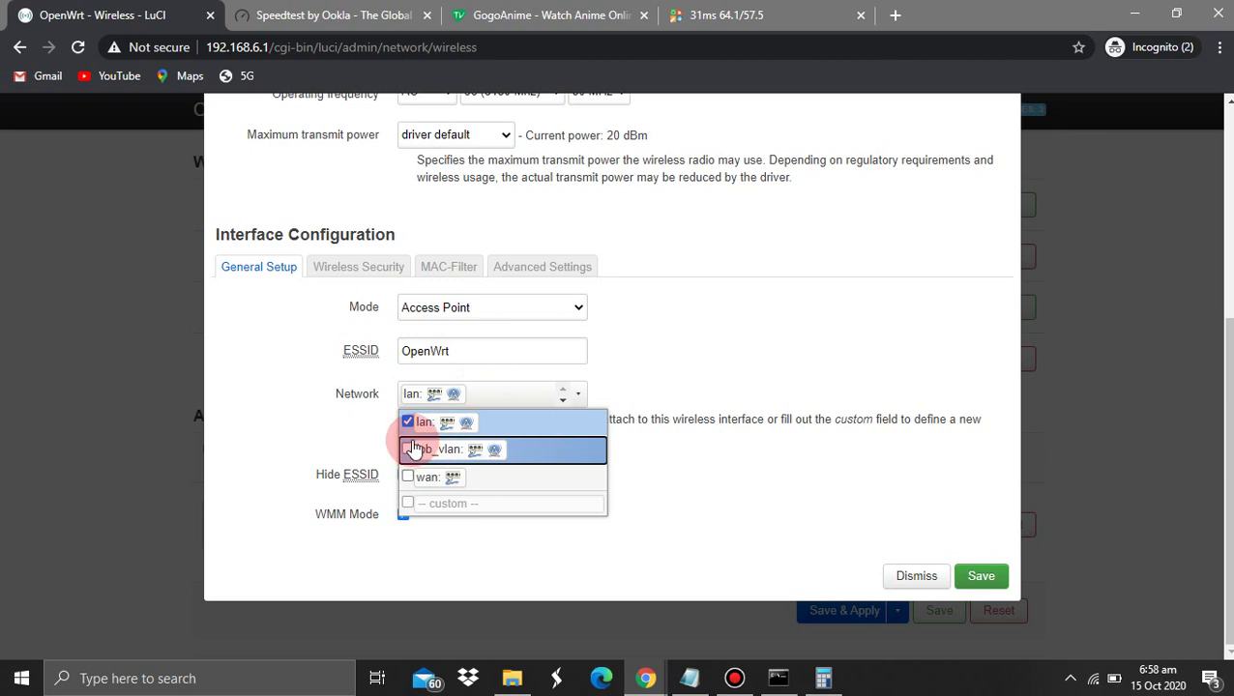
pyautogui.click(407, 423)
pyautogui.click(409, 450)
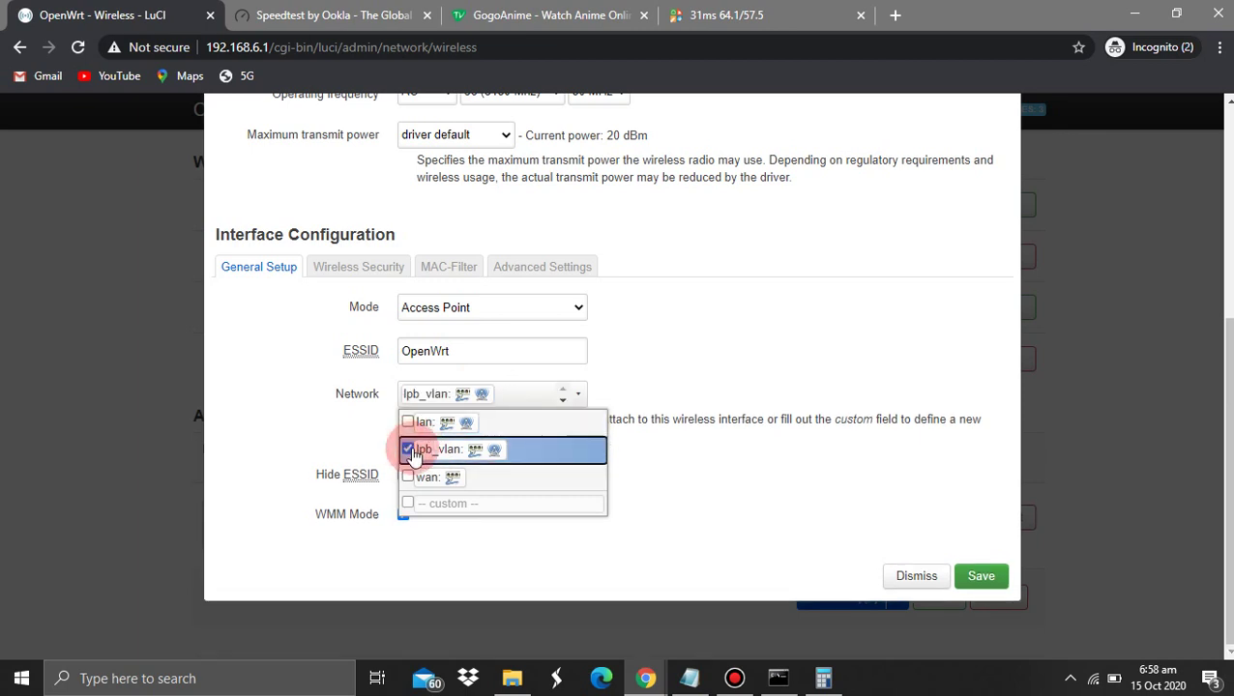
pyautogui.click(918, 577)
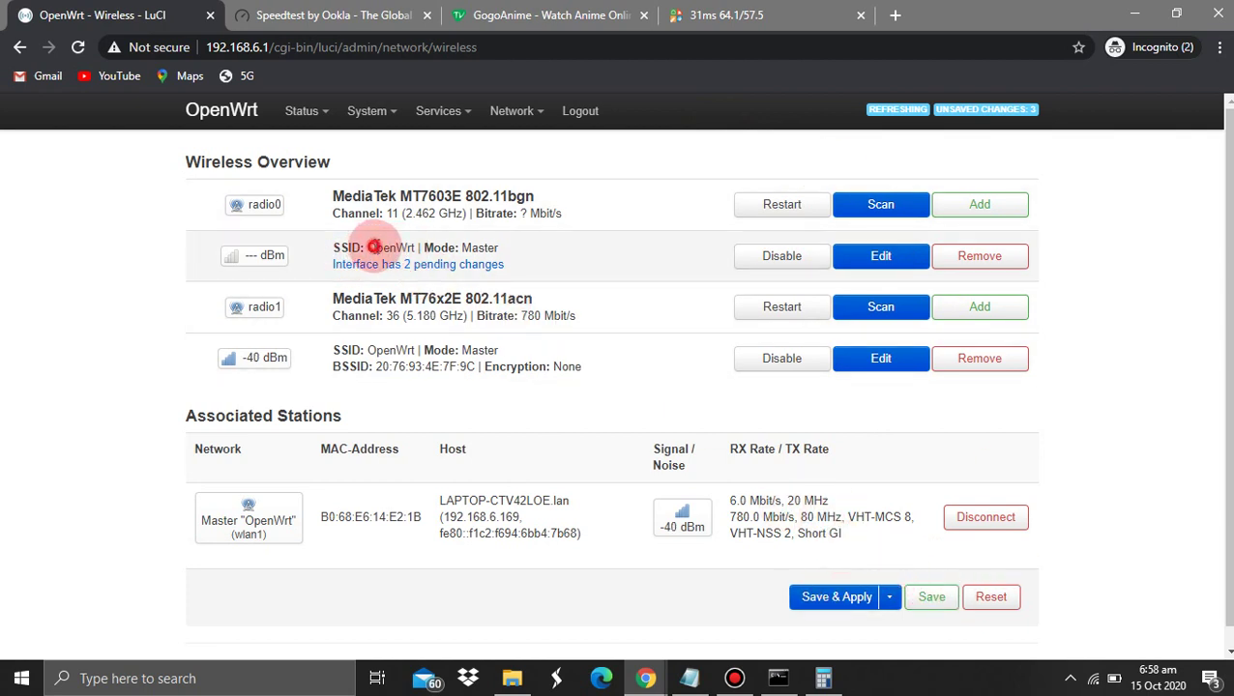
# Attach radio1's 5 GHz OpenWrt (wlan1) network to lpb_vlan instead of lan
pyautogui.moveTo(372, 246); pyautogui.dragTo(504, 265)
pyautogui.moveTo(372, 329); pyautogui.dragTo(493, 384)
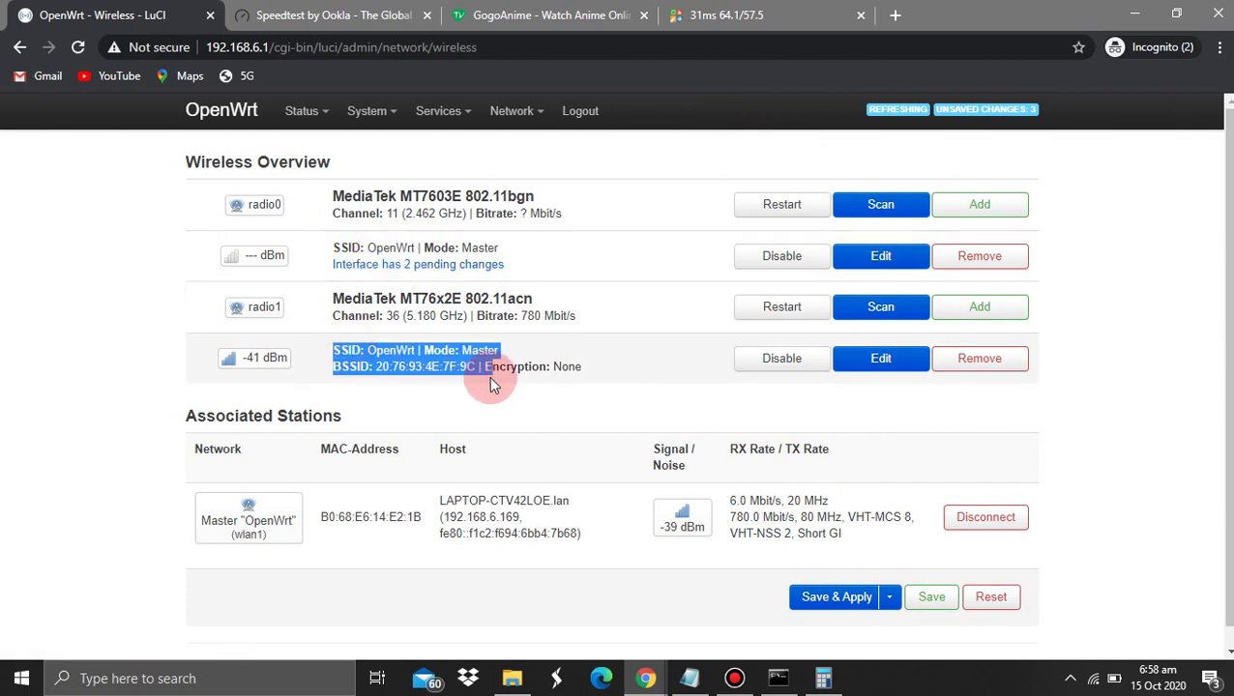
pyautogui.click(604, 389)
pyautogui.click(841, 366)
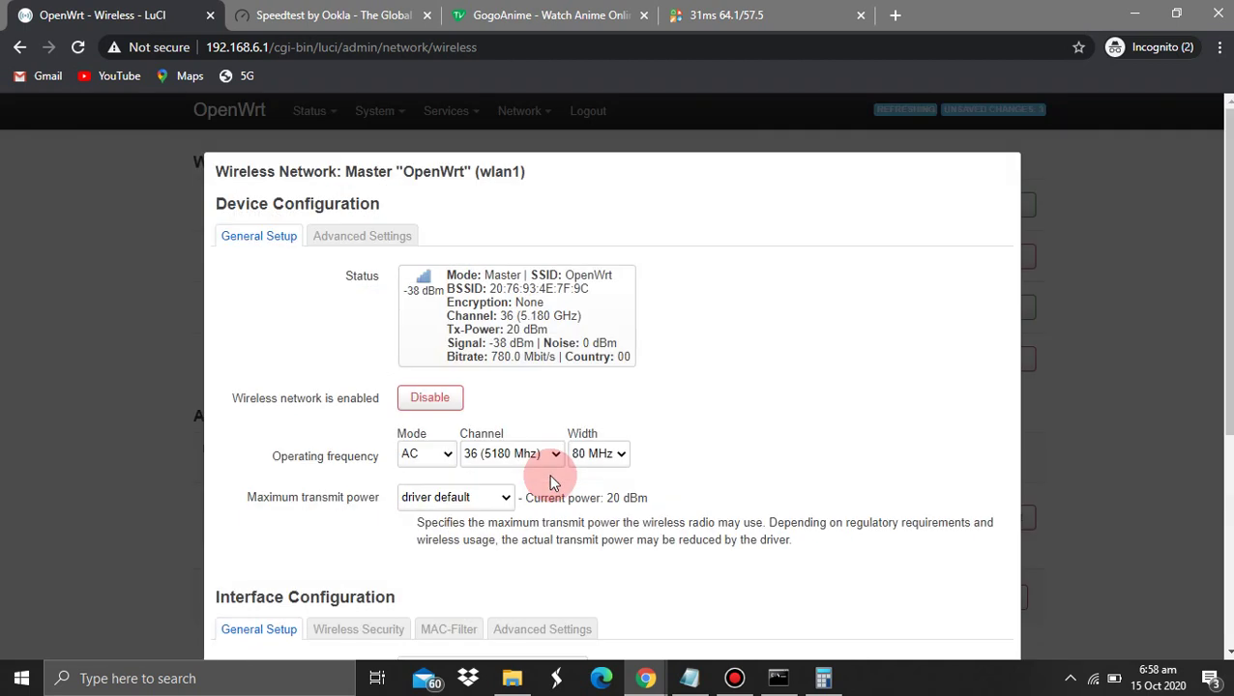
pyautogui.scroll(-4, 551, 482)
pyautogui.click(455, 397)
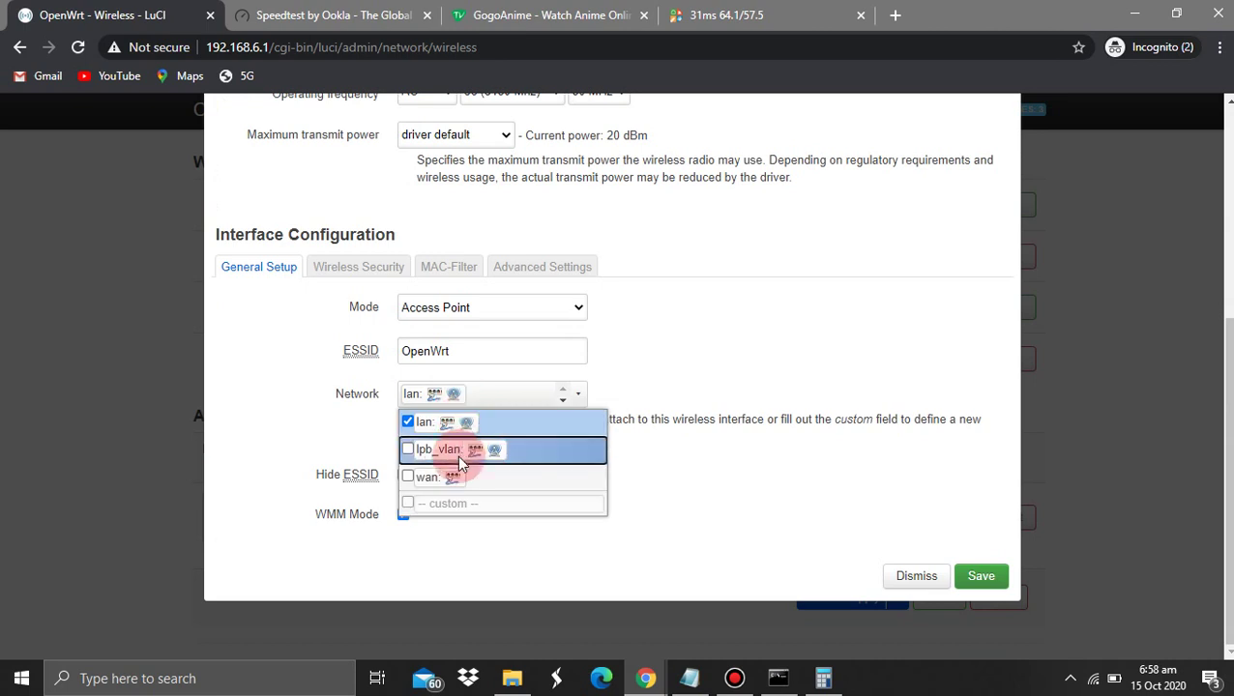
pyautogui.click(435, 451)
pyautogui.click(432, 425)
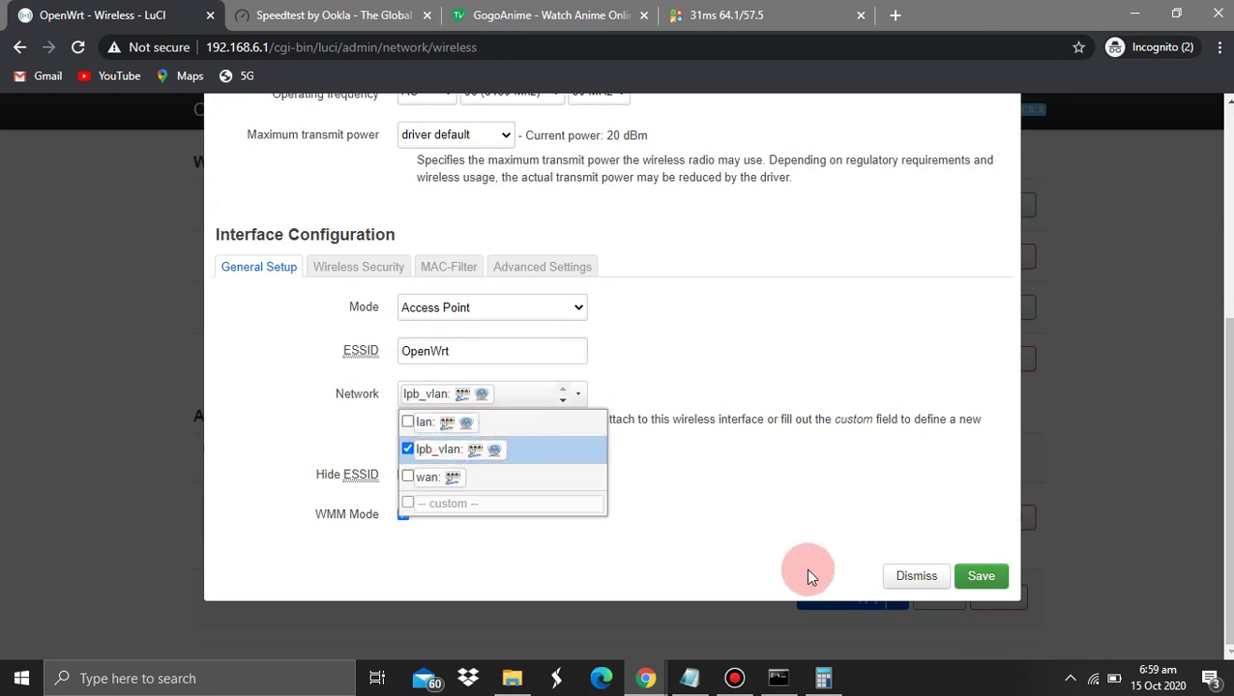
pyautogui.click(883, 577)
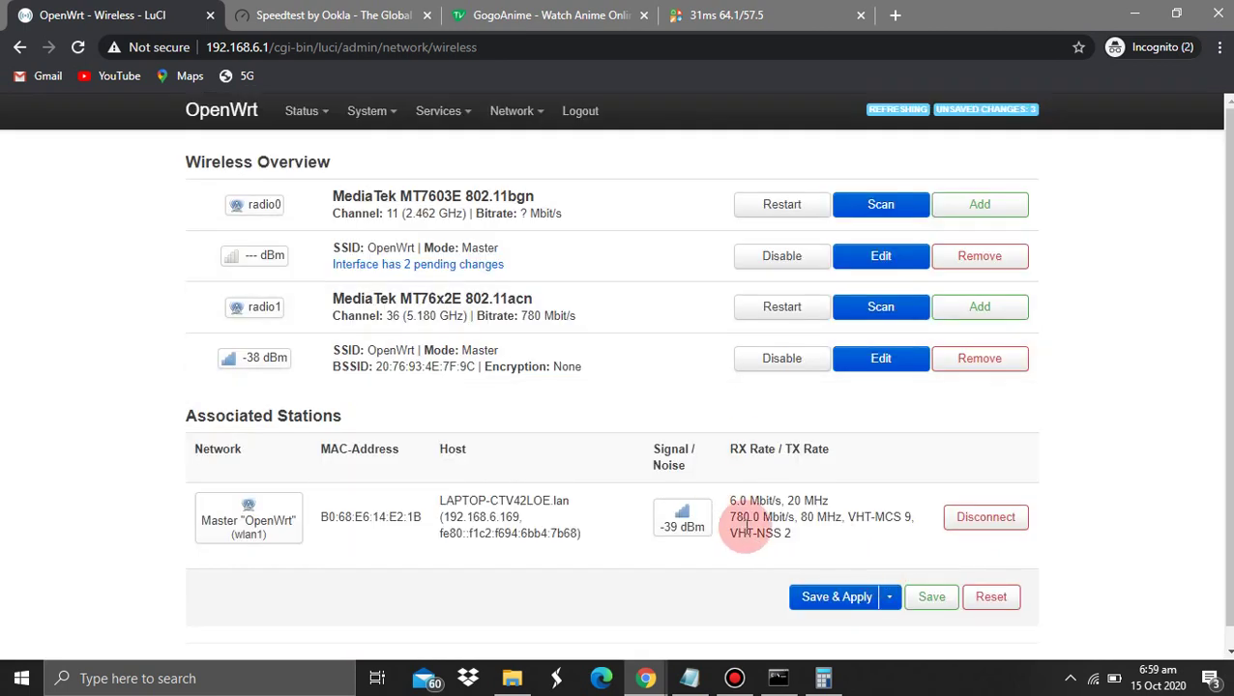
pyautogui.click(696, 680)
pyautogui.click(417, 419)
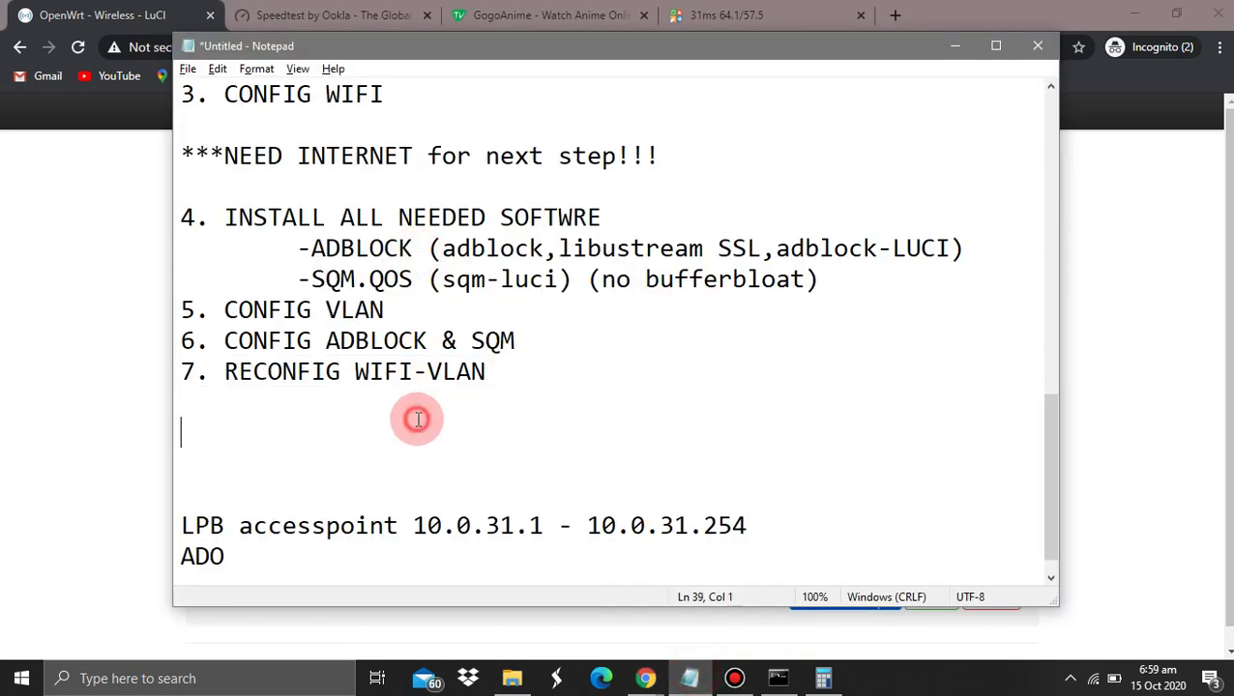
pyautogui.scroll(2, 418, 418)
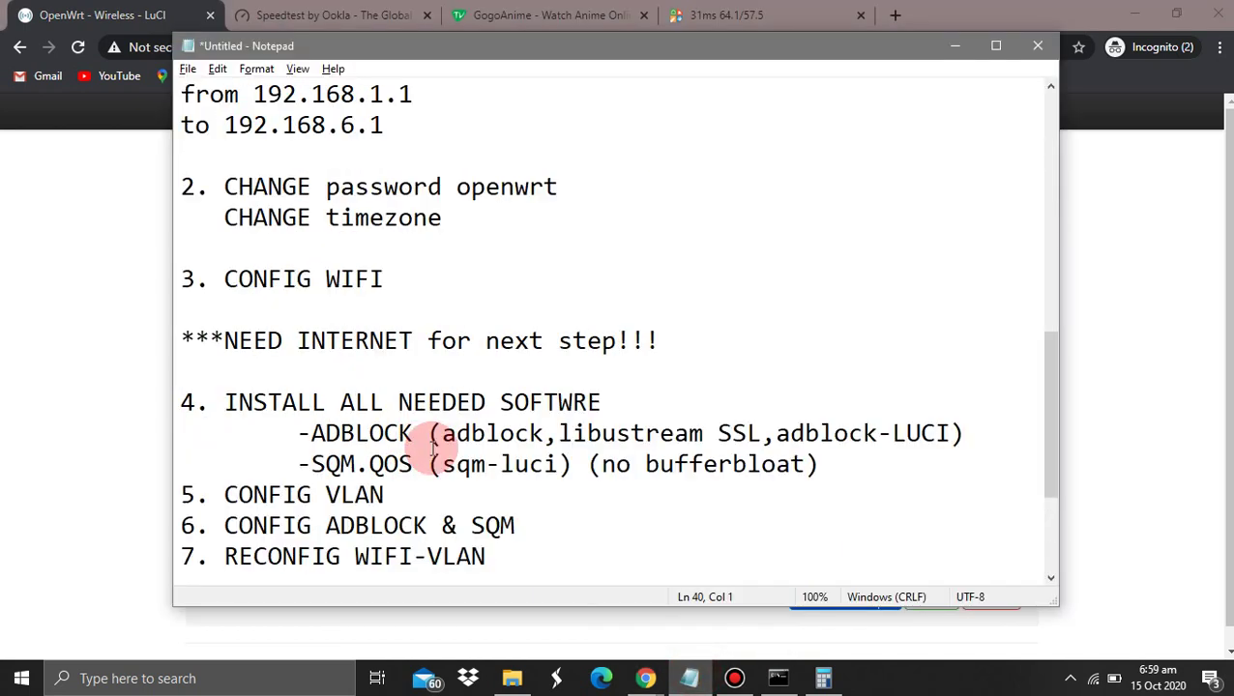
pyautogui.moveTo(545, 543); pyautogui.dragTo(425, 326)
pyautogui.click(468, 357)
pyautogui.moveTo(859, 458); pyautogui.dragTo(645, 466)
pyautogui.moveTo(731, 680)
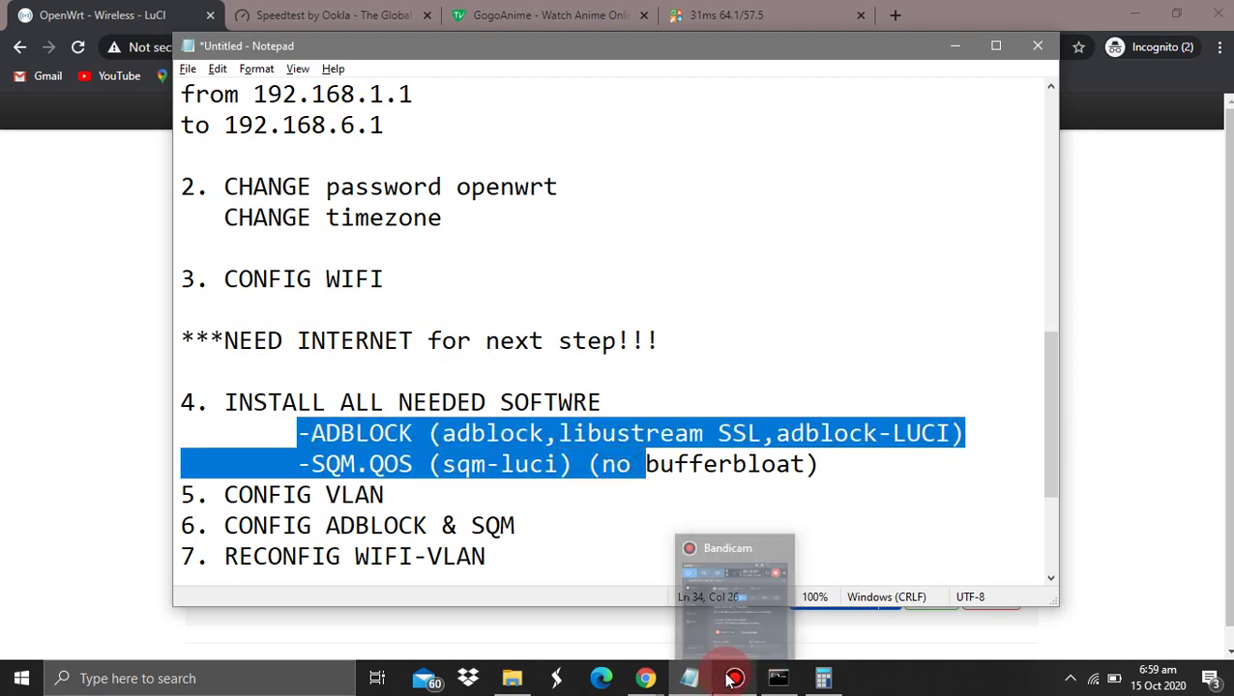
pyautogui.moveTo(837, 464); pyautogui.dragTo(735, 464)
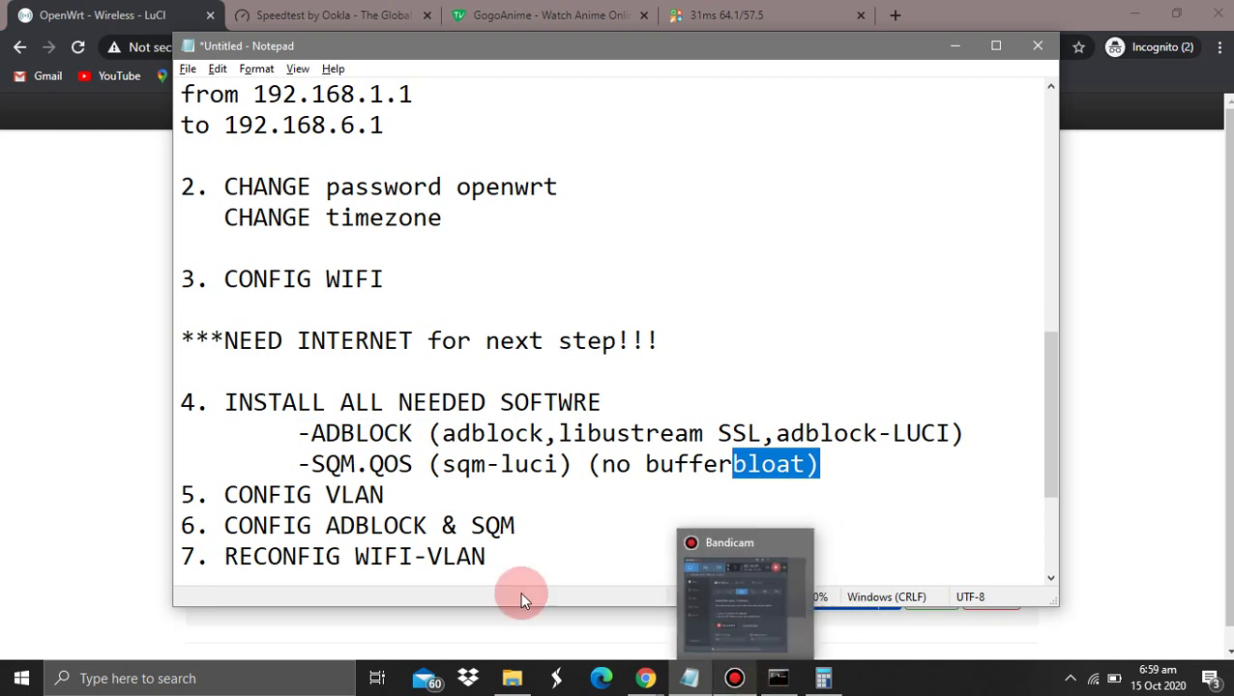
pyautogui.click(21, 359)
pyautogui.moveTo(515, 123)
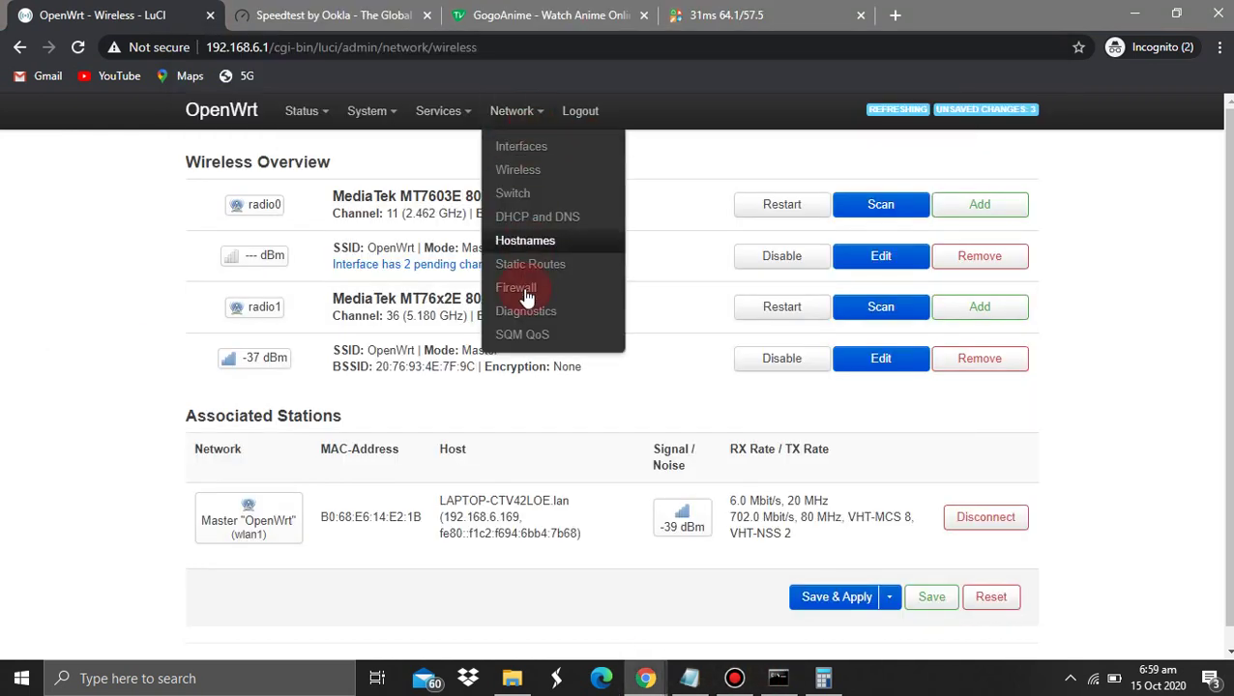
# Set the SQM QoS interface to eth0.2 (wan) and save and apply
pyautogui.click(517, 332)
pyautogui.scroll(-5, 561, 471)
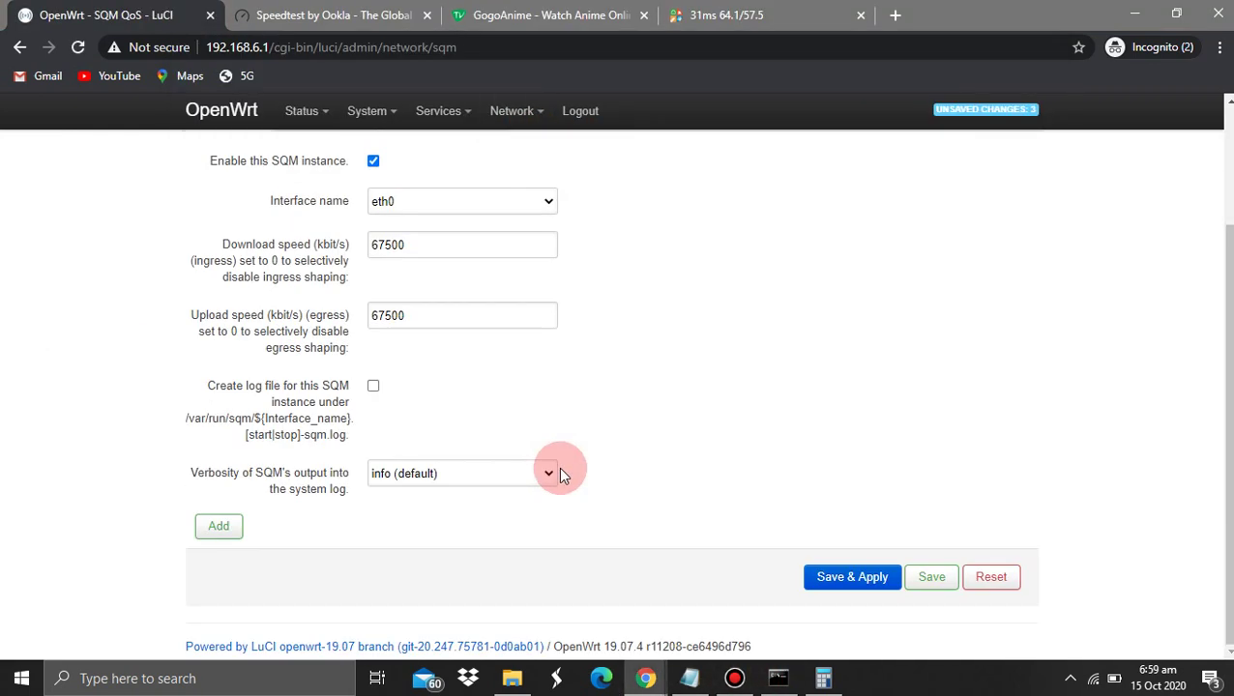
pyautogui.scroll(1, 563, 474)
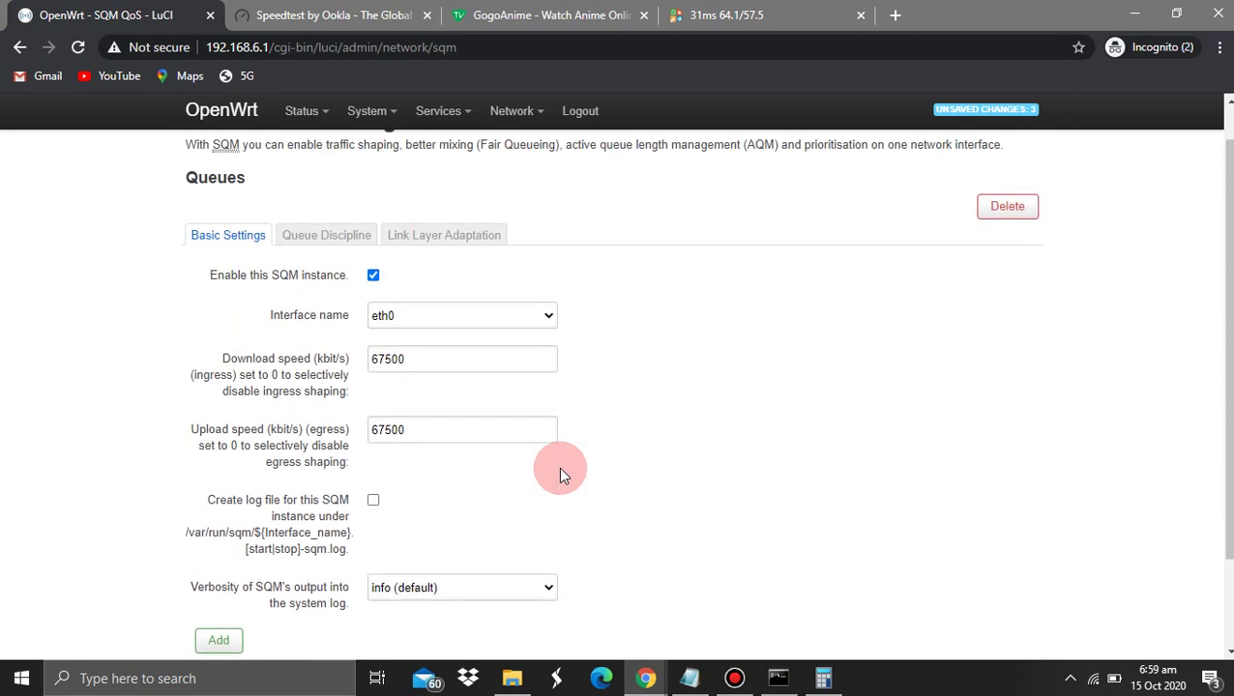
pyautogui.click(402, 317)
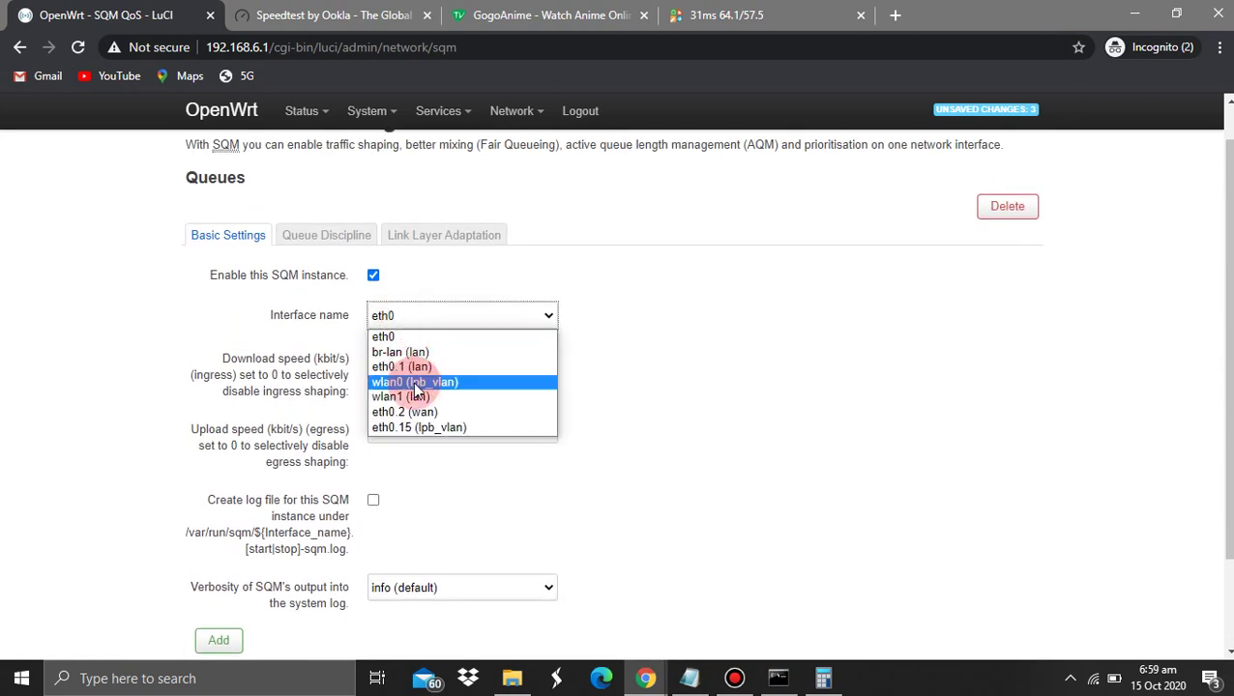
pyautogui.click(418, 411)
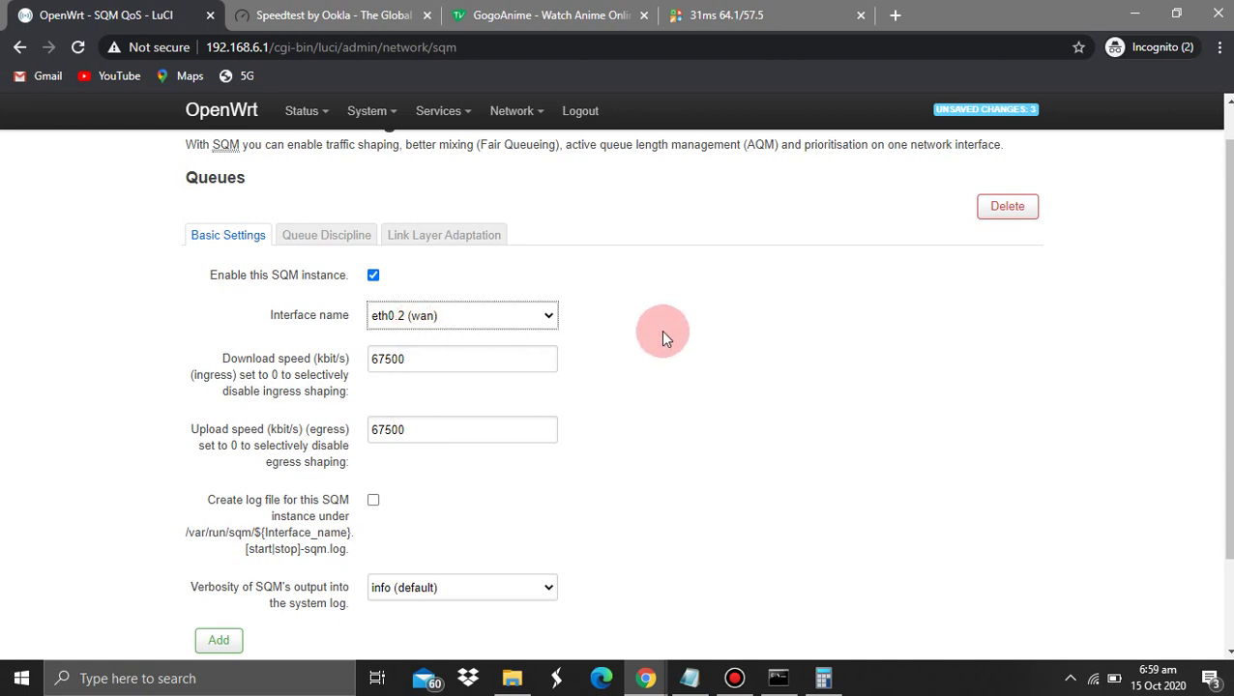
pyautogui.scroll(-1, 669, 337)
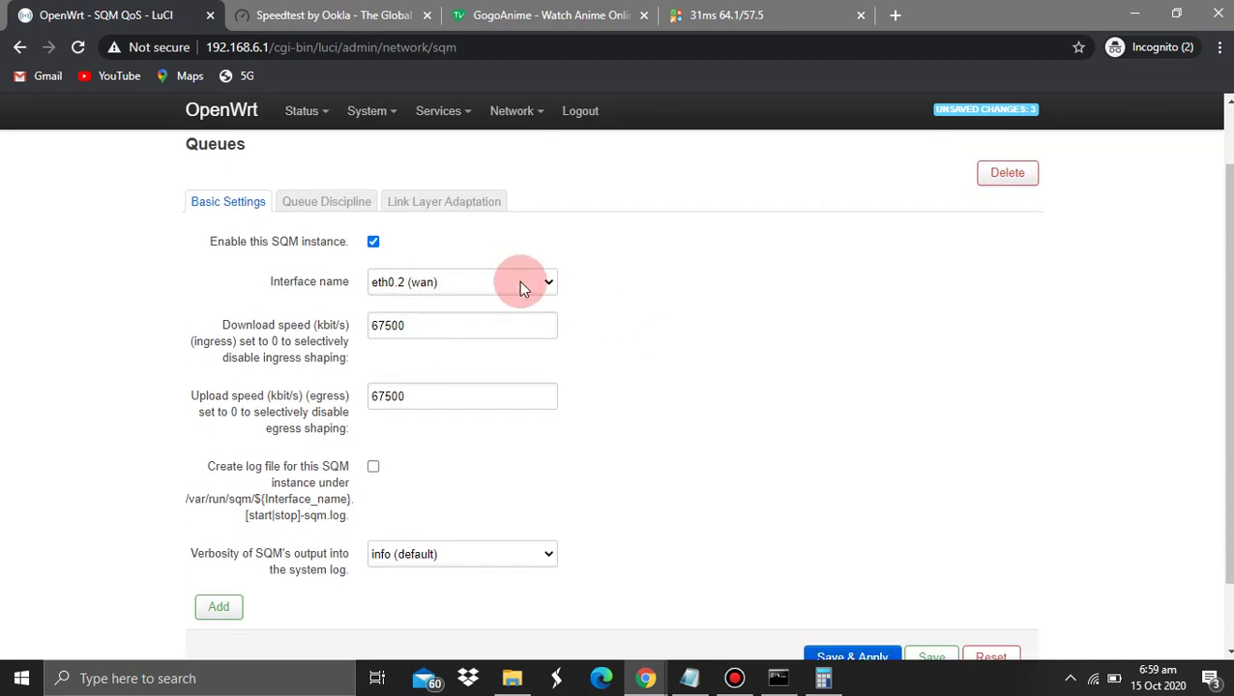
pyautogui.click(384, 282)
pyautogui.click(404, 290)
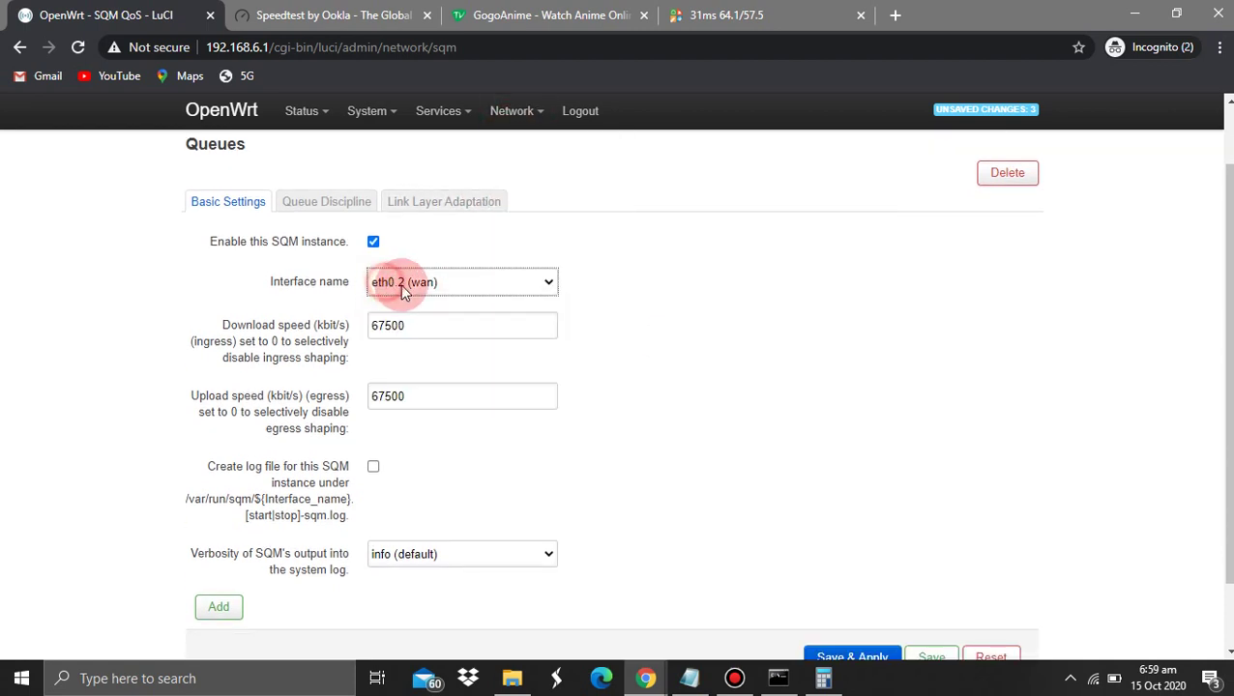
pyautogui.scroll(-1, 799, 578)
pyautogui.click(836, 615)
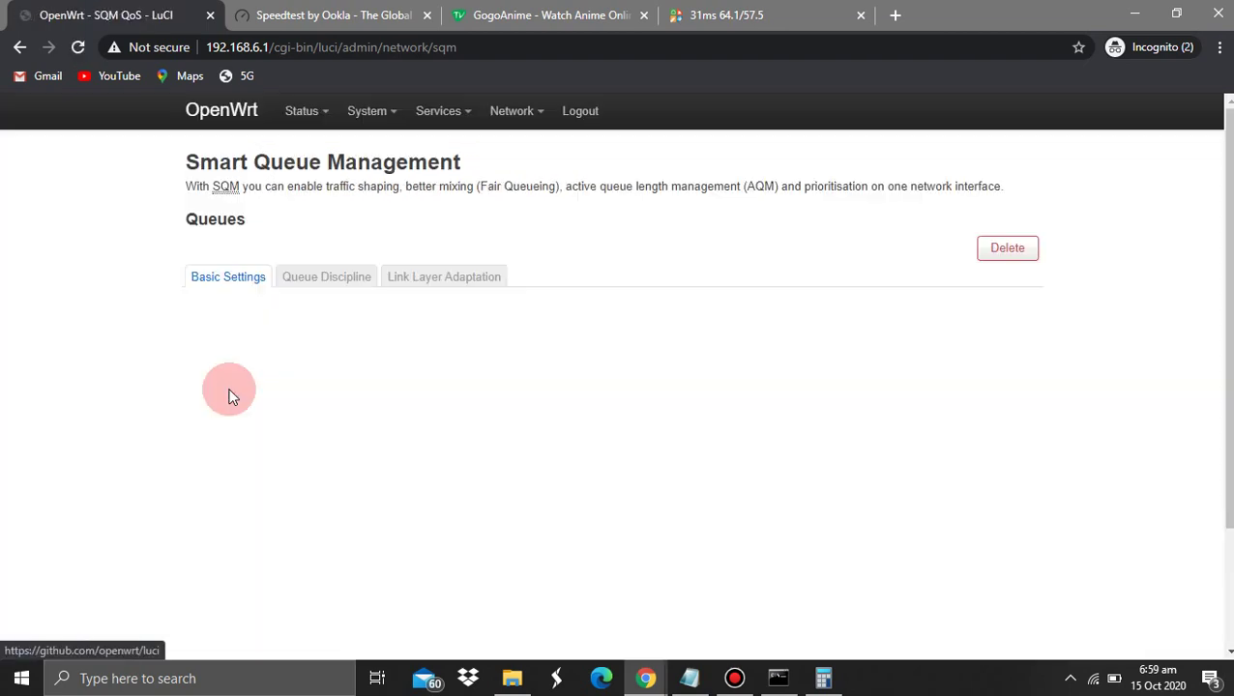
# Check the SQM interface list and Queue Discipline settings (cake, piece_of_cake.qos), then return to Notepad
pyautogui.scroll(-4, 229, 393)
pyautogui.scroll(3, 329, 278)
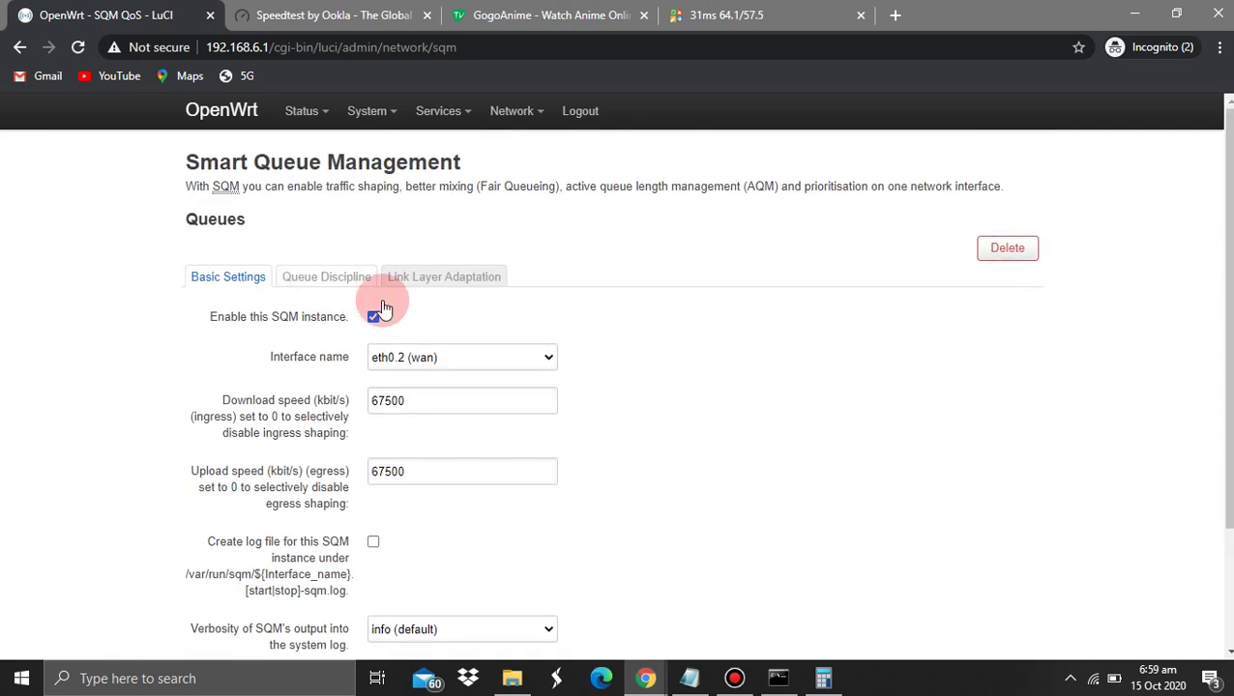
pyautogui.click(445, 357)
pyautogui.click(445, 357)
pyautogui.click(431, 360)
pyautogui.click(432, 363)
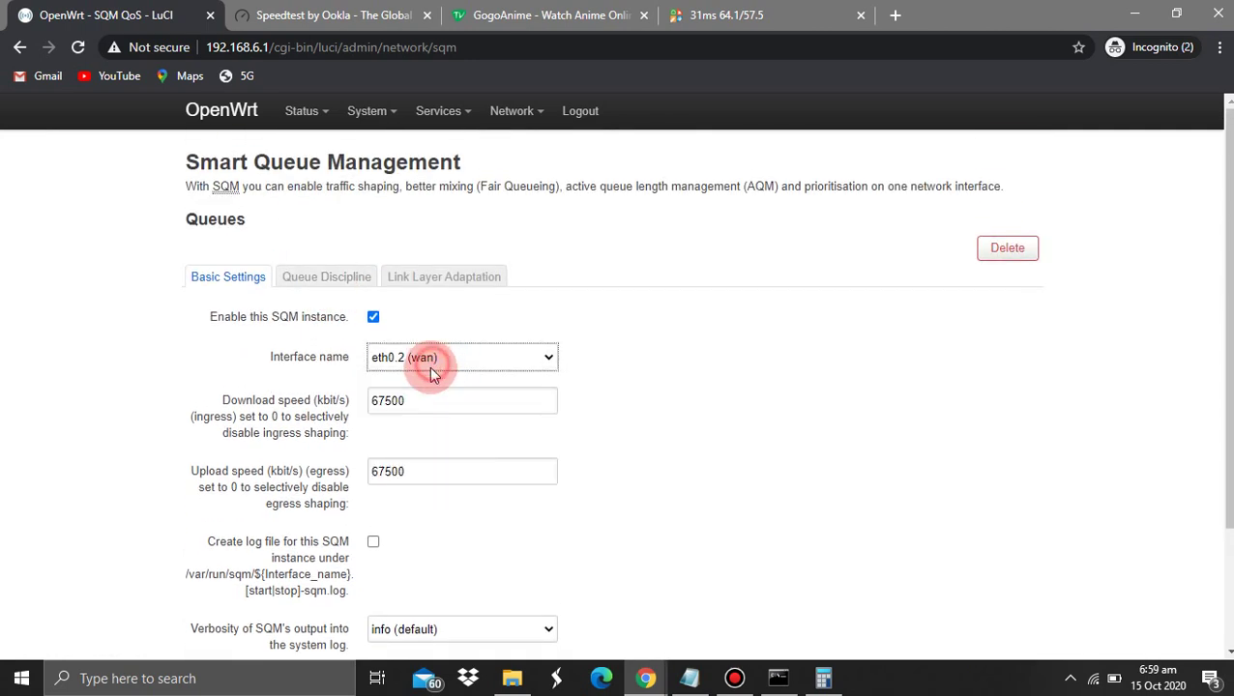
pyautogui.click(306, 280)
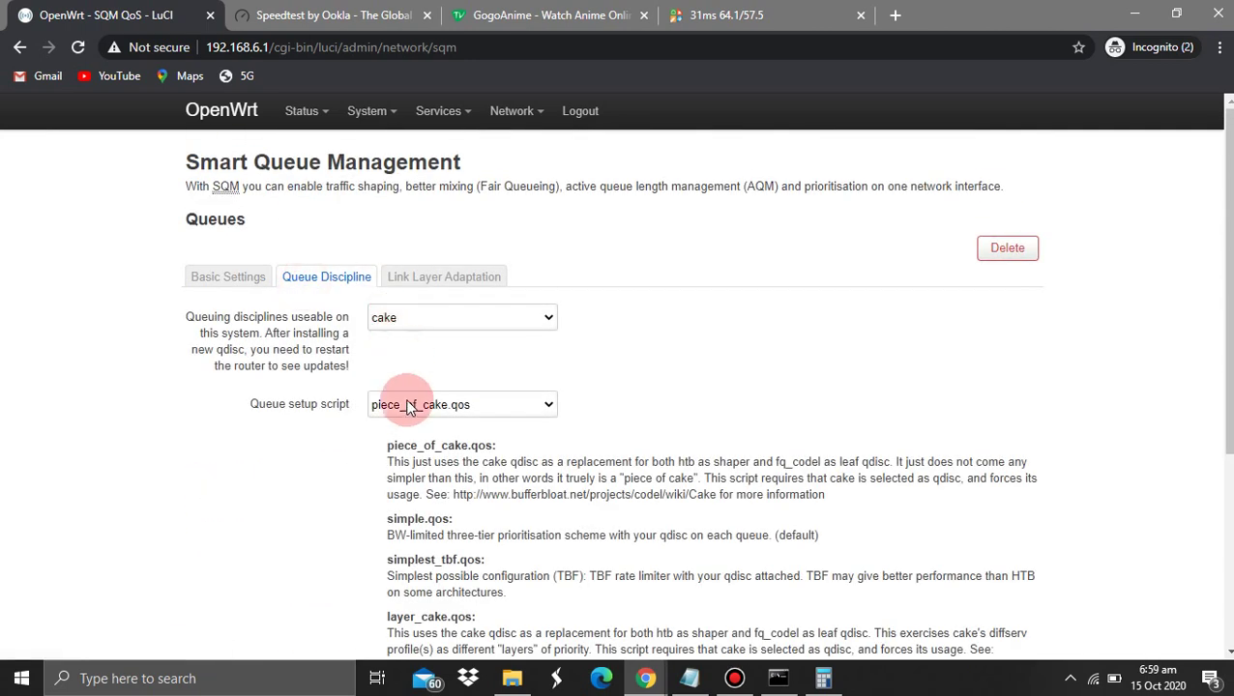
pyautogui.scroll(-3, 683, 427)
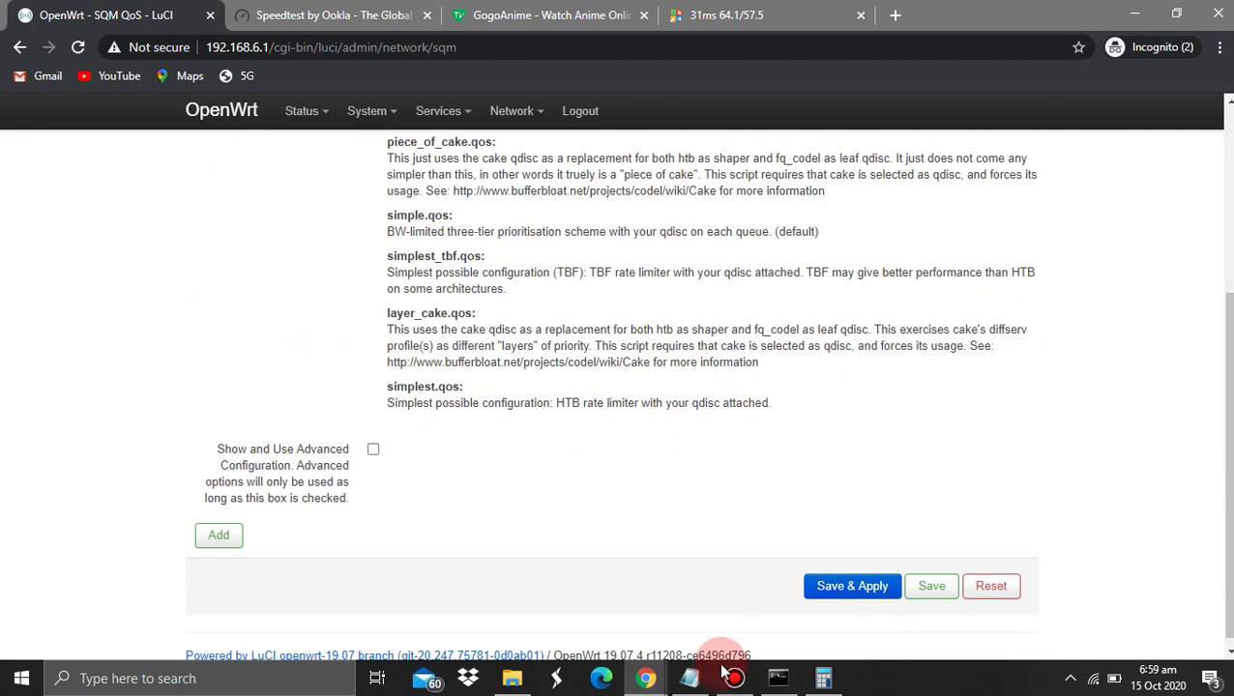
pyautogui.click(691, 678)
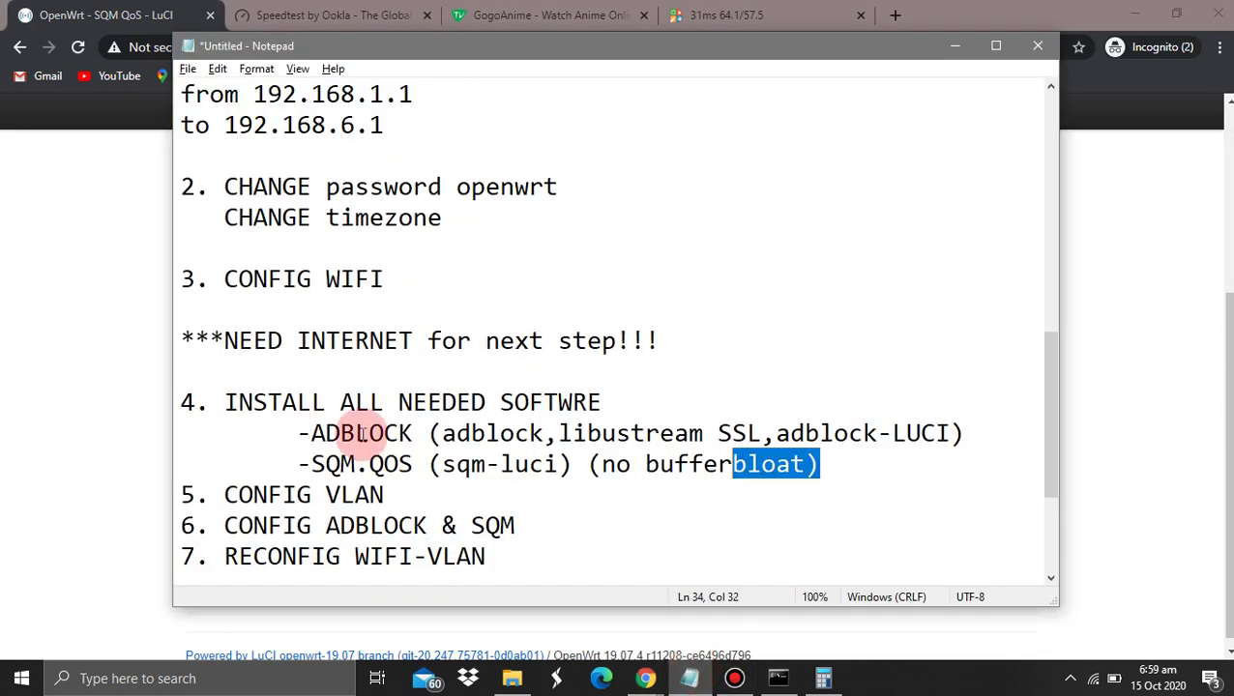